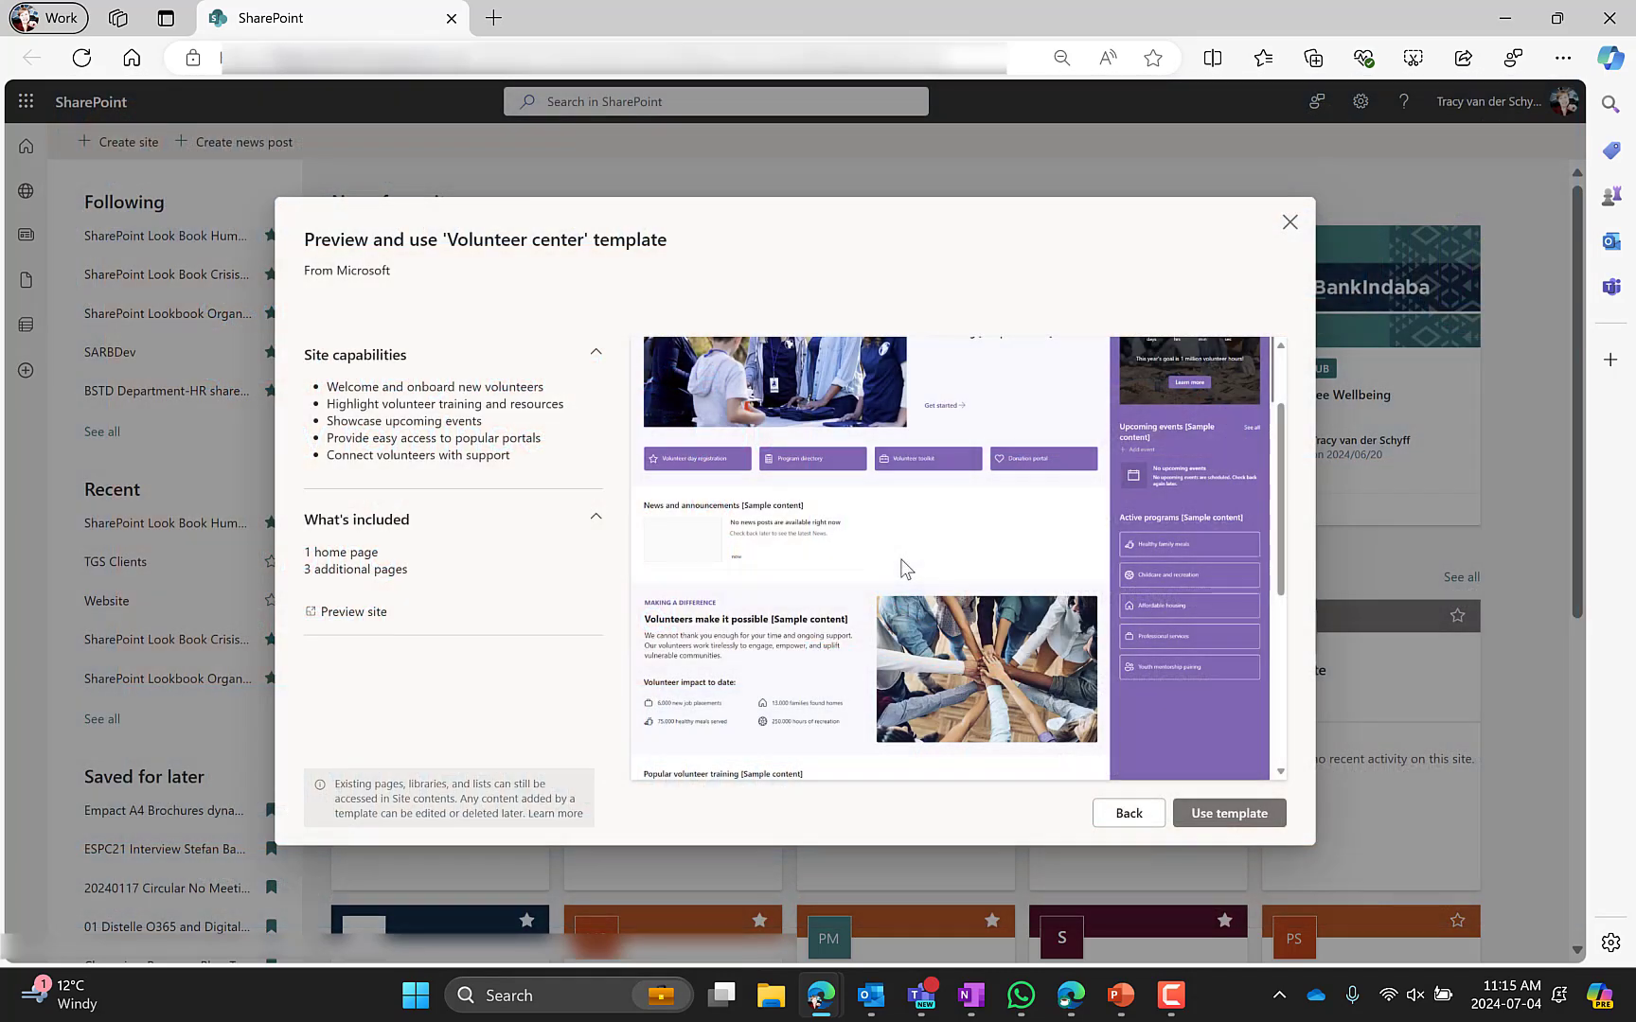
Create a site from the Volunteer center template named SharePoint Look Book Volunteer Center with address SPLBVC, then dismiss the Next steps pane
scroll(904, 568, up, 2)
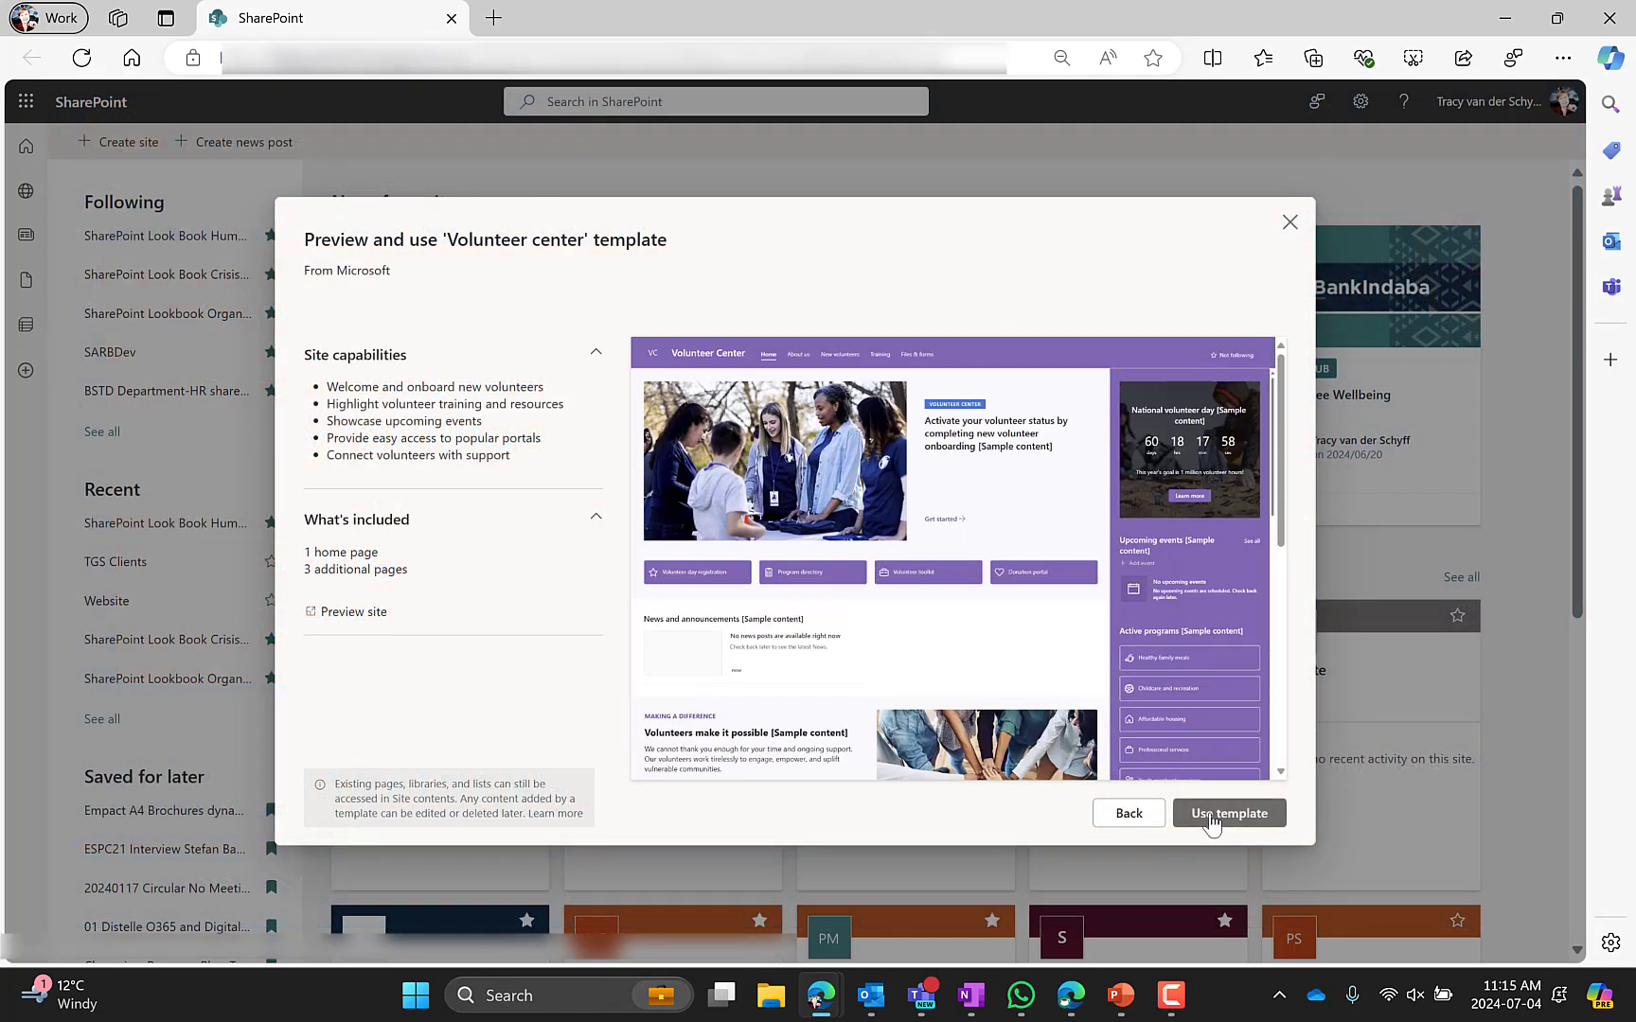
click(1228, 813)
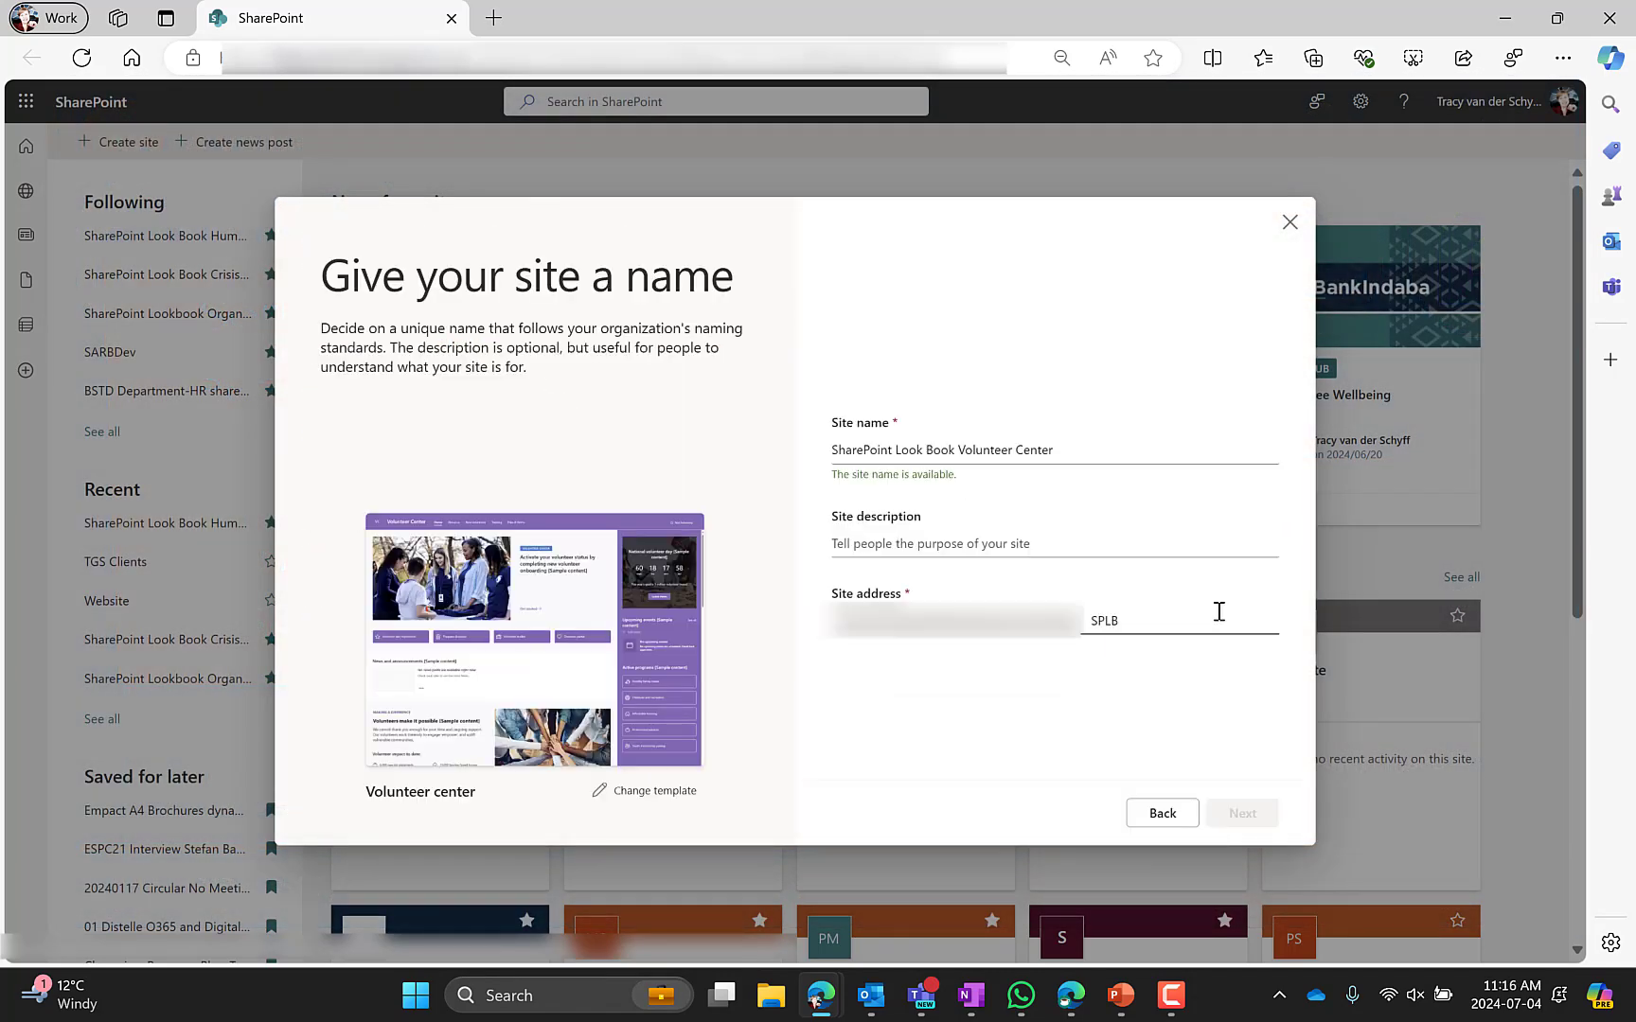
text(VC)
click(1242, 813)
click(1235, 814)
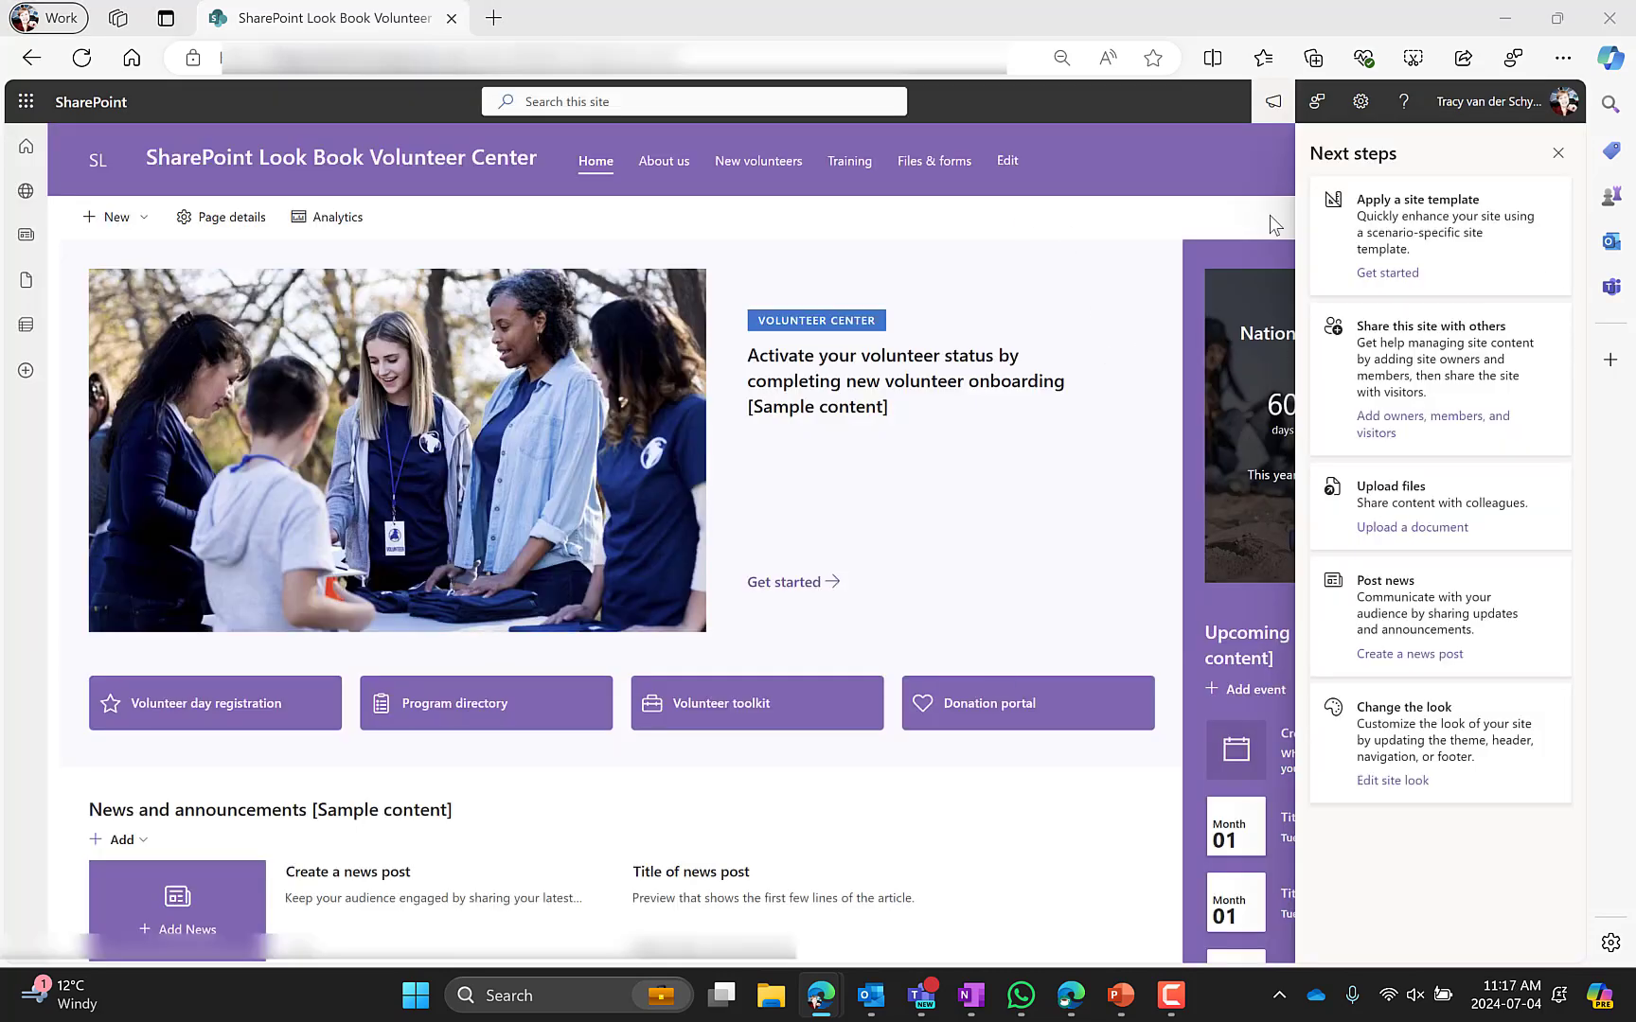
click(1558, 154)
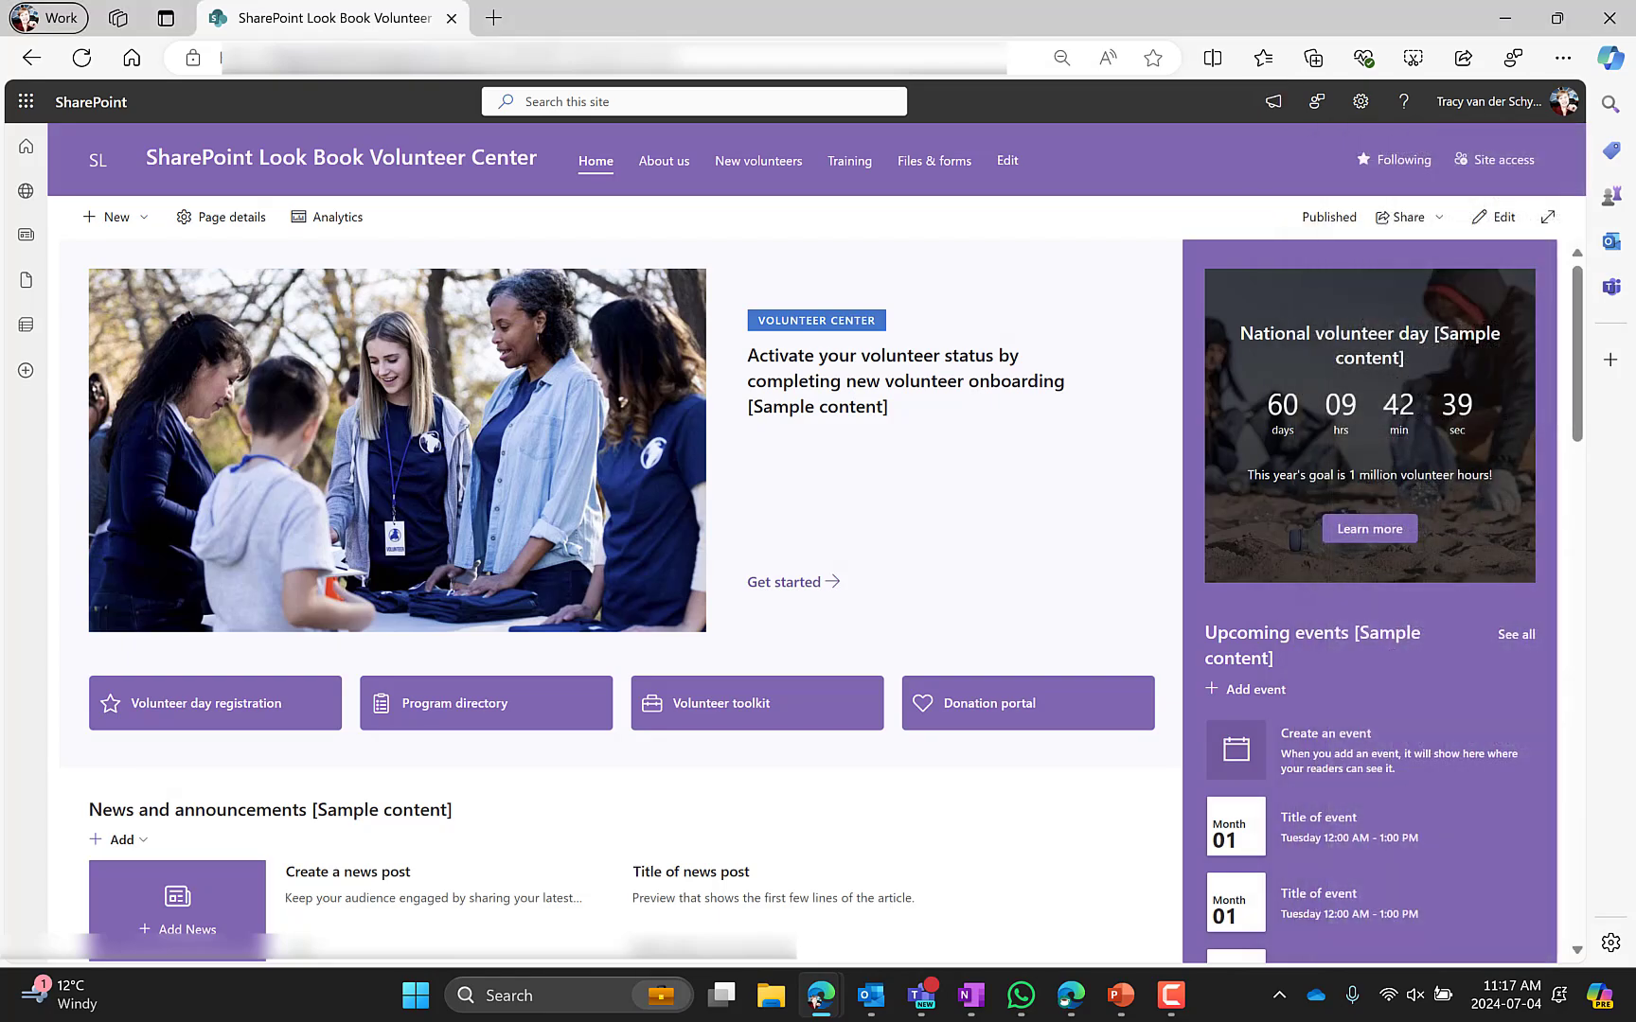
Browse the SharePoint look book site templates and open the Volunteer center template page
drag(1635, 114, 773, 241)
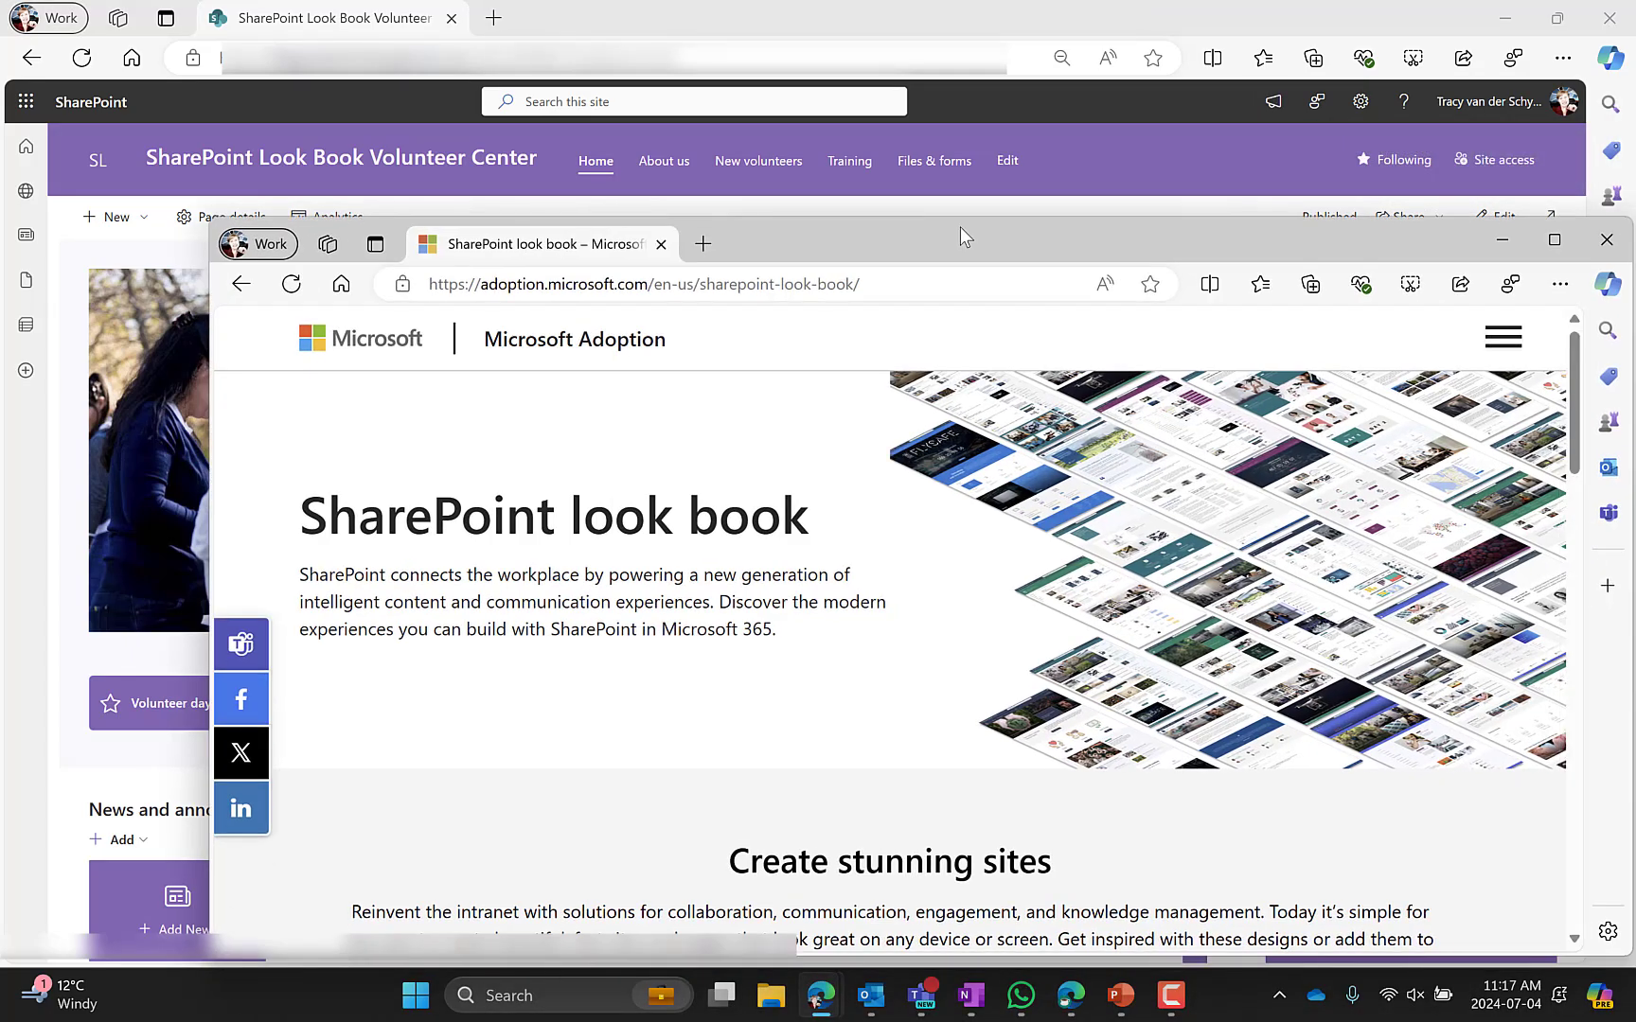
double_click(961, 235)
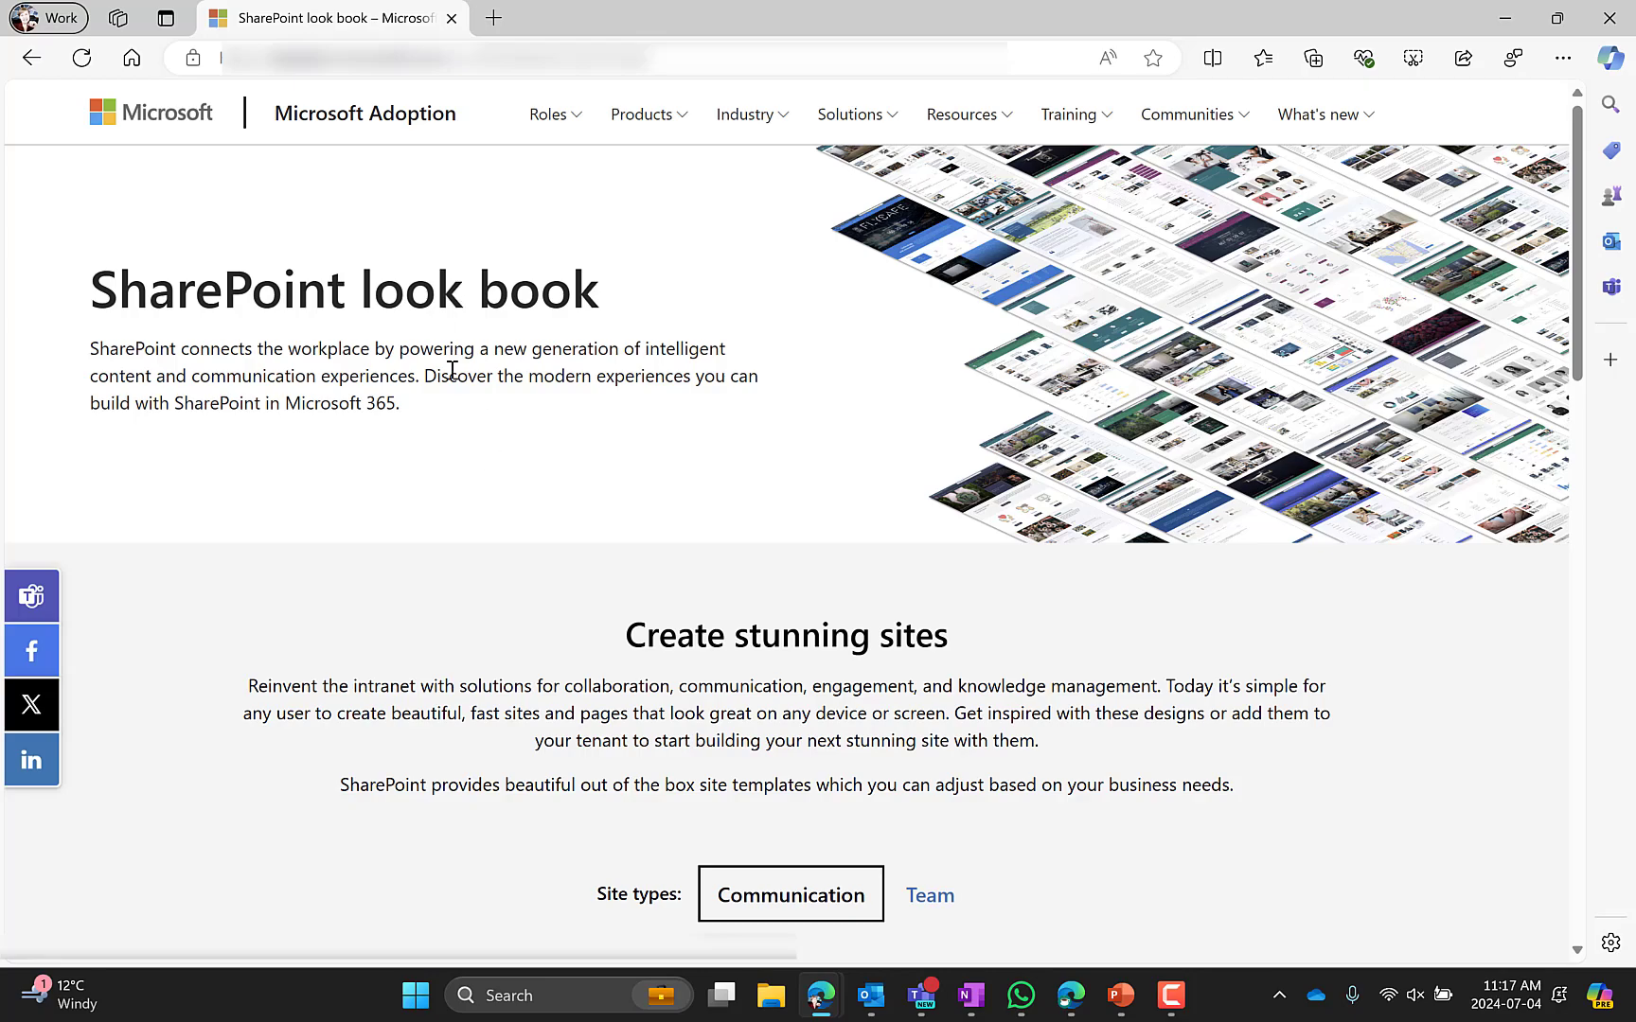
scroll(524, 550, down, 4)
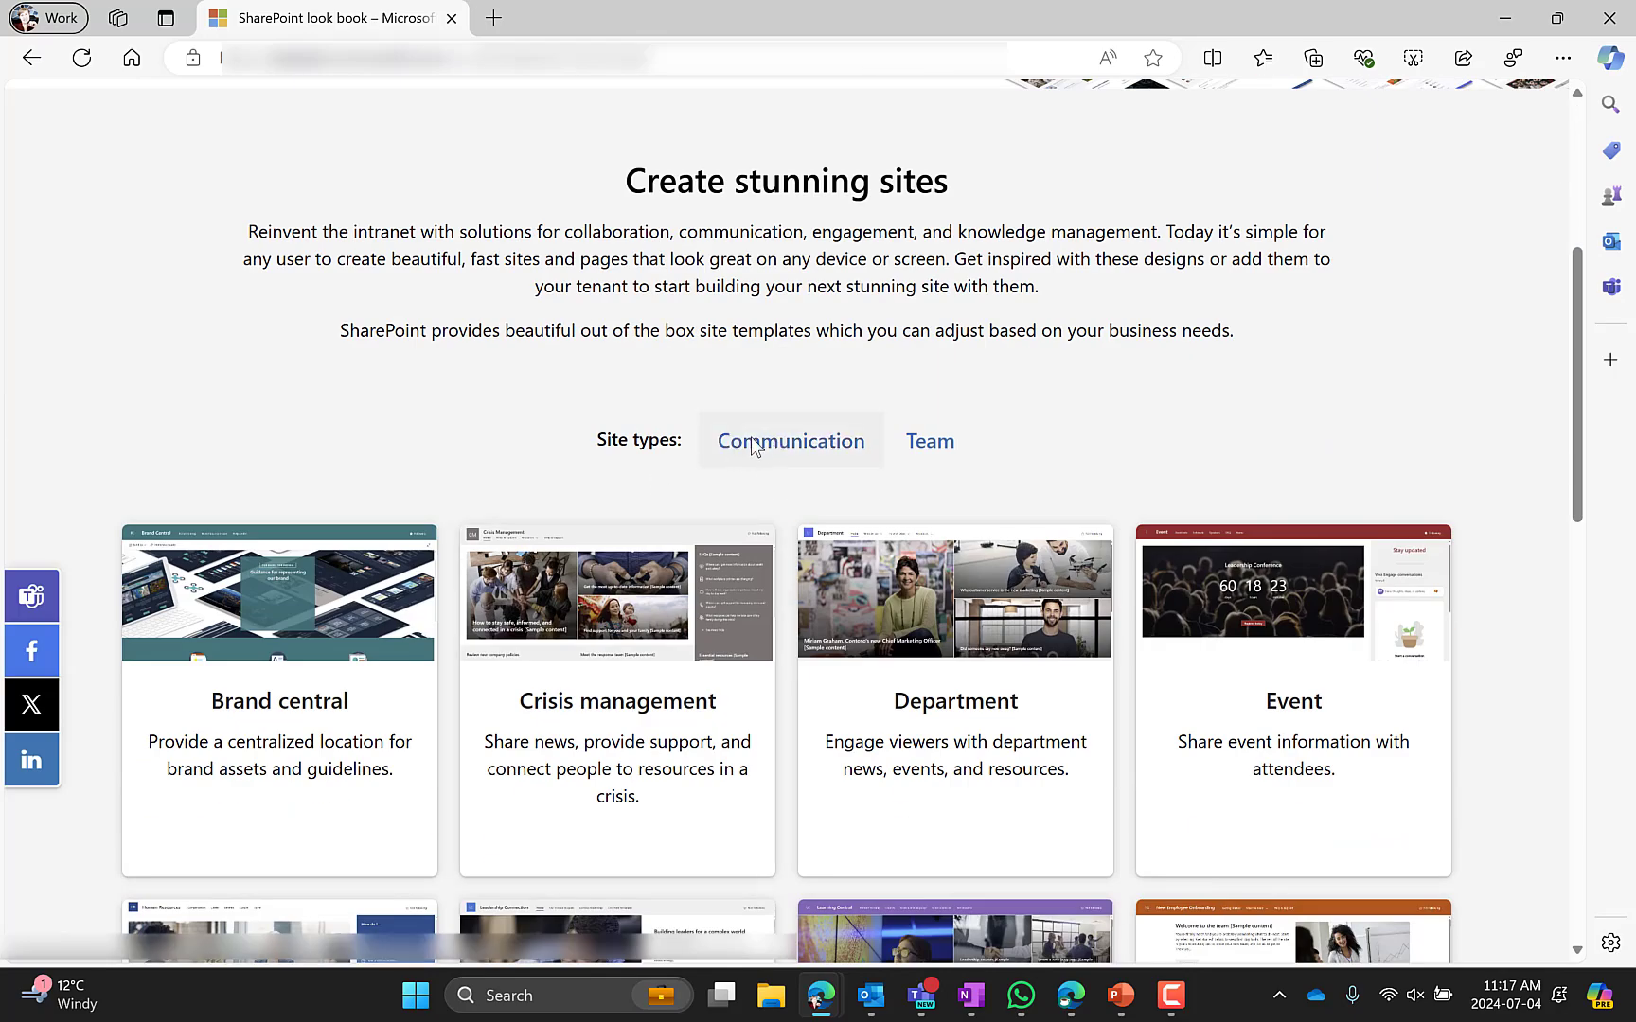
click(748, 444)
scroll(537, 444, down, 7)
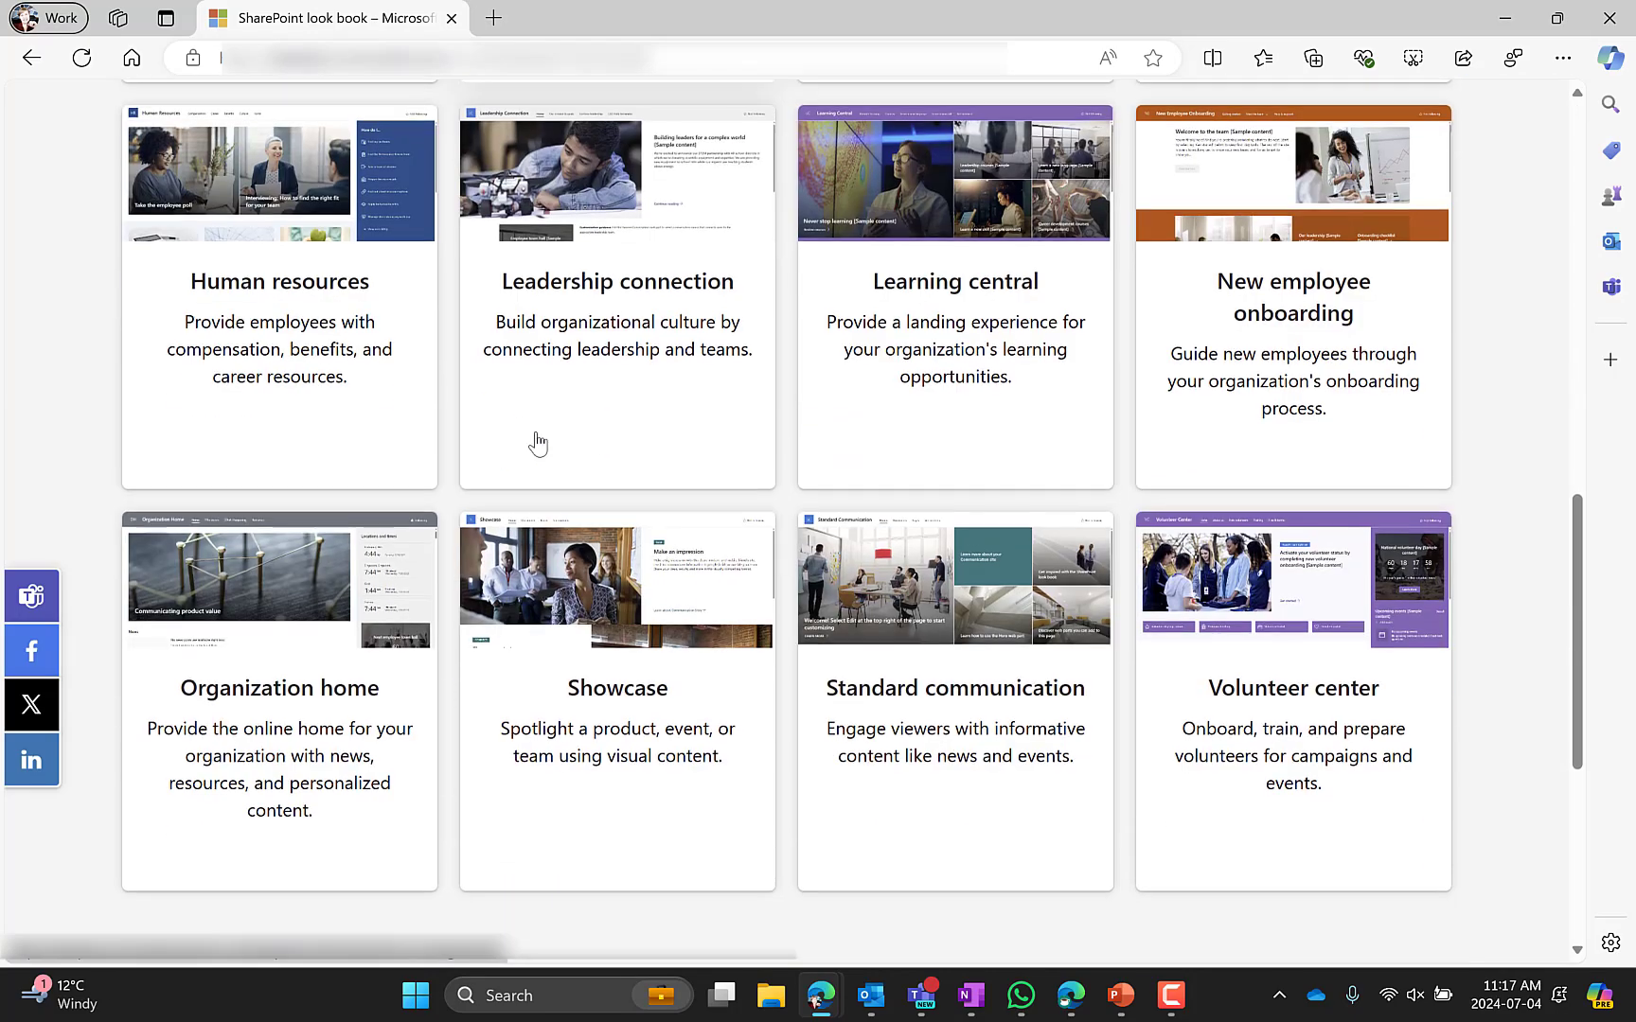
scroll(537, 442, down, 1)
click(1278, 582)
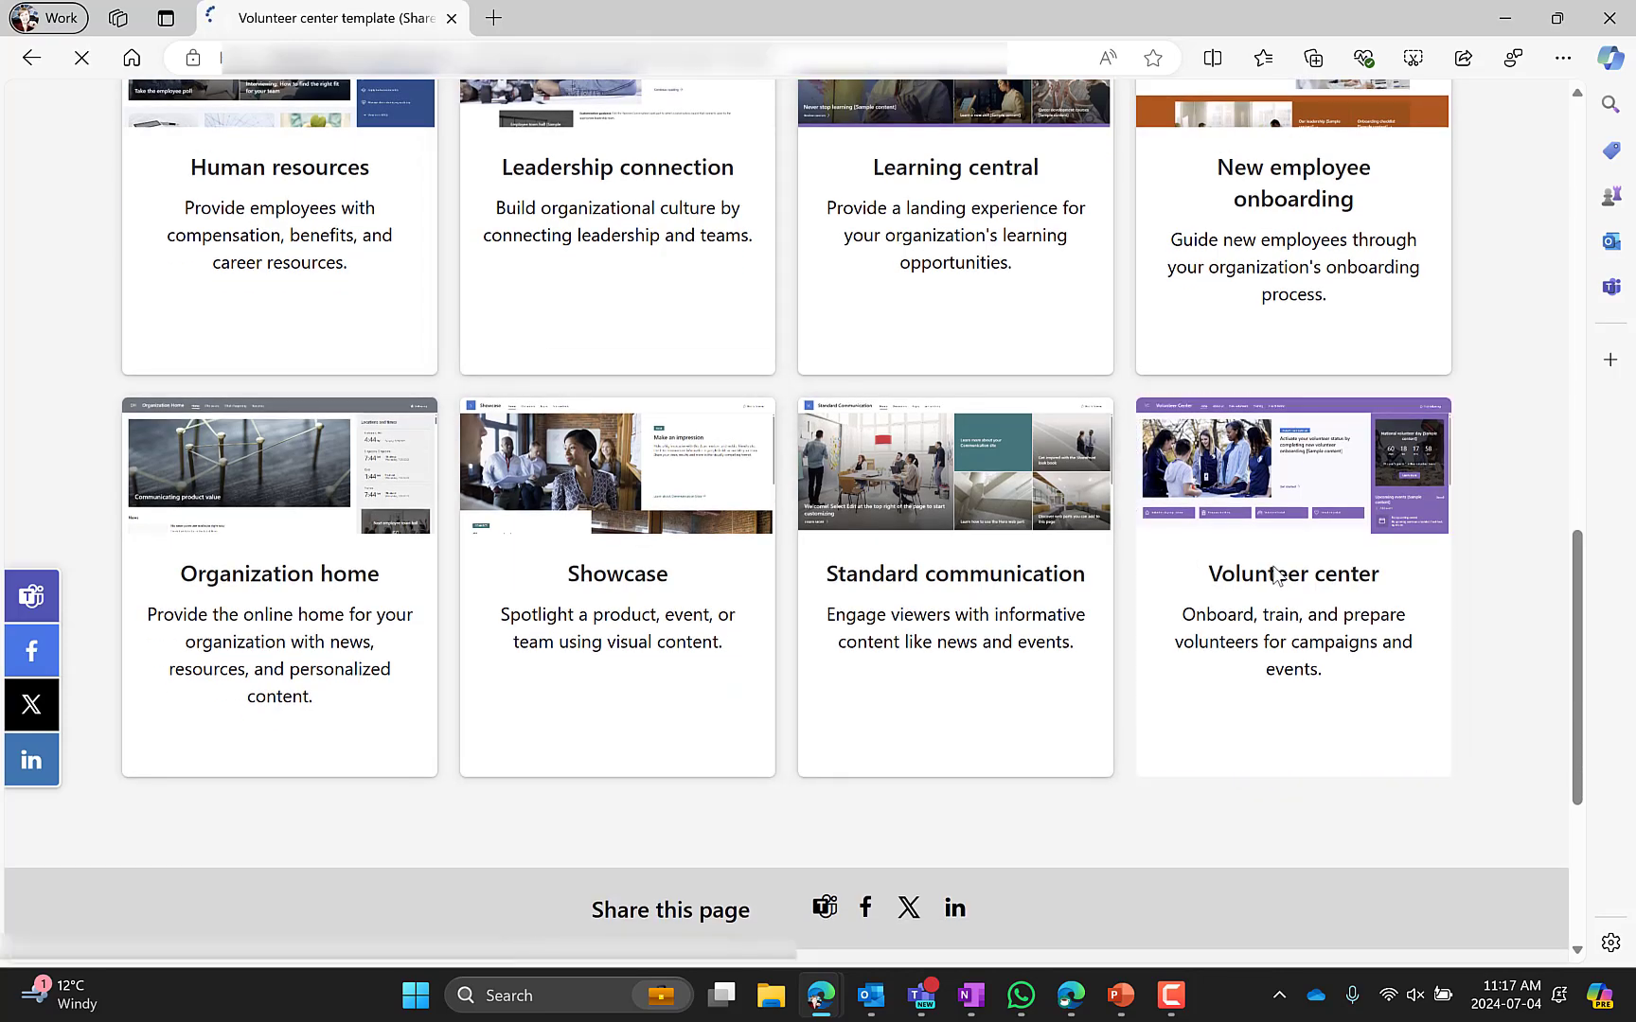
scroll(826, 467, down, 2)
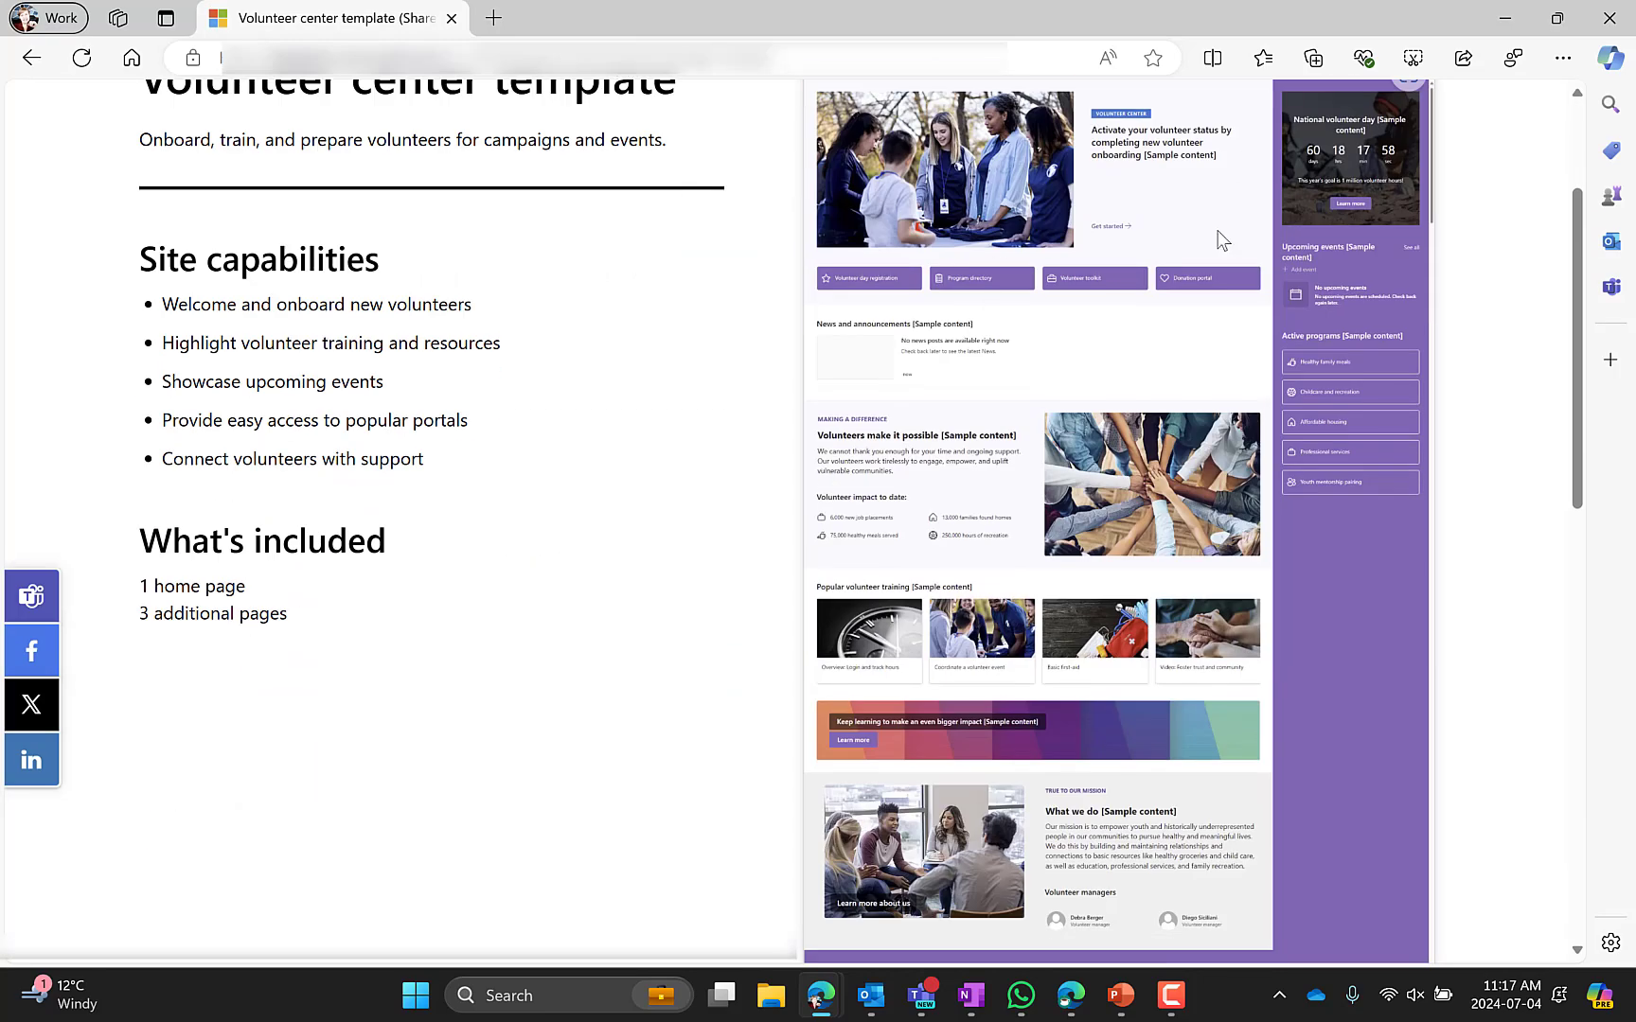
scroll(1028, 691, up, 2)
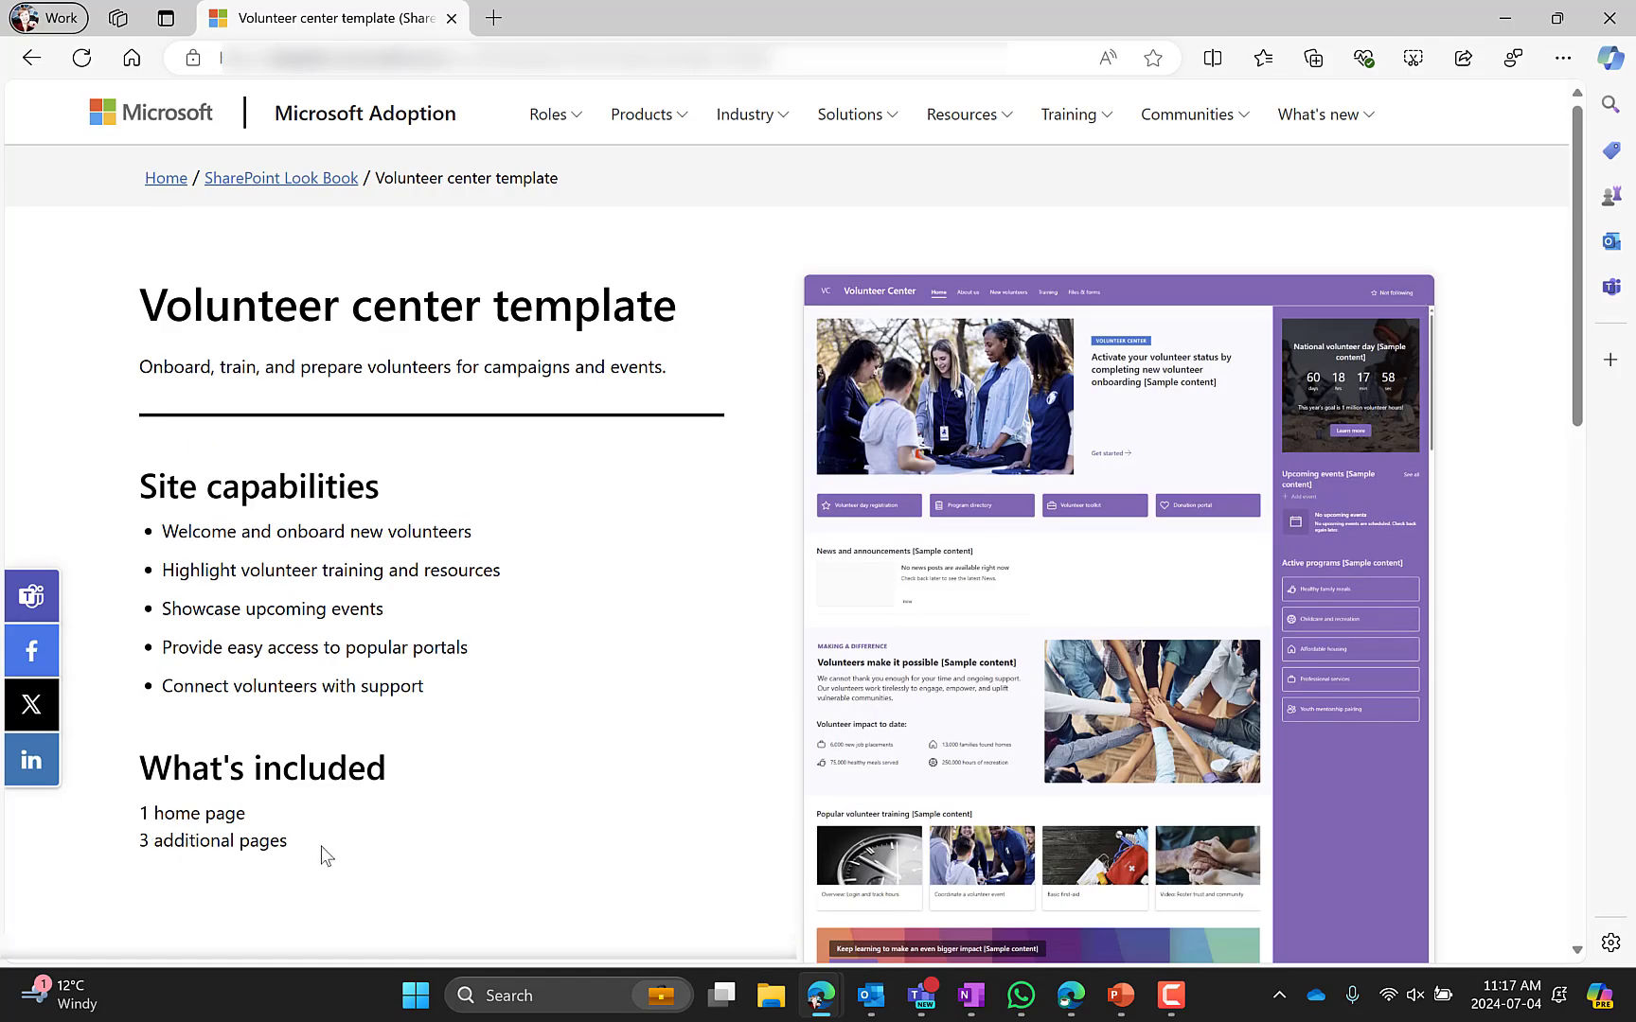
Scroll through the template description and the new site's home page to compare them
scroll(668, 711, down, 1)
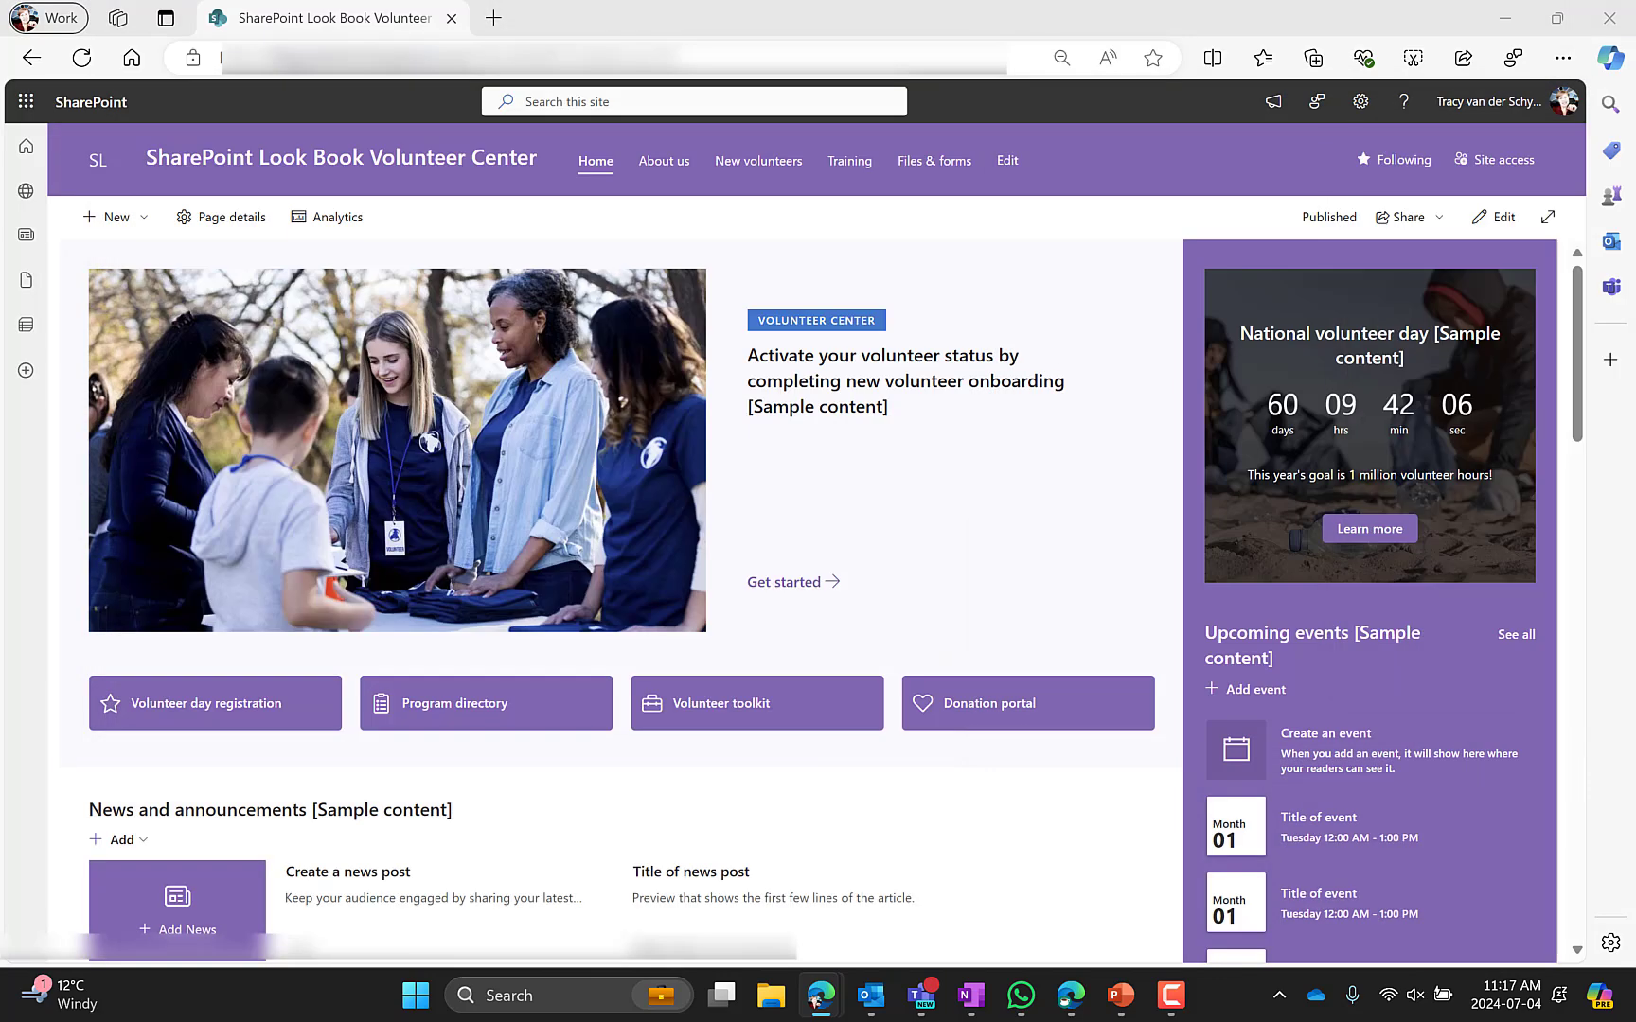
scroll(507, 516, down, 10)
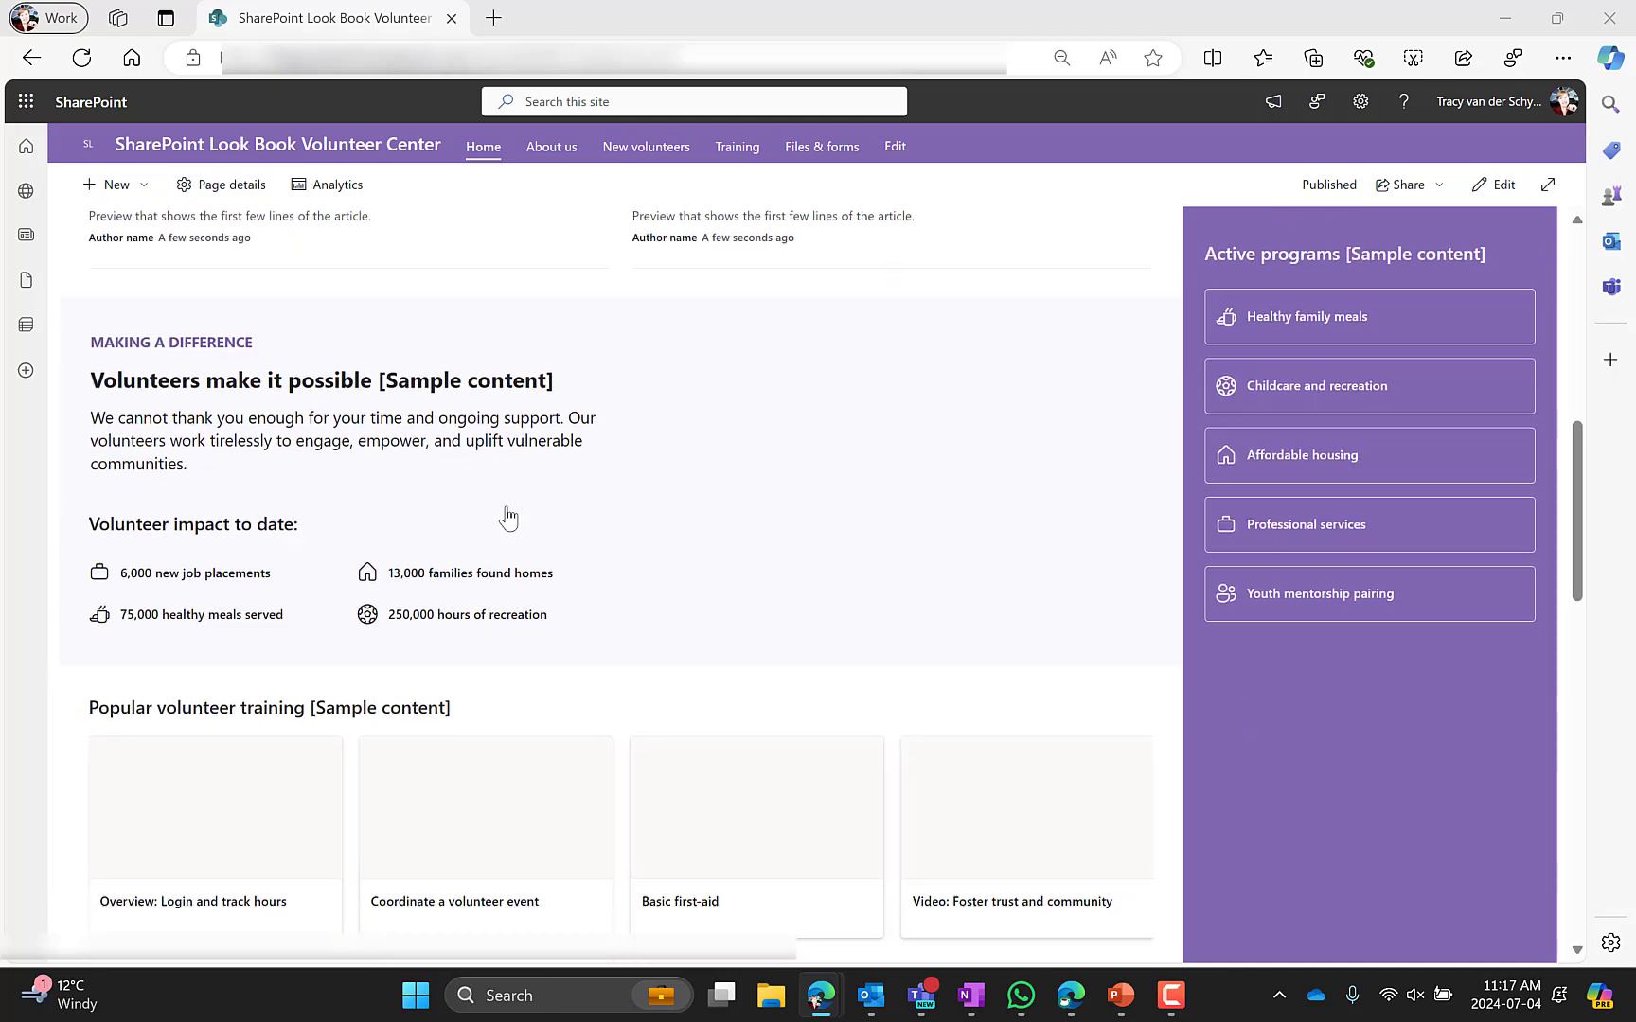
scroll(506, 516, down, 8)
scroll(506, 516, up, 12)
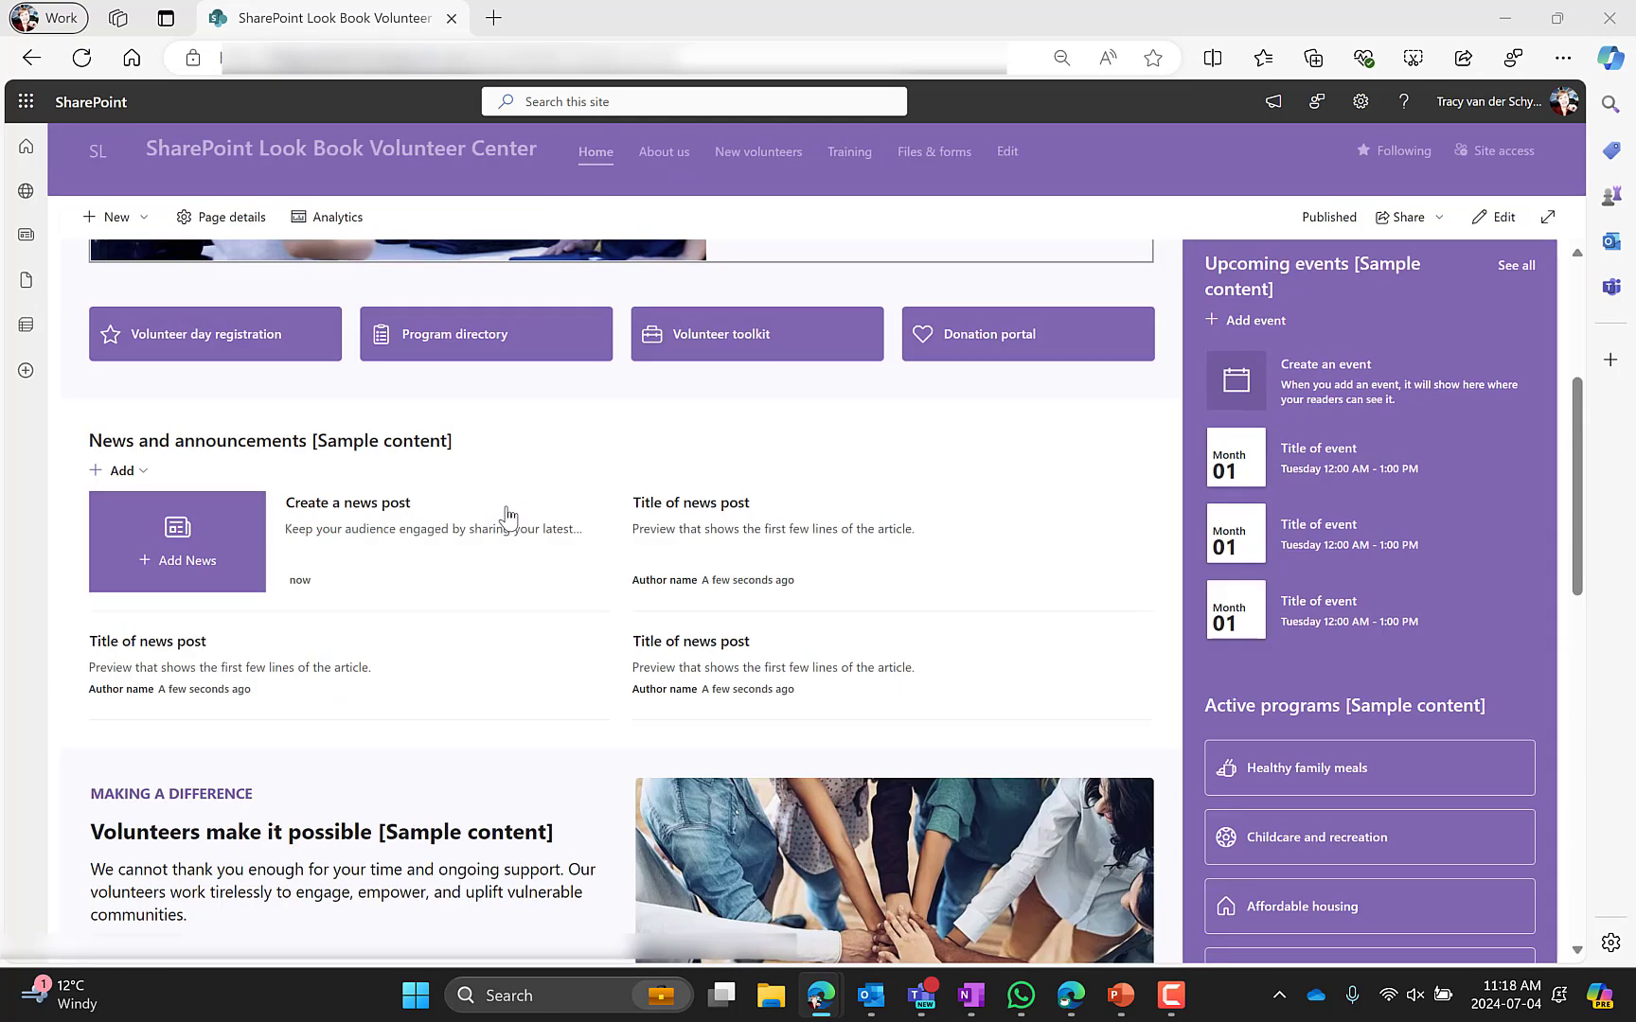
scroll(506, 516, up, 4)
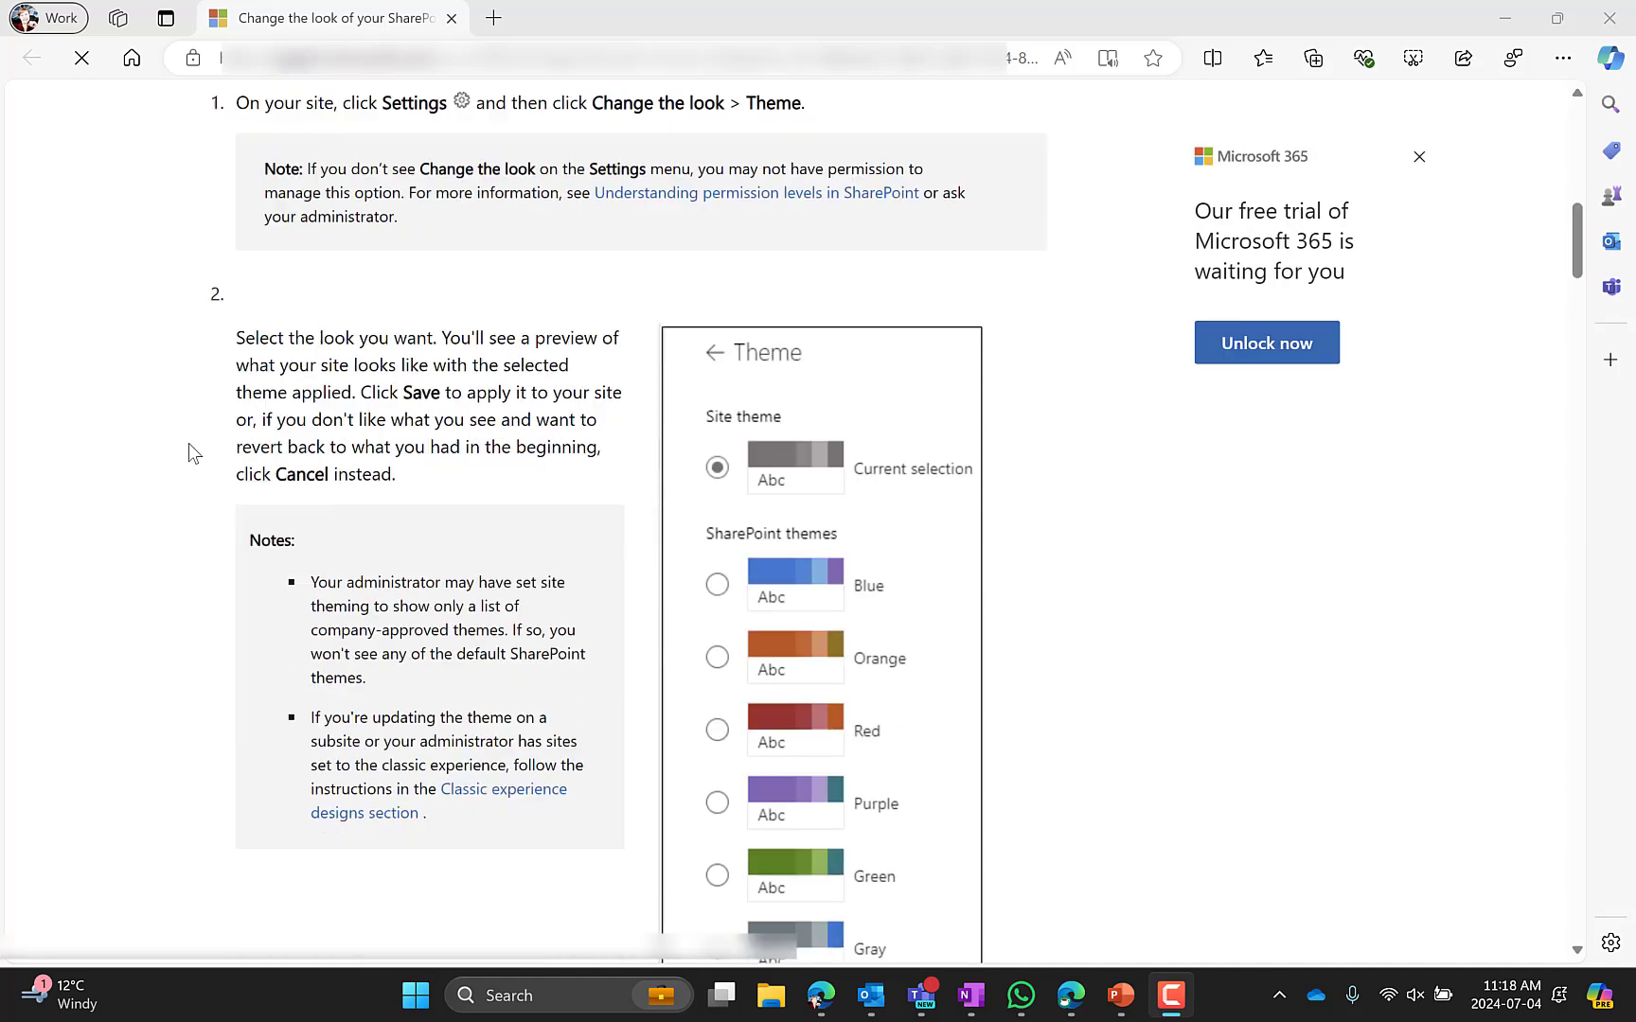
Review the support article's instructions for selecting a site theme, then return to the site
scroll(188, 443, down, 3)
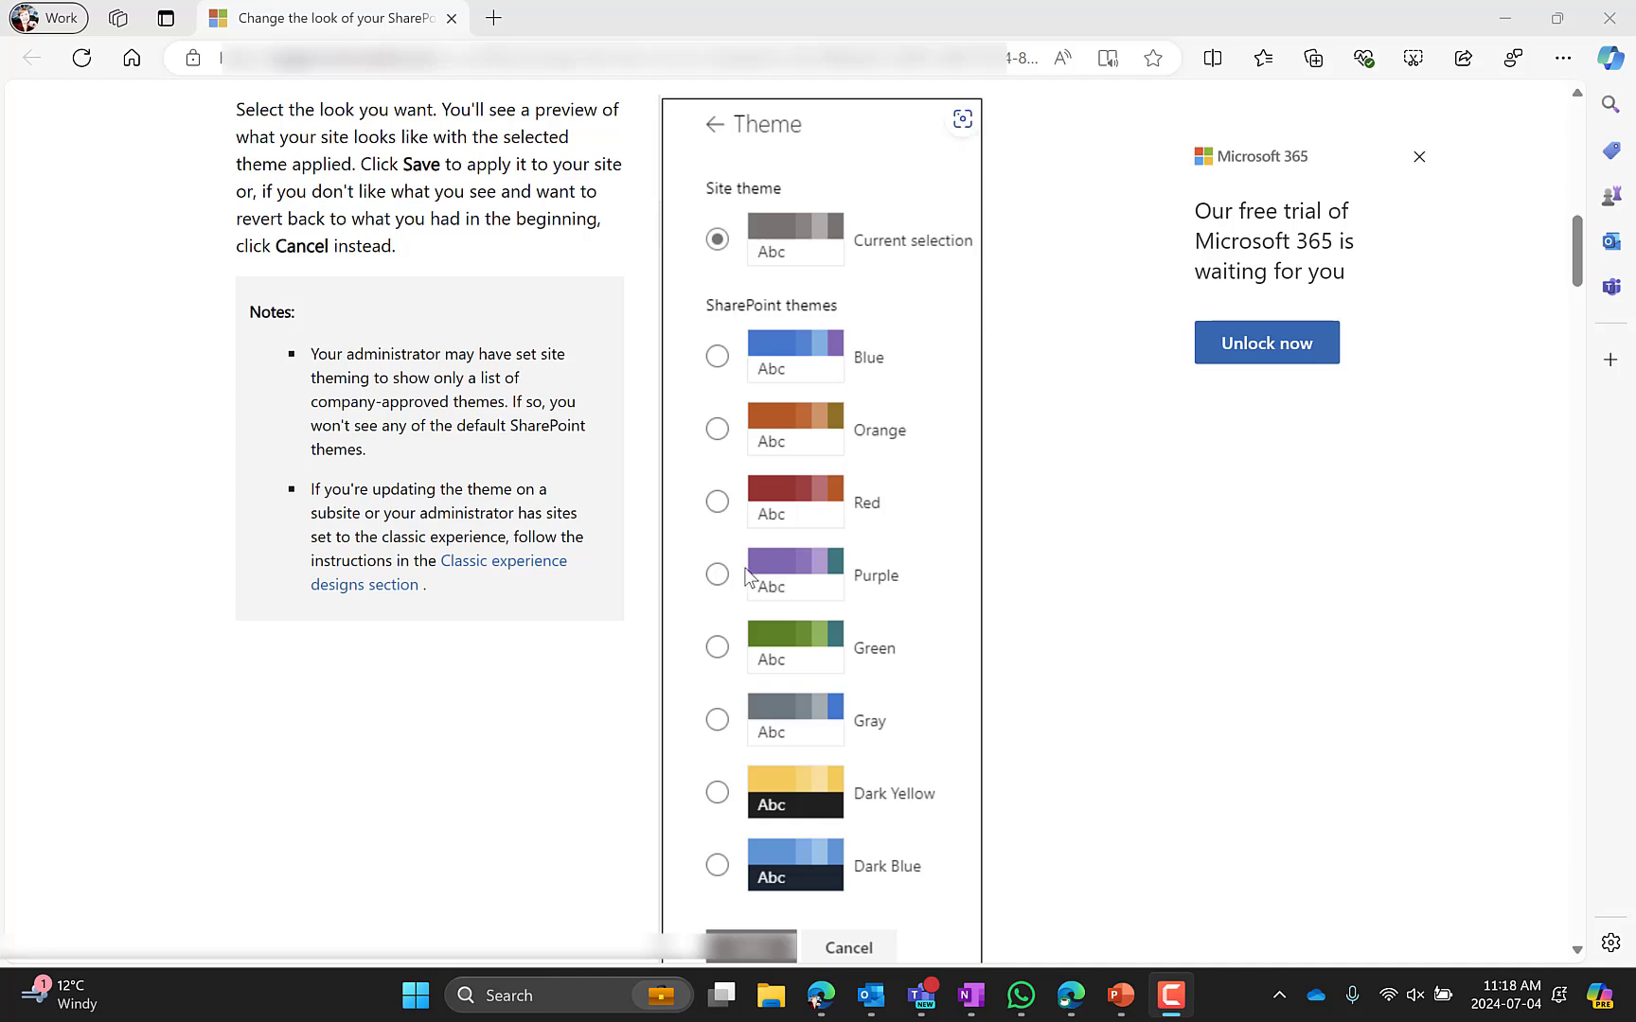
double_click(1172, 24)
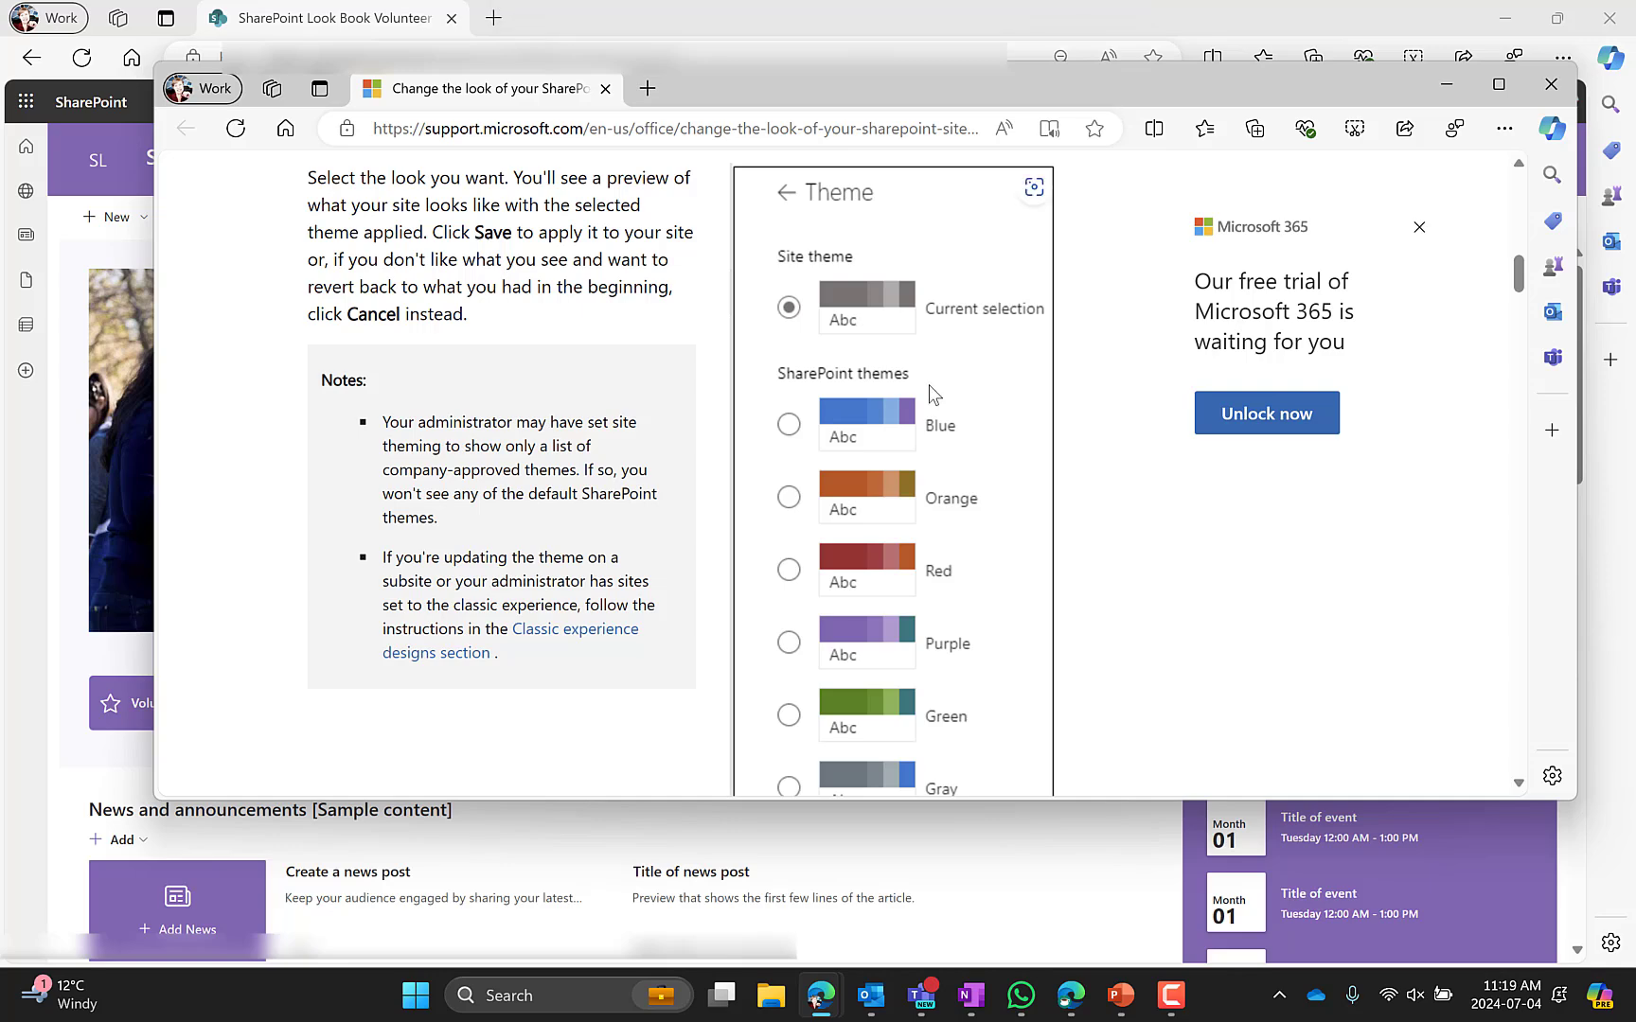
scroll(842, 587, down, 2)
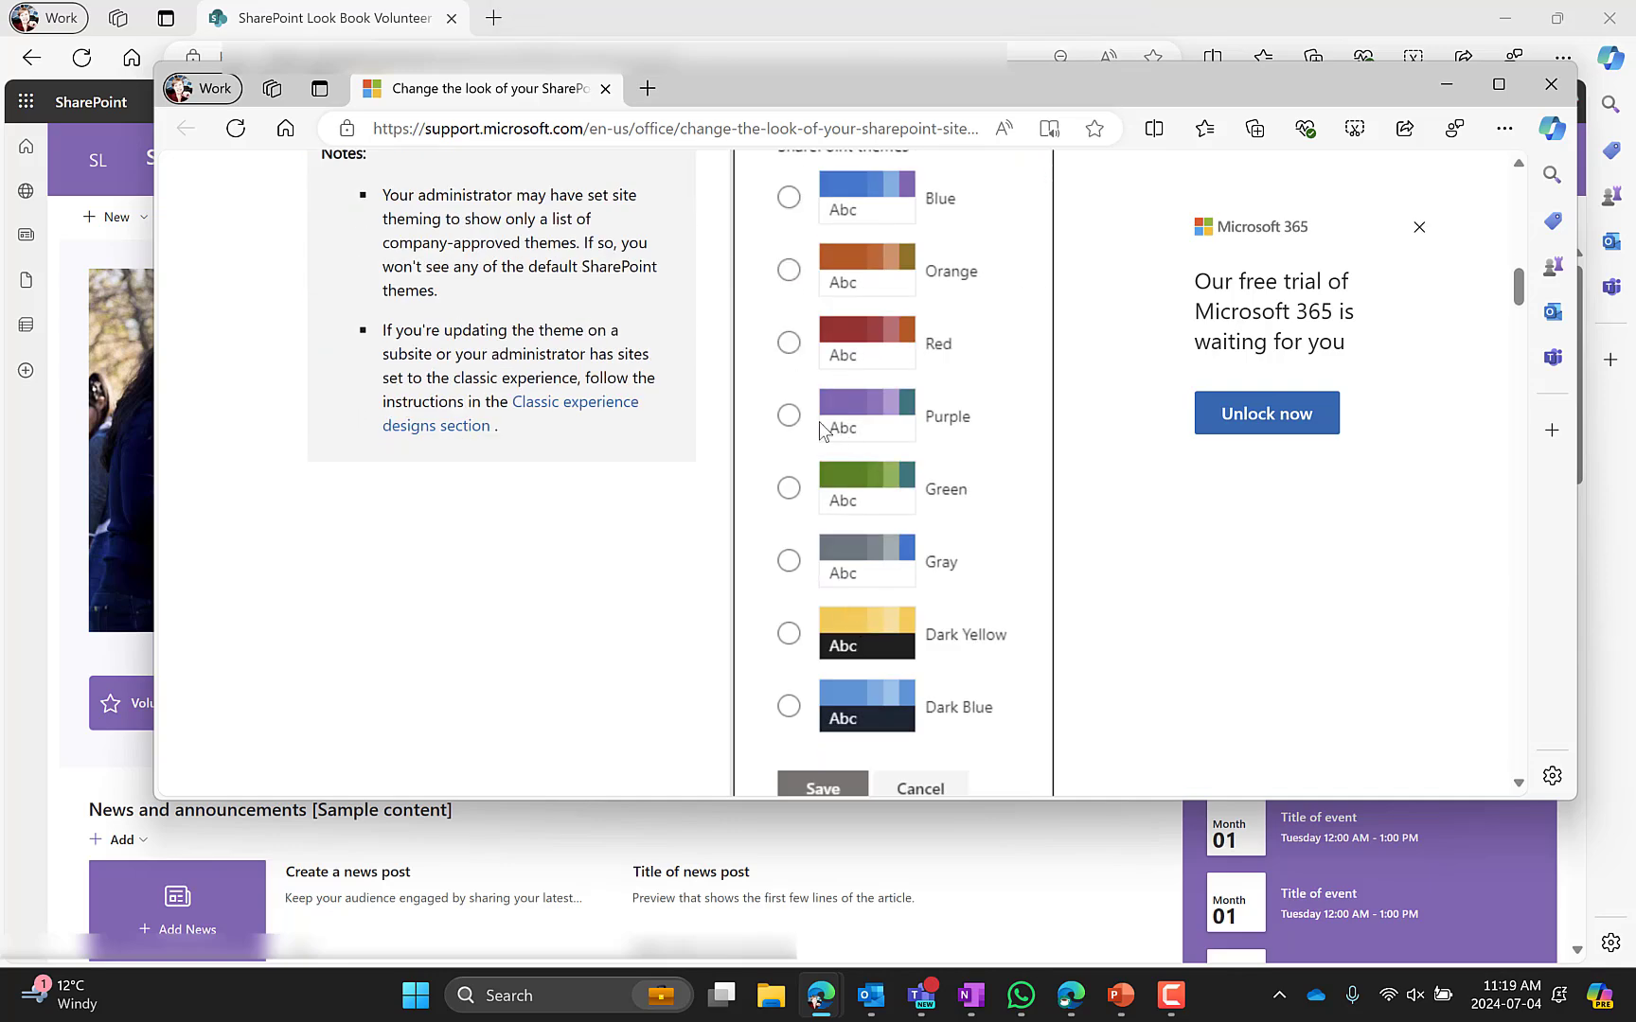
click(1449, 90)
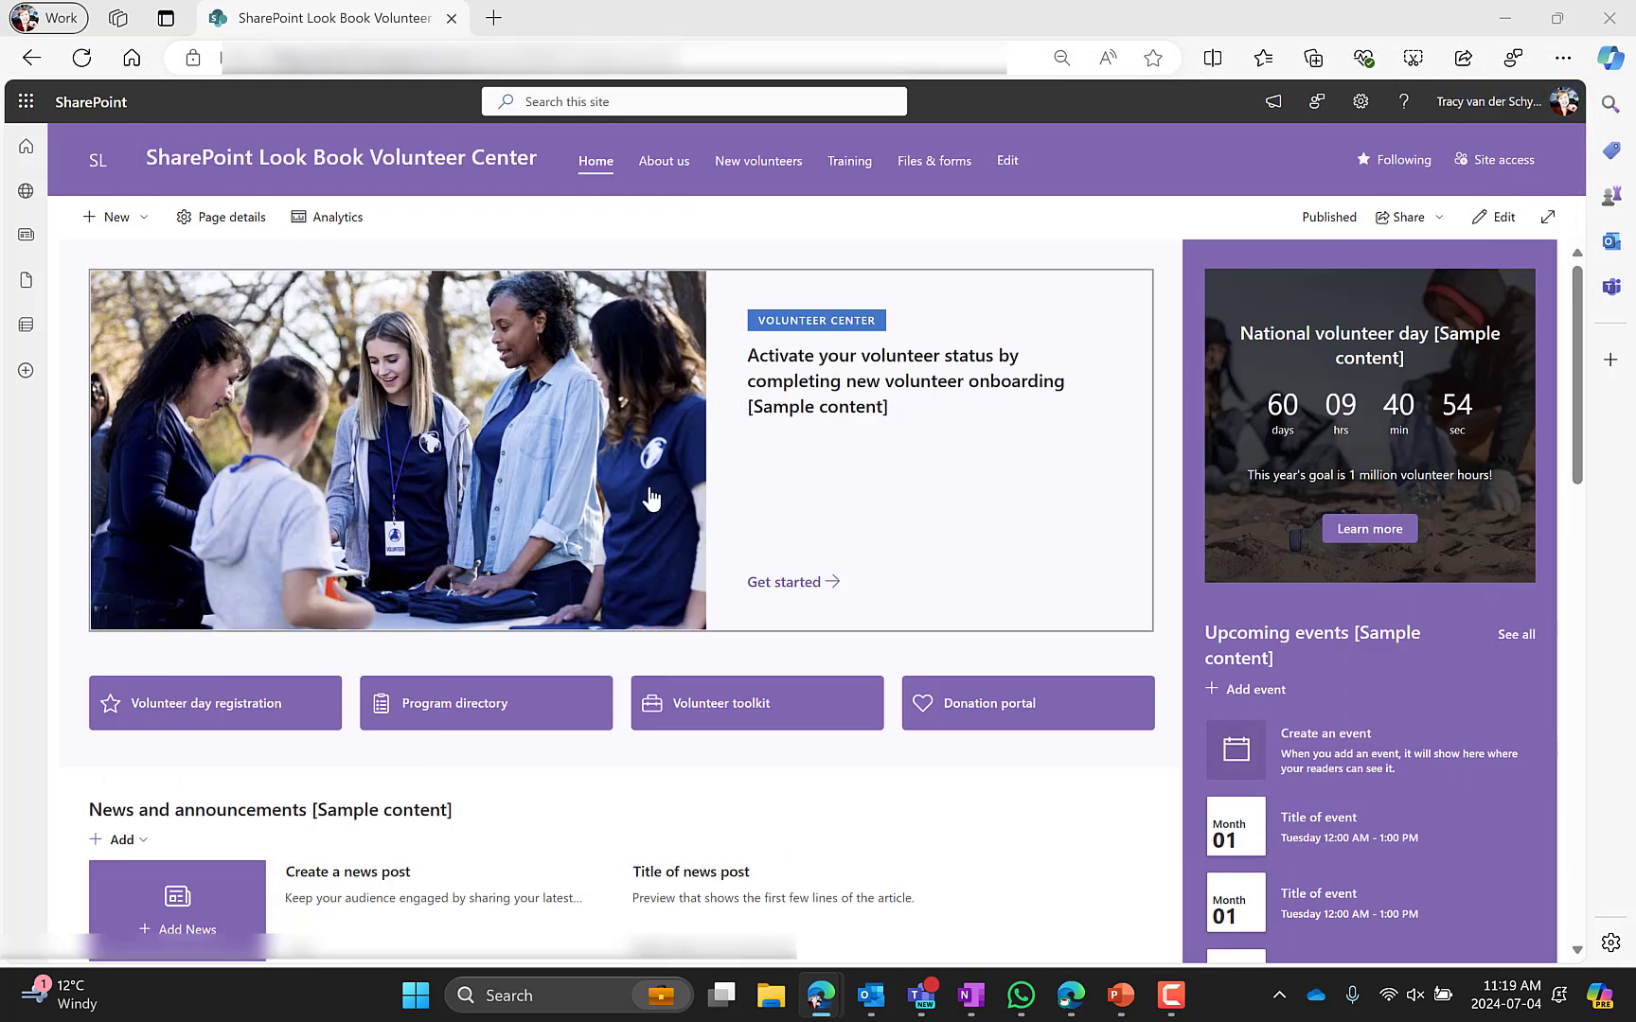
Open Change the look from site settings and browse the available themes
click(1361, 101)
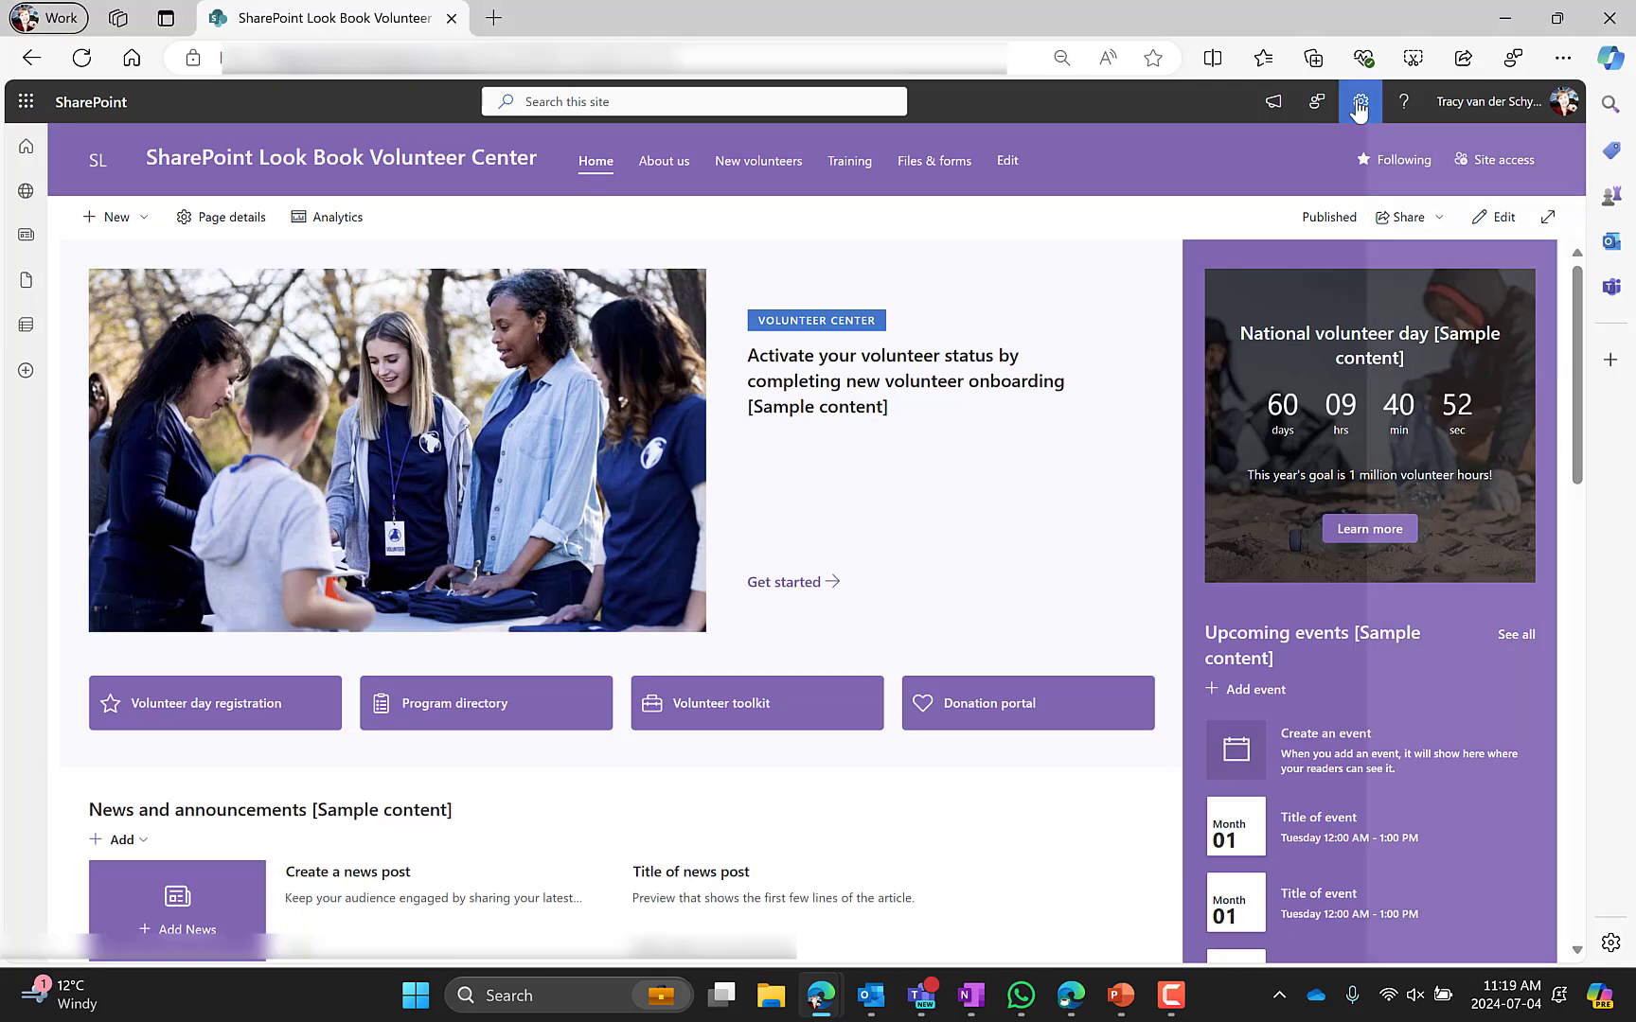
click(1340, 411)
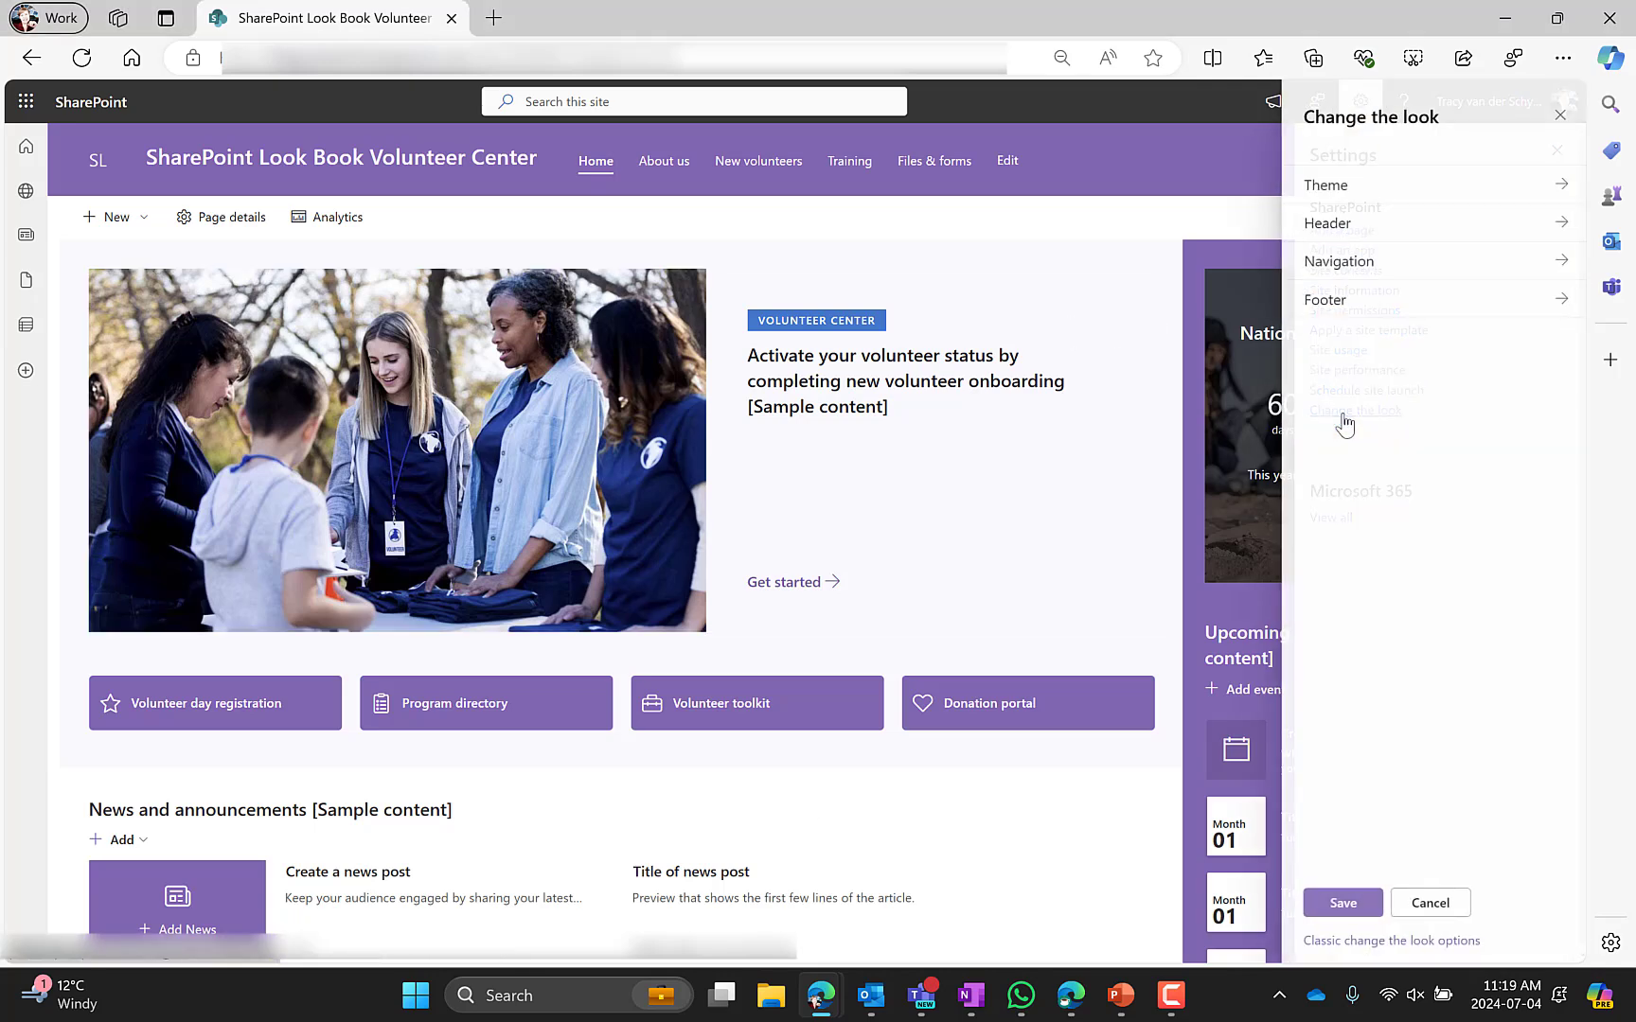
click(1311, 186)
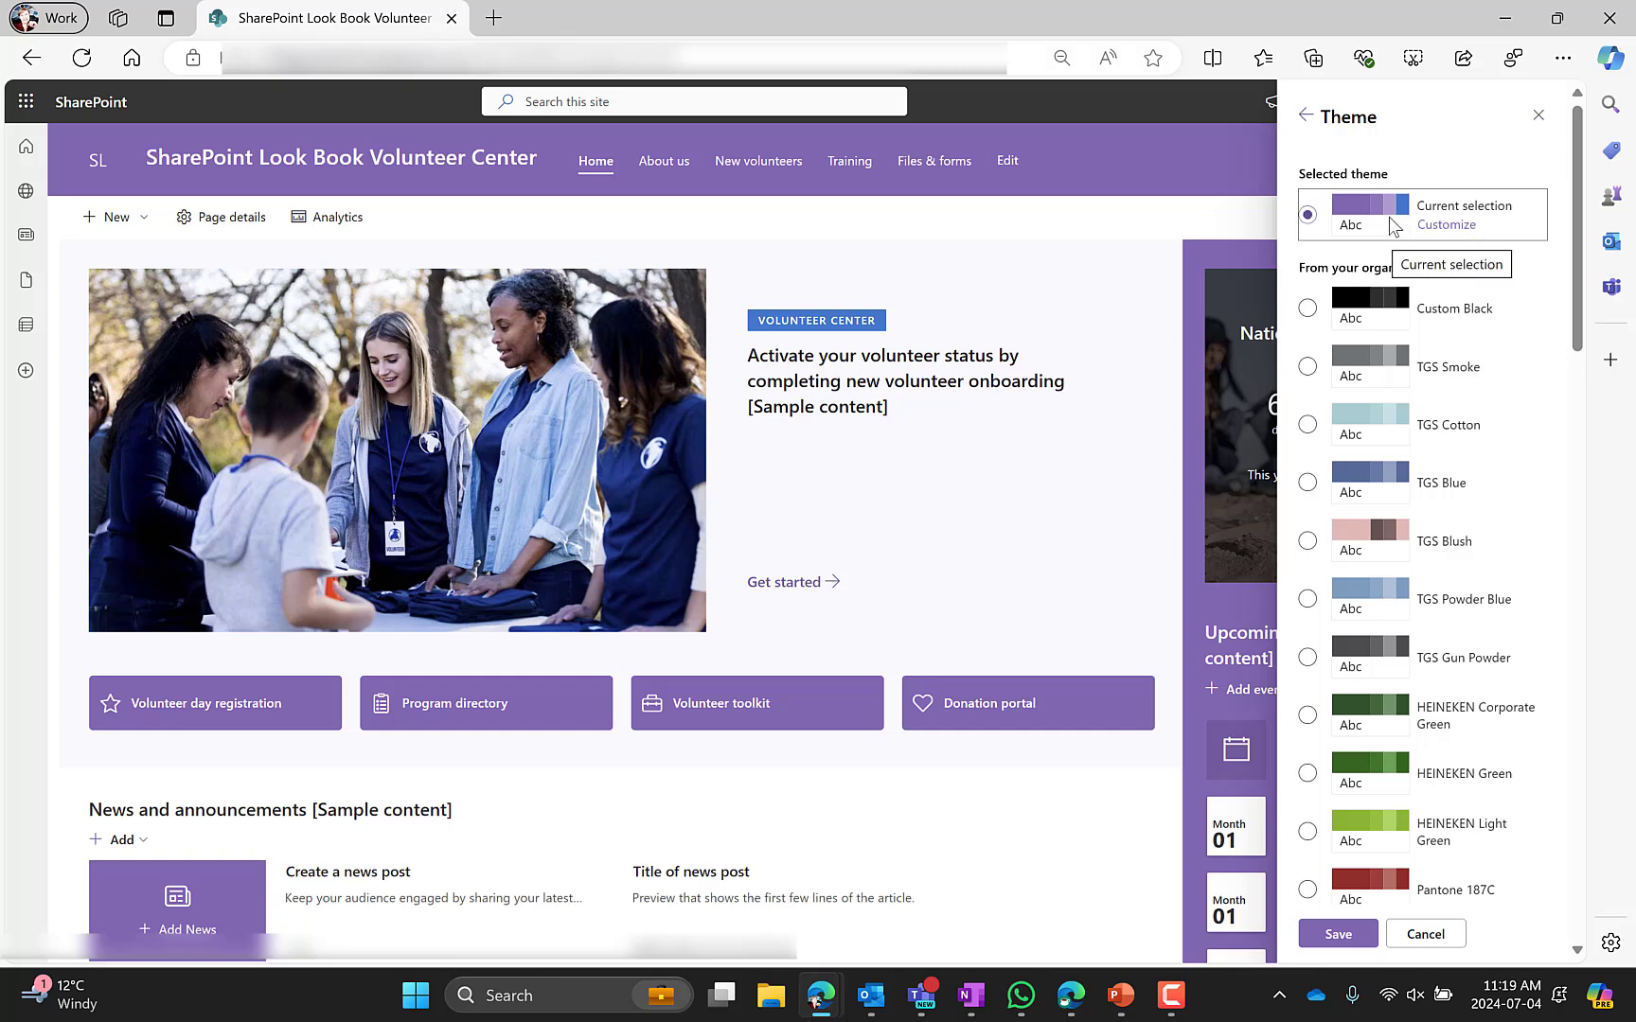
scroll(1534, 473, down, 15)
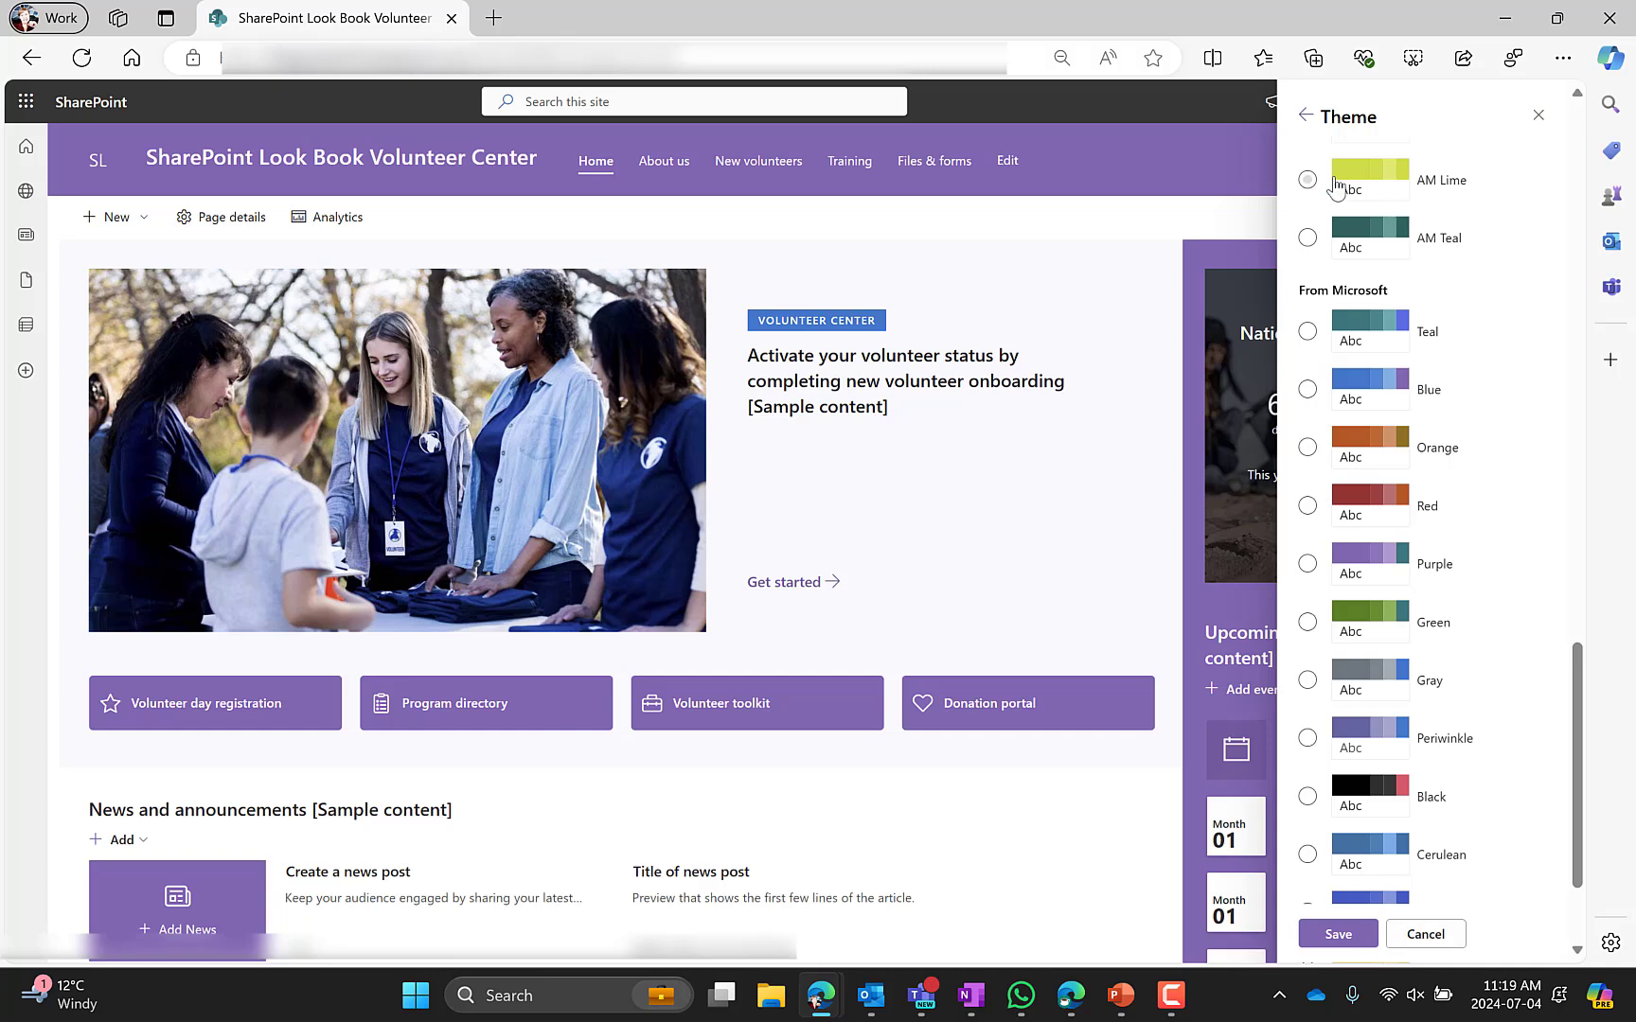
click(1306, 117)
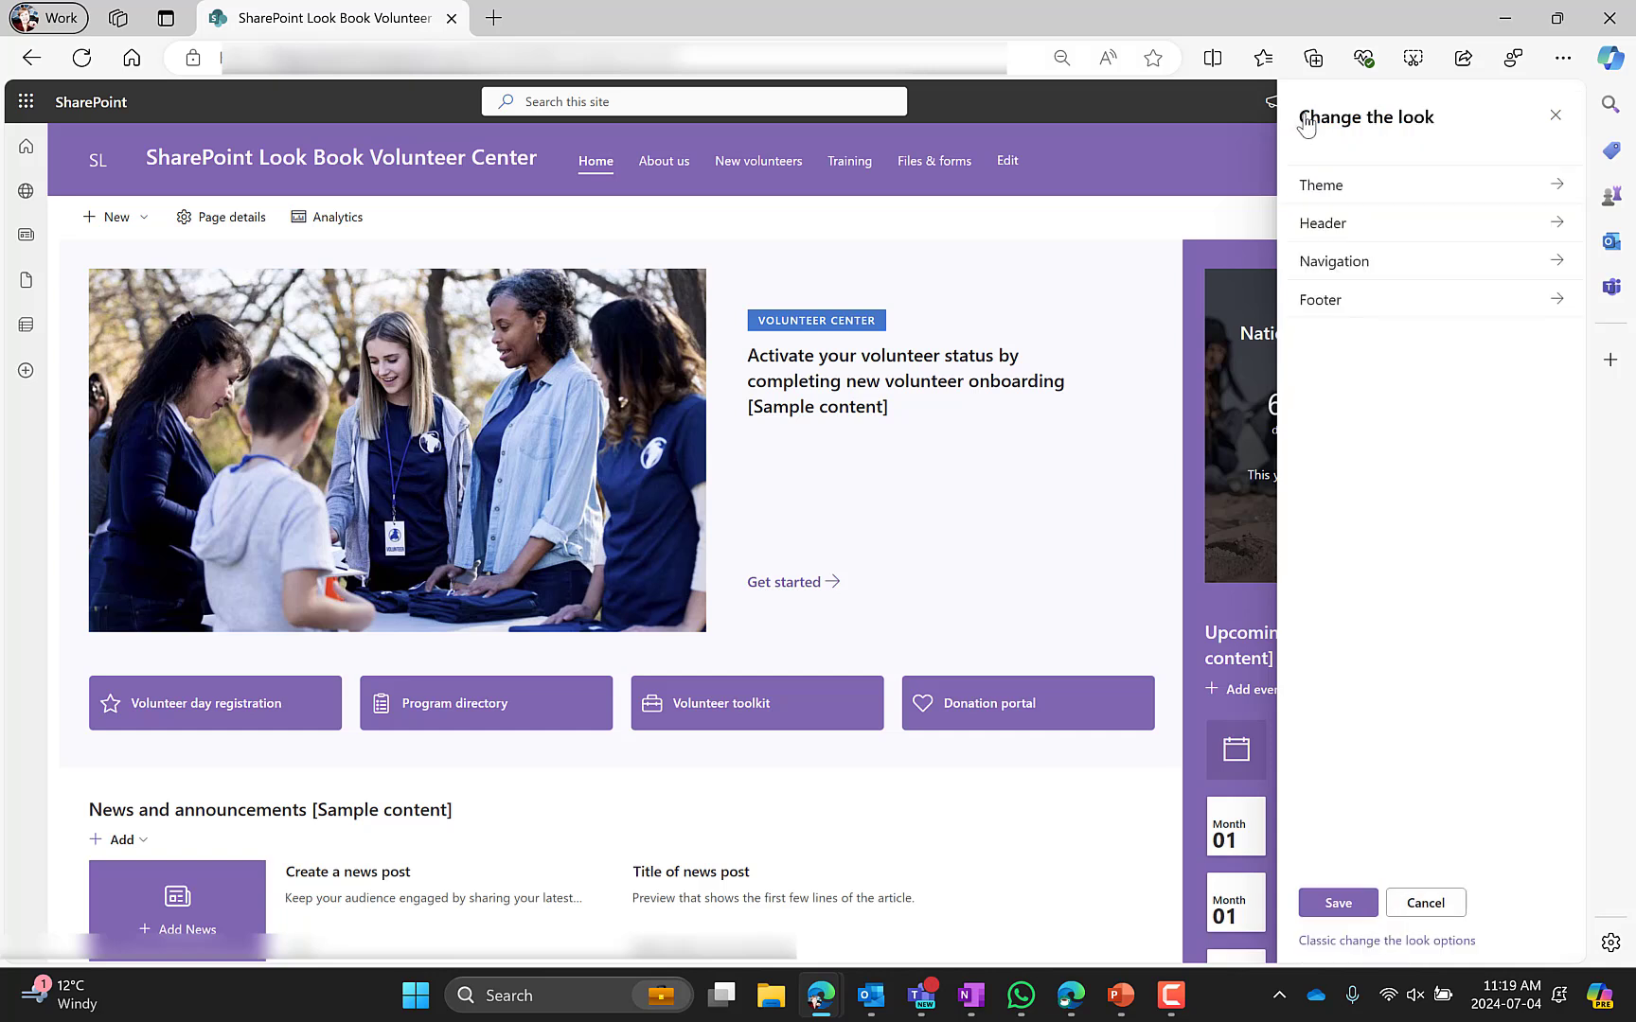
Open the header settings and try the Standard and Extended layouts before returning to Compact
click(1337, 227)
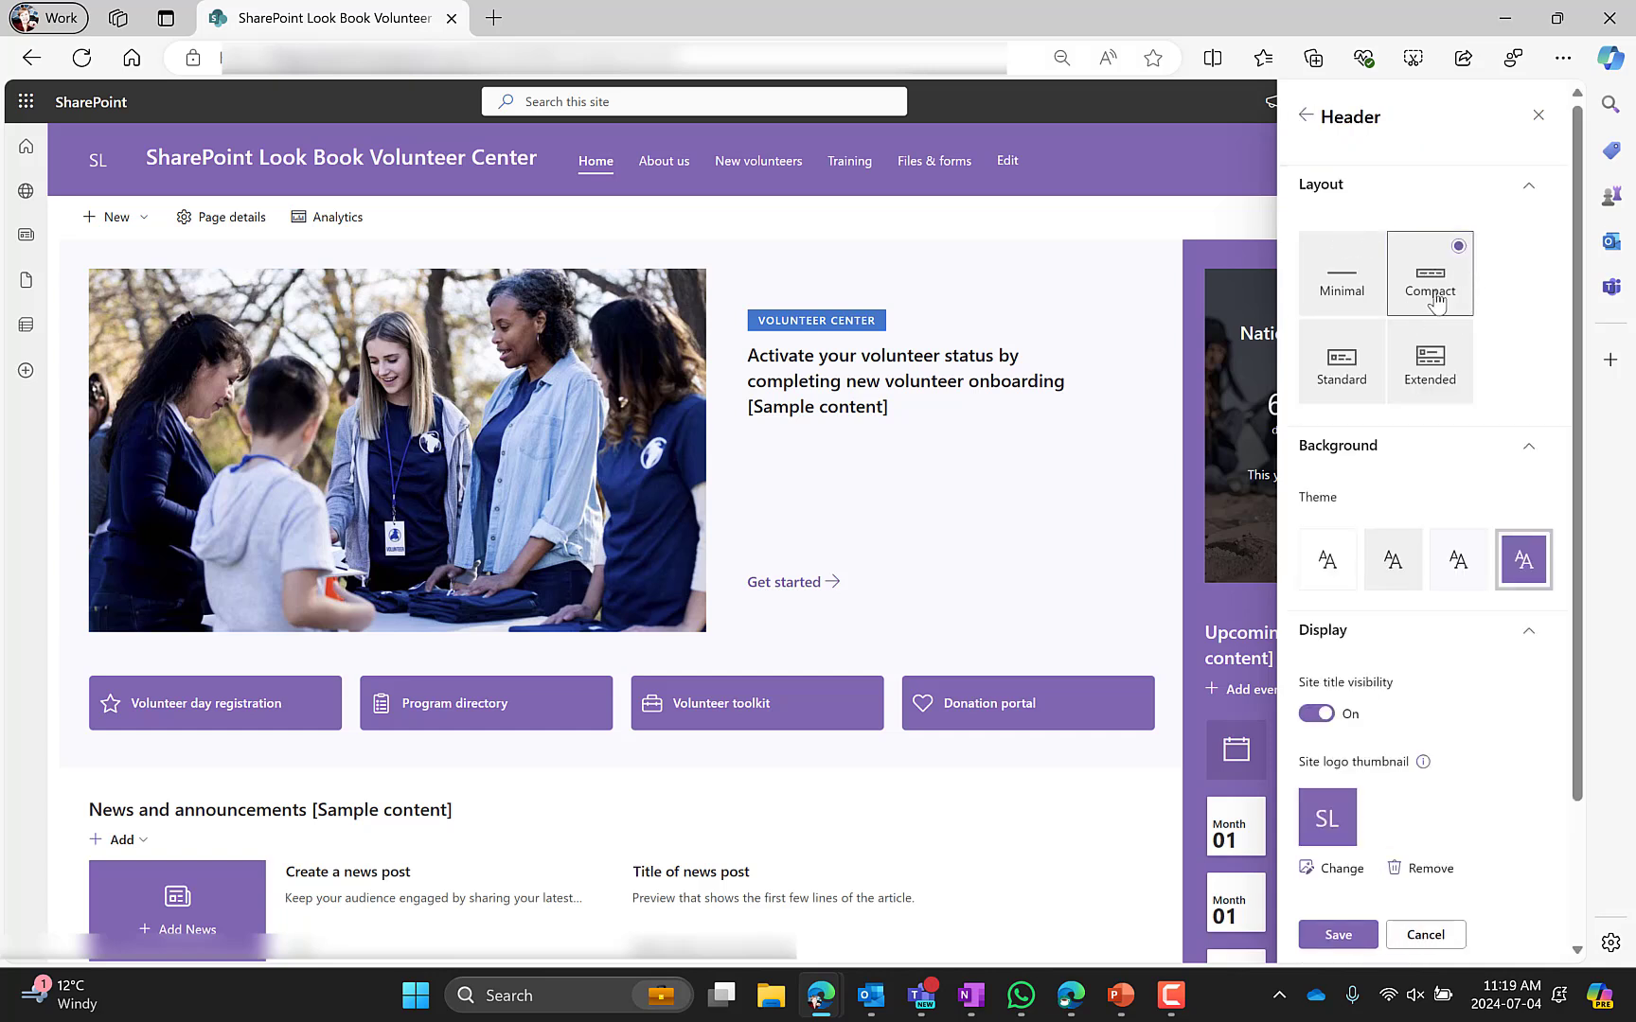
click(1379, 299)
click(1423, 281)
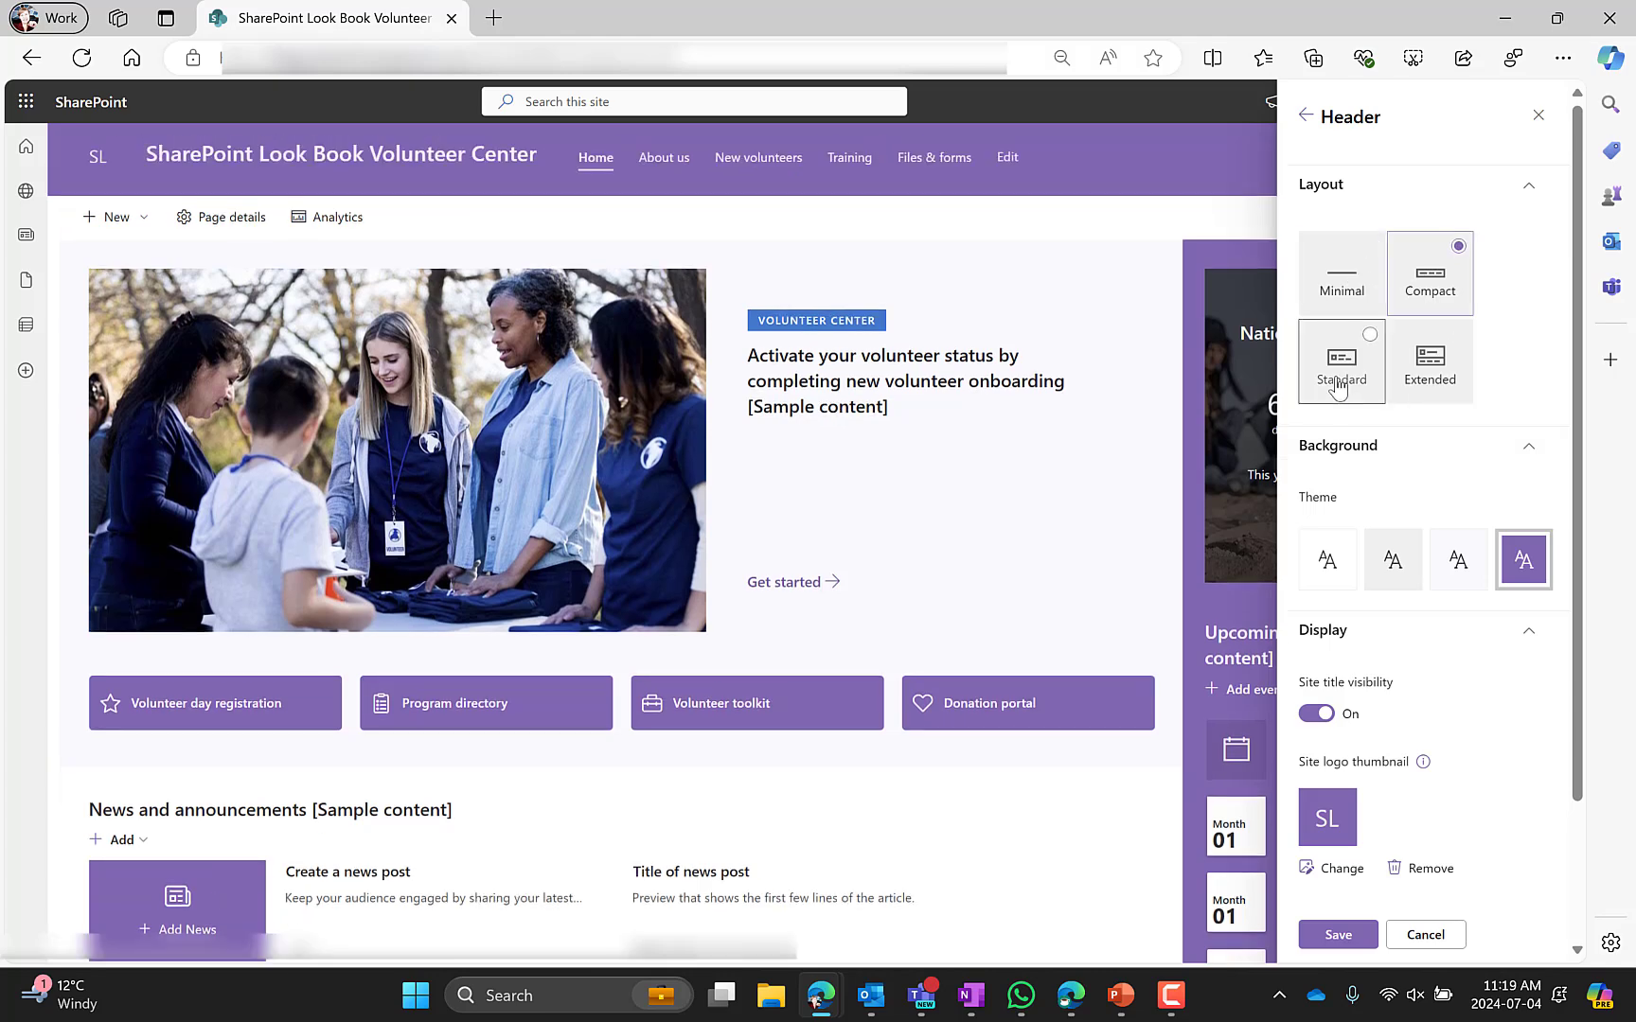
click(1339, 376)
click(1438, 379)
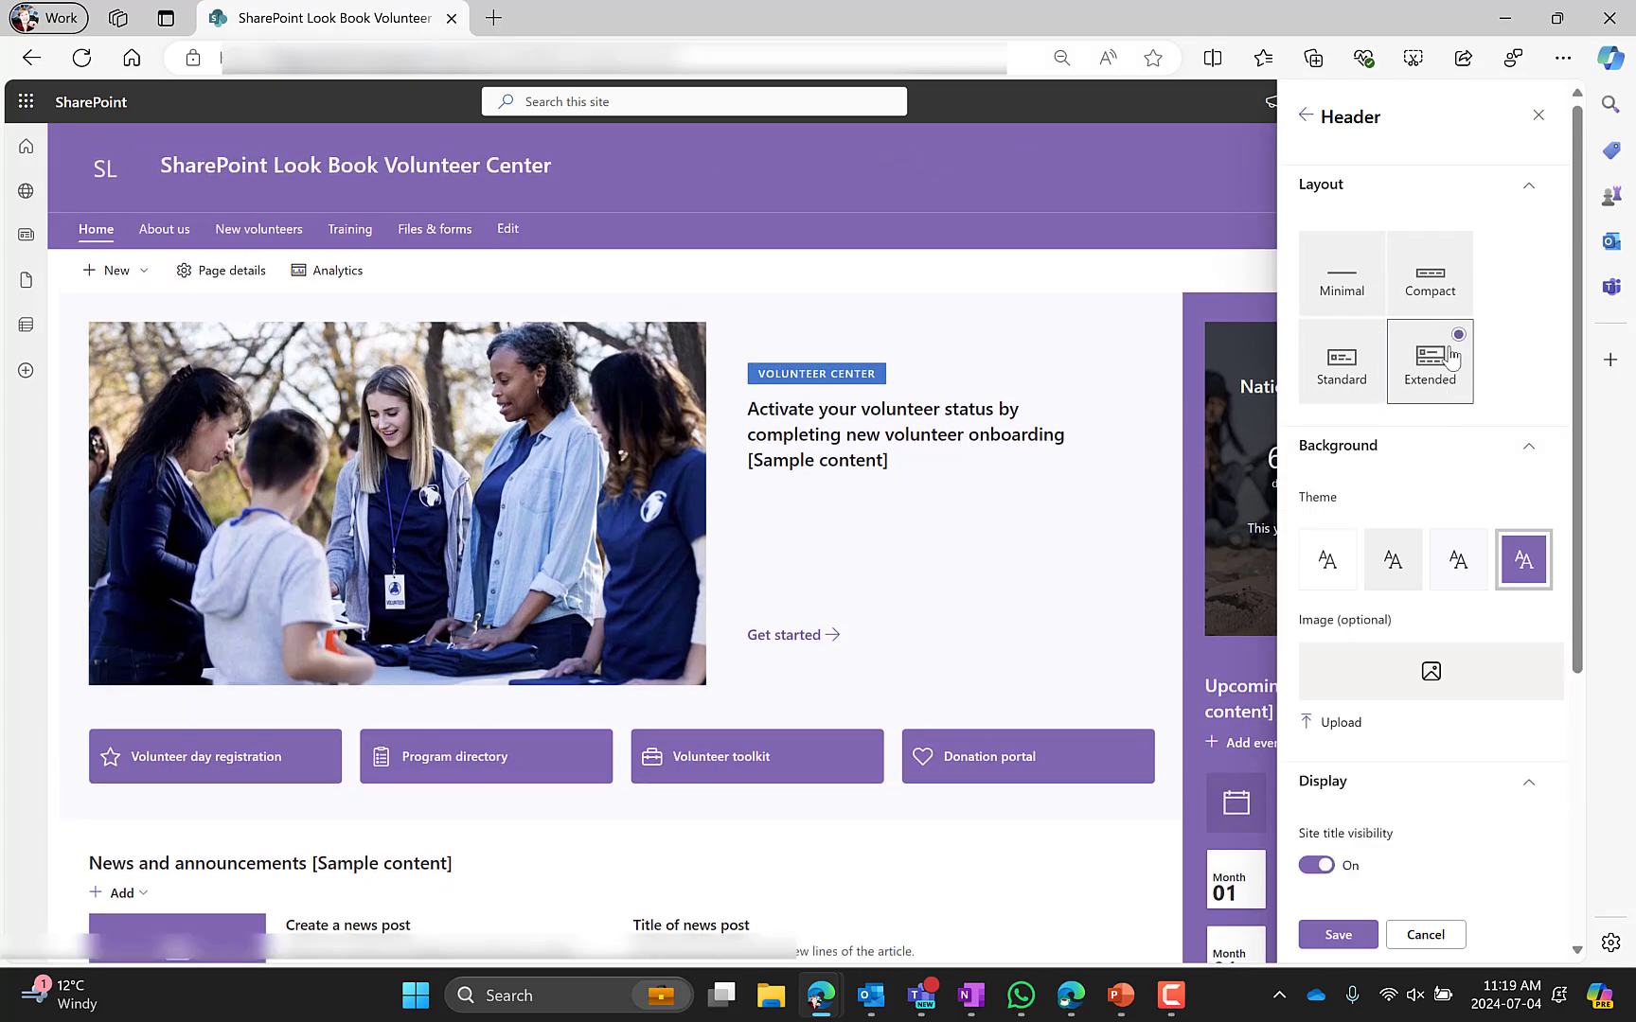
click(1431, 282)
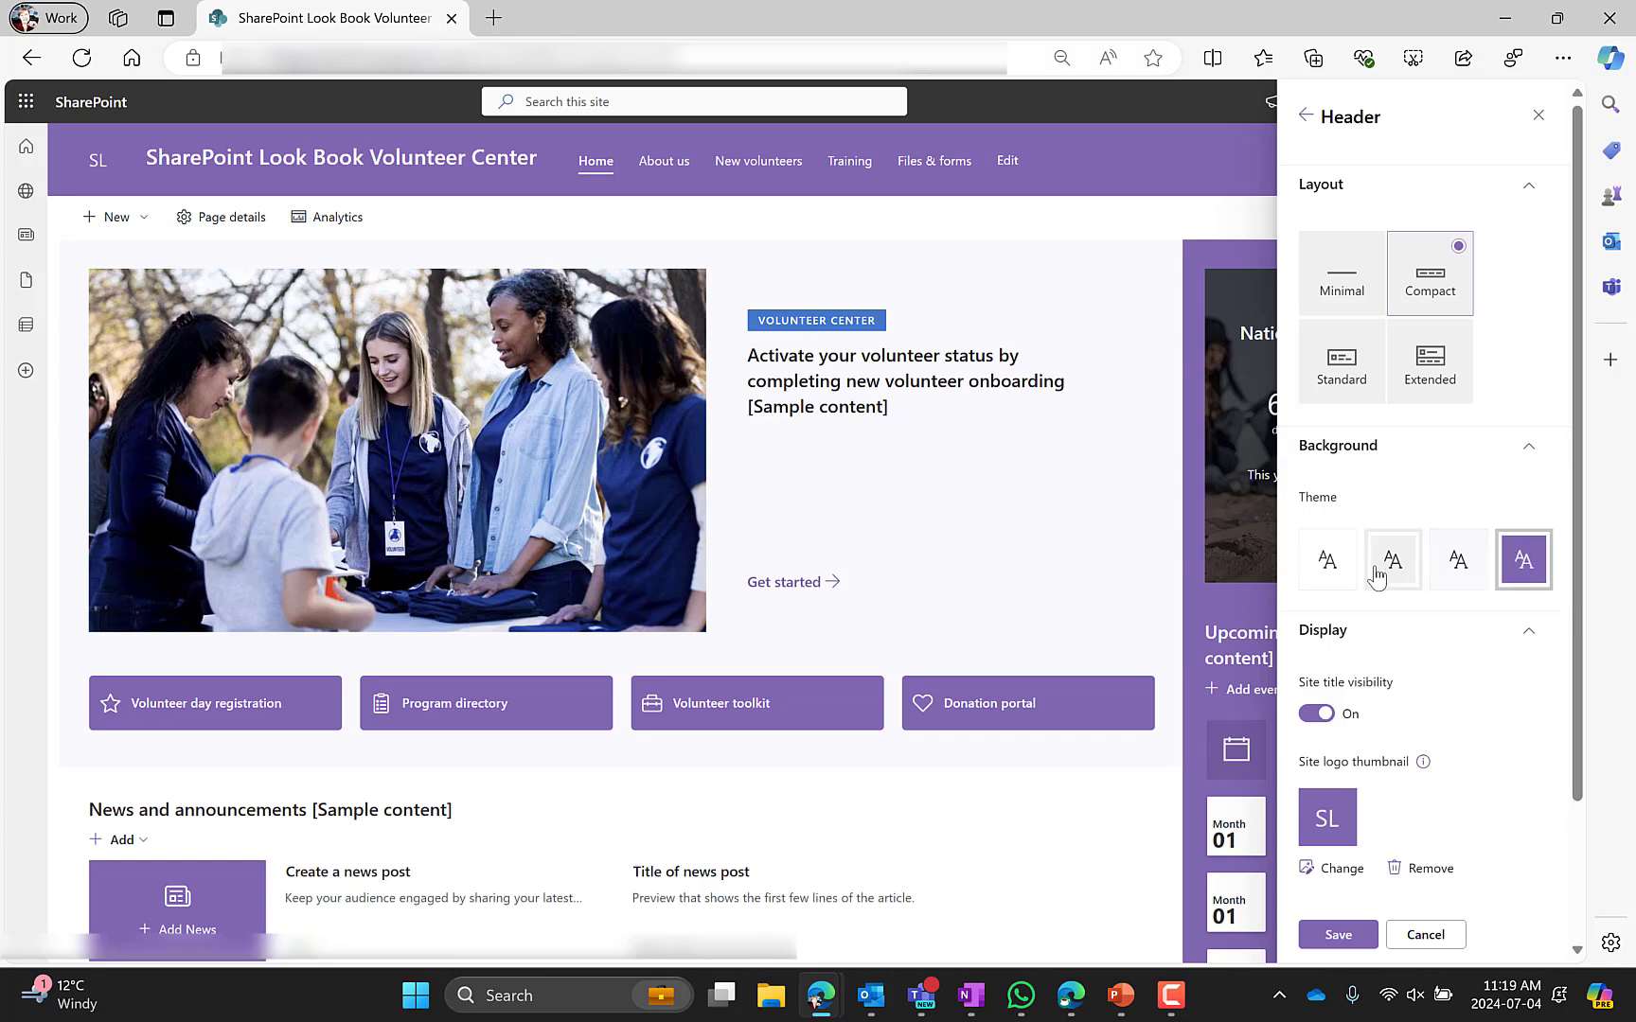
Preview each header background theme option and reselect the darkest purple one
click(1387, 566)
click(1446, 570)
click(1542, 570)
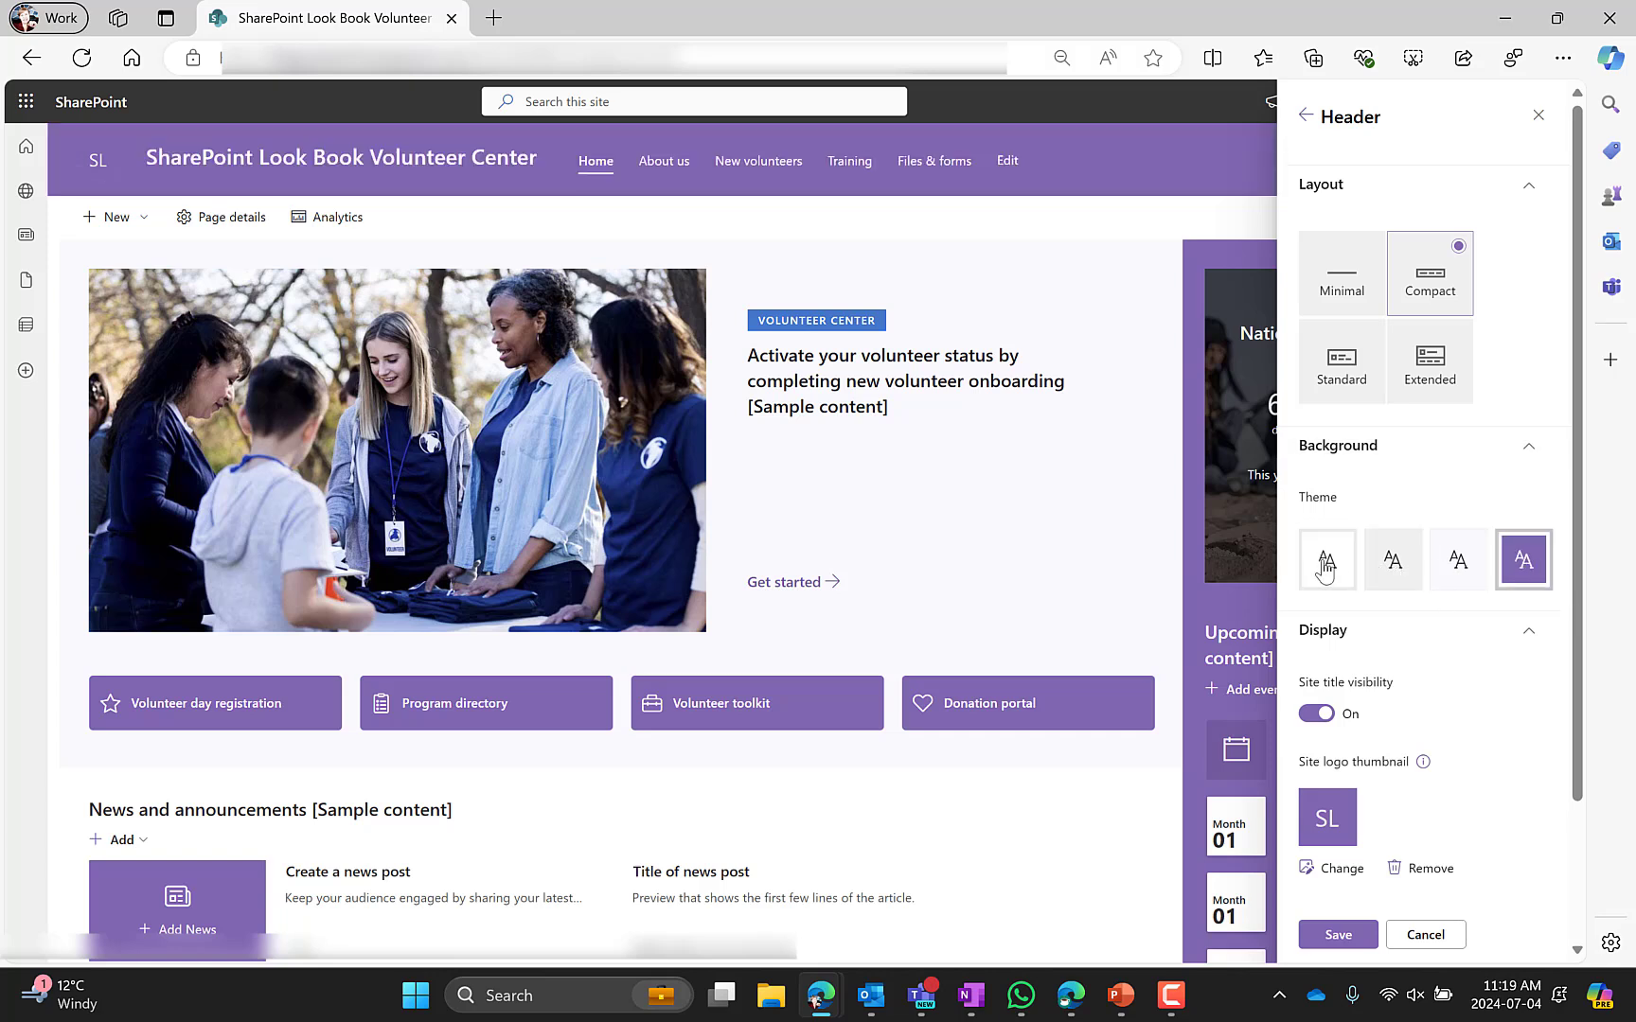
click(1325, 570)
click(1542, 570)
scroll(1378, 490, down, 2)
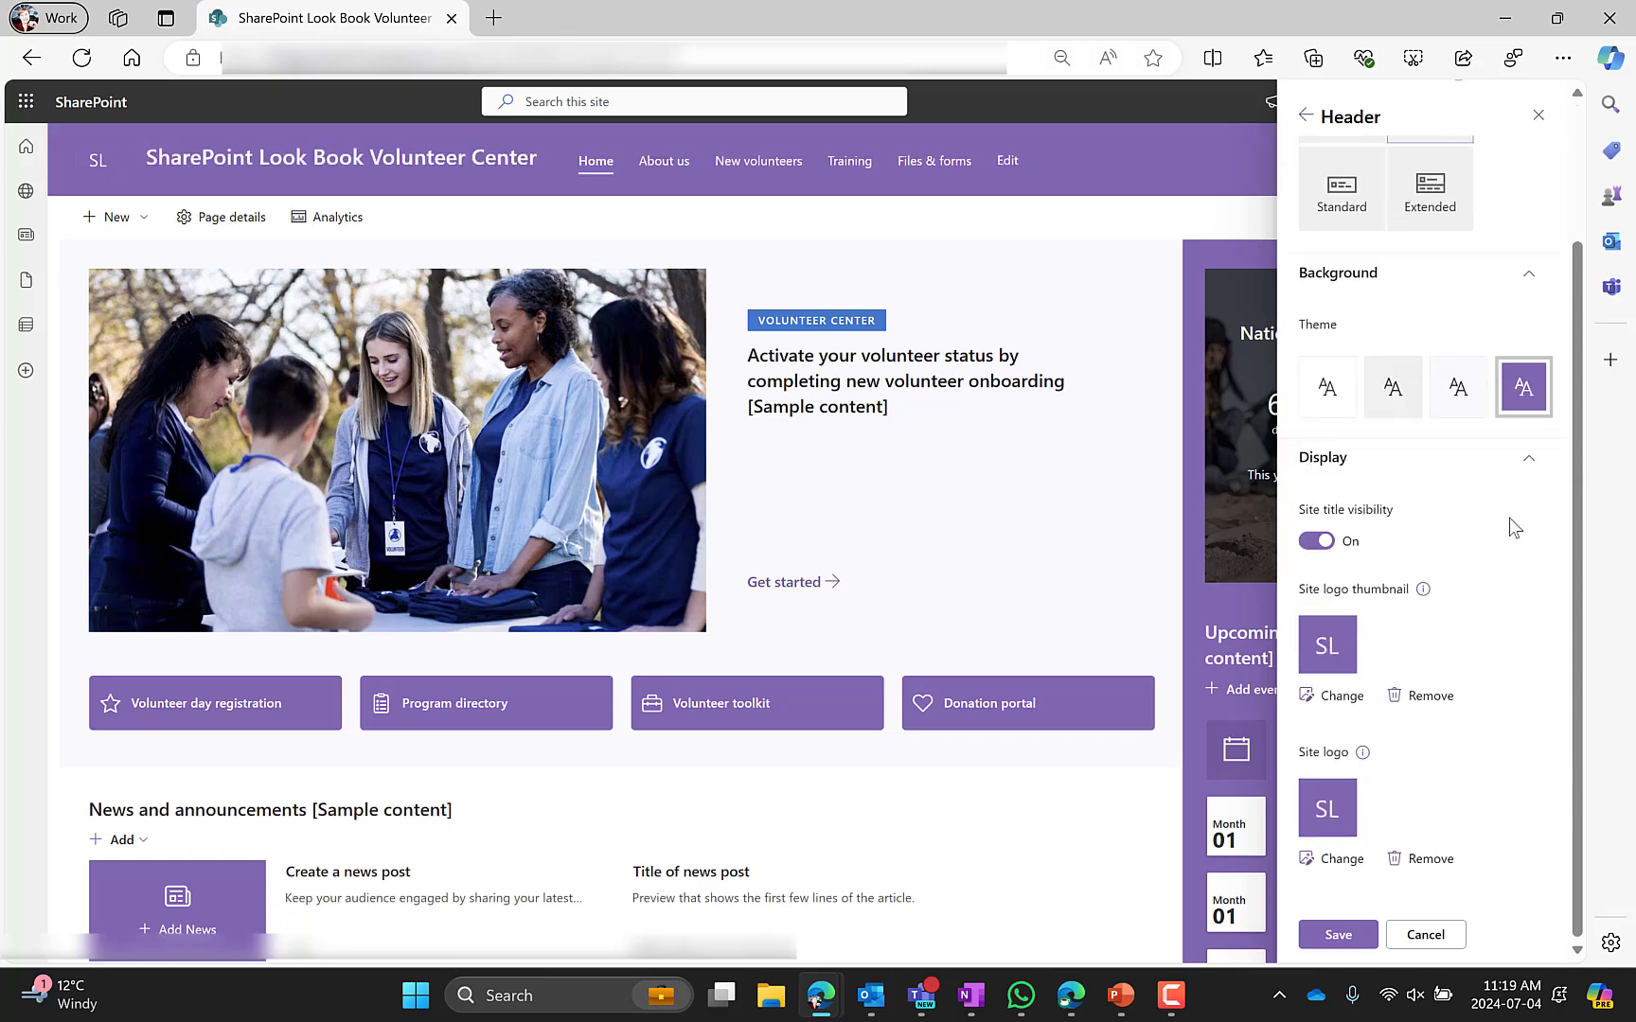
Open the navigation settings to view the menu style options
click(1304, 122)
click(1337, 257)
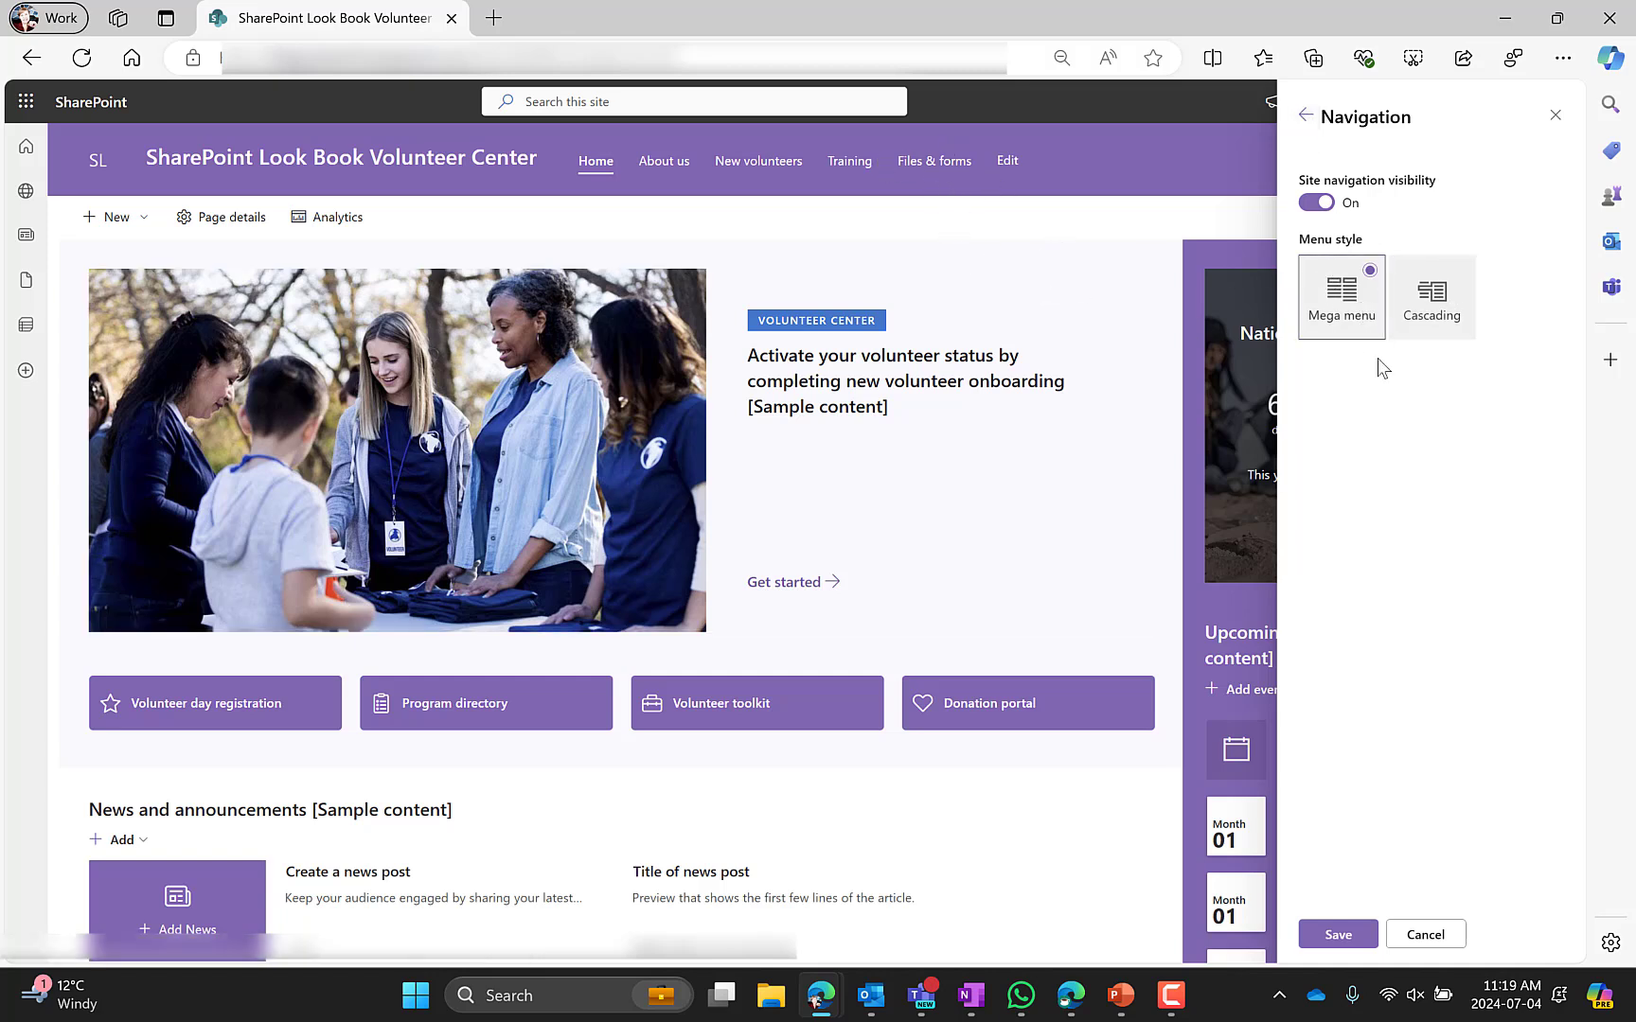
click(1307, 116)
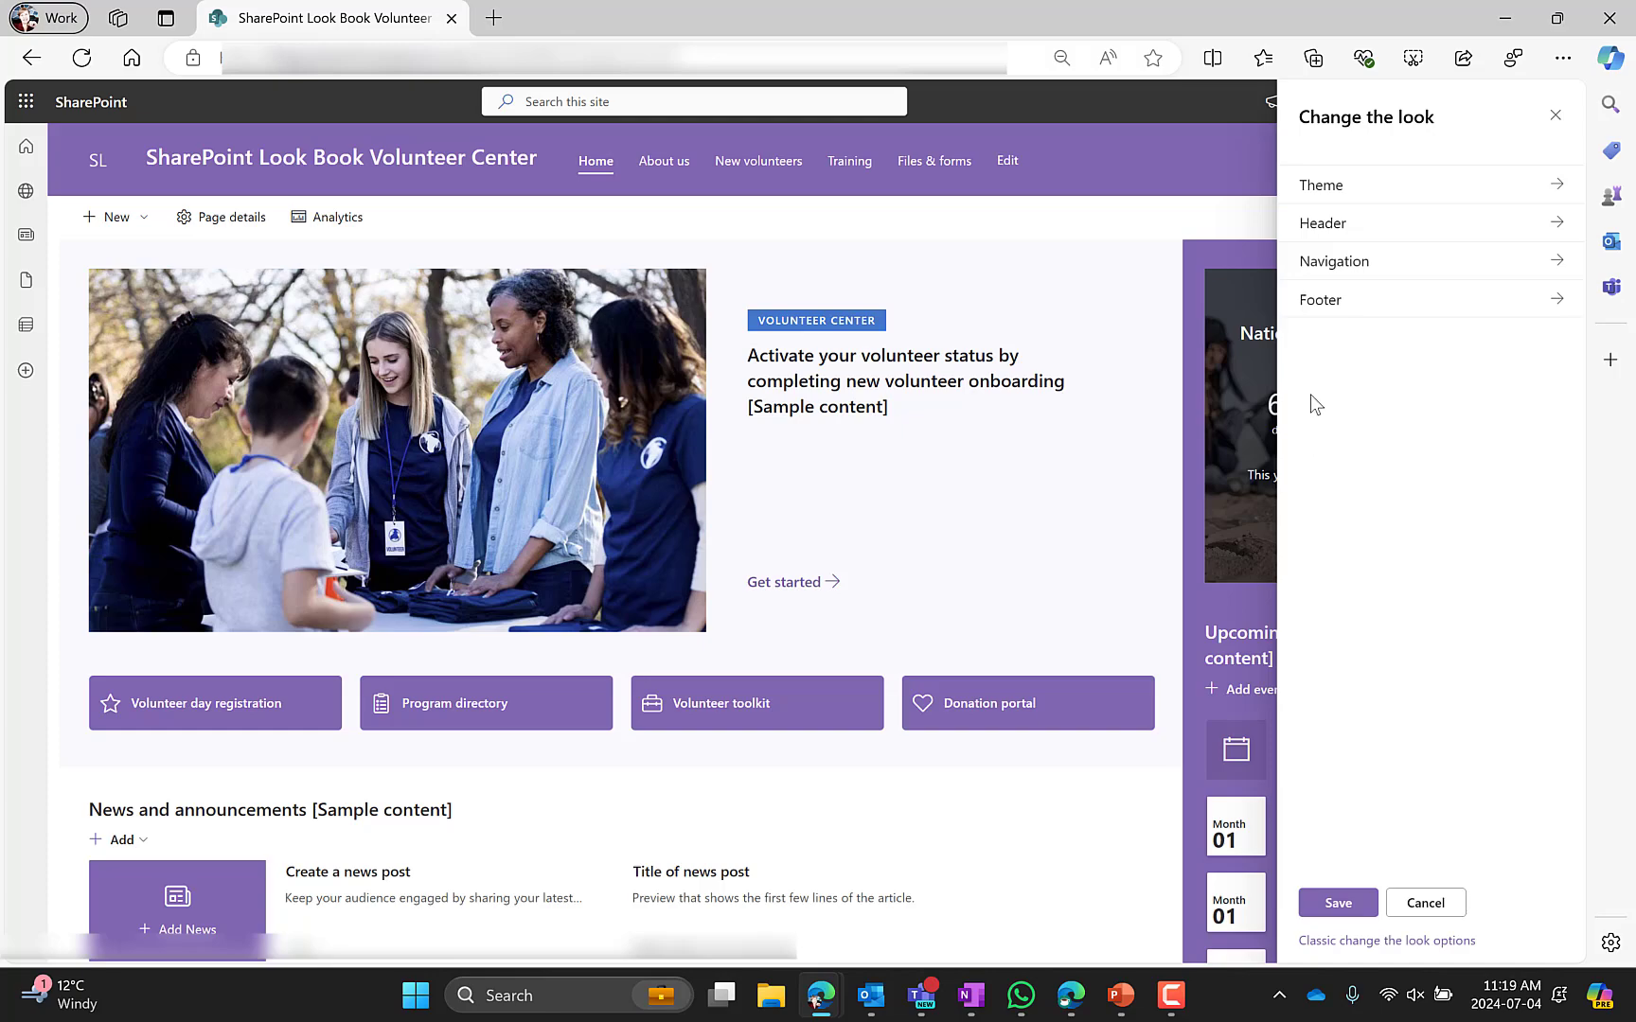
Open the footer settings, then close the footer and settings panels without saving
click(1320, 300)
scroll(682, 884, down, 10)
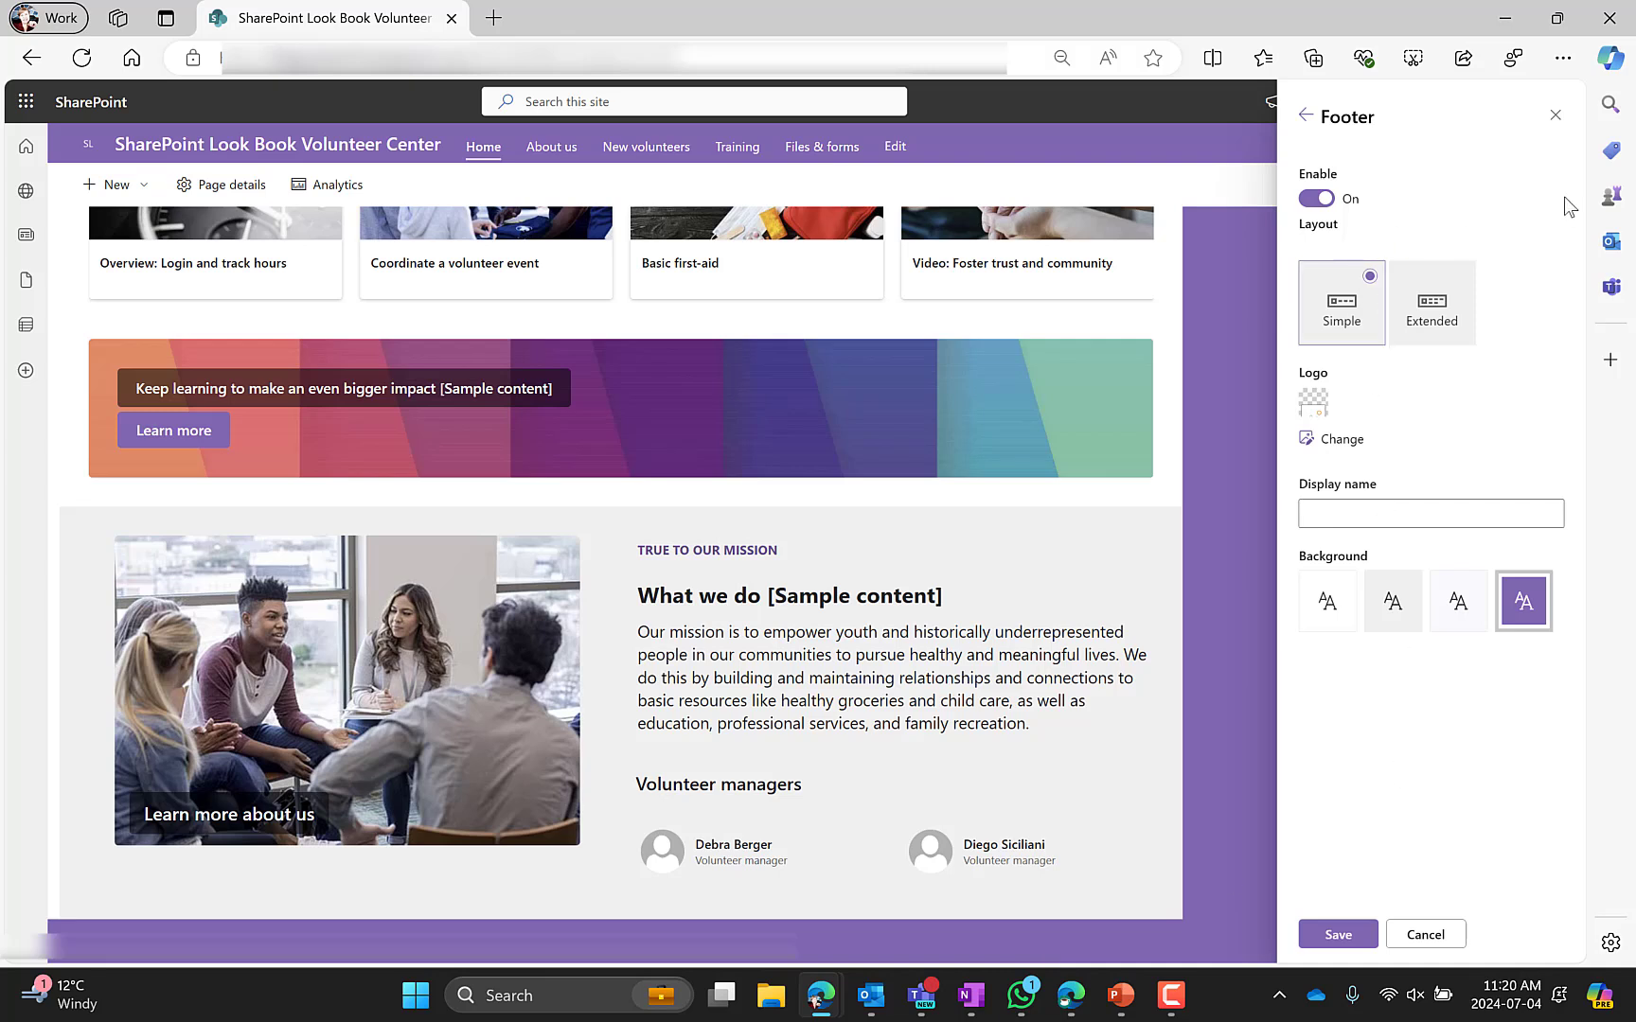
click(1555, 115)
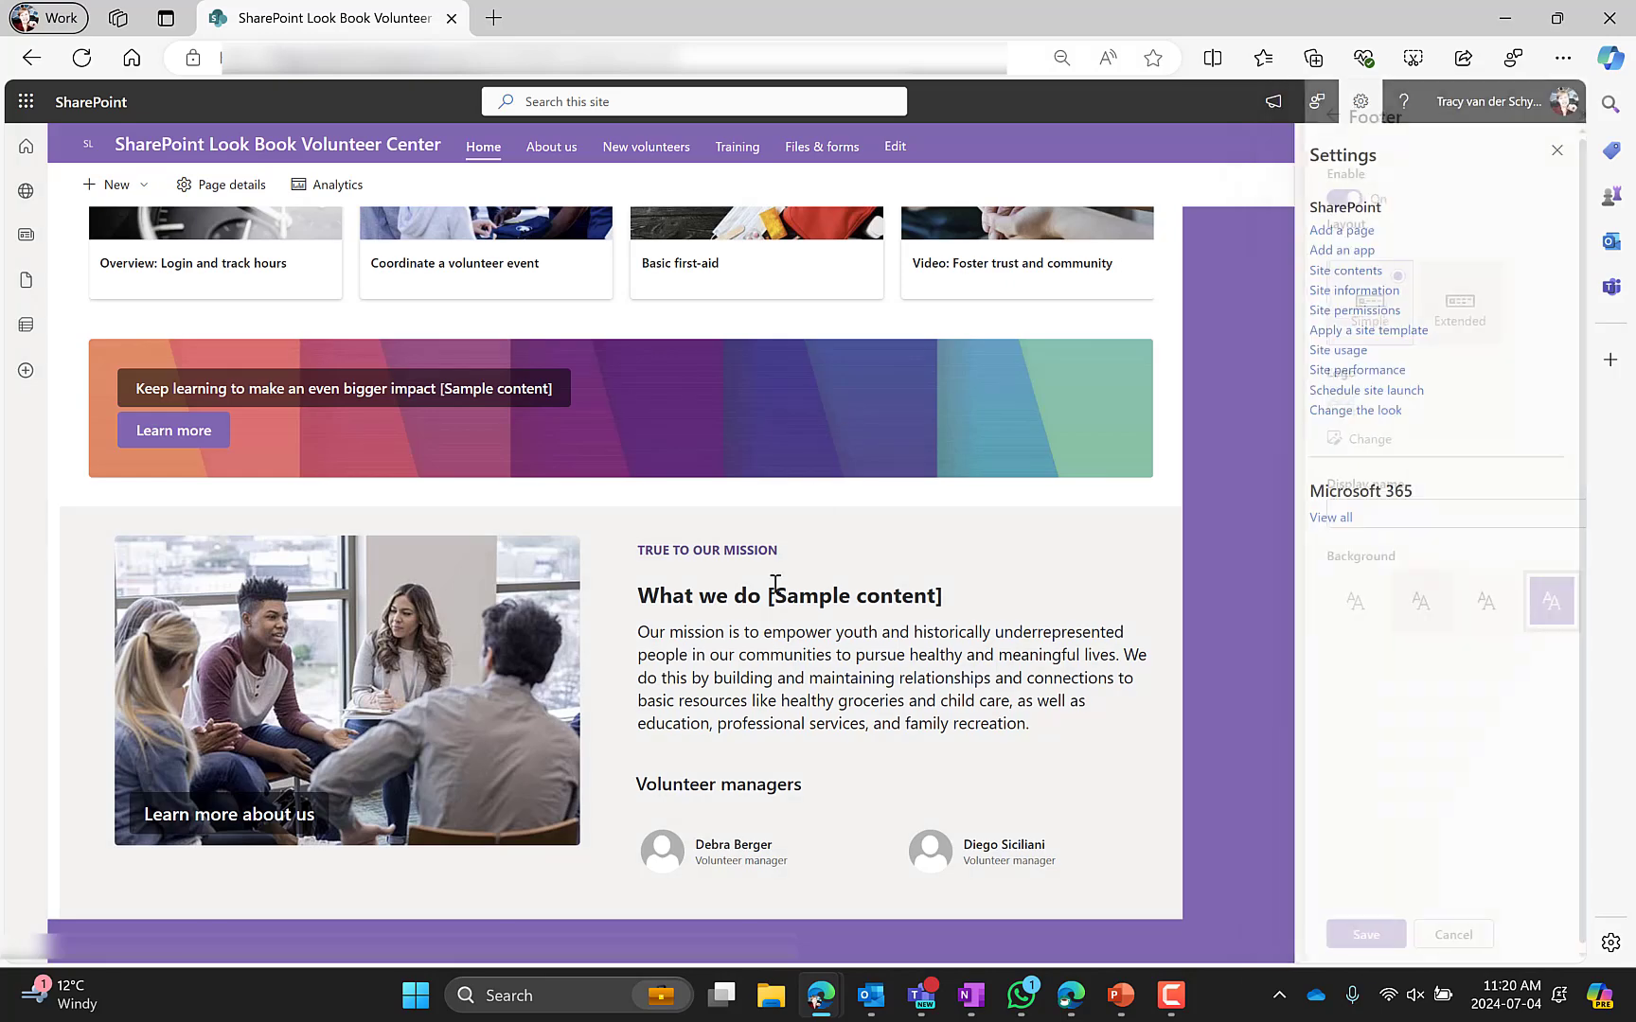
click(1555, 150)
scroll(295, 632, up, 10)
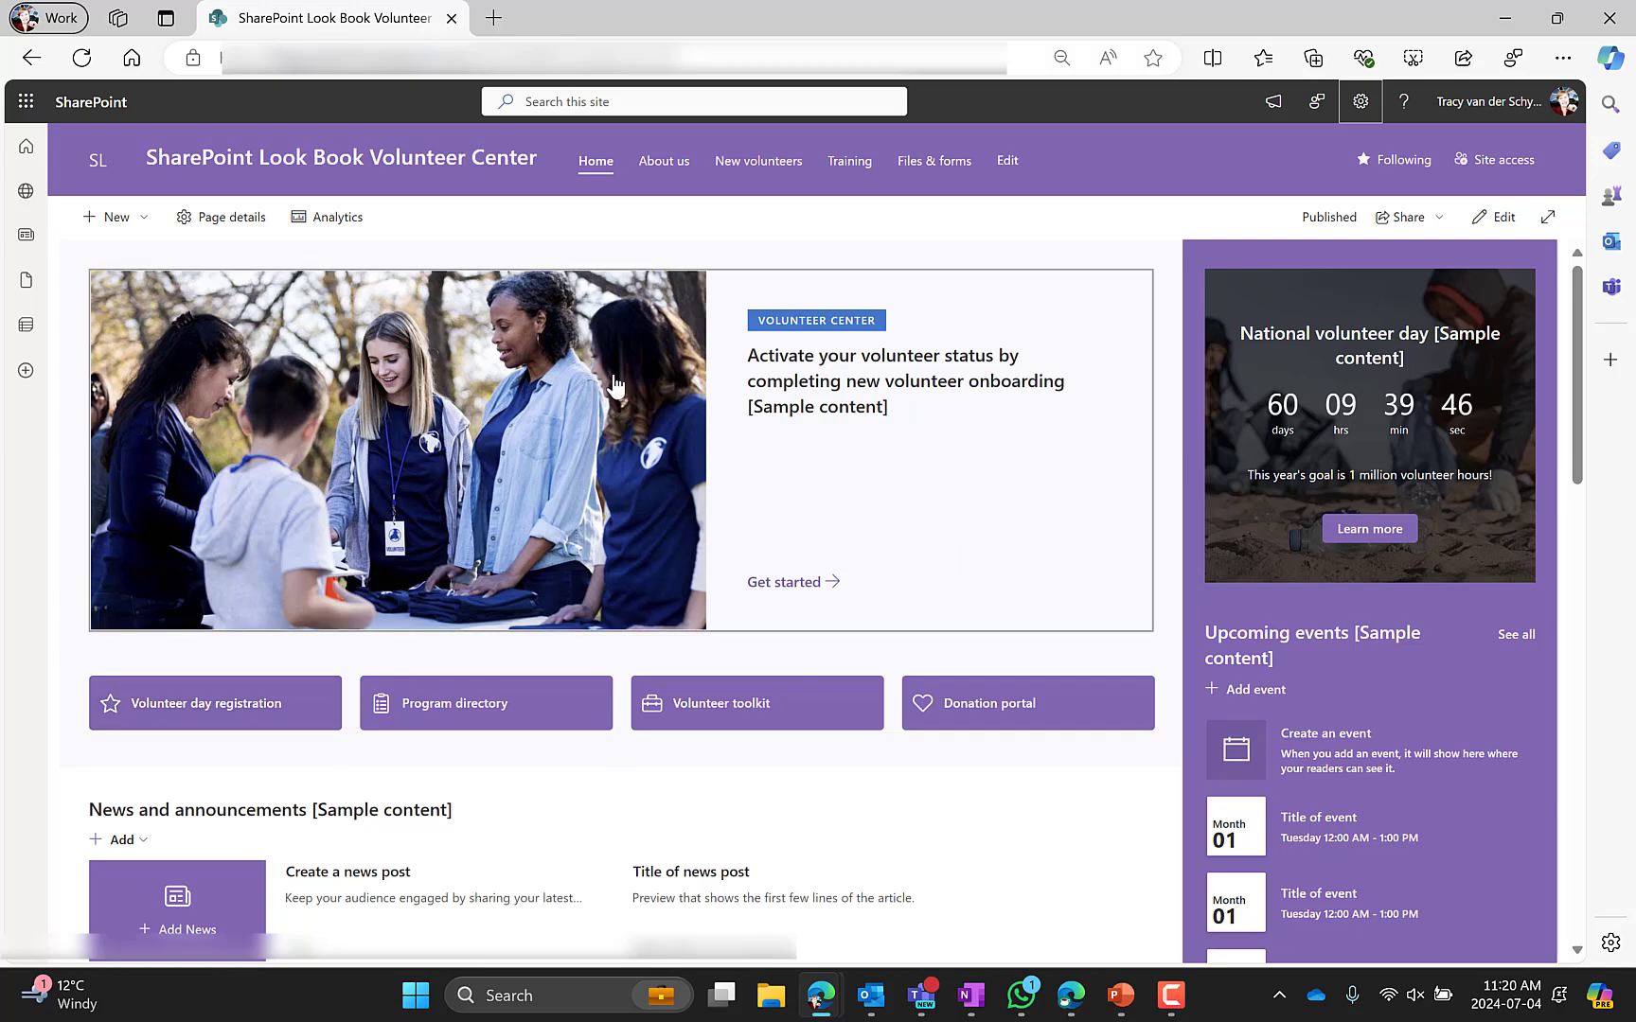
Browse the site's About us, New volunteers, Training and Files & forms pages before returning to Home
click(649, 165)
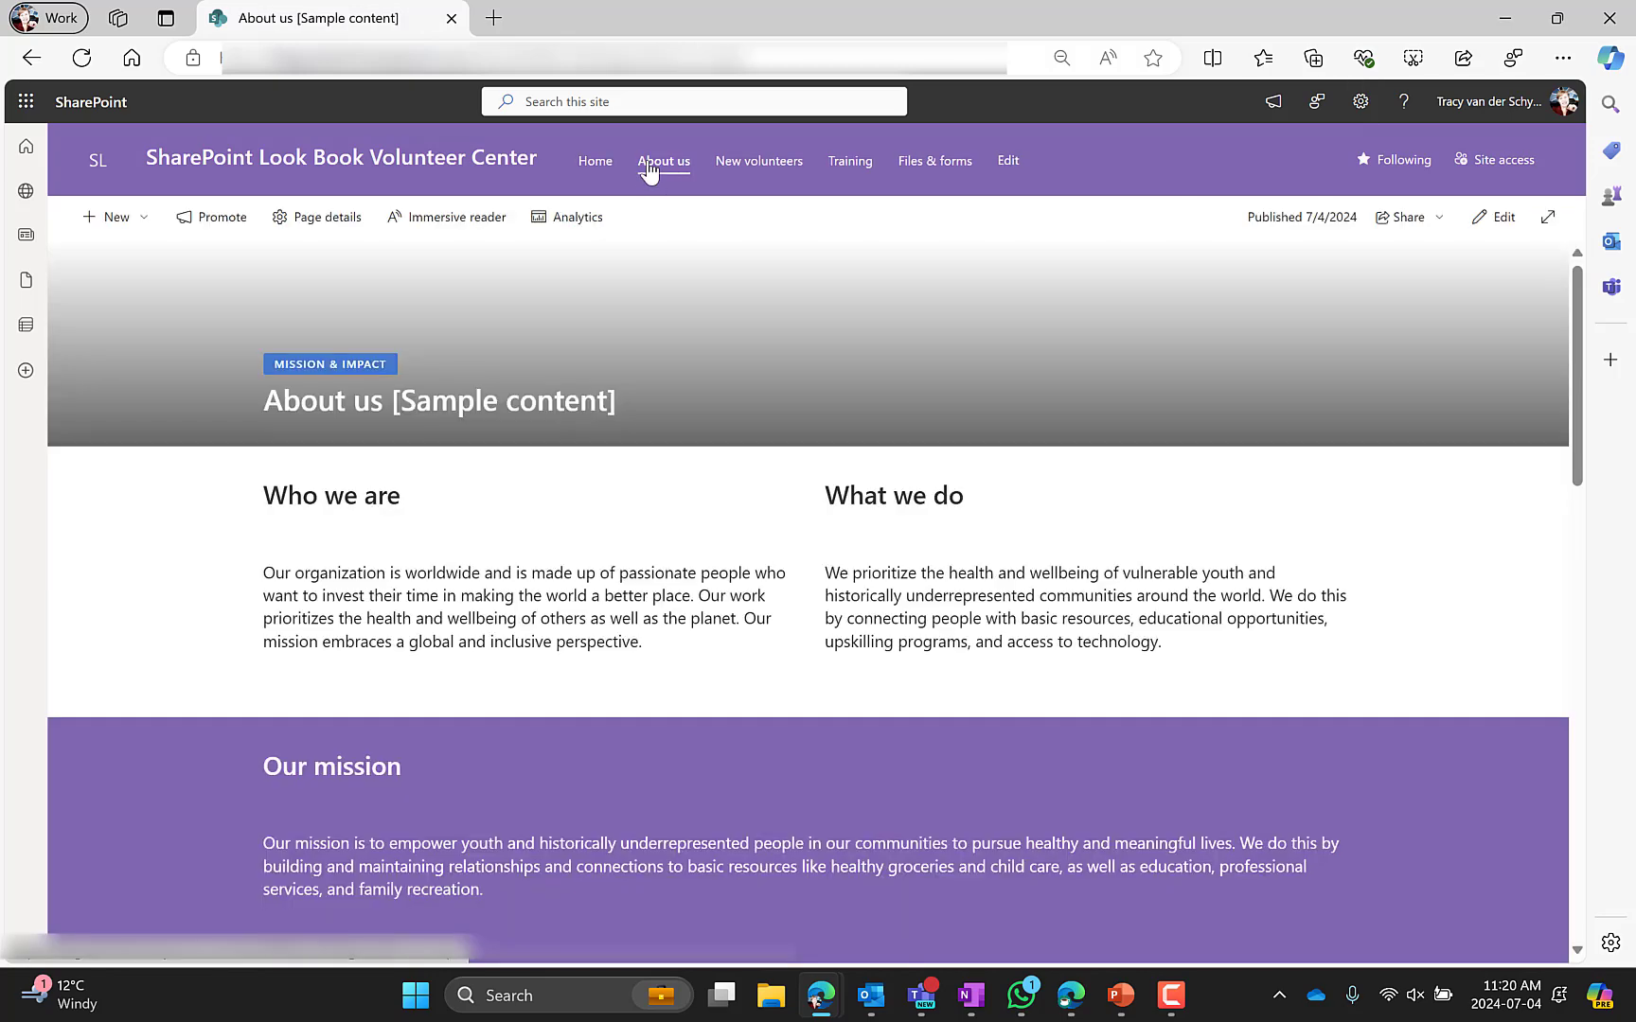
scroll(482, 767, down, 7)
scroll(482, 768, up, 7)
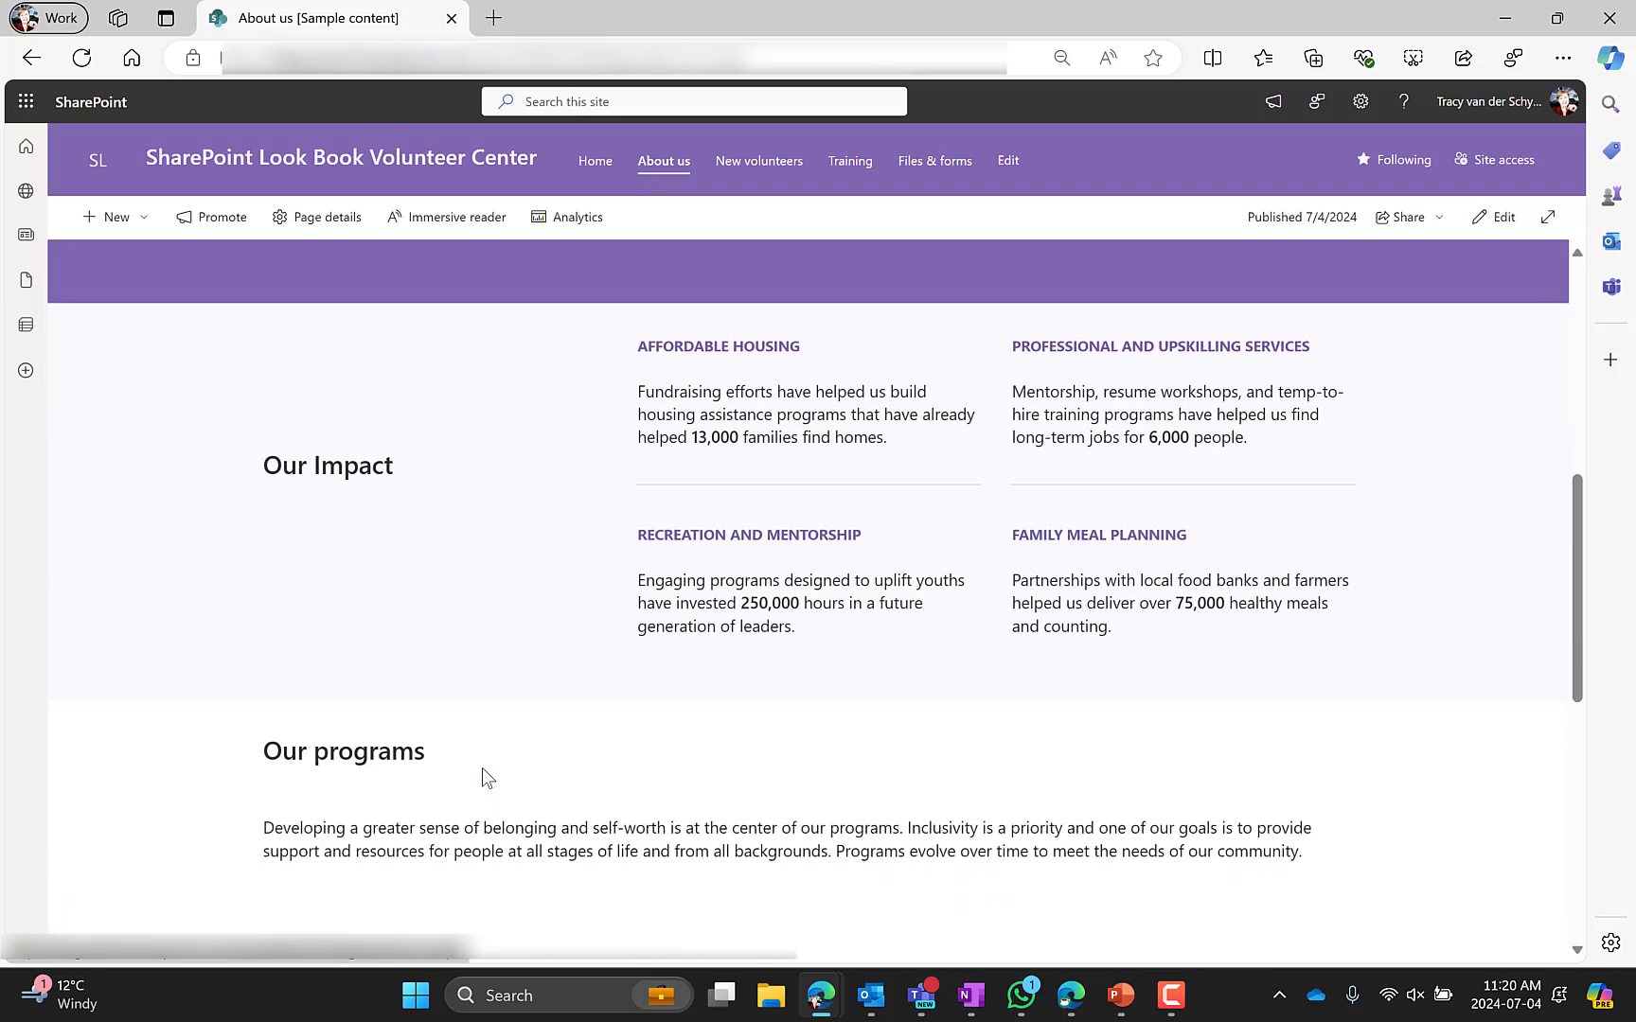
click(748, 166)
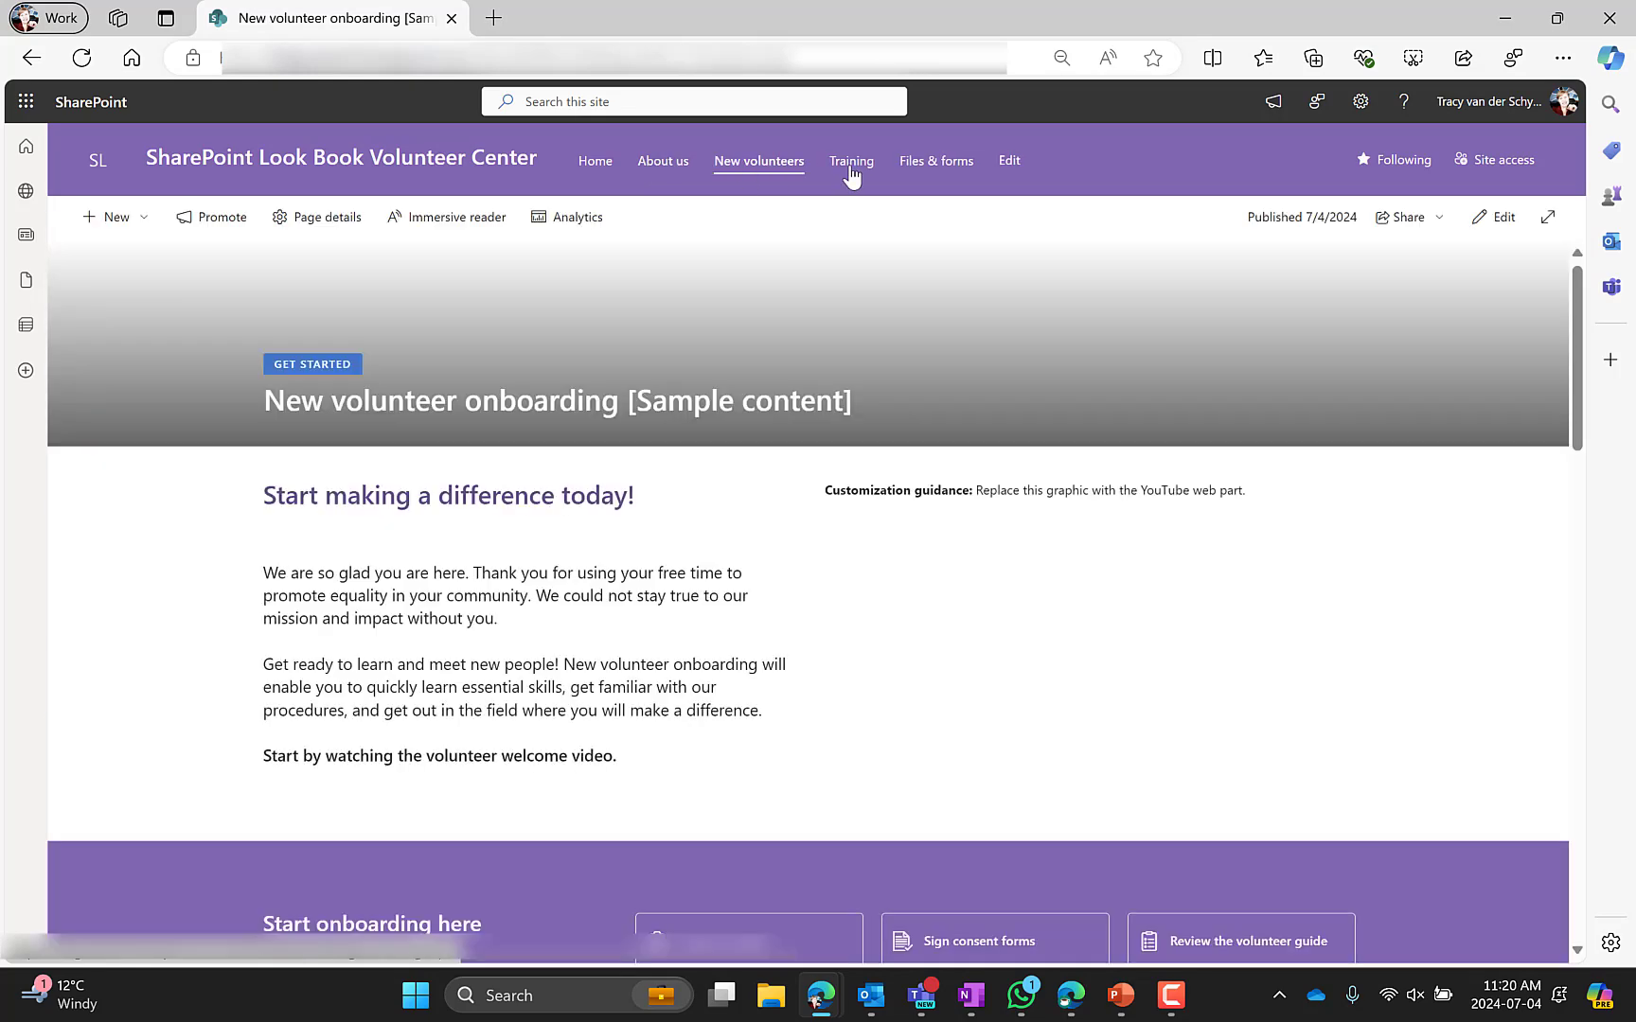
click(851, 168)
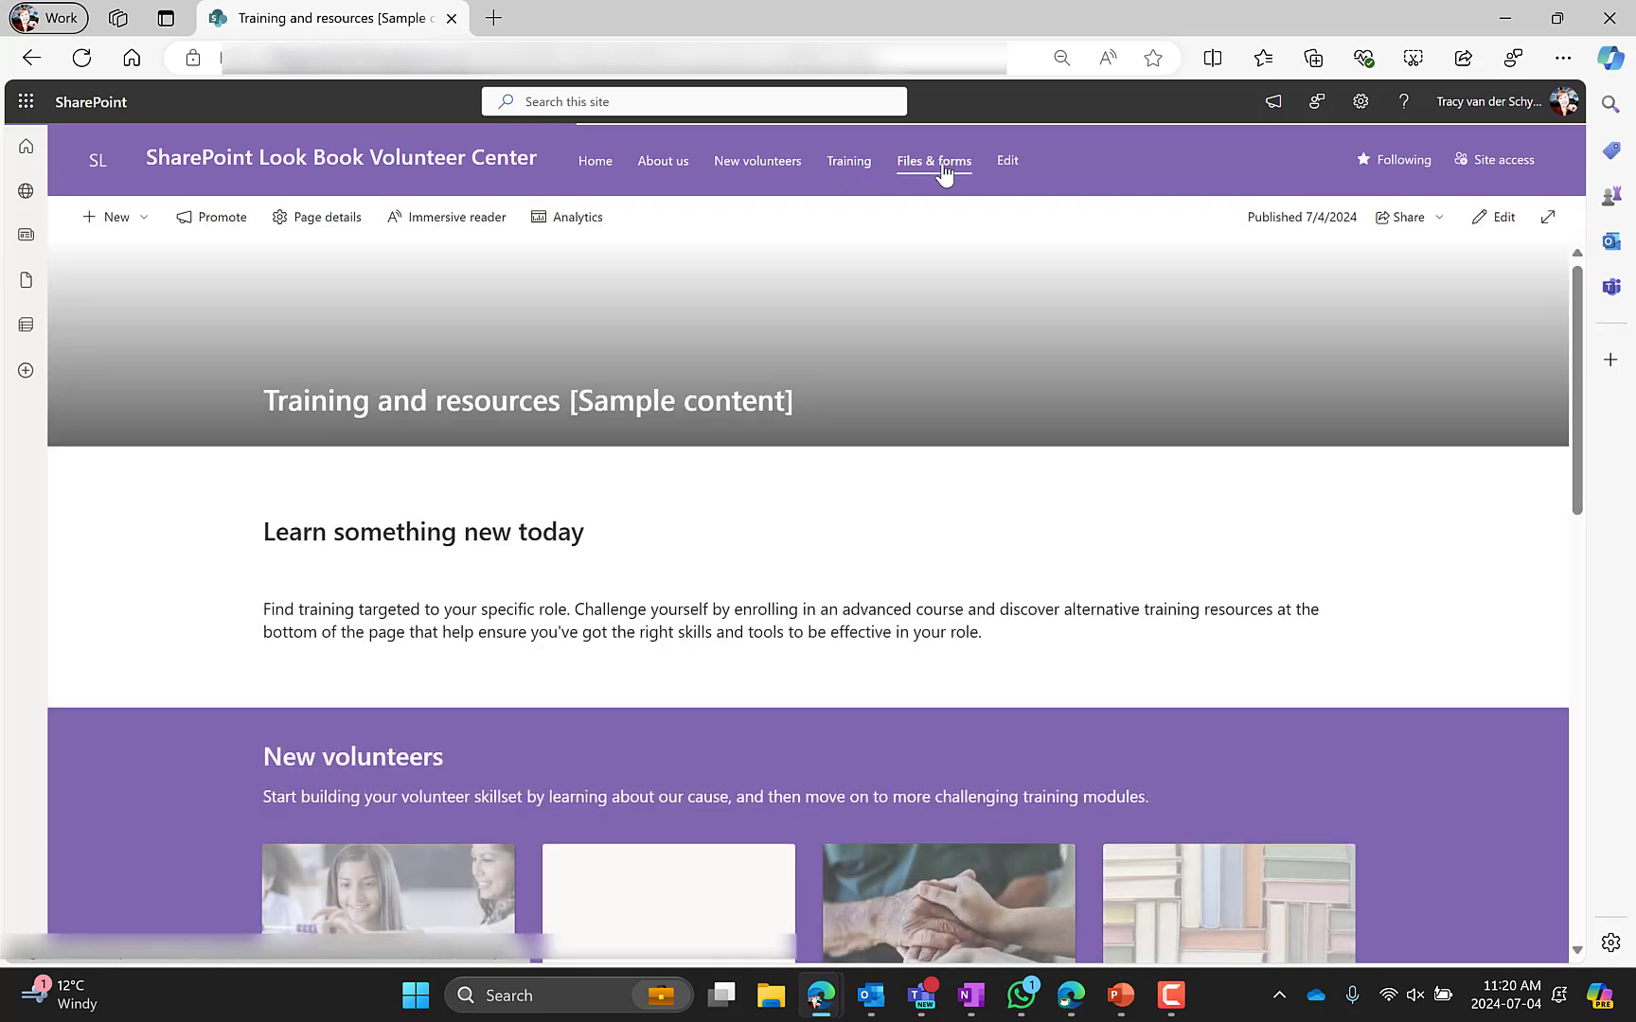
click(939, 171)
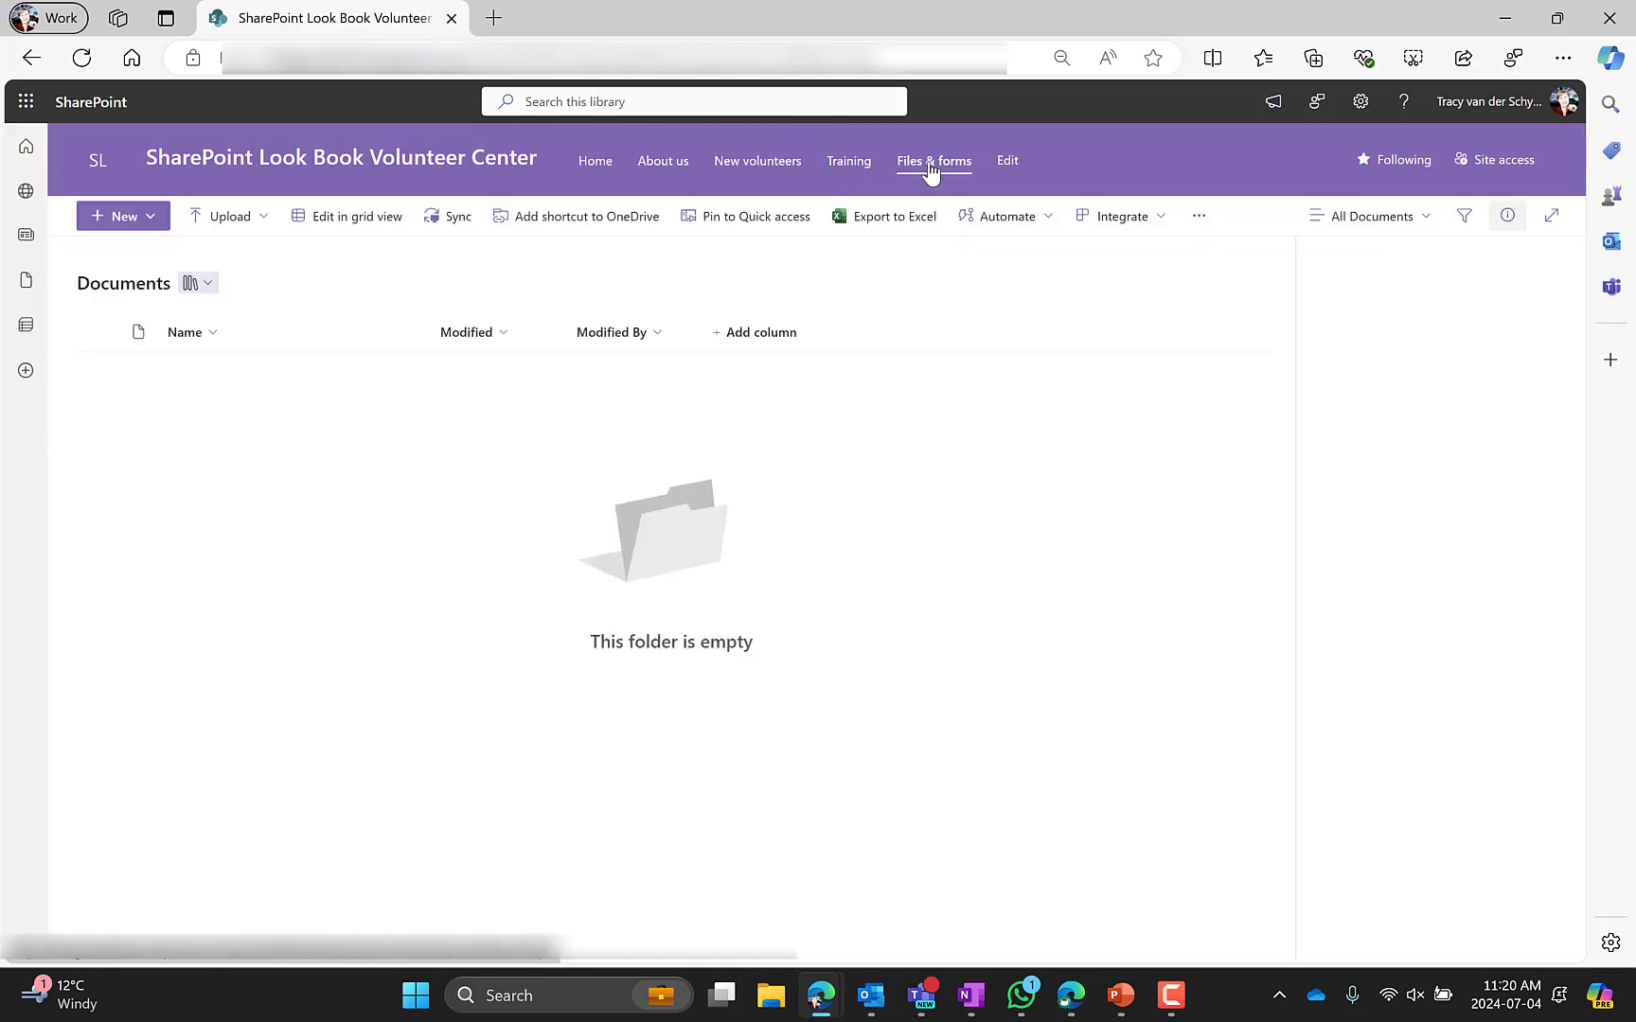
click(589, 163)
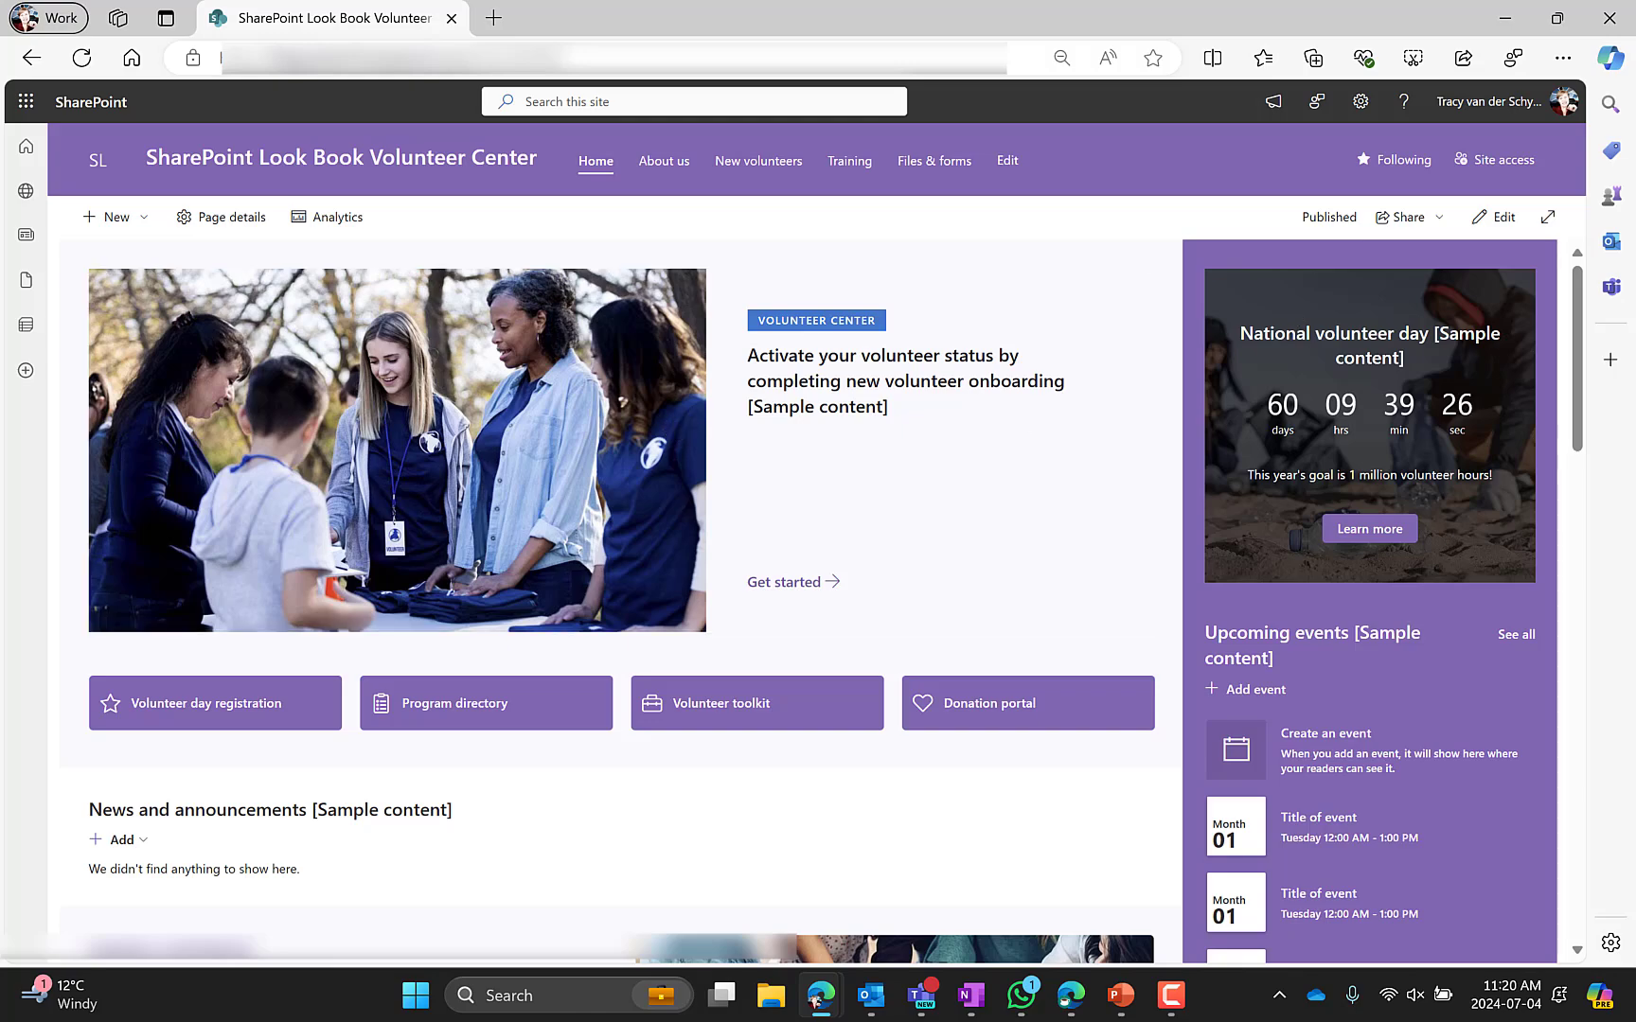
Put the home page into edit mode and open the Hero web part's properties
click(1493, 218)
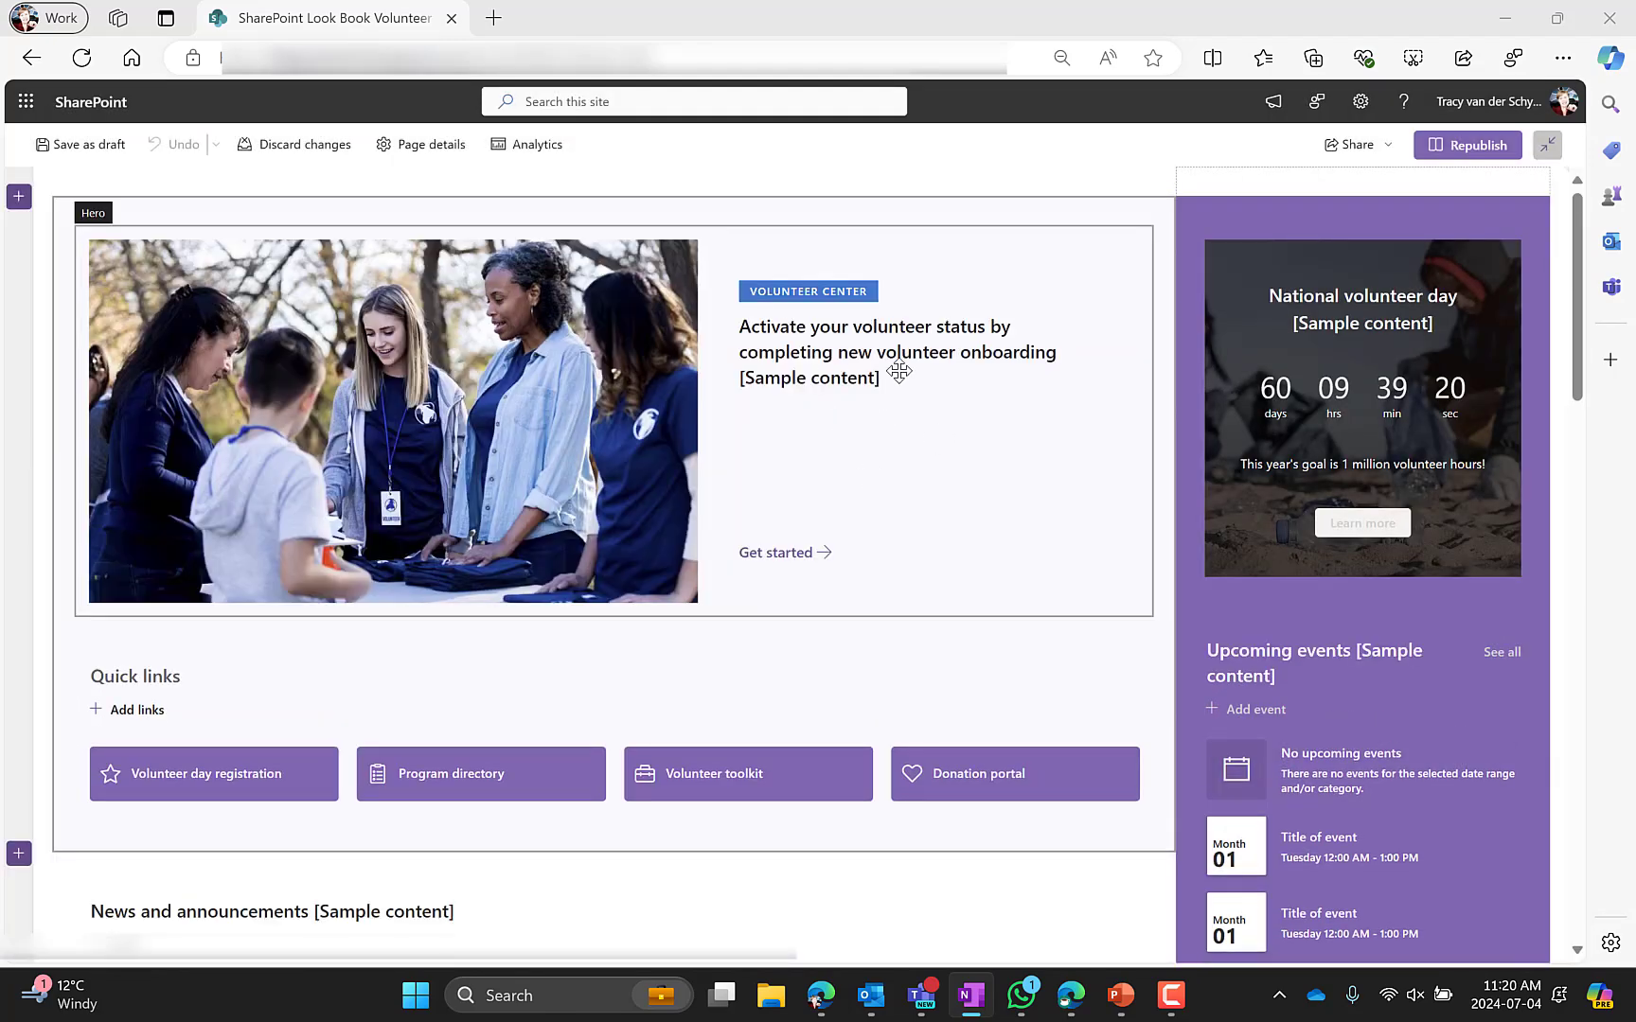
click(605, 451)
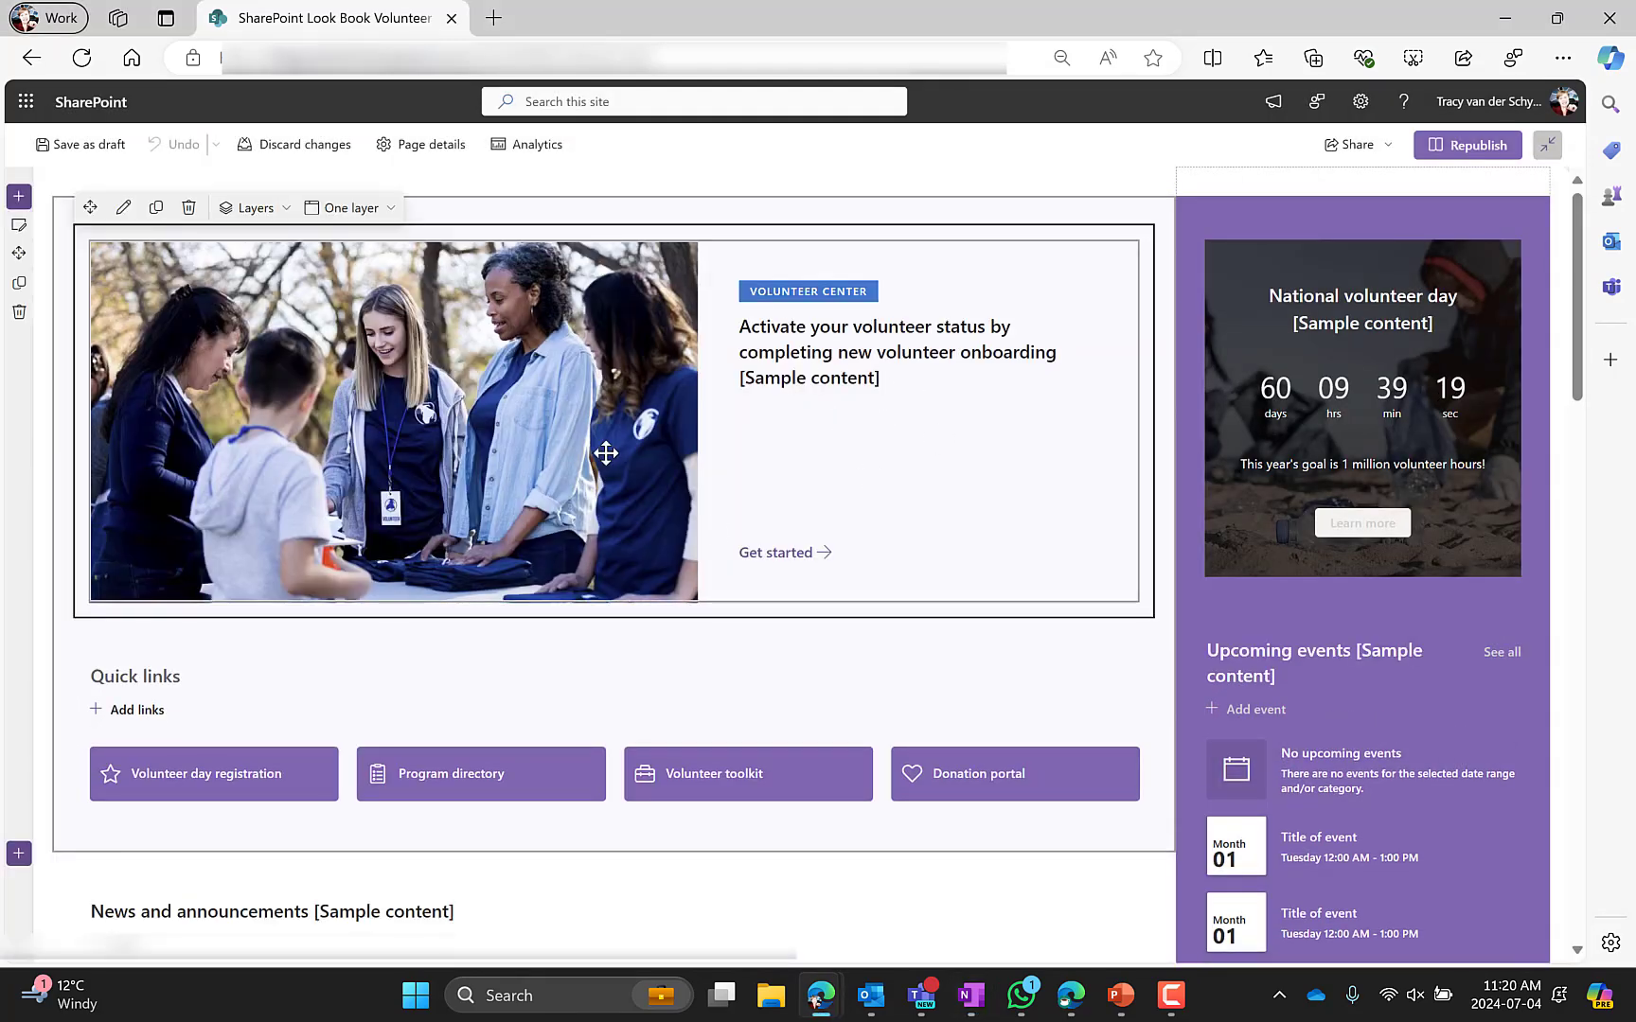
click(252, 207)
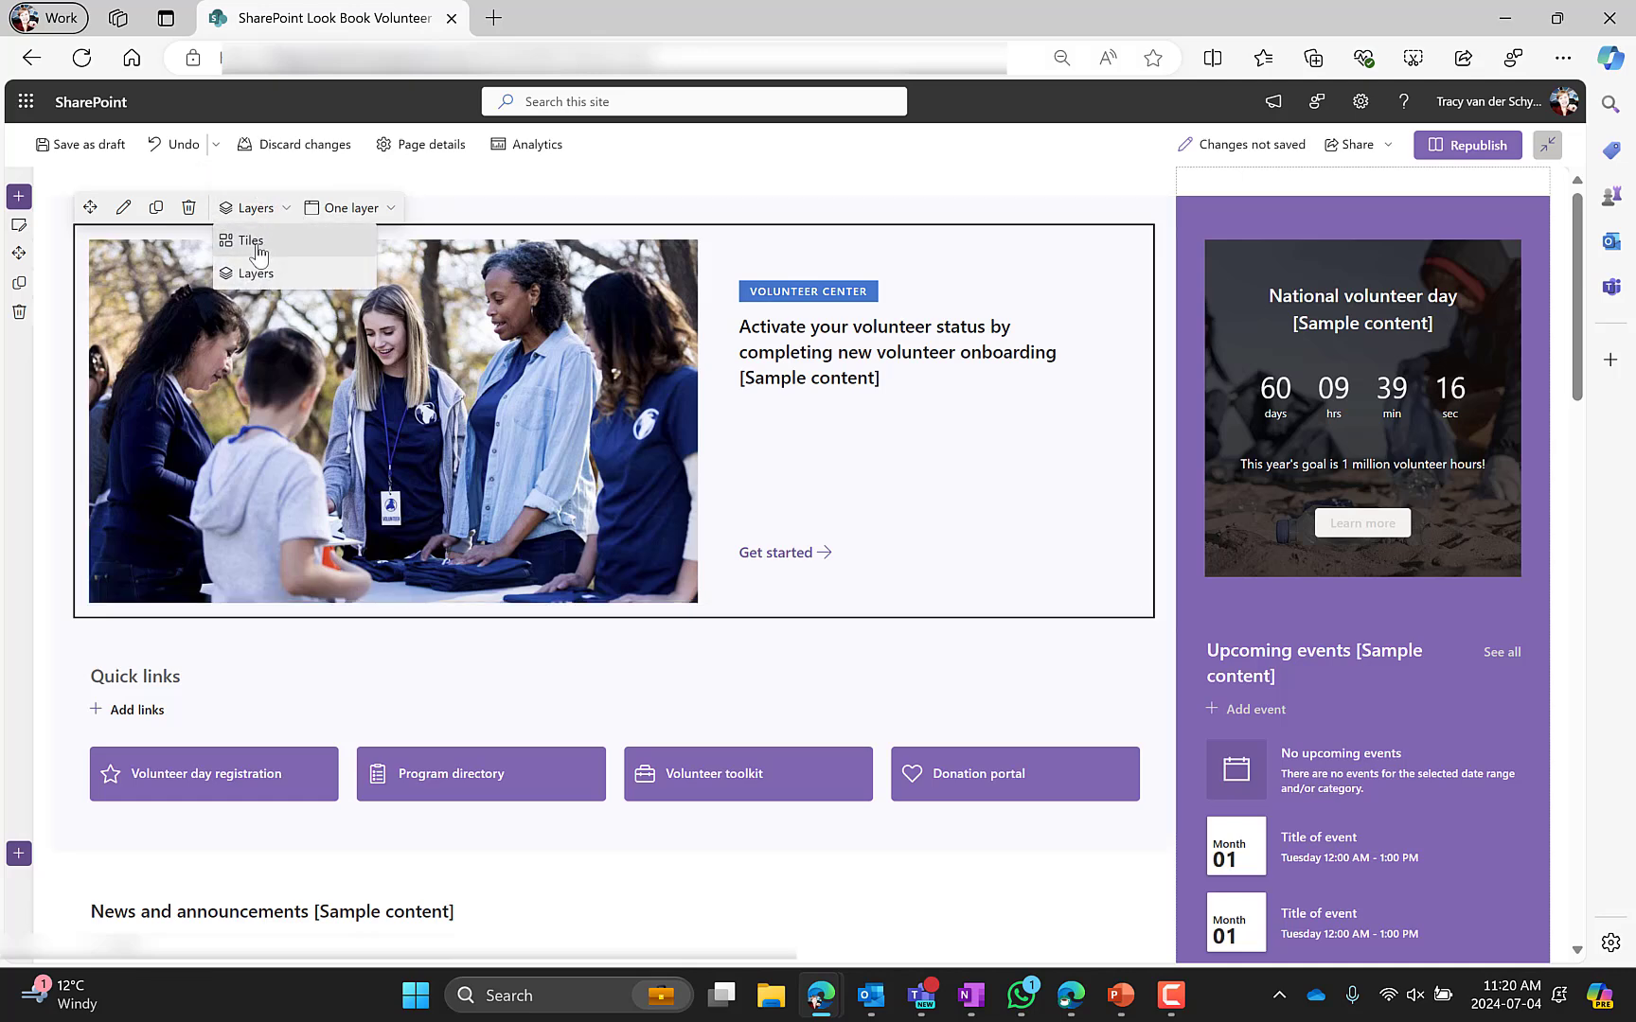
click(126, 210)
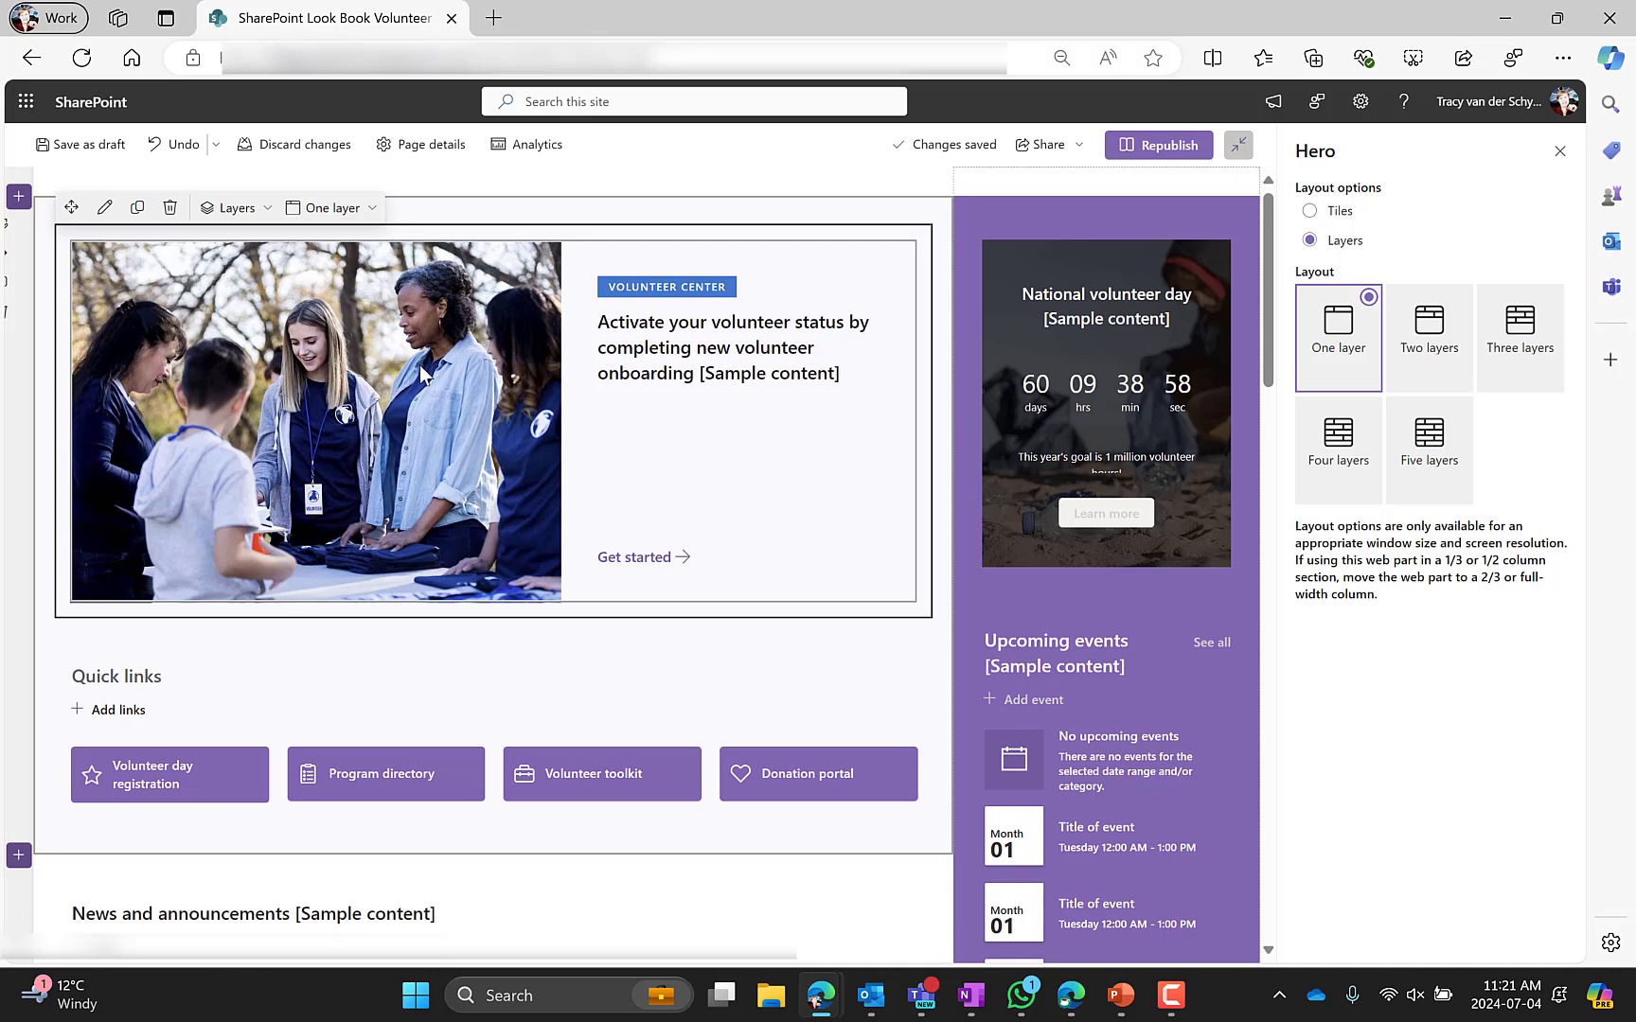
Open the hero tile's editing options and expand its Background image settings
mouse_move(420, 373)
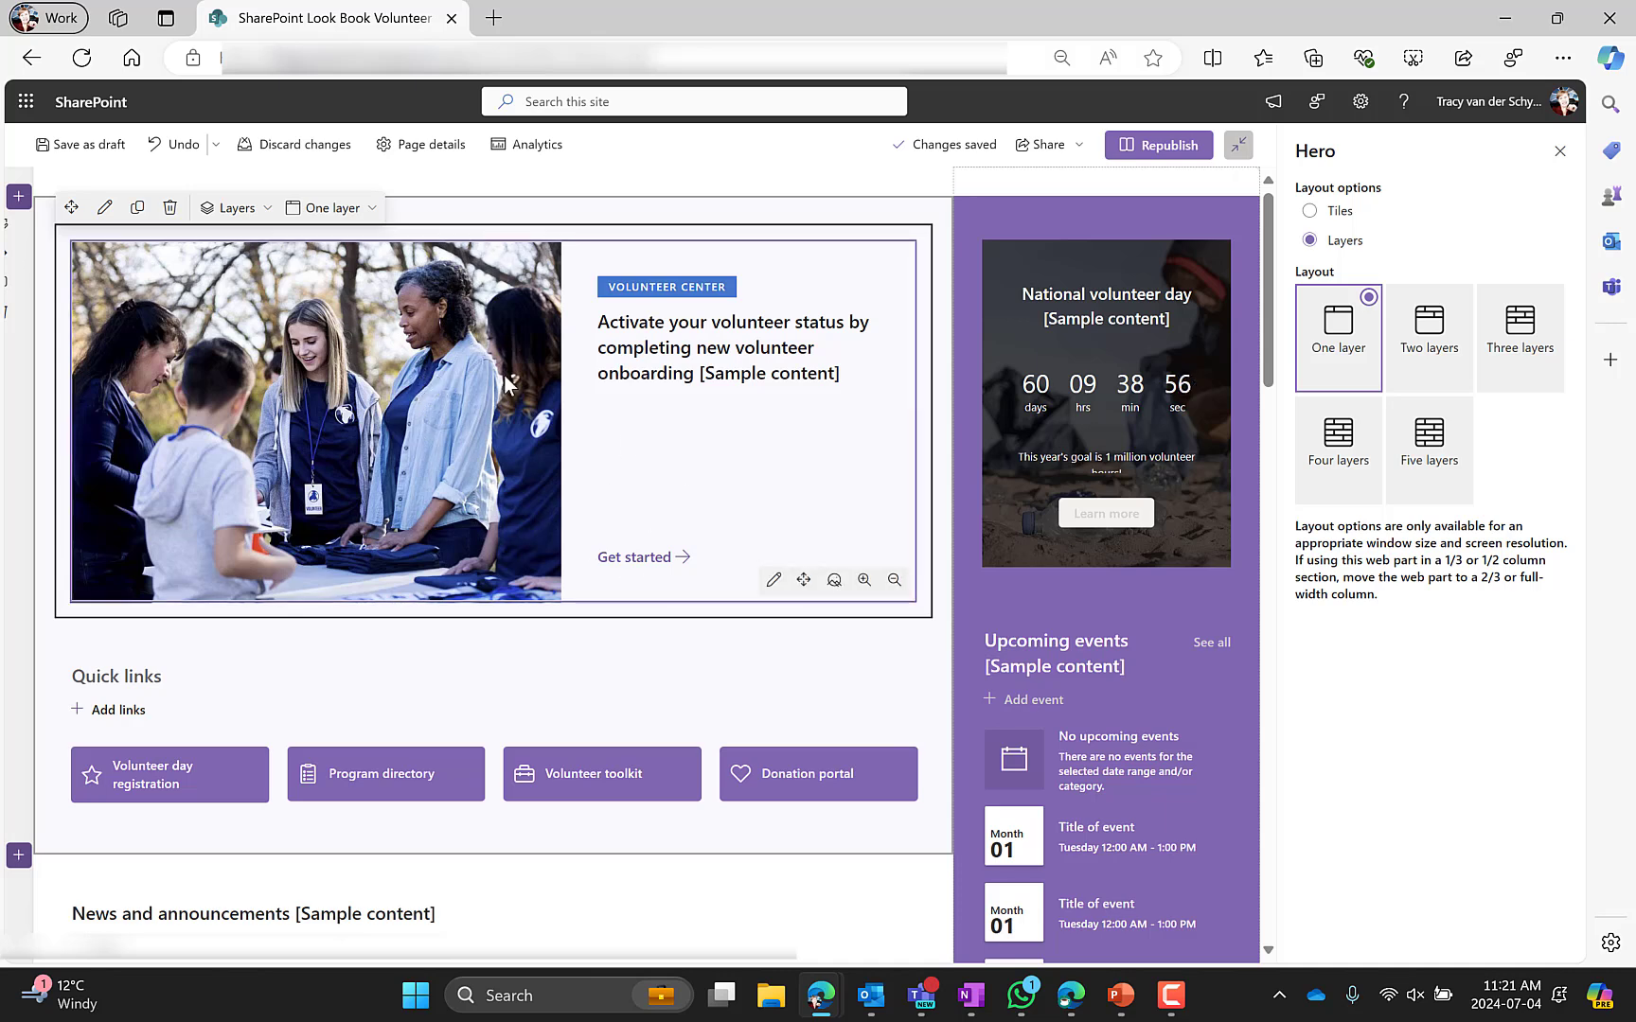
click(775, 586)
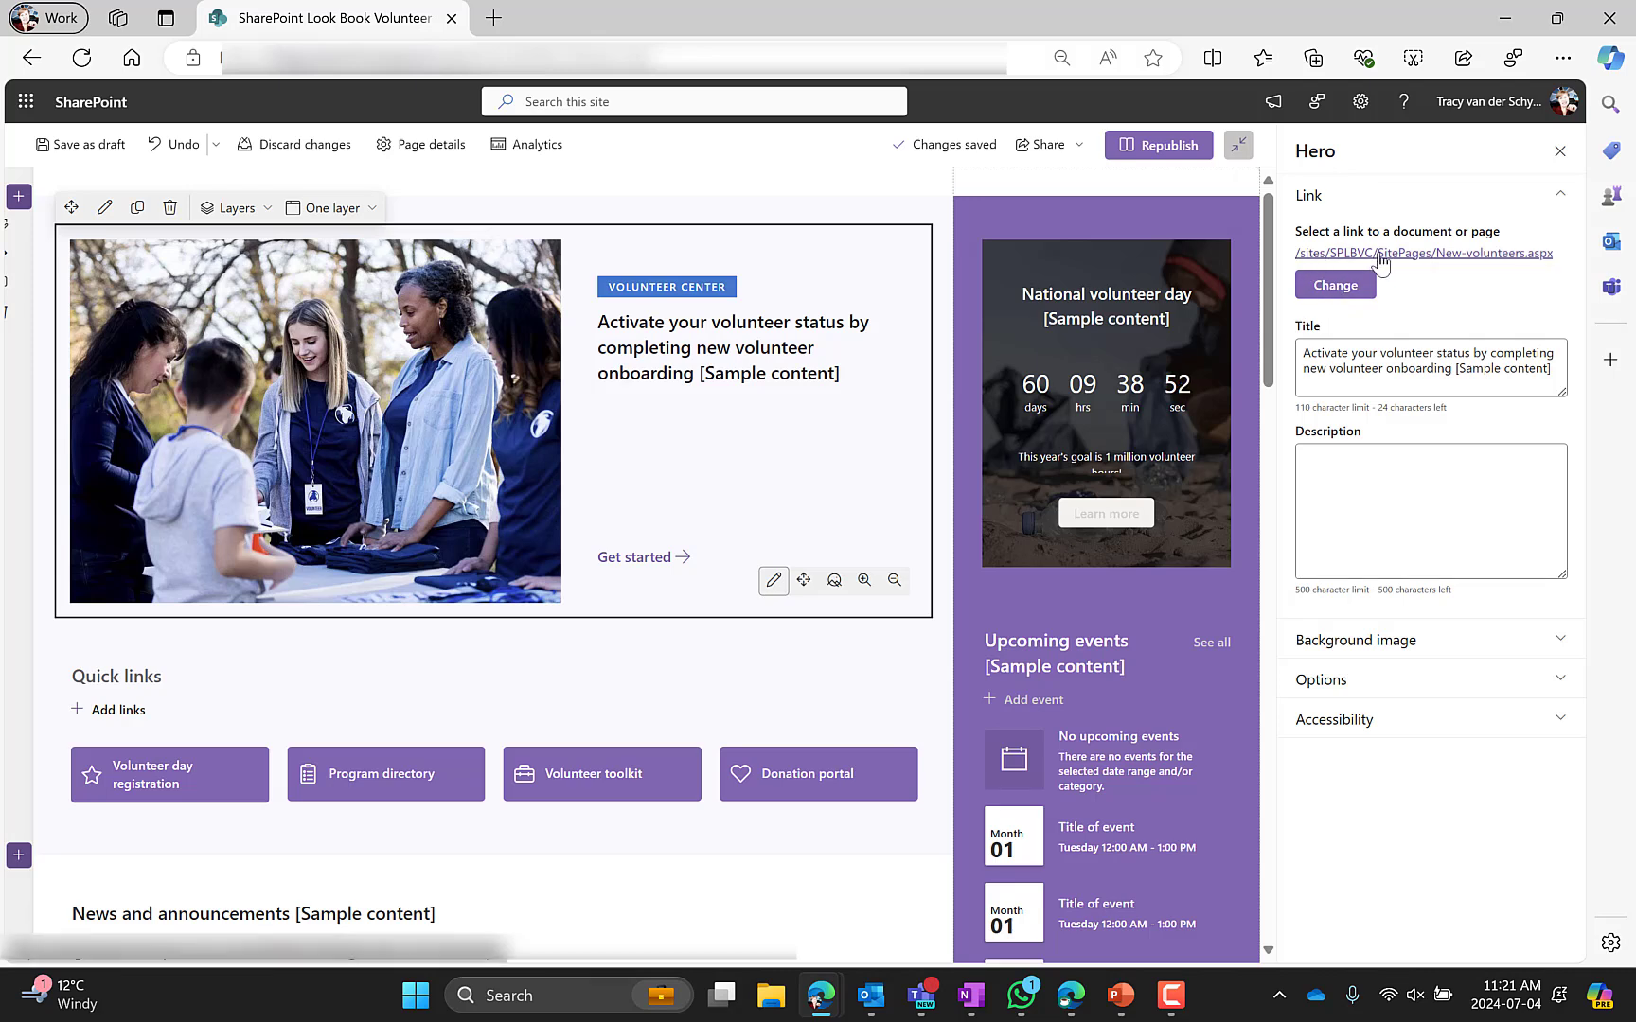
click(1354, 643)
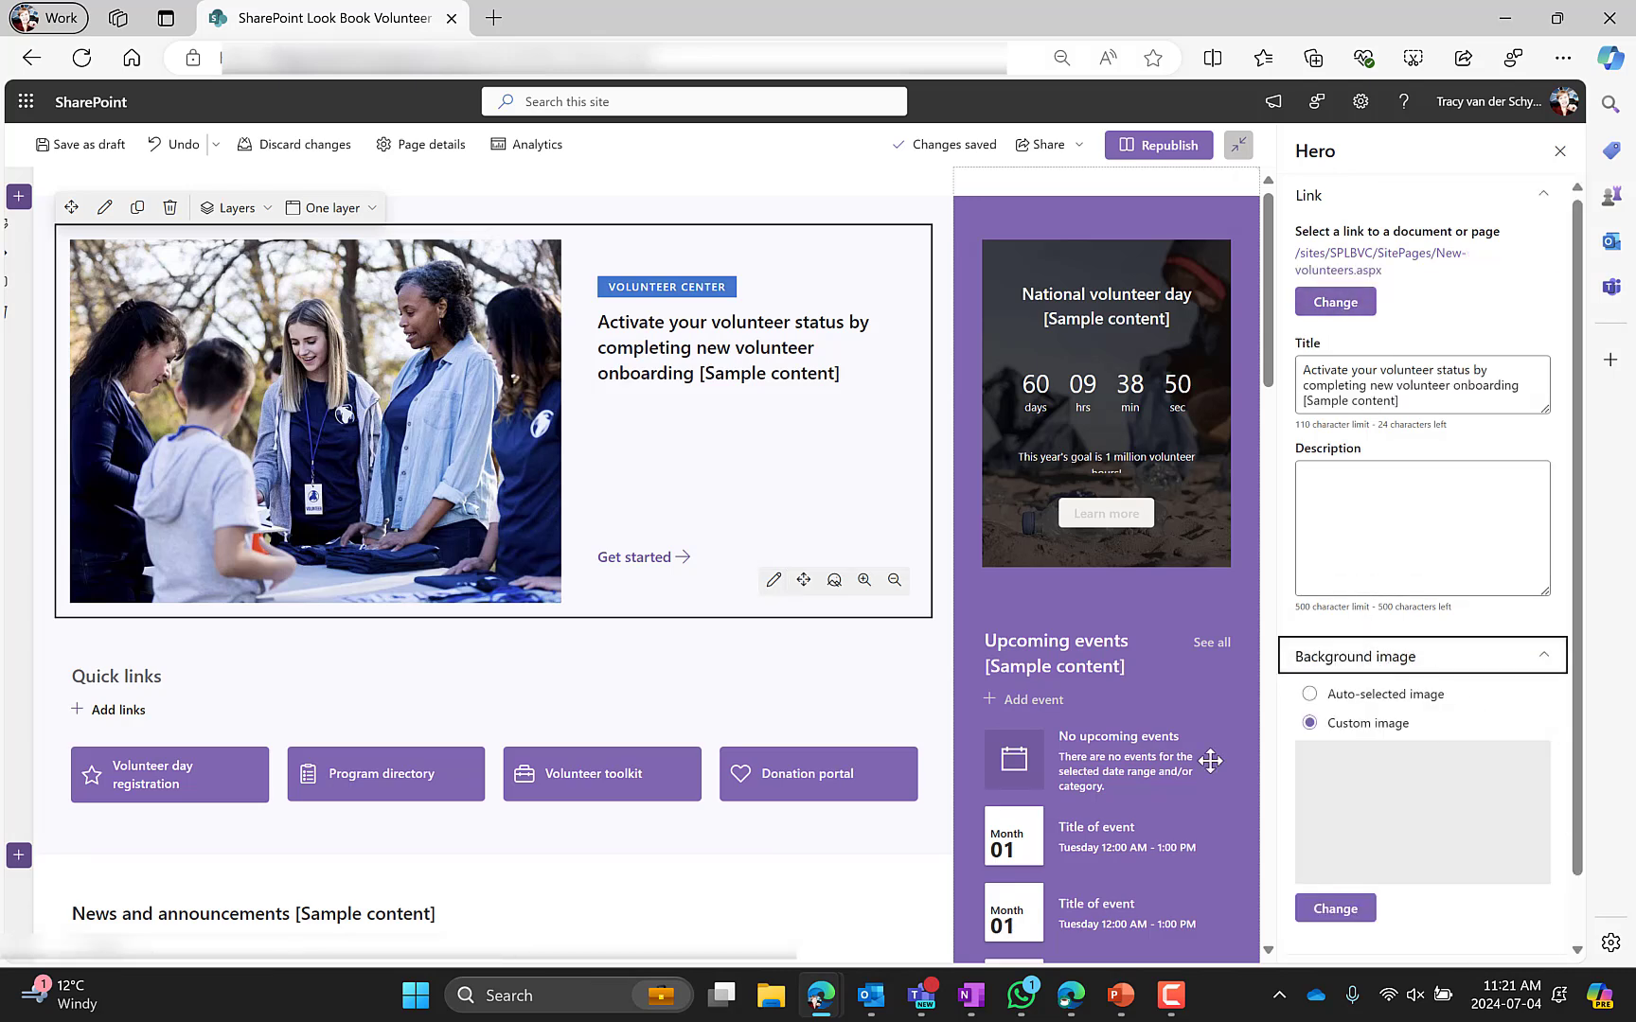
Open the Quick links web part settings and preview the No outline and Outline button appearances before returning to Fill color
scroll(1401, 776, down, 1)
scroll(196, 479, down, 1)
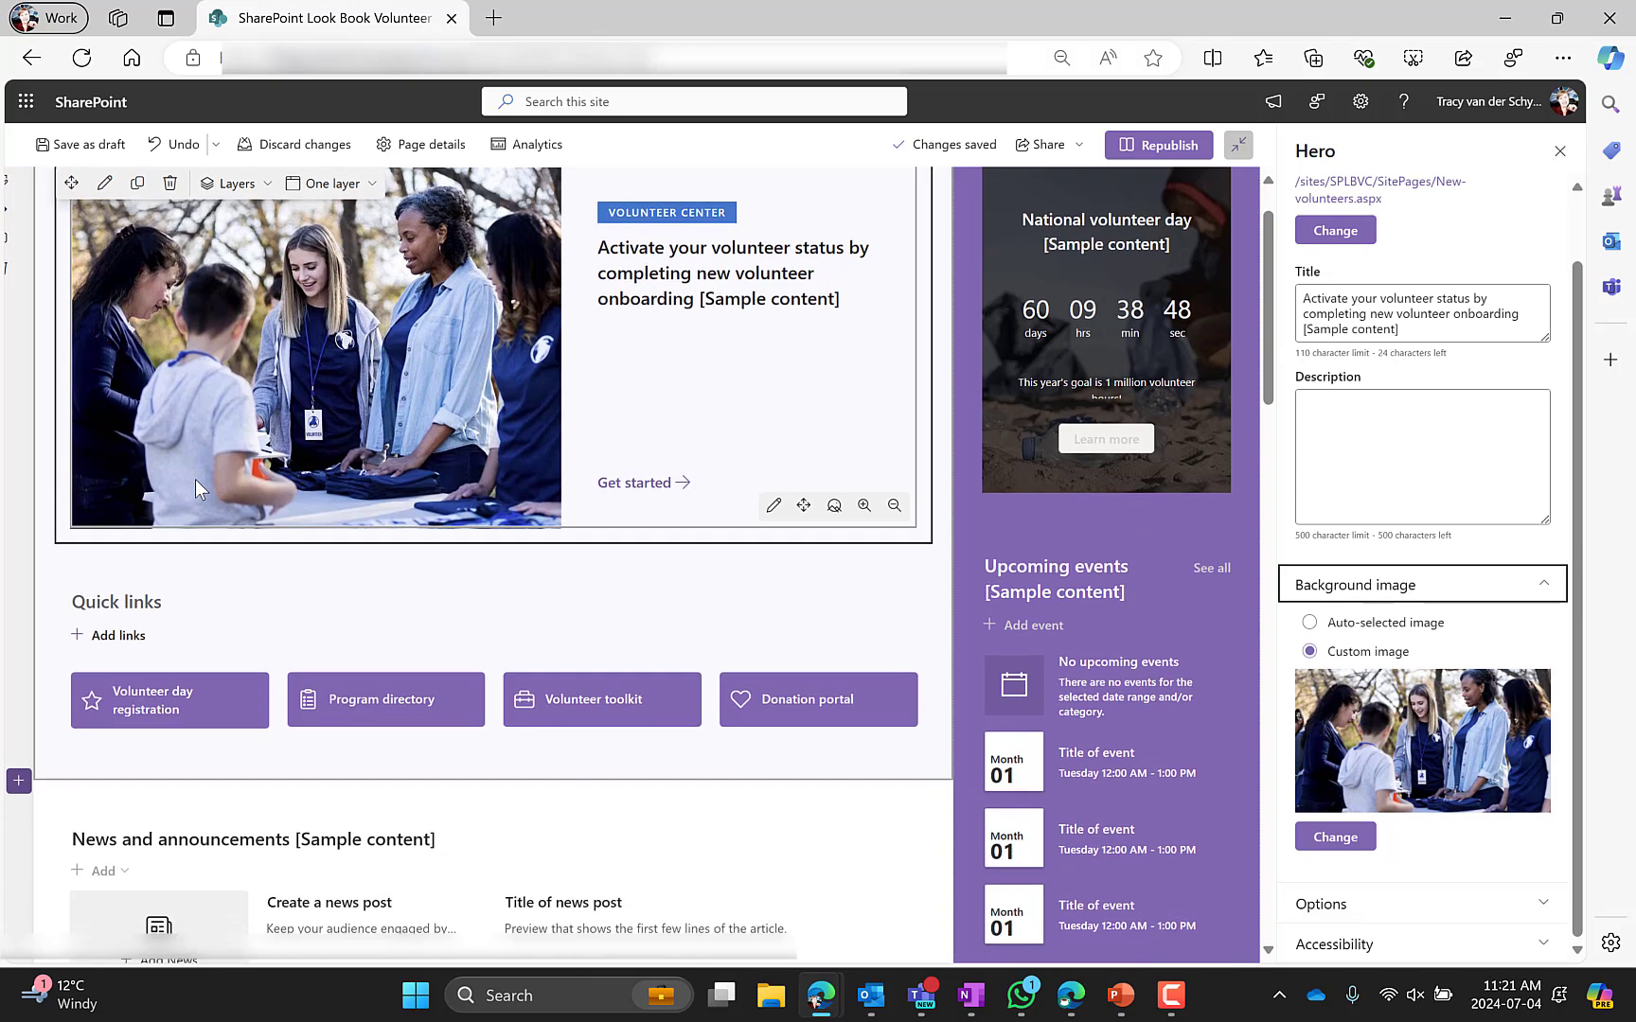
scroll(196, 479, down, 2)
click(192, 445)
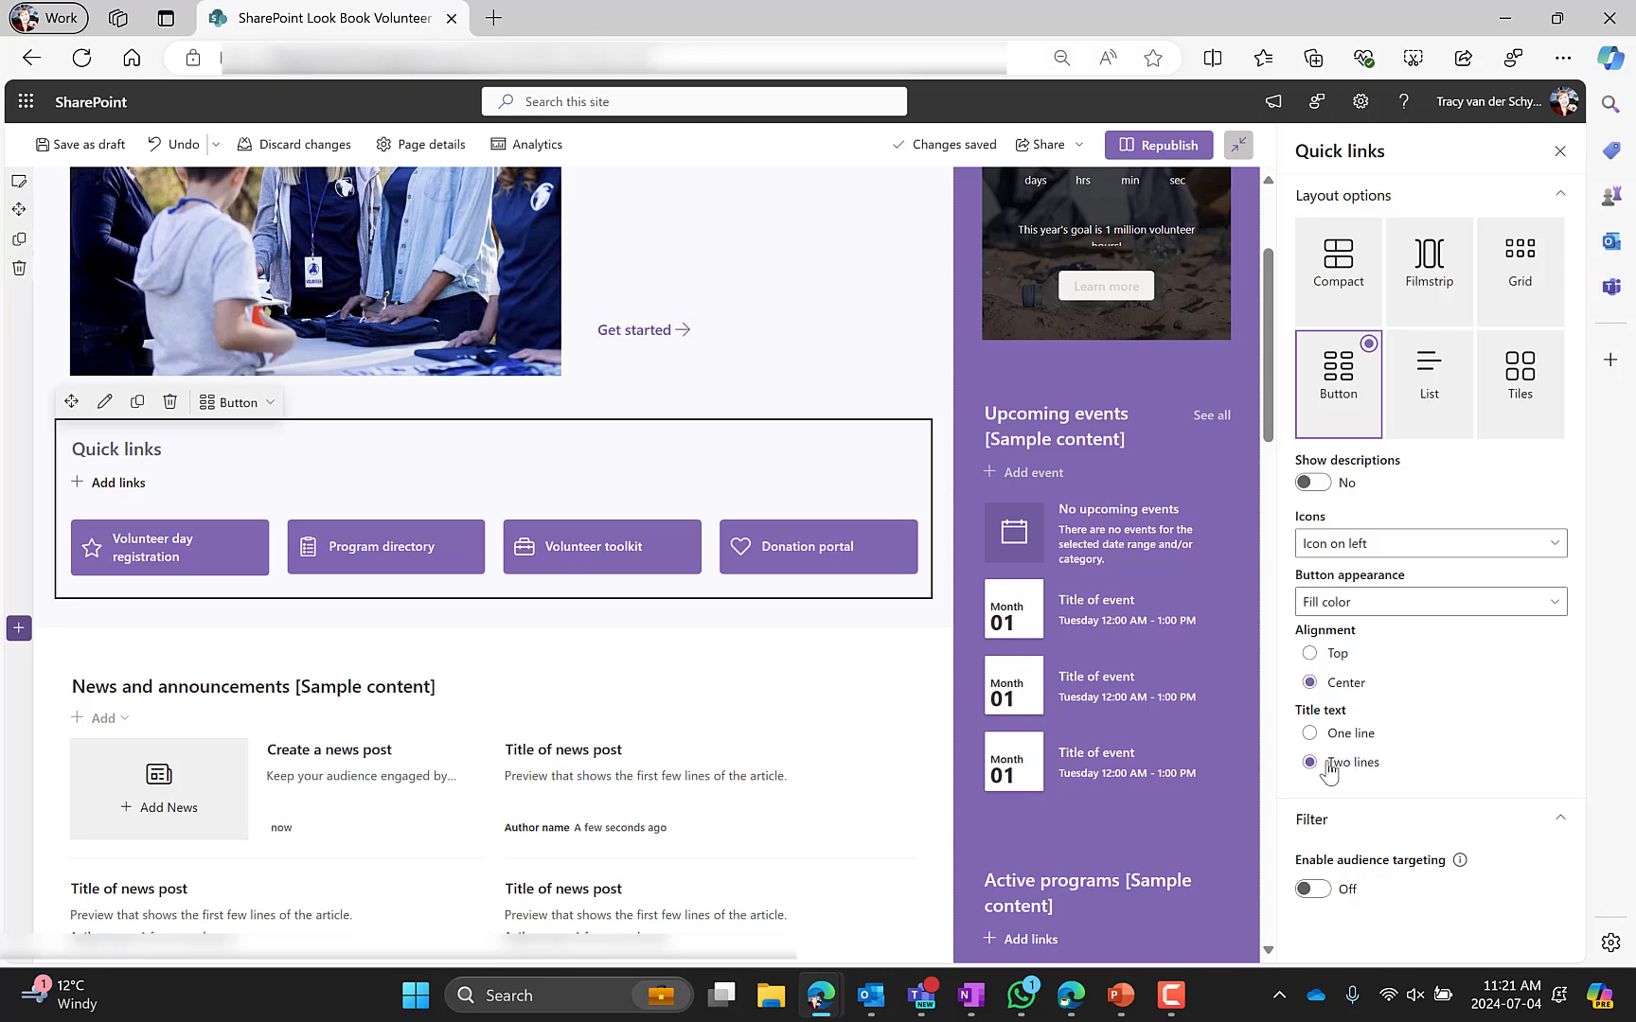
click(1393, 604)
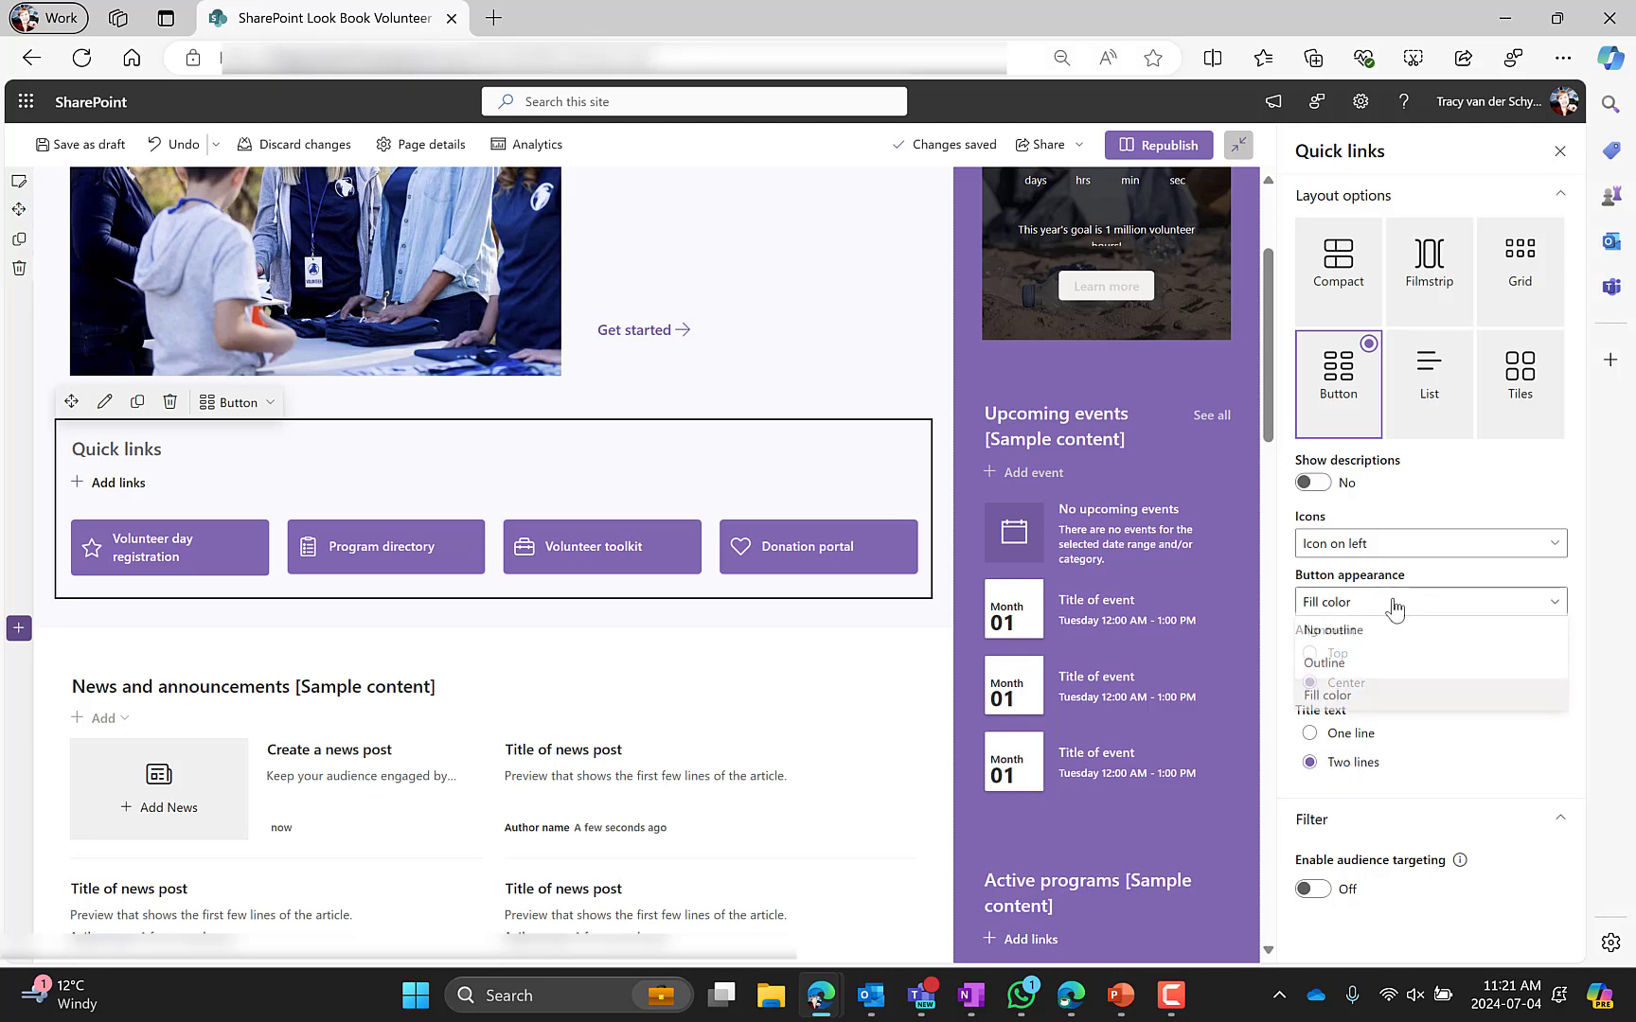
click(1387, 641)
click(1369, 606)
click(1368, 666)
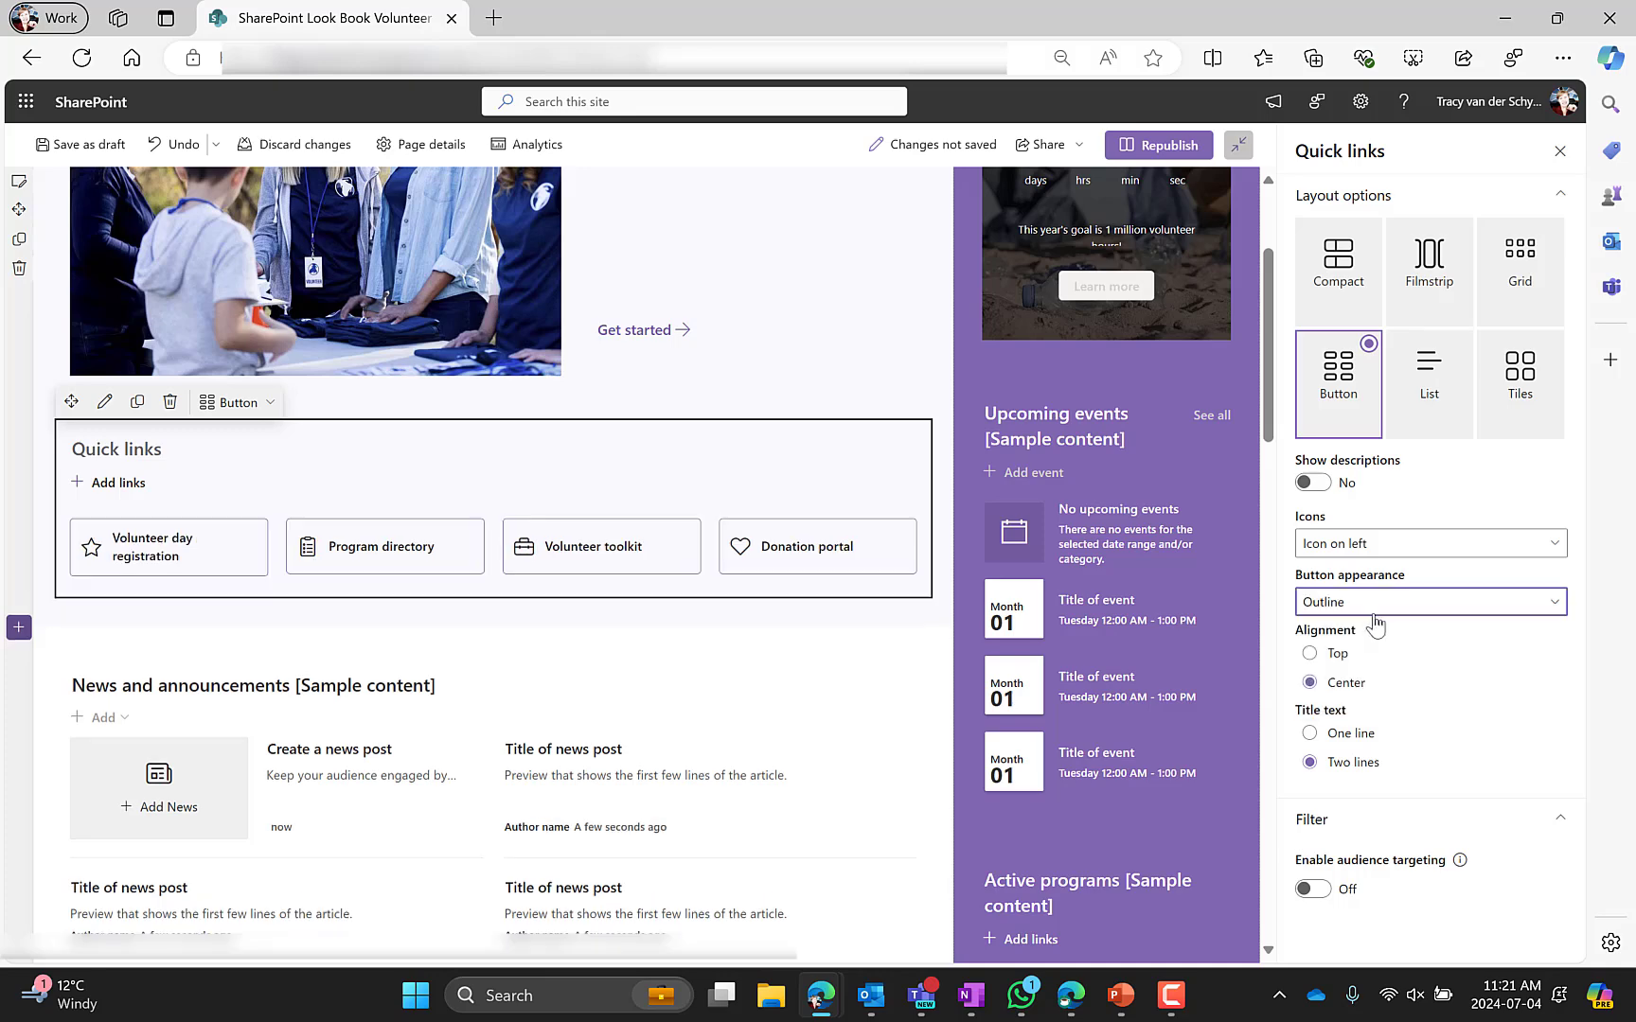
click(1373, 606)
click(1379, 699)
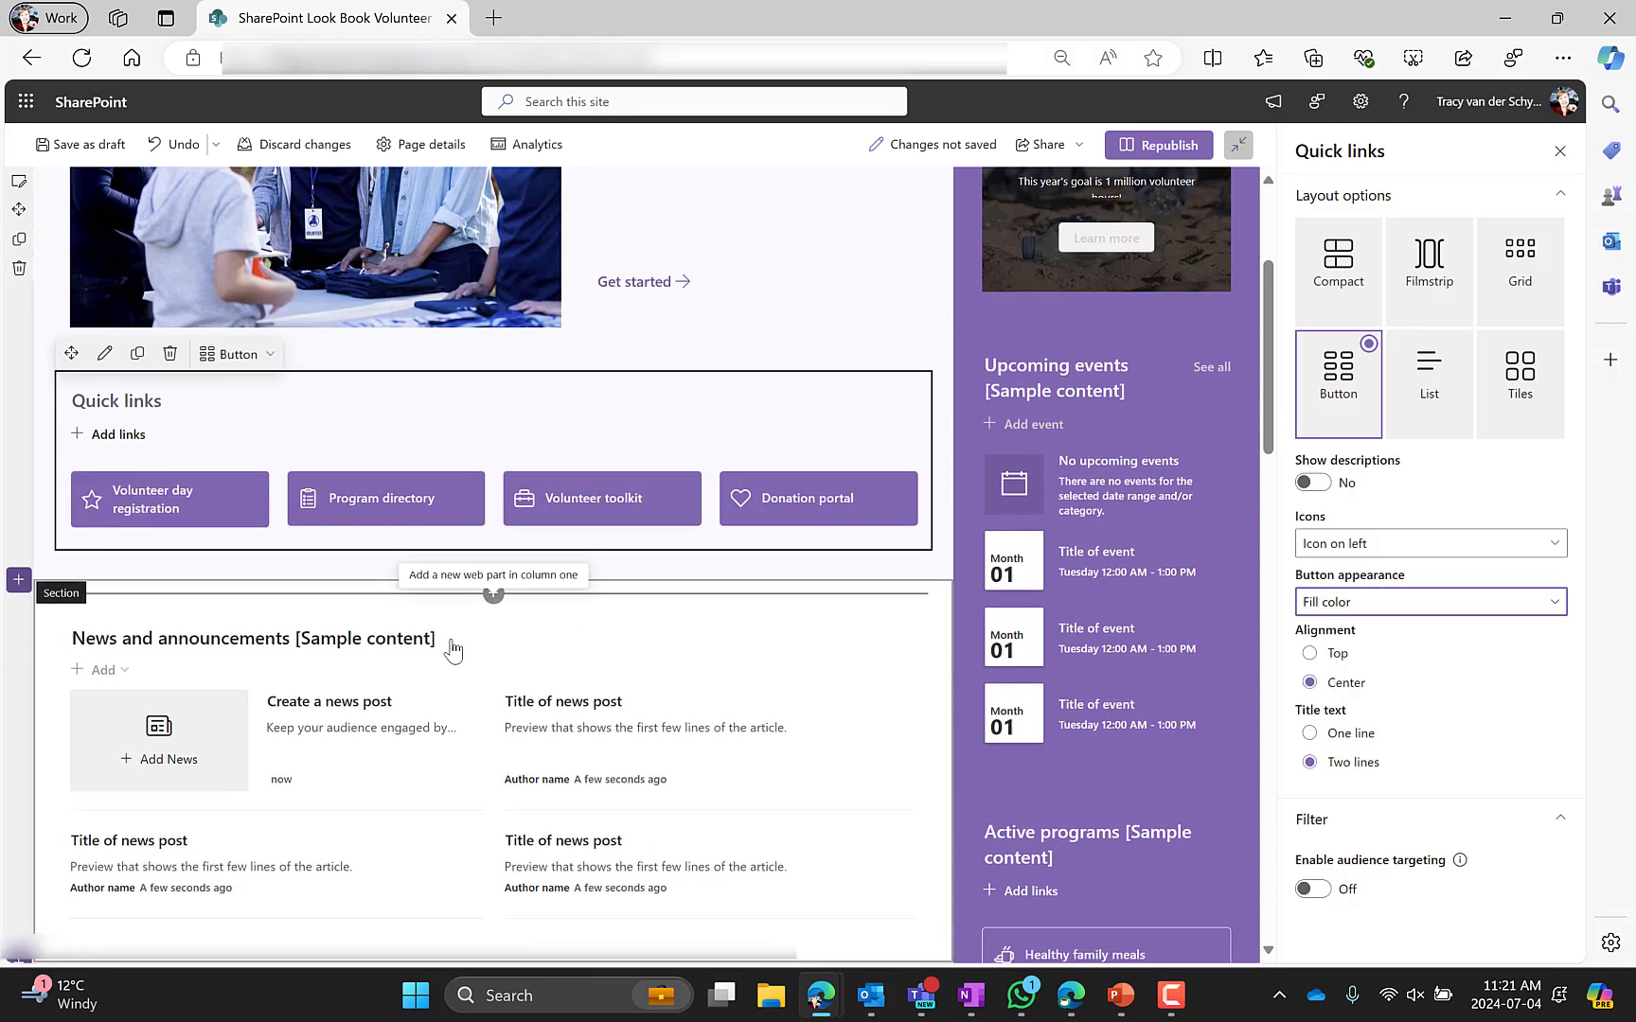
Open the News web part settings and preview each layout before reselecting Side-by-side
scroll(445, 632, down, 3)
click(368, 393)
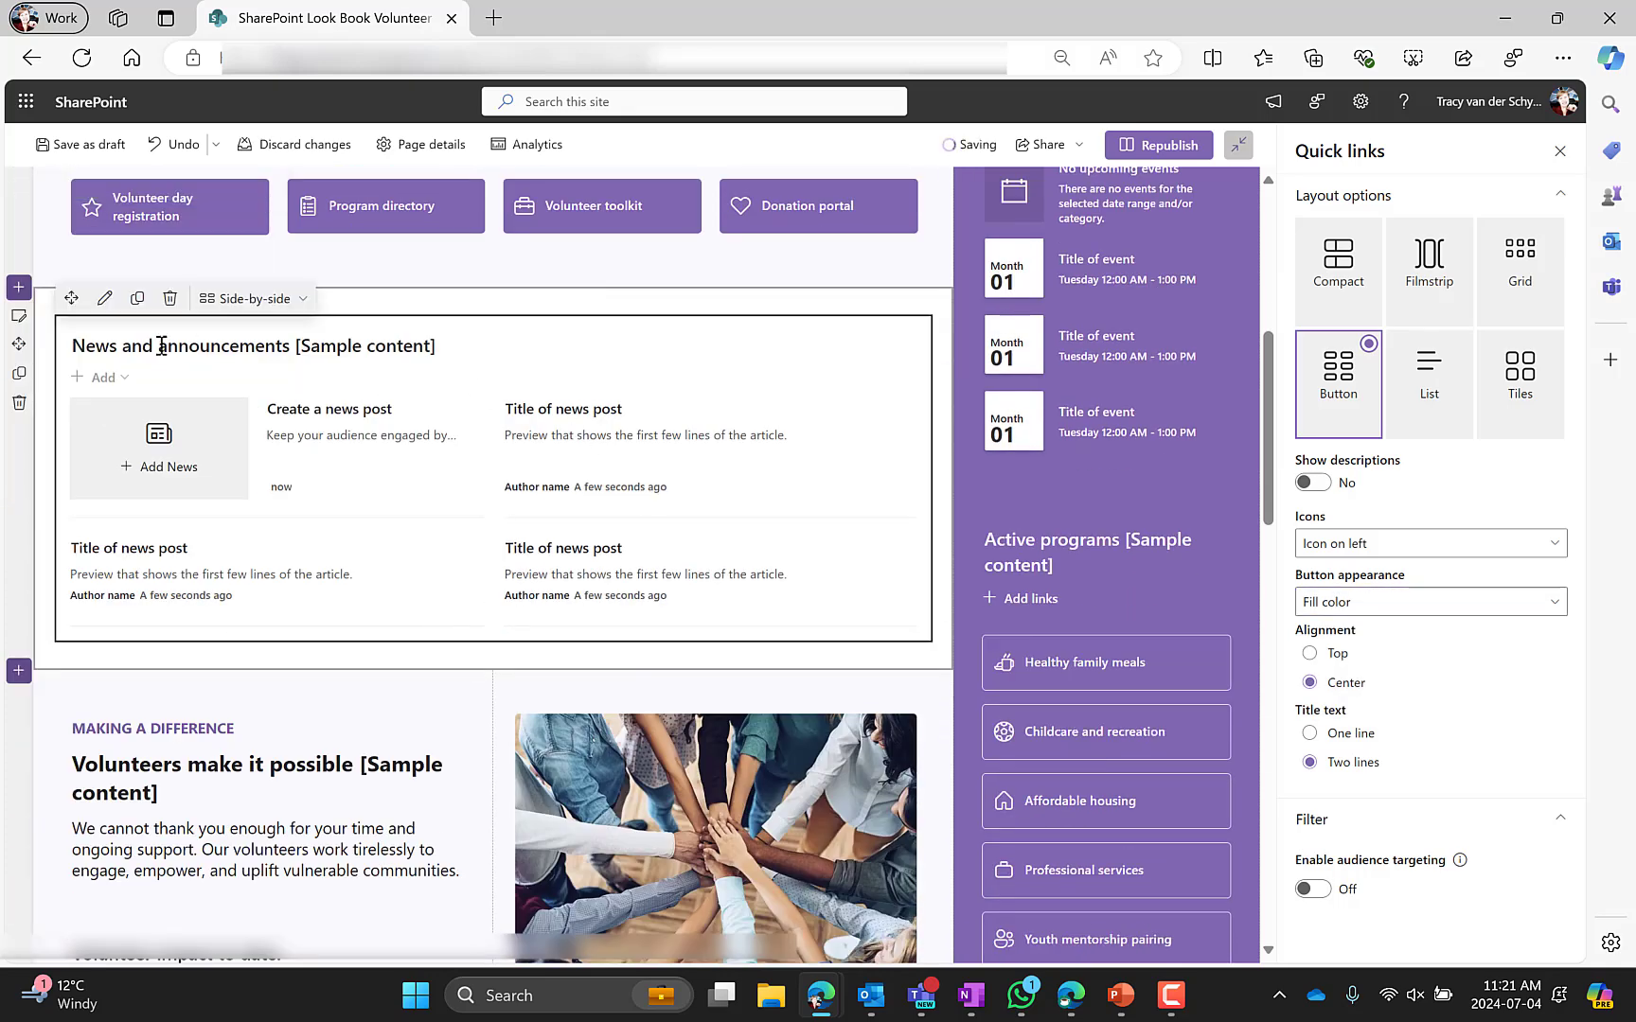
click(104, 298)
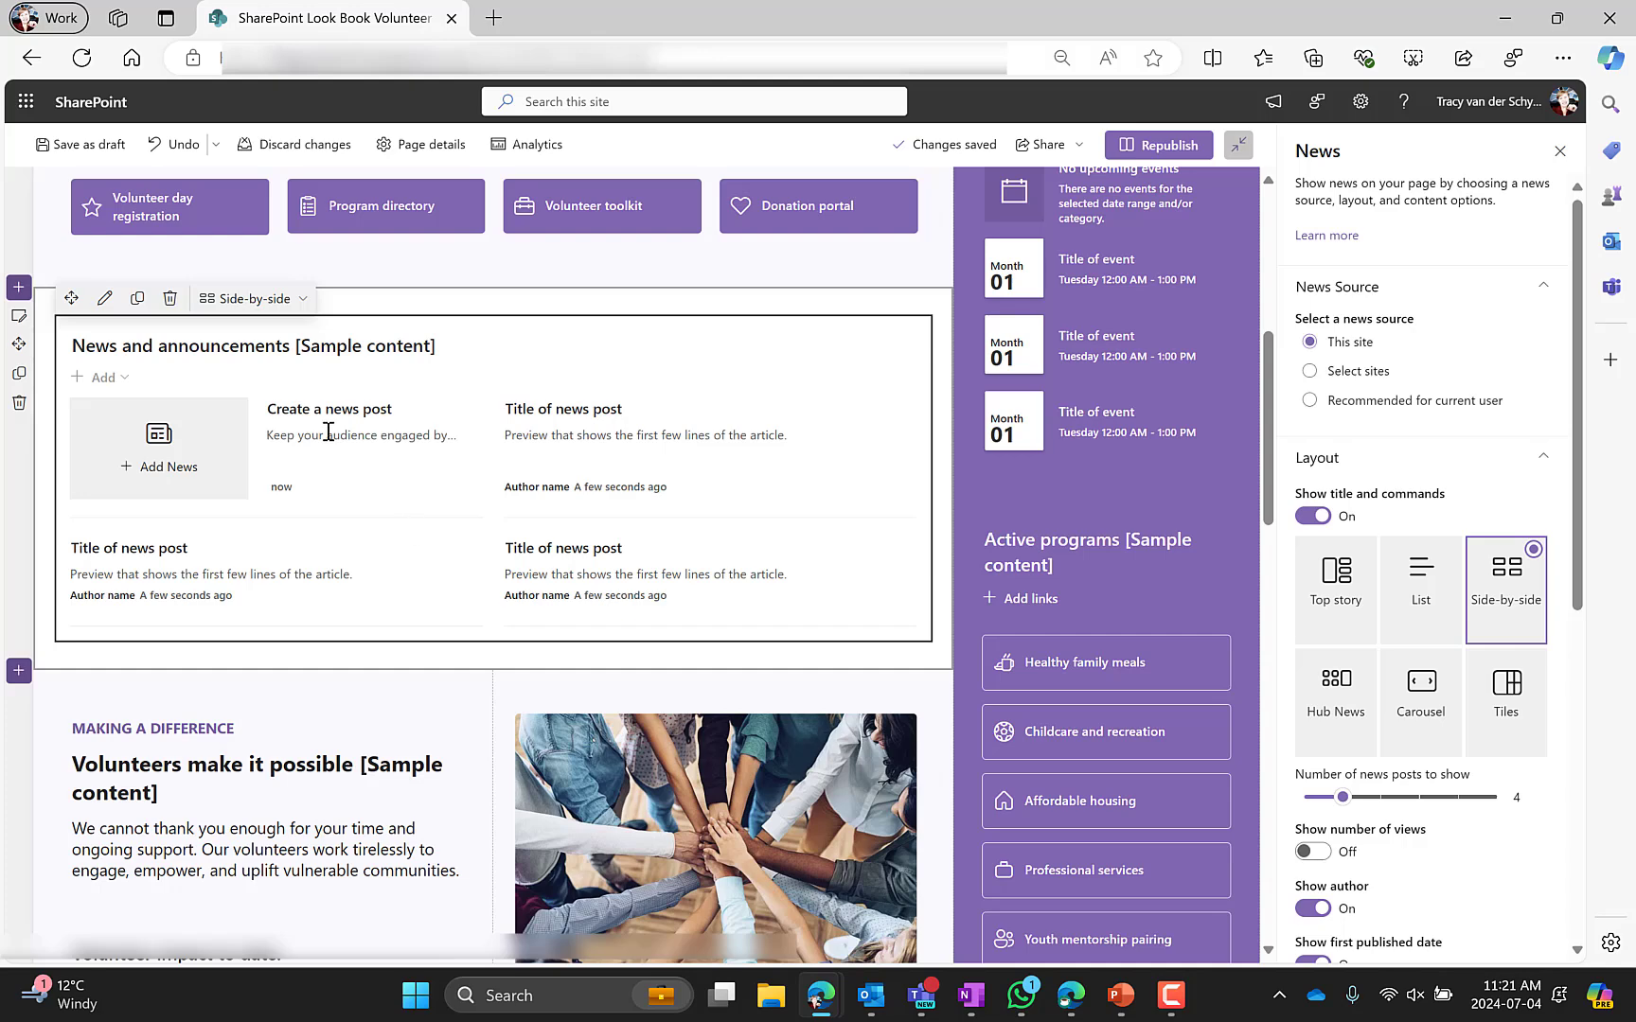
click(1342, 589)
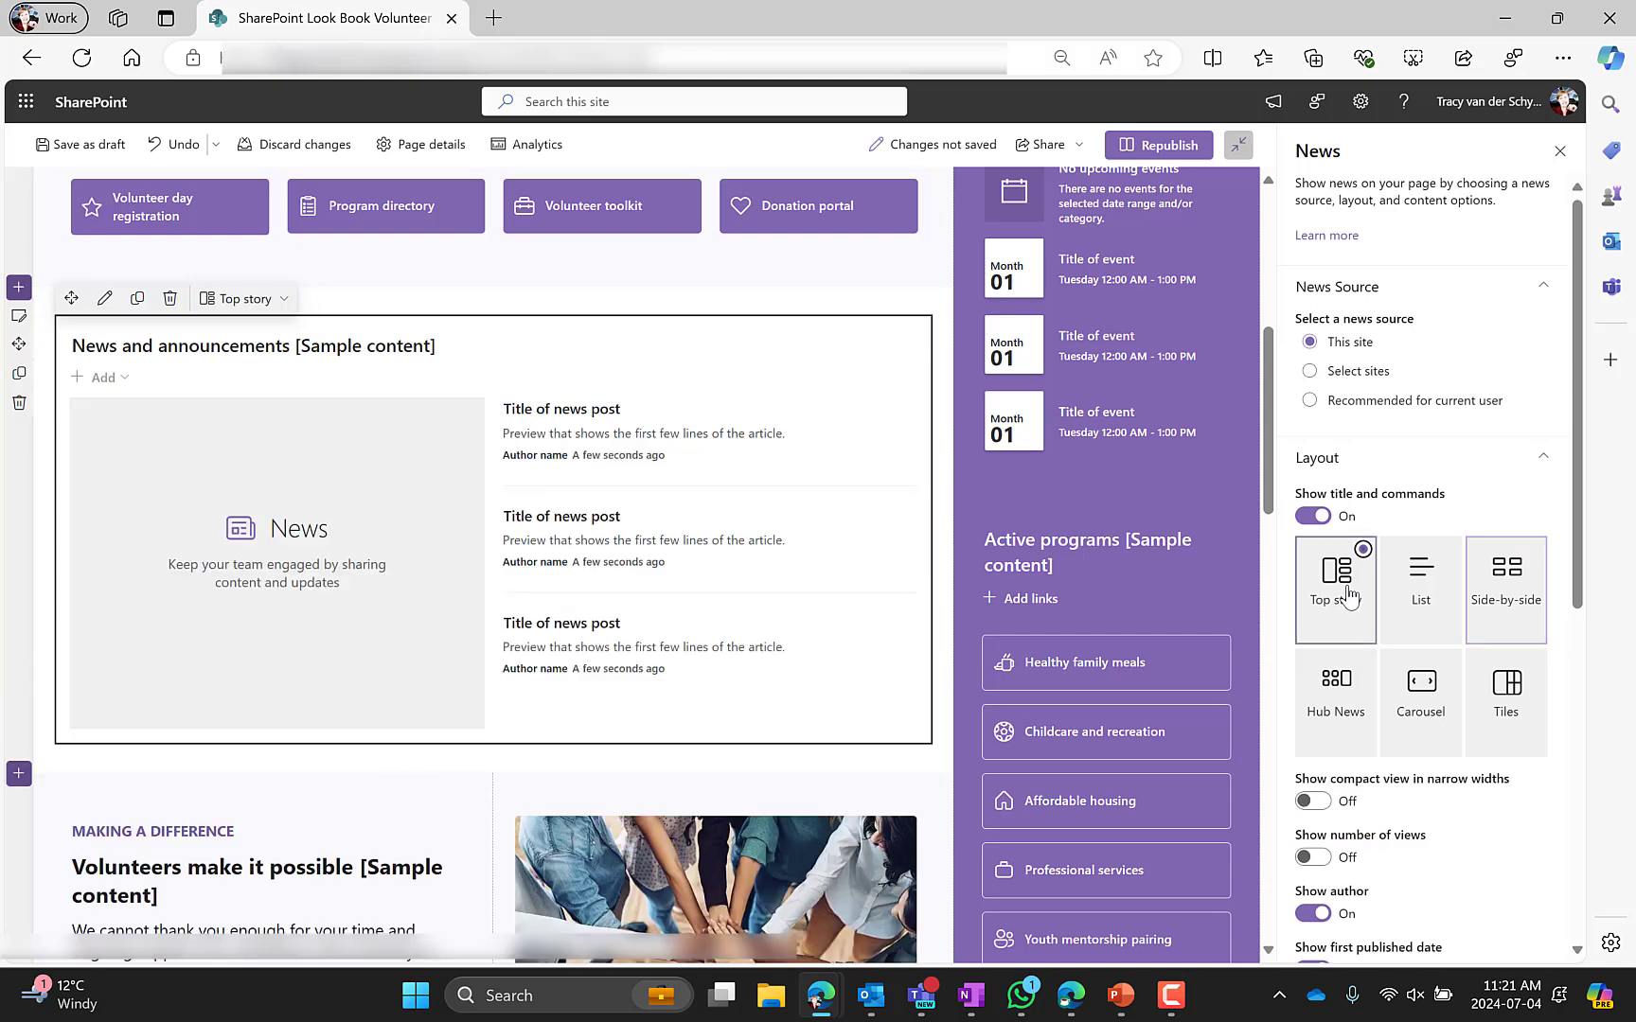
click(1422, 591)
click(1336, 689)
click(1421, 690)
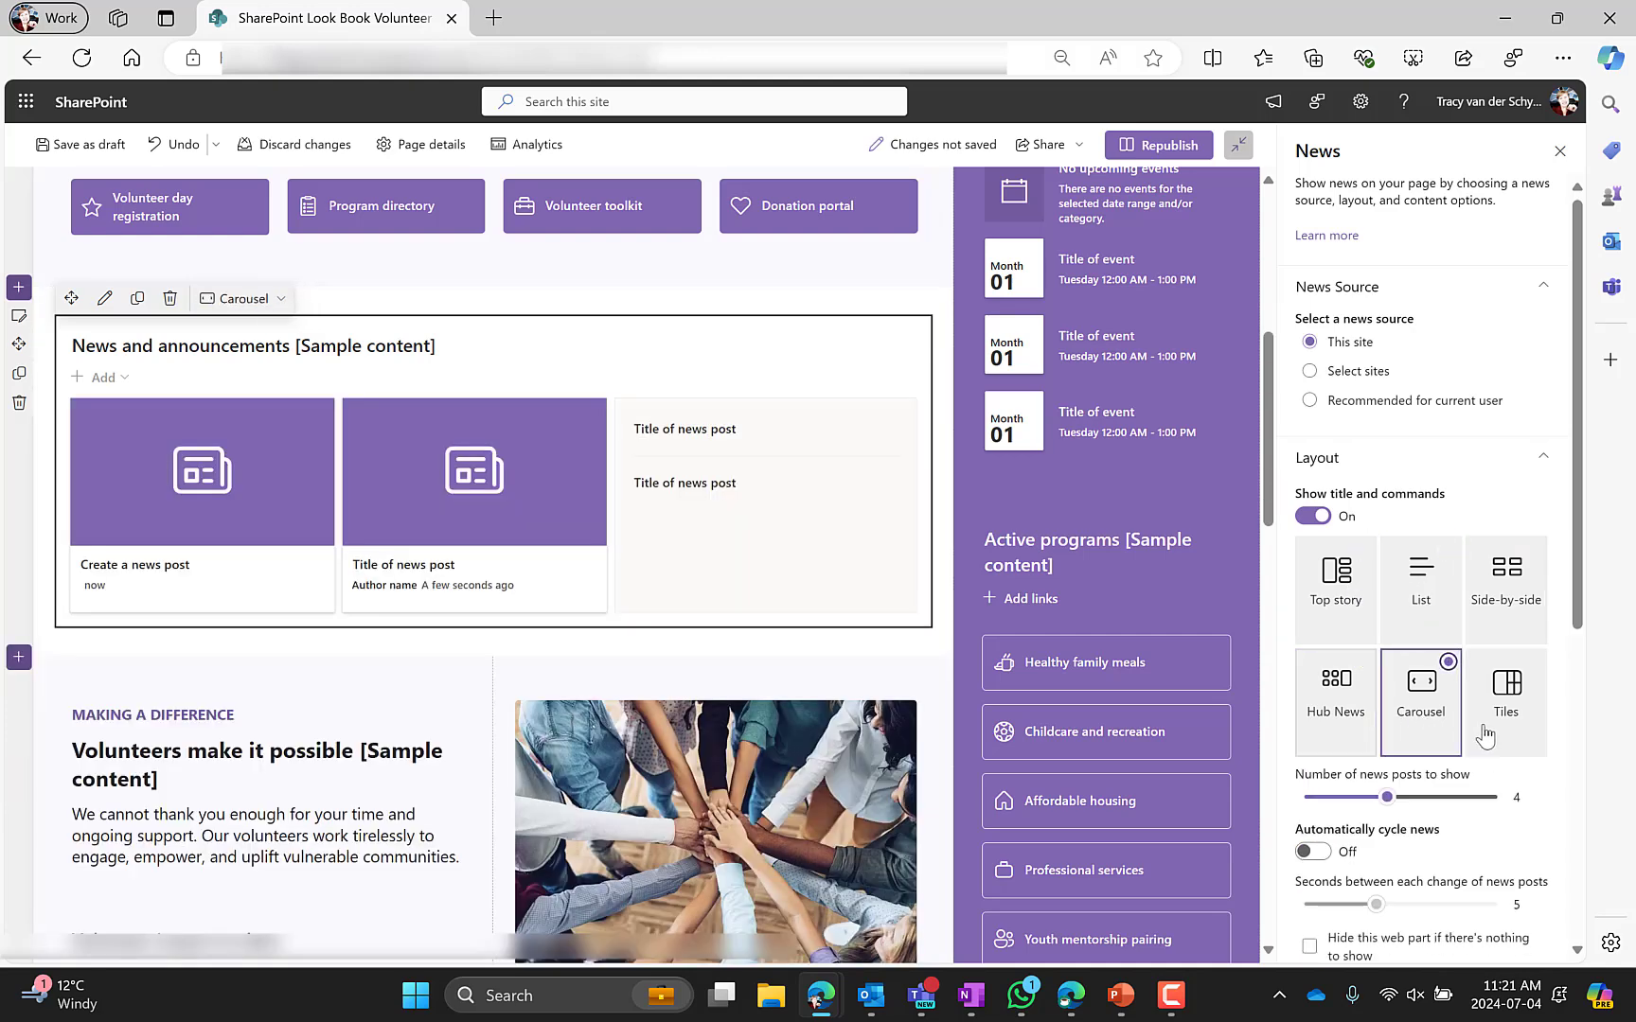
click(1501, 737)
click(1495, 610)
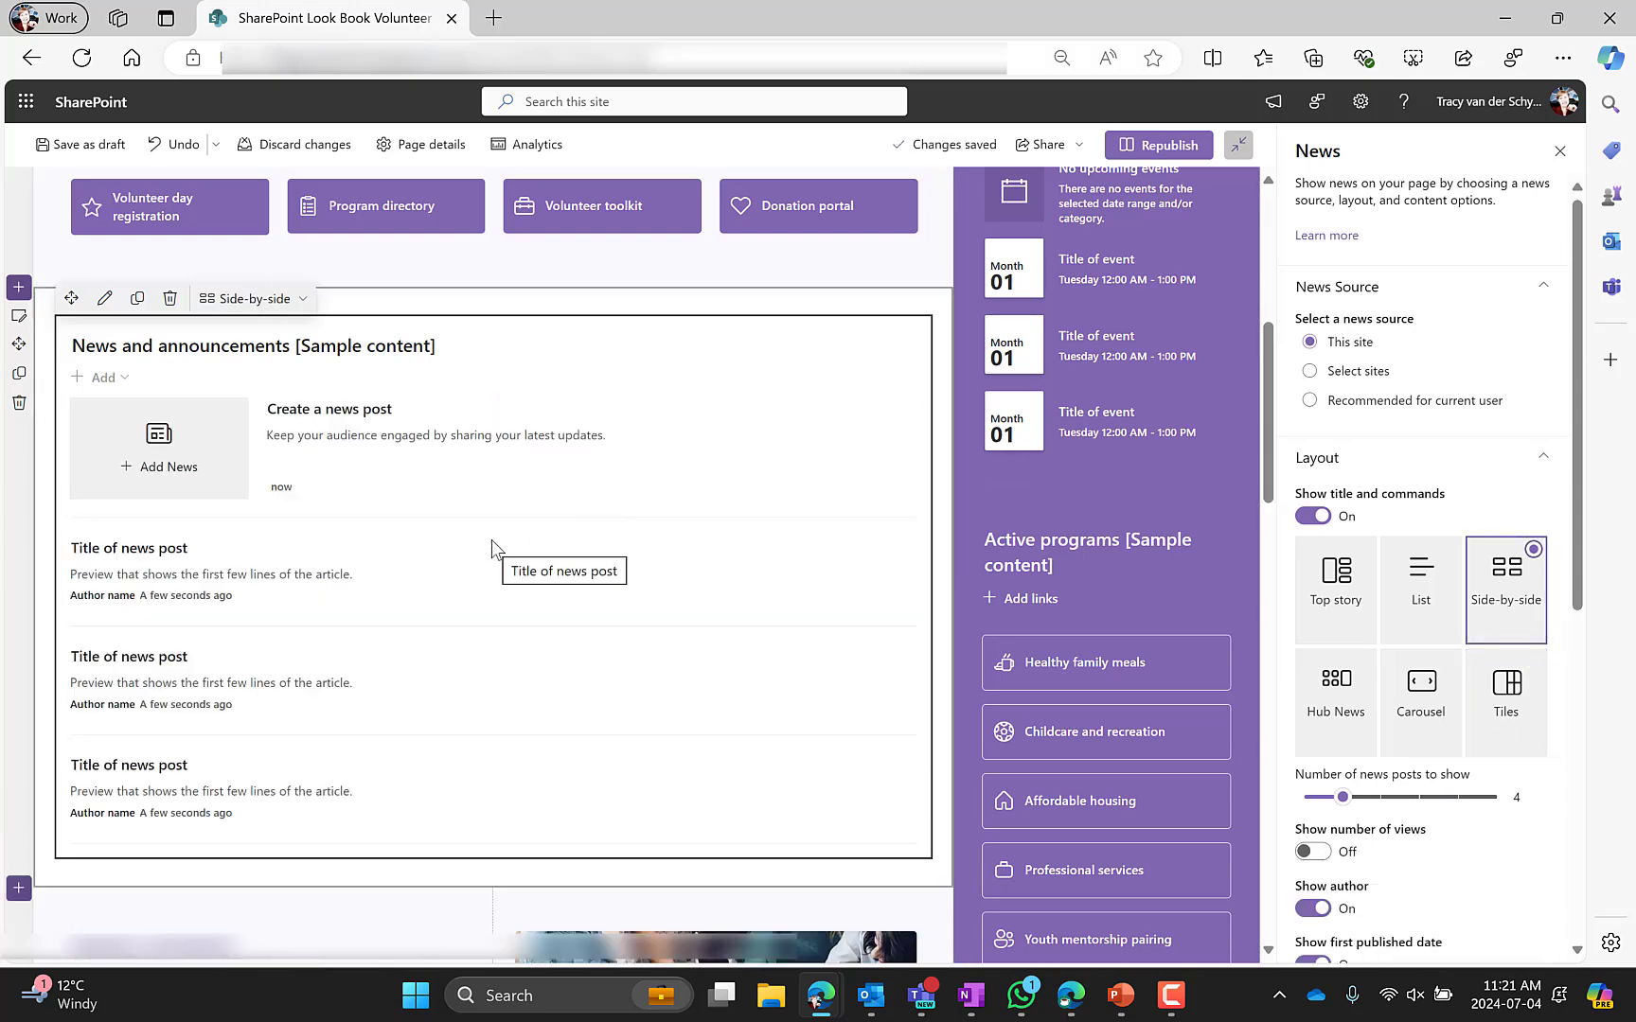
Review the News options, then open the section settings for the hero, news and two-column sections to view layout and background choices
scroll(493, 548, down, 2)
scroll(1411, 738, down, 4)
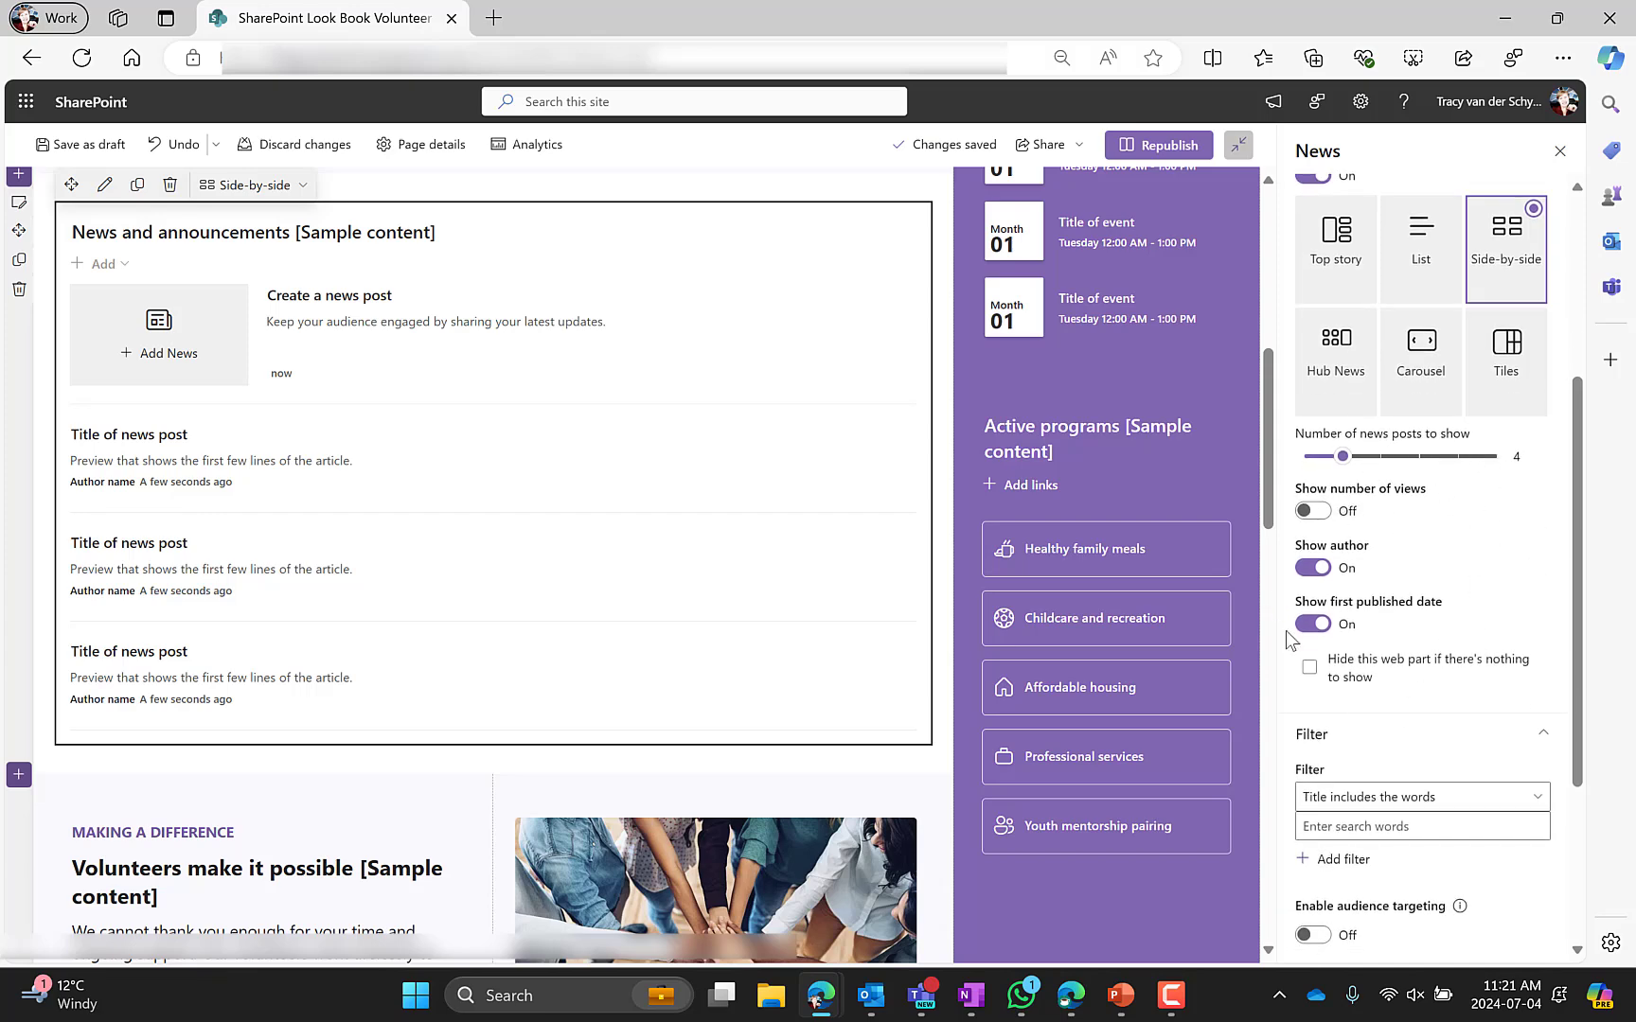
scroll(1395, 695, down, 2)
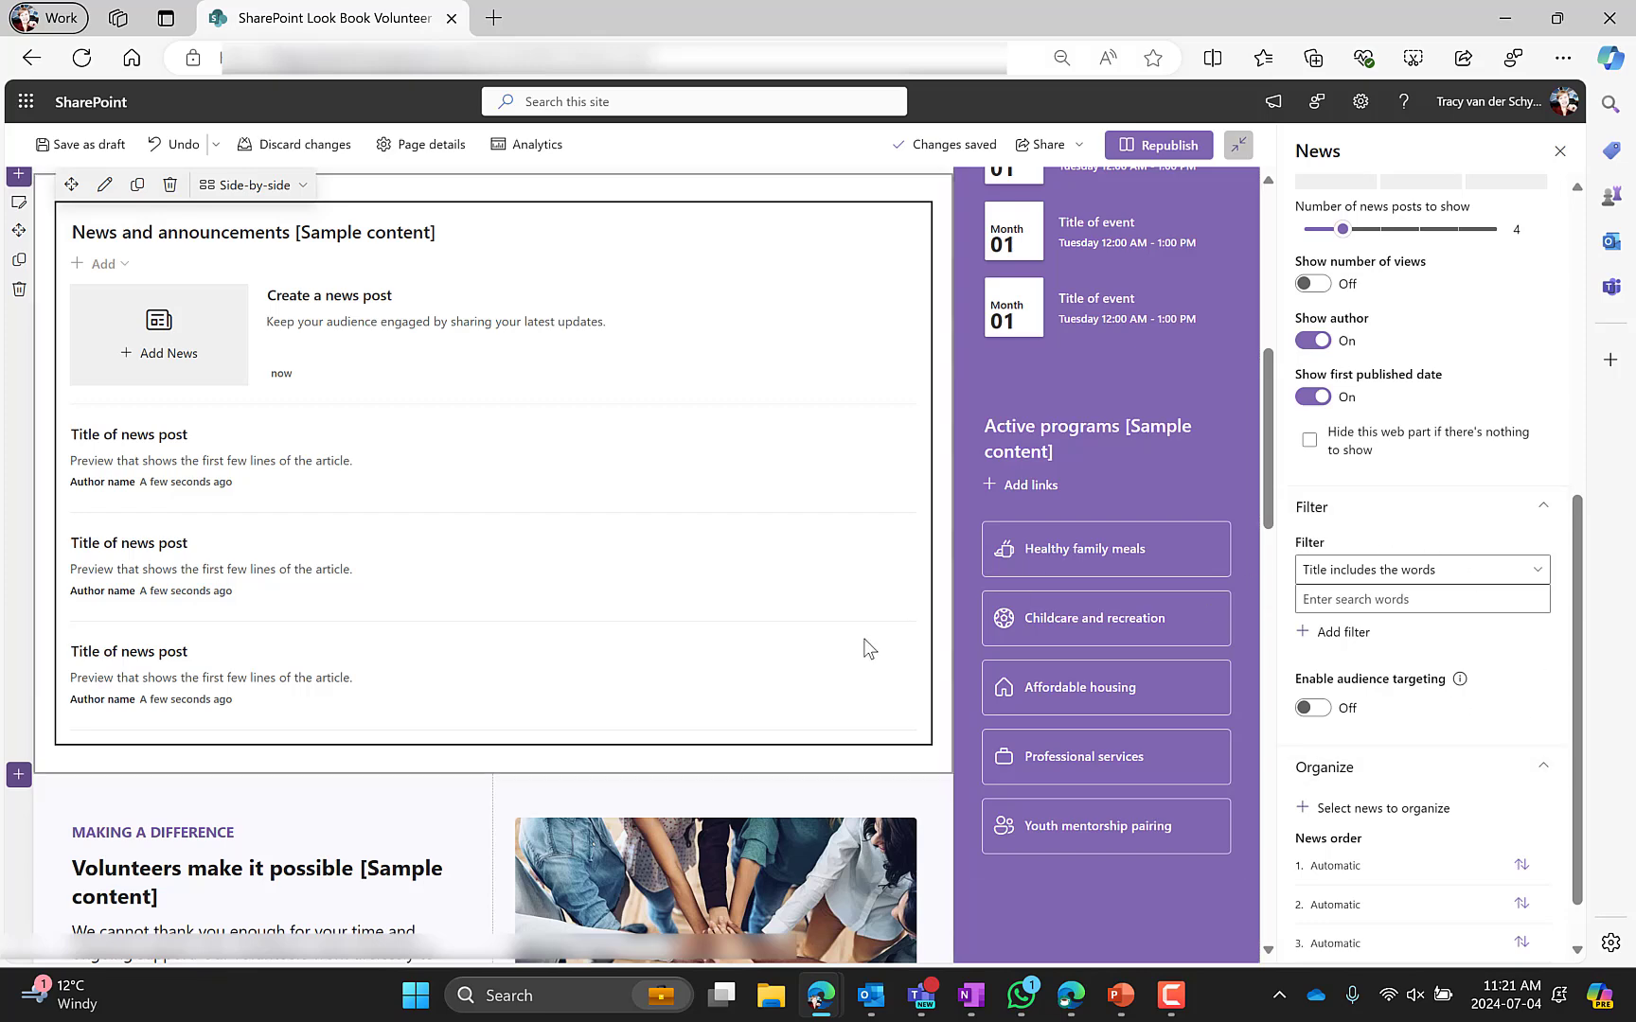
scroll(469, 633, down, 5)
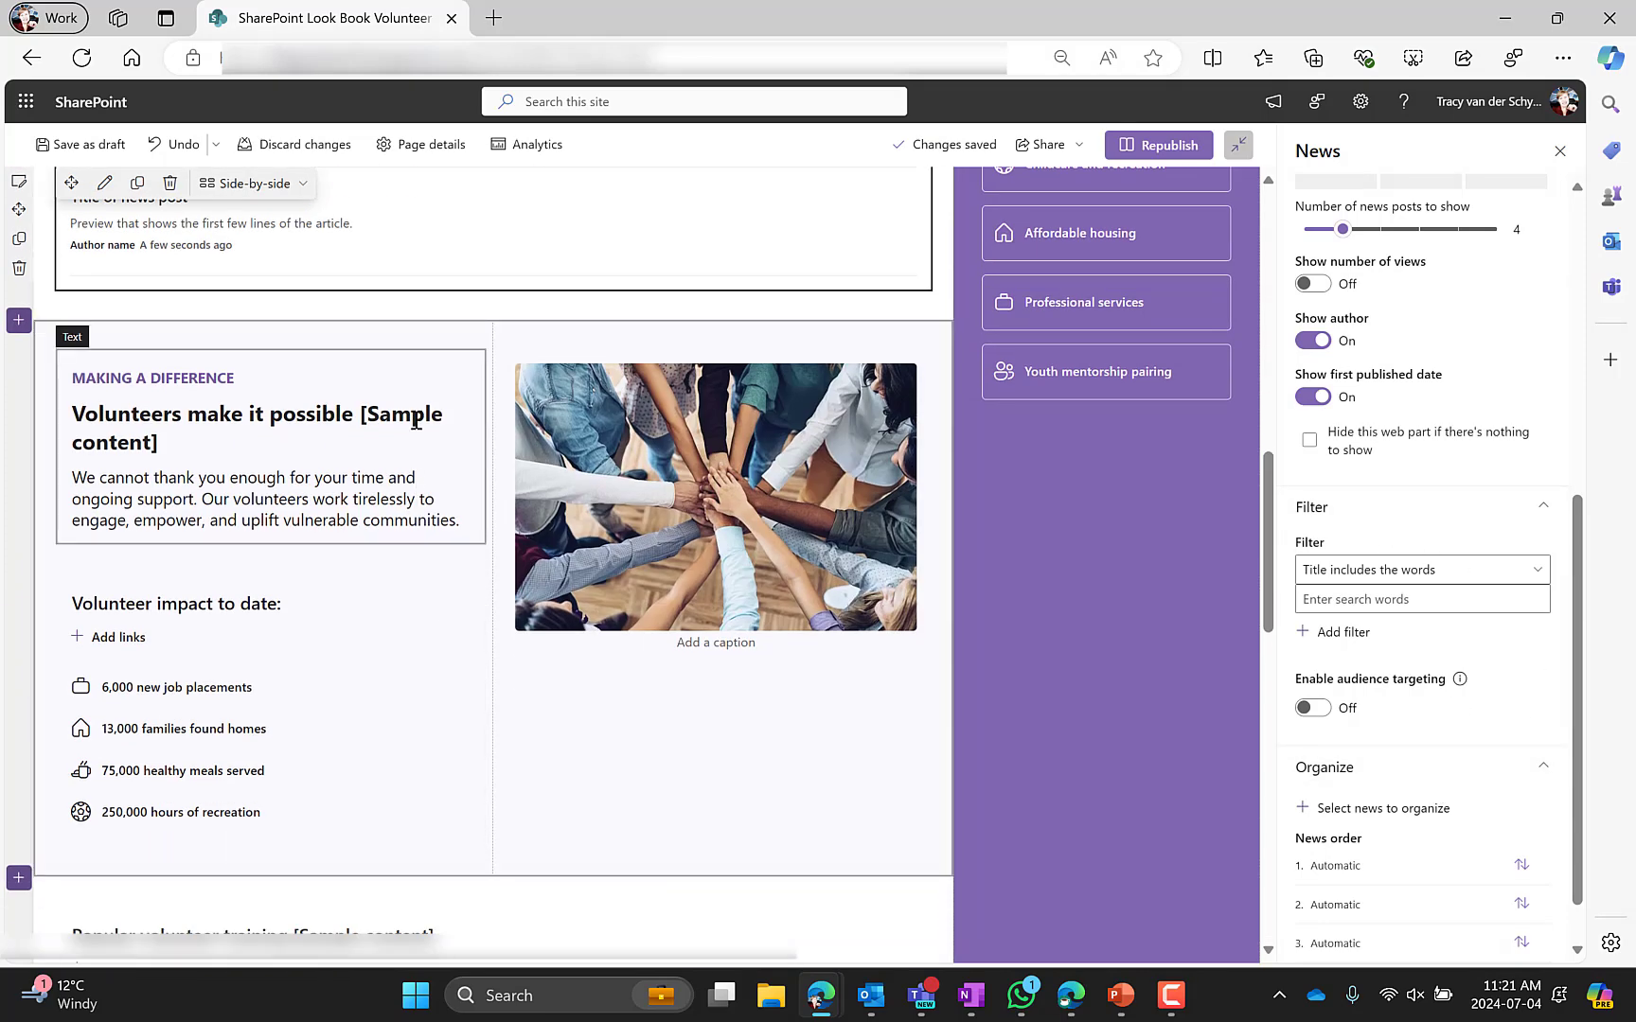
scroll(353, 453, up, 12)
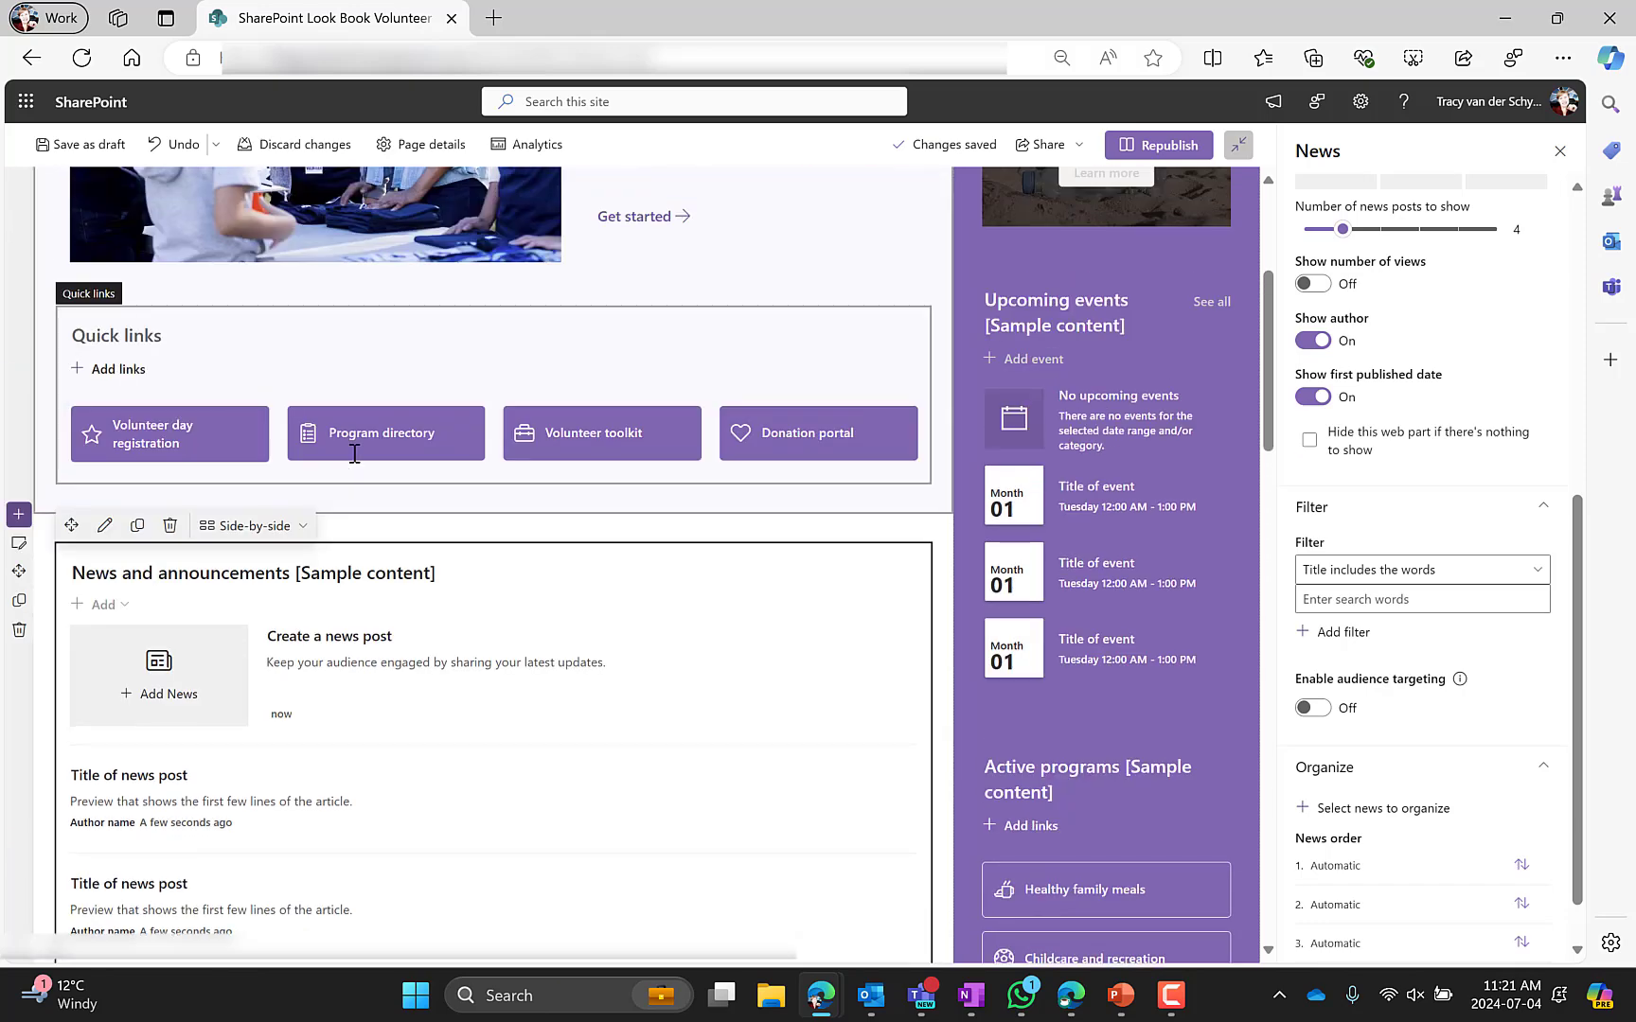
click(52, 453)
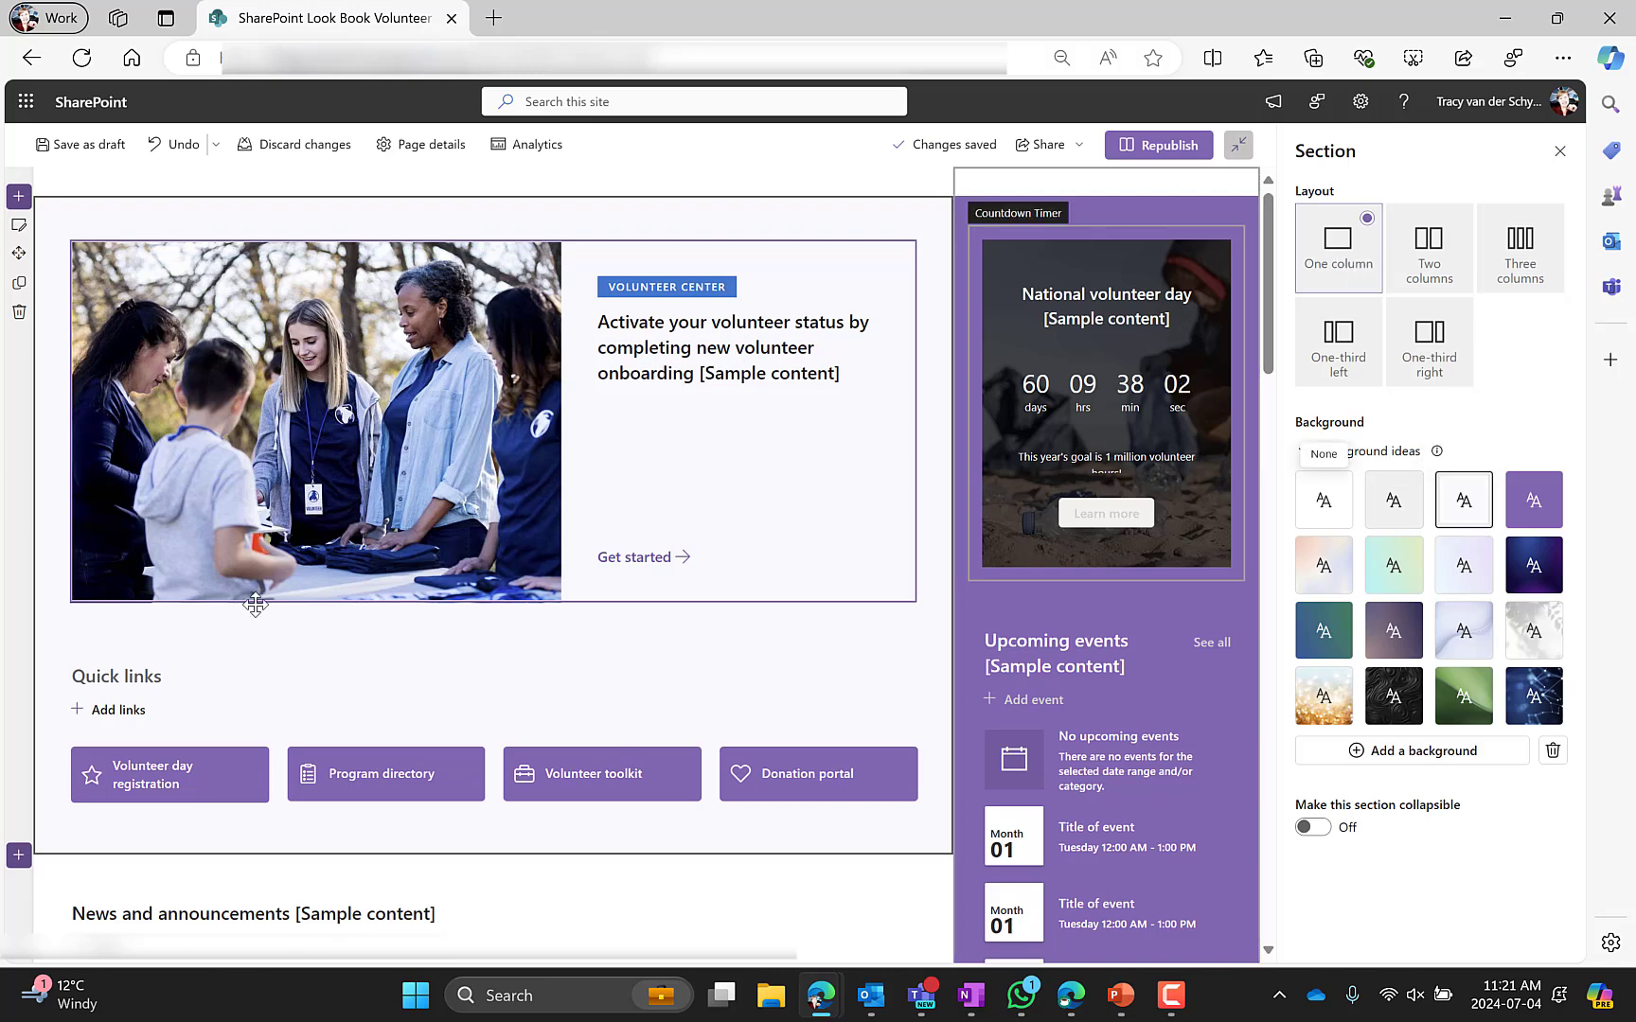
scroll(128, 602, down, 4)
scroll(125, 616, down, 1)
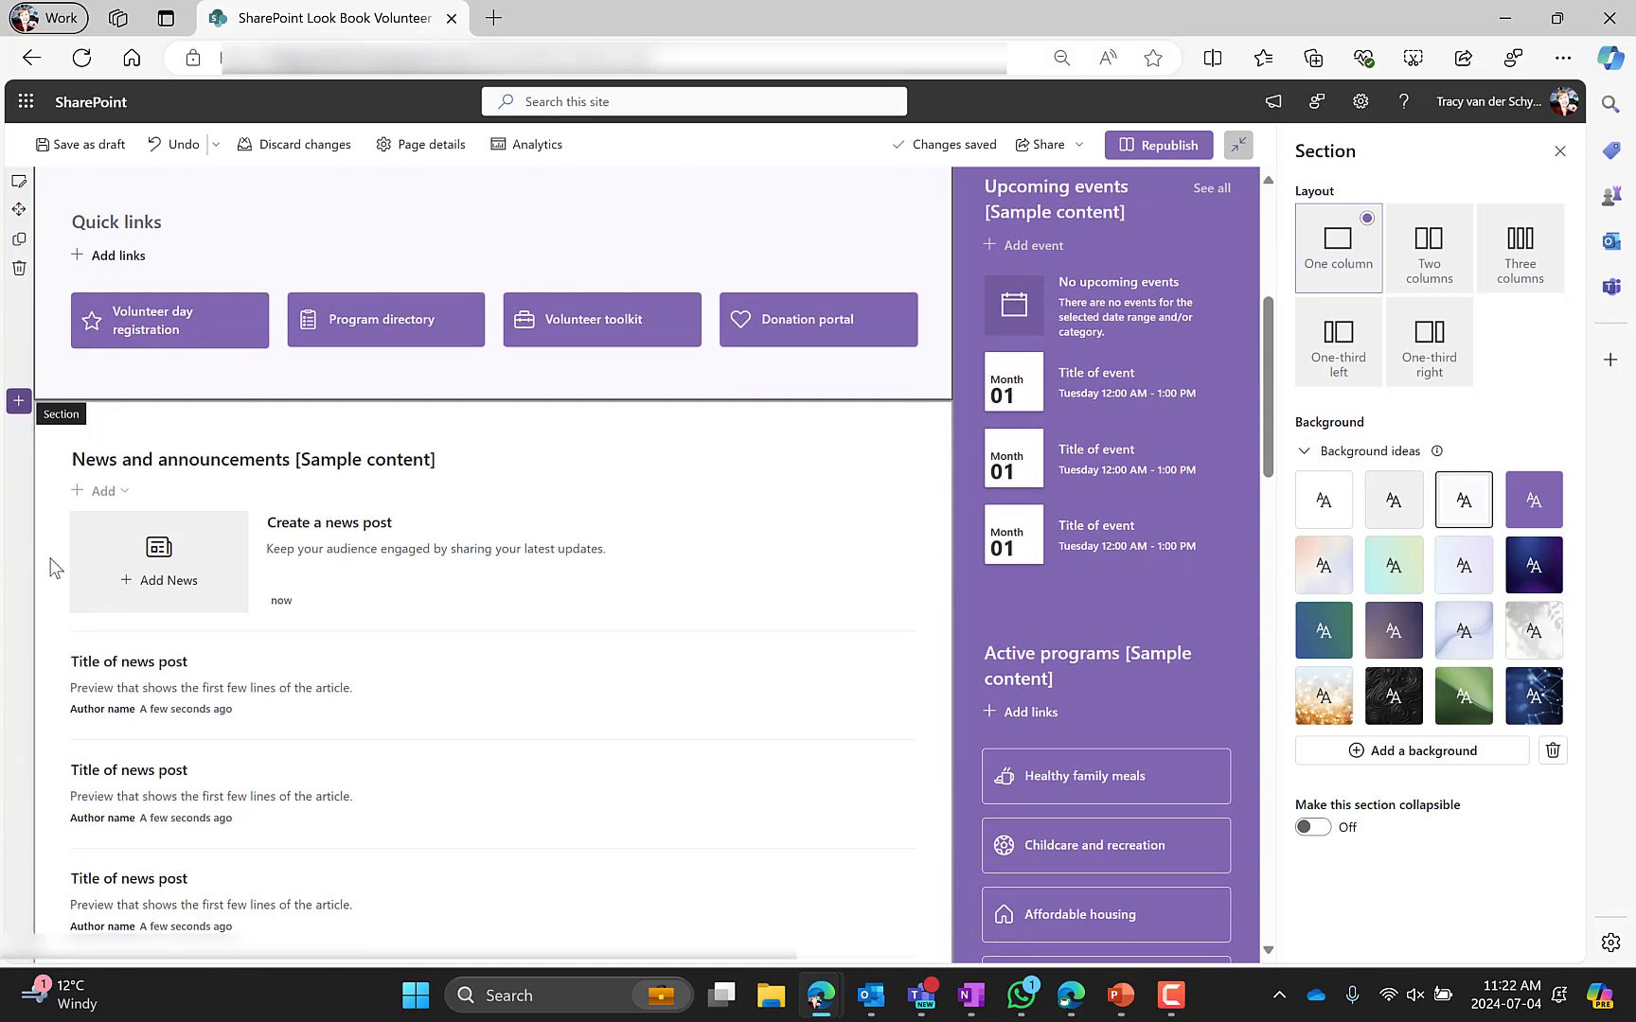
click(54, 568)
scroll(52, 568, down, 6)
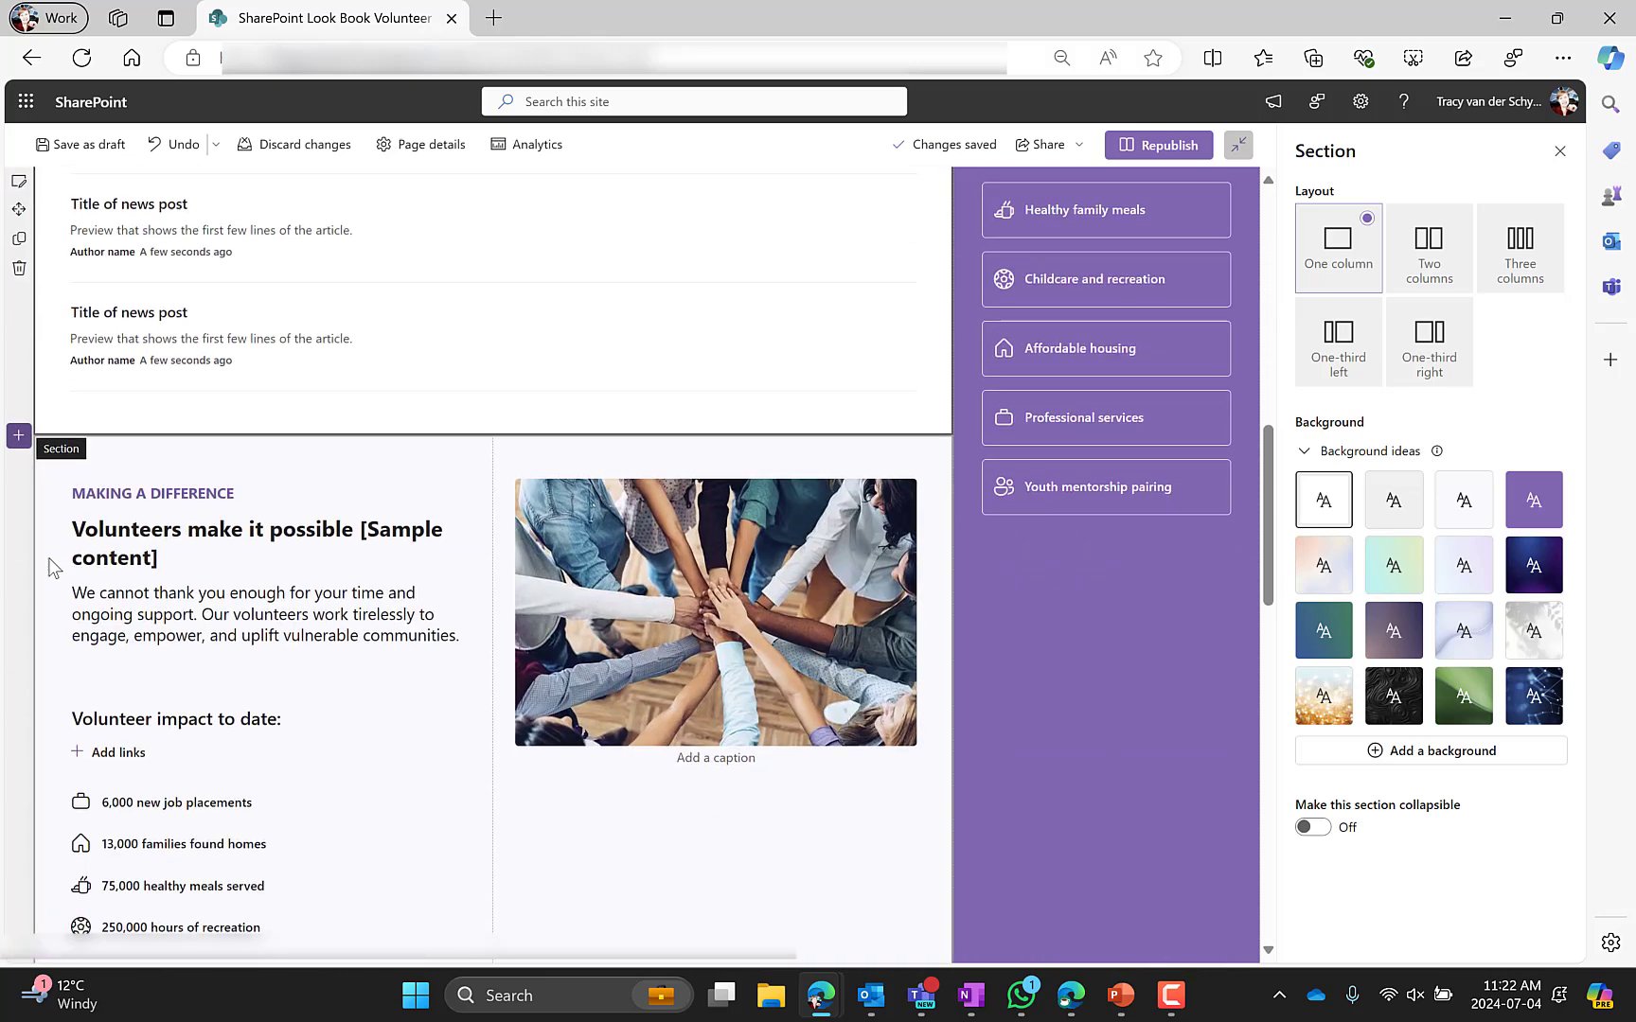
click(53, 568)
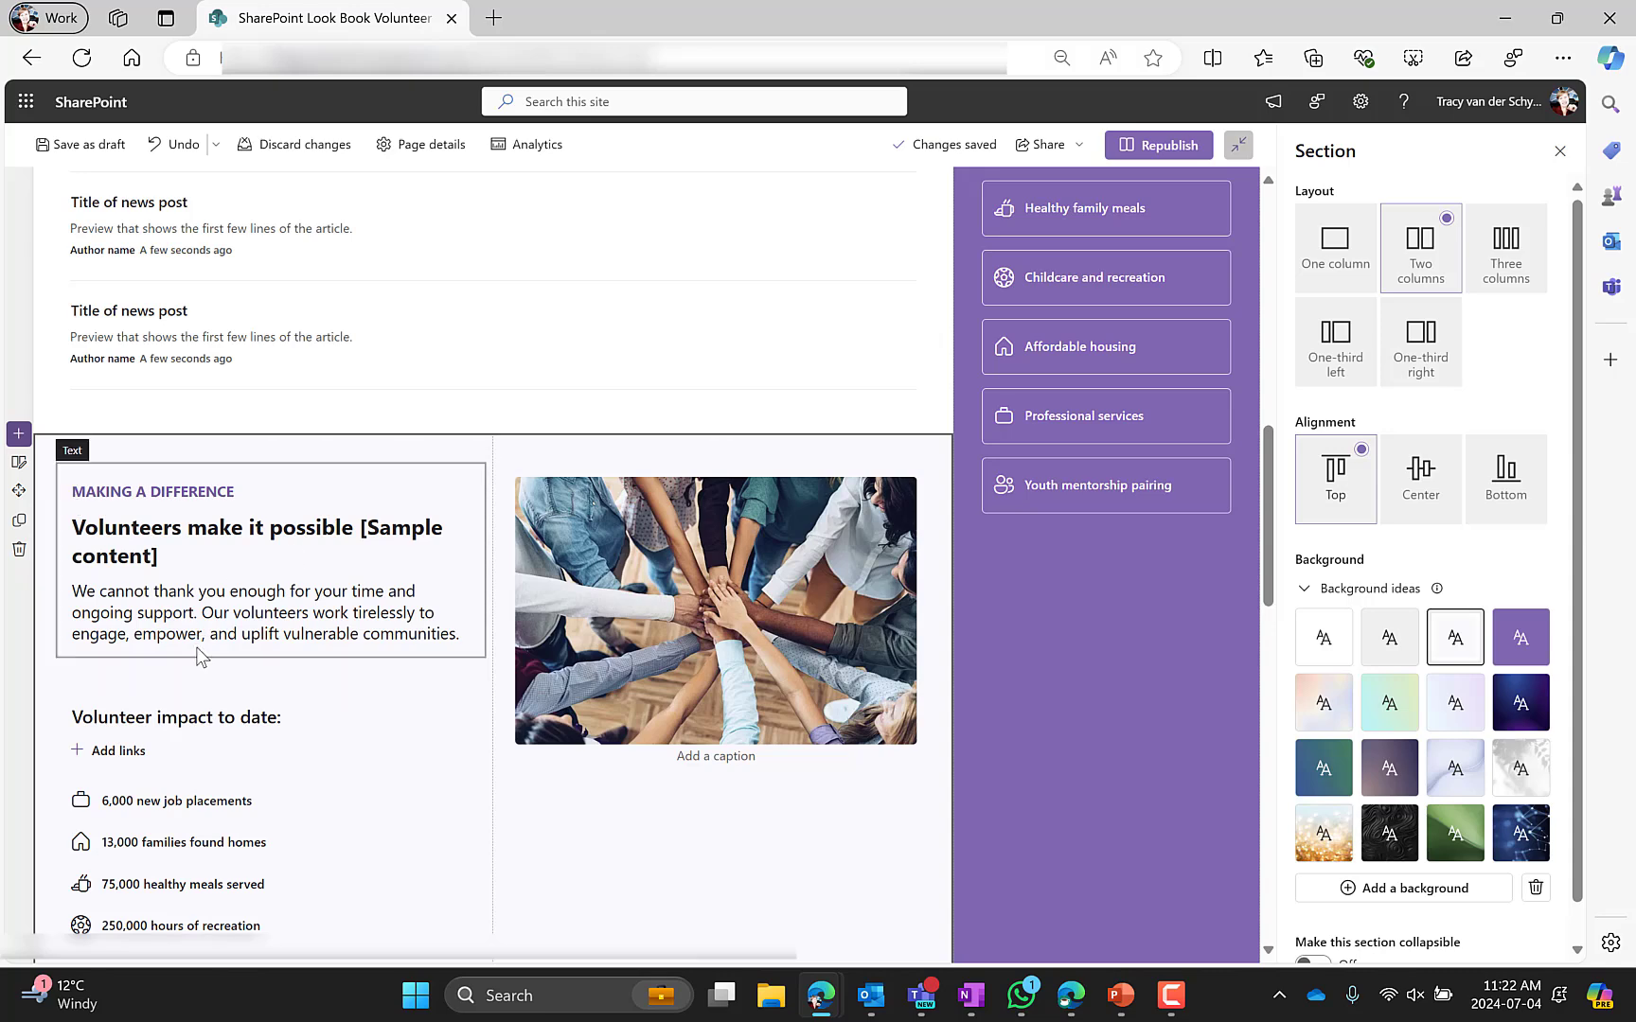
Select the text, Volunteer impact quick links and image web parts in the two-column section to view their settings
scroll(196, 646, down, 1)
scroll(195, 646, down, 1)
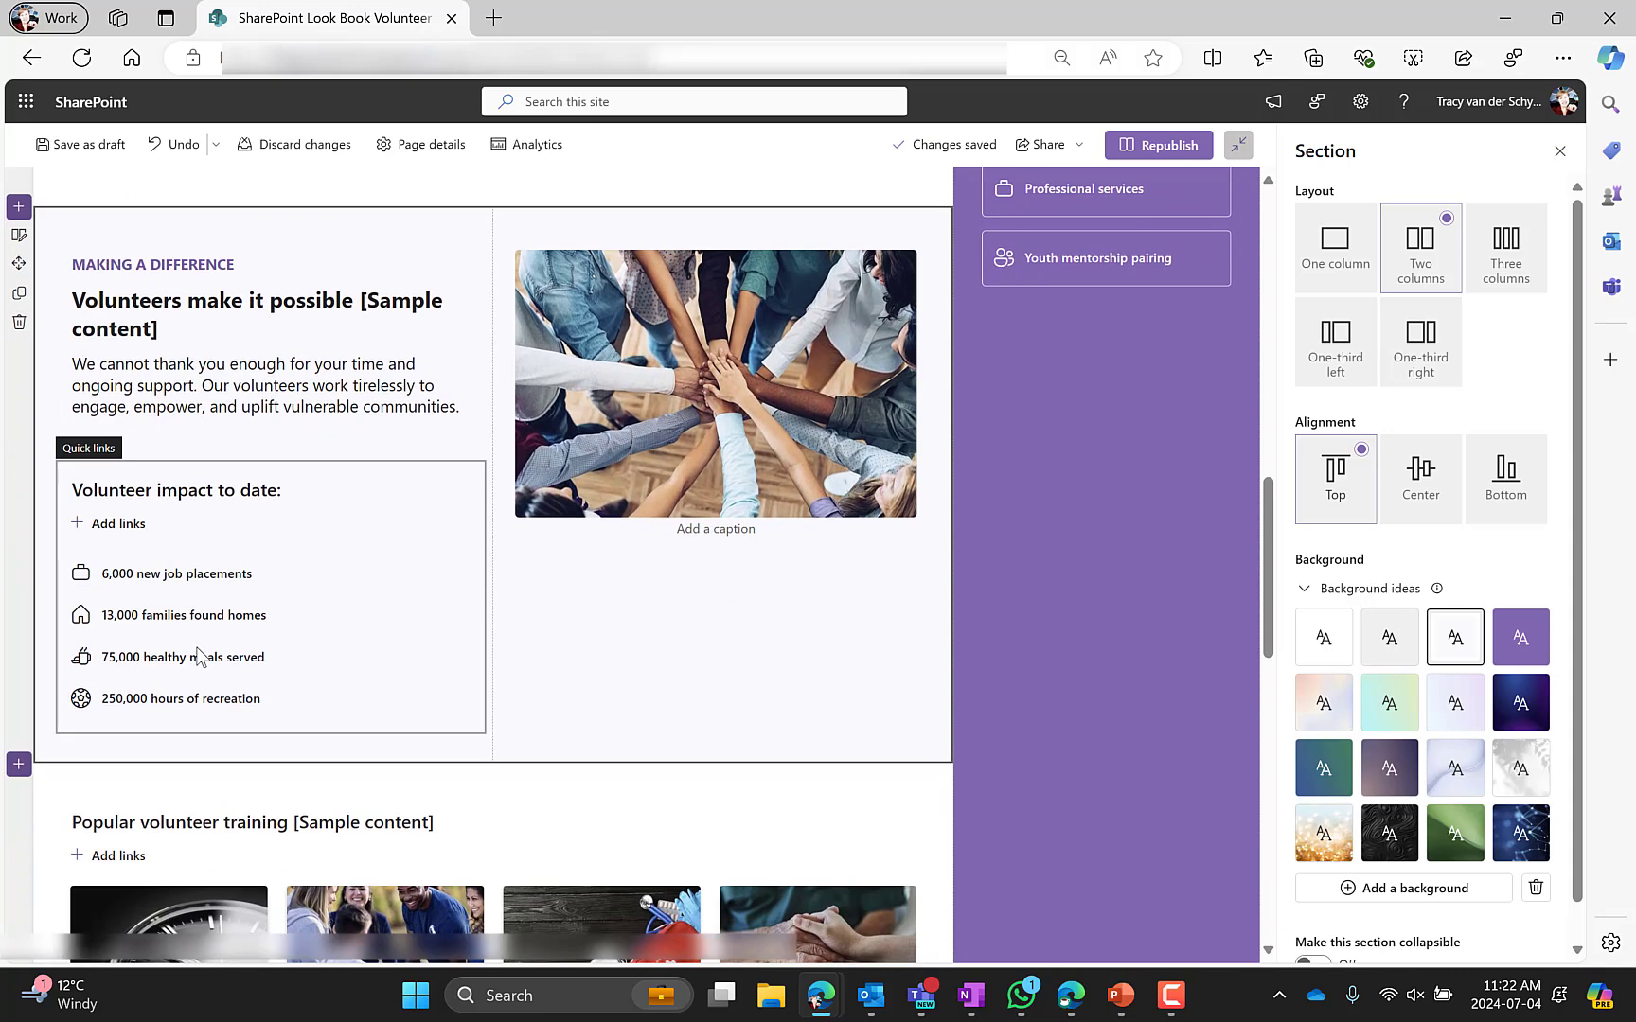
click(269, 385)
click(235, 488)
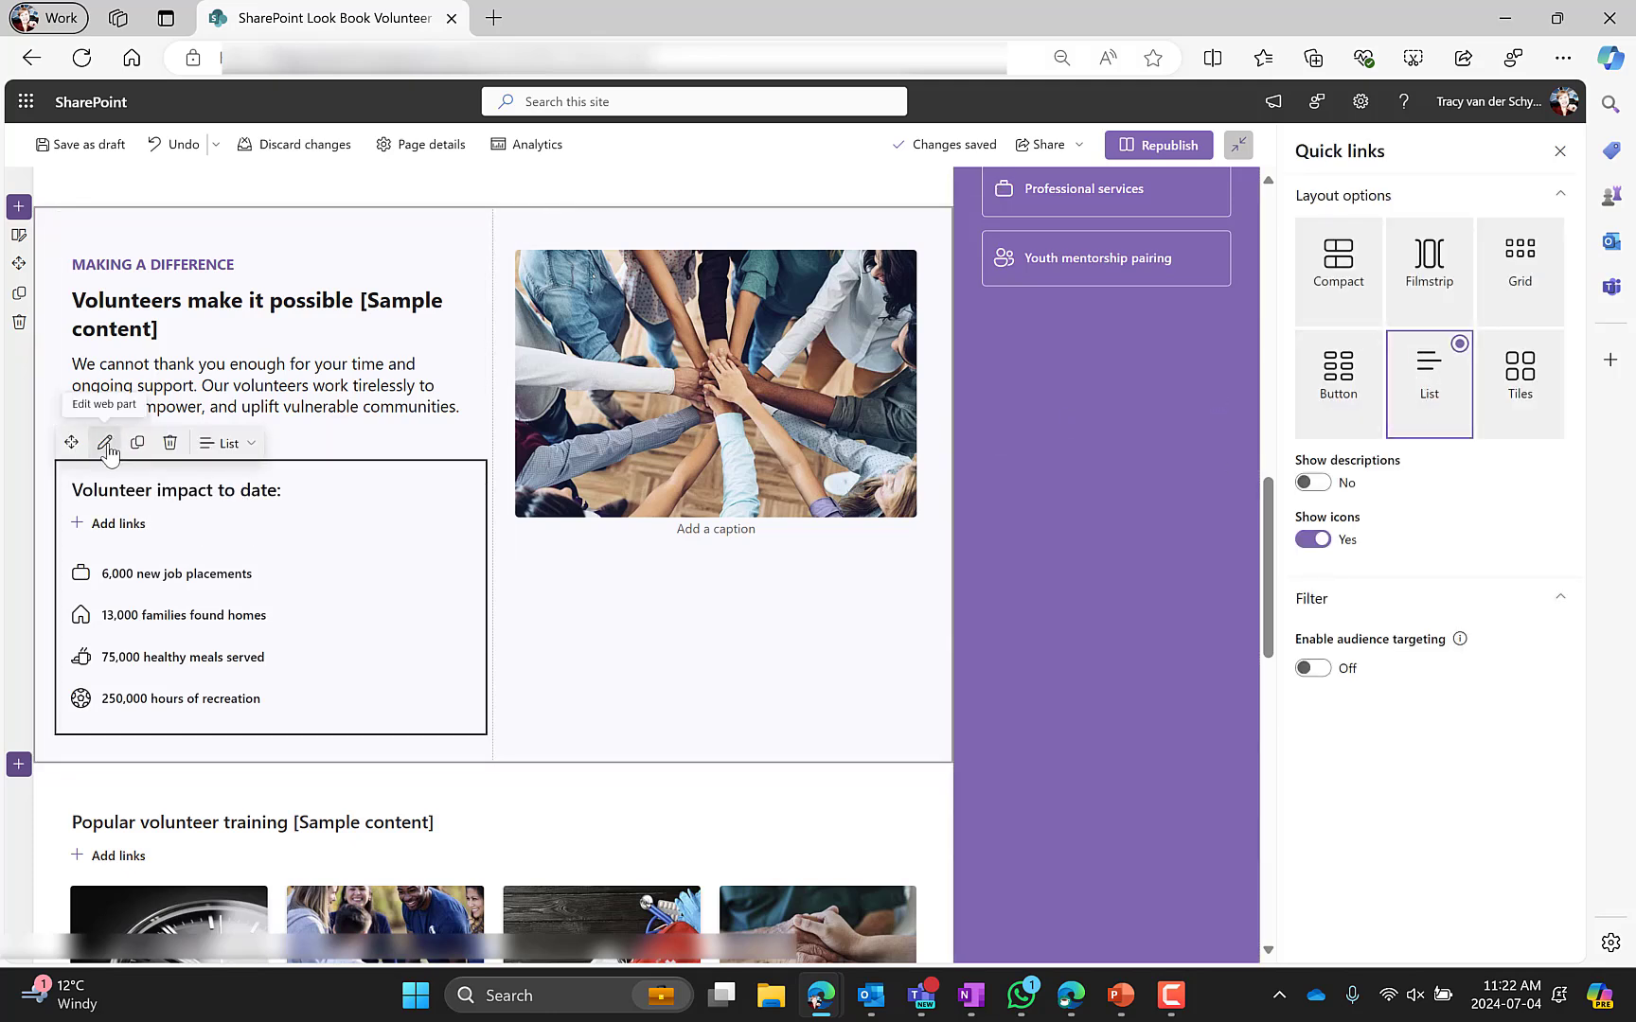
click(626, 396)
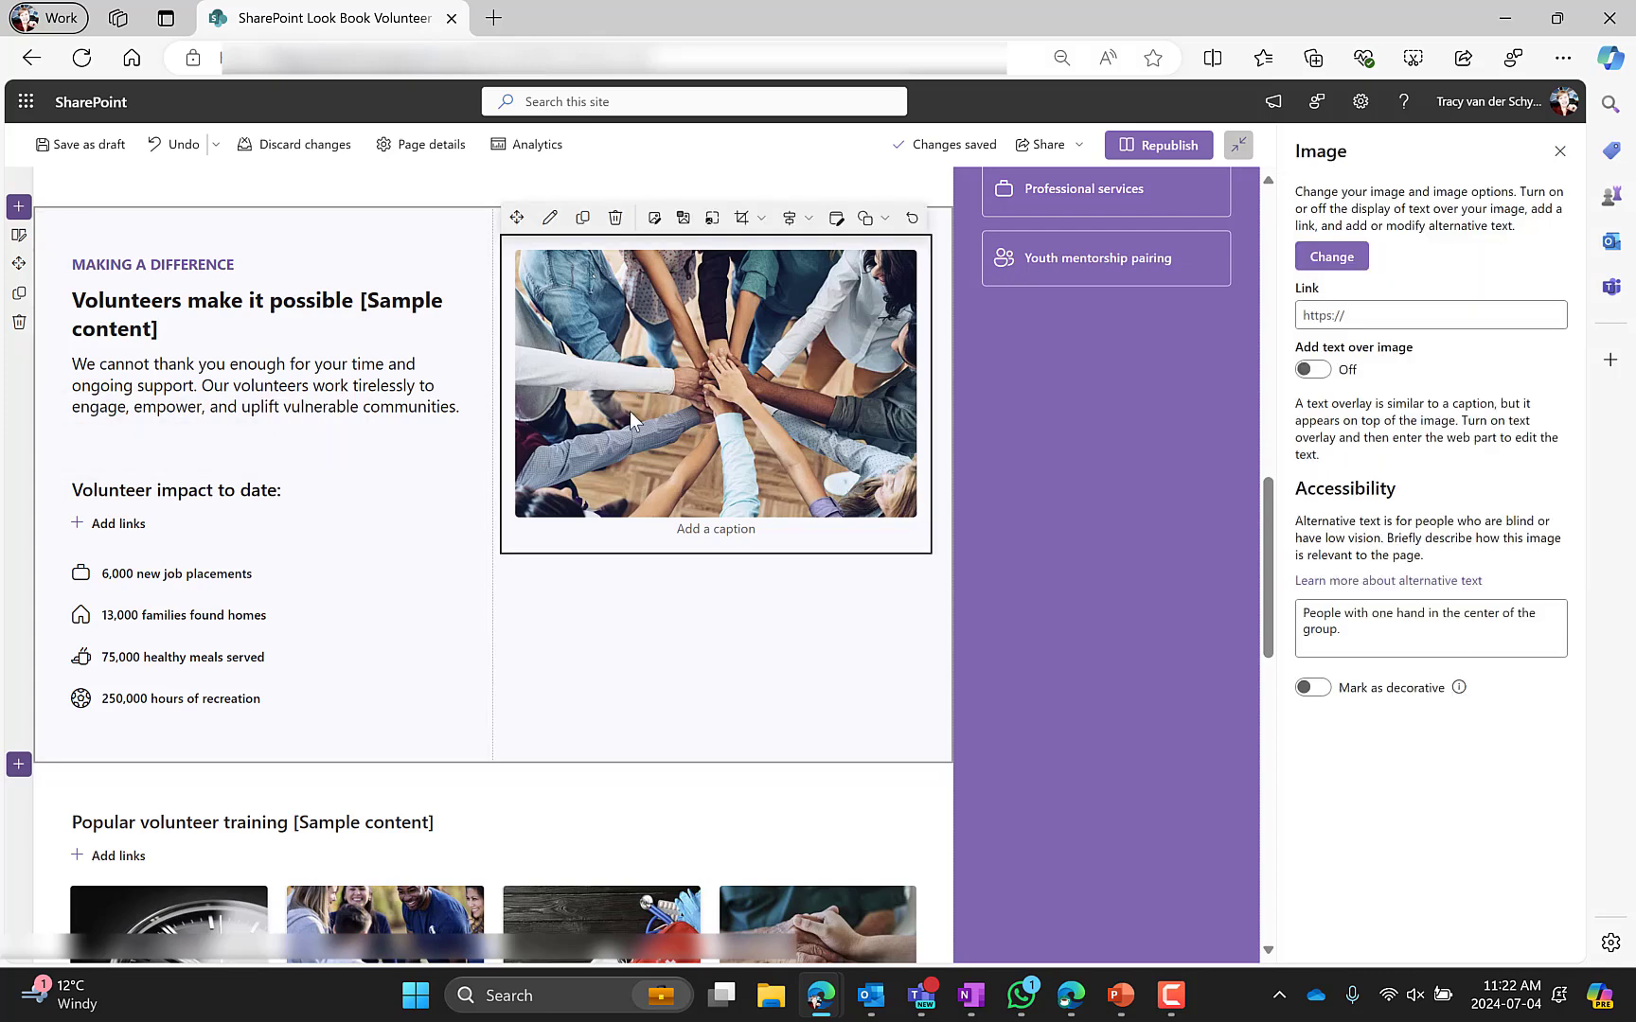
scroll(237, 464, up, 1)
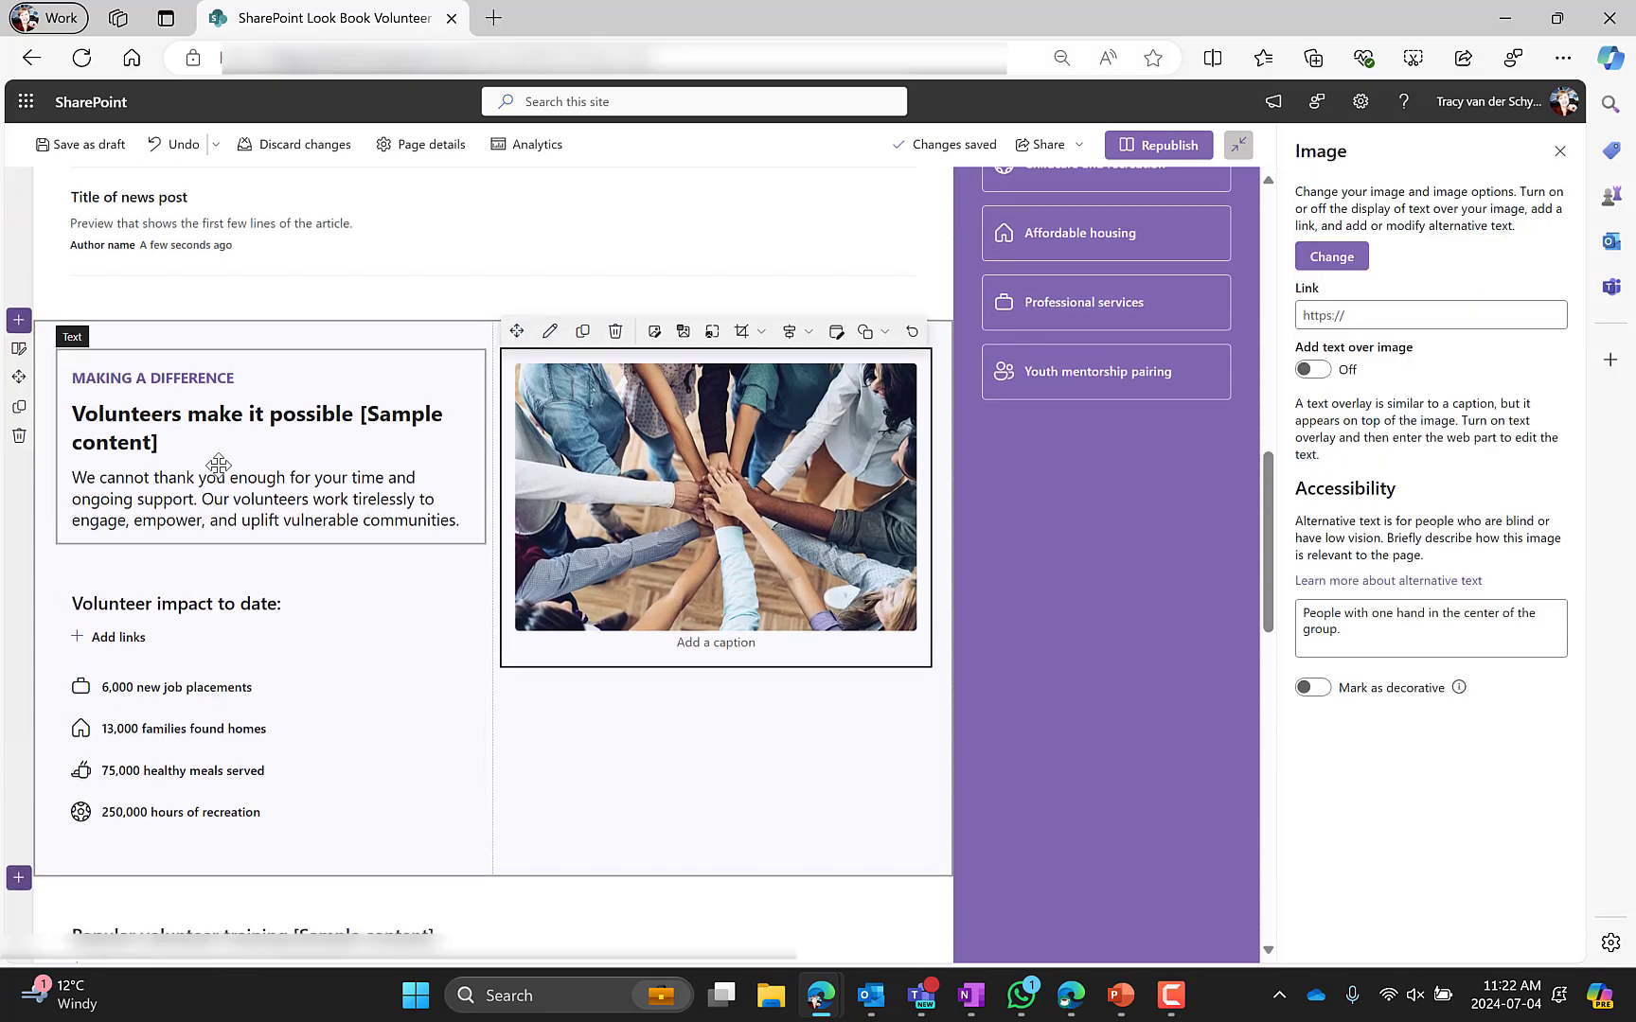
Open the two-column section's settings and try Bottom alignment before restoring Top alignment
click(50, 393)
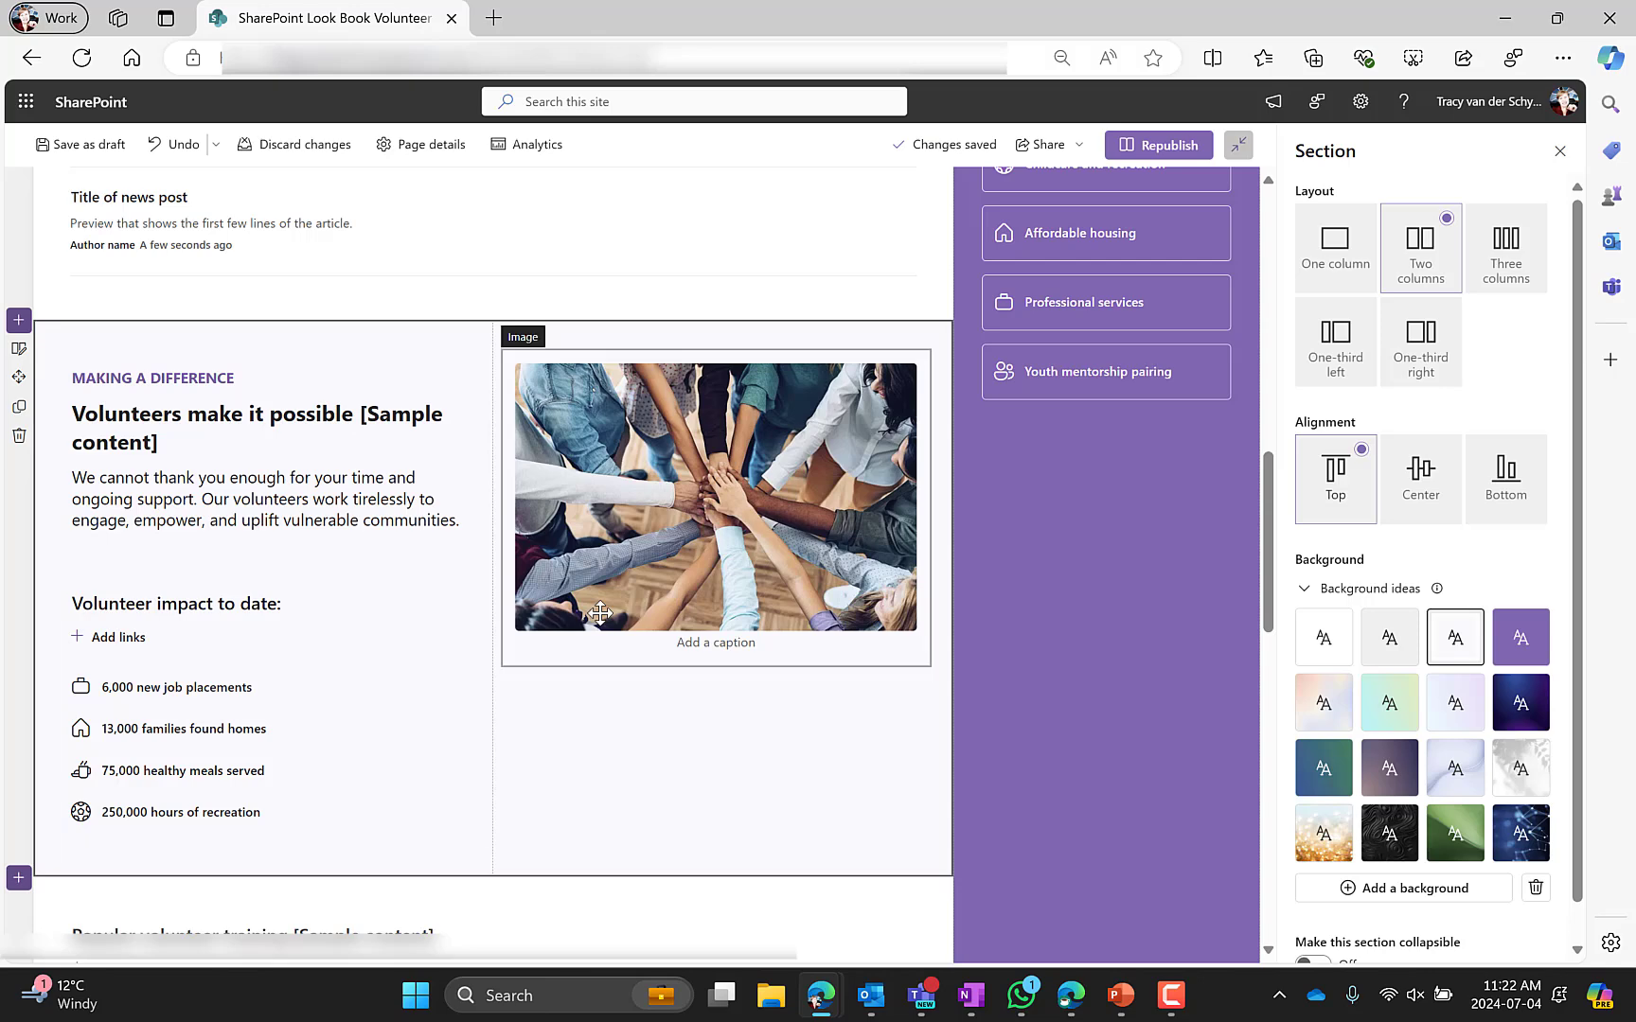
click(716, 497)
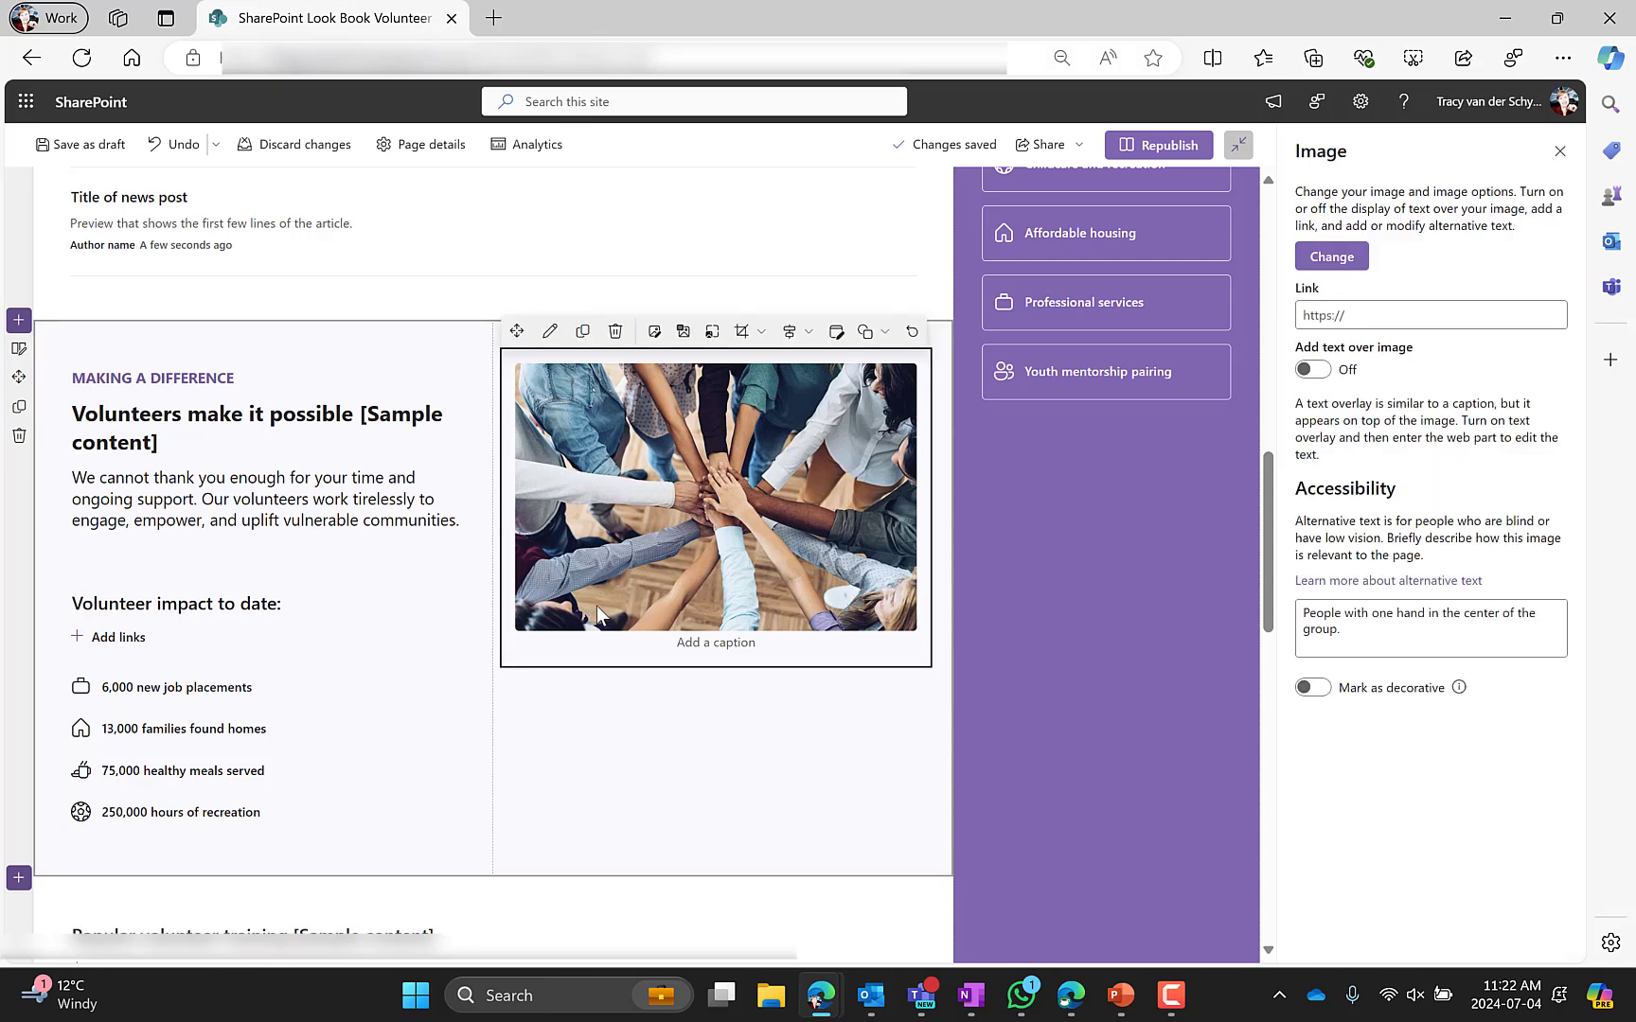
click(17, 350)
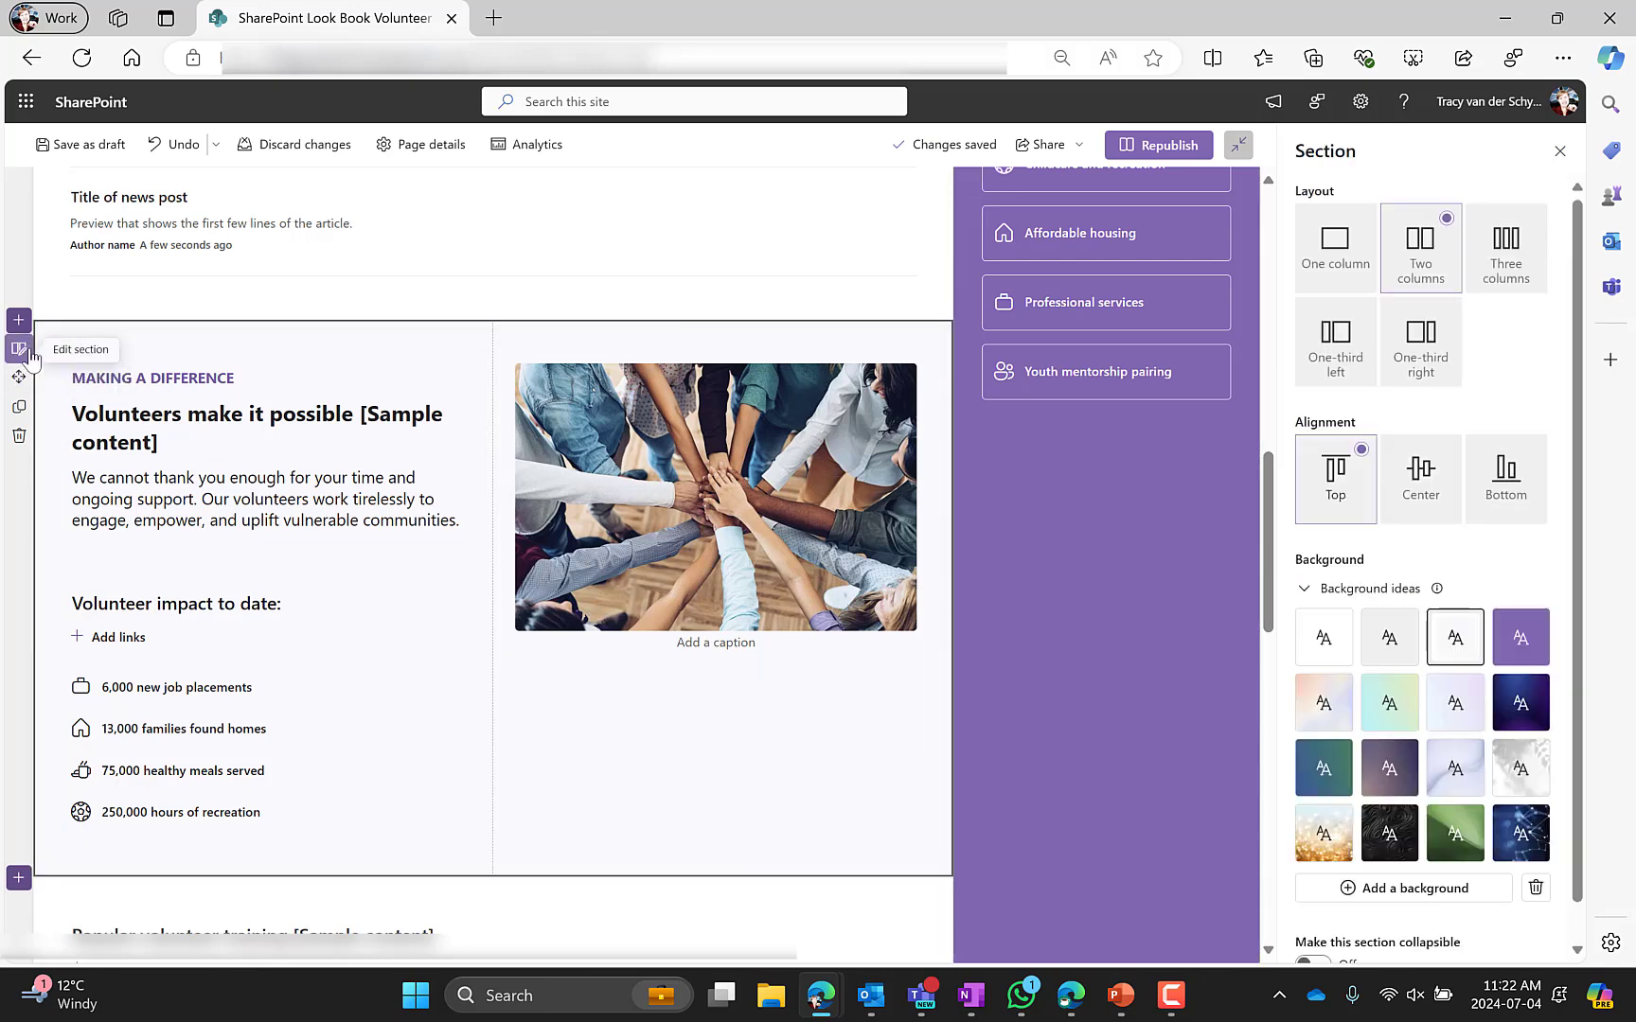
click(1504, 476)
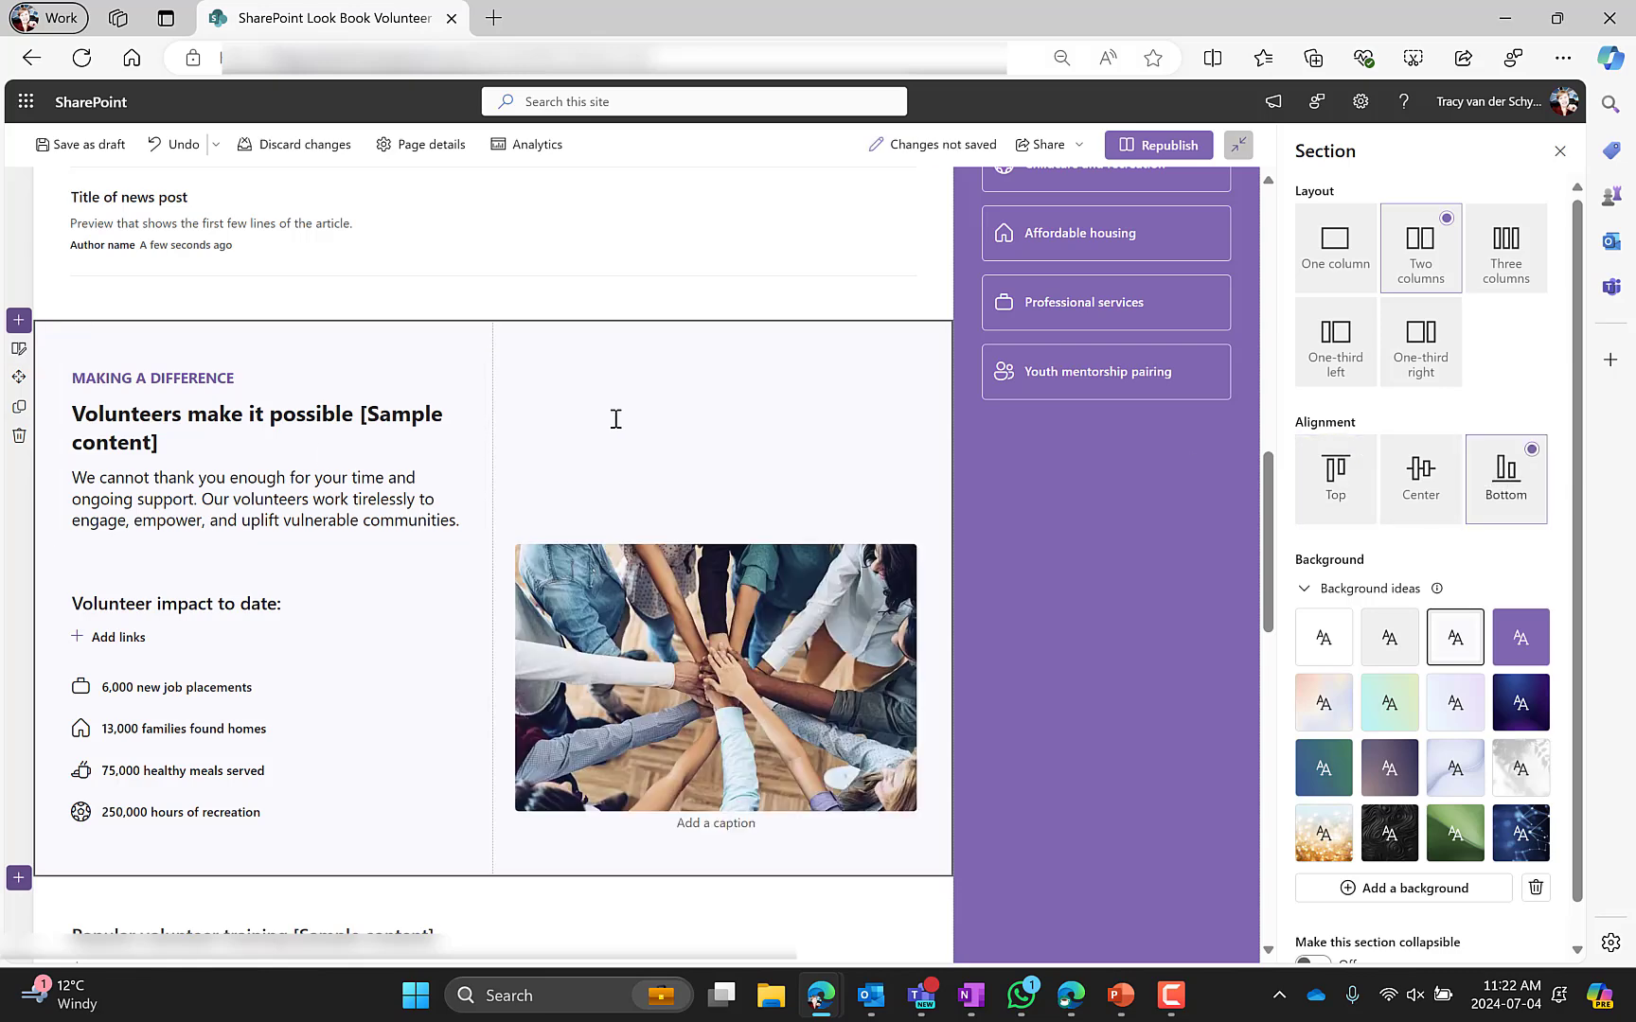
click(1337, 478)
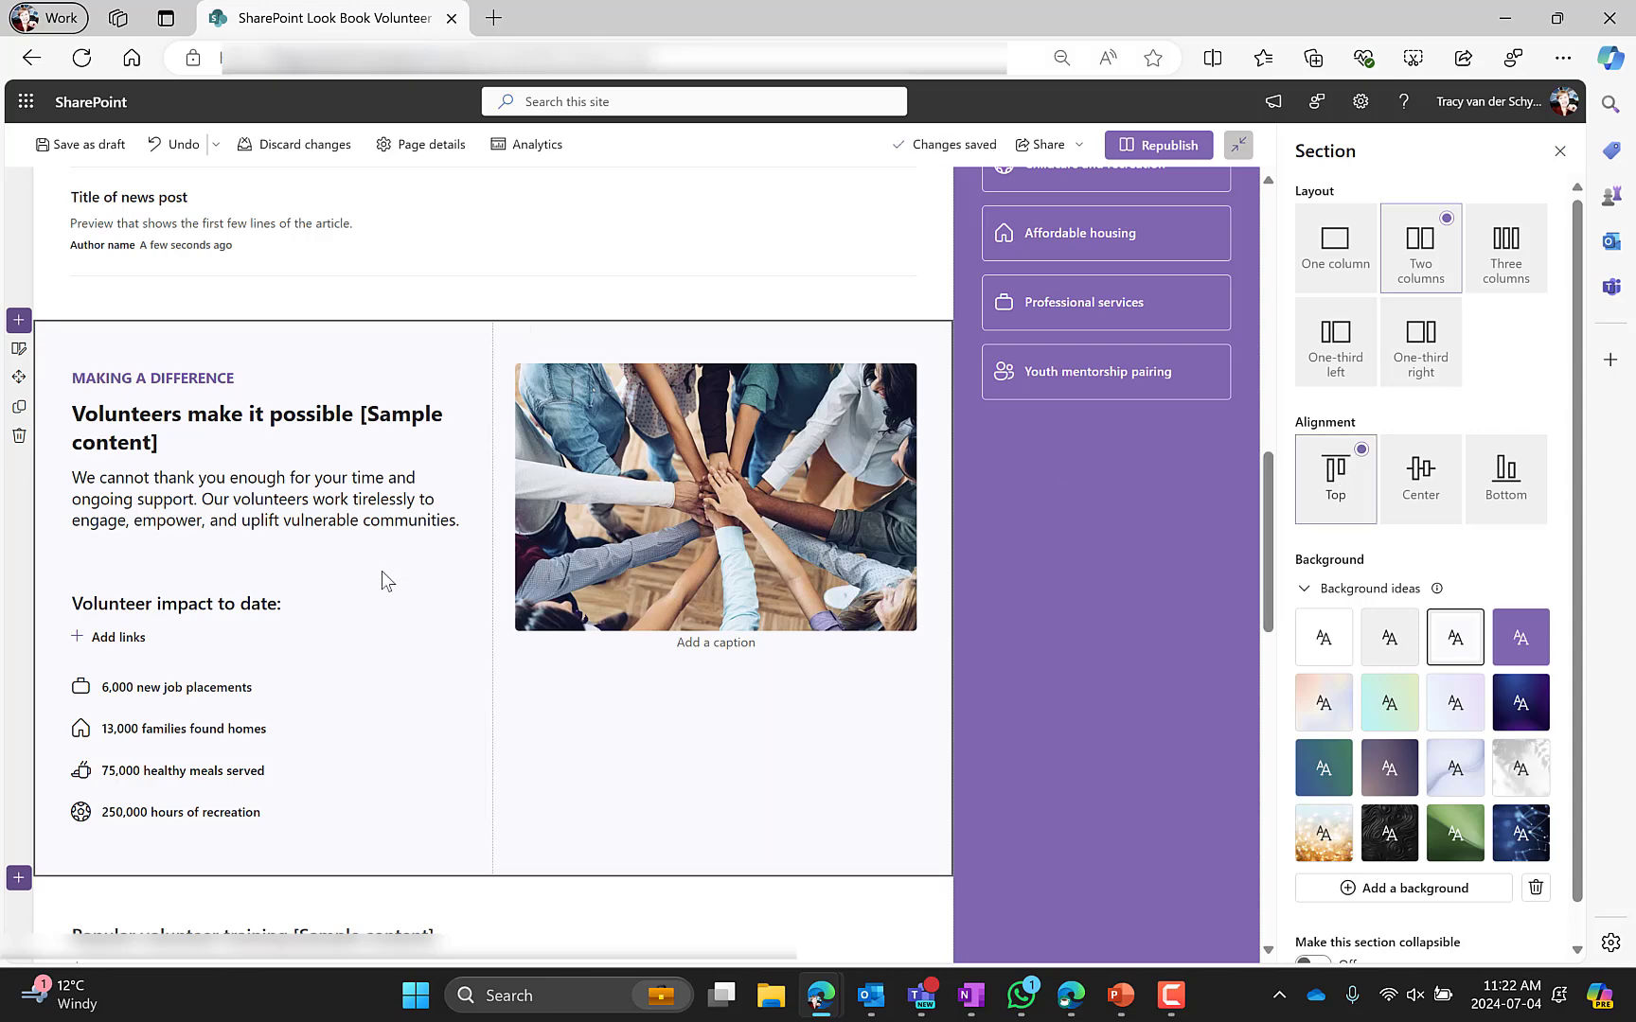
Reselect the image and text web parts in the two-column section to compare their settings
click(631, 540)
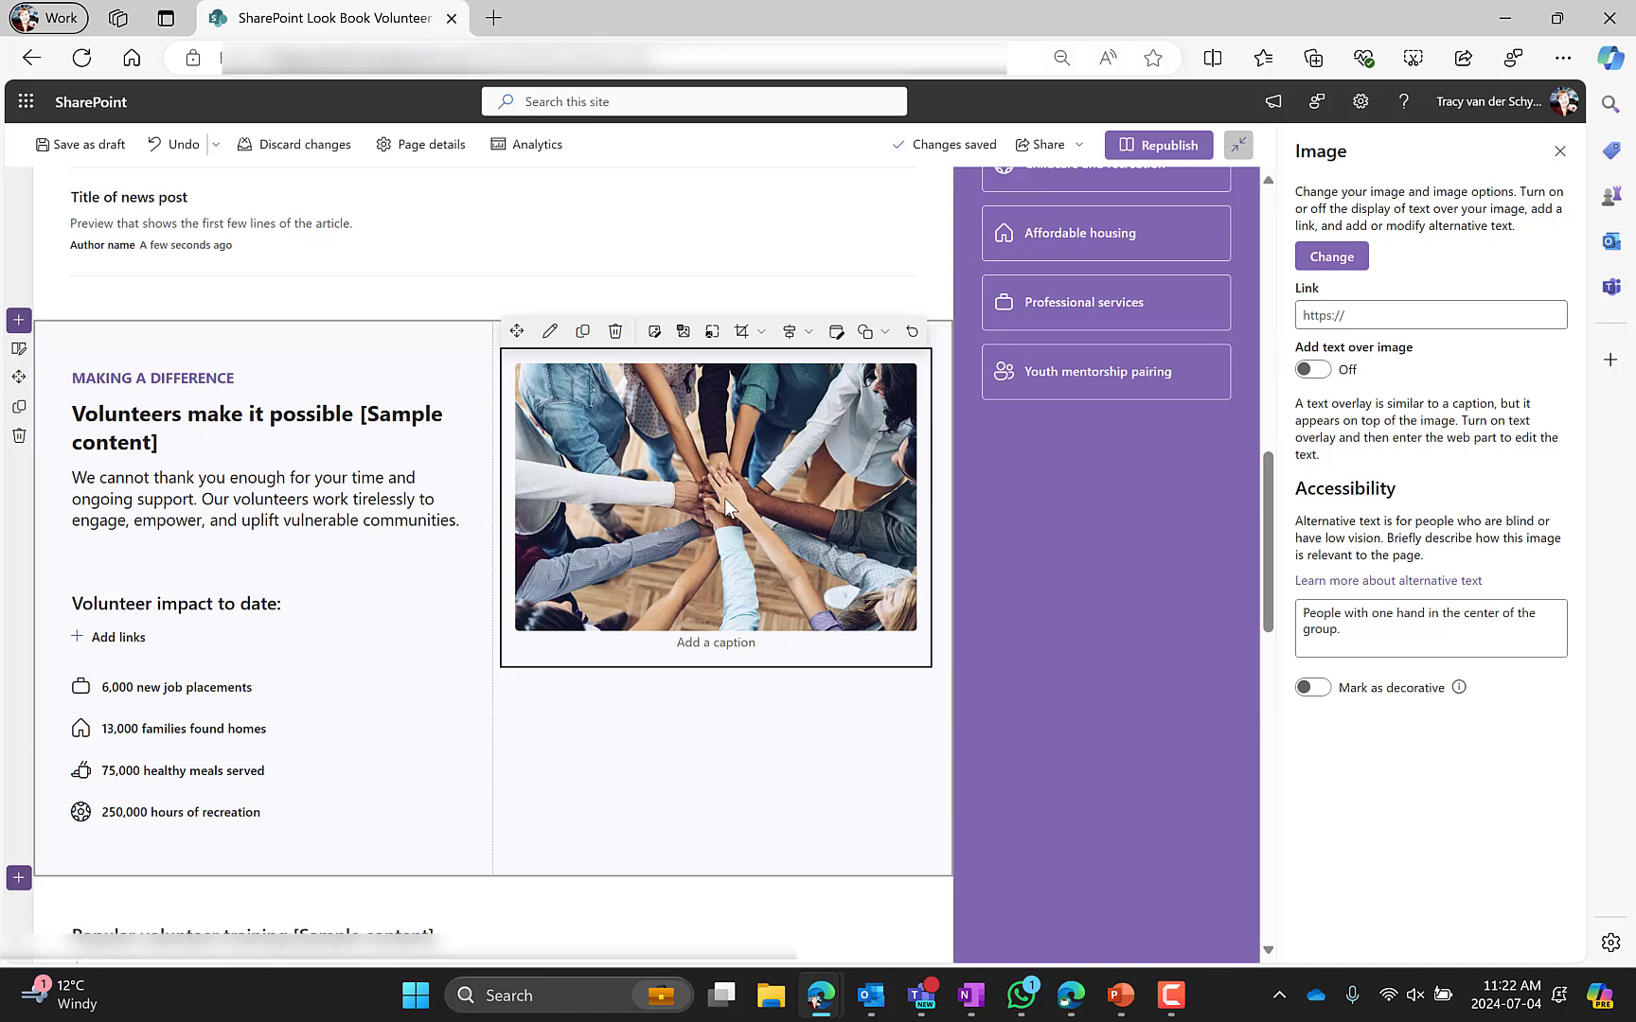
click(270, 428)
click(274, 614)
click(773, 545)
scroll(252, 602, down, 6)
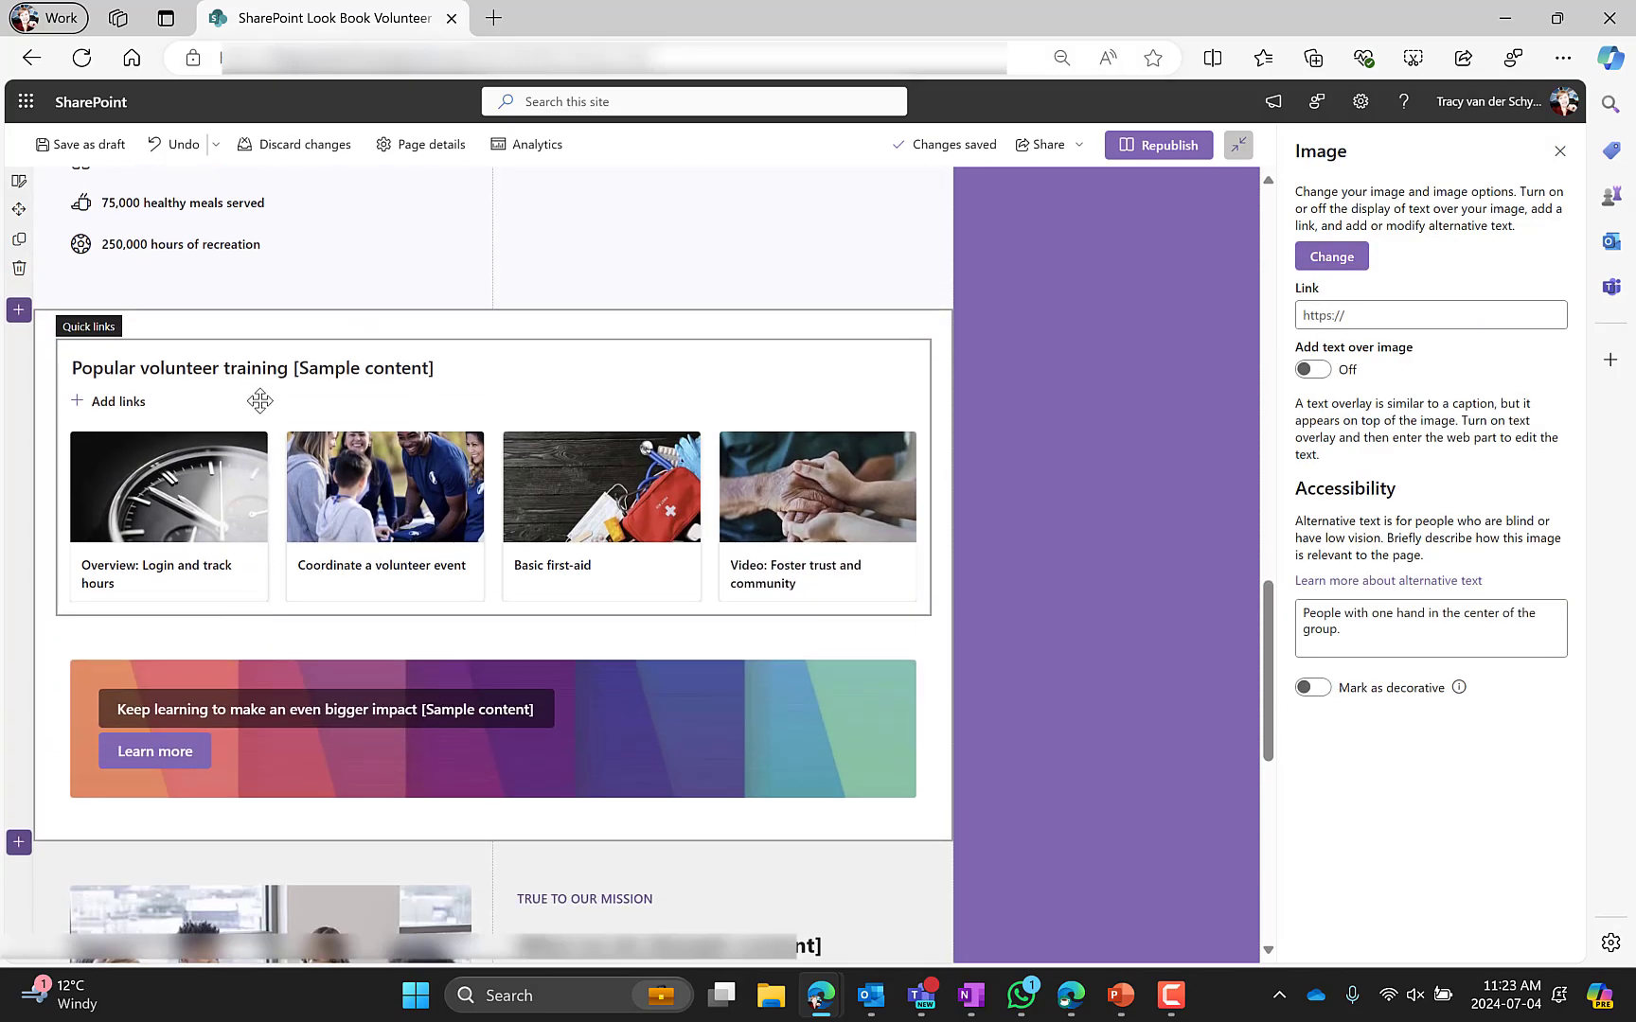
Open the Popular volunteer training quick links settings and the Coordinate a volunteer event link's options
click(260, 401)
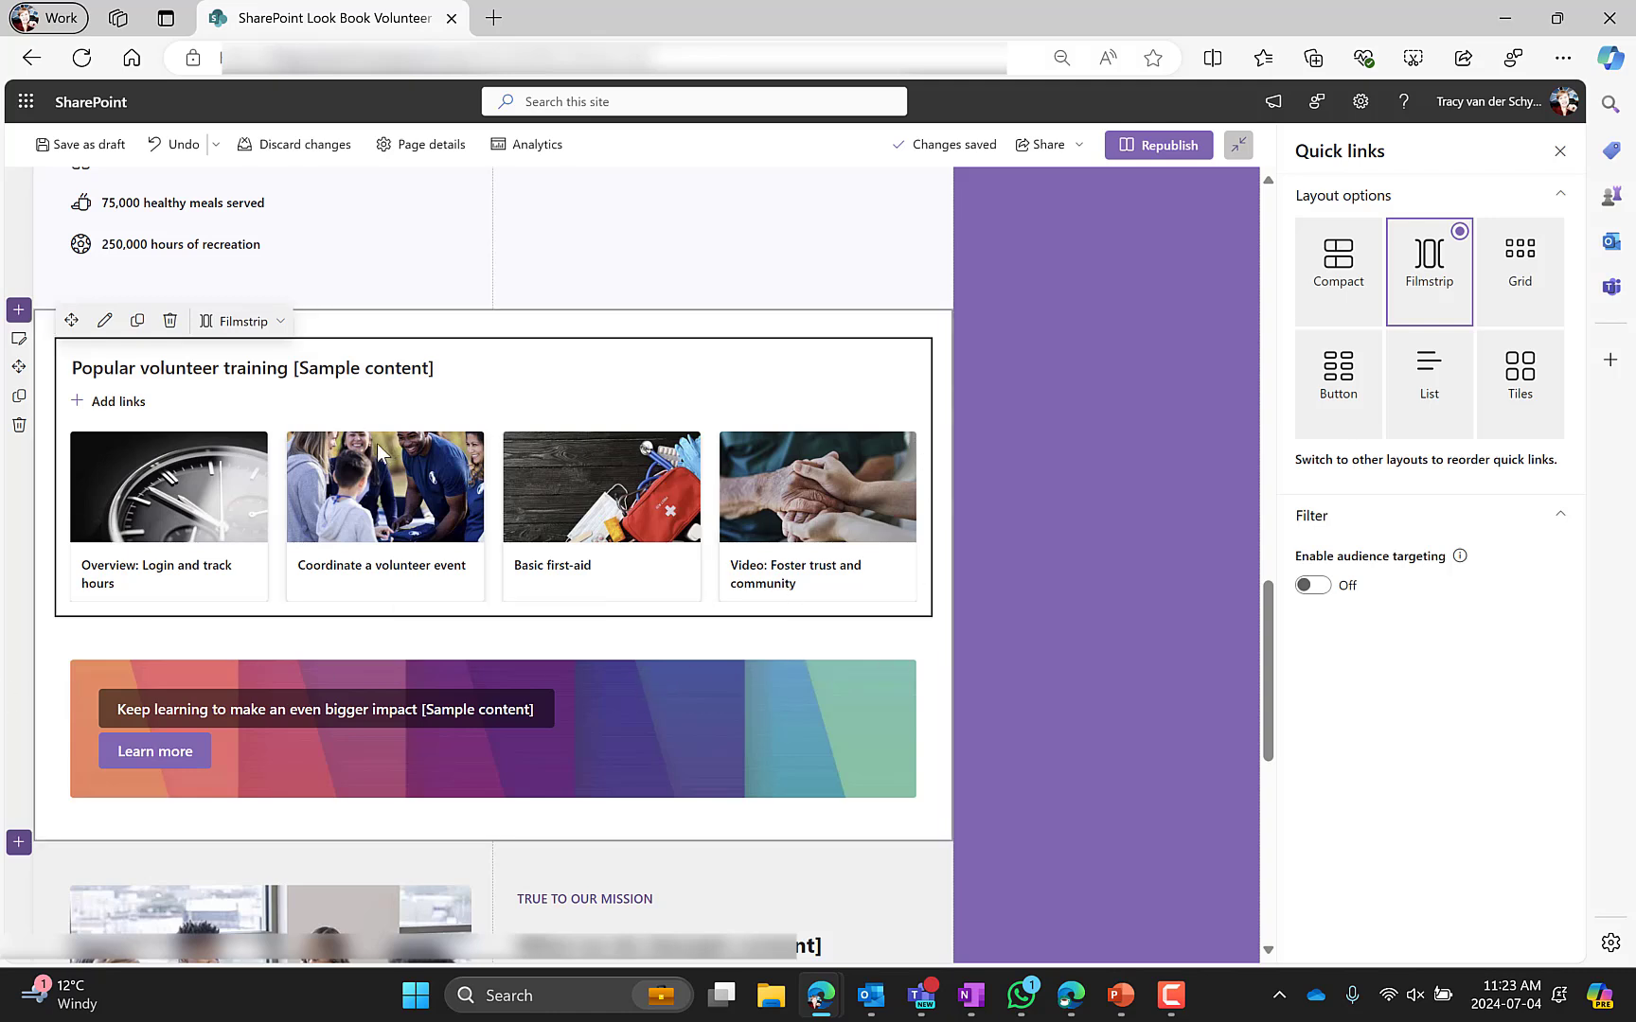
click(431, 580)
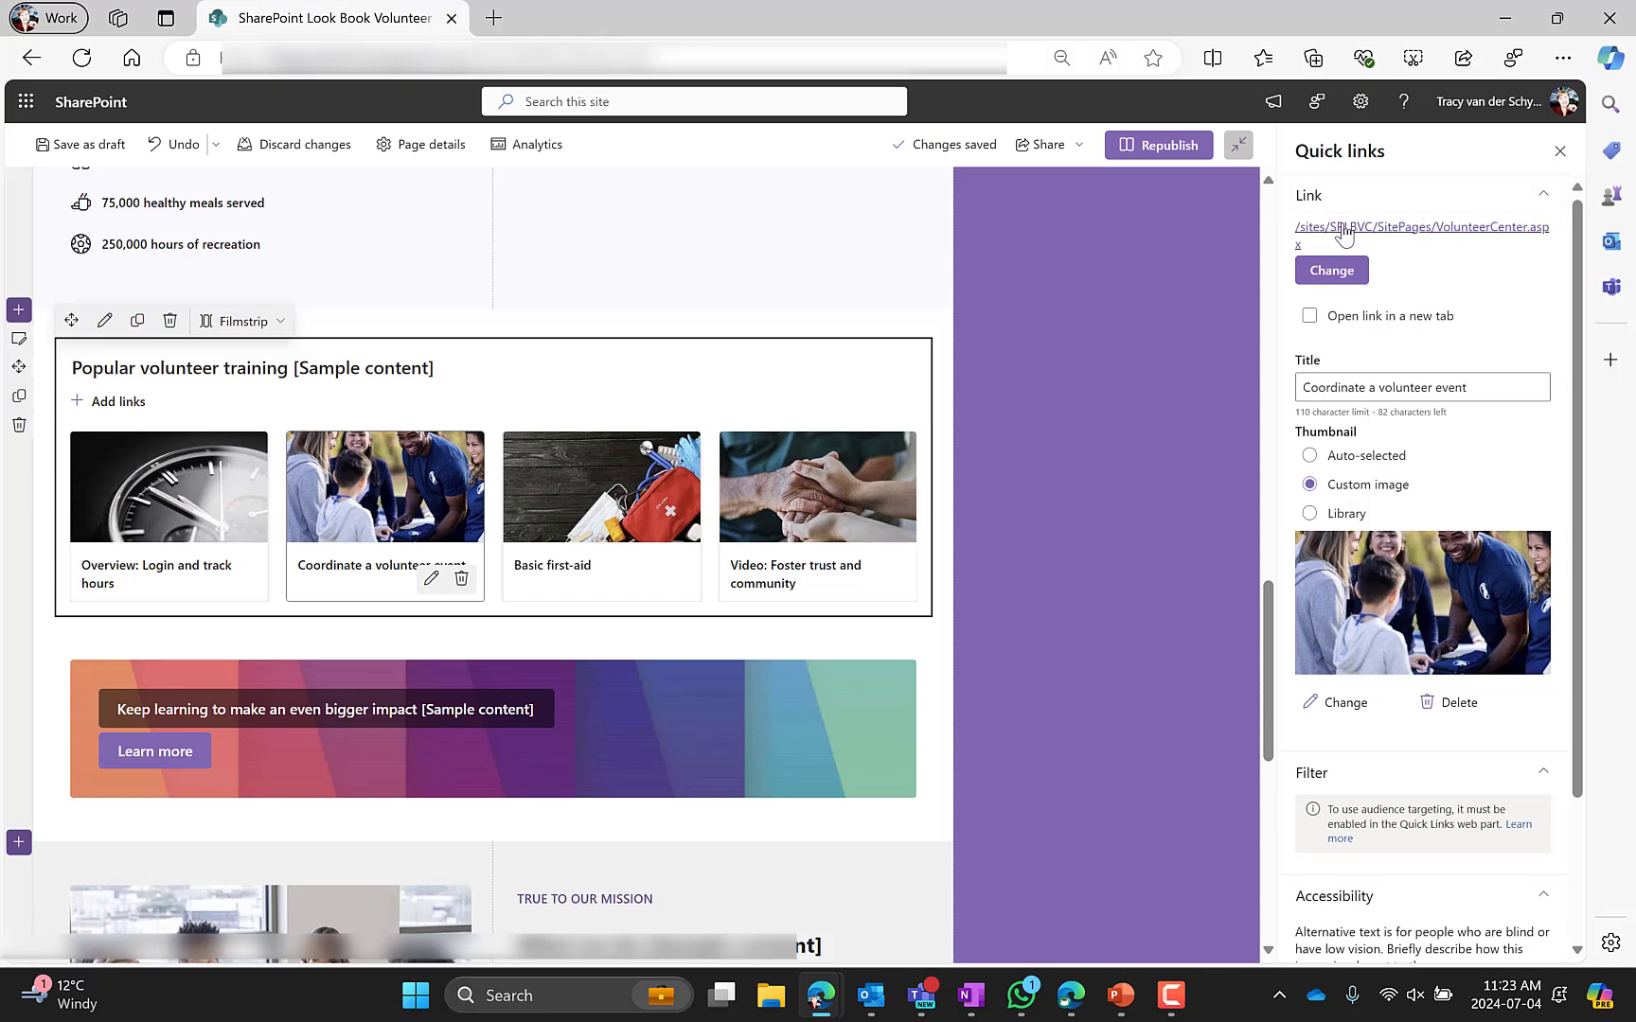
scroll(1420, 530, down, 1)
scroll(387, 671, down, 2)
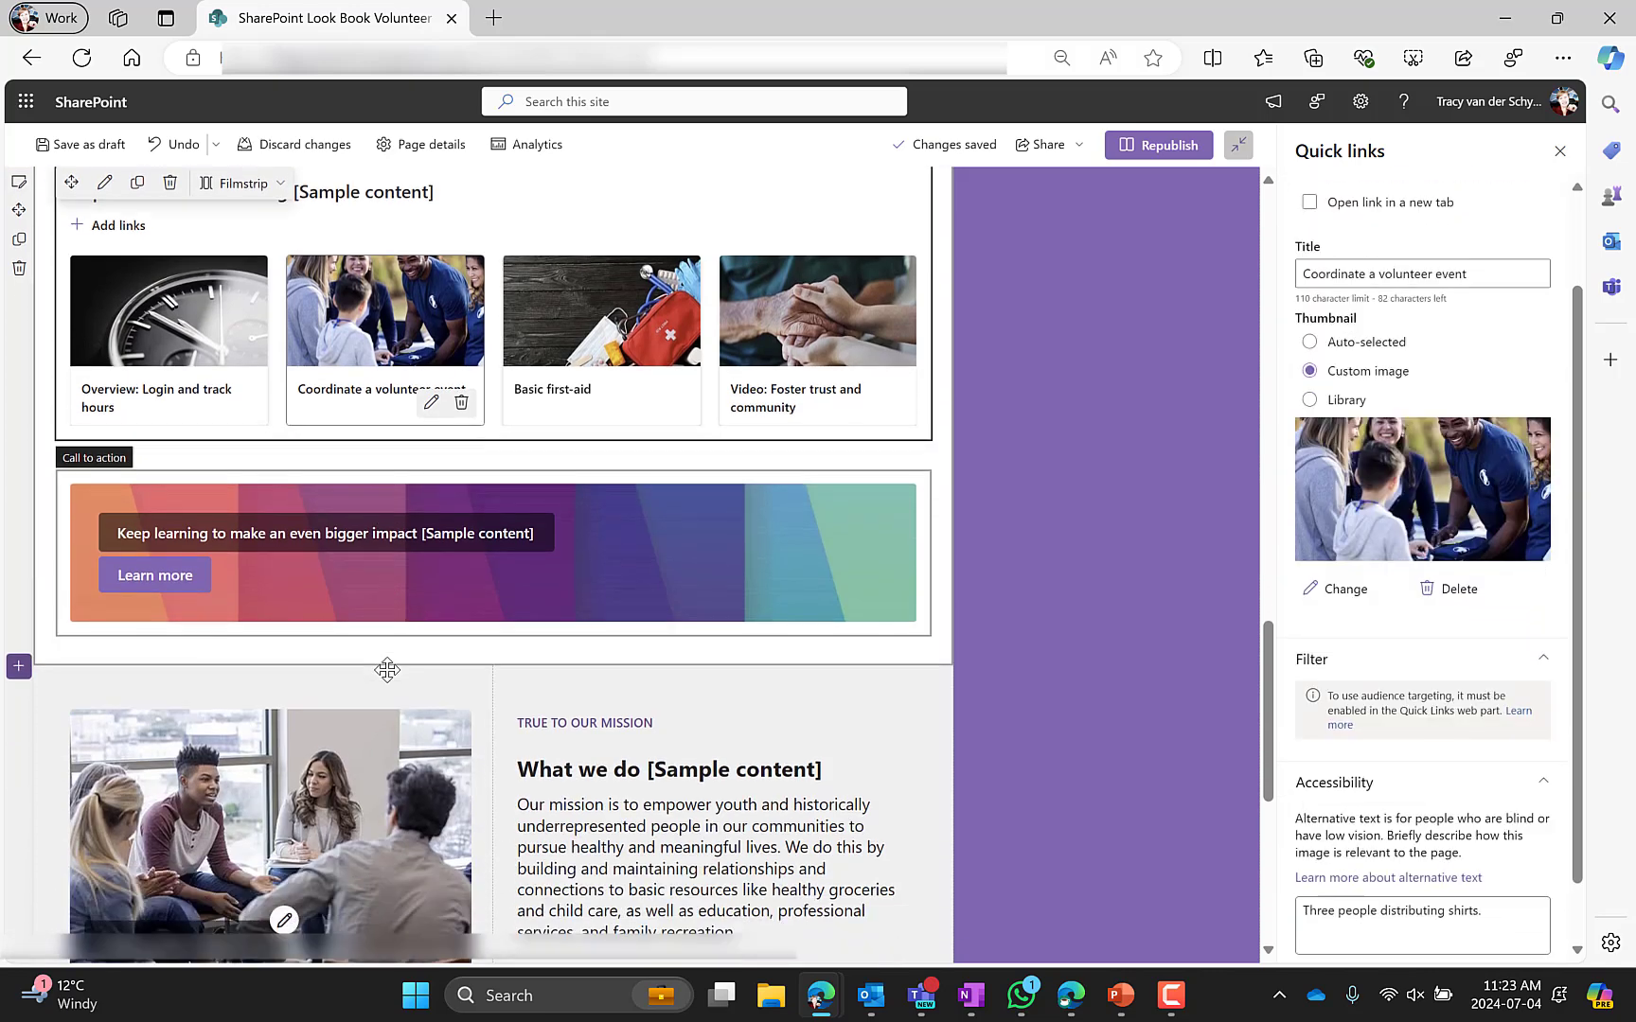
Open the call-to-action web part settings and its section's layout and background options
click(405, 535)
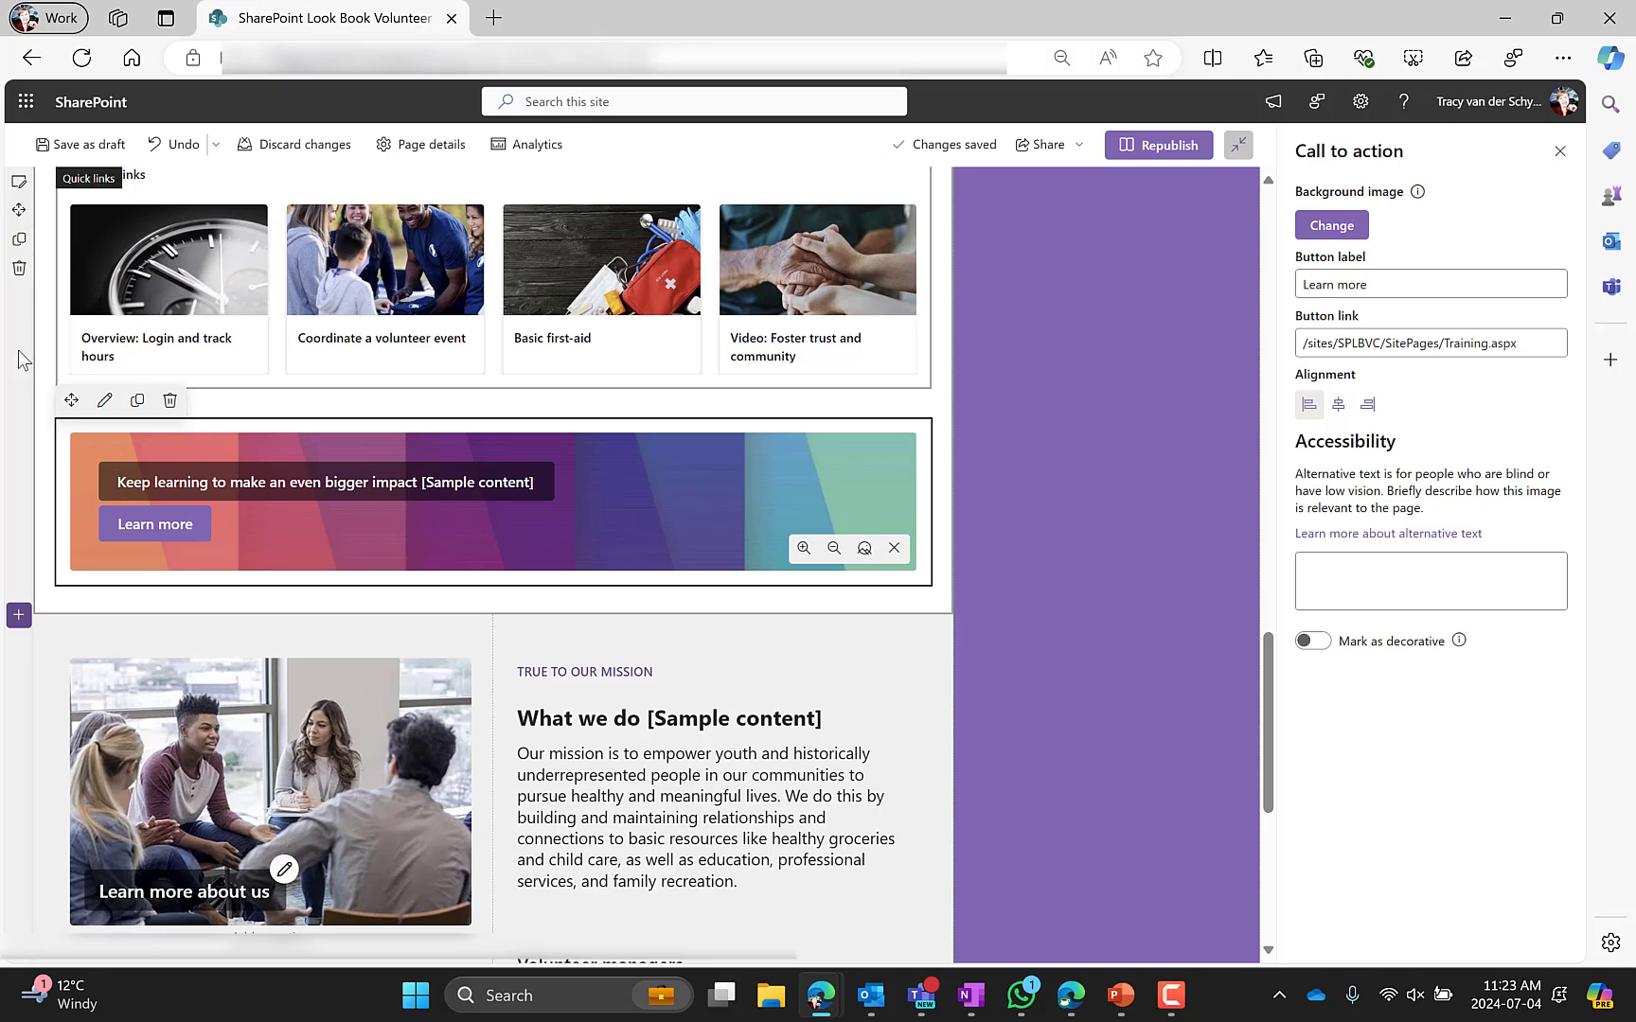
click(45, 368)
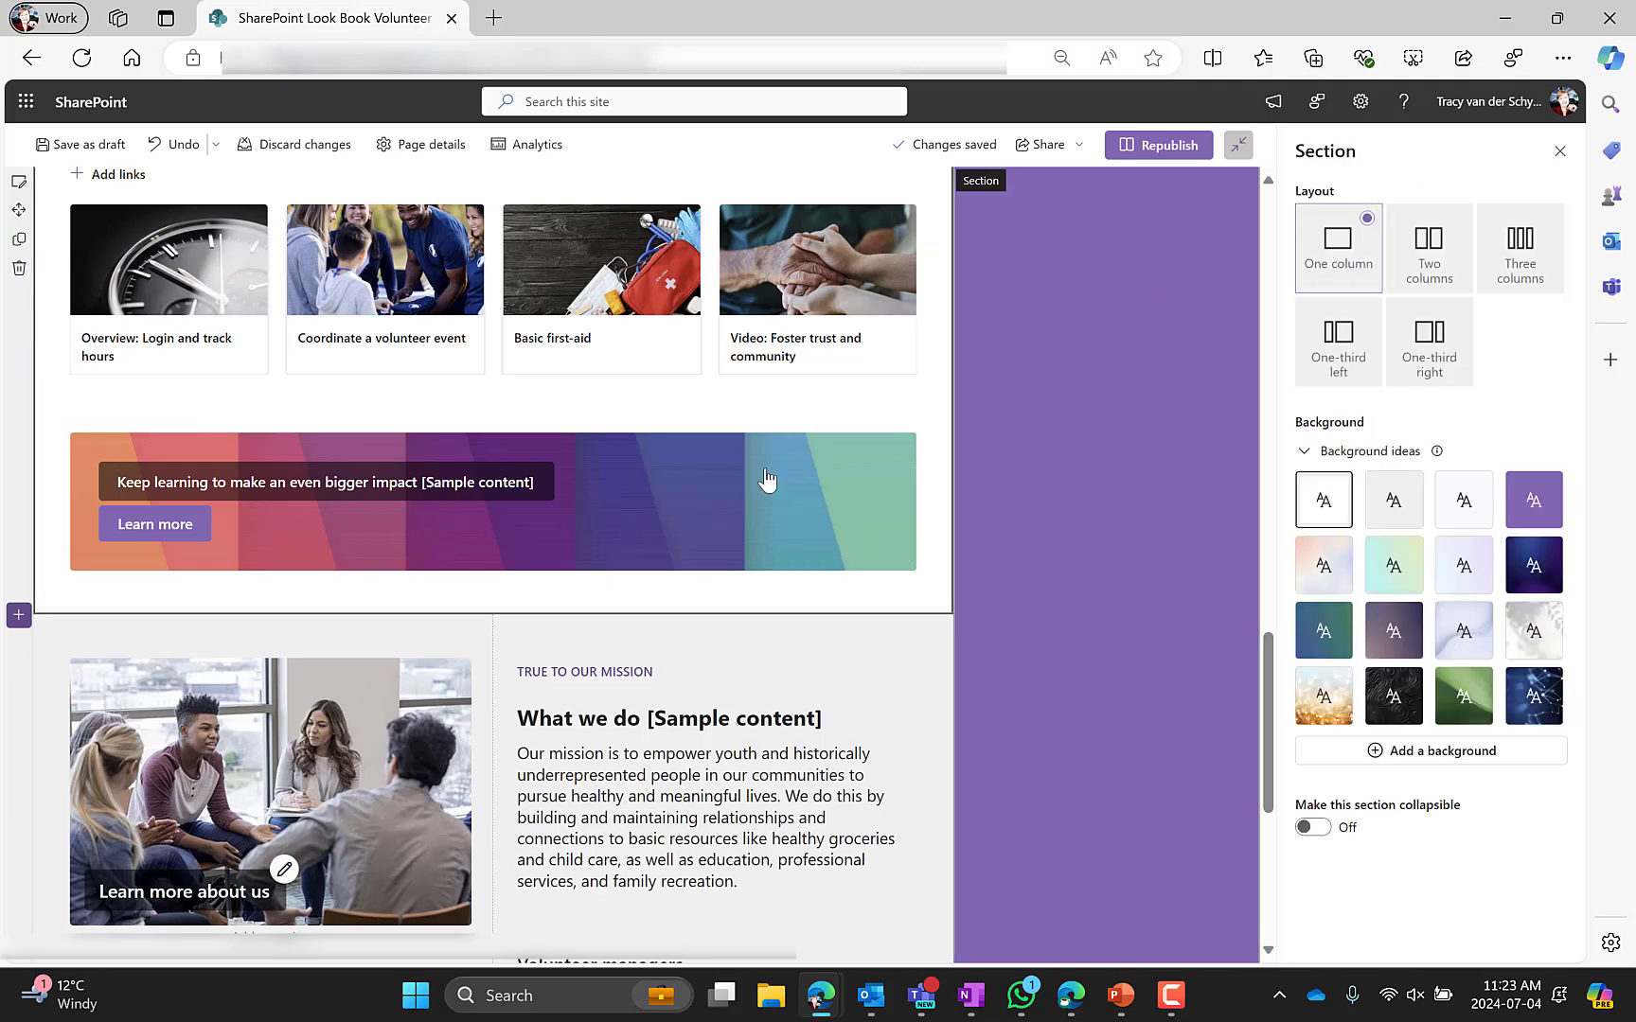
click(642, 535)
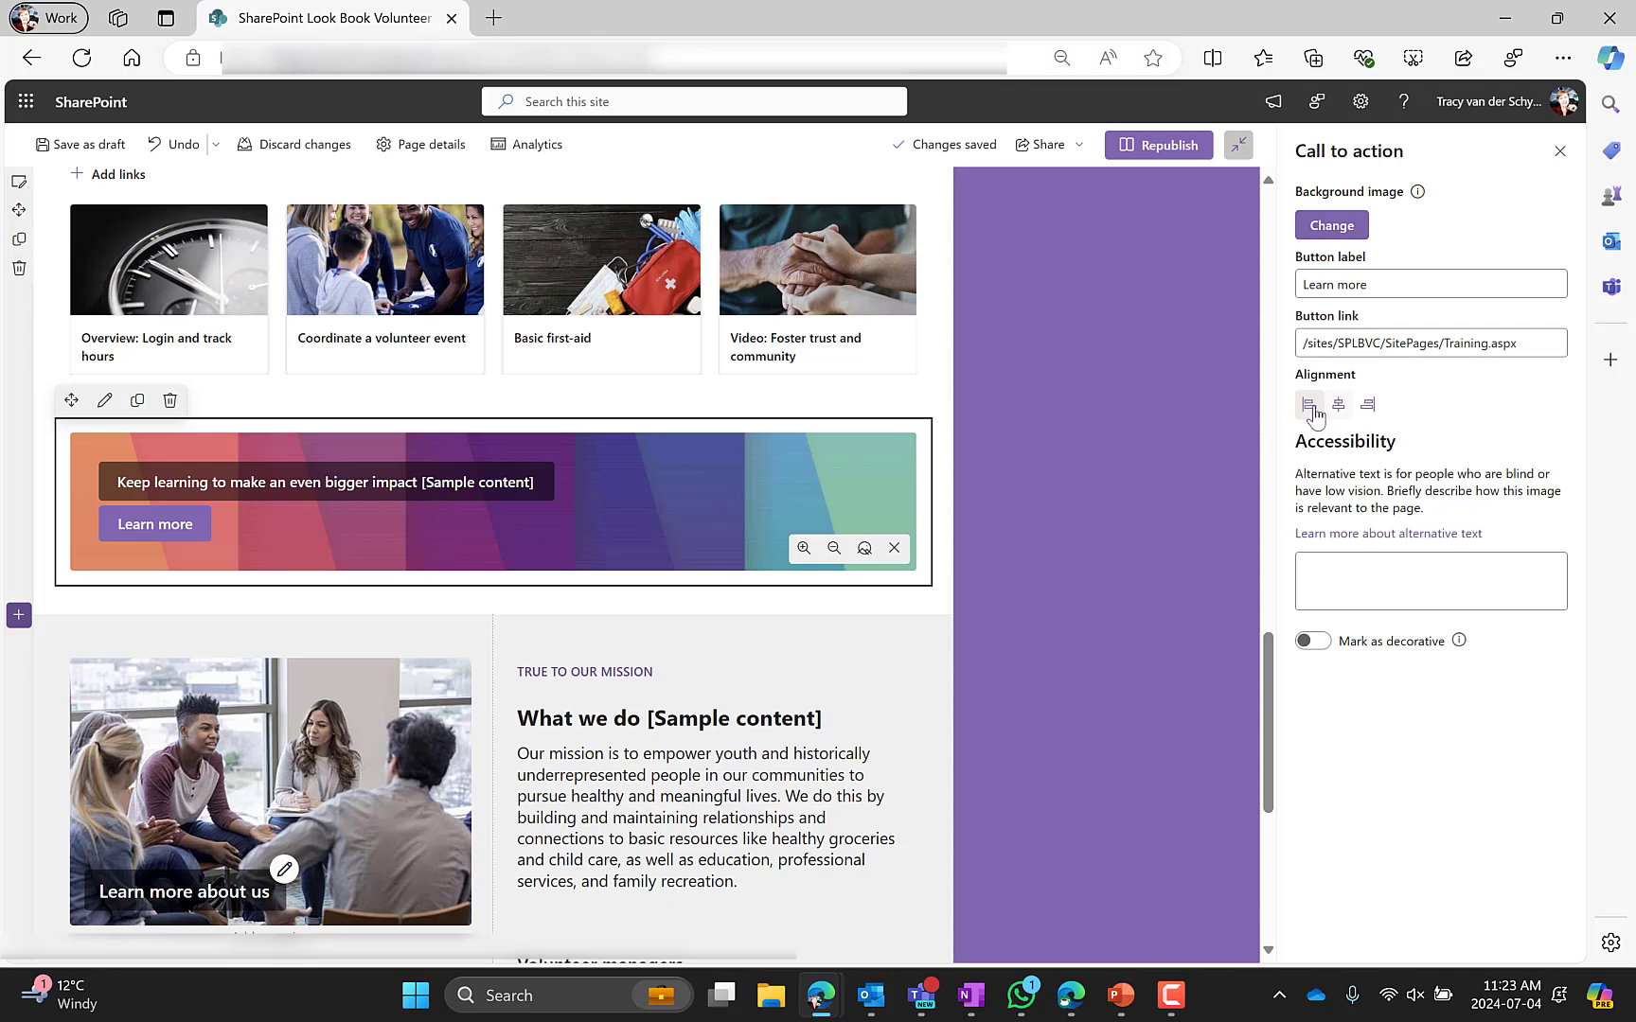
Preview the call-to-action's center and right alignments before returning to left alignment
click(1338, 406)
click(1367, 405)
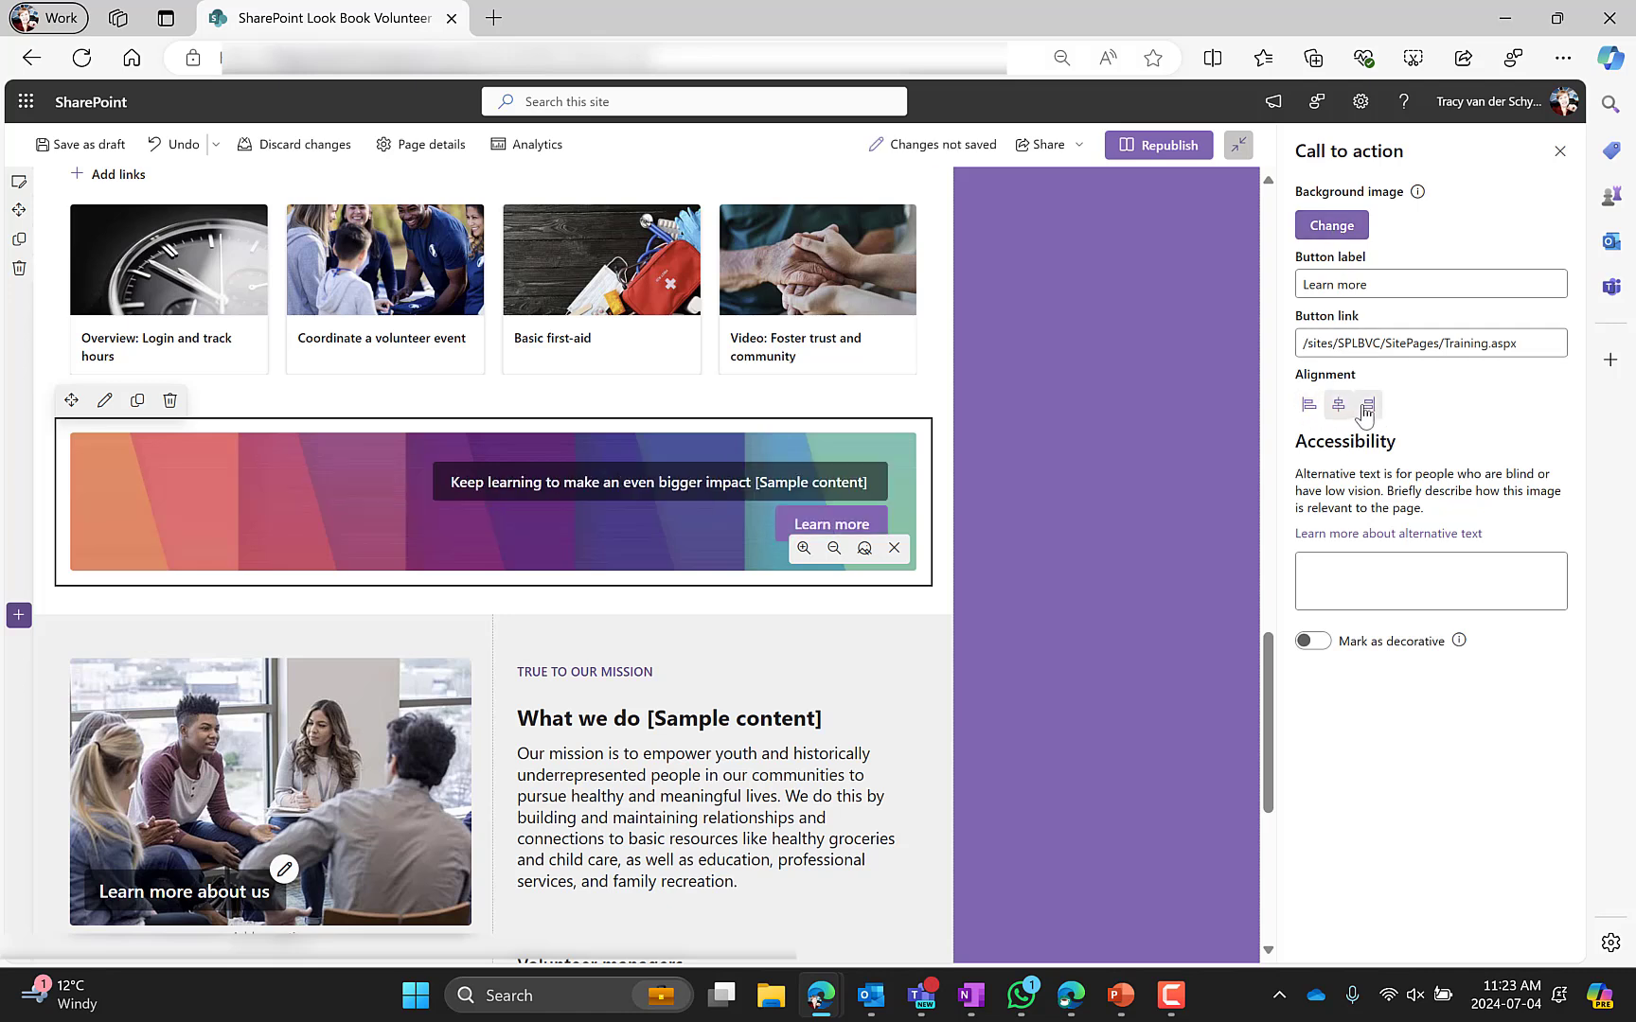
click(1309, 405)
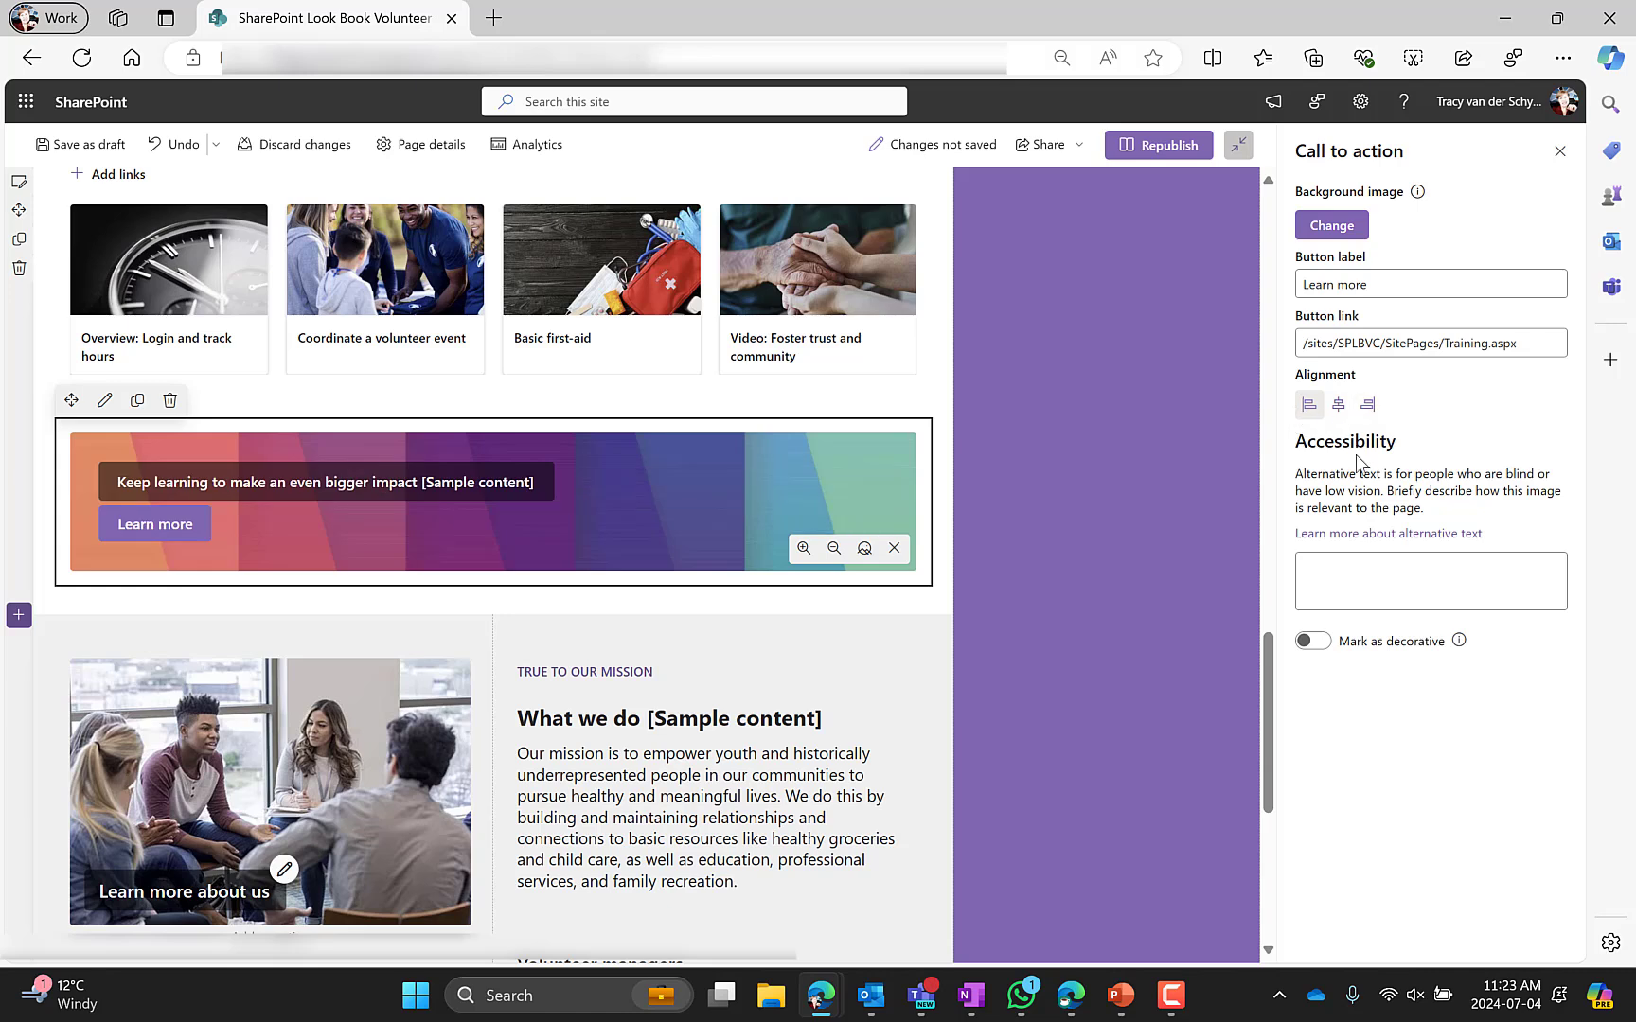
Select the call-to-action button label and the banner's heading text
drag(1373, 284, 1286, 291)
drag(117, 483, 552, 479)
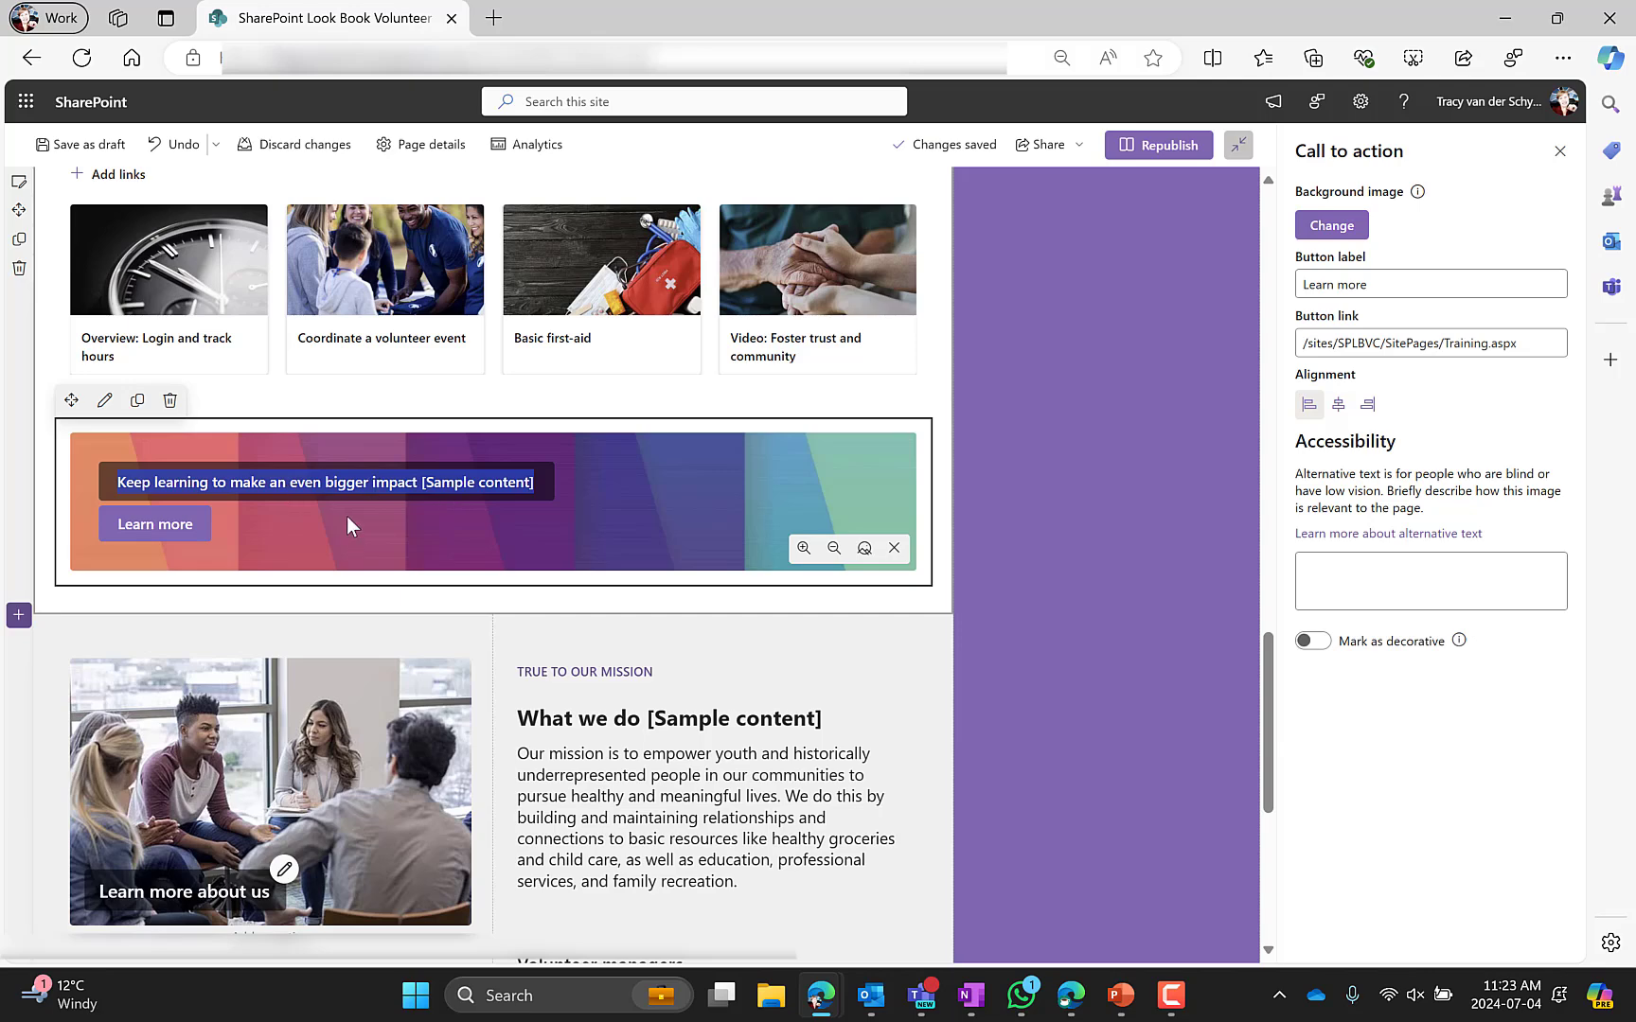
scroll(347, 516, down, 1)
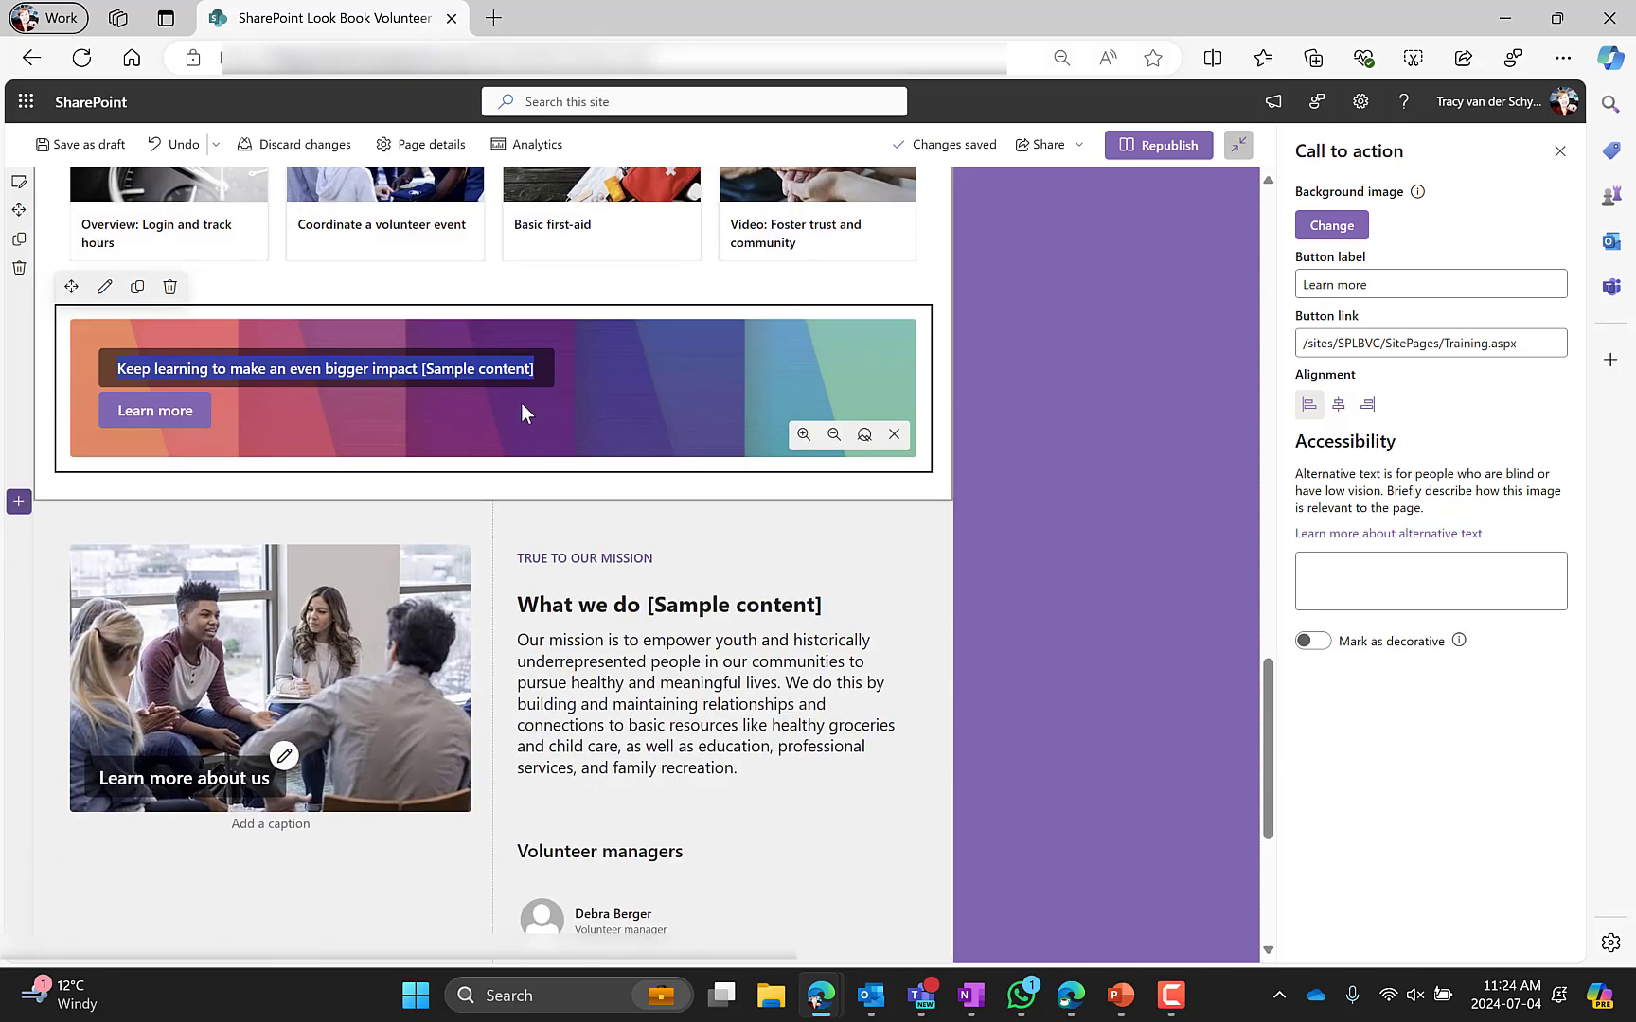
scroll(194, 663, down, 2)
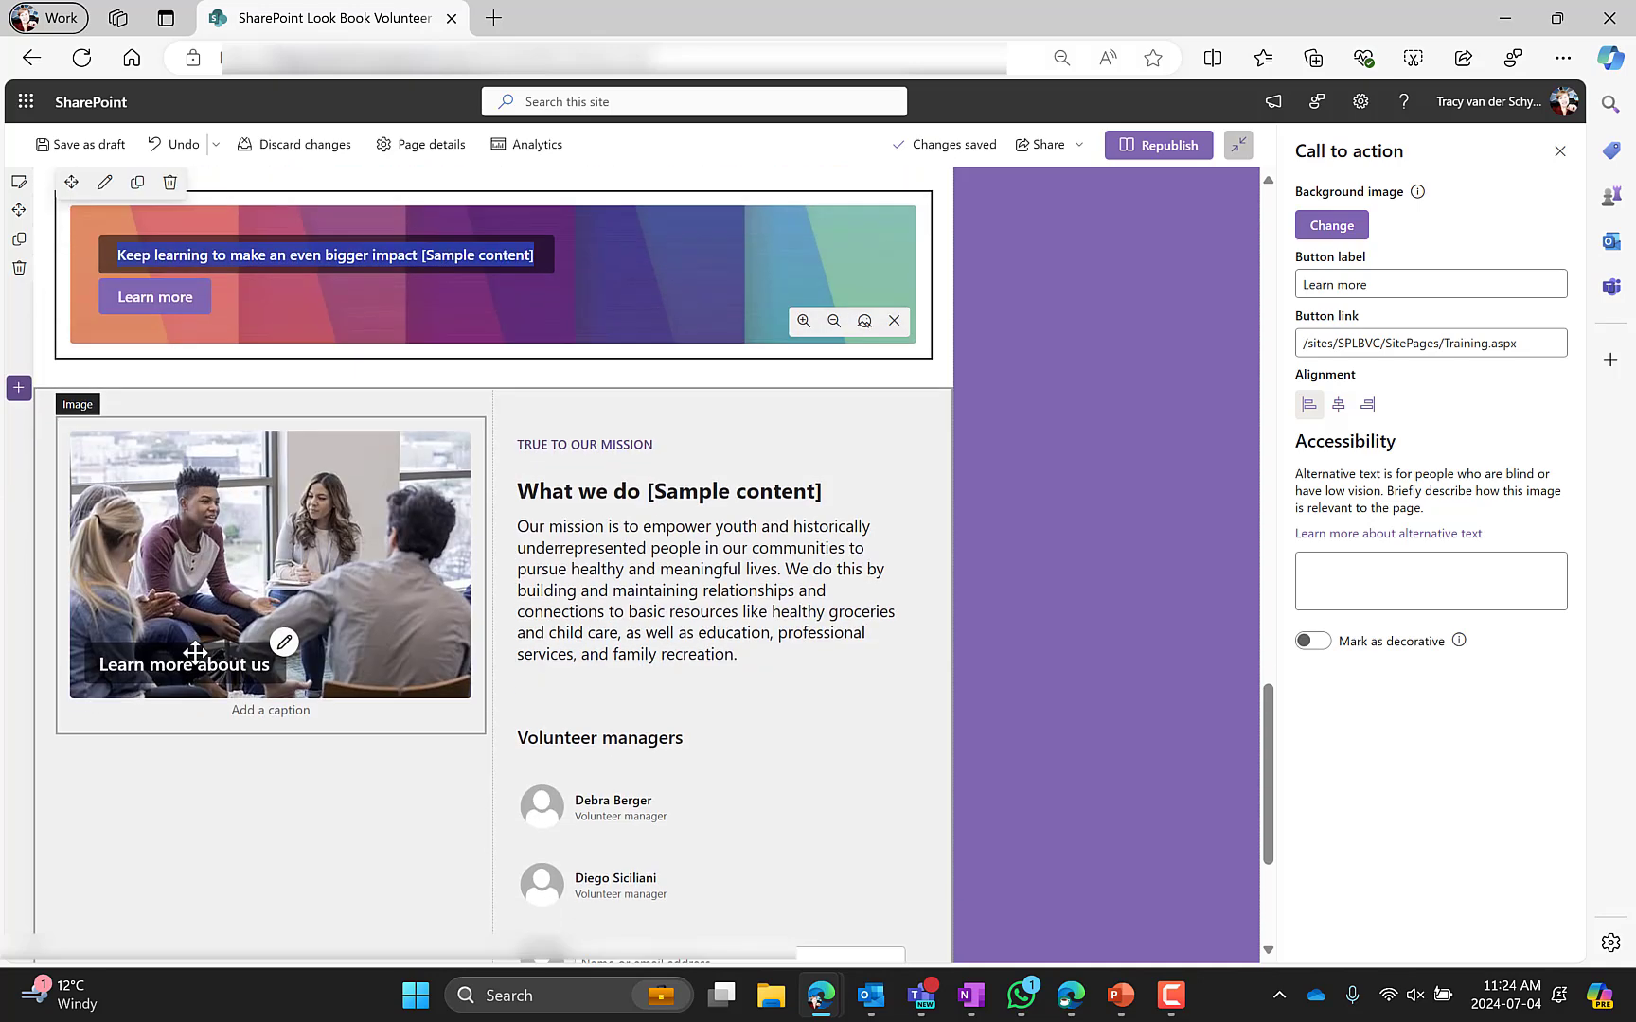
Open the What we do section's settings and its image, nudging the Learn more about us text overlay
click(104, 661)
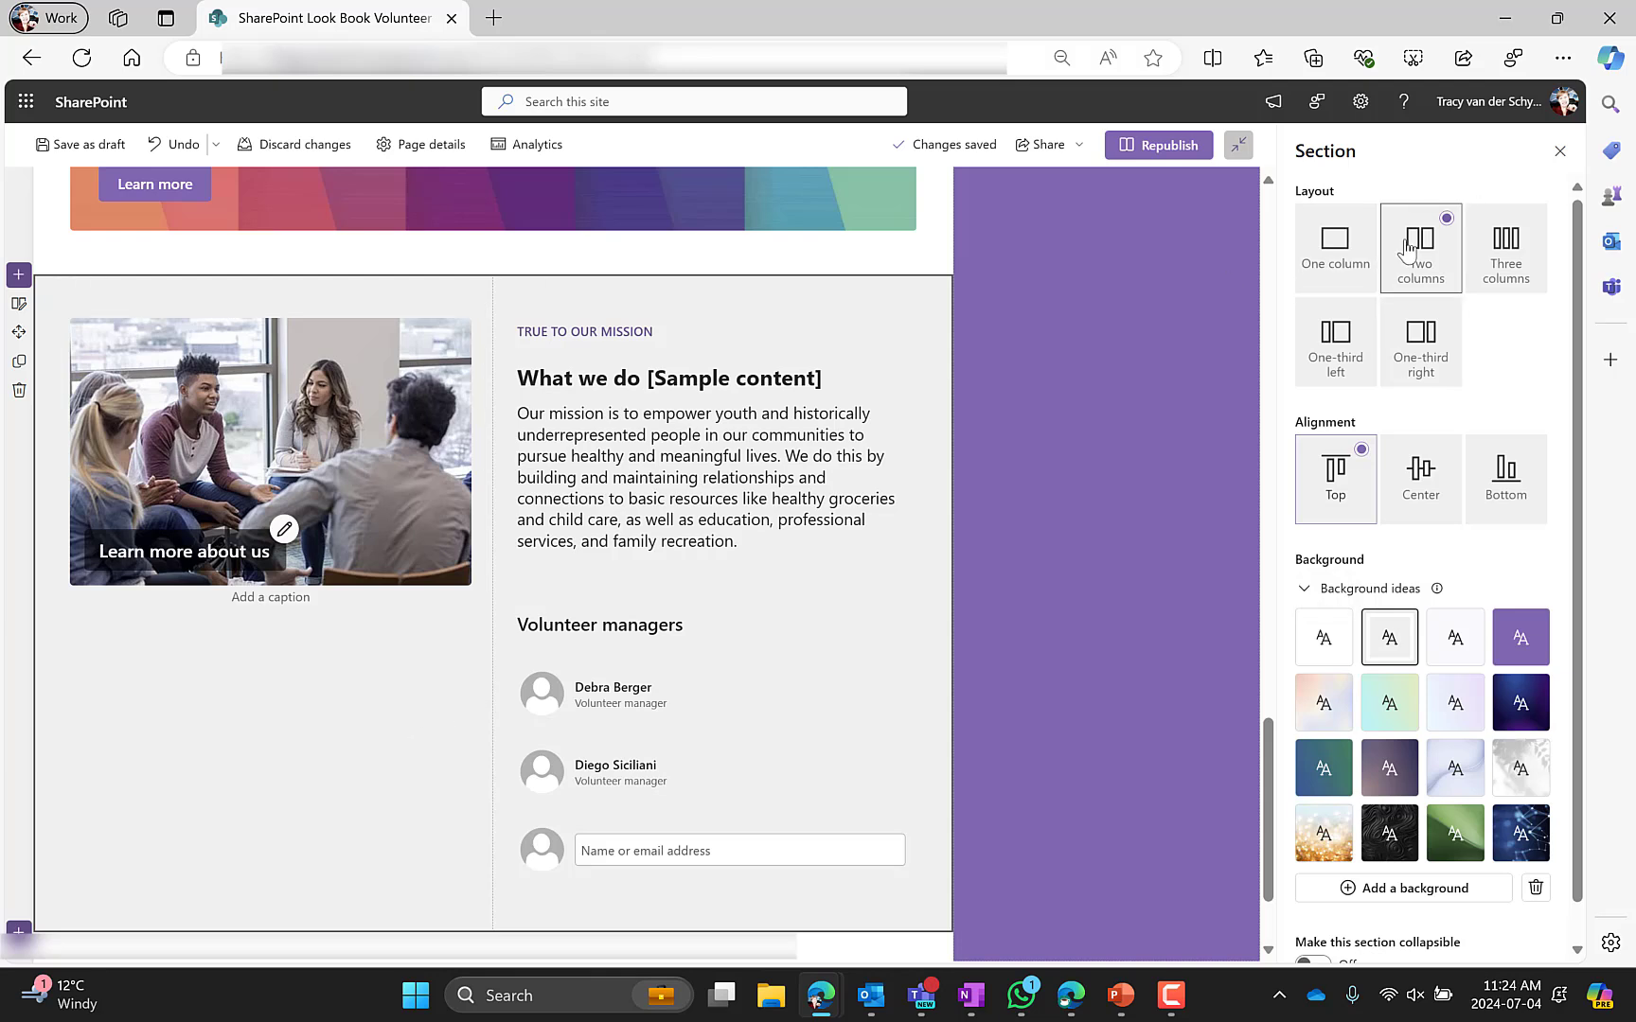
click(261, 448)
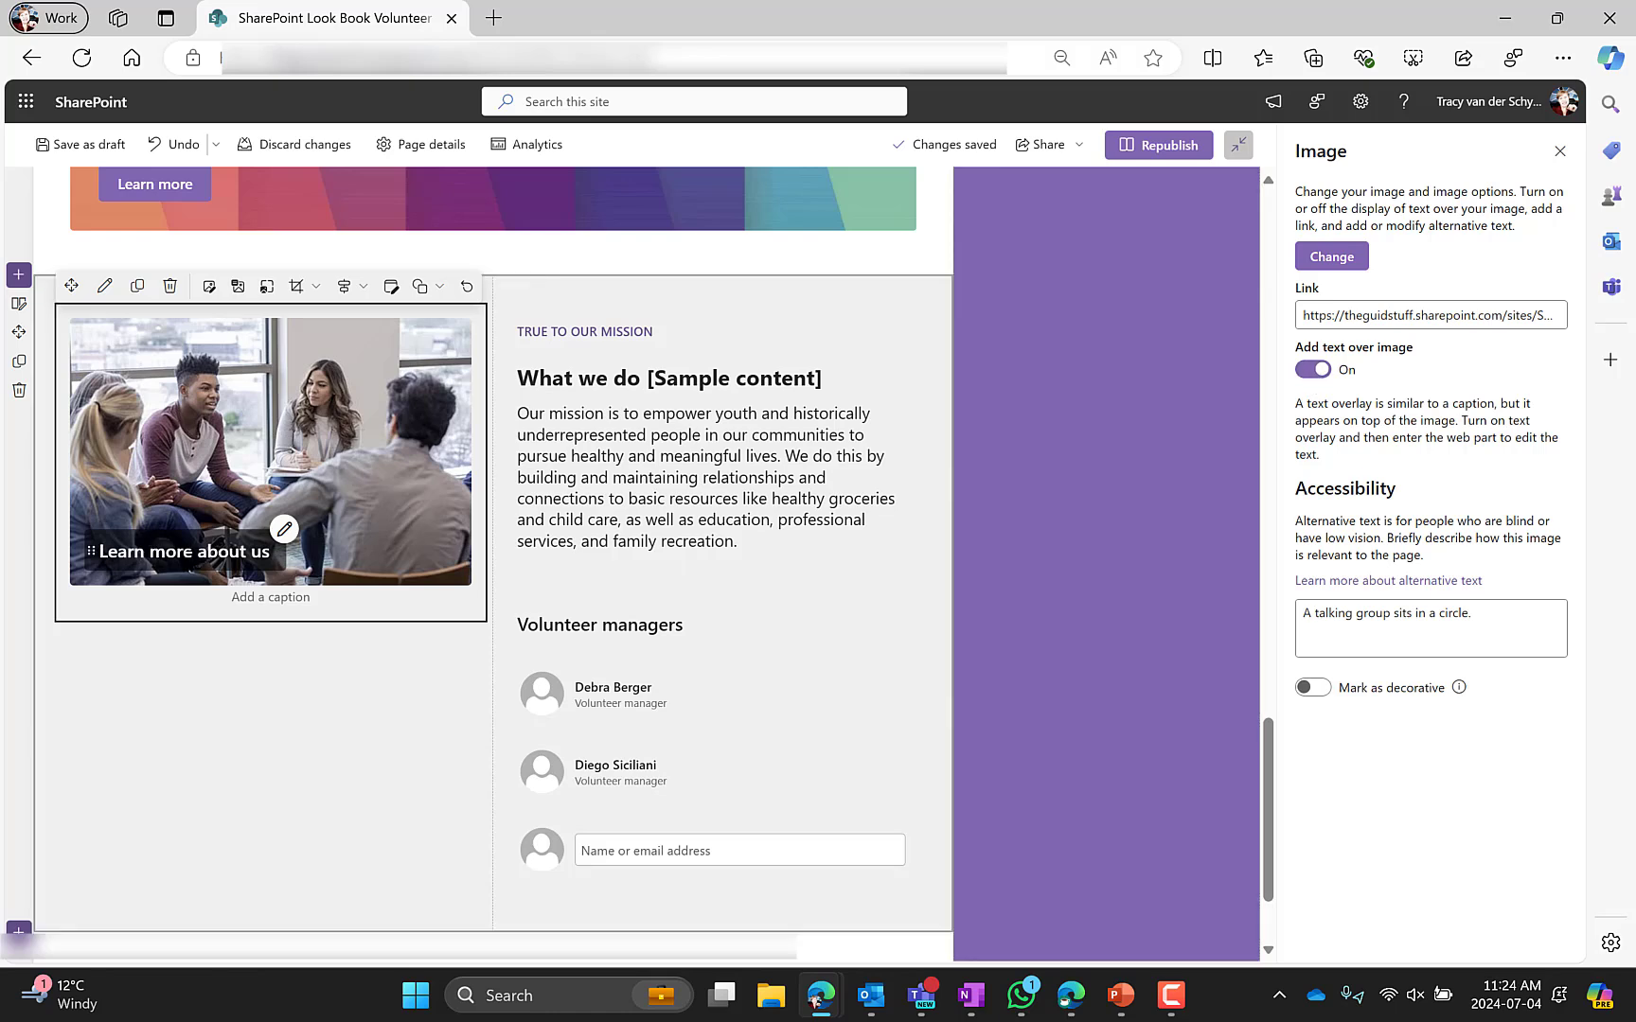
drag(86, 556, 208, 460)
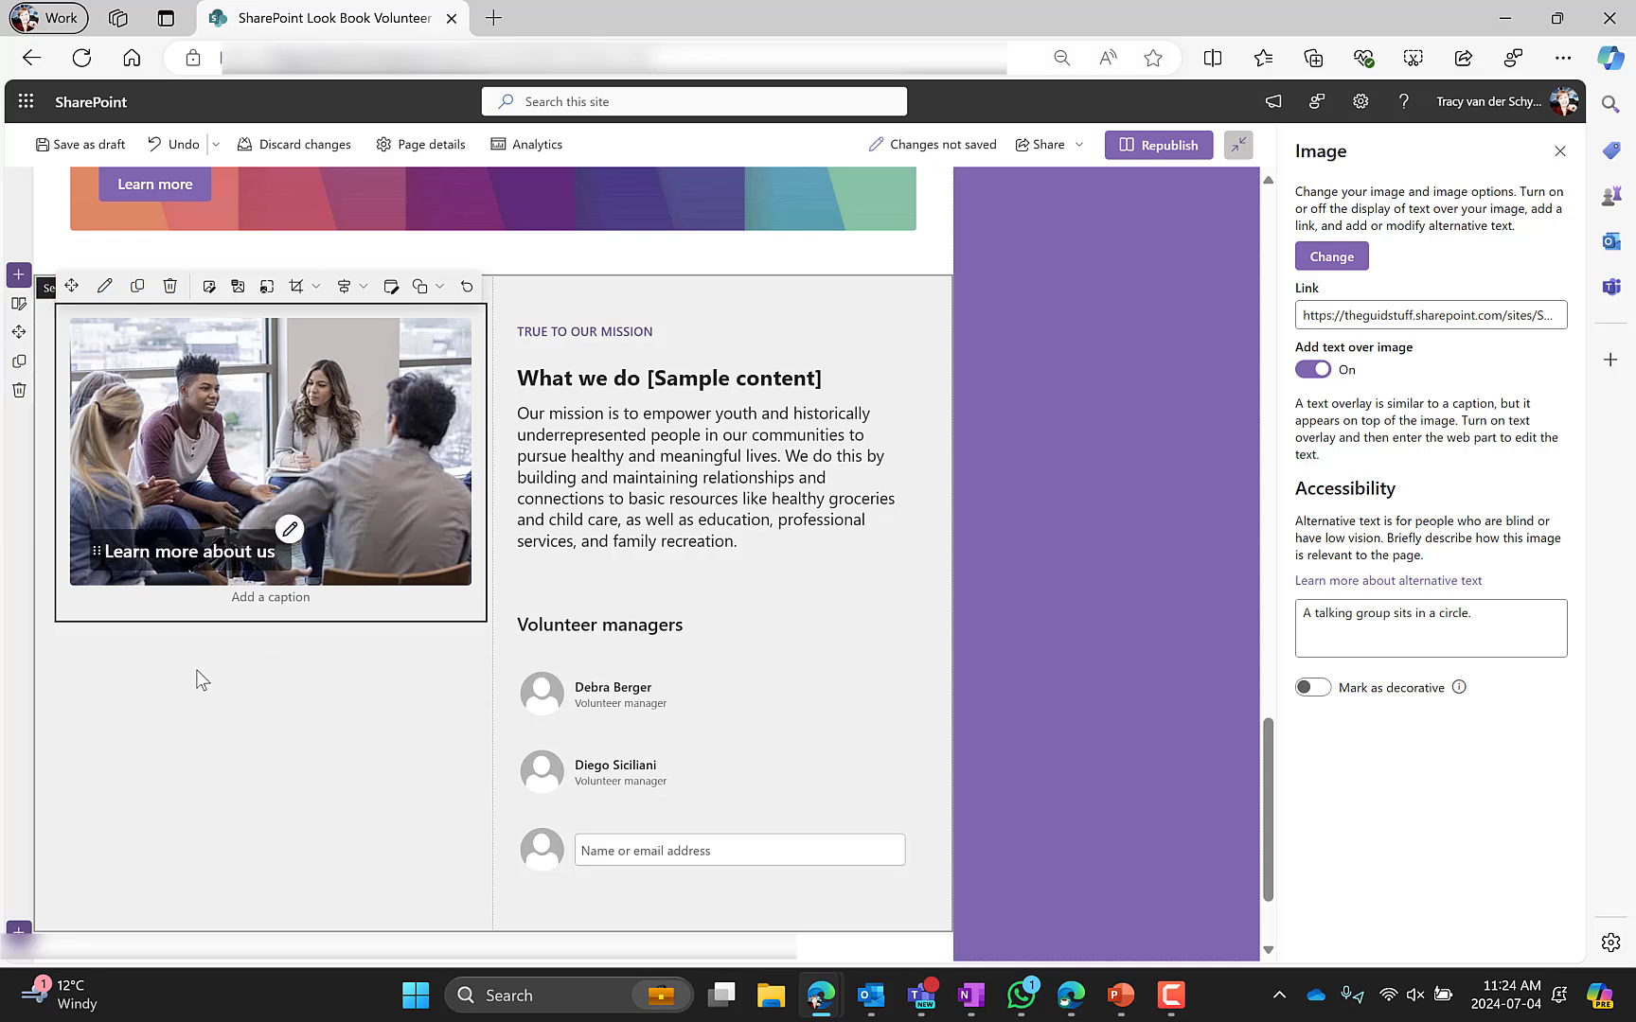
Select the TRUE TO OUR MISSION text and open the font color palette to view theme and standard colors
click(663, 484)
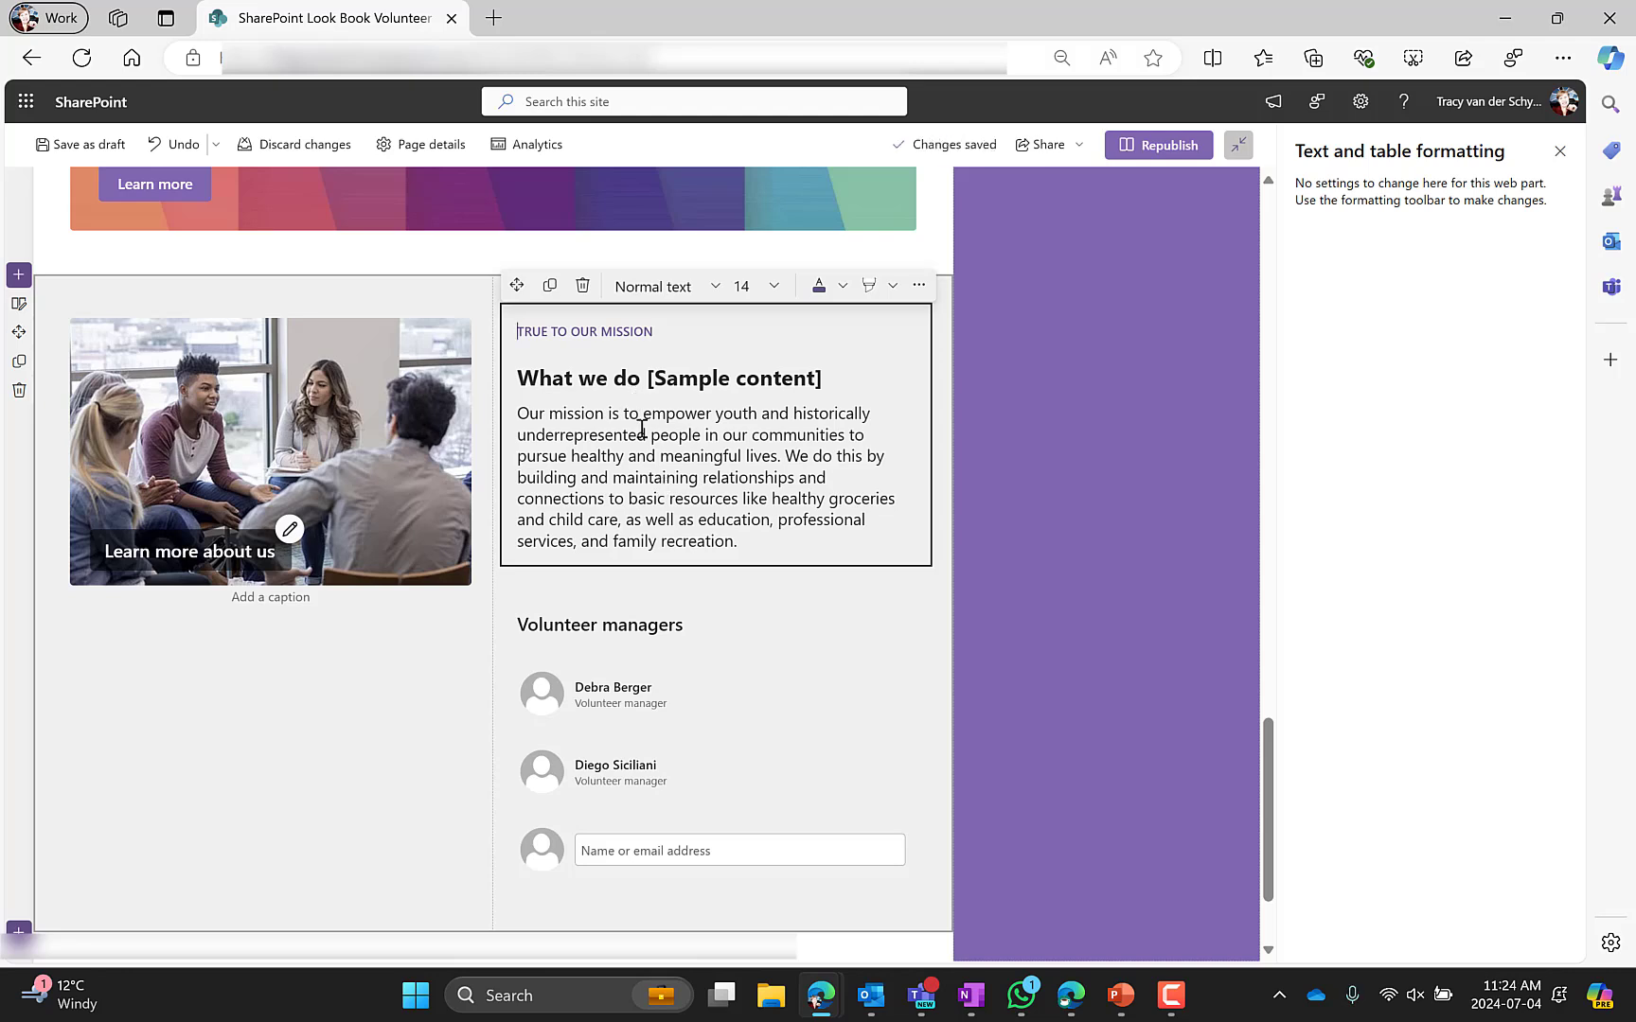
drag(664, 333, 514, 331)
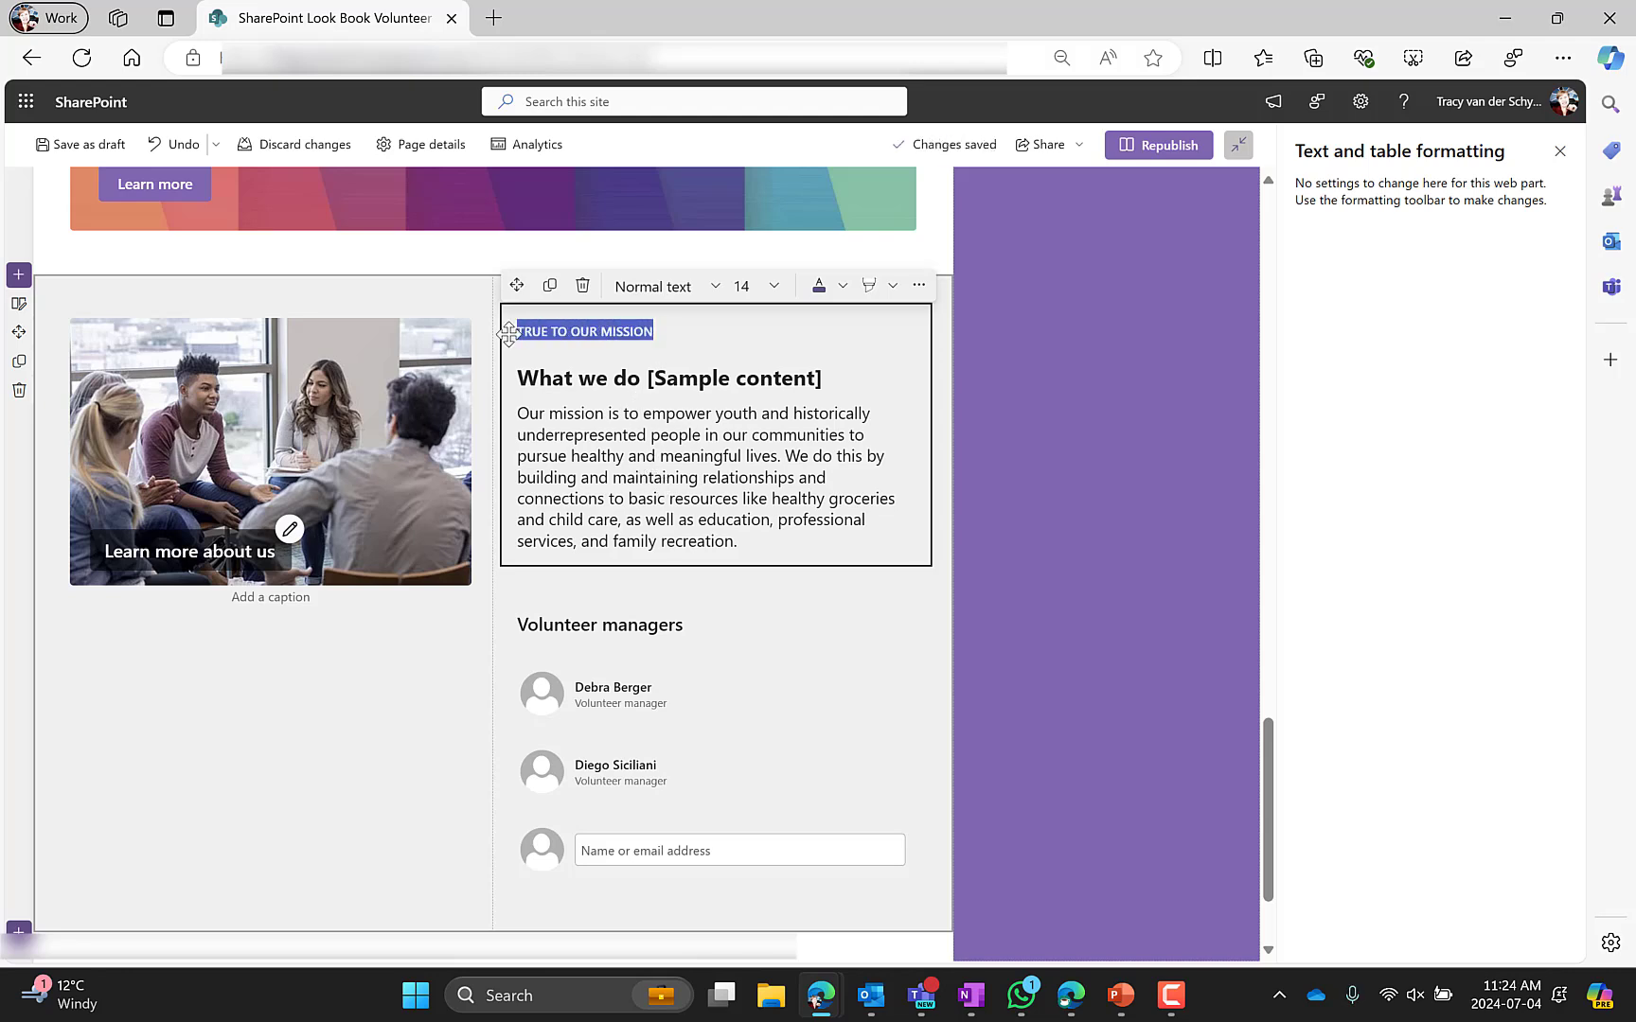
click(588, 436)
drag(665, 331, 517, 332)
click(842, 288)
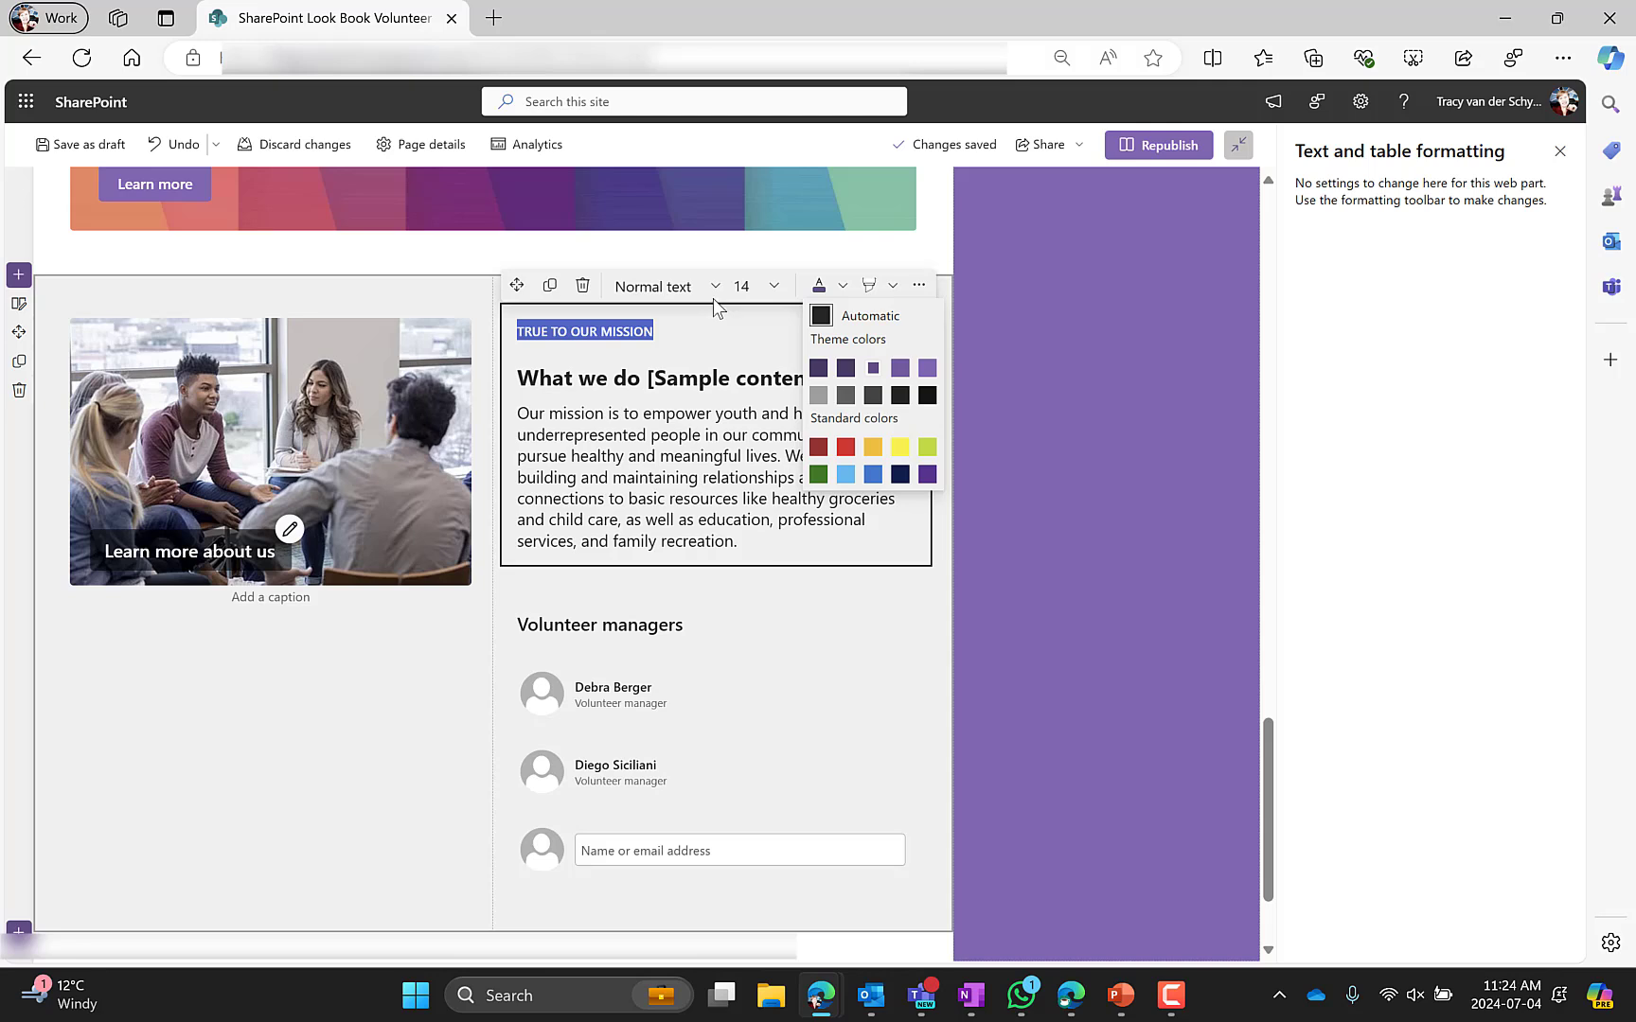
click(640, 371)
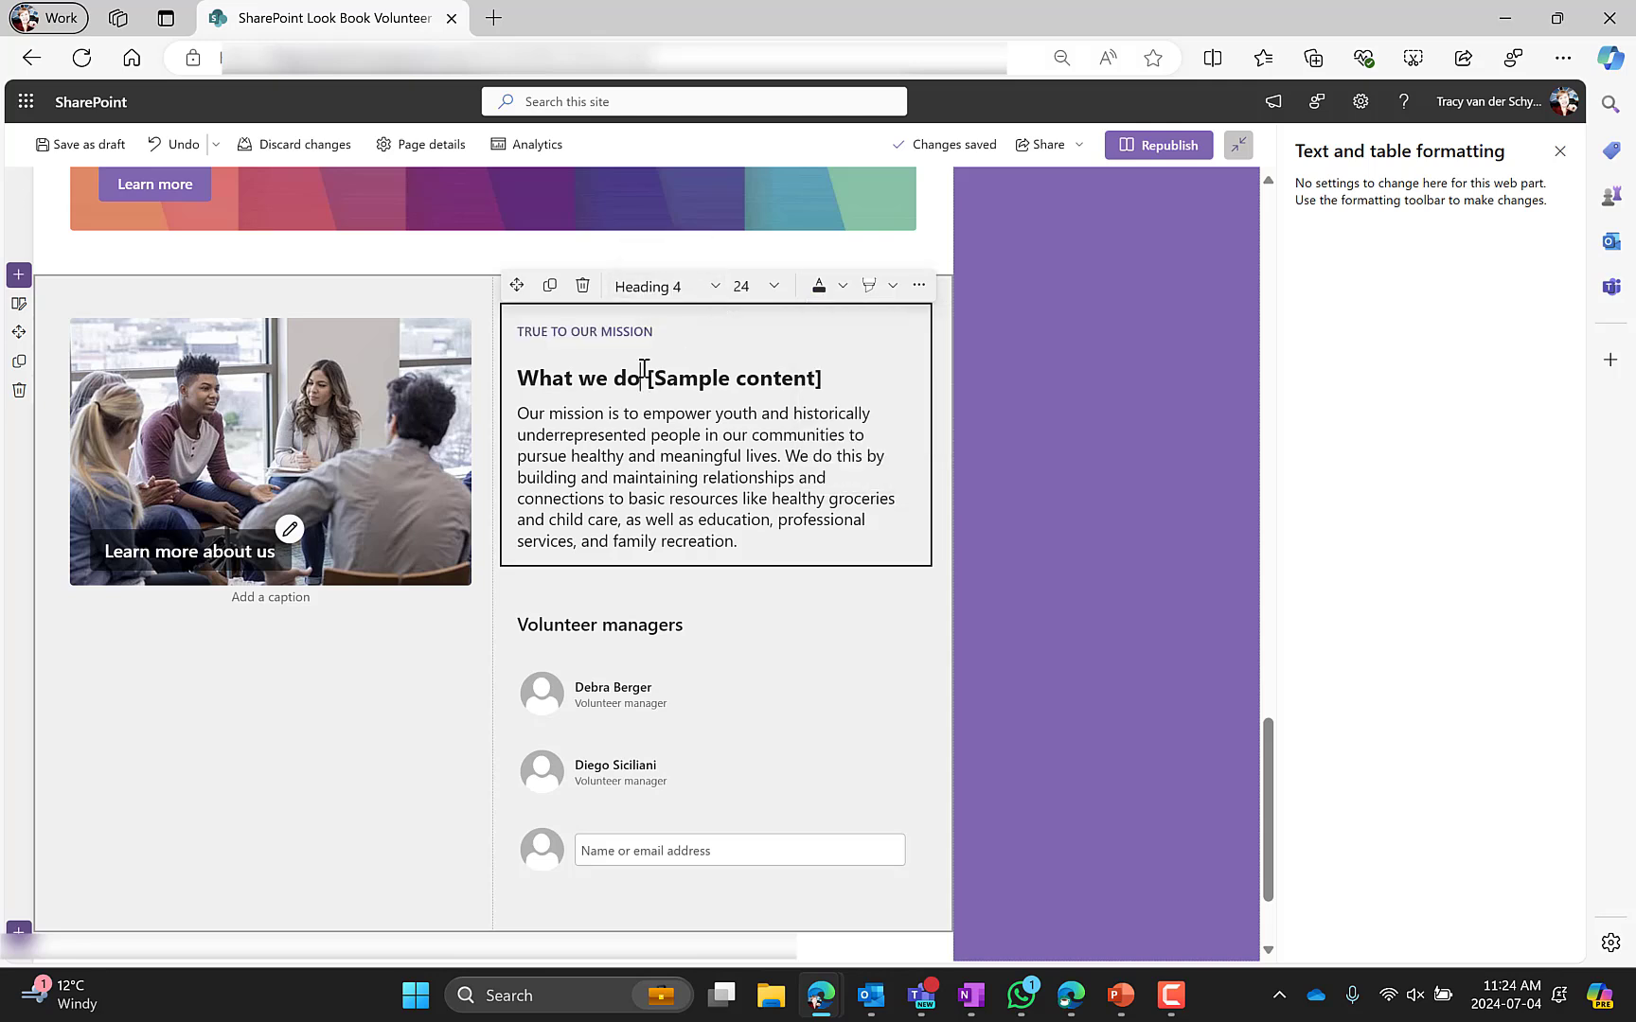
click(614, 435)
drag(660, 332, 515, 329)
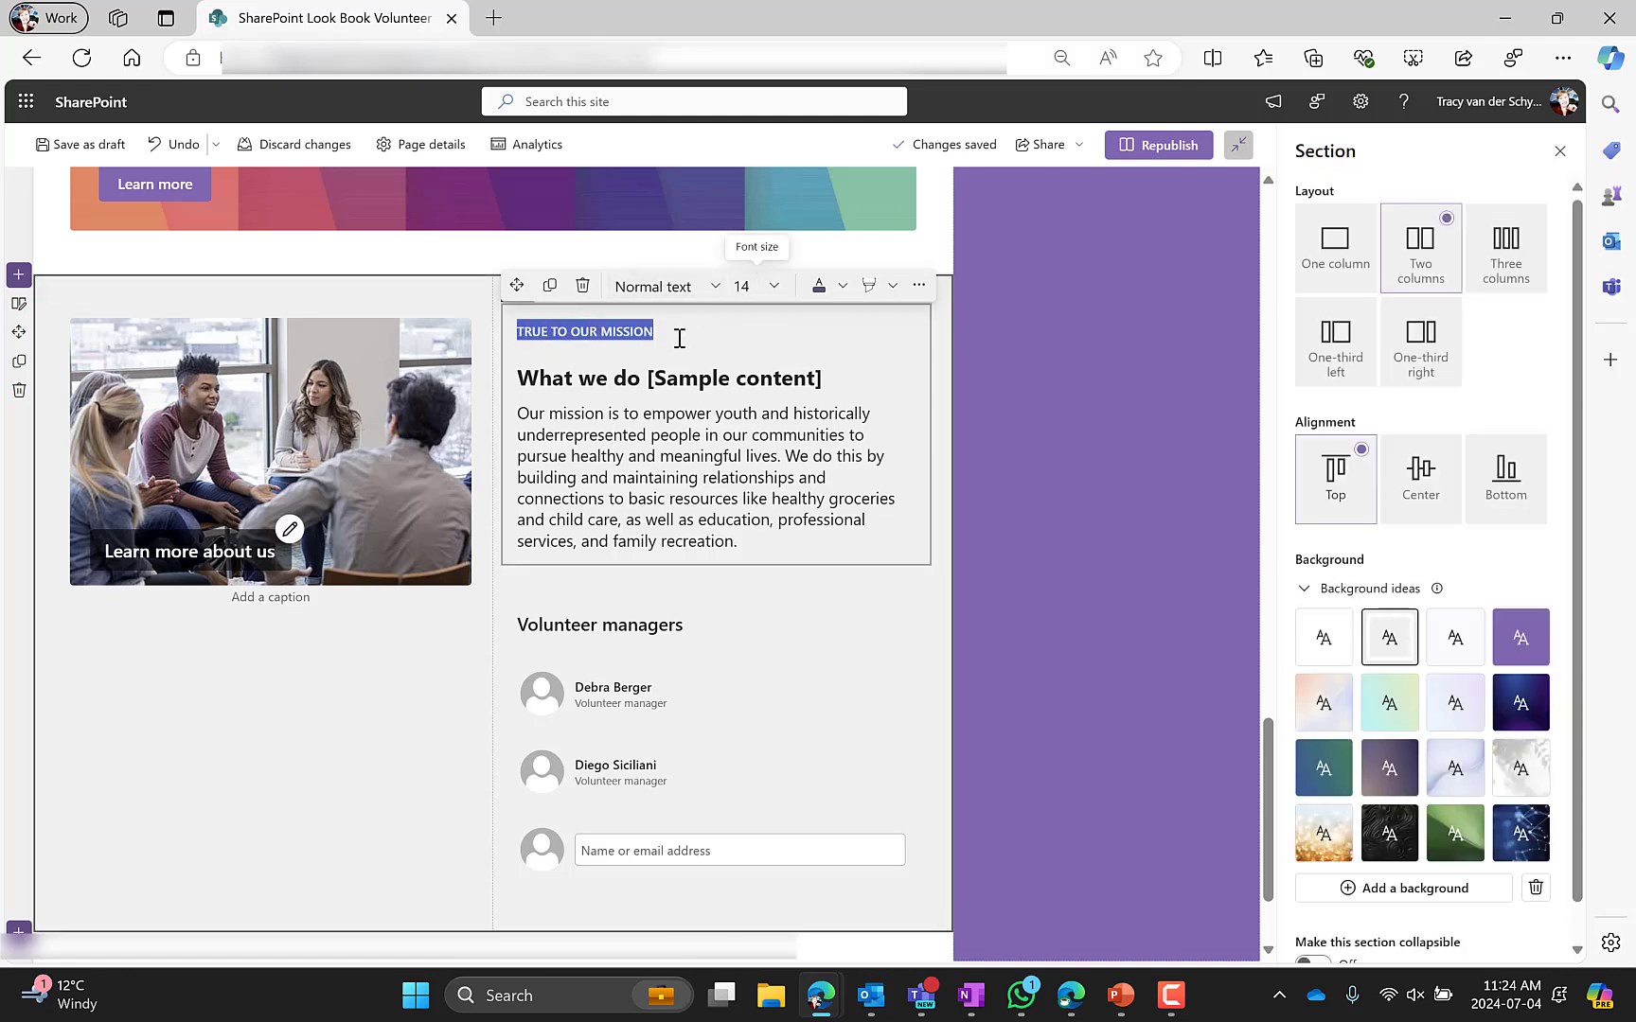
click(669, 332)
drag(667, 333, 505, 328)
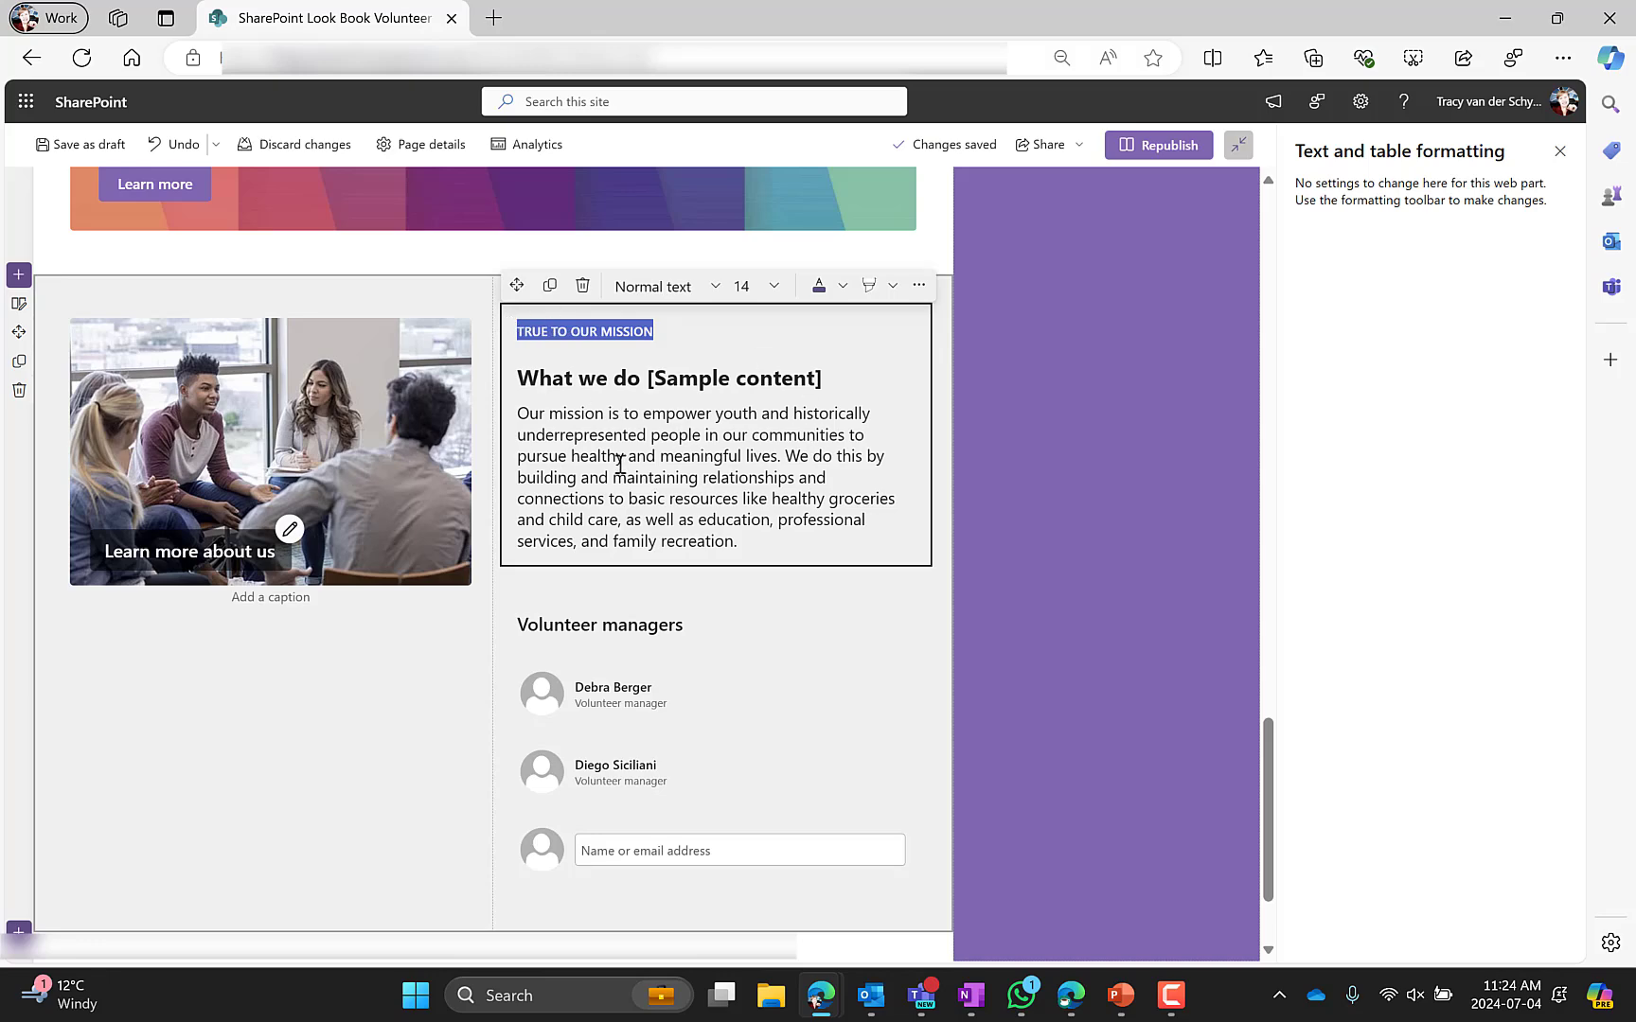
Open the Volunteer managers People web part to view its Small, Medium and Large layouts
scroll(620, 464, down, 1)
click(621, 519)
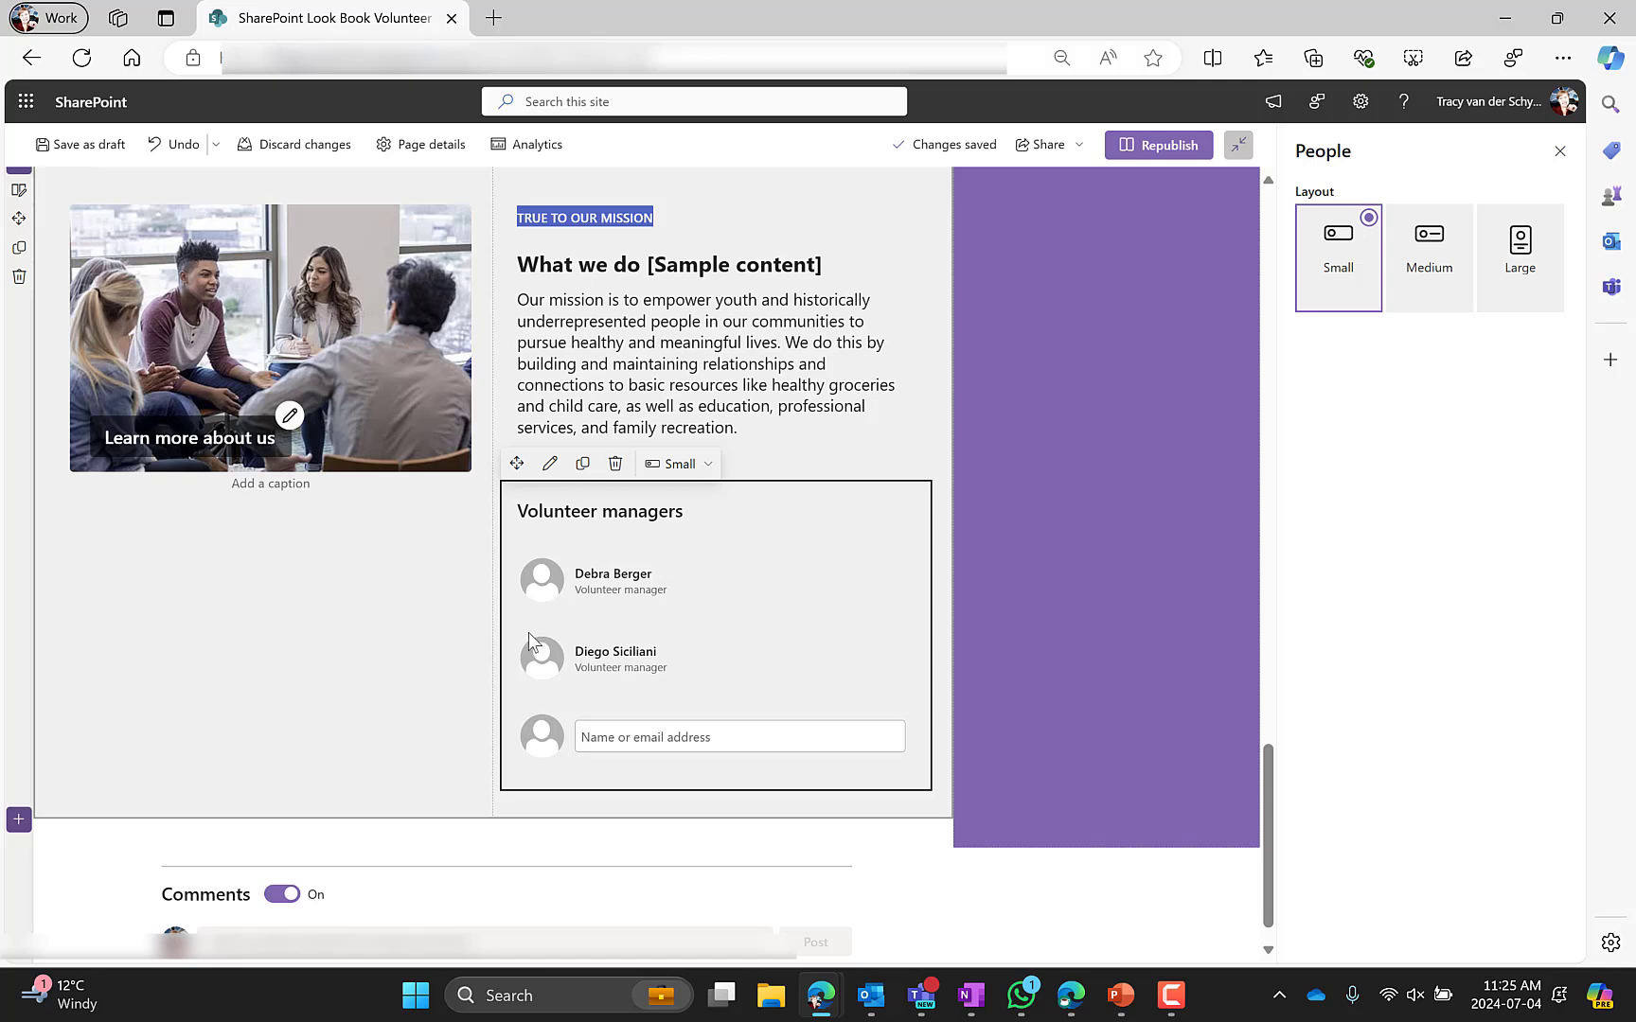
scroll(278, 639, down, 1)
scroll(278, 642, down, 1)
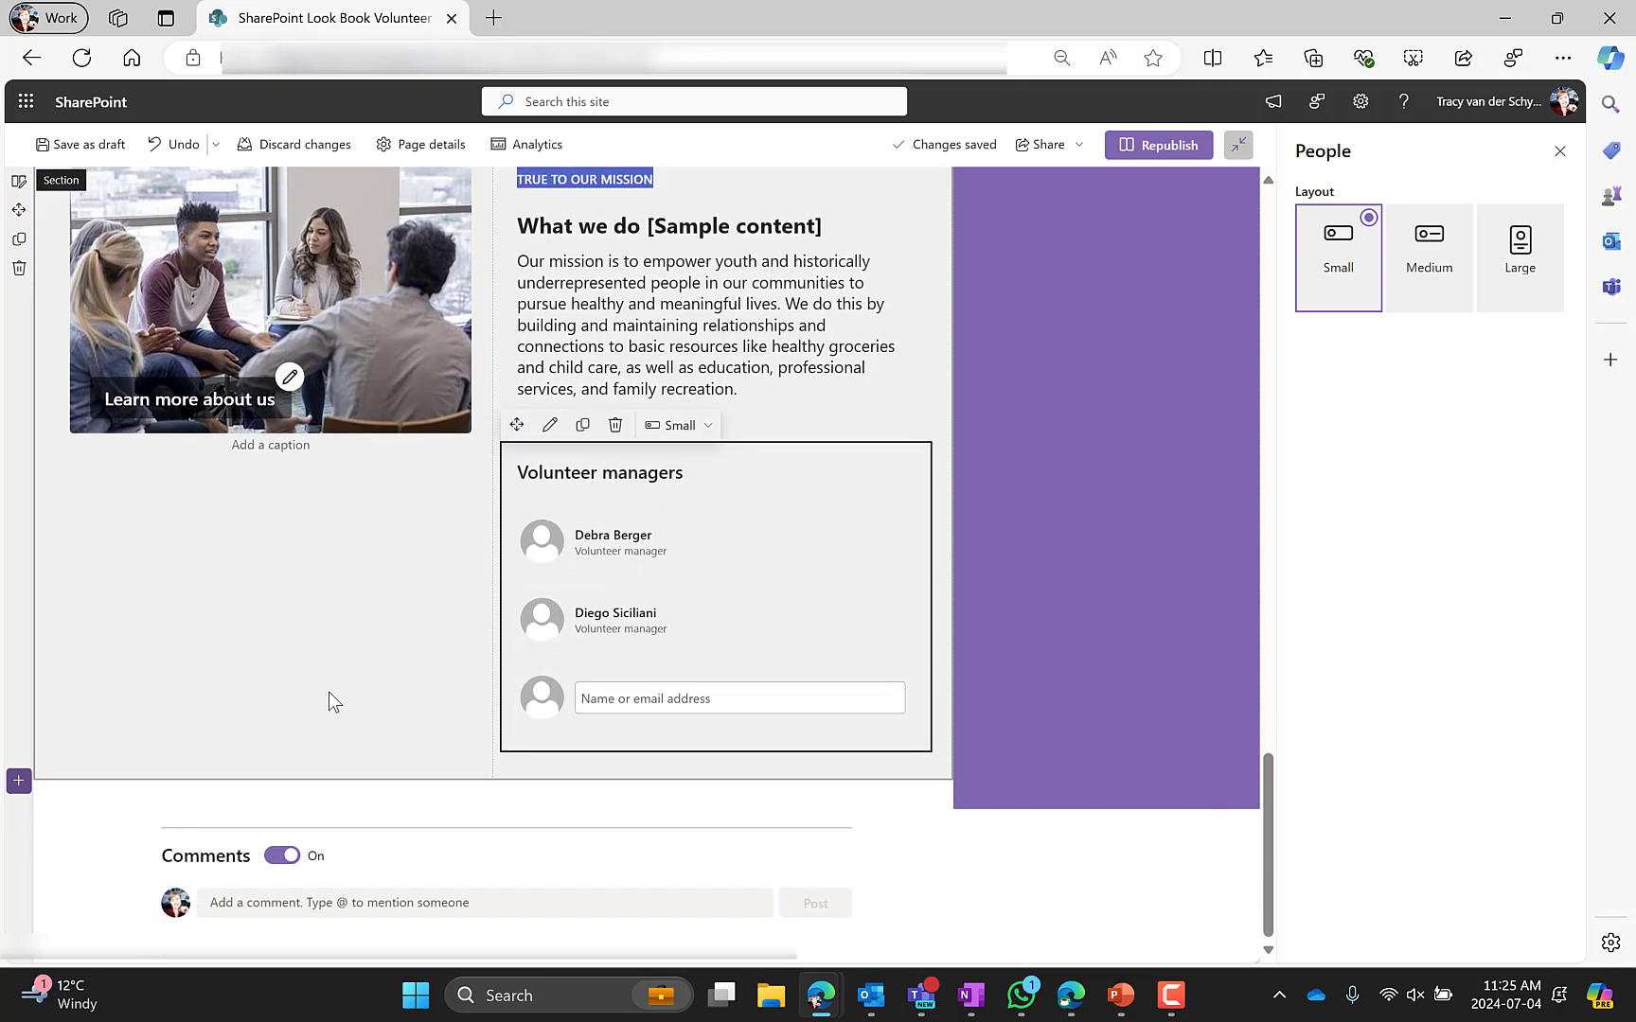
Turn off comments for the page and close the web part settings pane
click(282, 856)
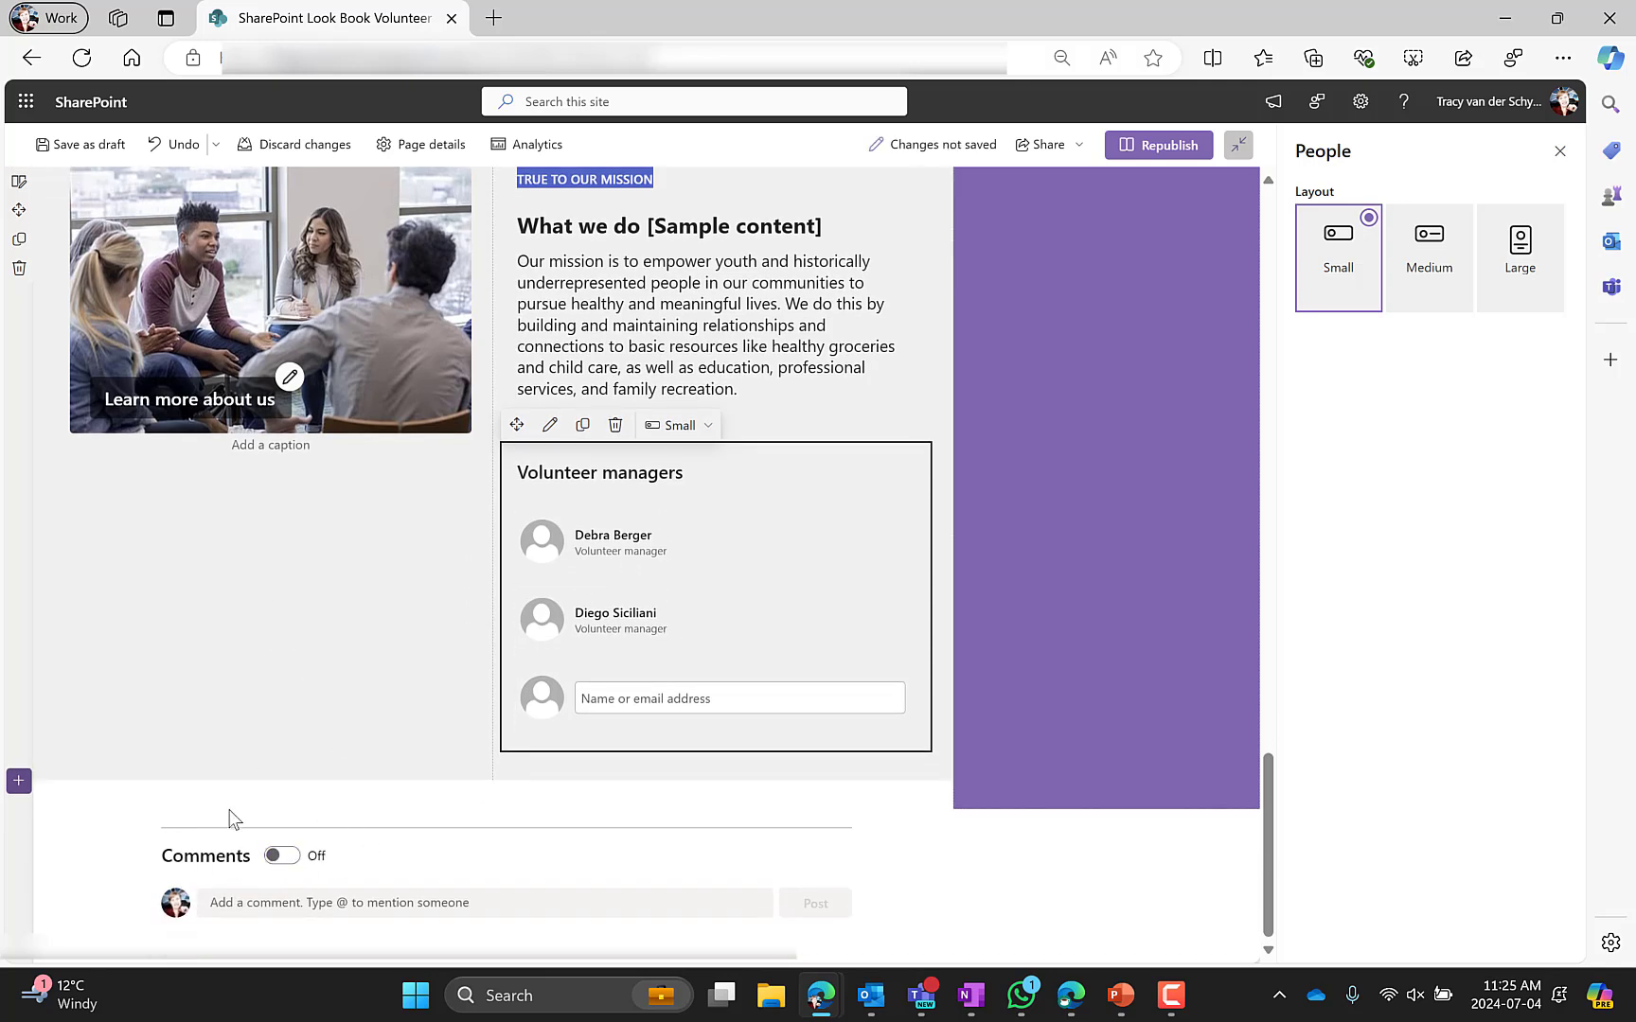
scroll(366, 714, up, 15)
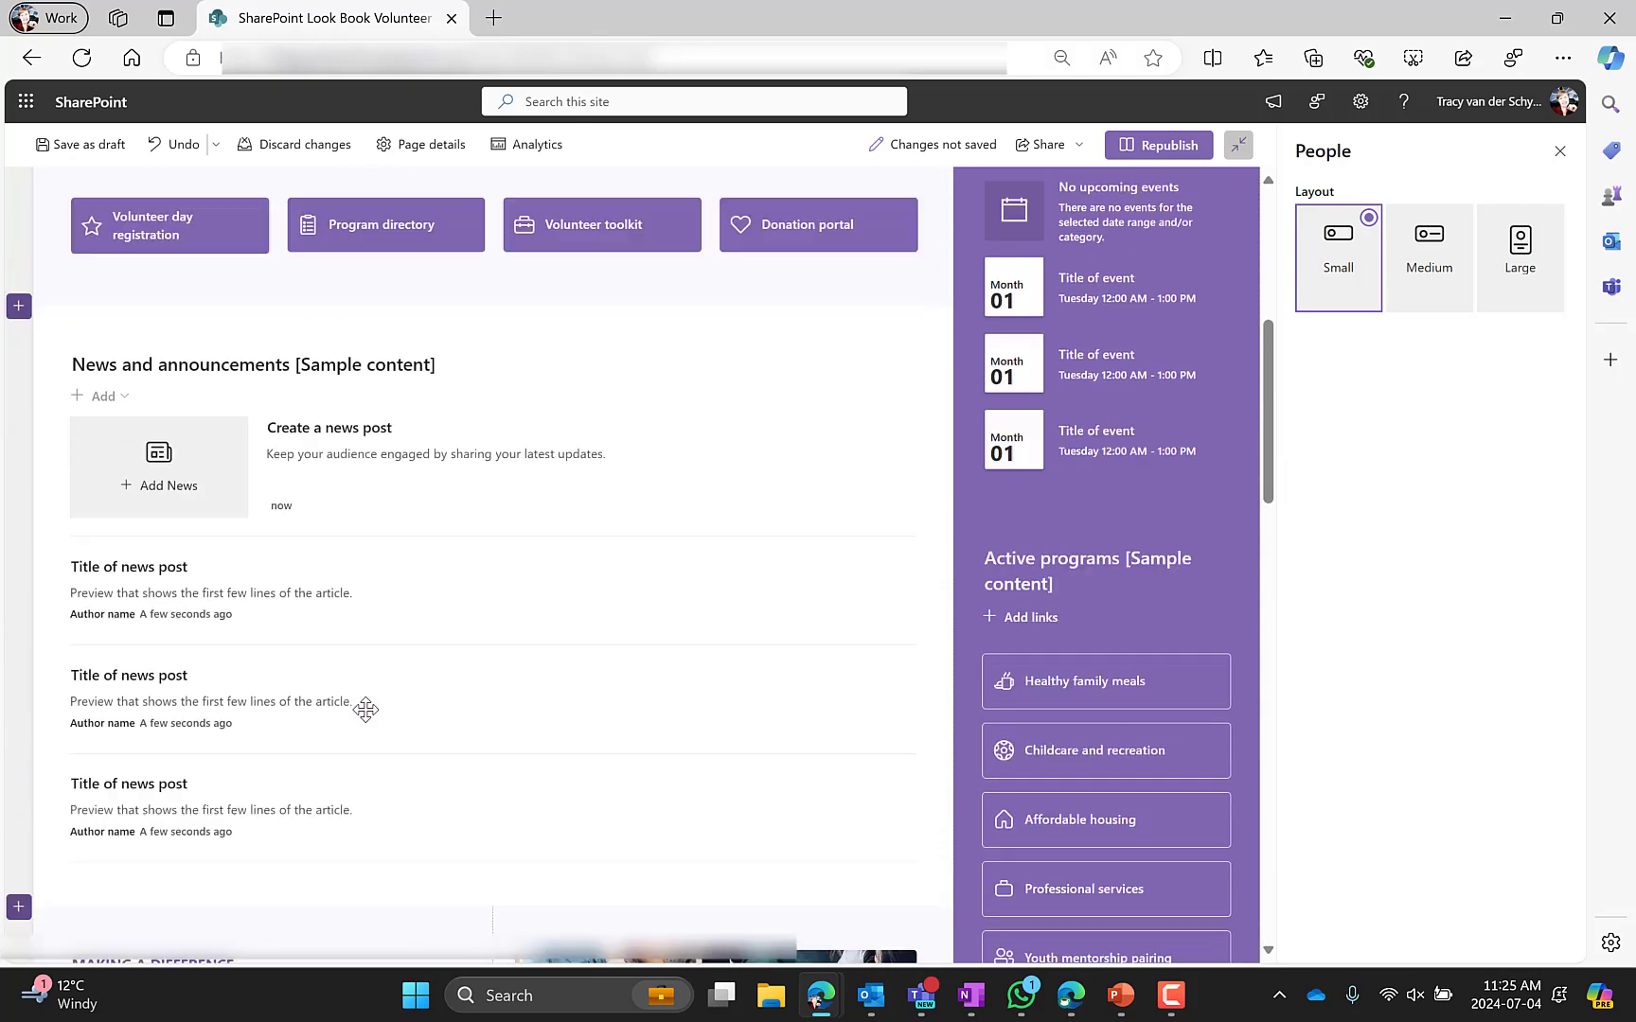
scroll(365, 710, up, 5)
click(1559, 152)
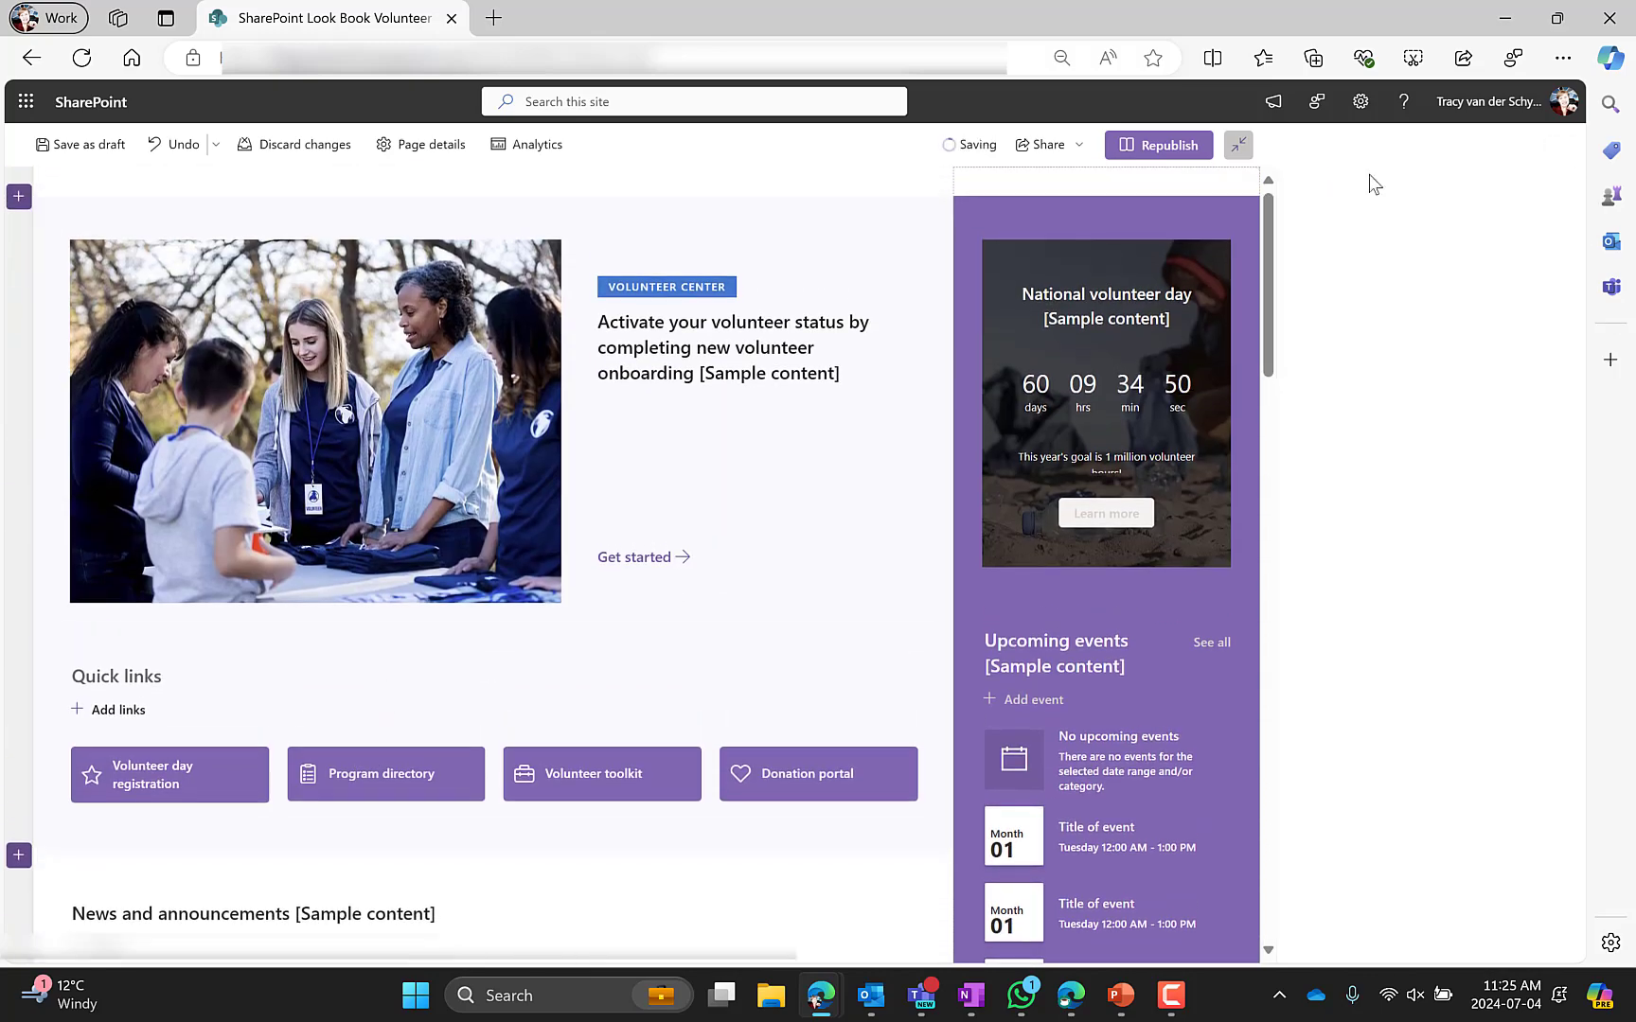
Open the add-section menu at the top of the page to view available section layouts
click(18, 197)
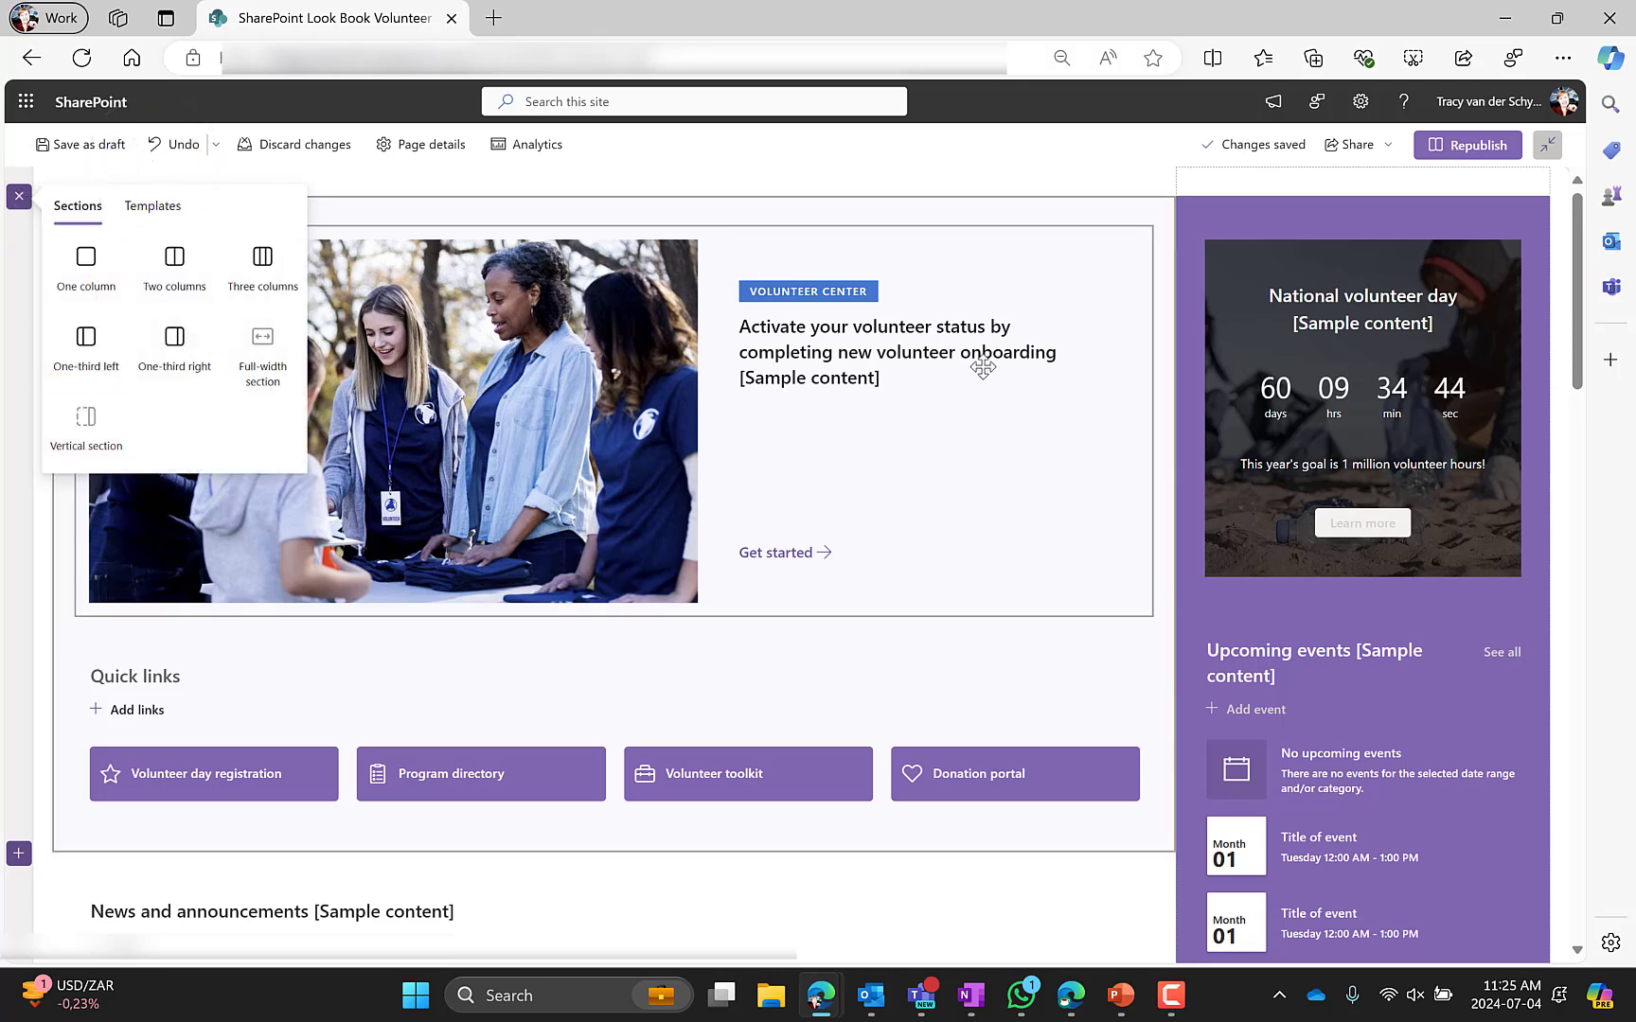
scroll(1245, 516, down, 10)
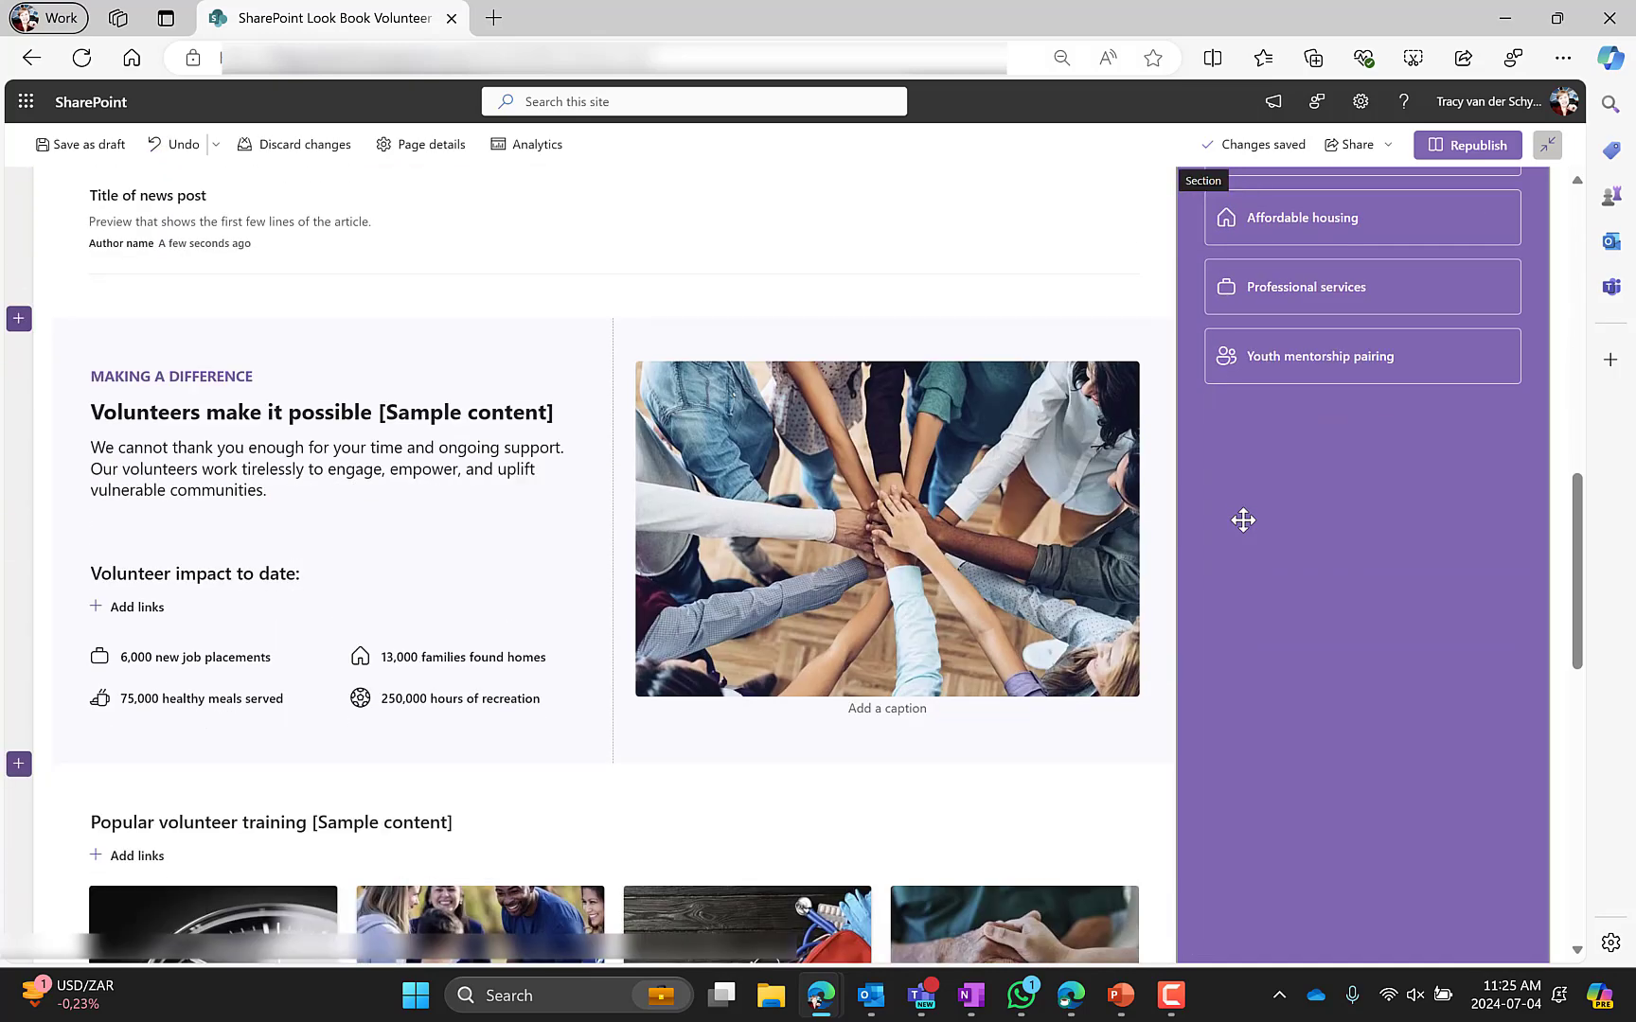
scroll(1241, 518, up, 10)
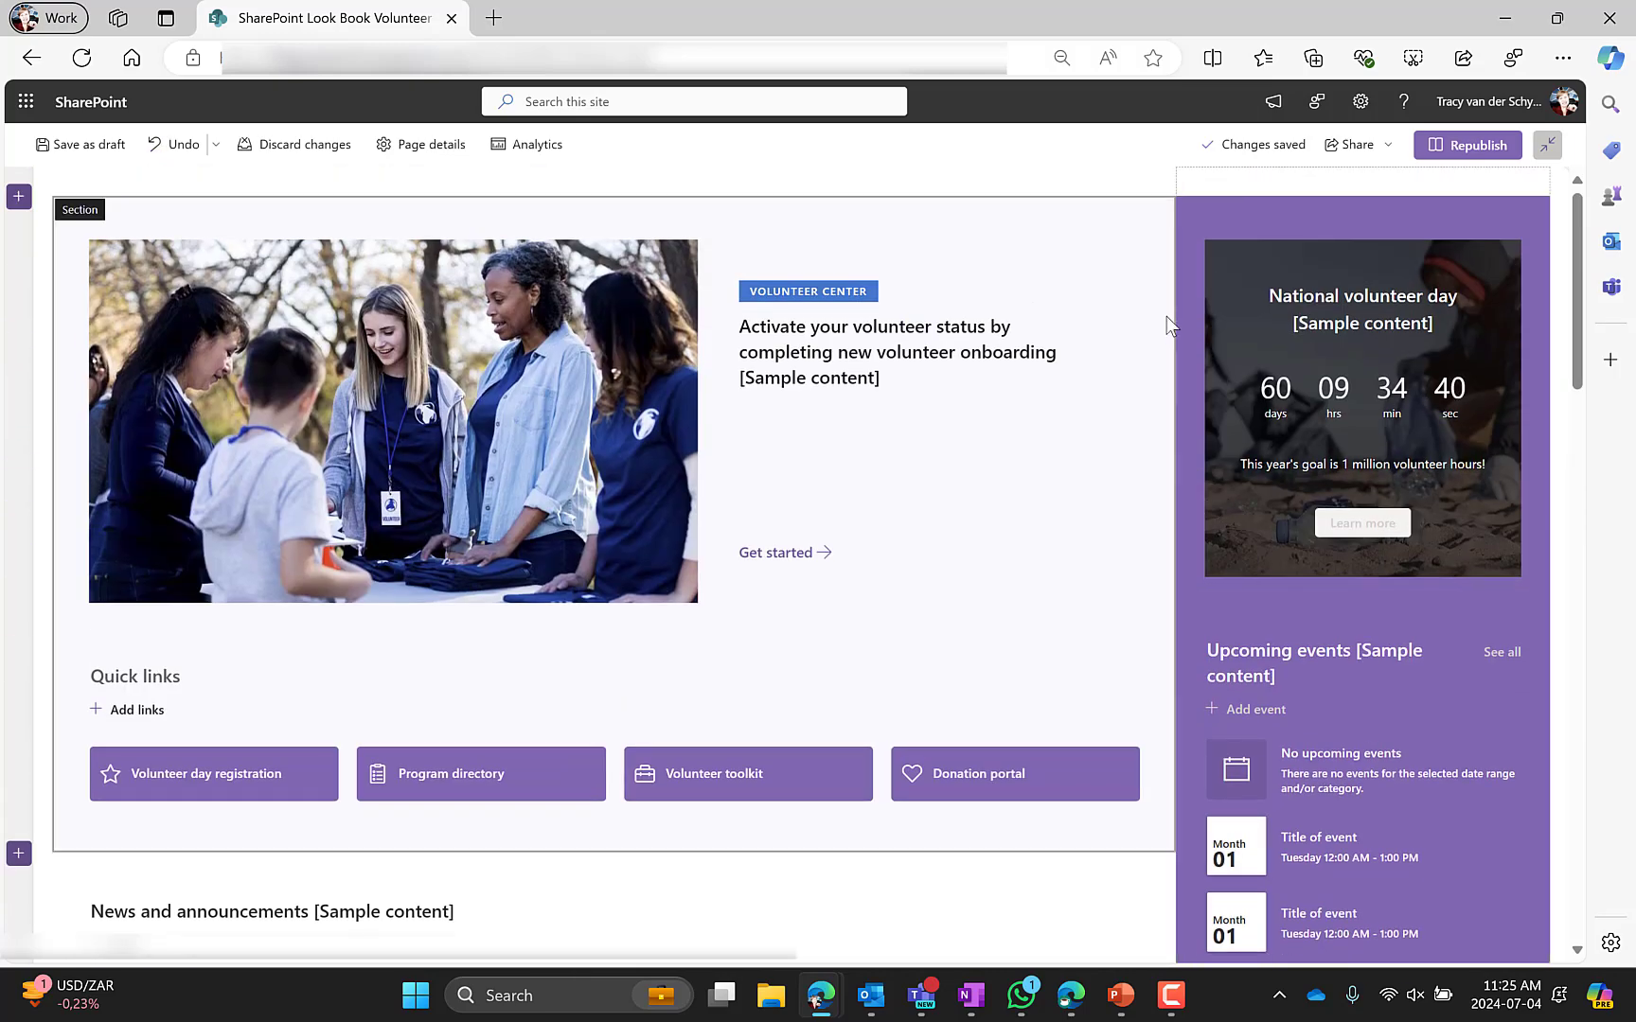
Open the vertical section's settings and apply the Strong shading background
click(1191, 223)
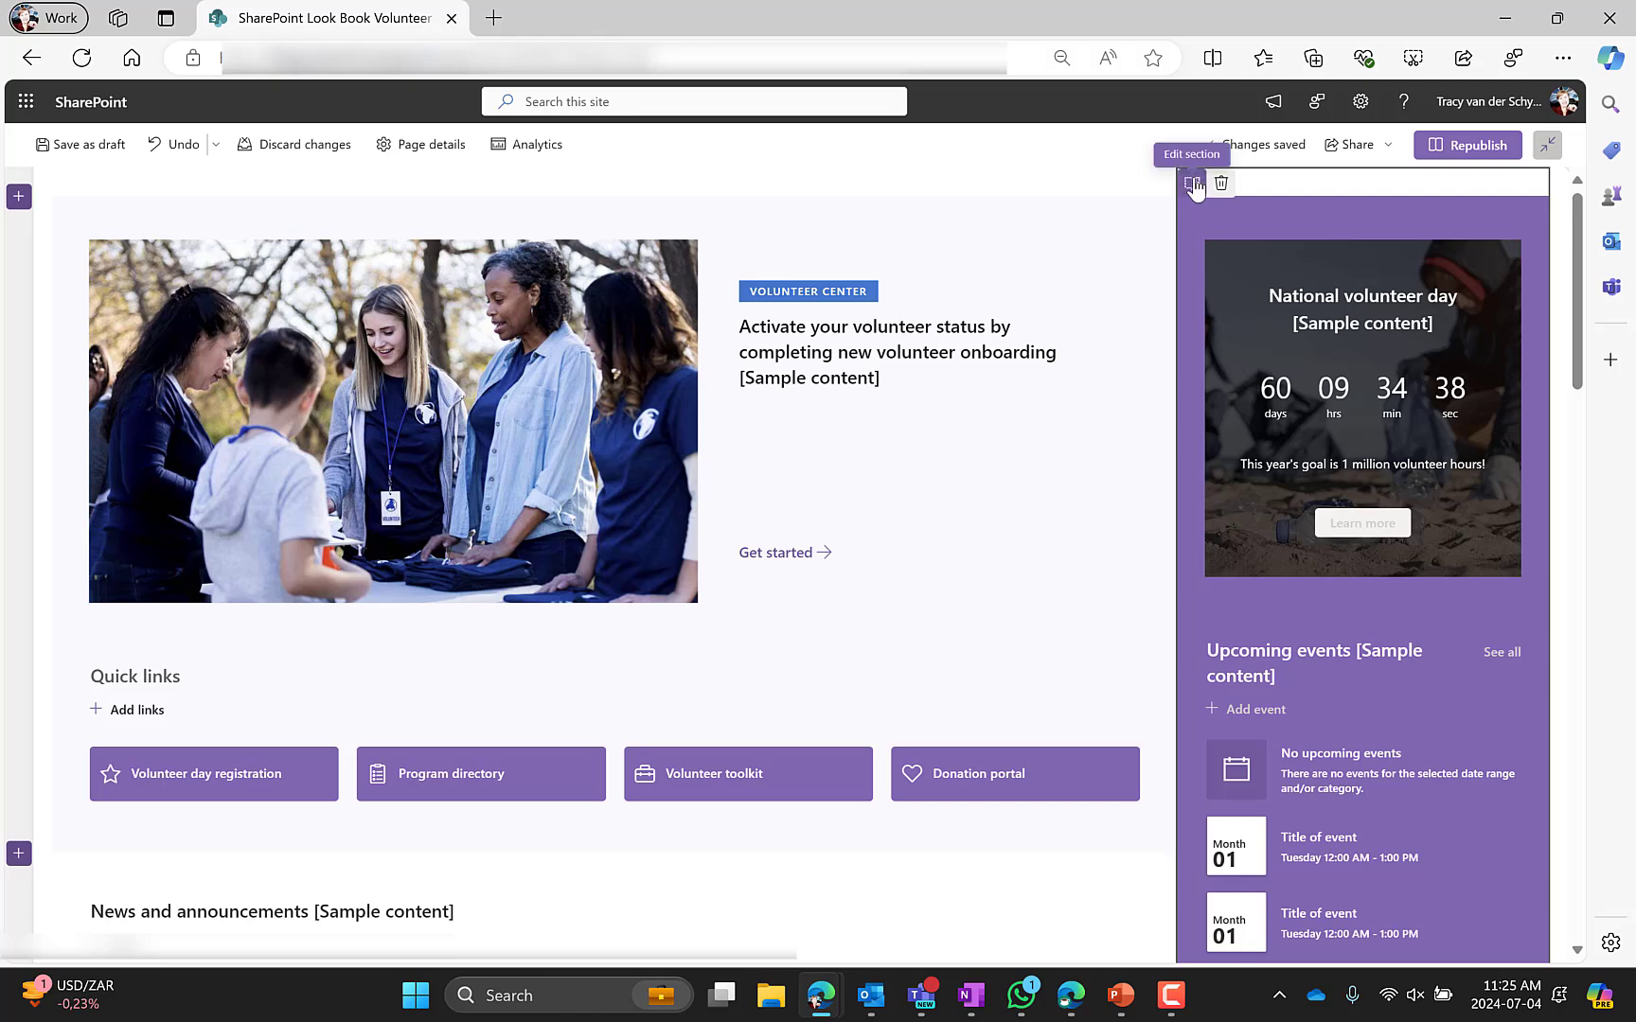
click(1192, 182)
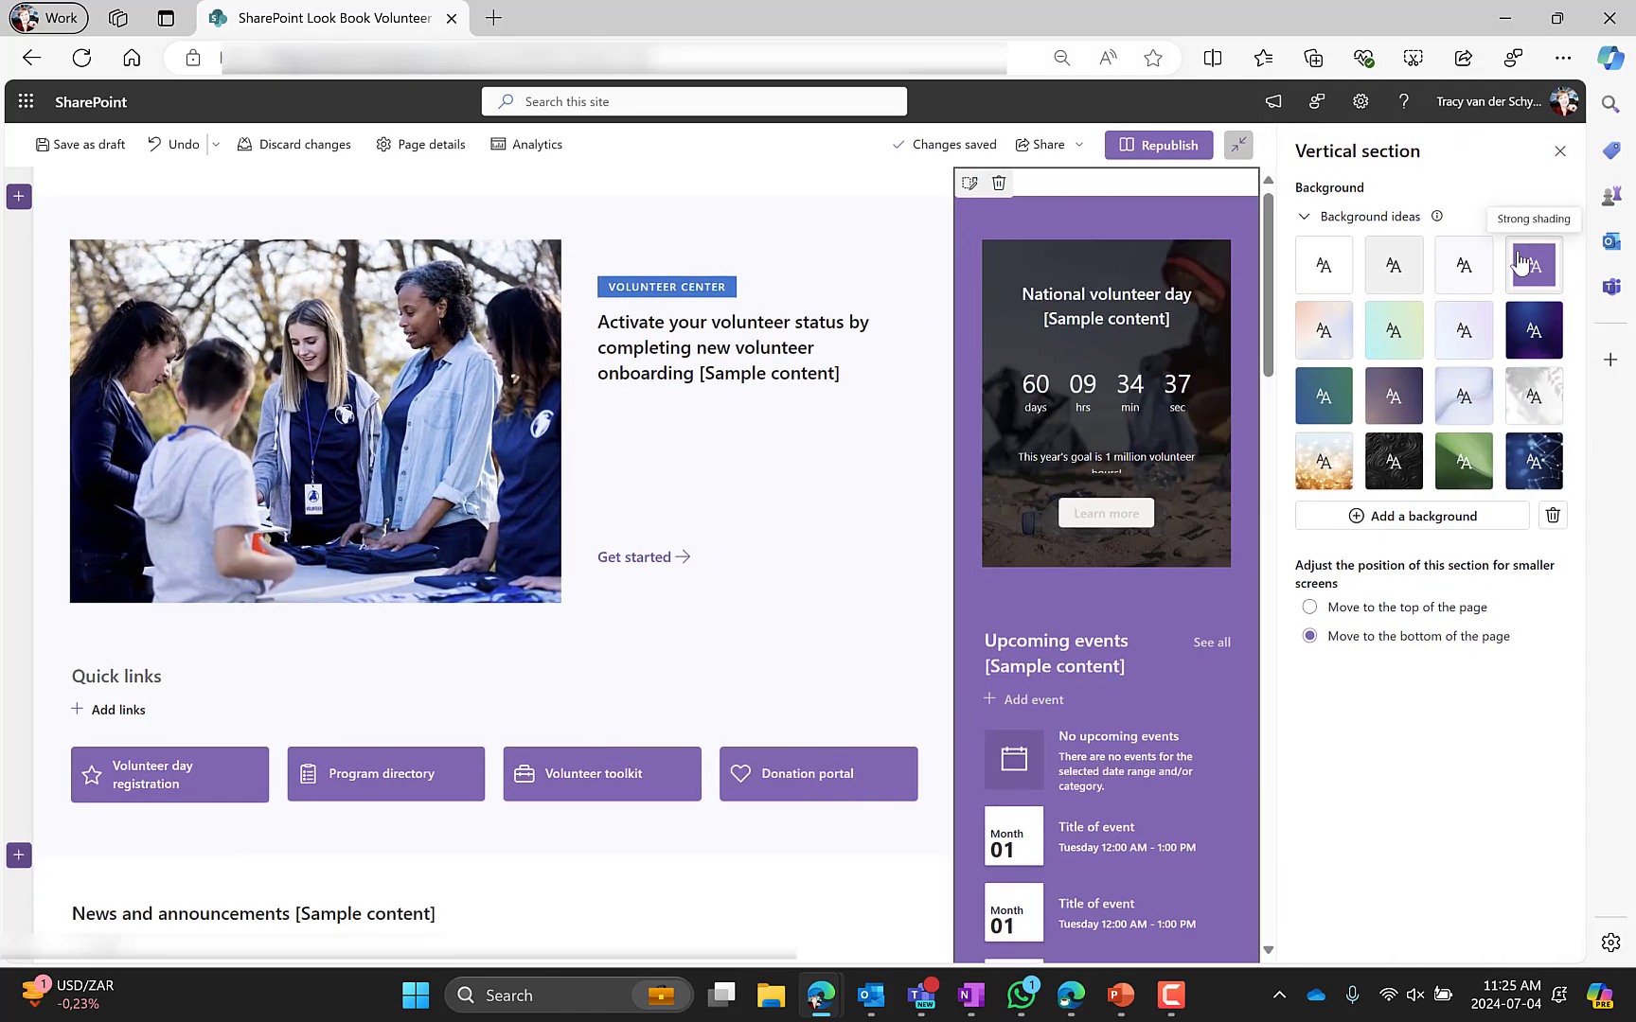
click(1531, 251)
Edit the Countdown Timer web part and set its overlay opacity to 55
click(1087, 257)
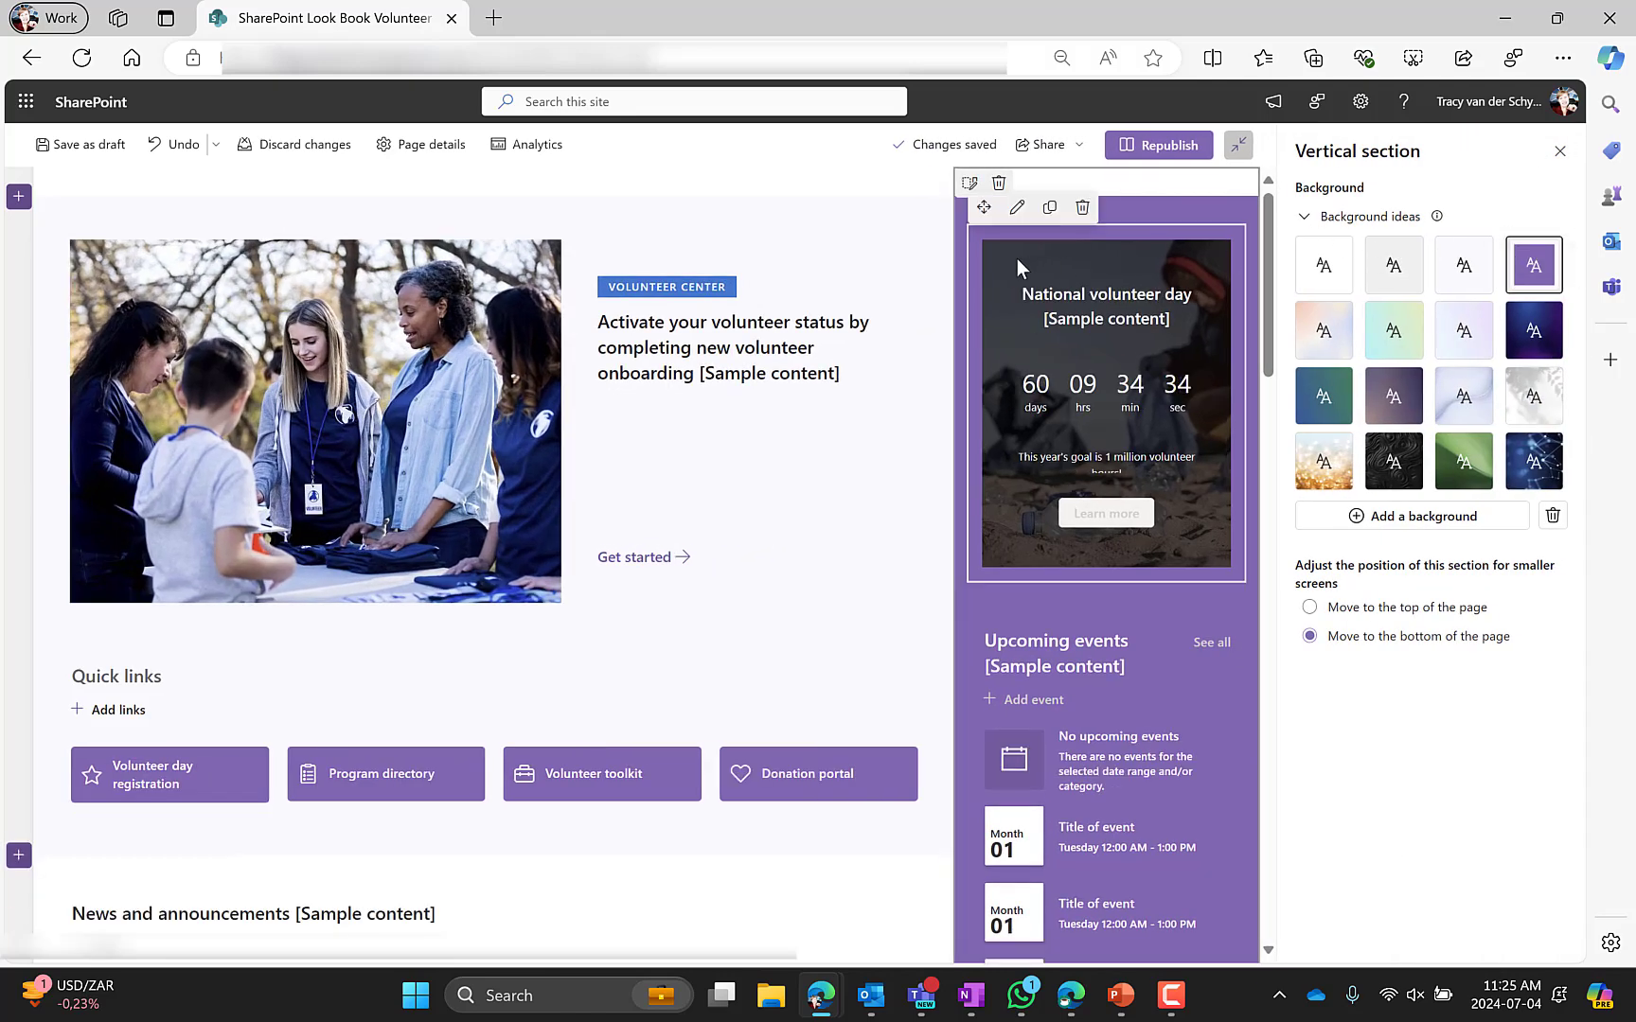
click(1016, 206)
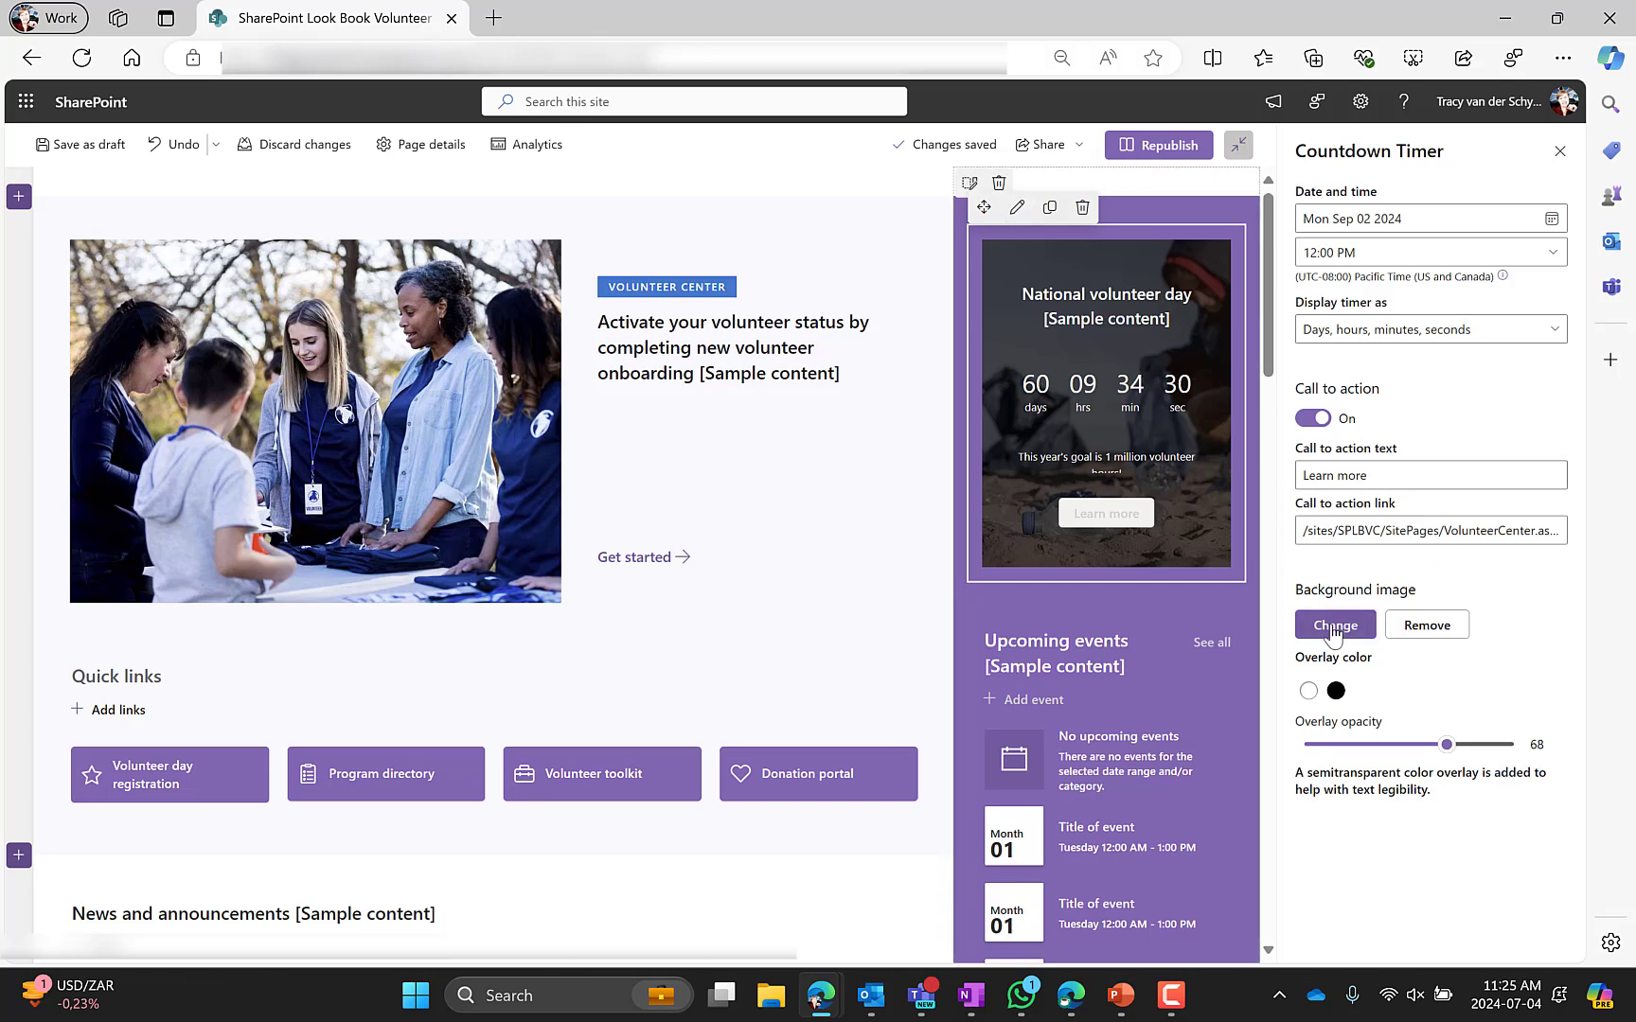
drag(1458, 741, 1419, 751)
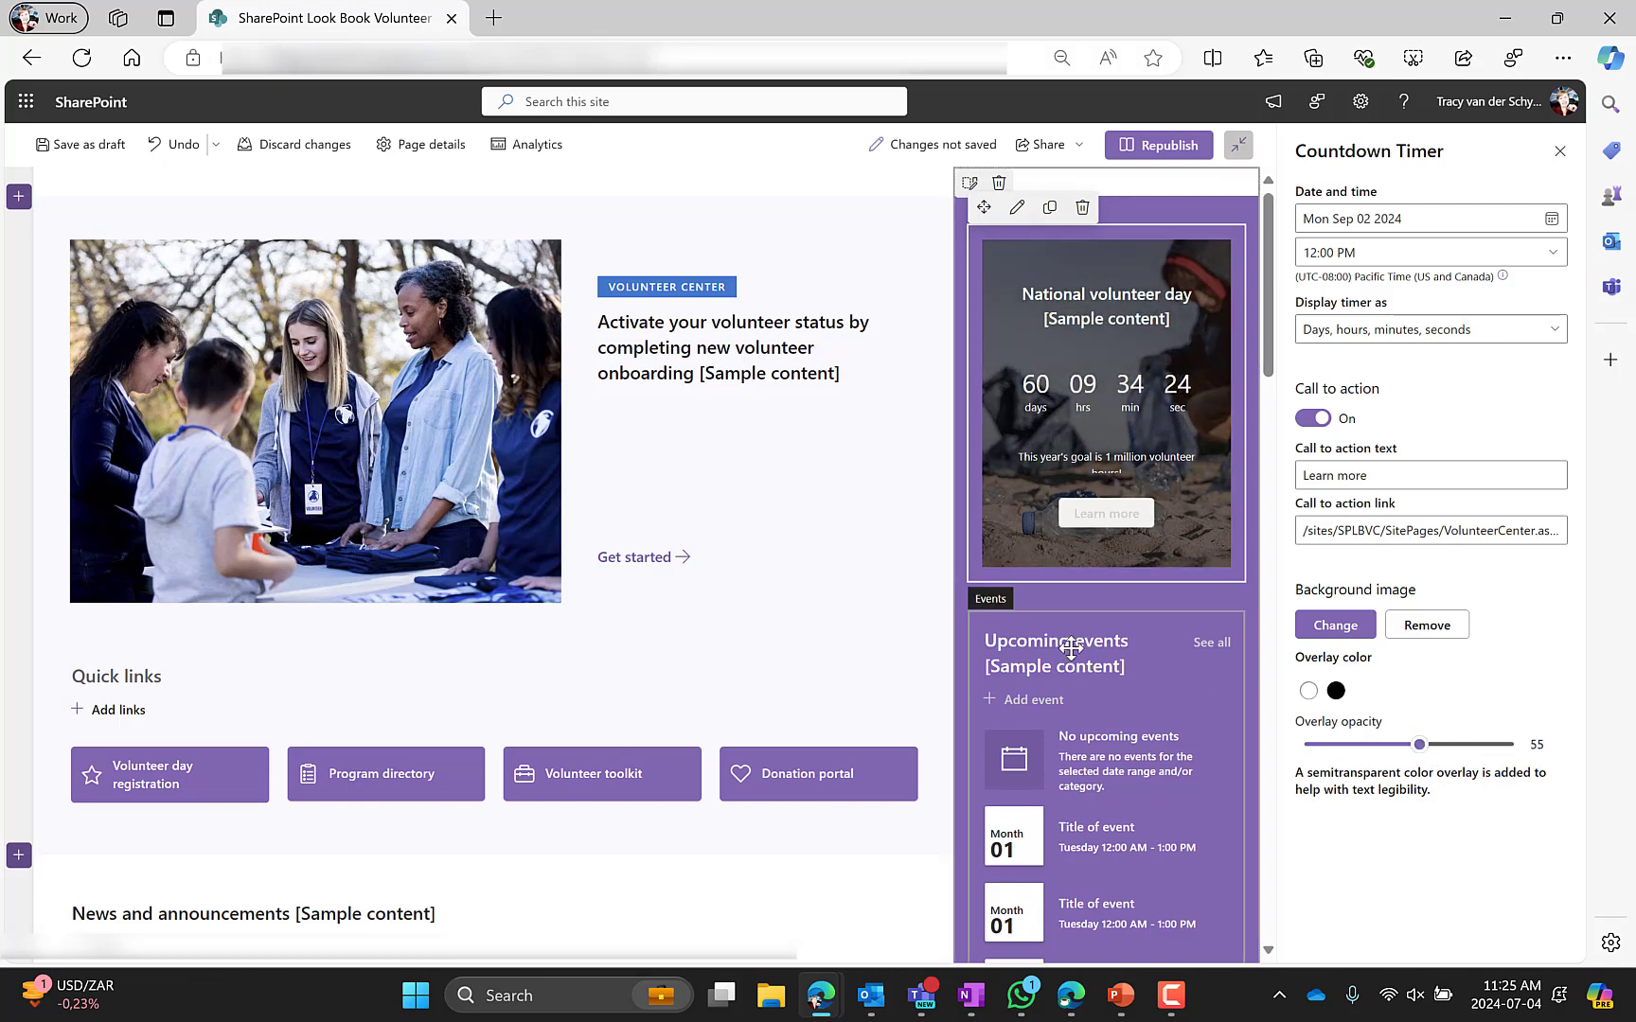
Open the Upcoming events web part settings and view its category options
scroll(1071, 648, down, 3)
click(1065, 410)
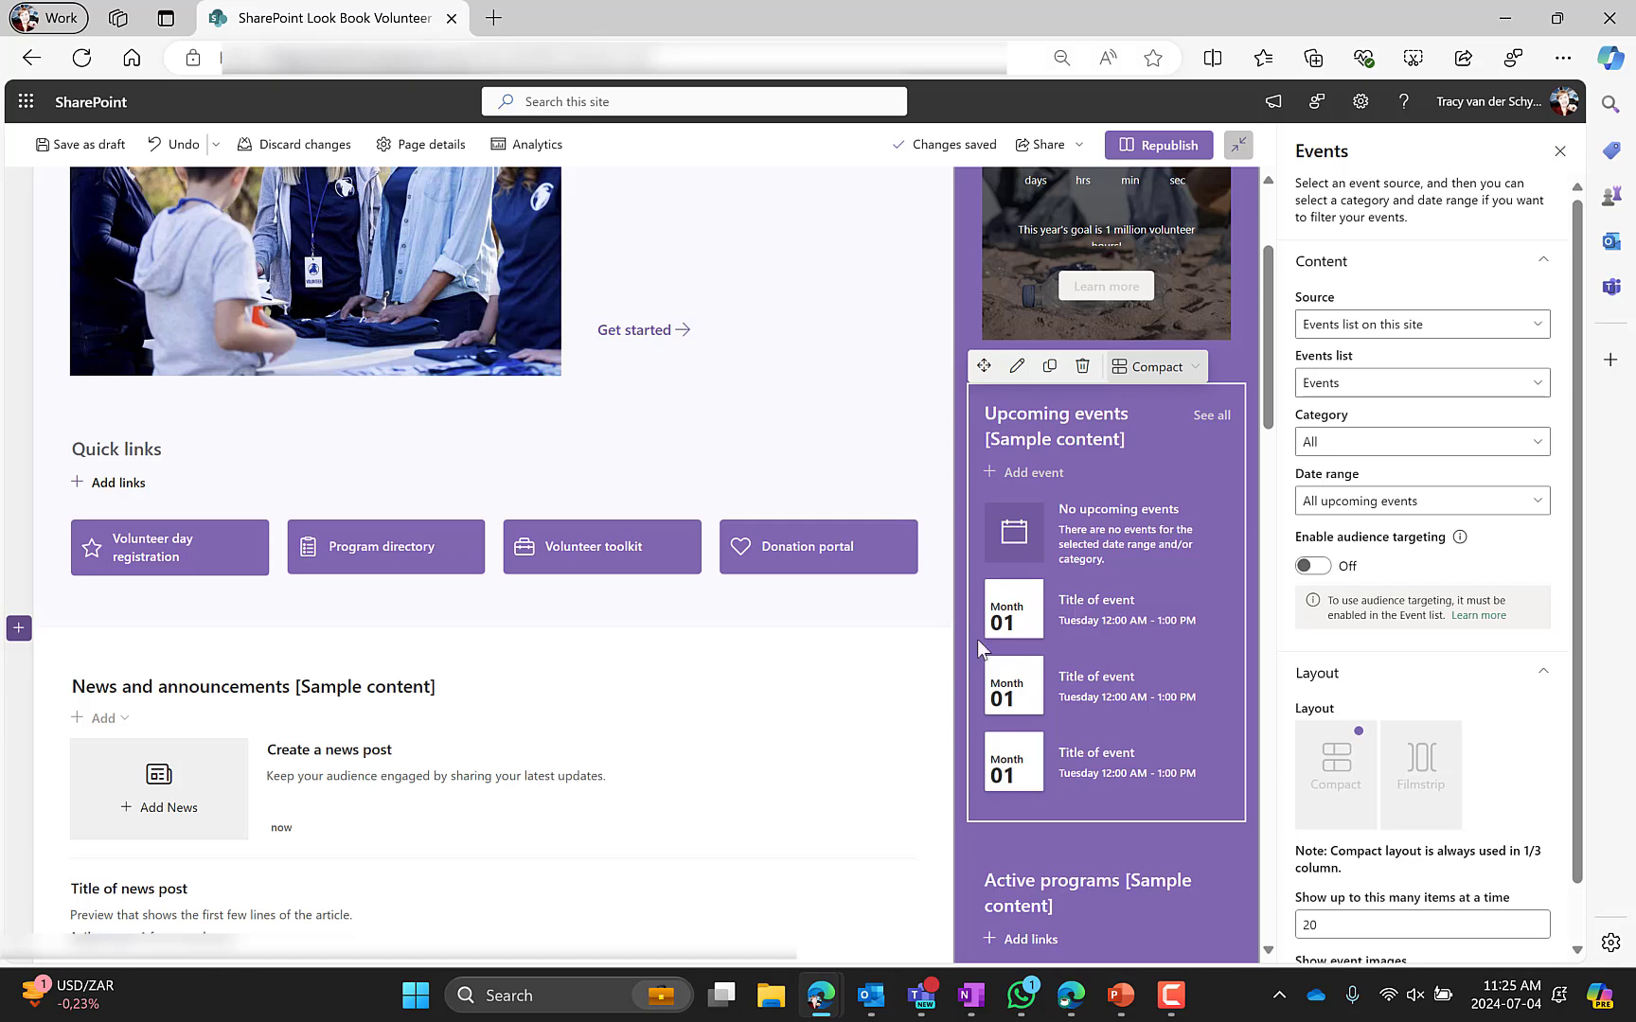
click(1353, 443)
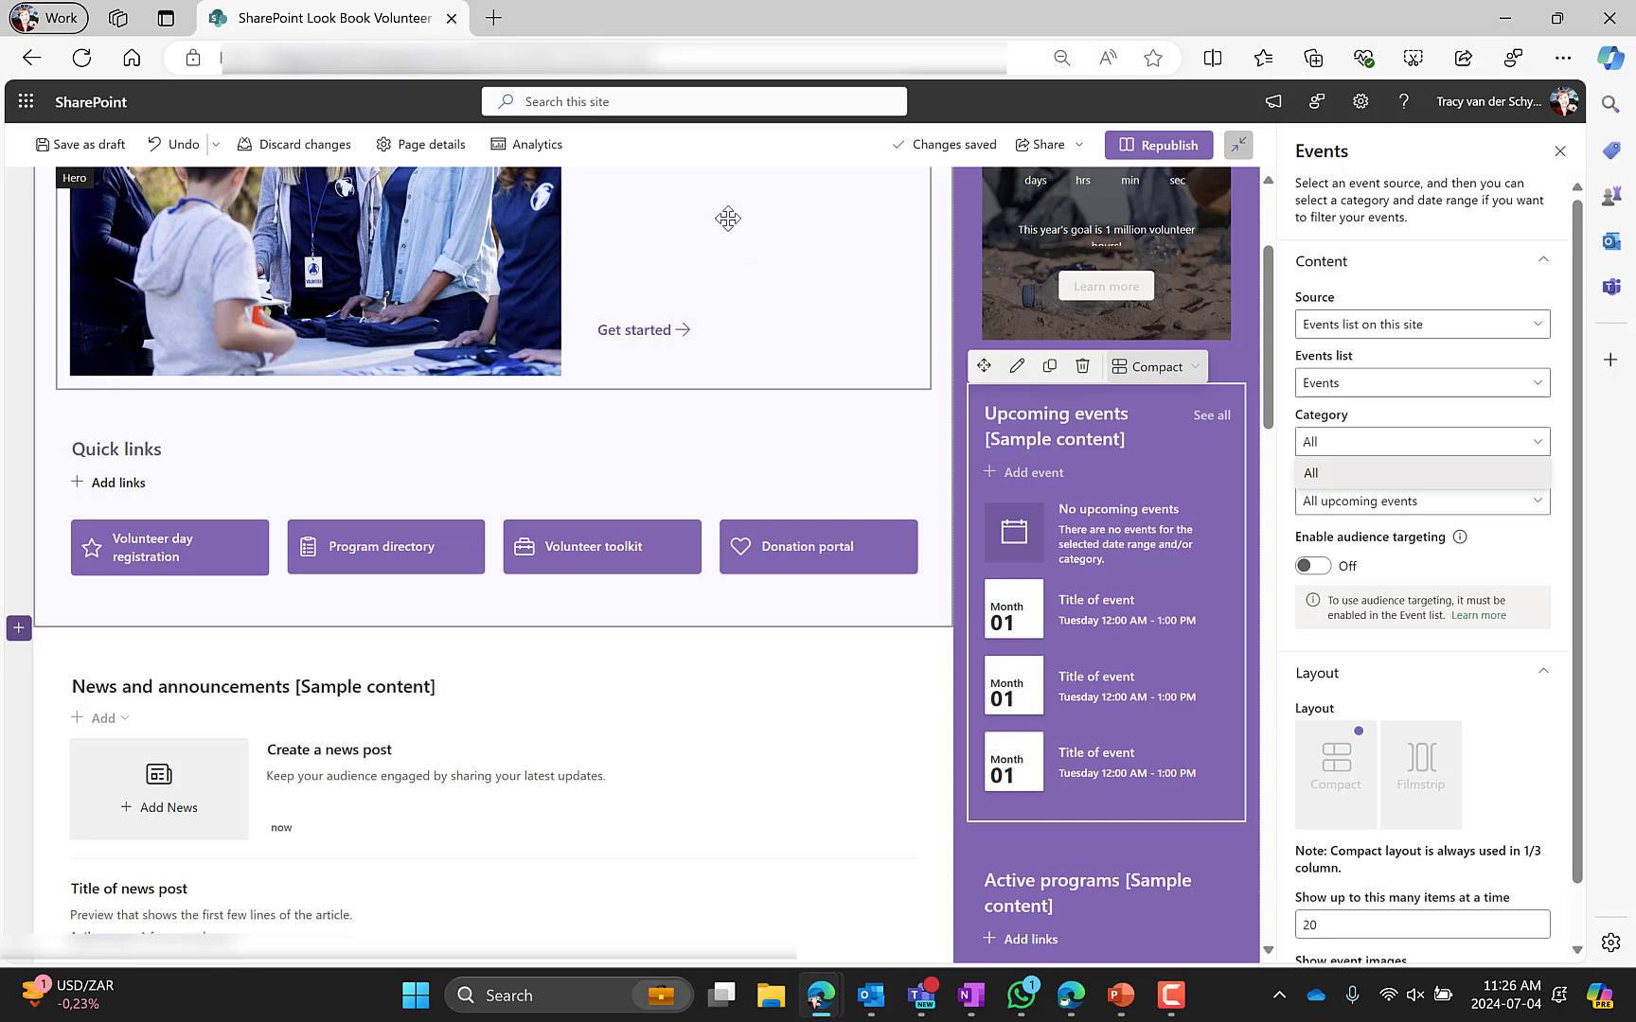
click(1141, 460)
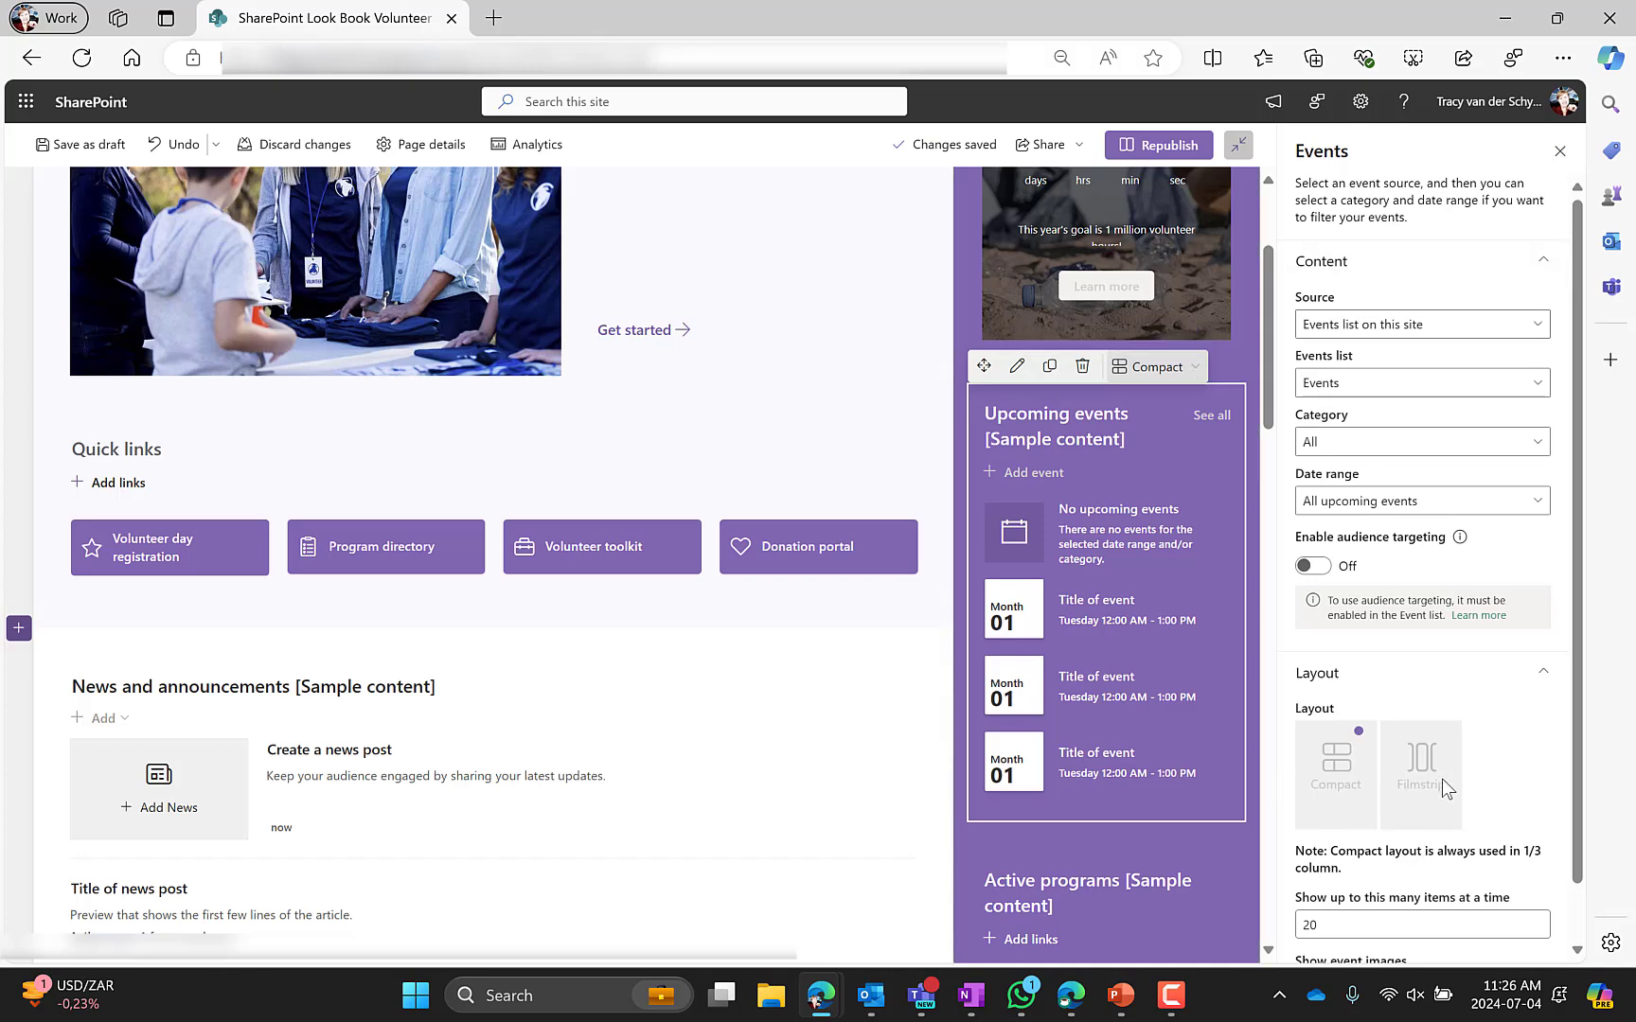
Open the Active programs Quick links settings and switch title text to one line and back to two lines
scroll(1148, 748, down, 6)
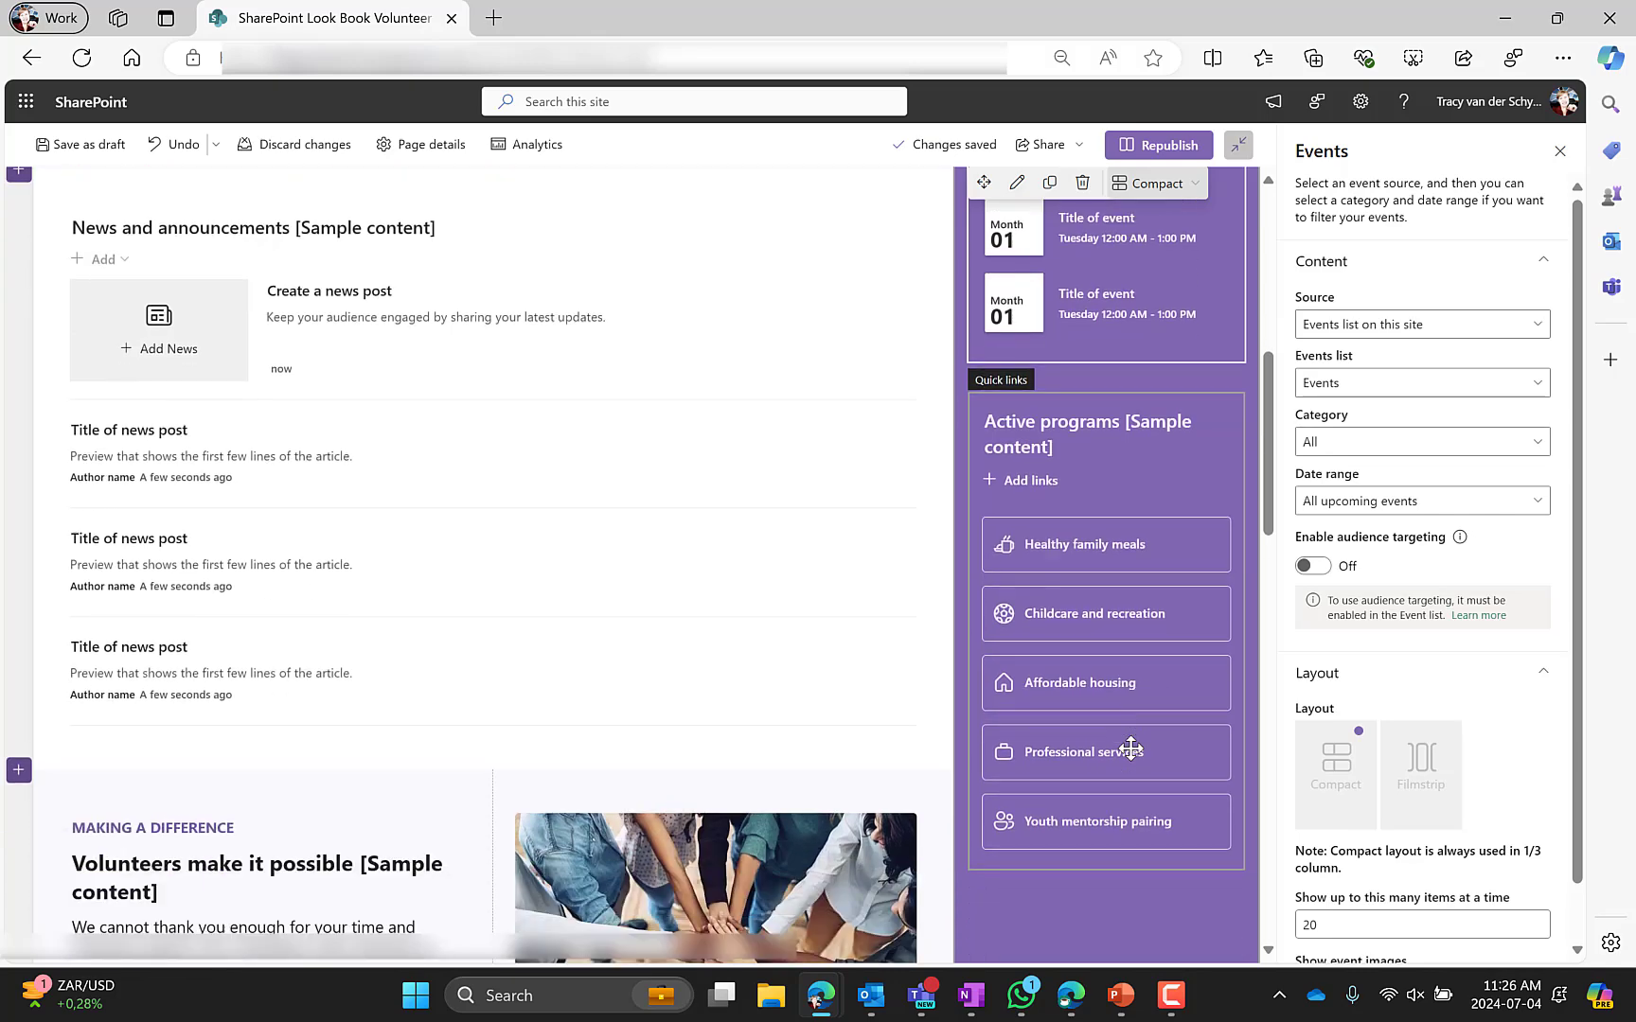
click(1098, 320)
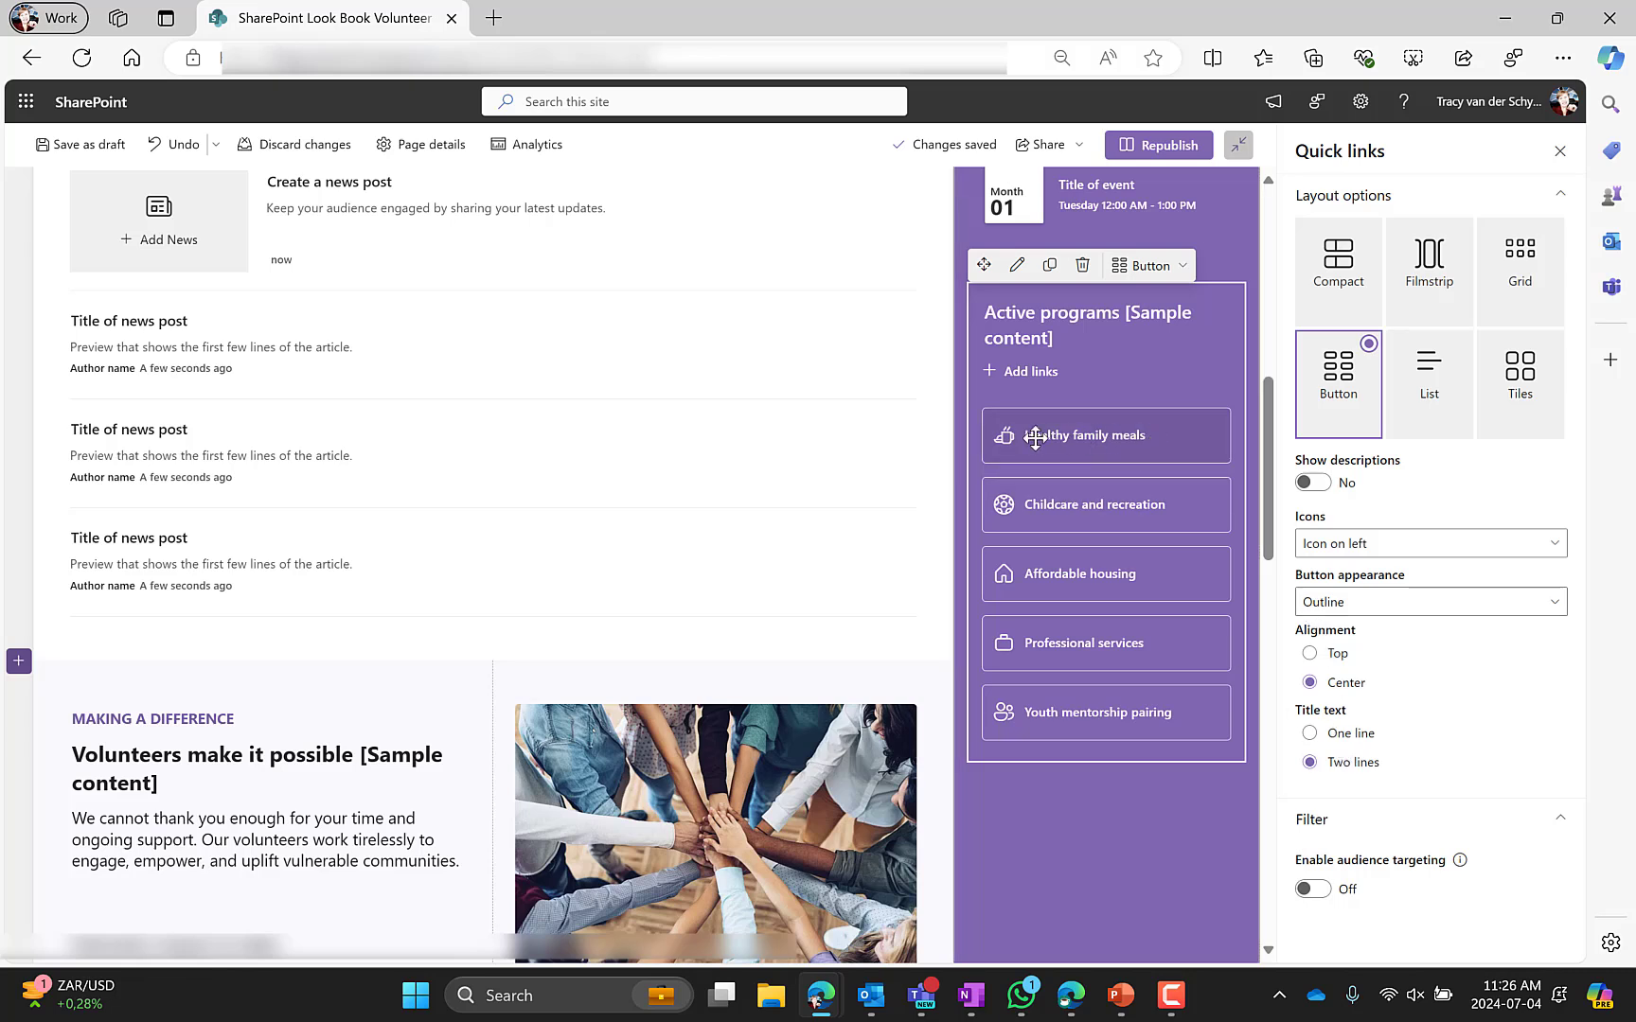
click(1337, 738)
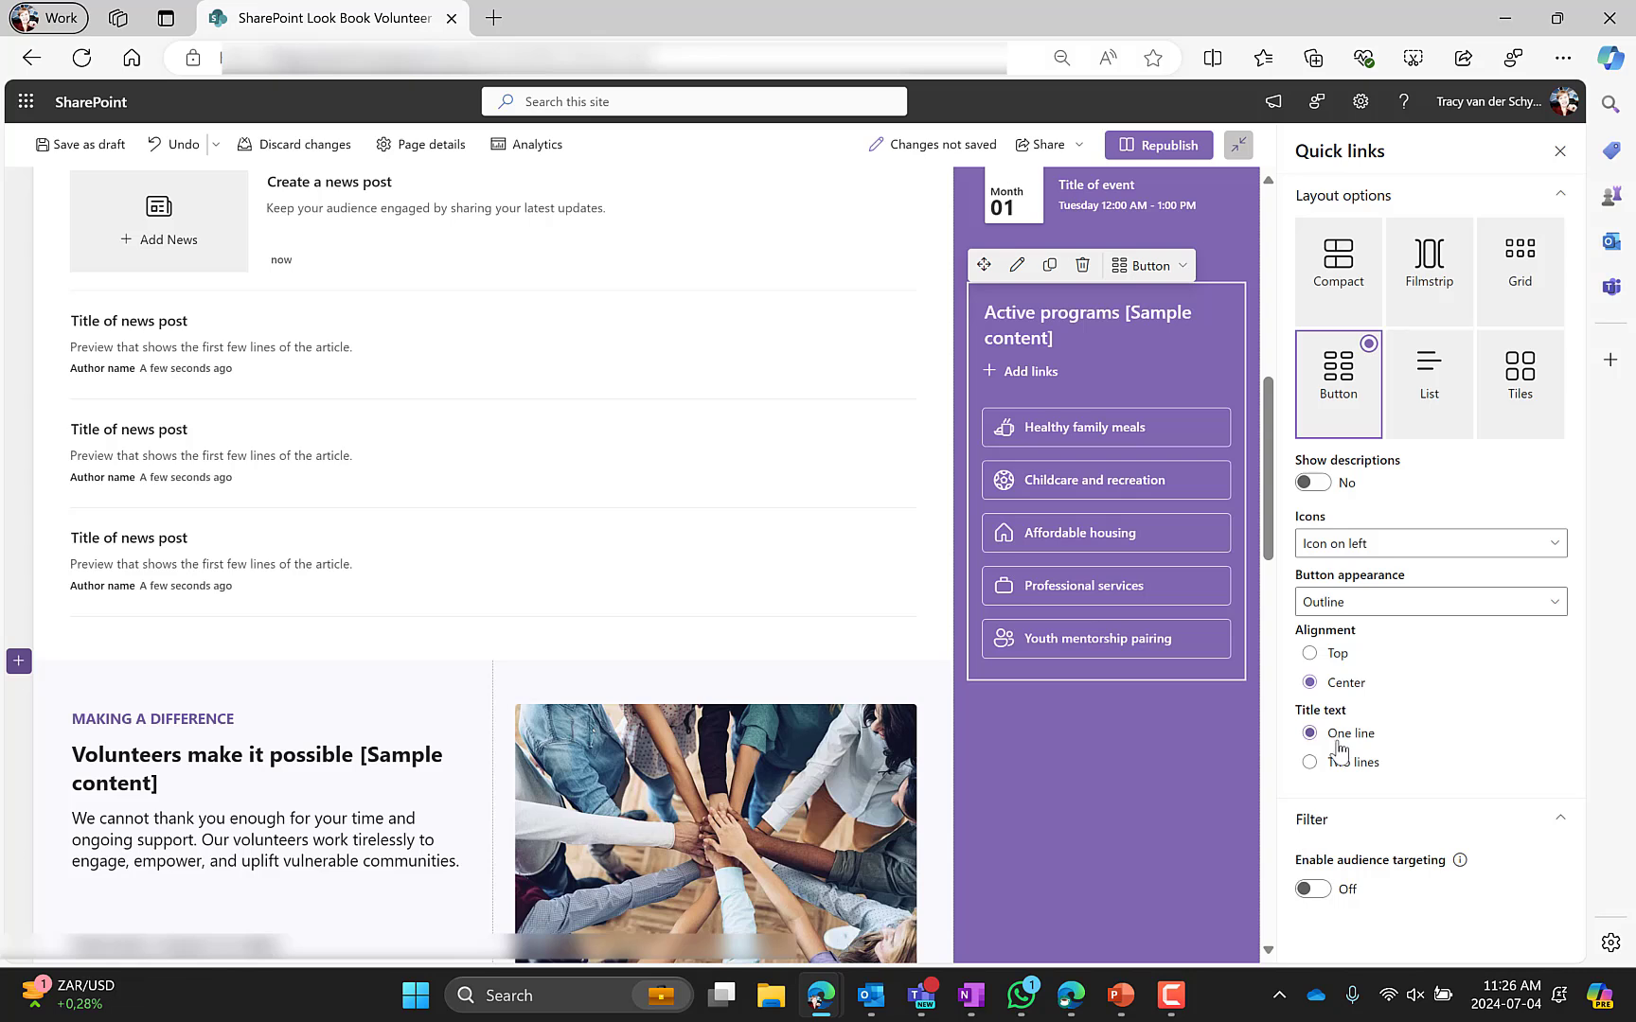
click(1344, 763)
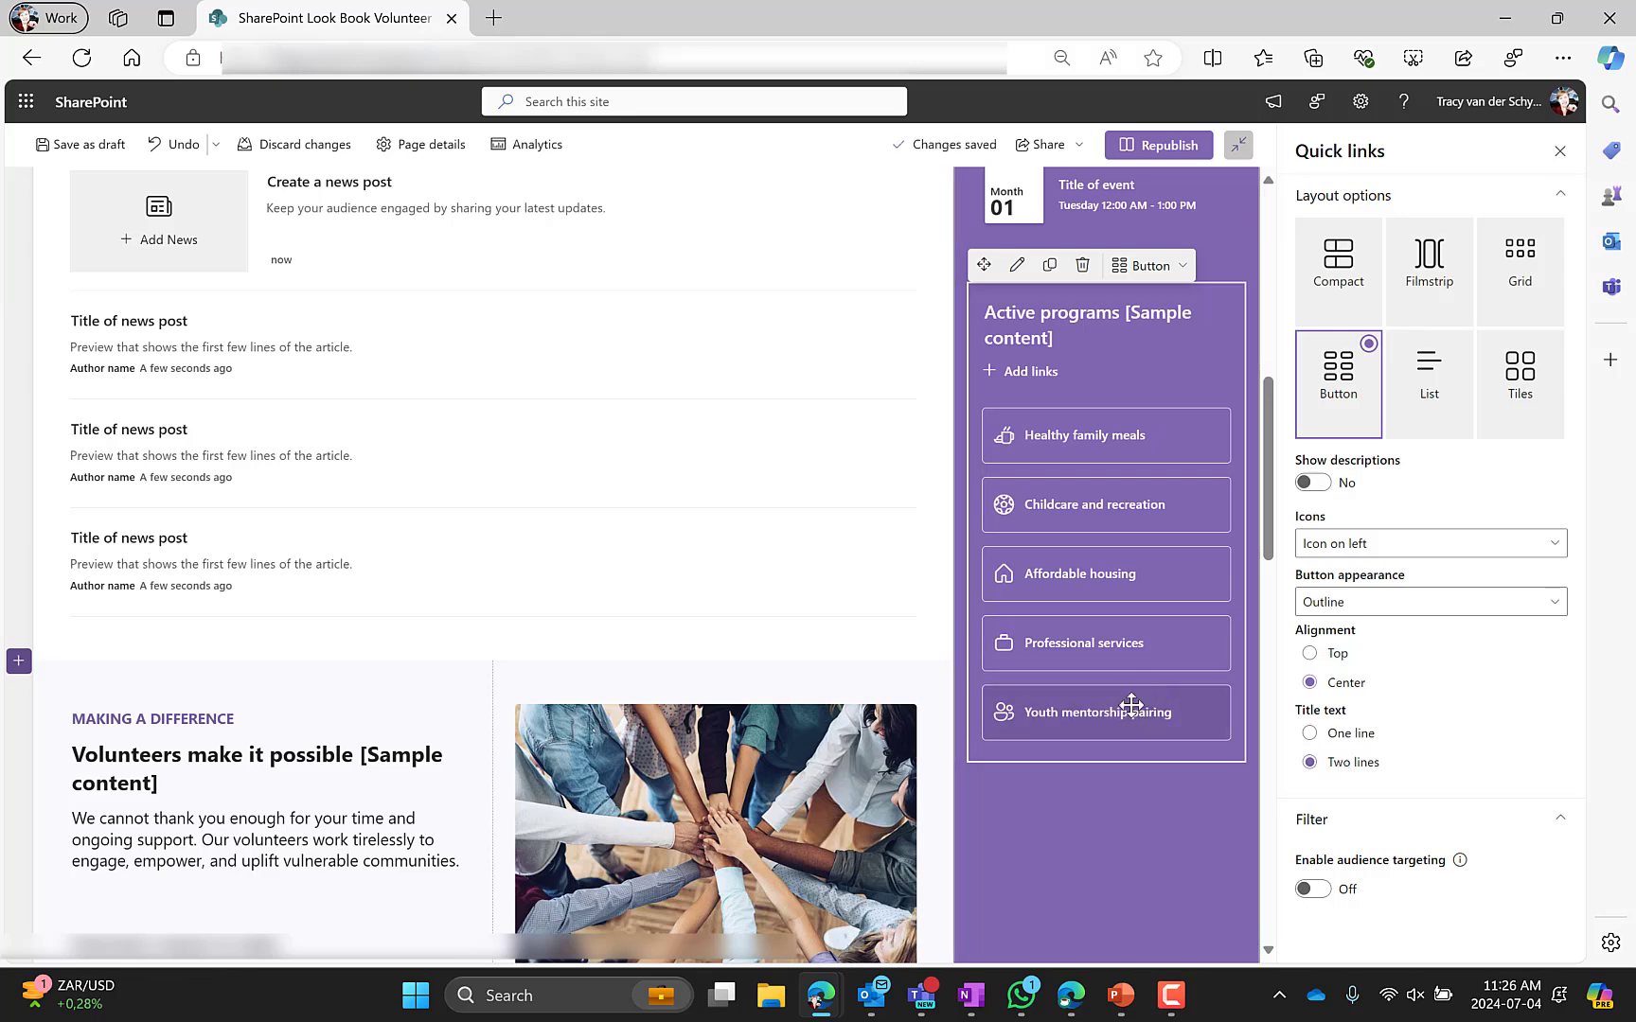
Turn audience targeting on and off again for the Active programs Quick links web part
scroll(1132, 705, down, 2)
scroll(1132, 705, up, 1)
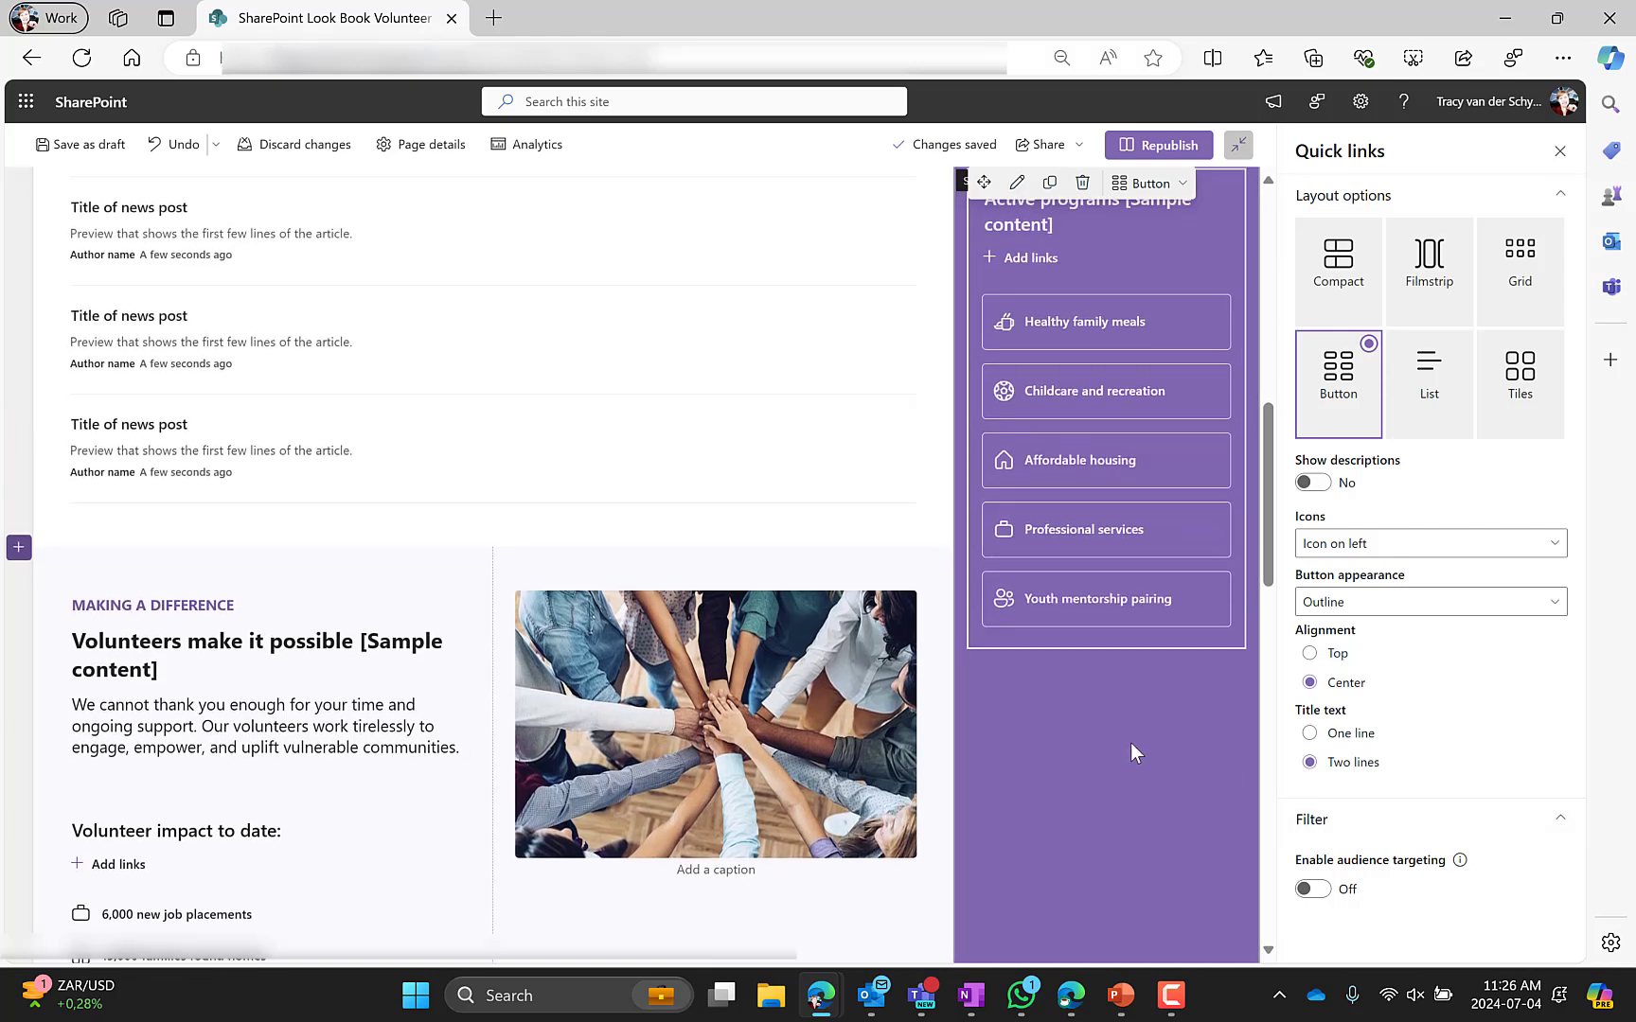
scroll(1132, 752, up, 1)
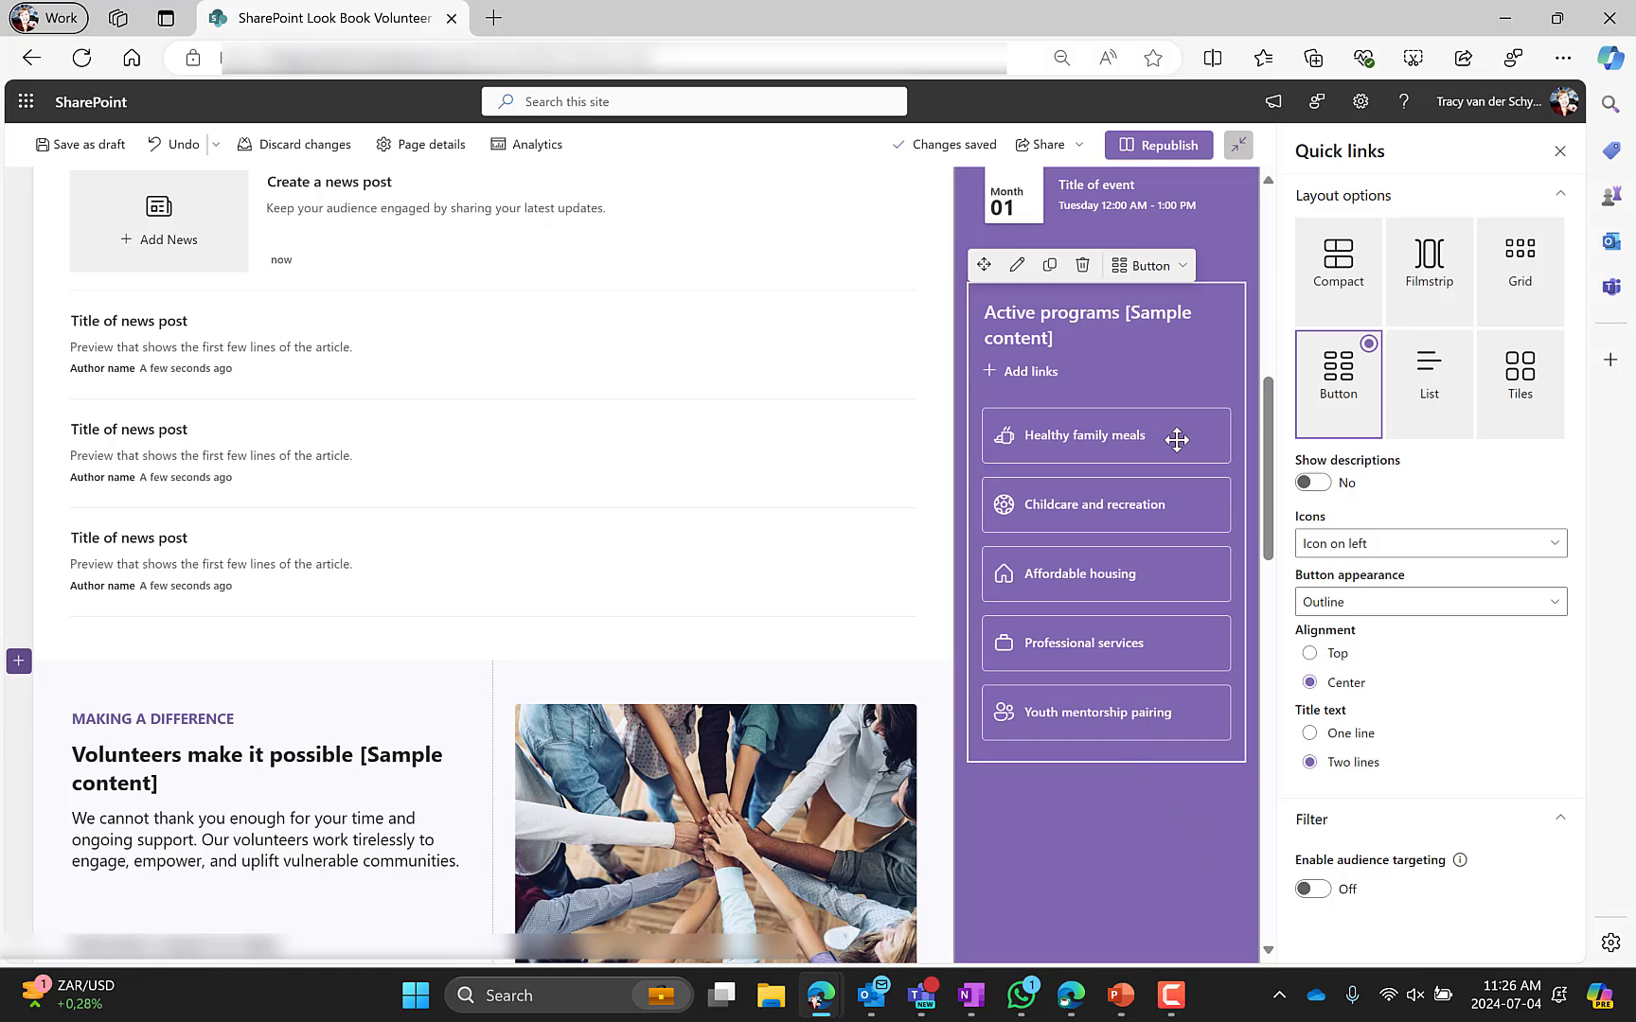
click(1313, 889)
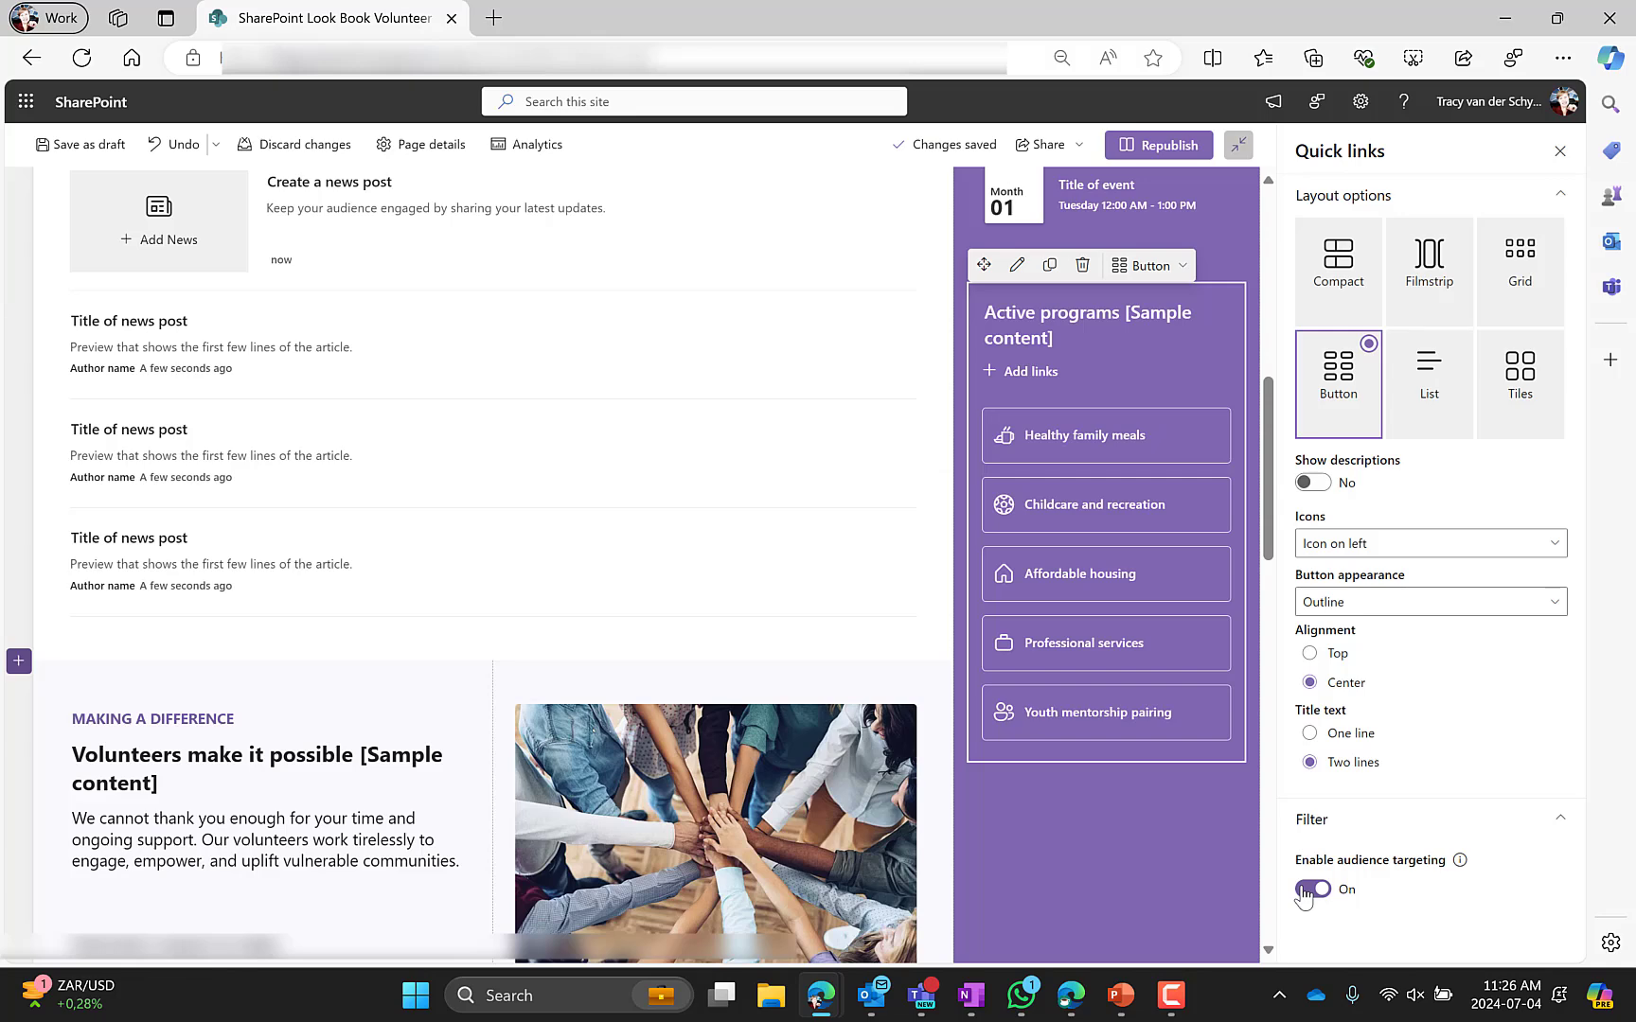
click(1304, 895)
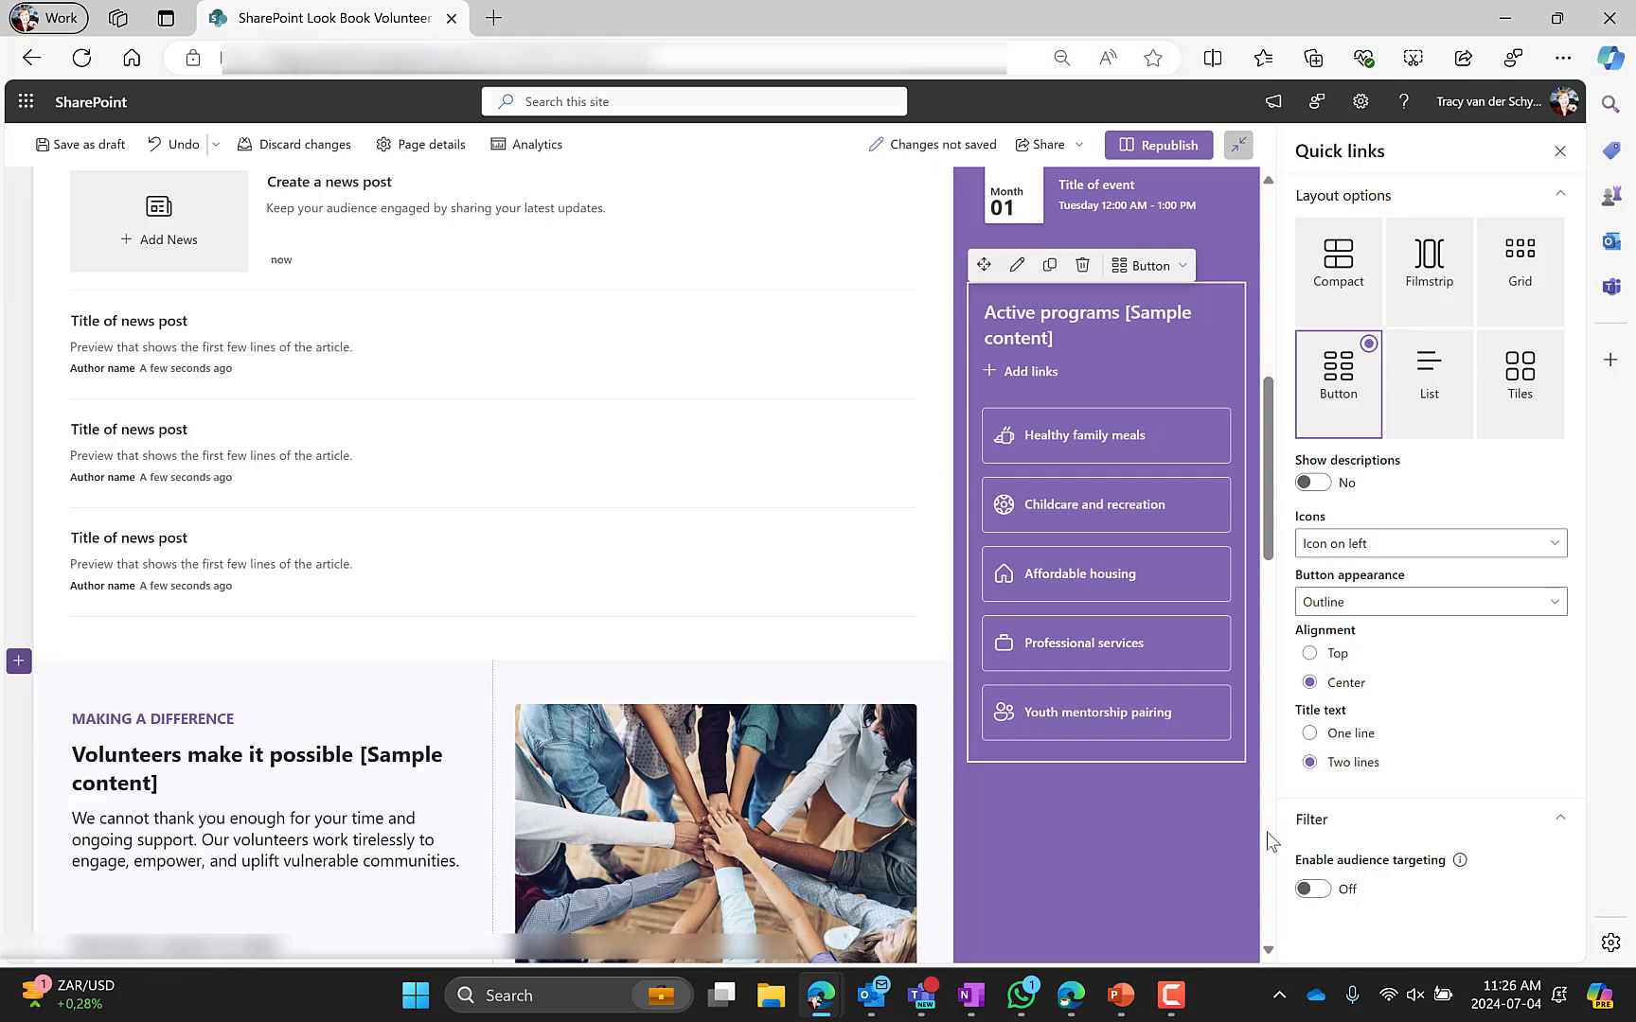
Republish the home page
scroll(307, 716, down, 3)
scroll(307, 717, down, 4)
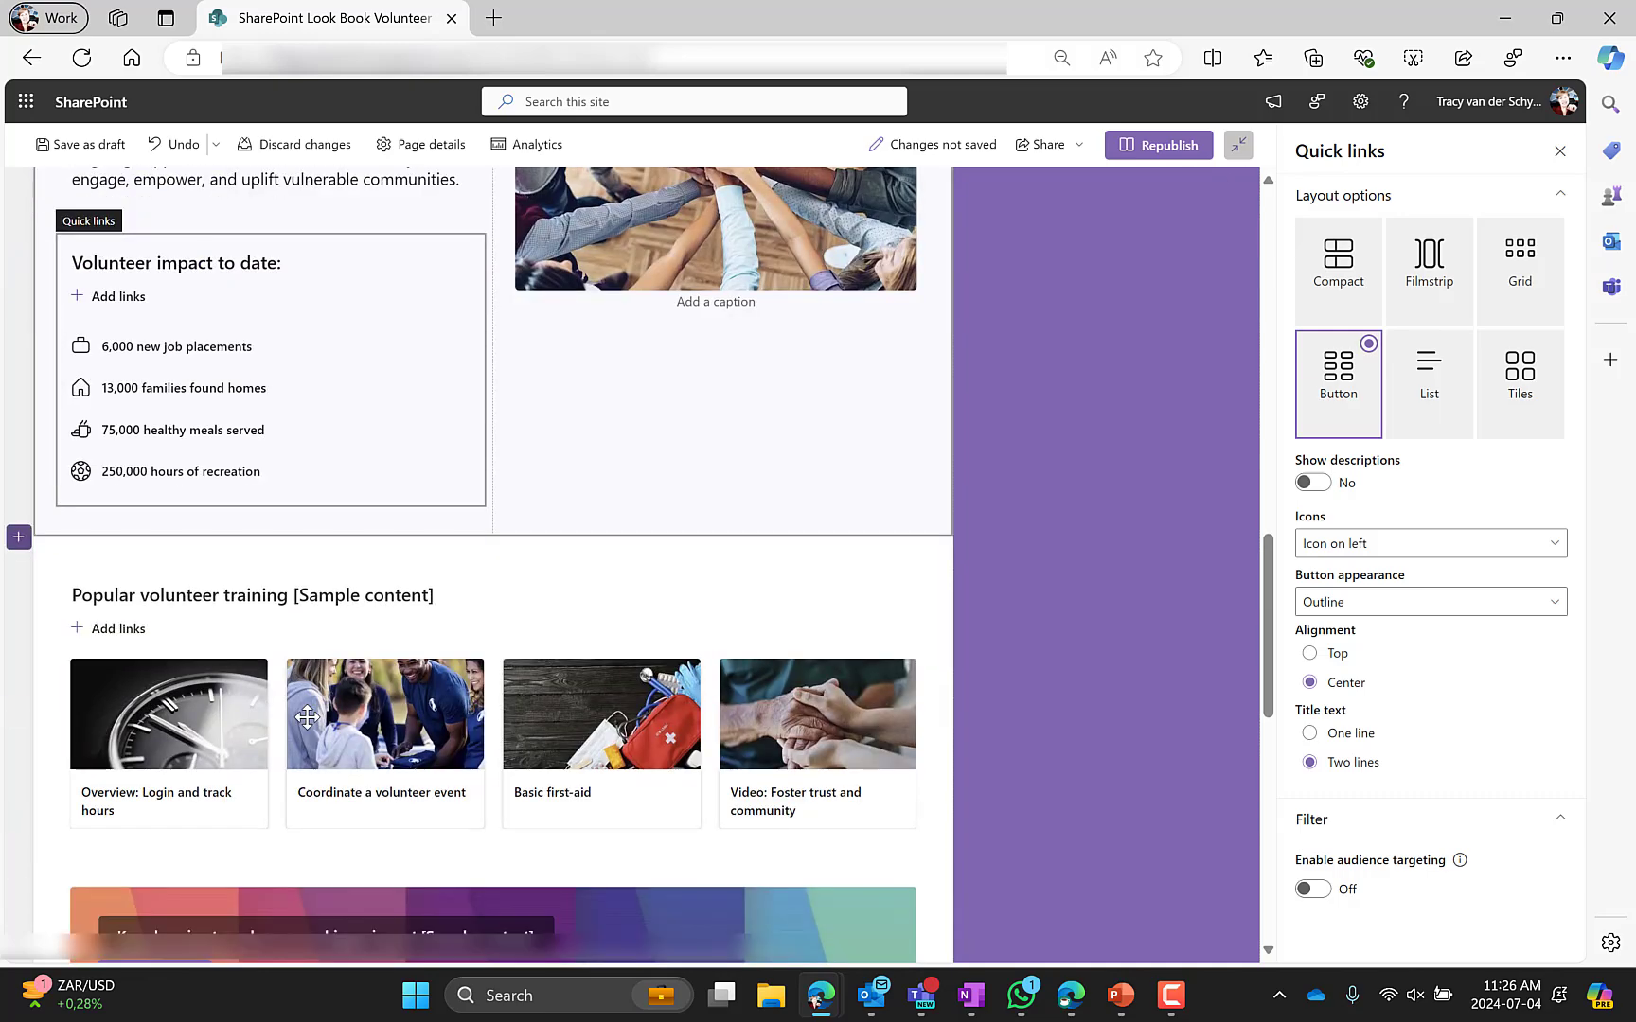
scroll(307, 716, down, 4)
scroll(307, 716, up, 9)
scroll(307, 717, up, 10)
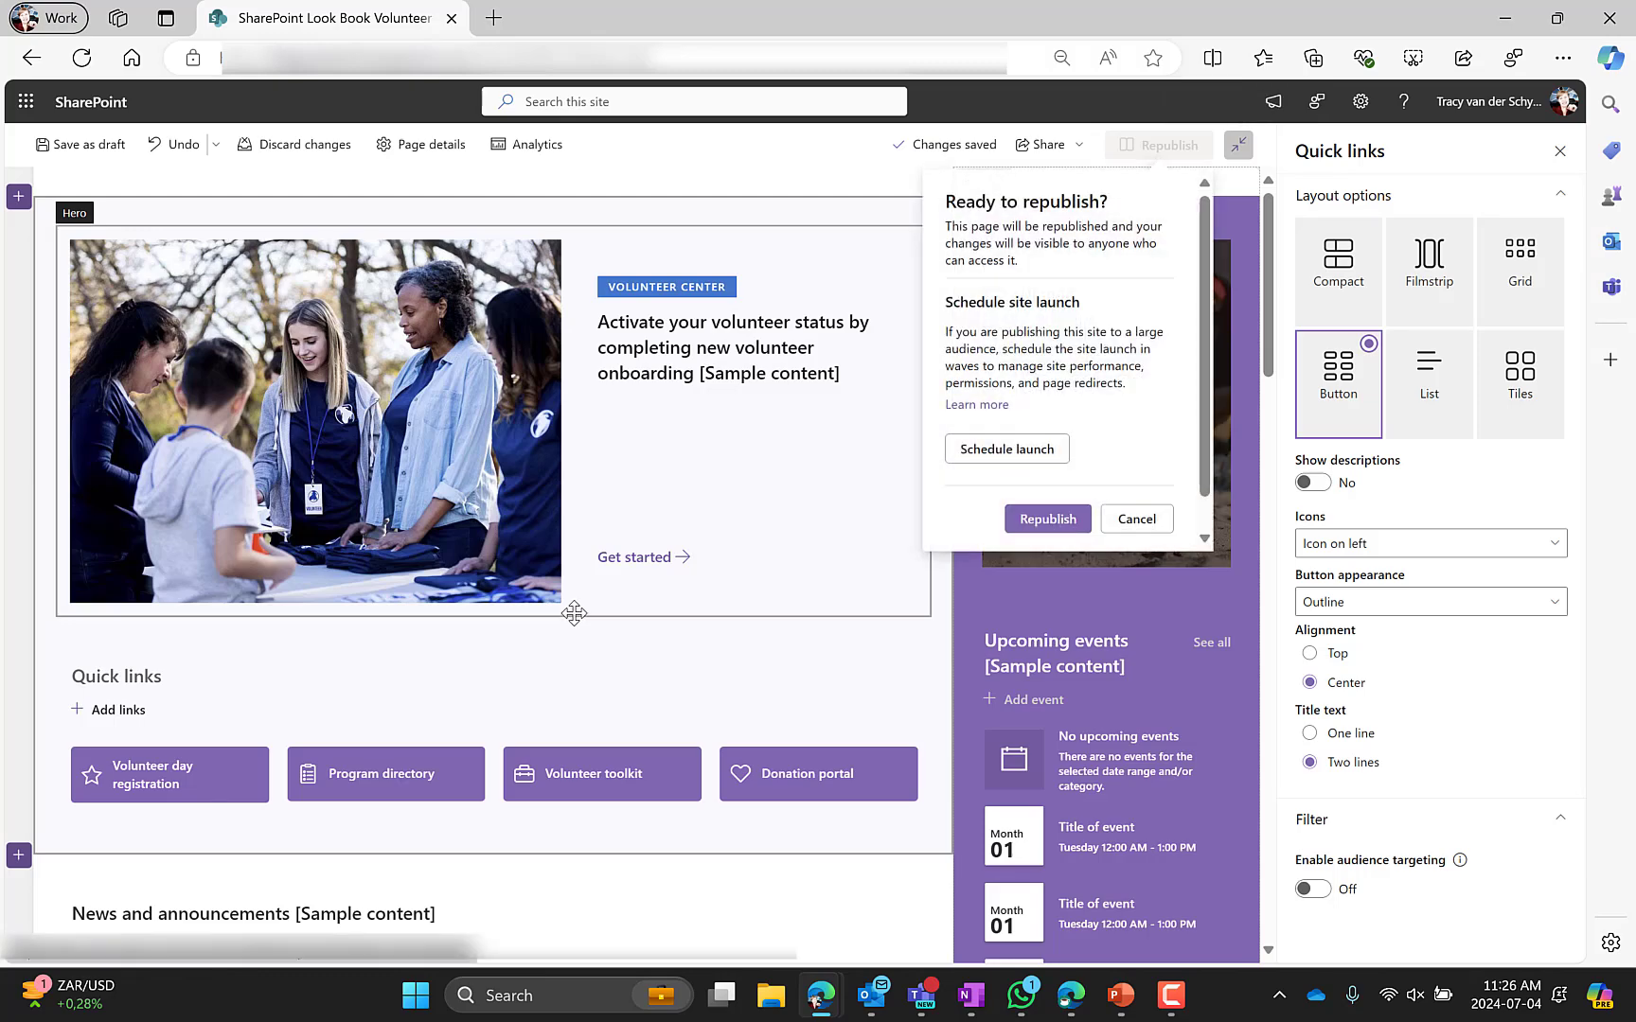
click(1047, 521)
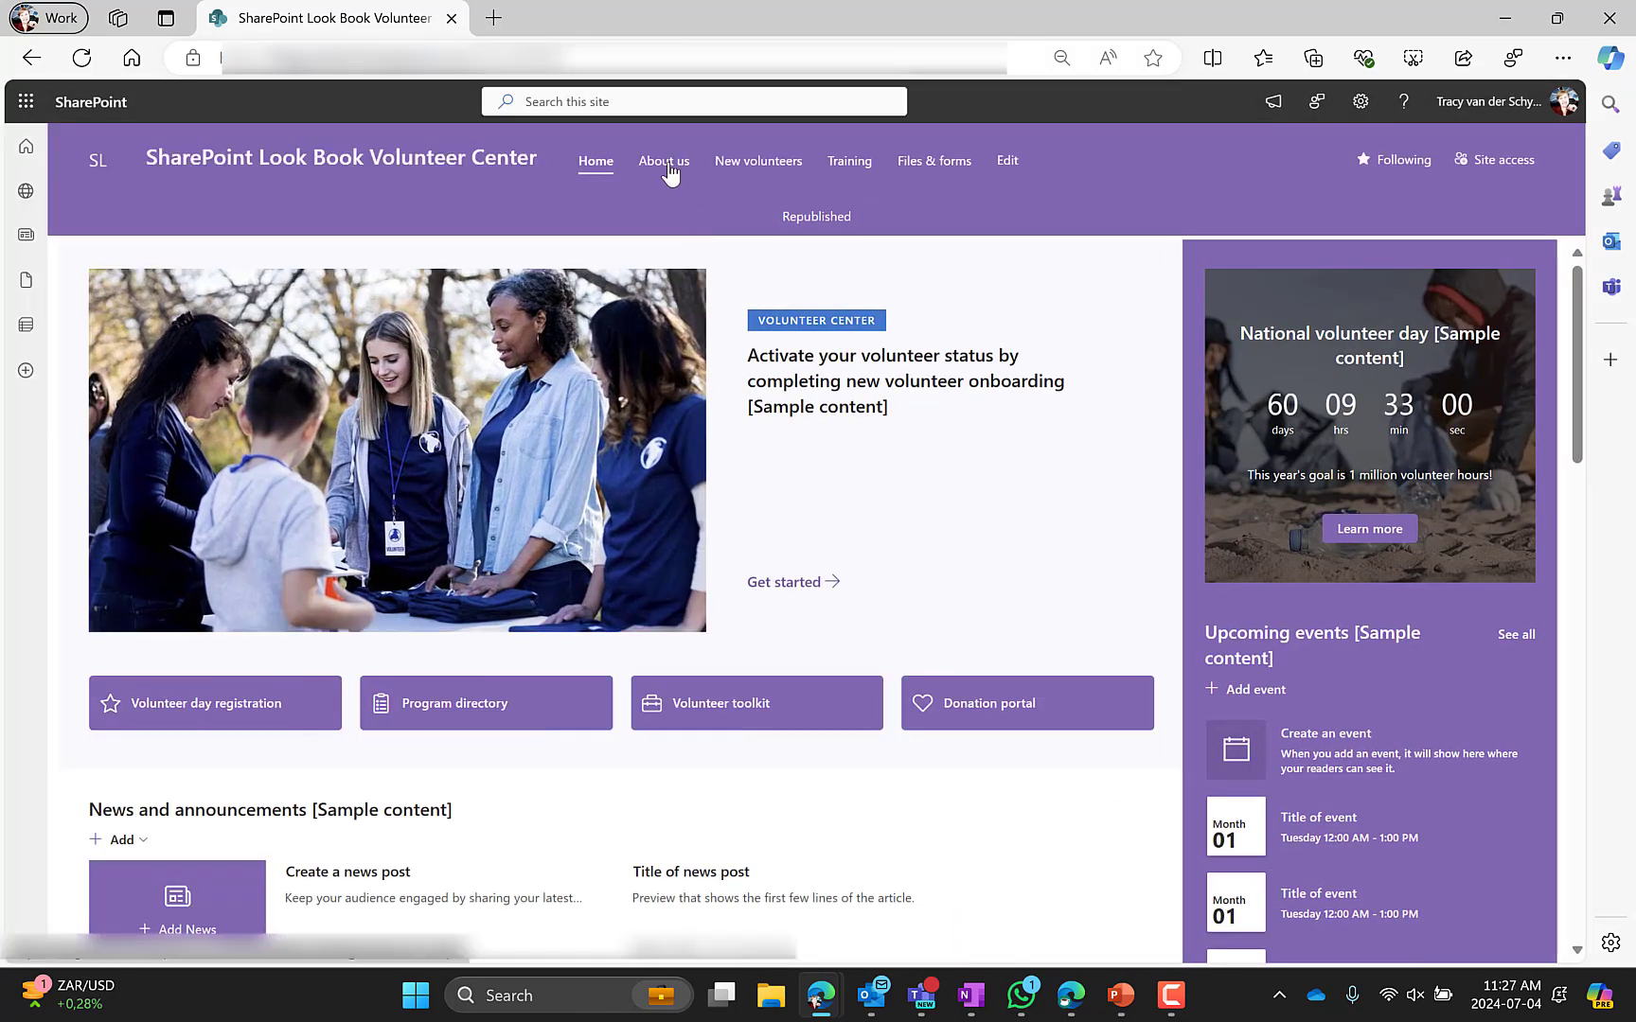
Open the About us page's title area settings and select the Mission & Impact text above the title
click(664, 161)
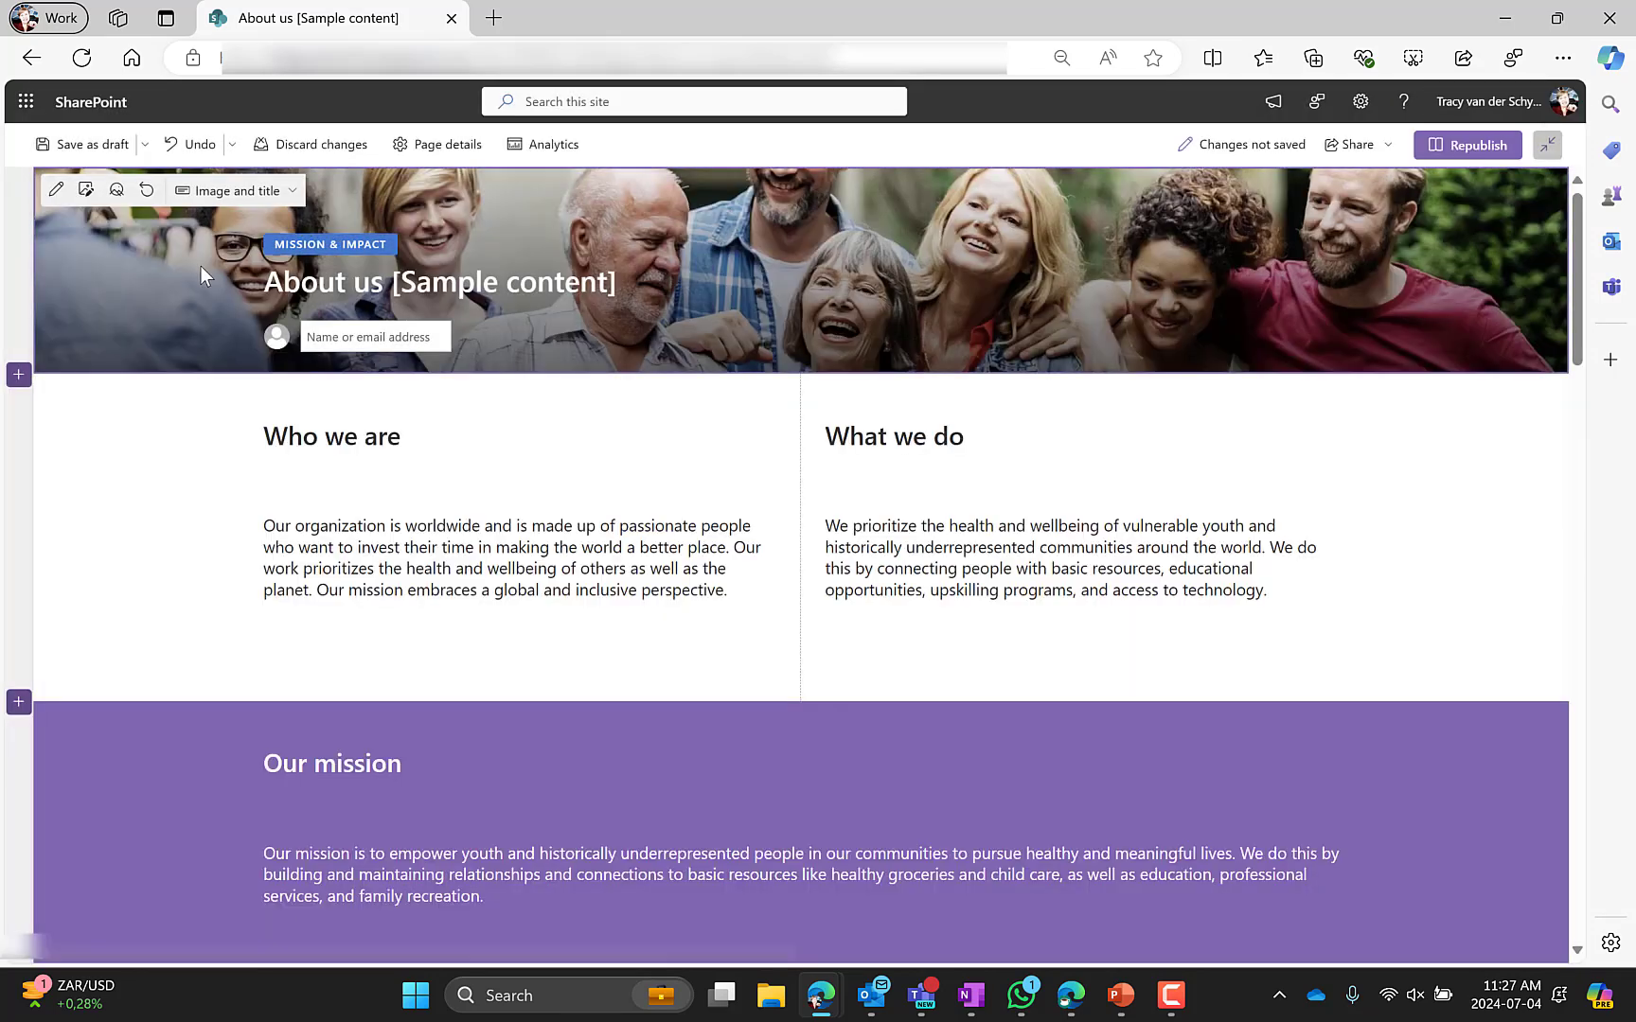
click(56, 192)
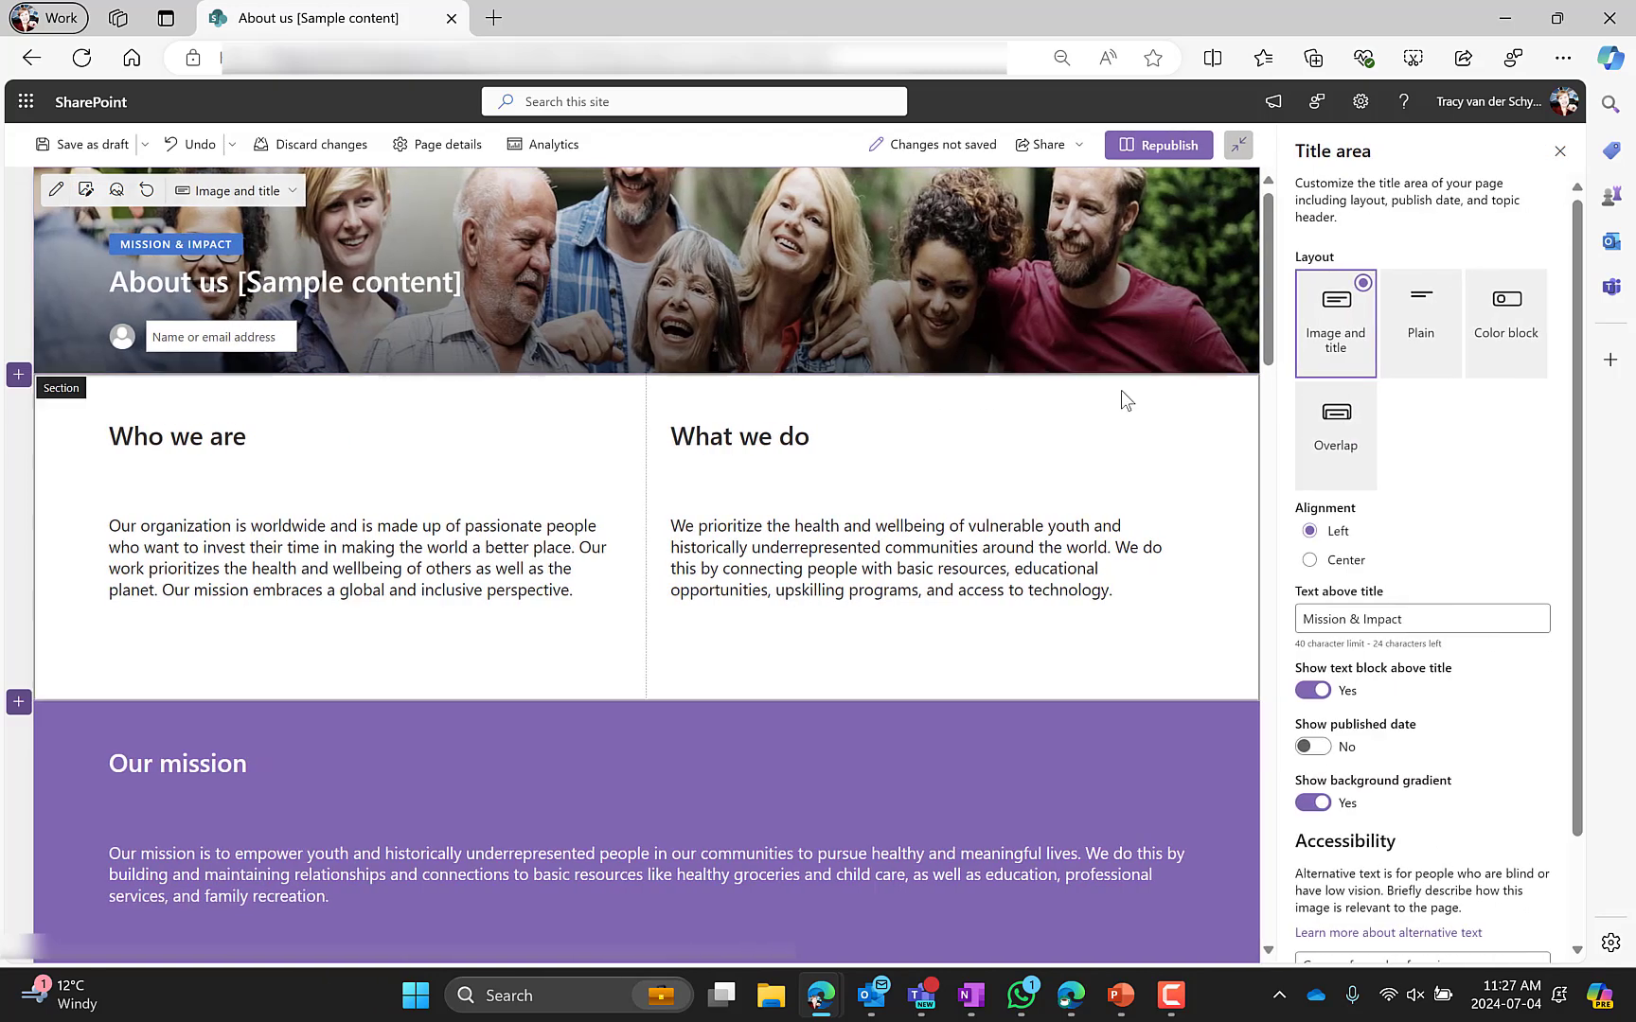
drag(1410, 620, 1306, 617)
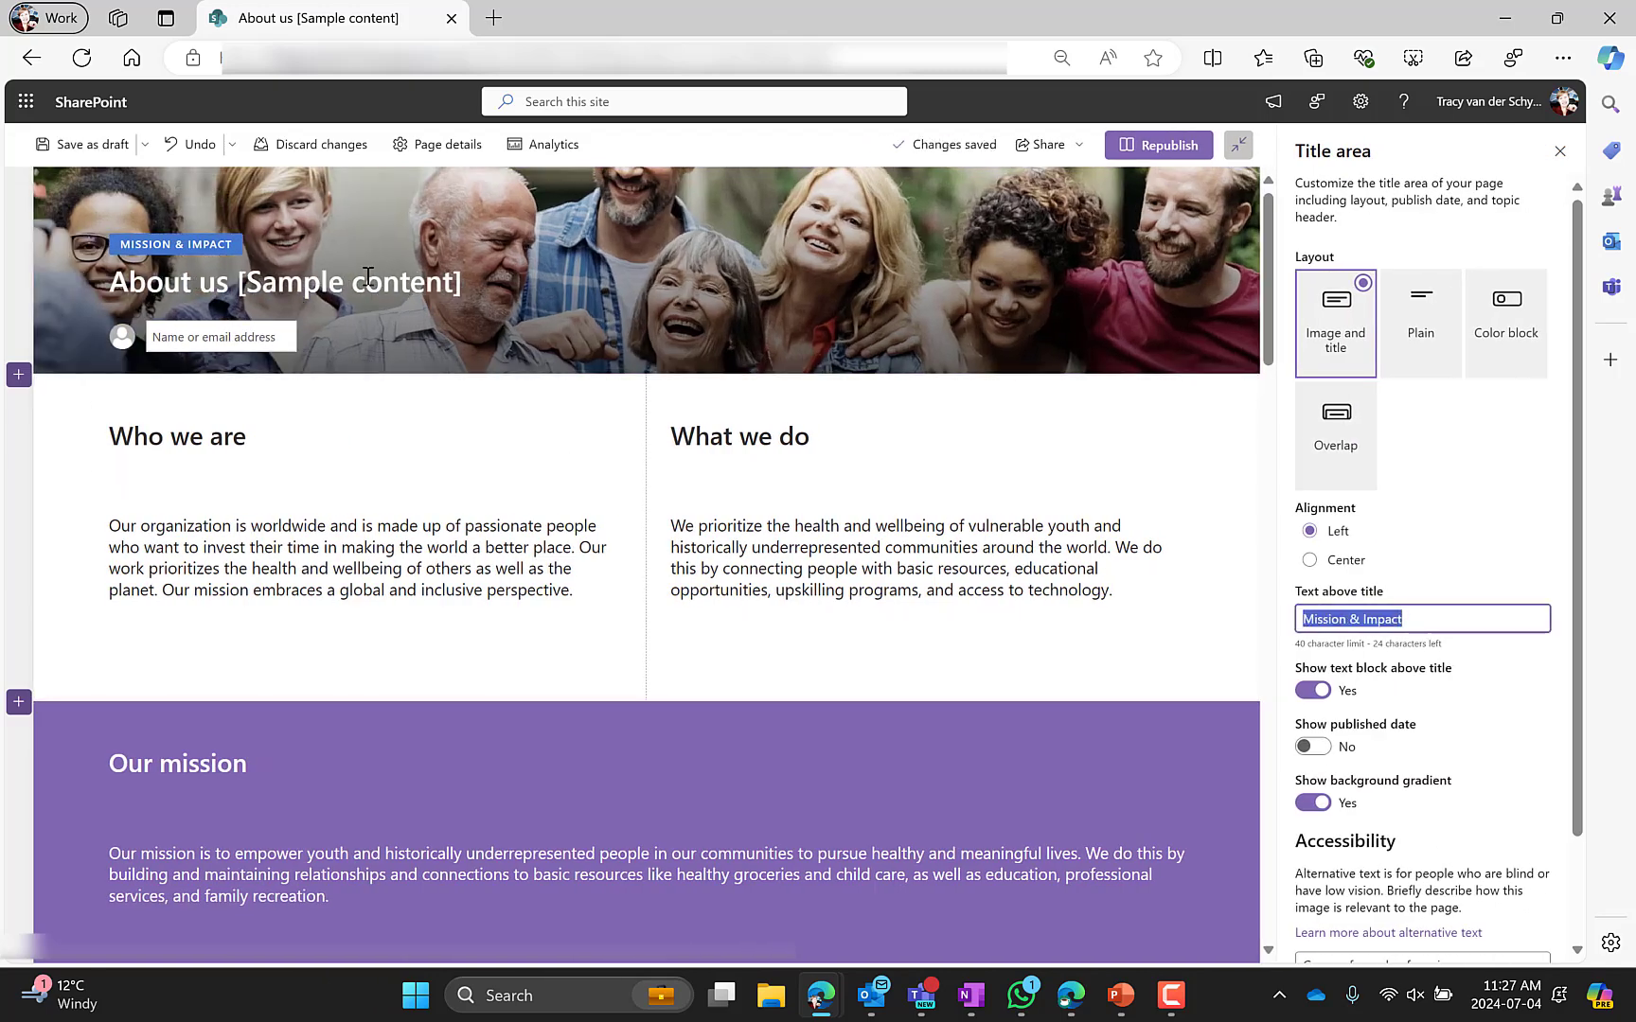
mouse_move(199, 257)
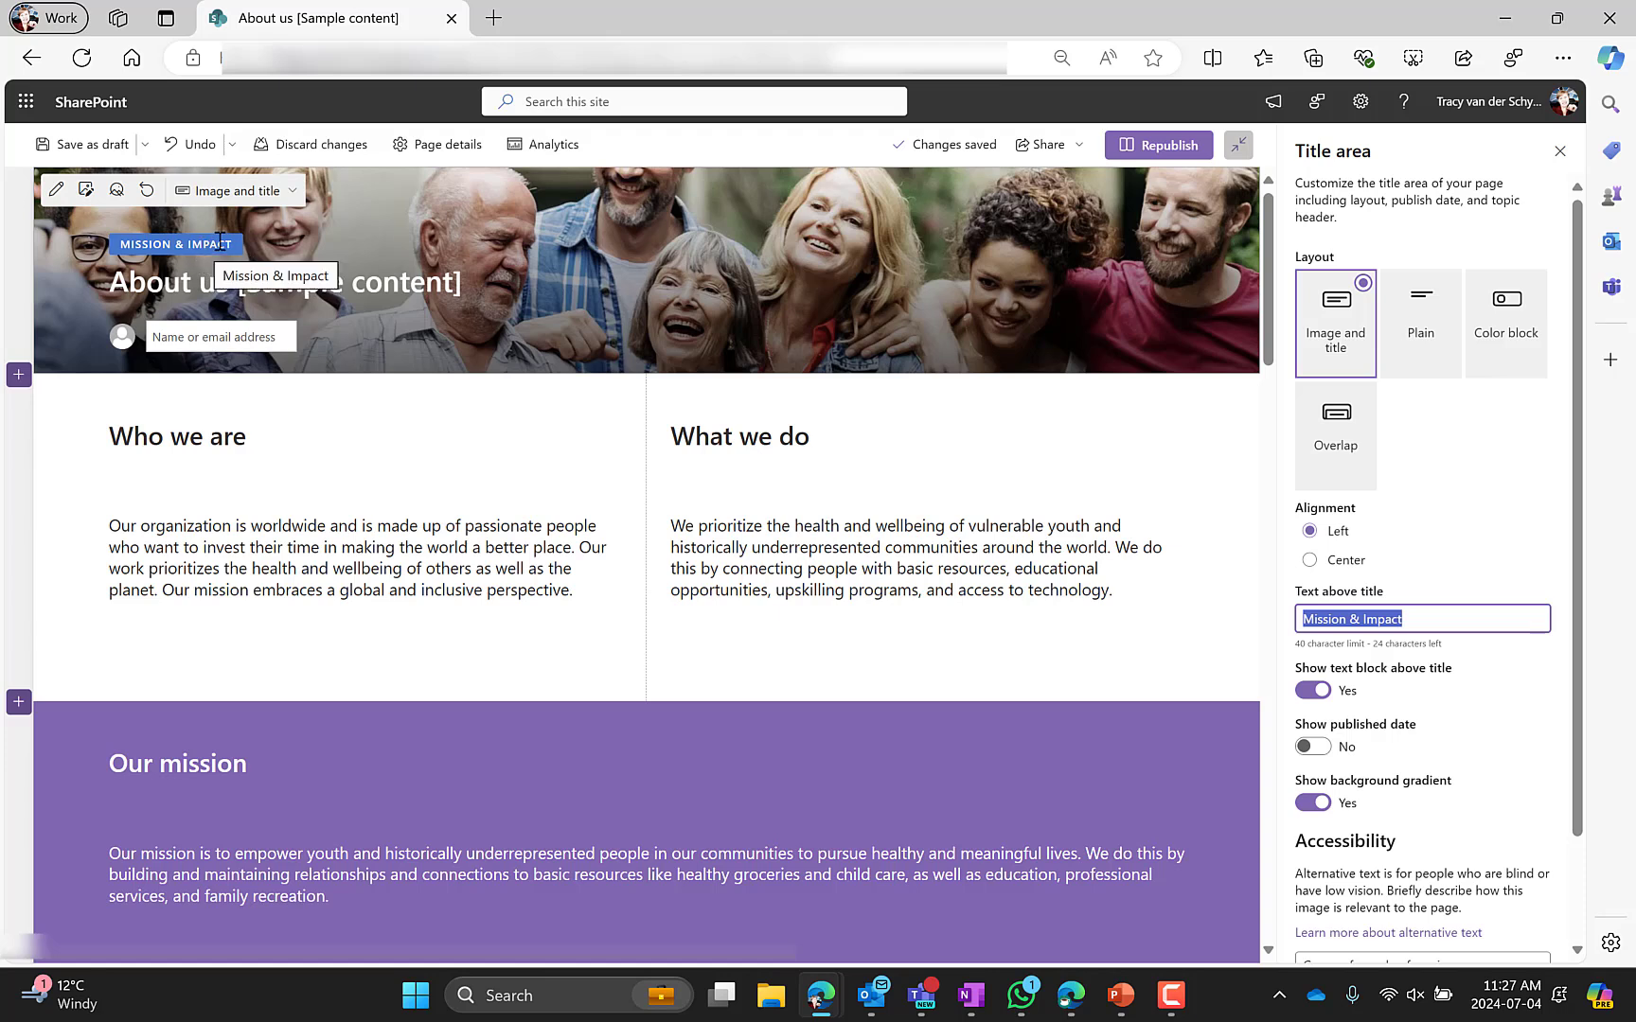
Open Change the look from site settings, view the theme options, and close the theme pane
click(1360, 101)
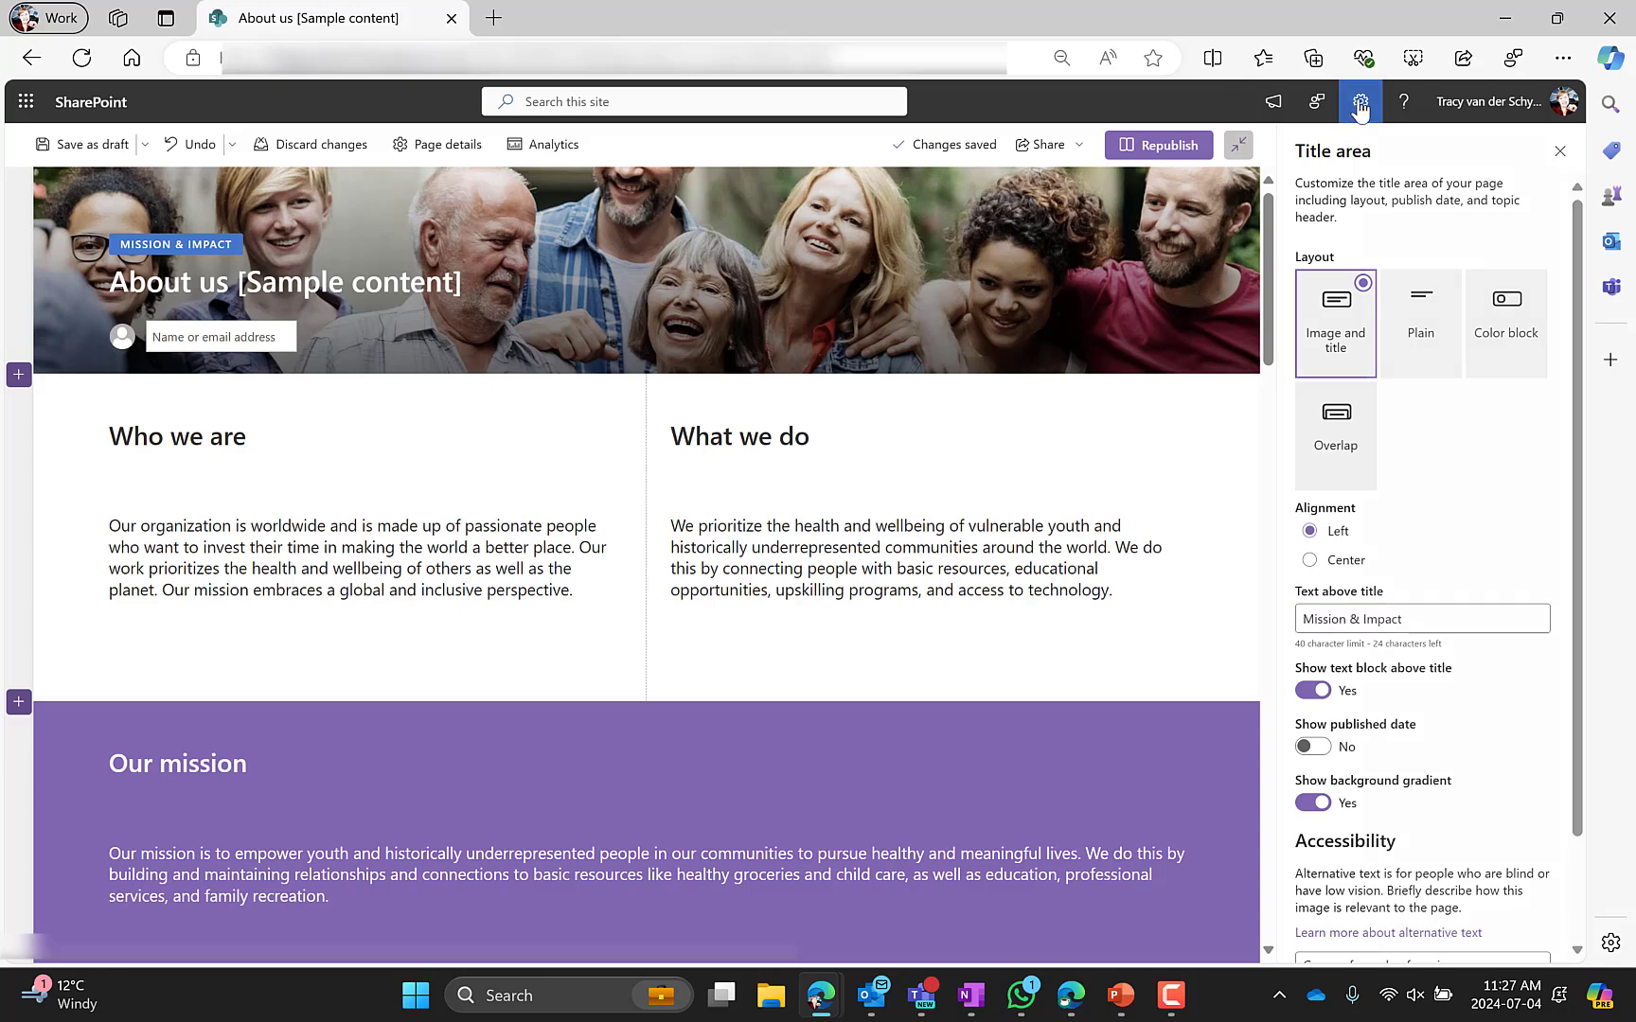
click(1371, 372)
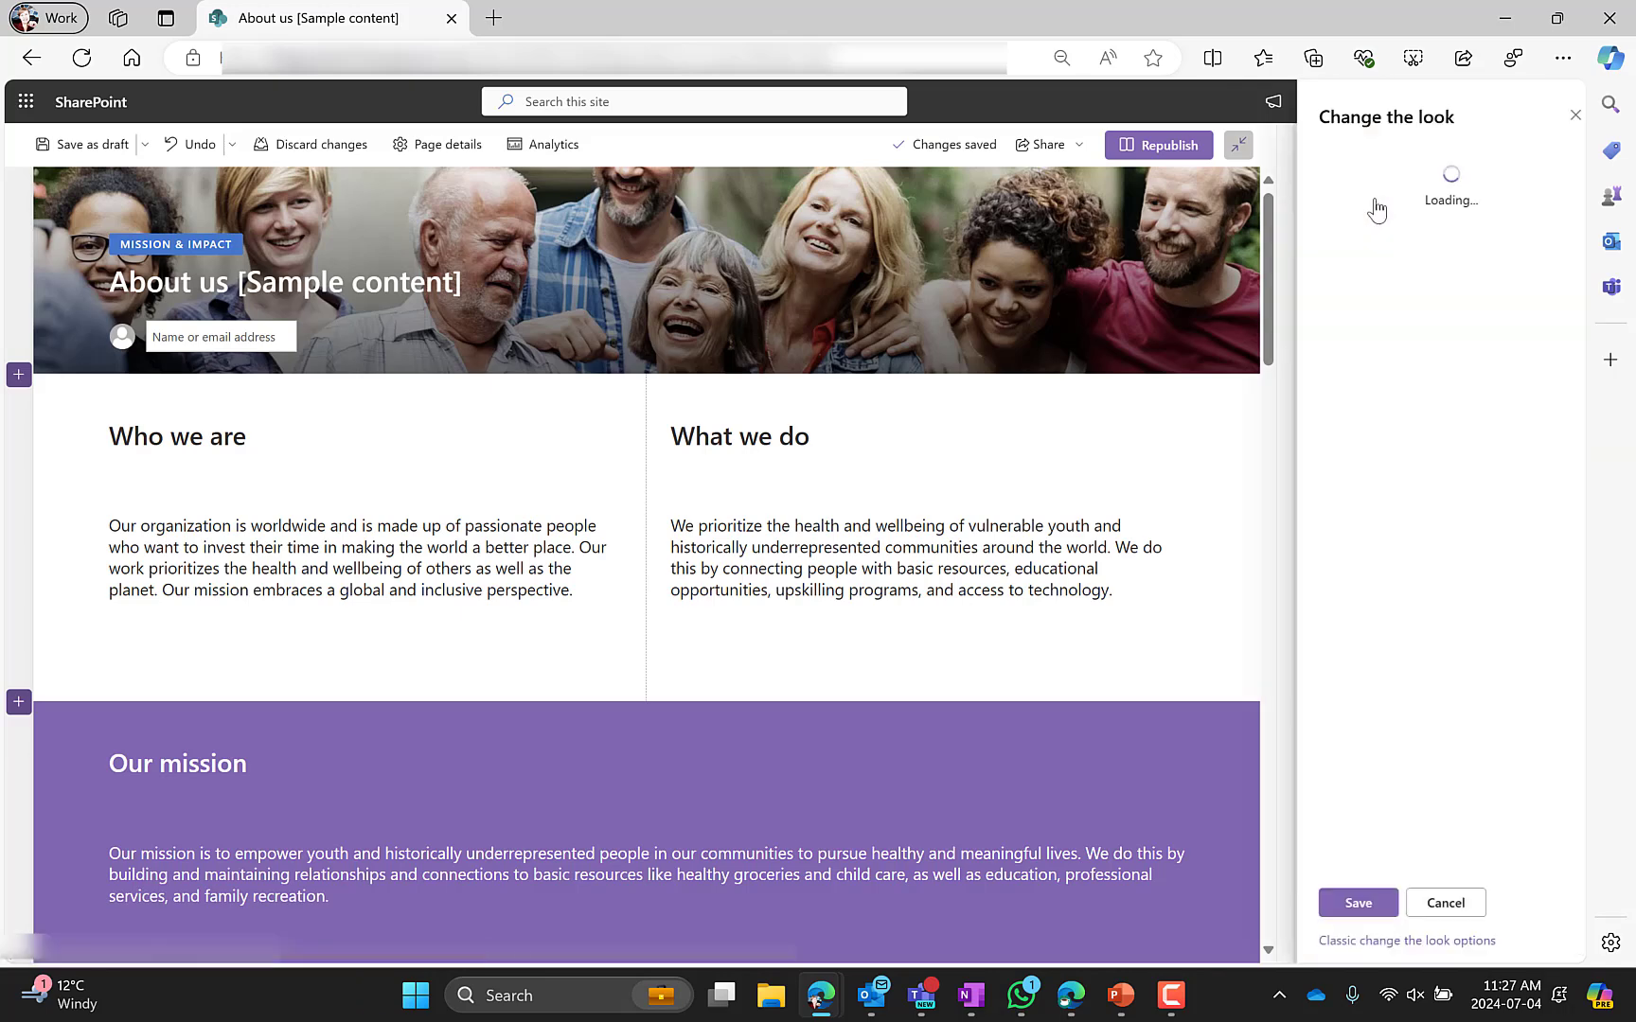
click(1322, 194)
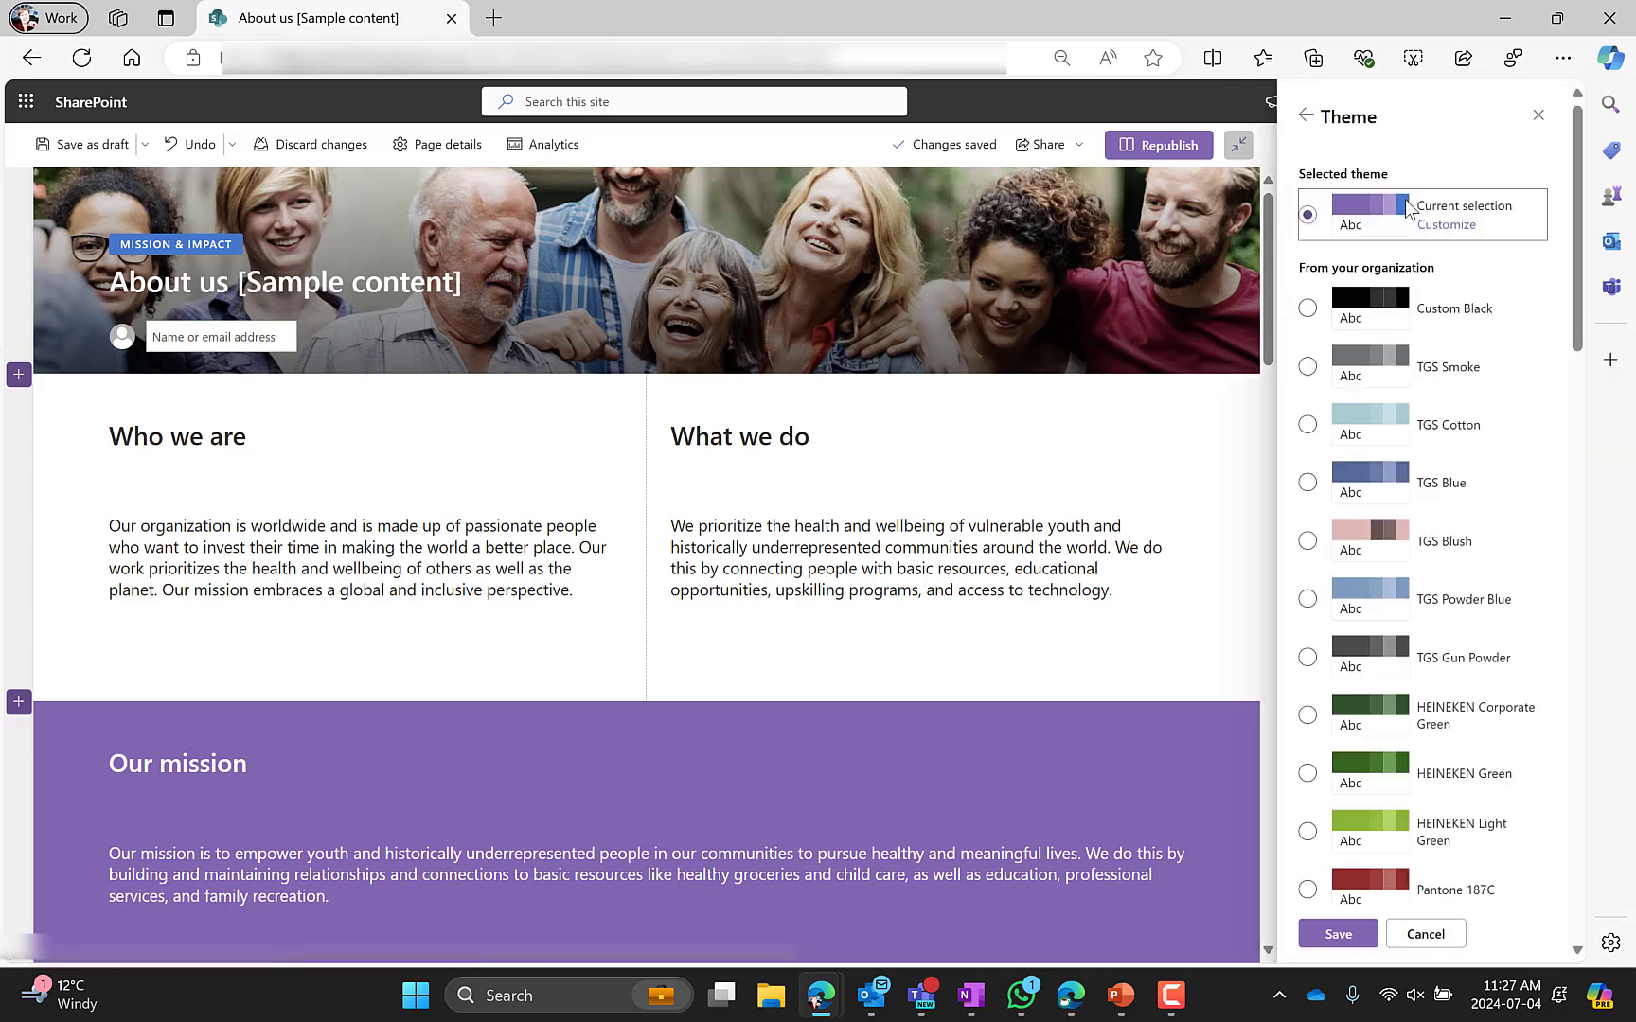
click(1535, 121)
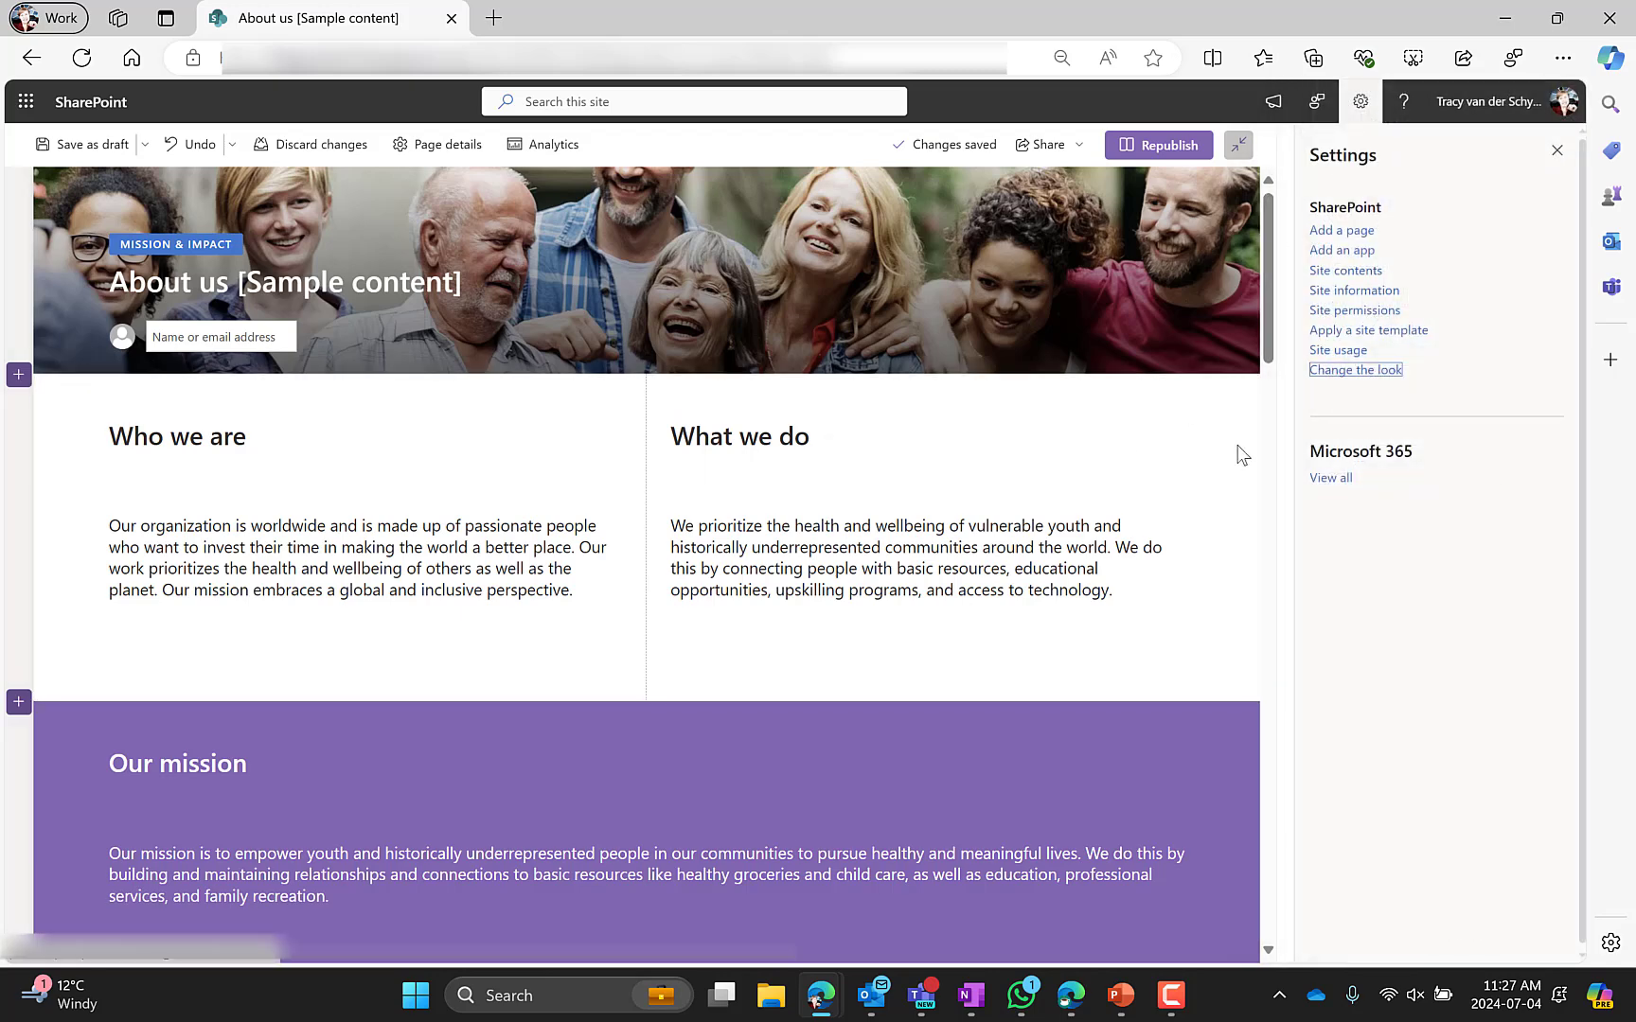
Select the Who we are and What we do headings and text blocks to view their formatting
click(1195, 439)
click(354, 448)
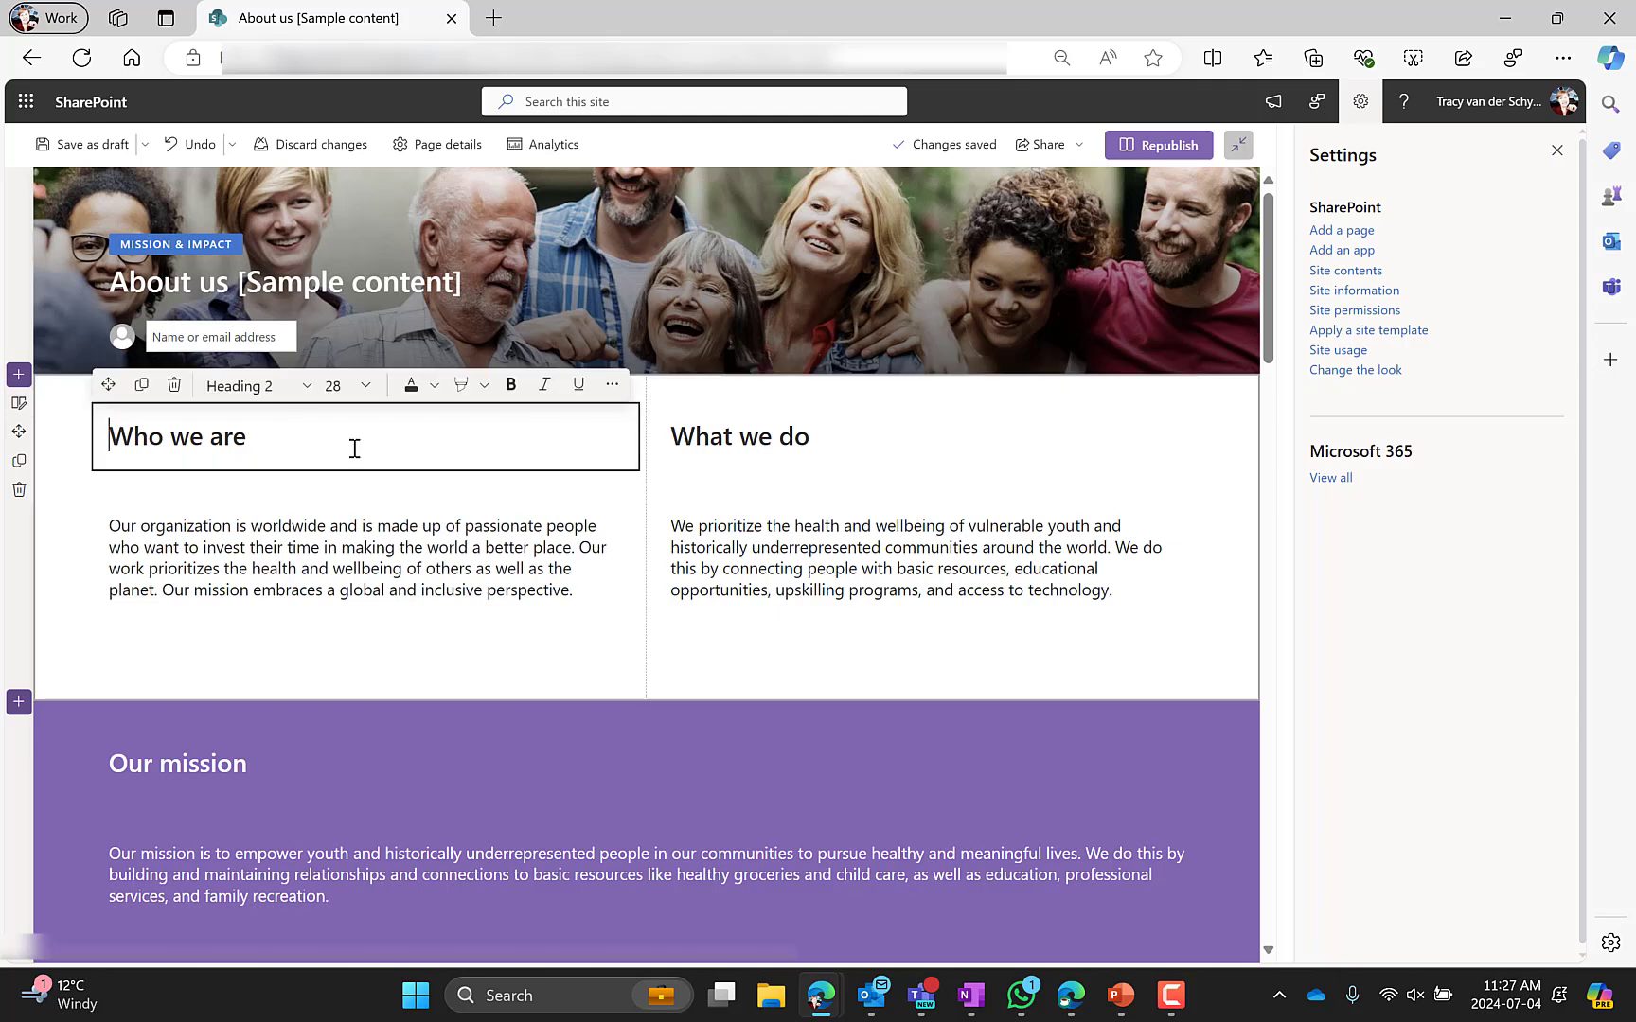
click(776, 427)
click(433, 558)
click(796, 548)
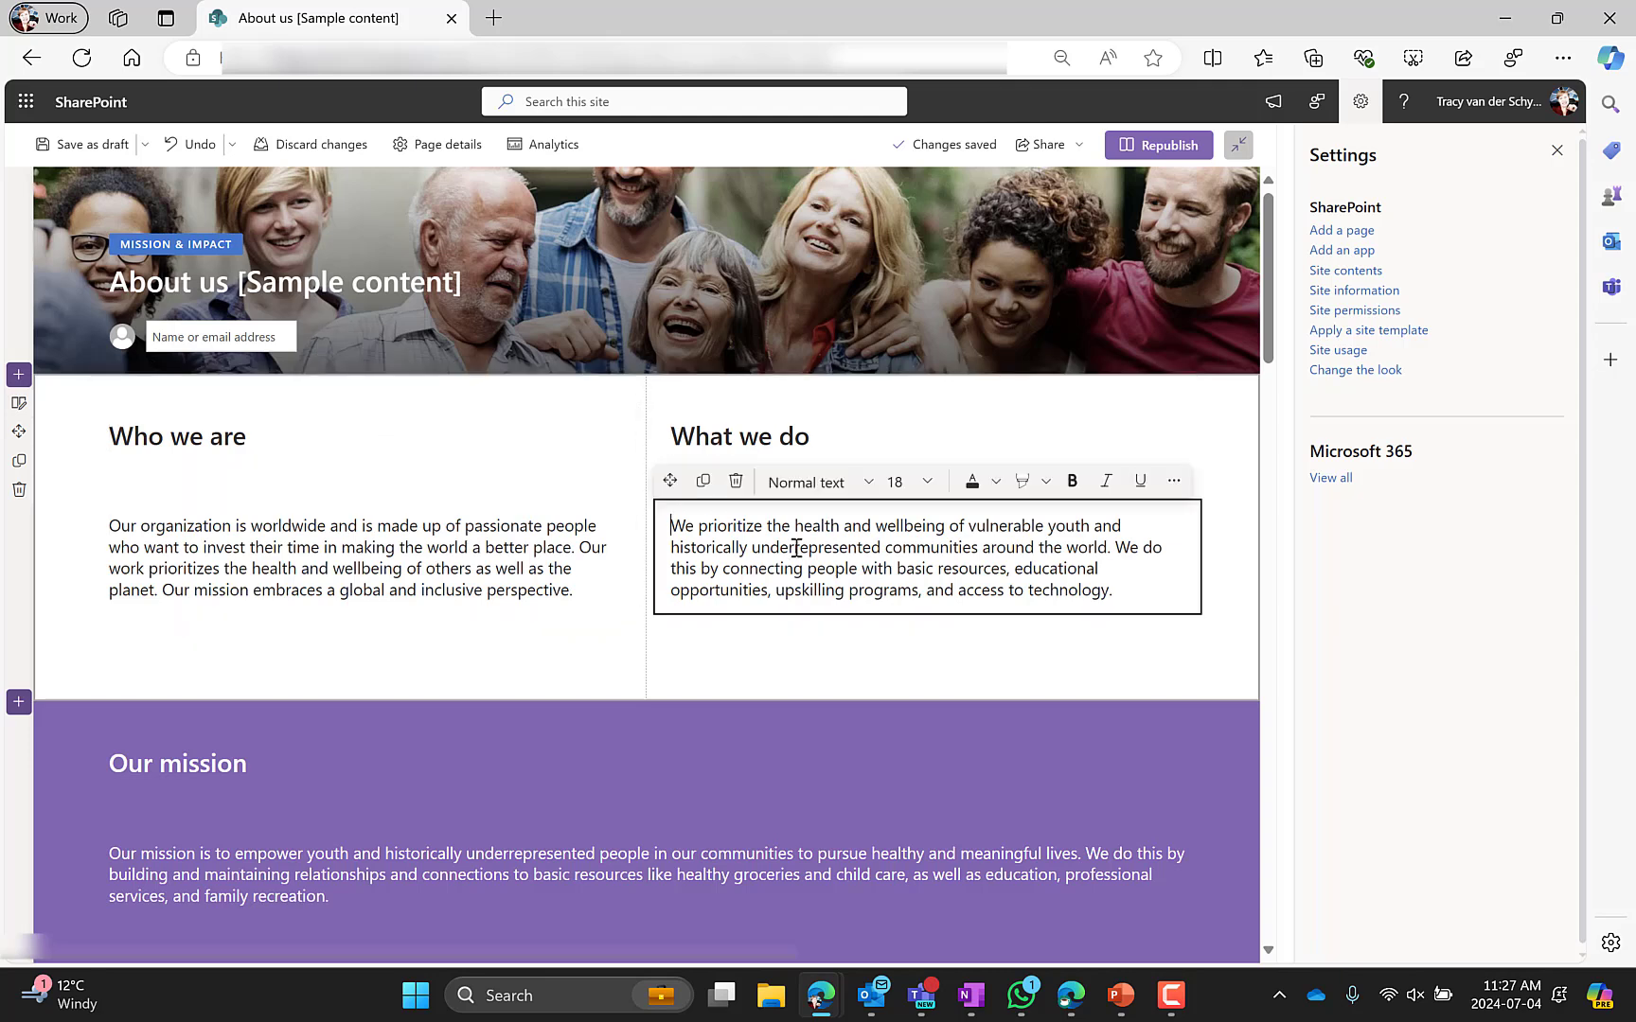
click(1556, 149)
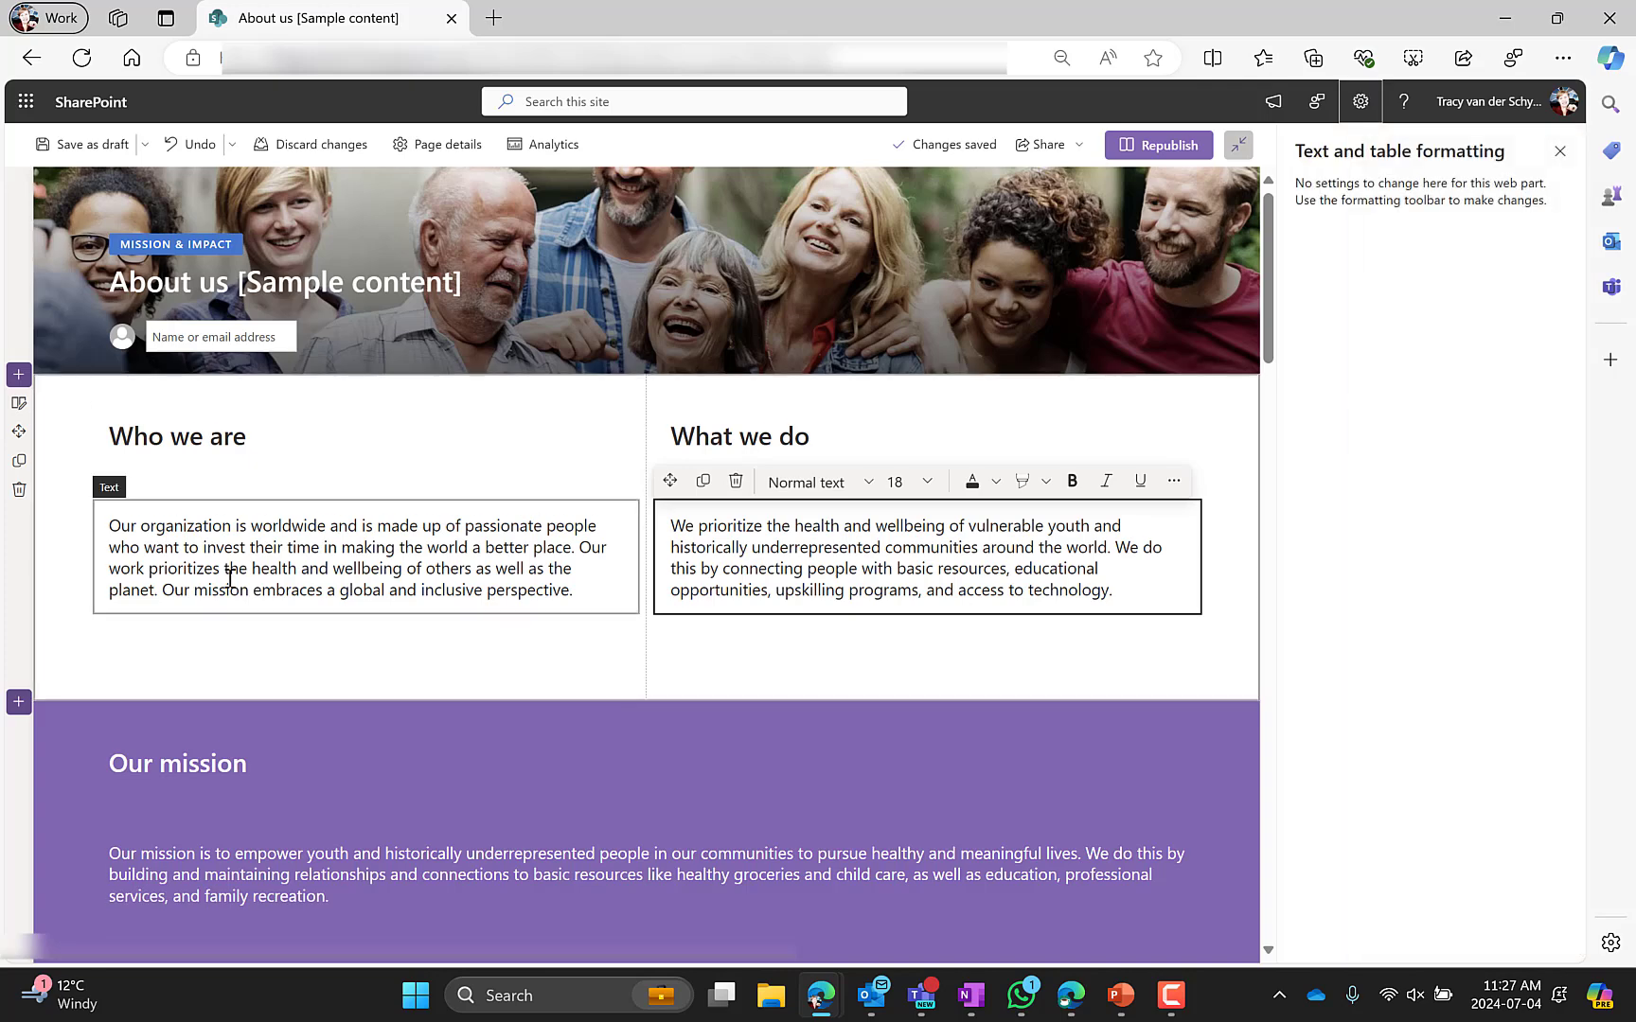
Open the Our mission section's settings and select its heading and text blocks
scroll(226, 572, down, 3)
click(59, 507)
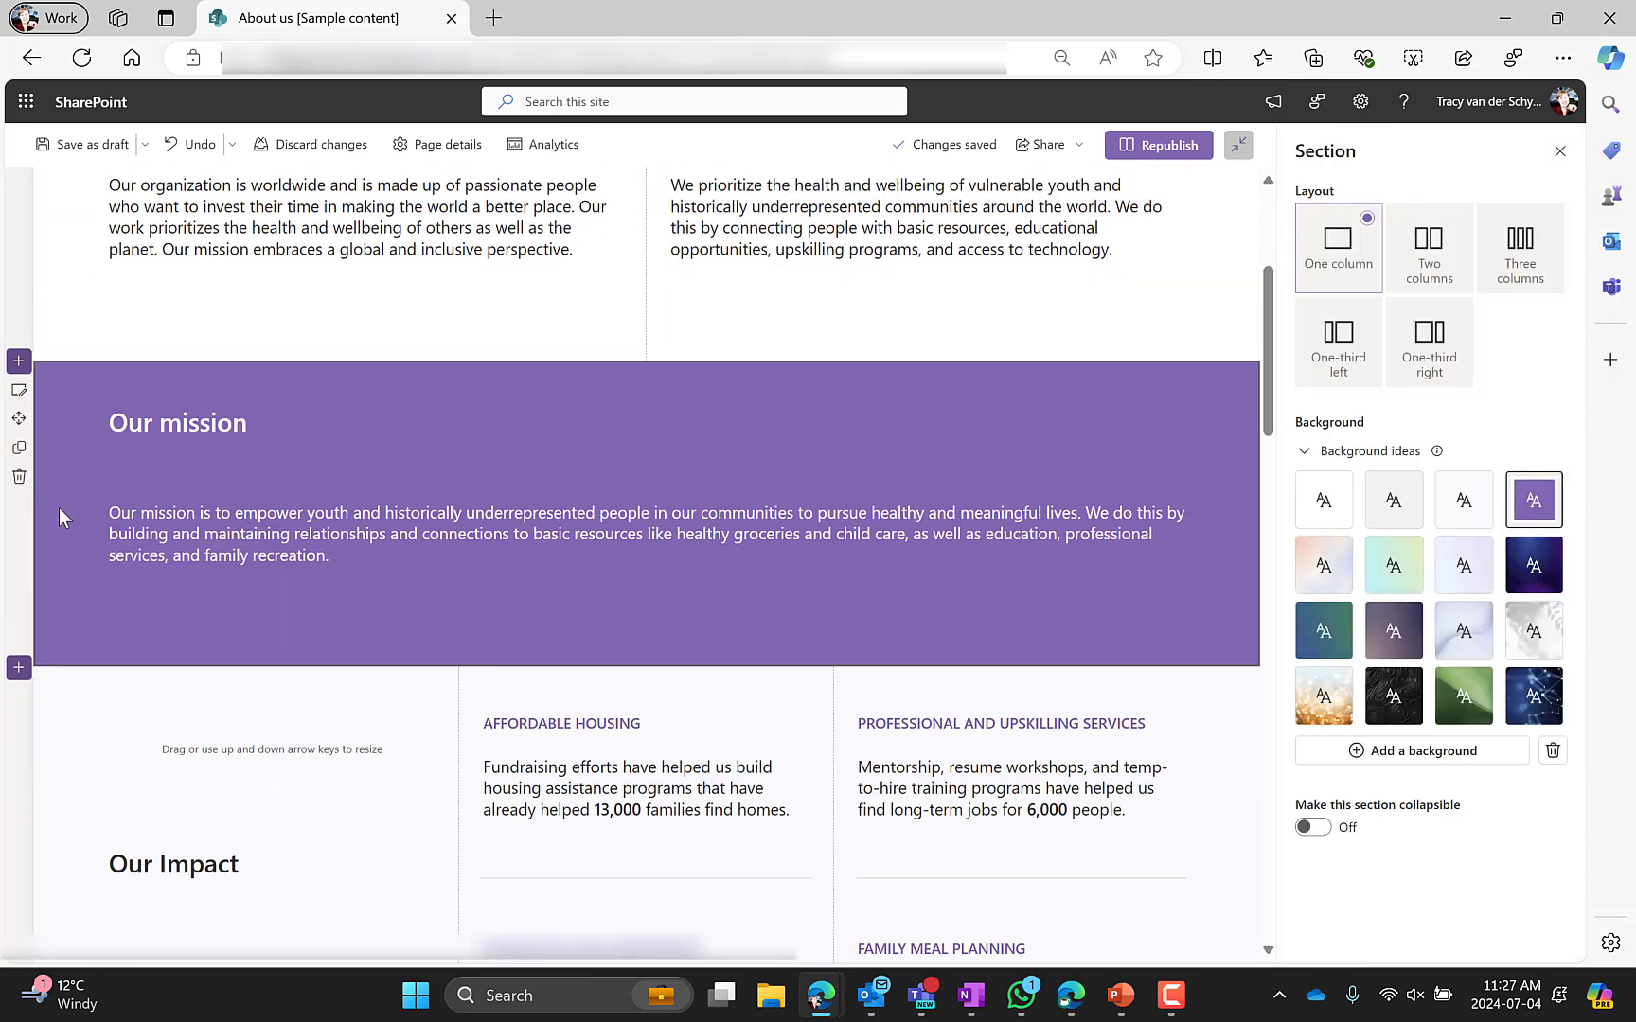
click(182, 430)
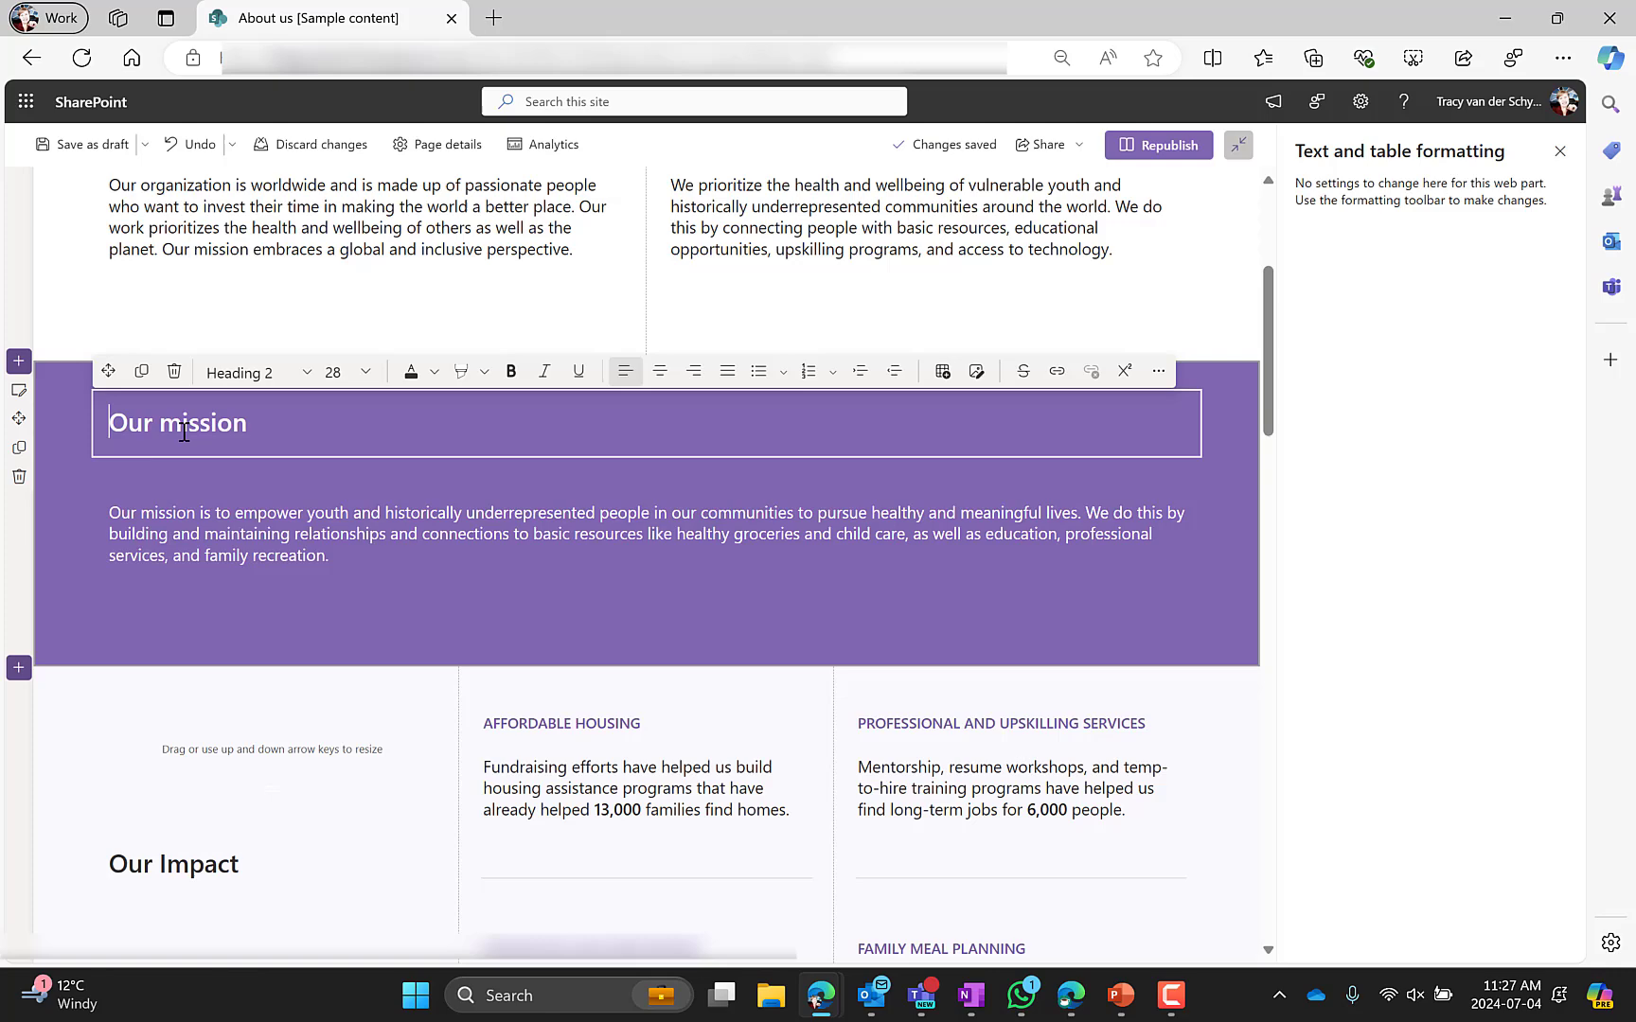
click(210, 553)
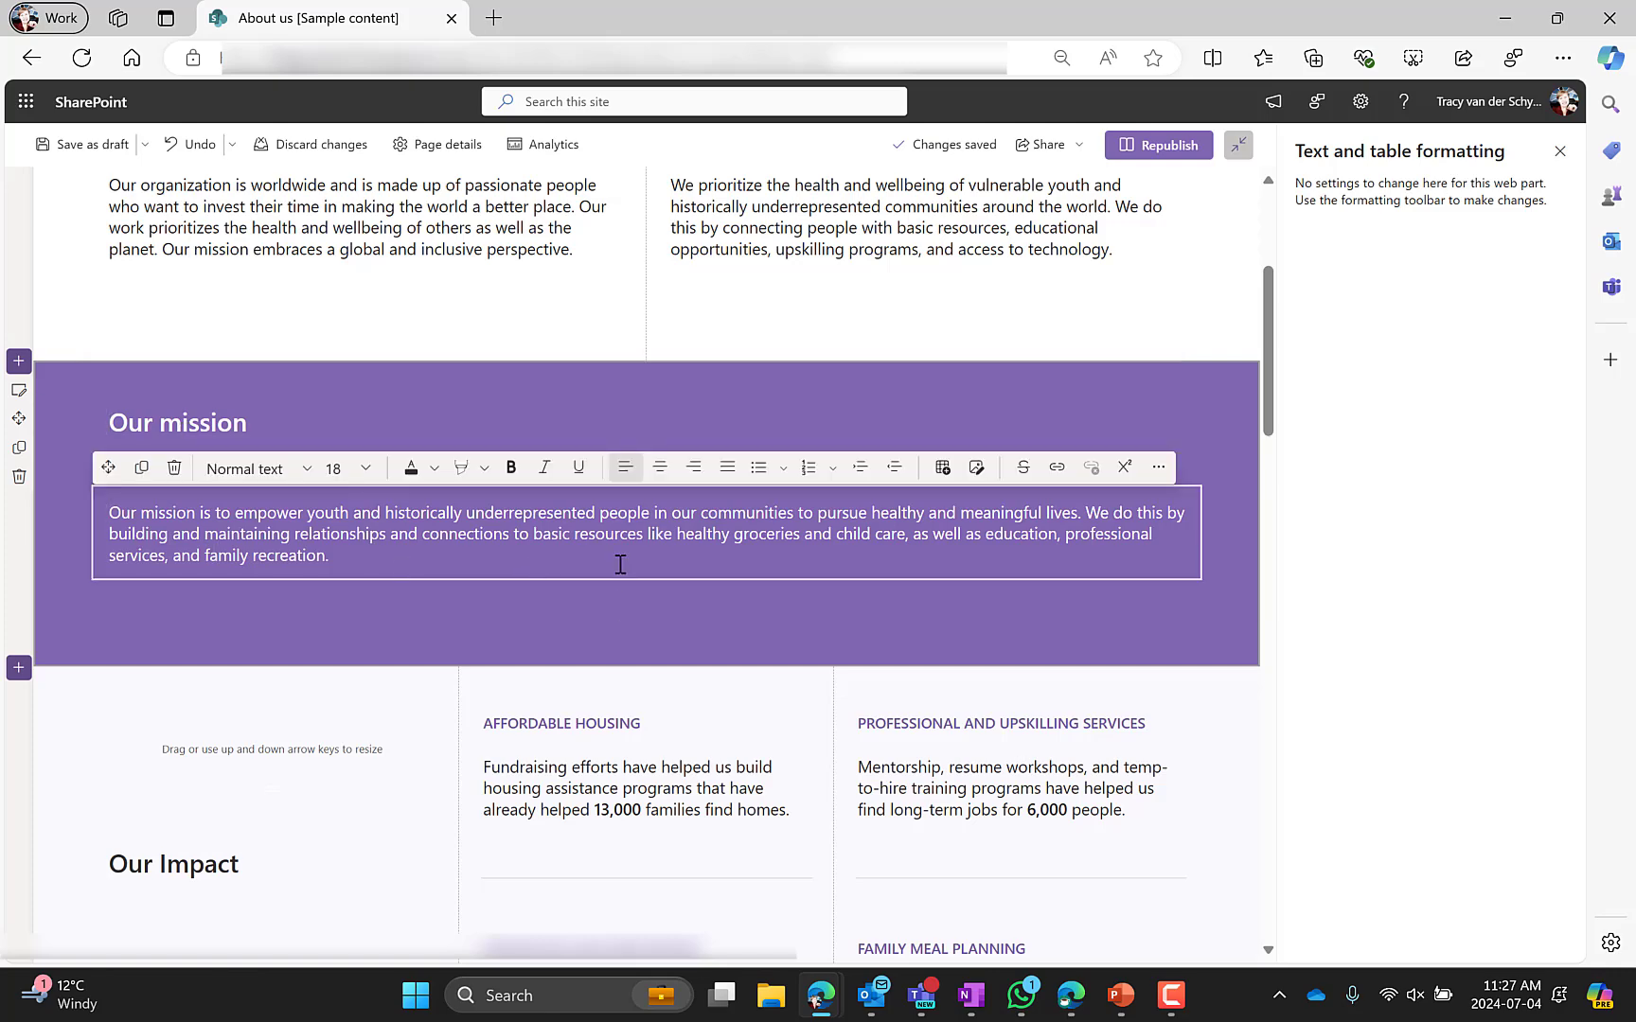
click(646, 595)
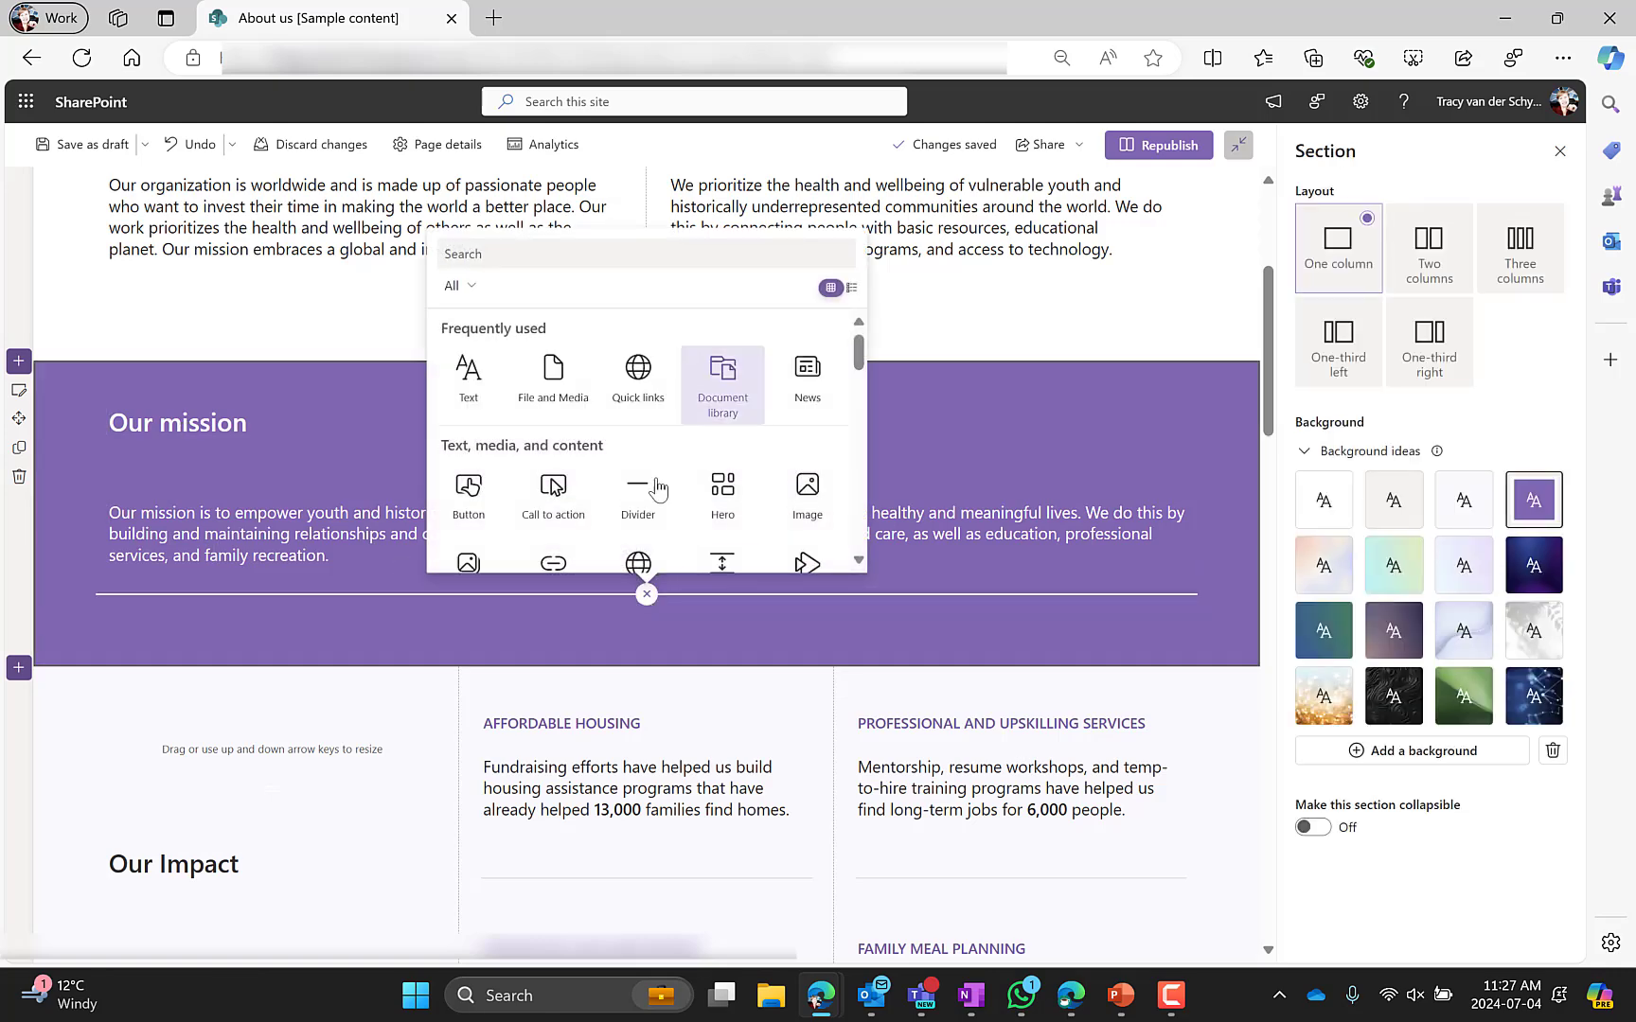
click(469, 396)
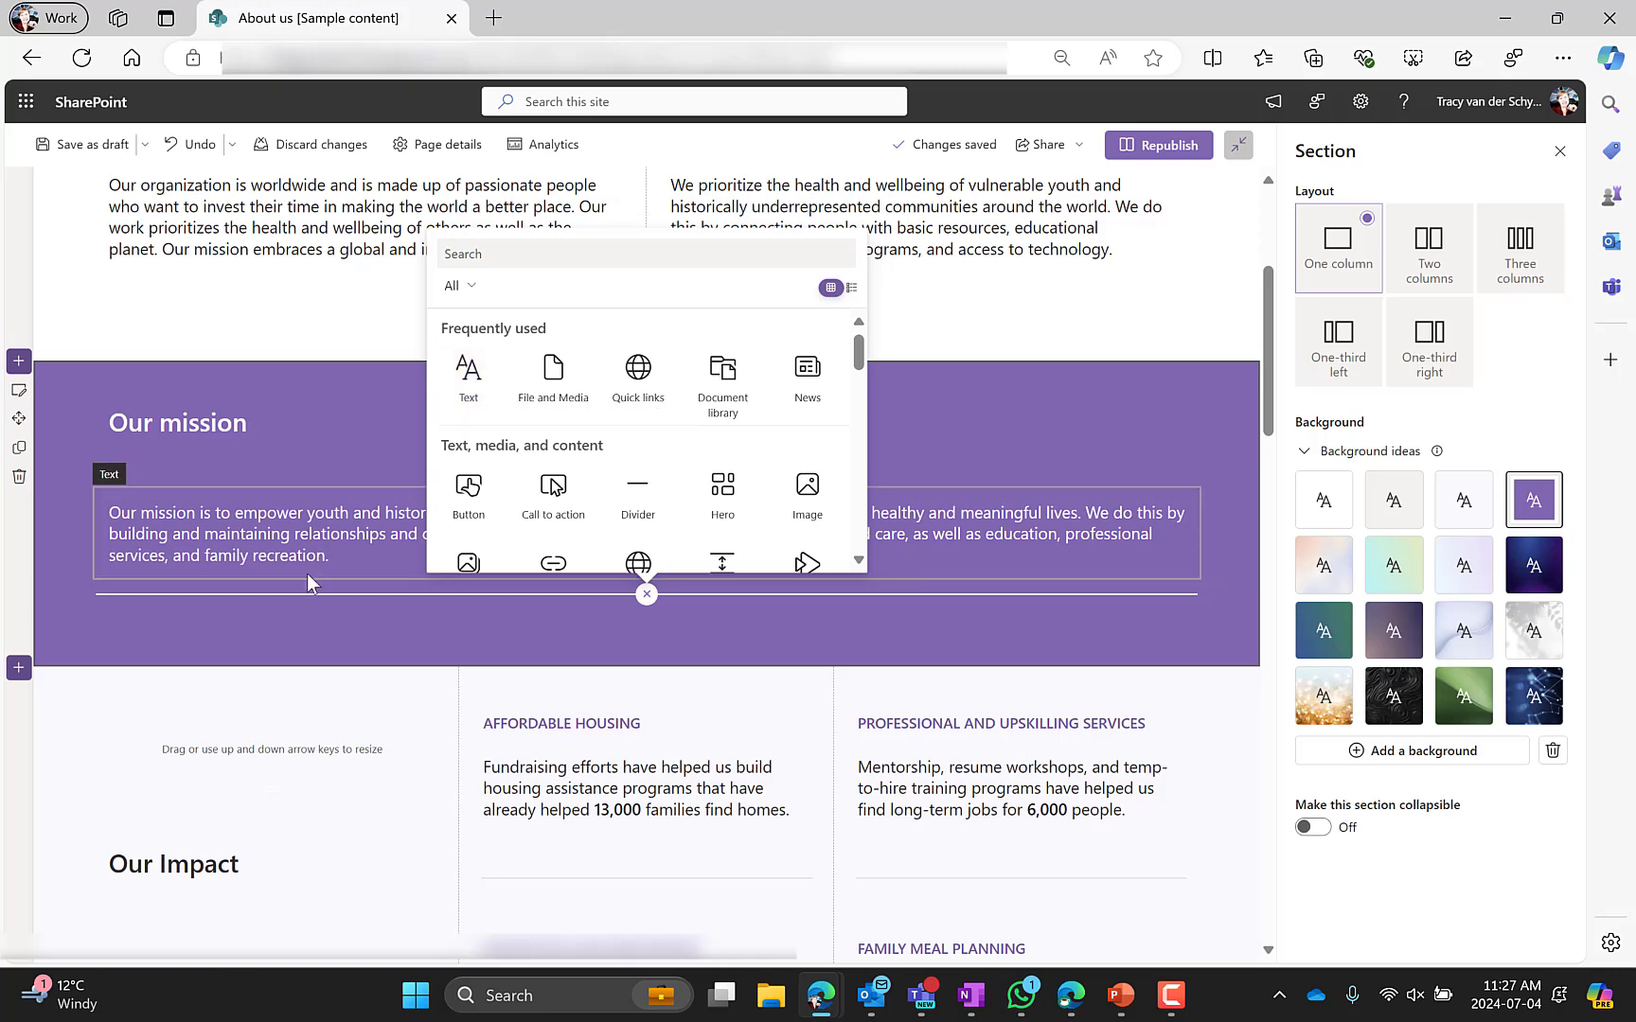
scroll(307, 573, down, 3)
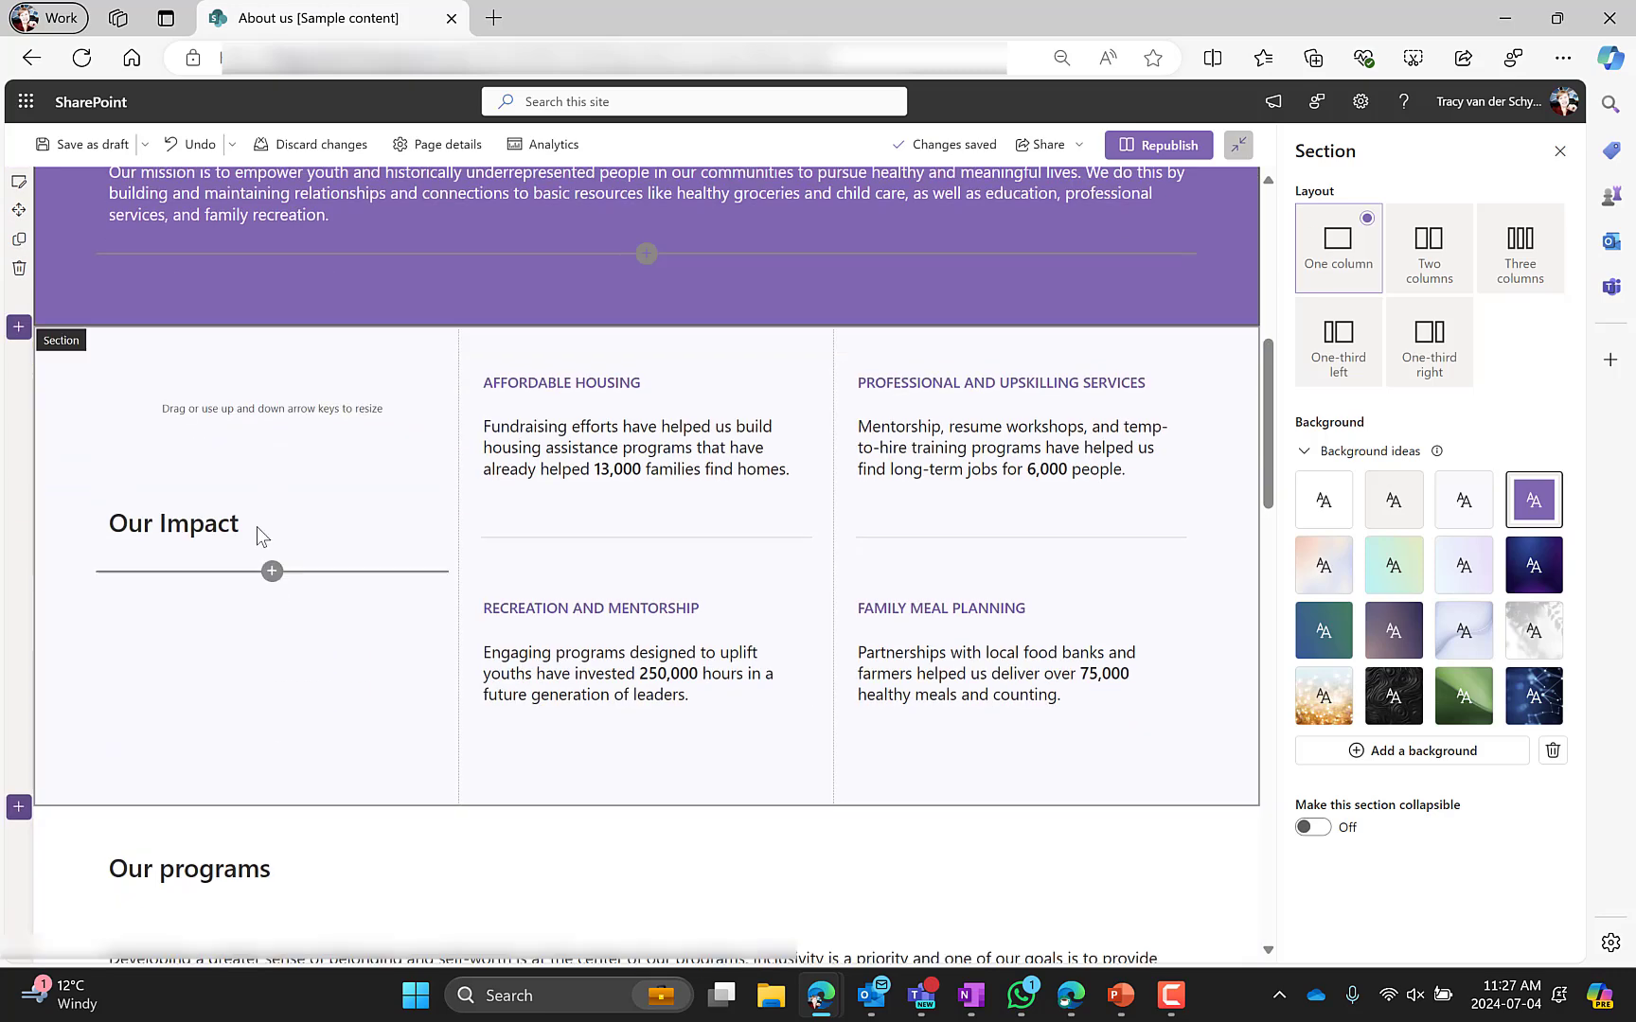
Open the Our Impact section's settings and select its Recreation and Mentorship text block and spacer
click(53, 404)
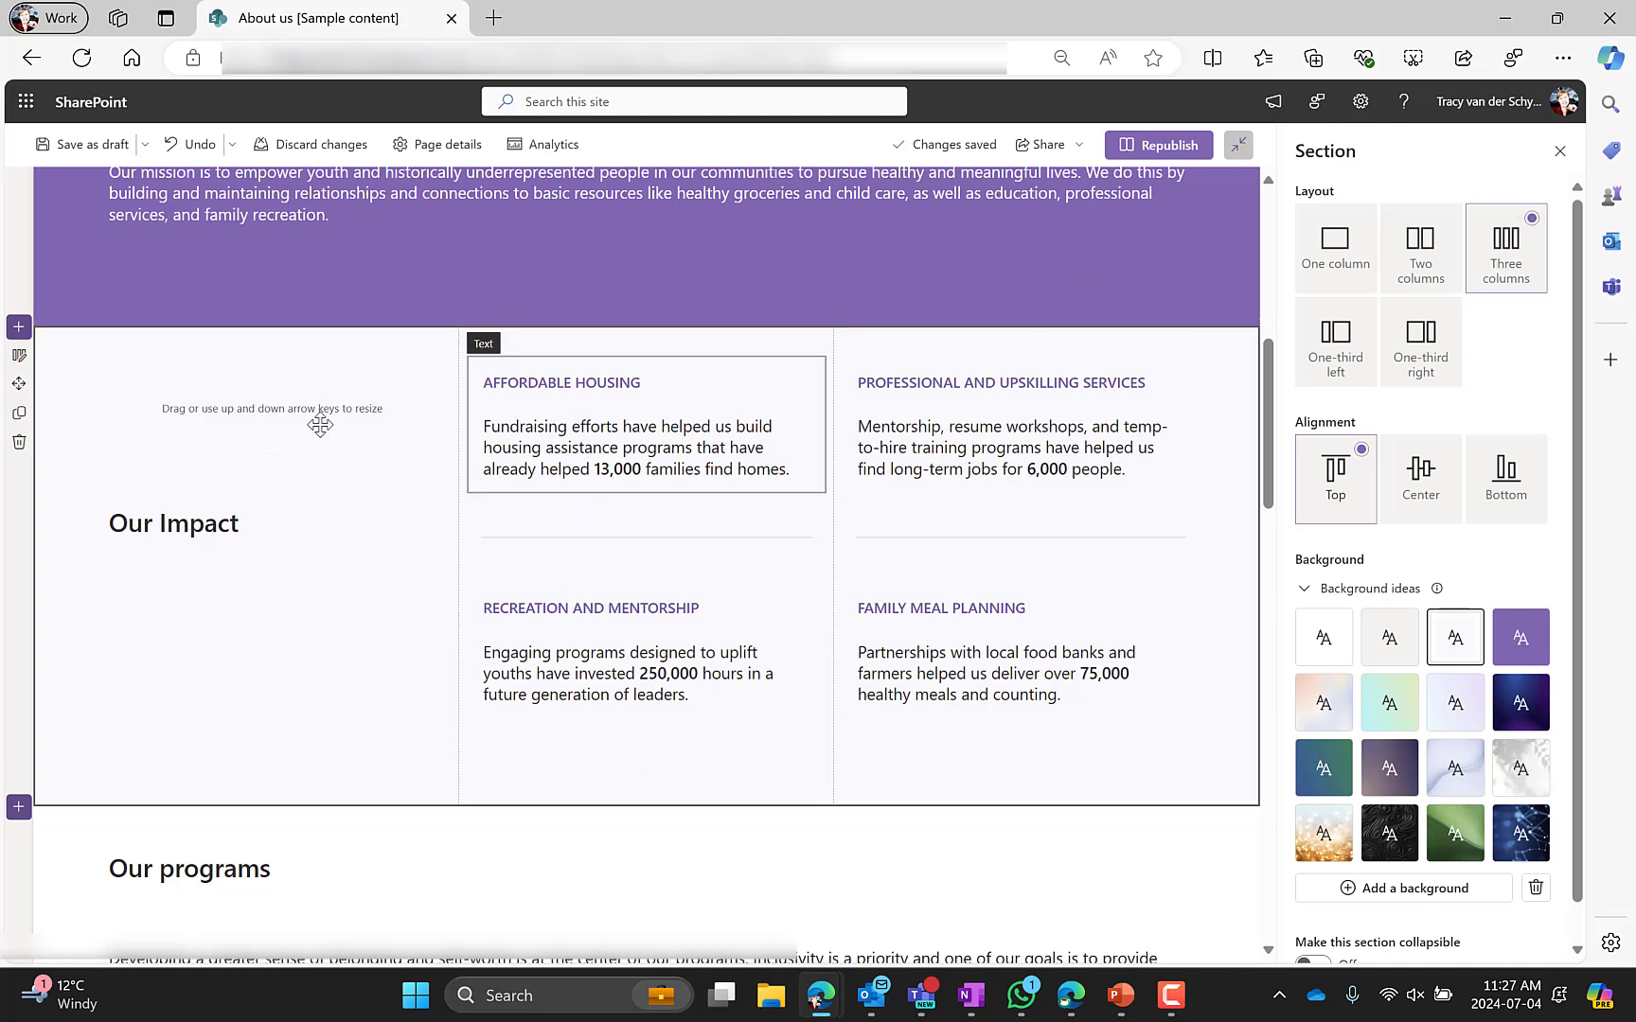
click(672, 598)
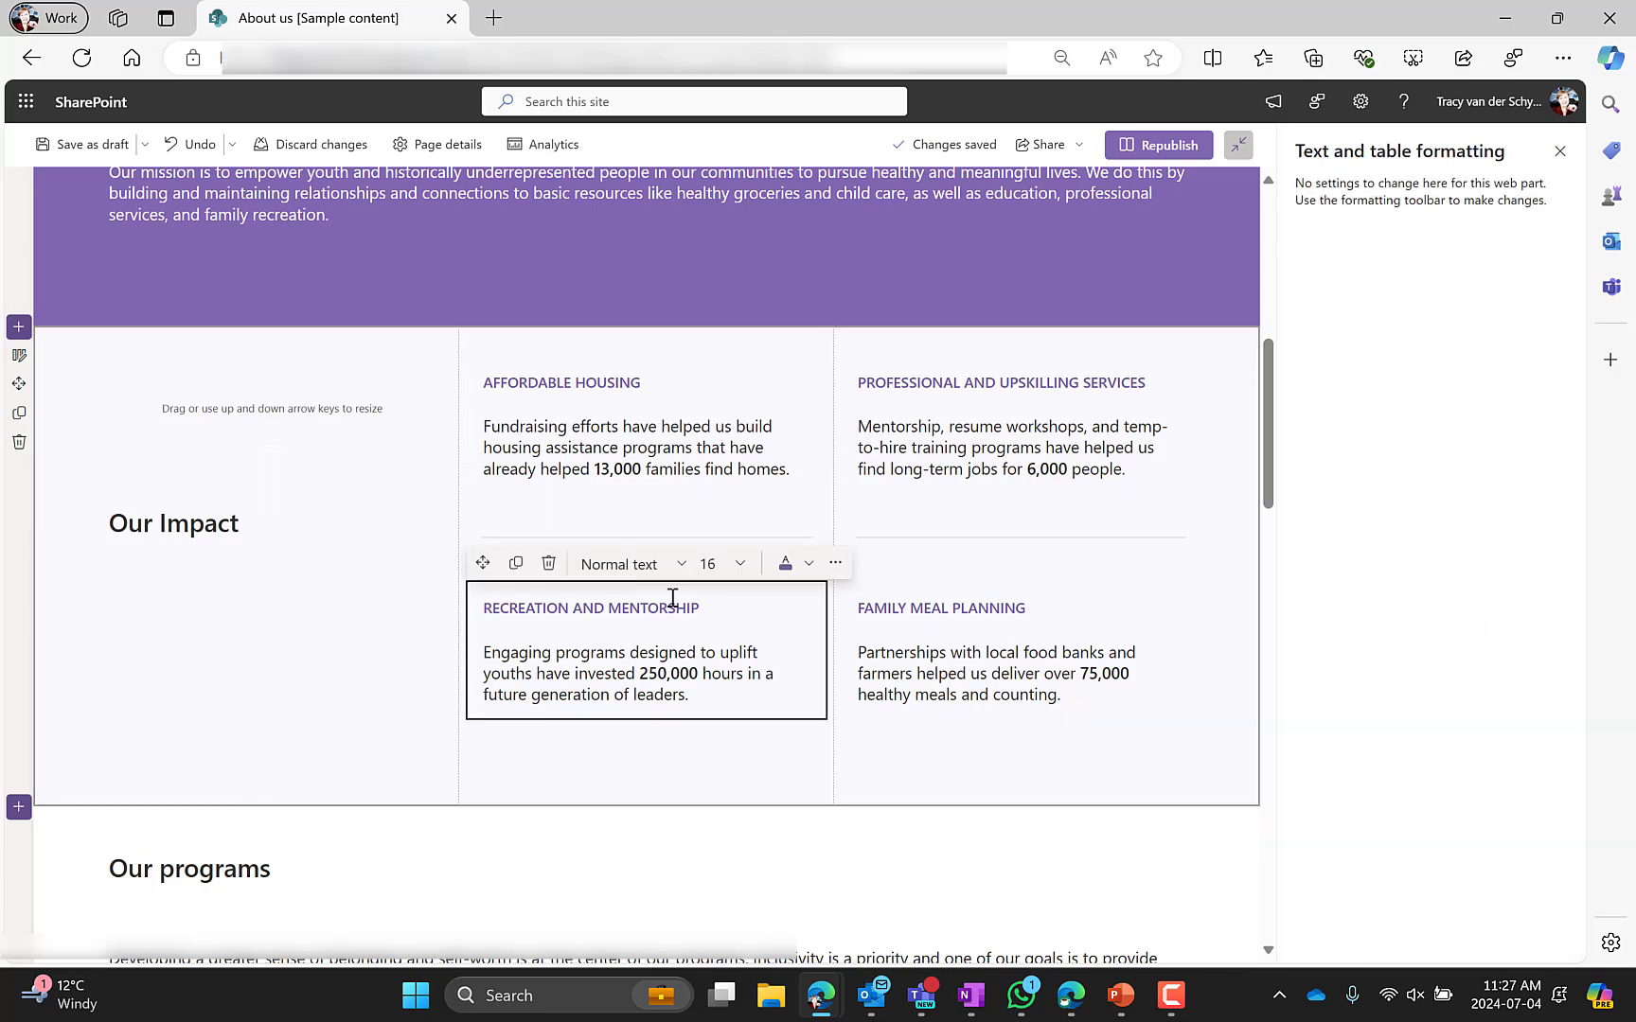
drag(718, 610, 509, 608)
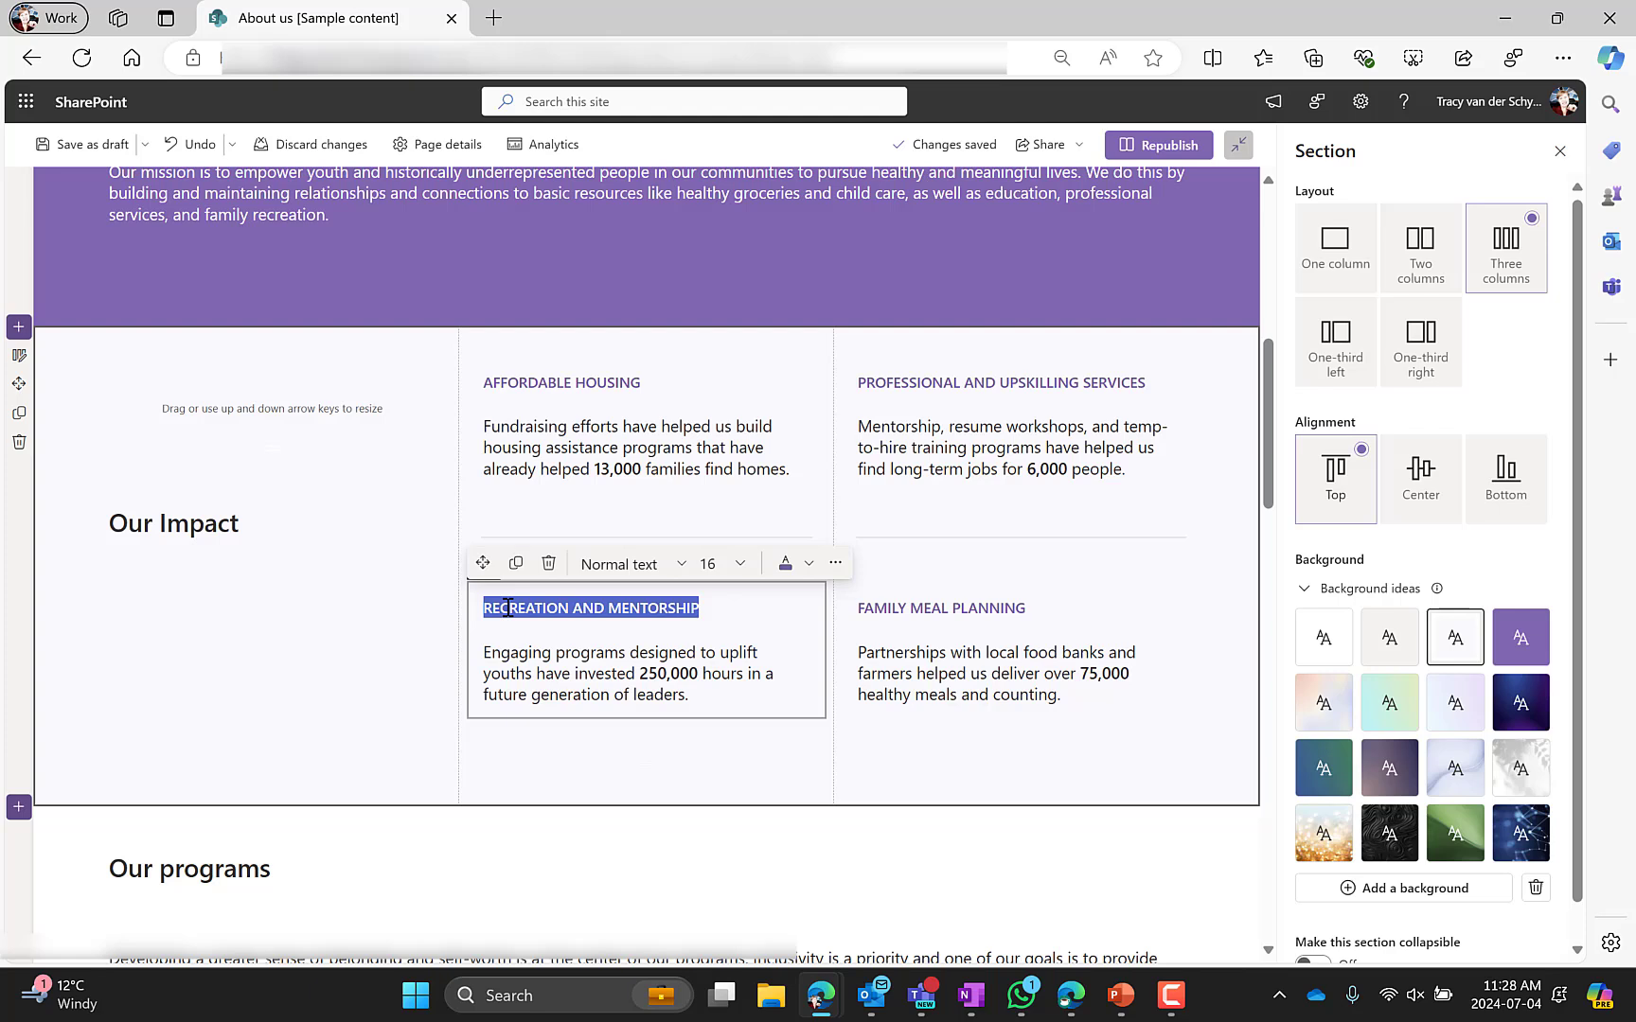
click(251, 421)
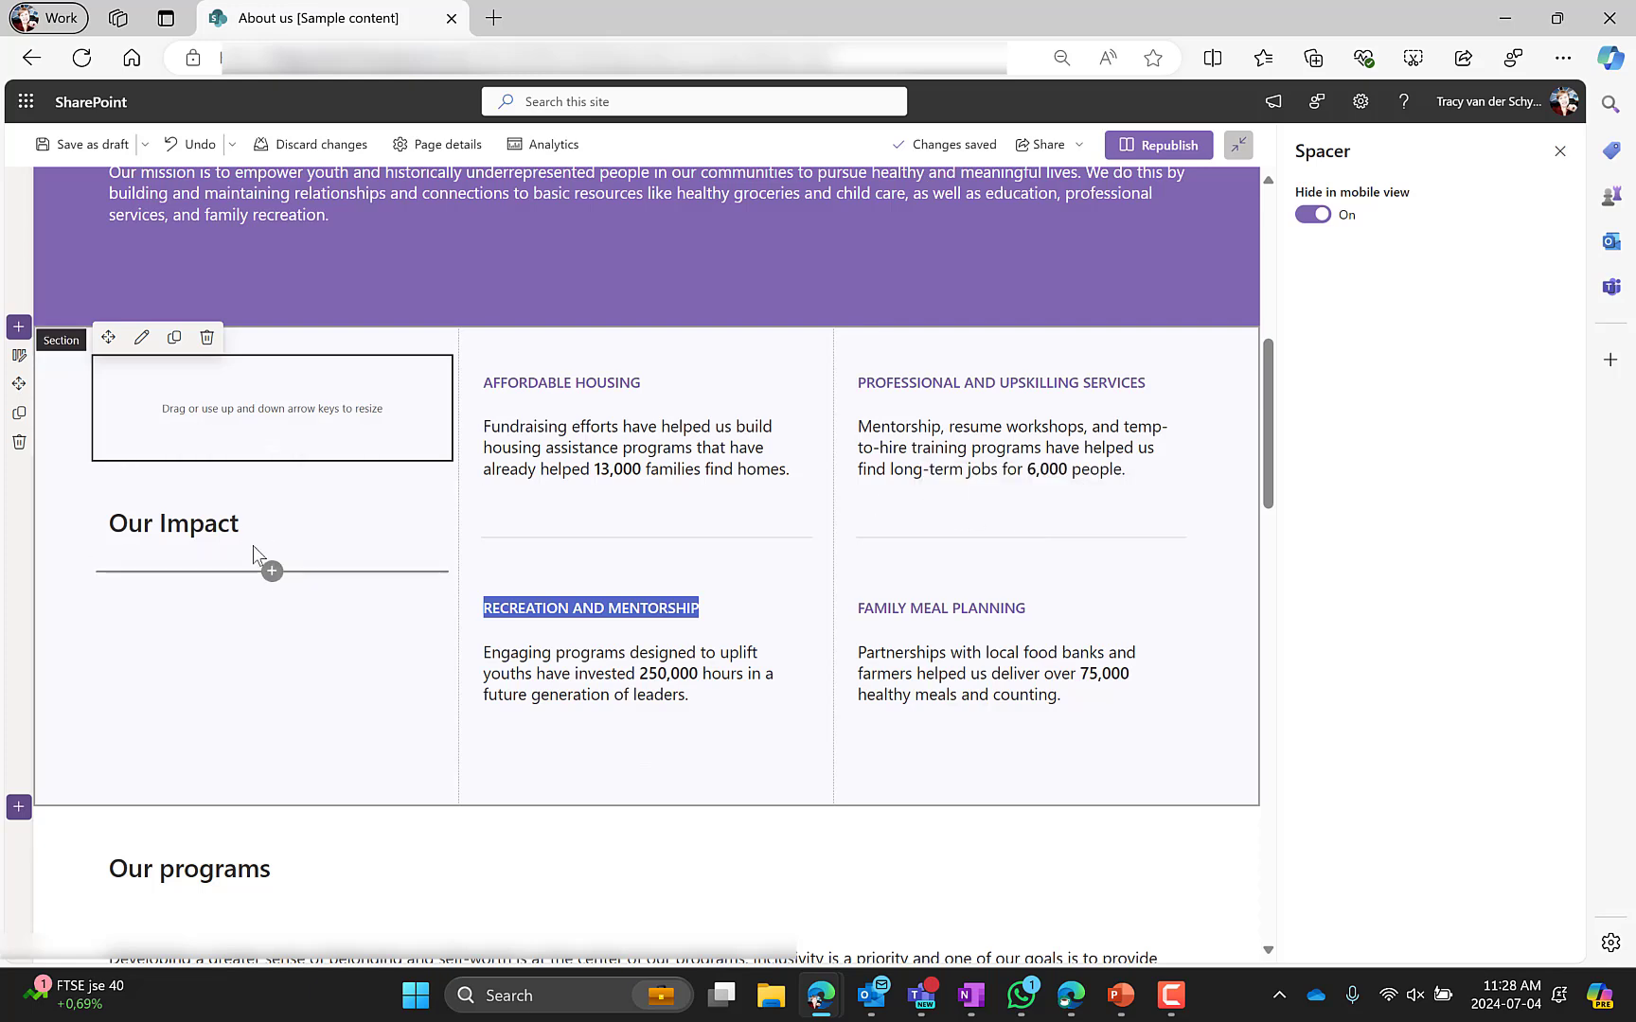
Add blank lines above the Our Impact heading and remove them again
click(114, 522)
key(Return)
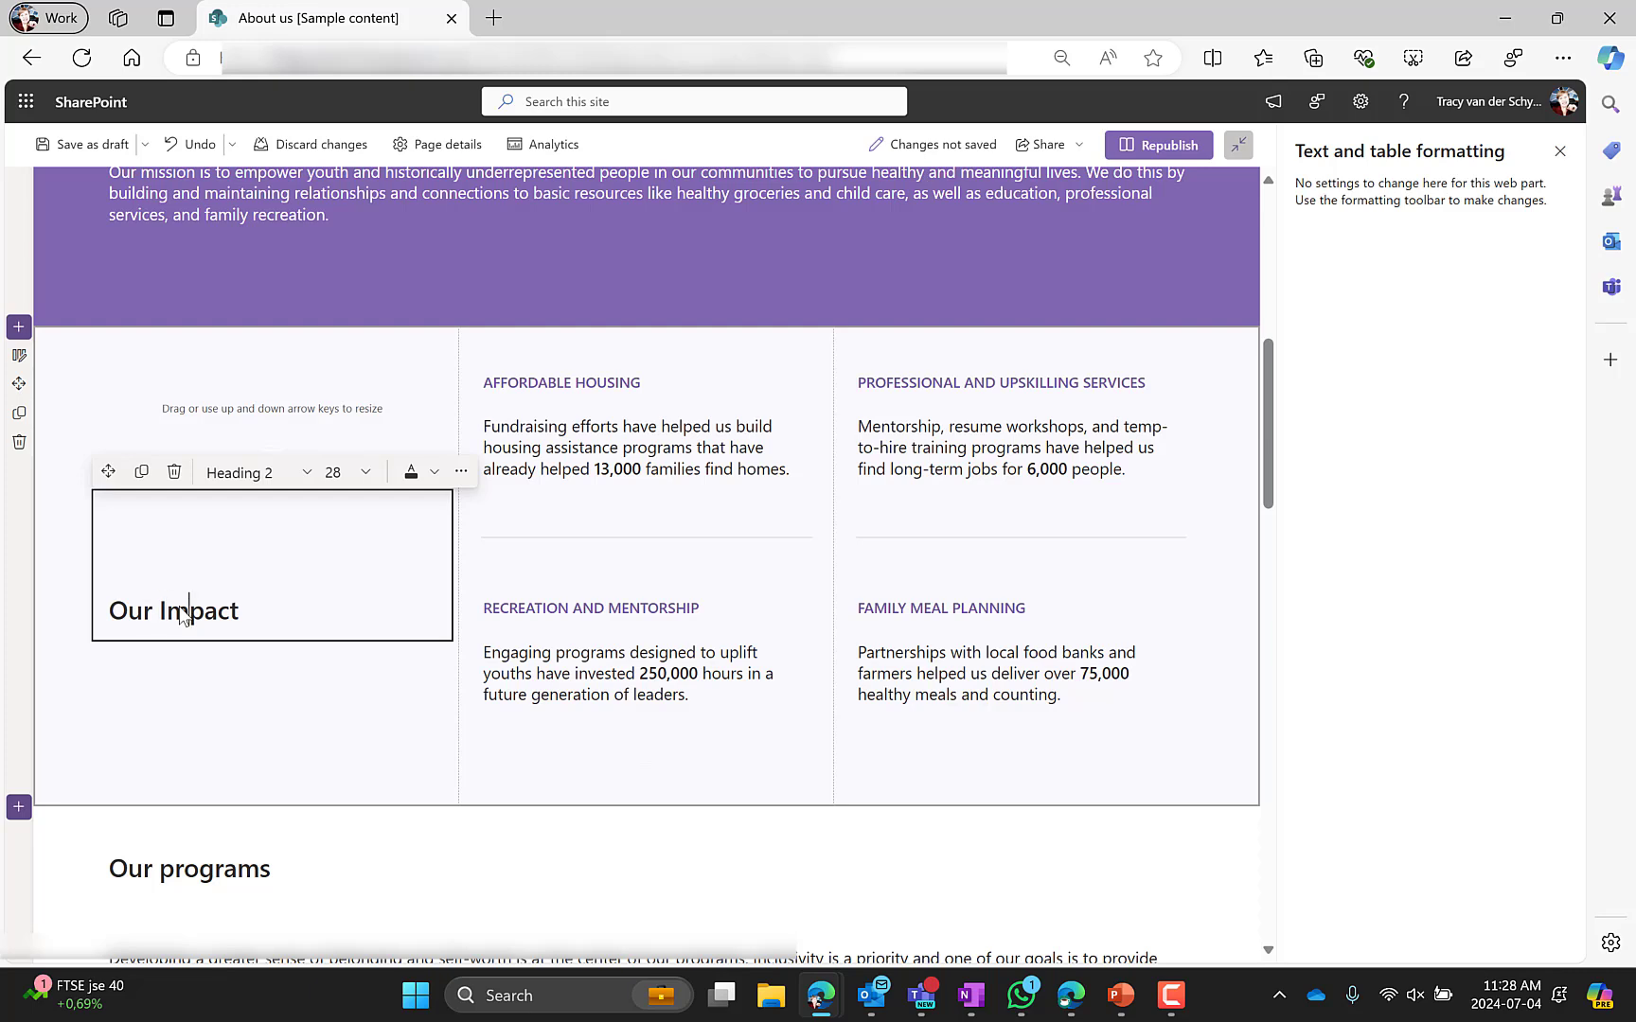
key(Return)
key(Return)
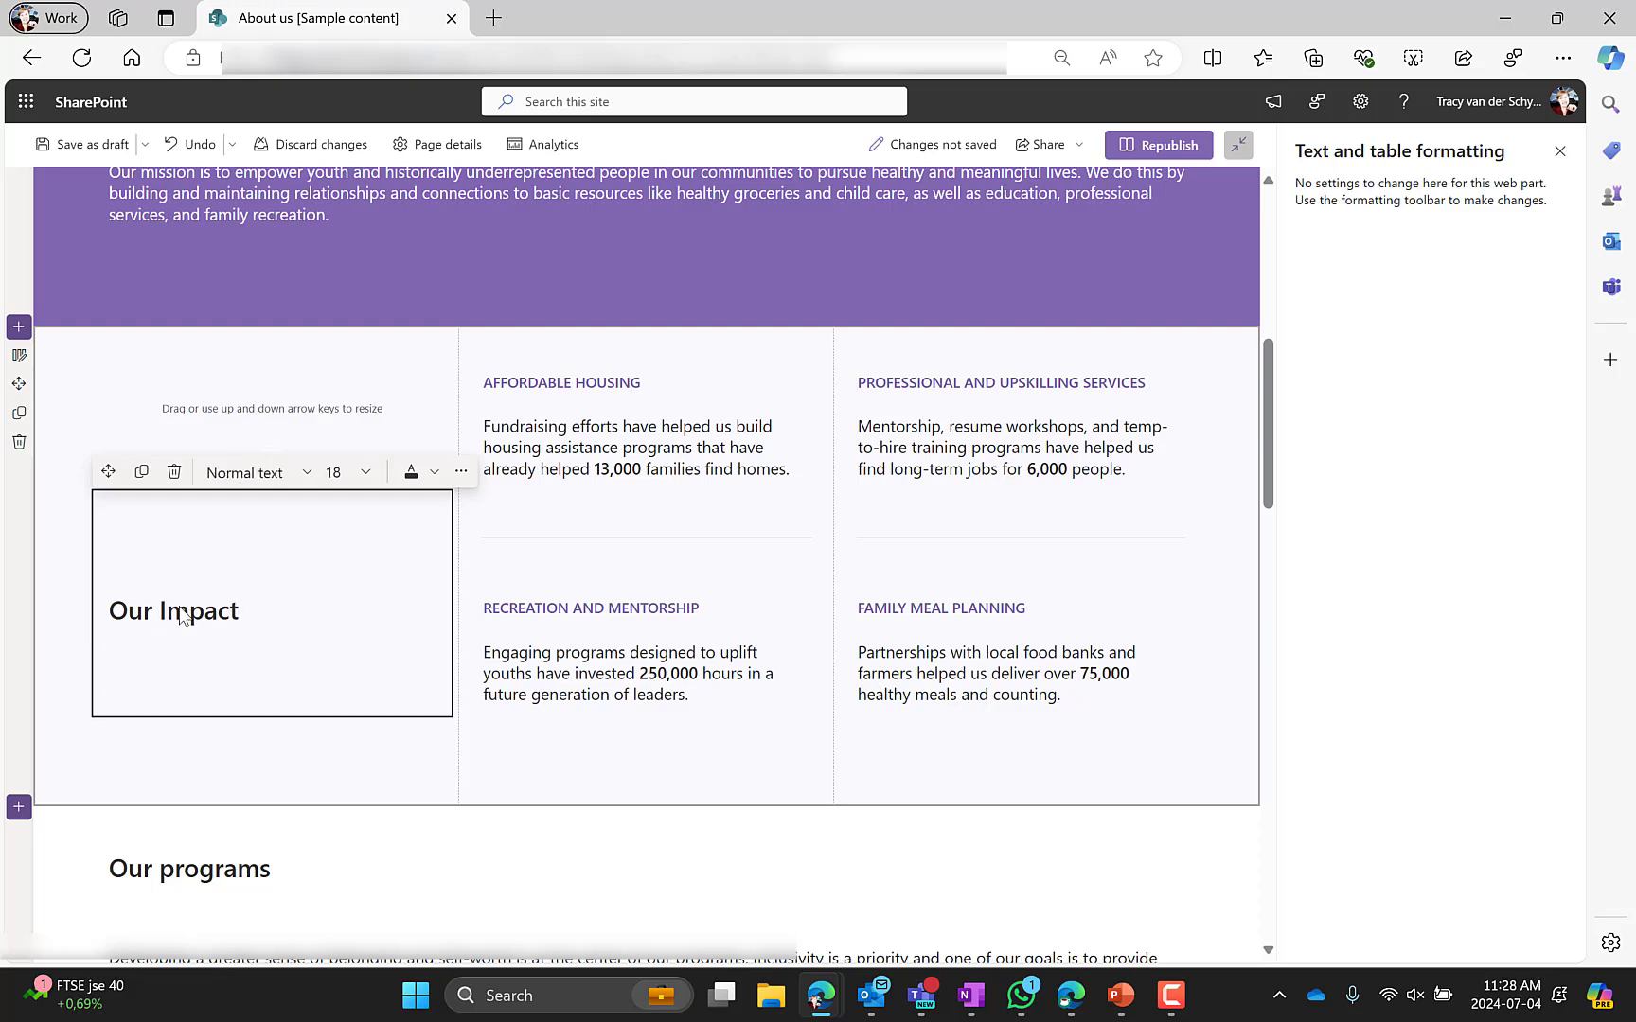
key(BackSpace)
key(BackSpace)
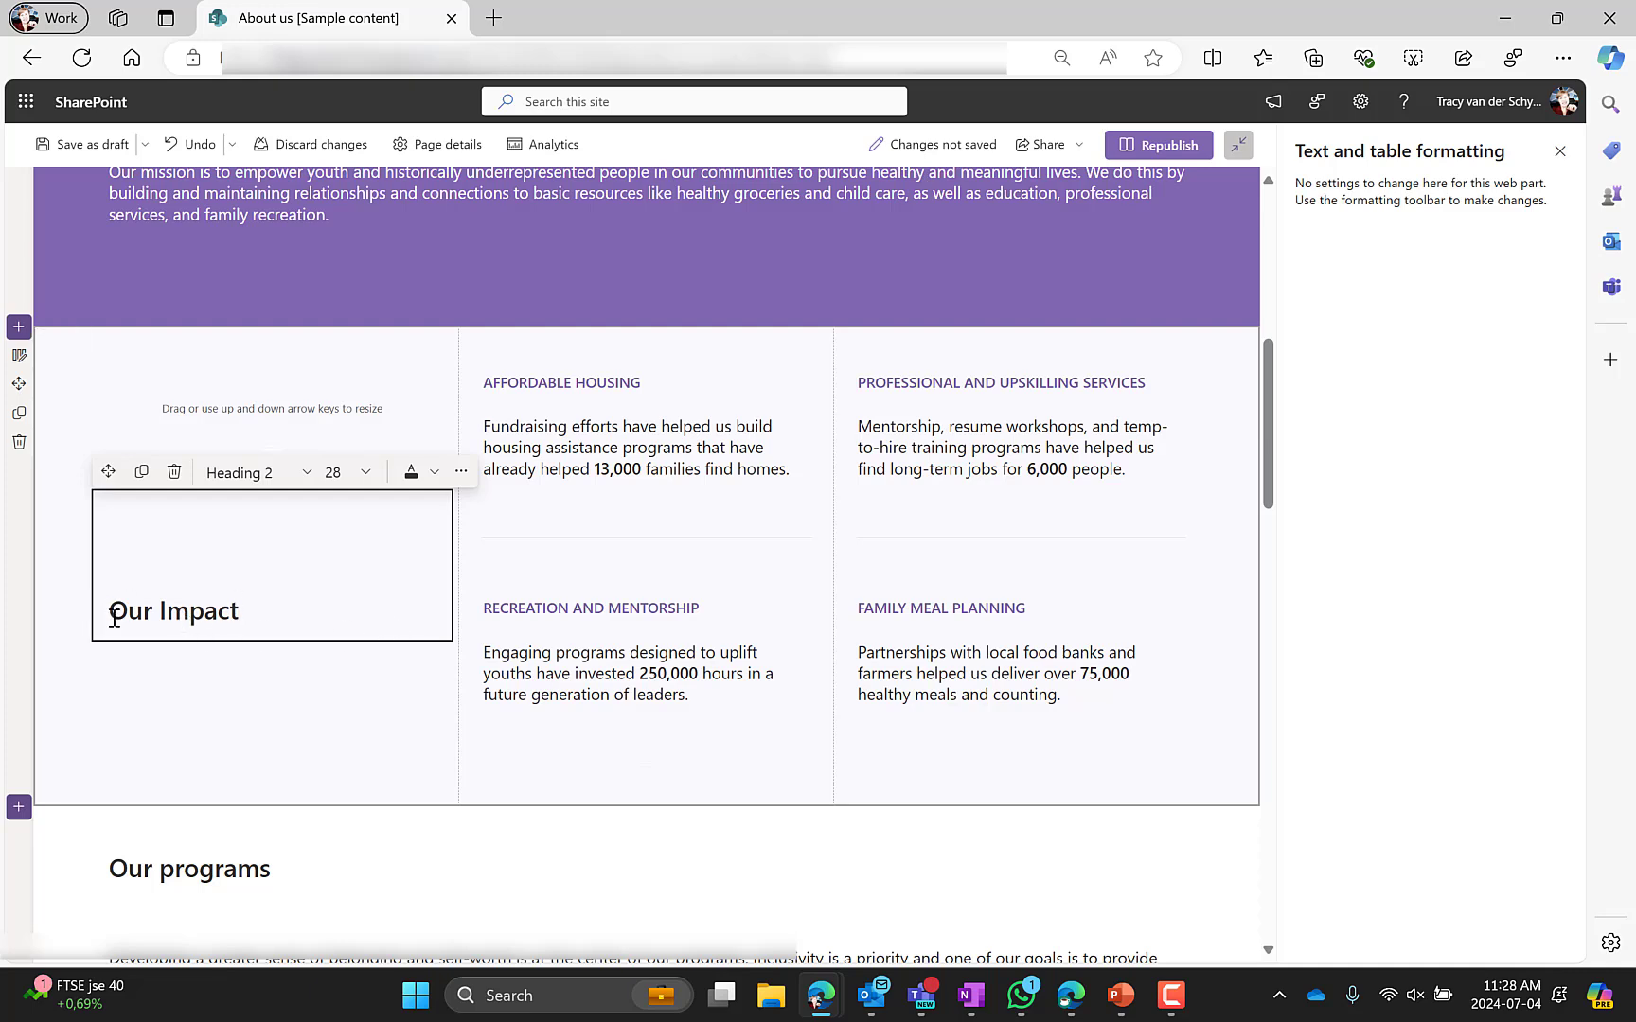
key(BackSpace)
key(BackSpace)
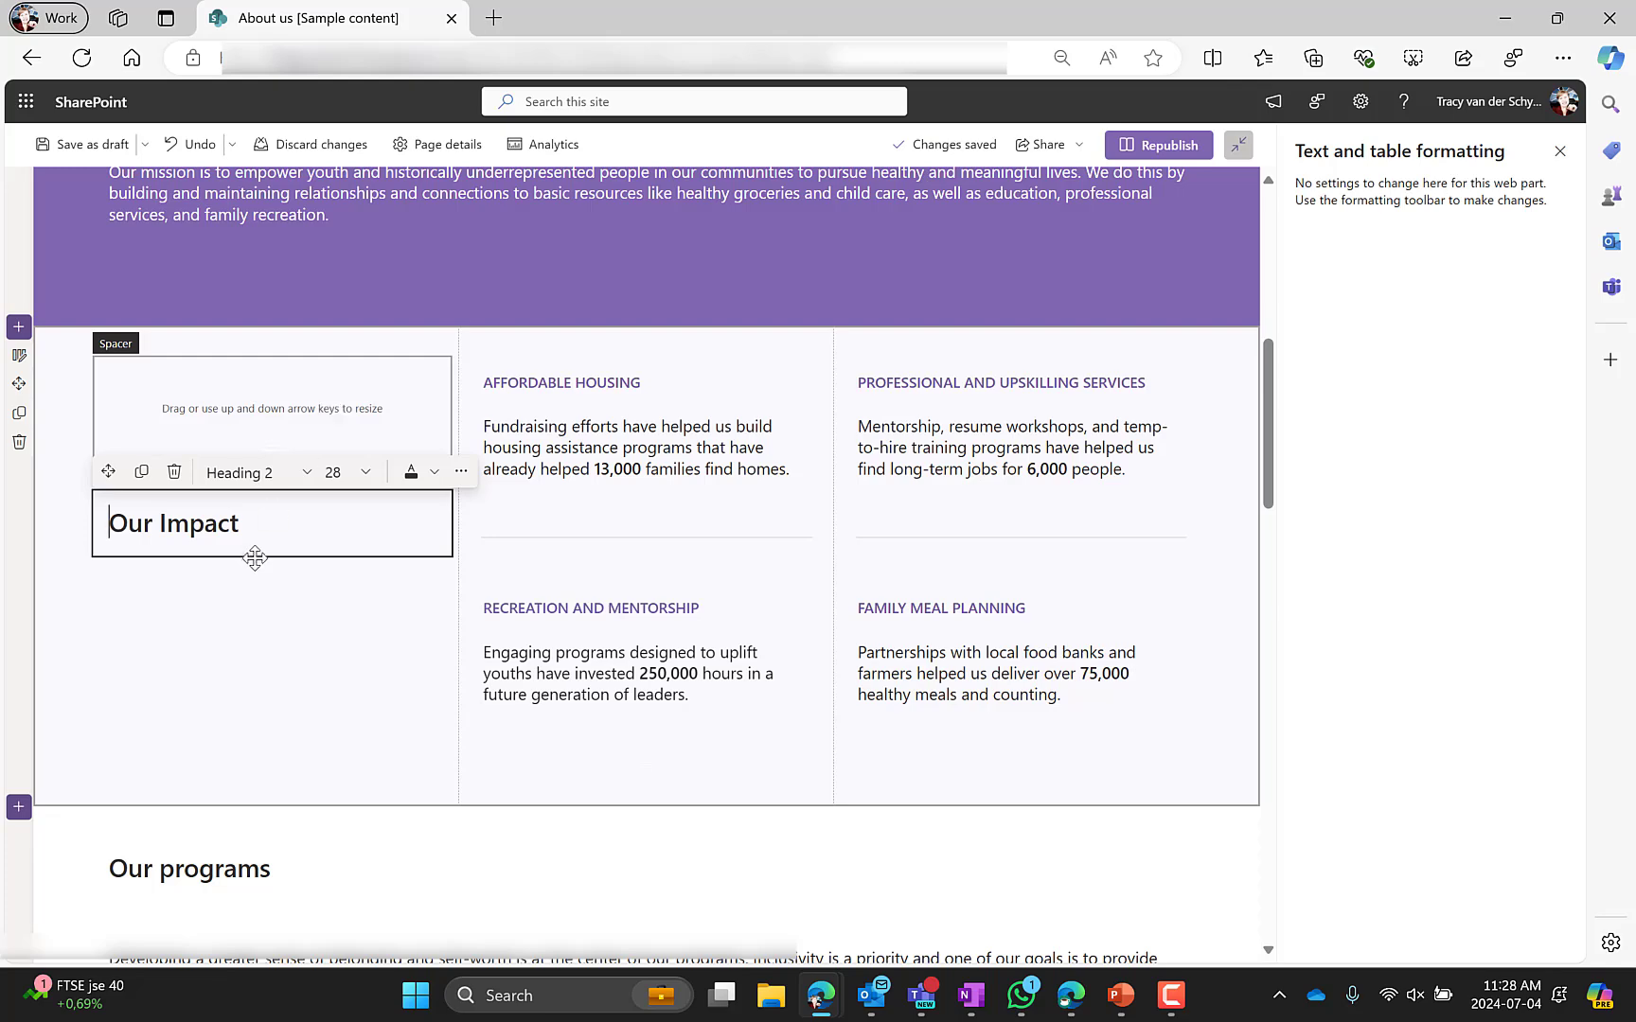
Select the Our programs heading and its description text block
scroll(254, 560, down, 2)
scroll(183, 416, down, 2)
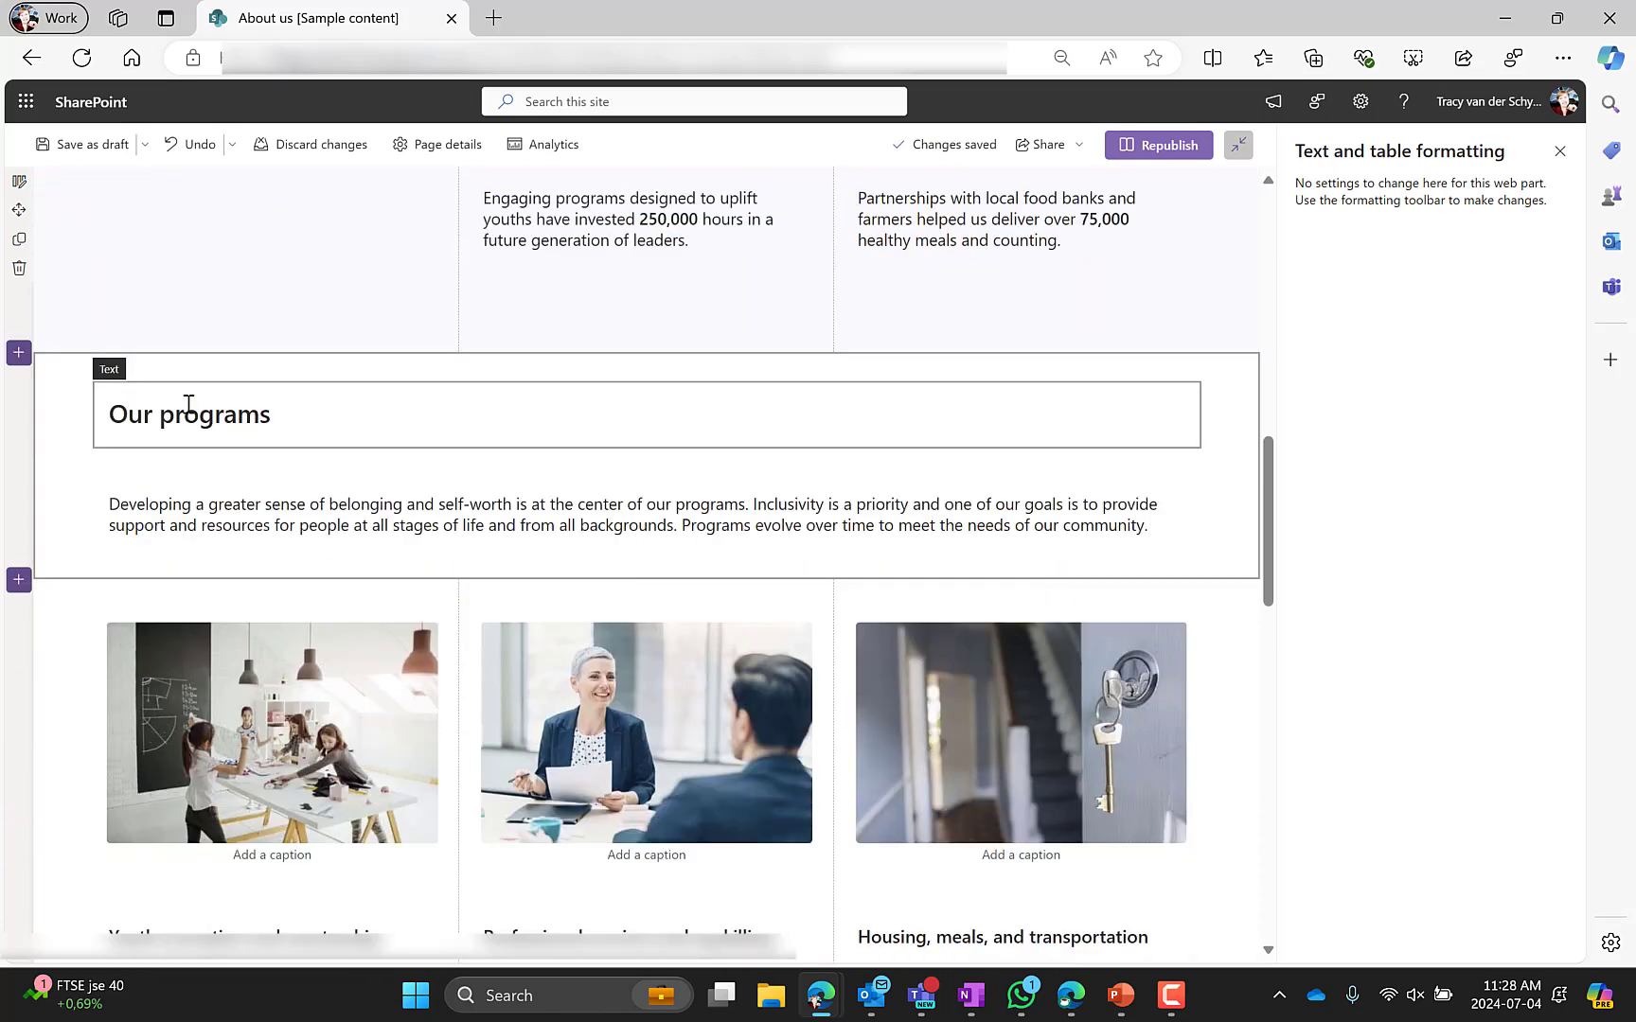
click(188, 405)
click(219, 511)
scroll(58, 438, down, 3)
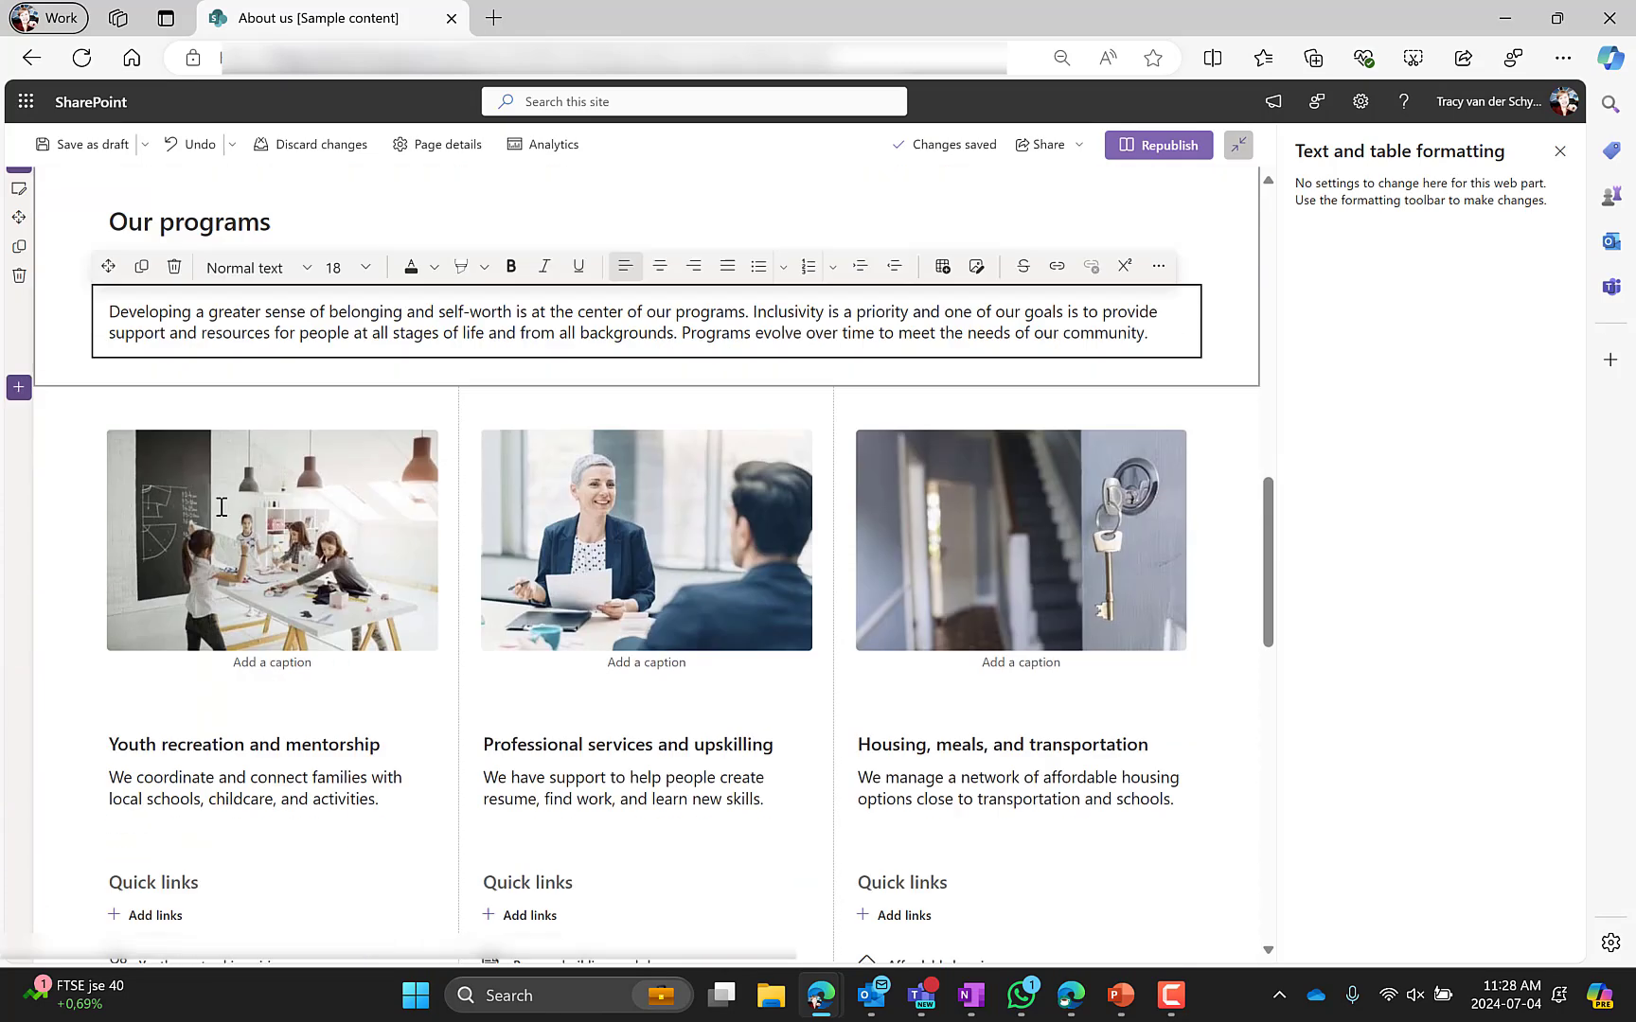
Open the programs section's settings and select each of its three images
click(73, 383)
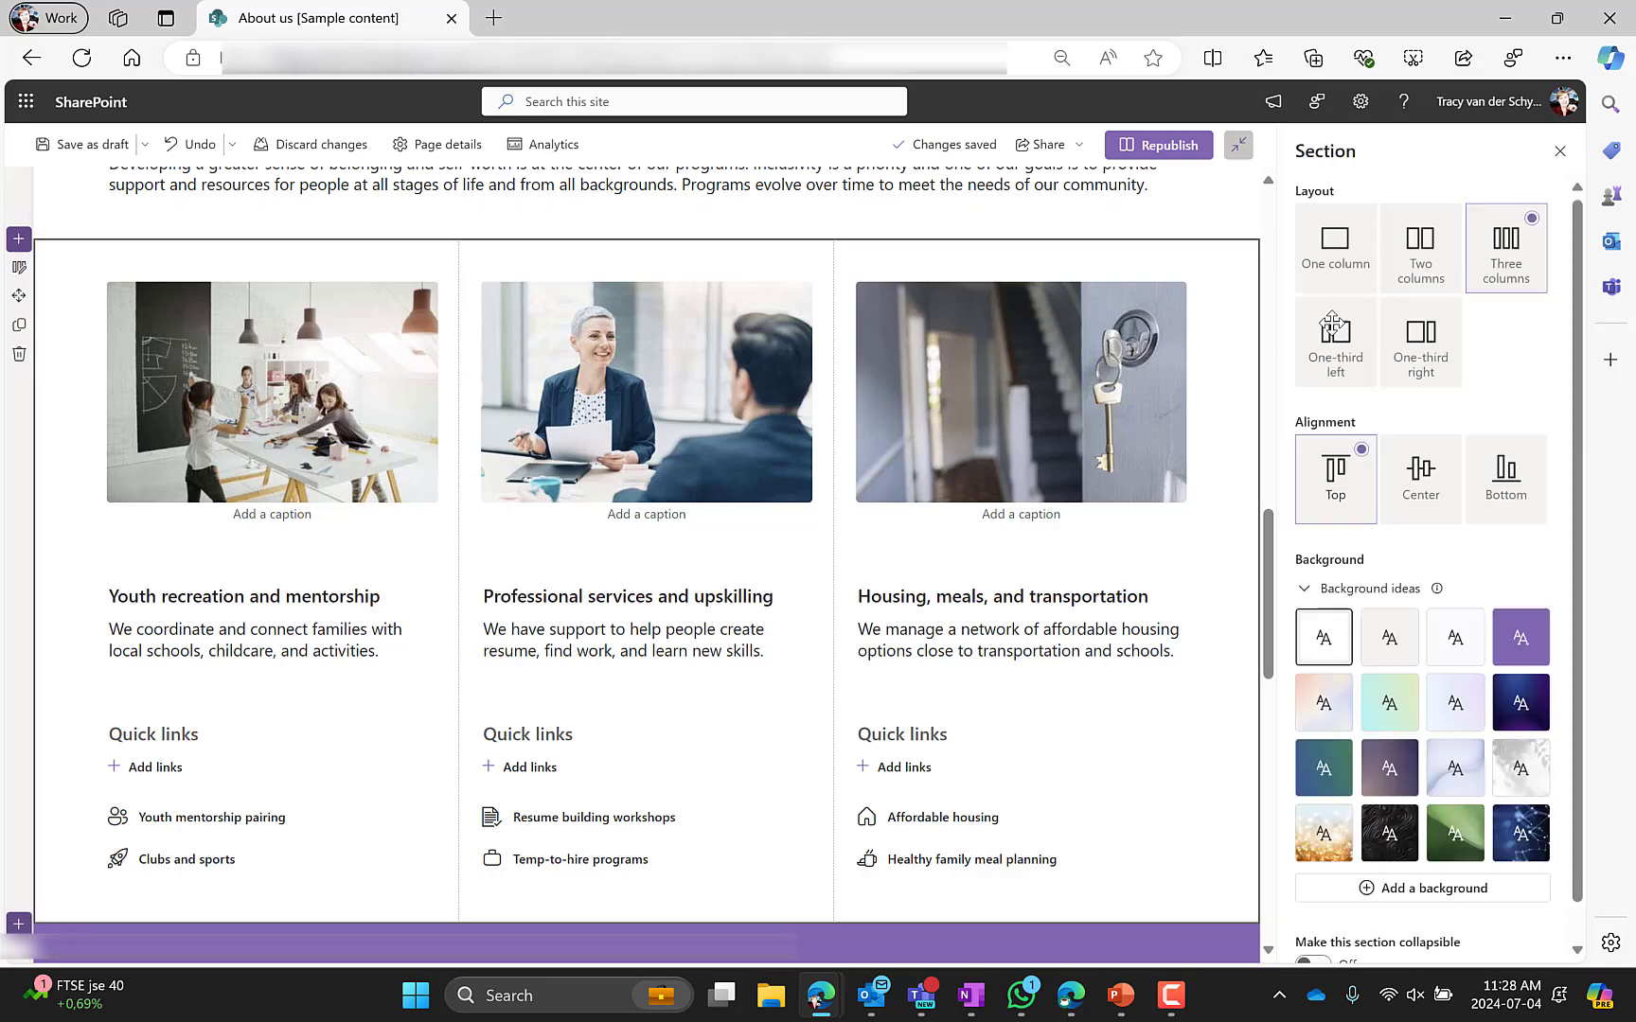
click(313, 417)
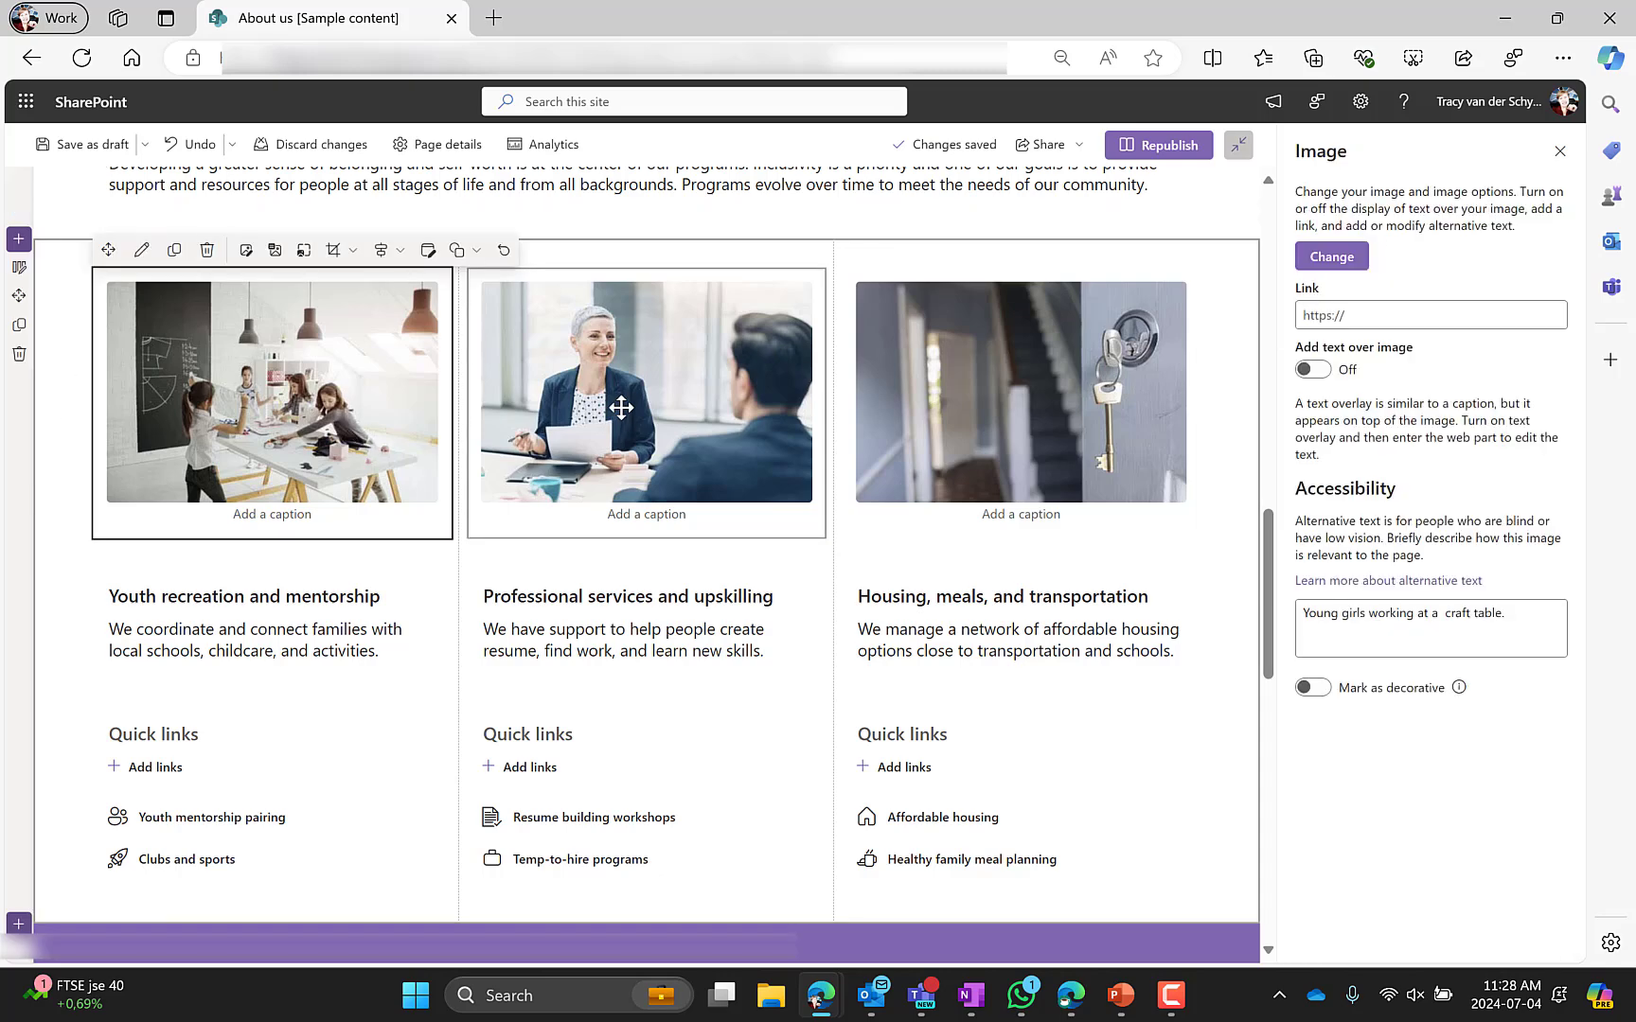
click(621, 407)
click(1072, 423)
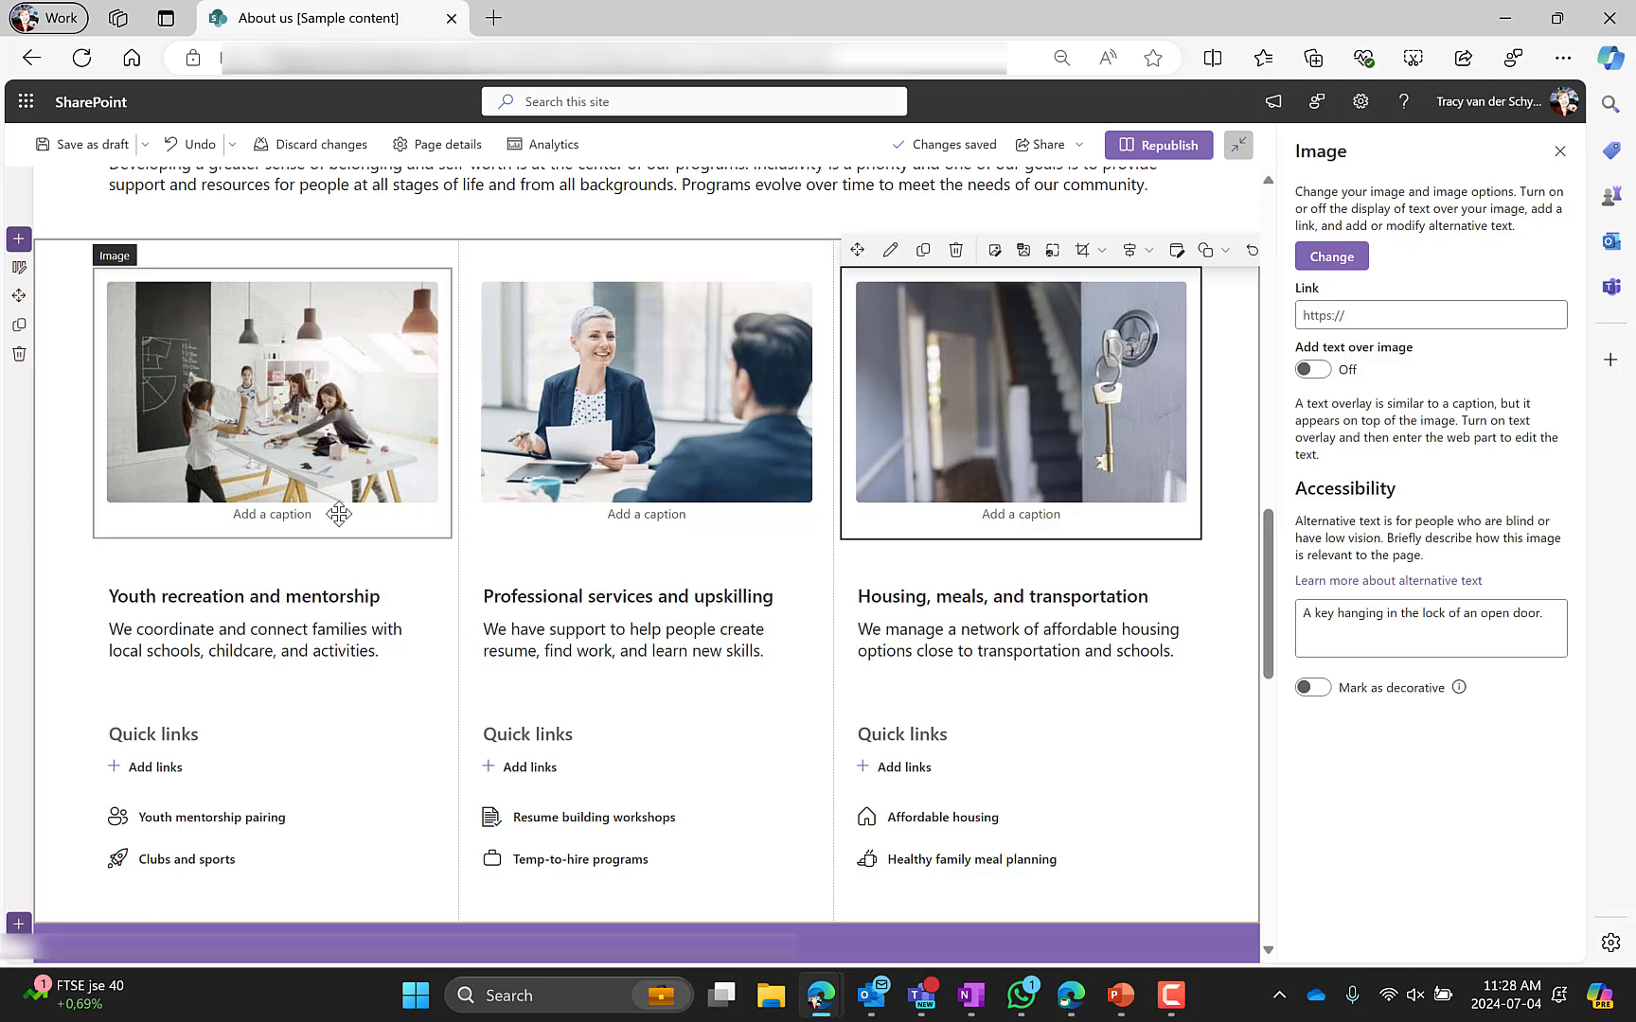
Select the program text blocks and a Quick links web part, toggling Show descriptions on and off
scroll(331, 521, down, 1)
click(637, 494)
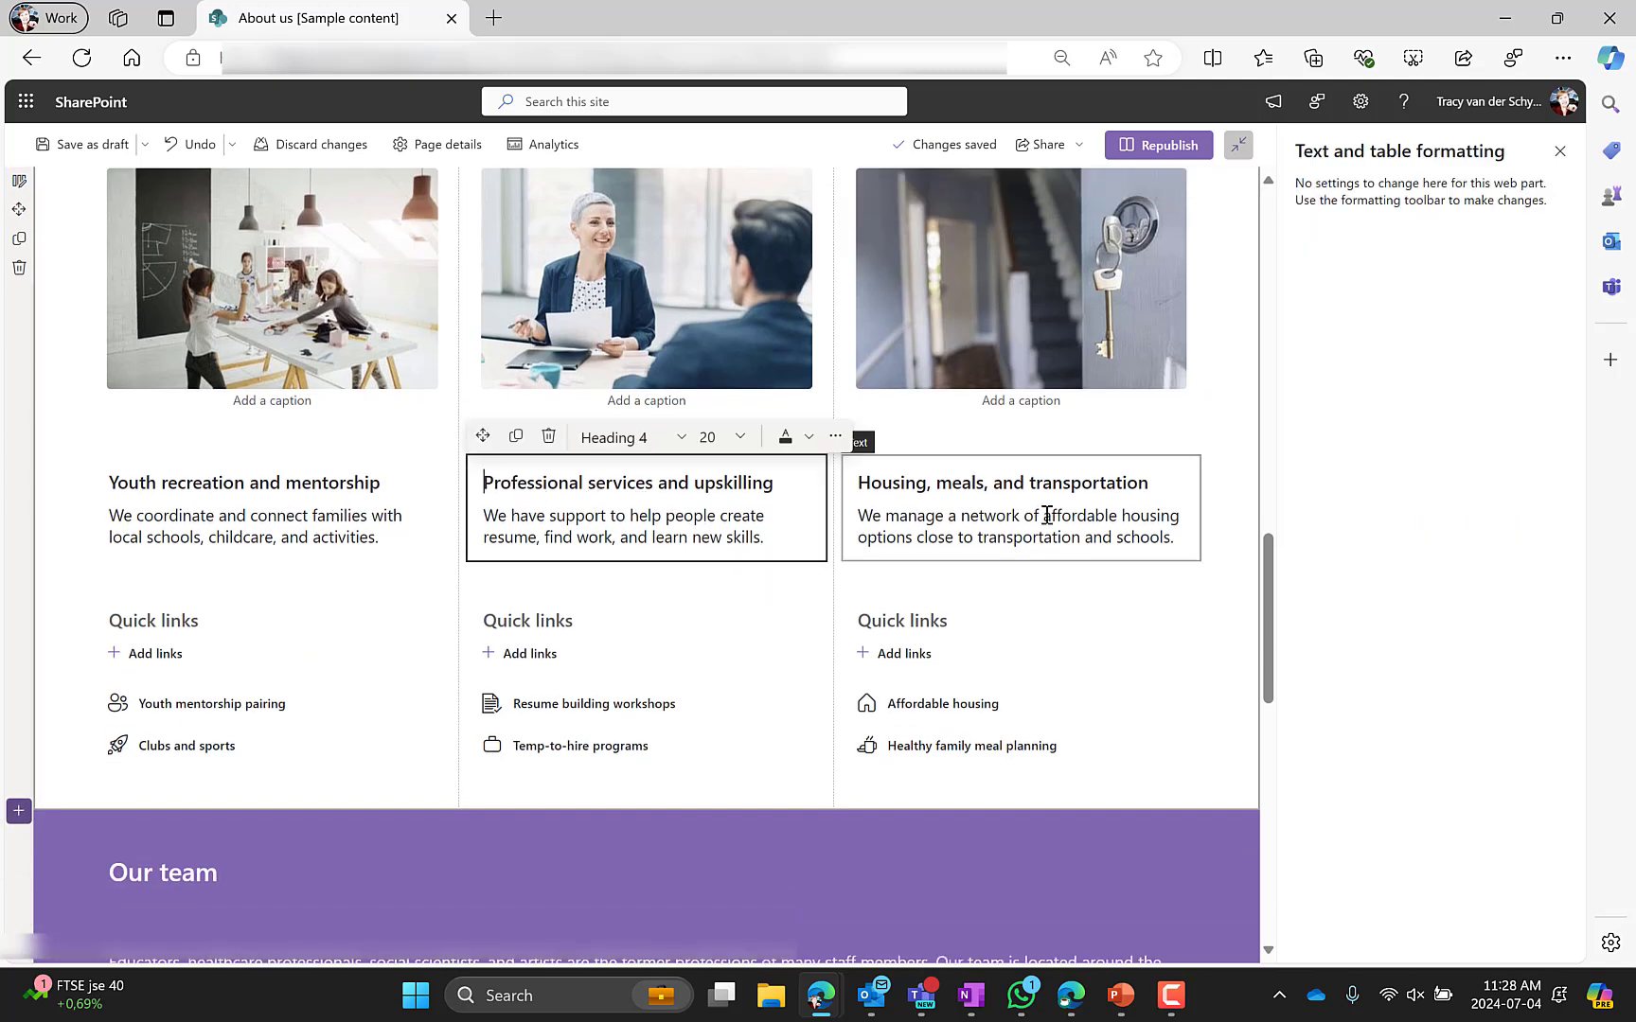
click(1048, 515)
click(308, 634)
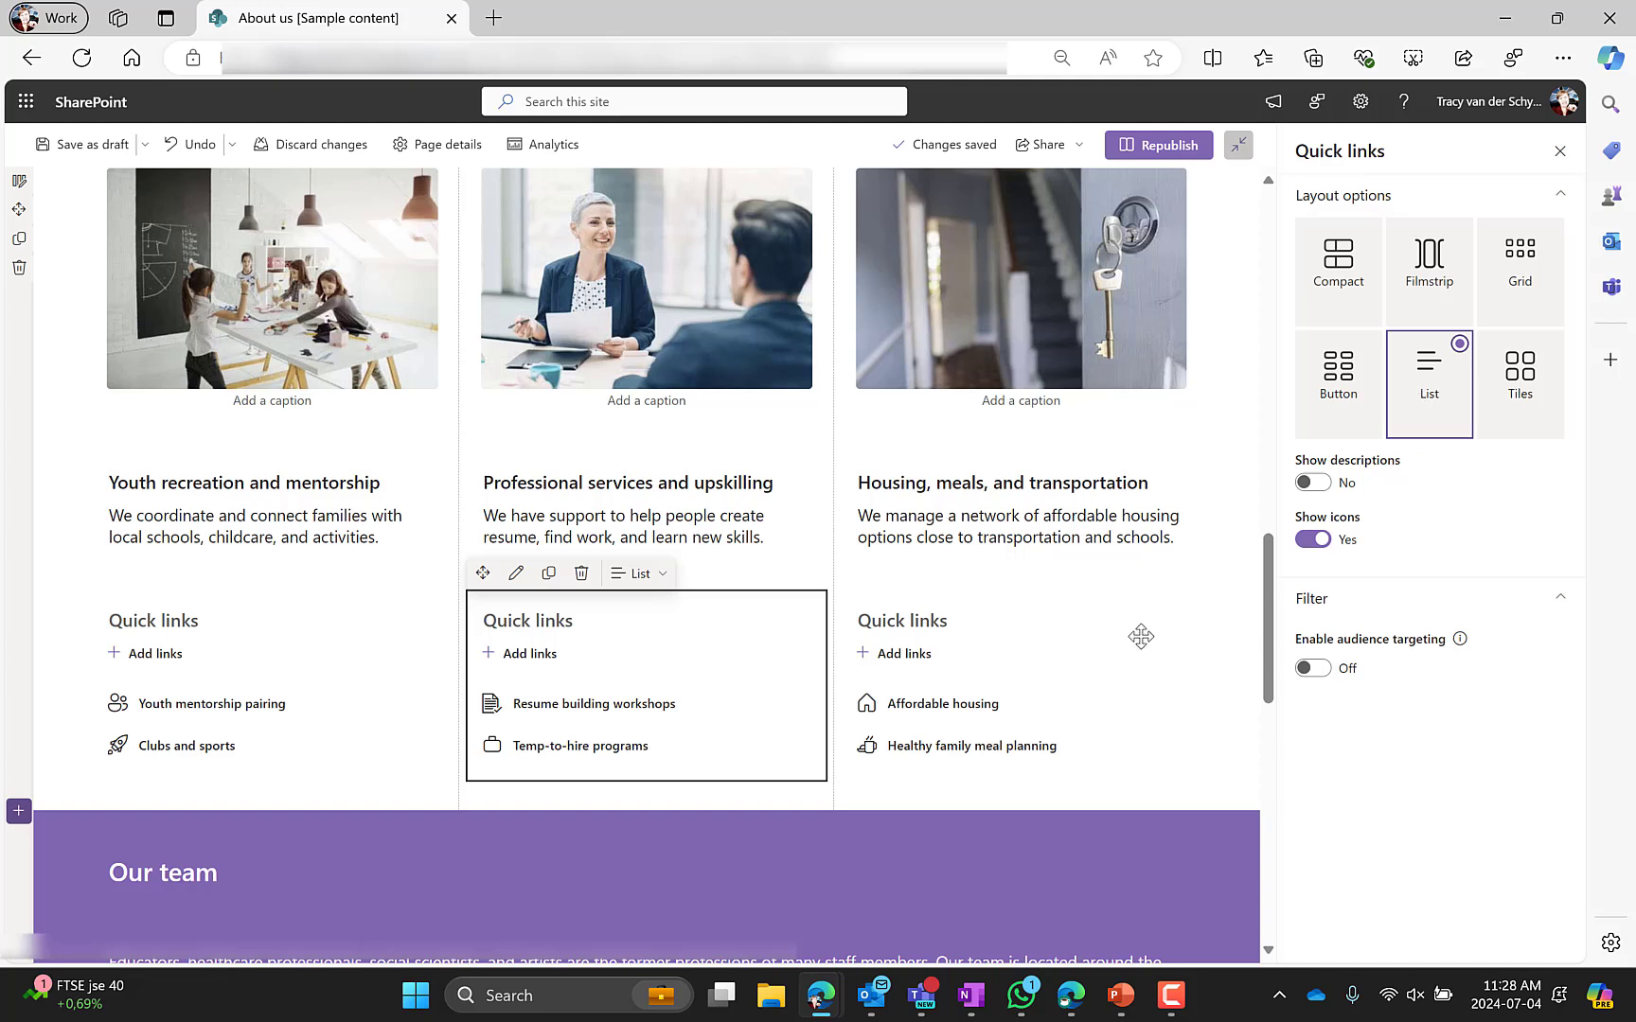
click(1313, 484)
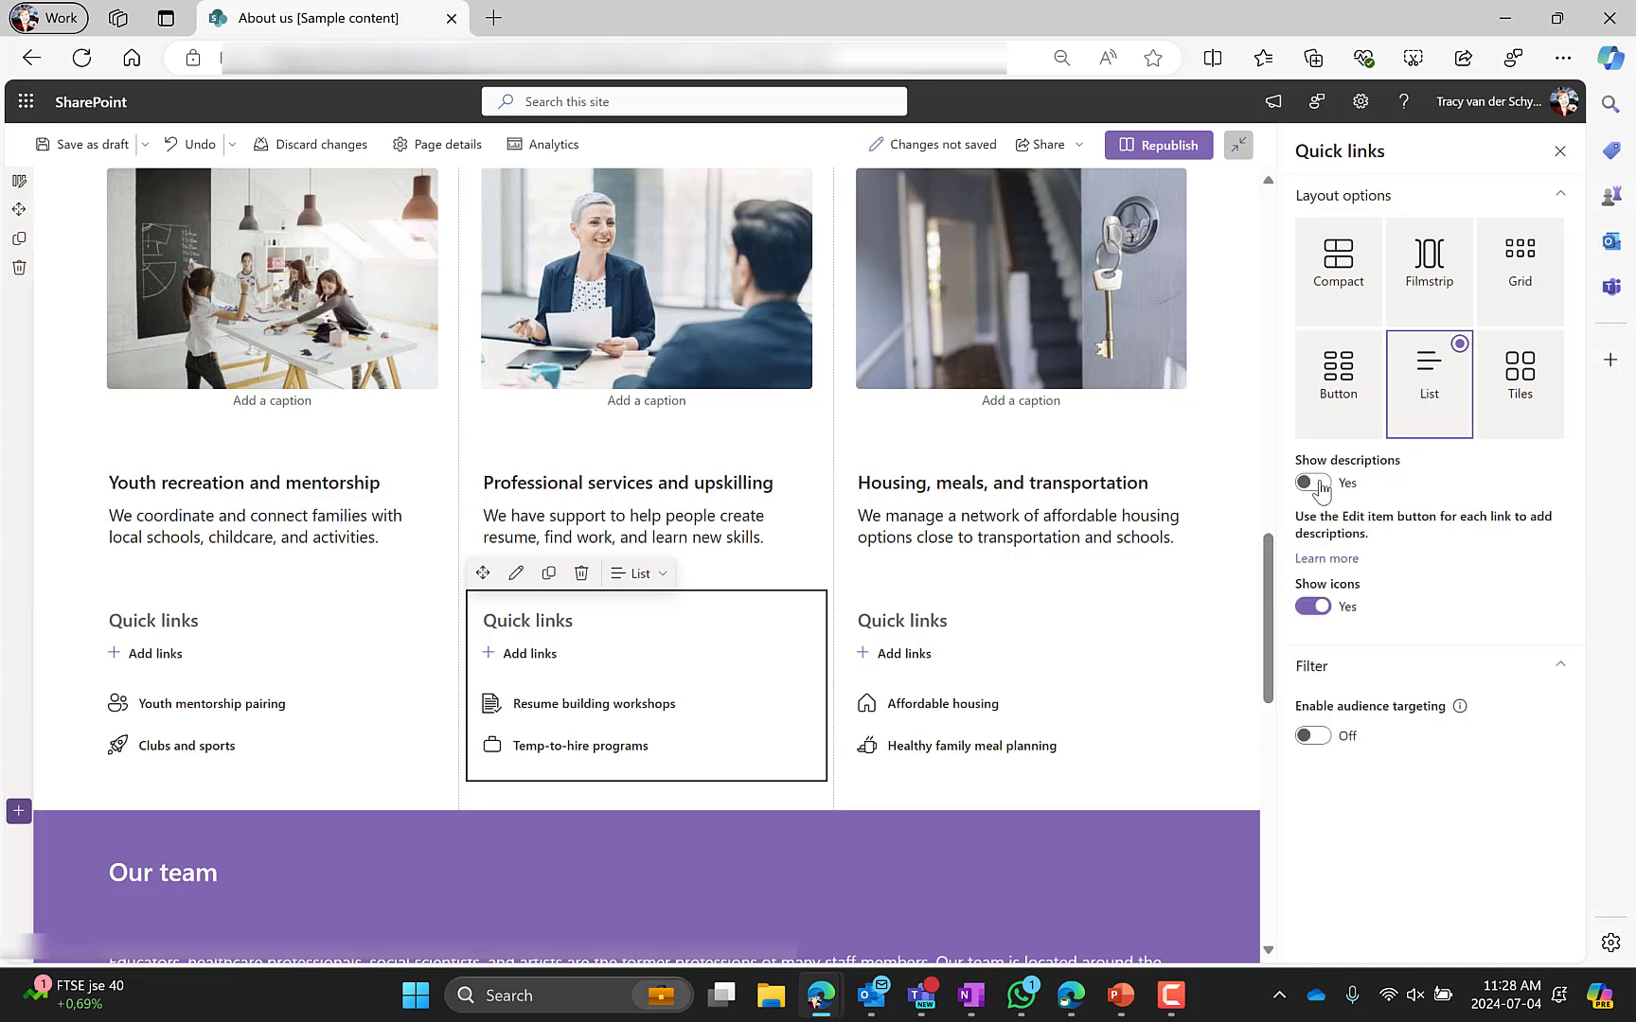
click(1311, 483)
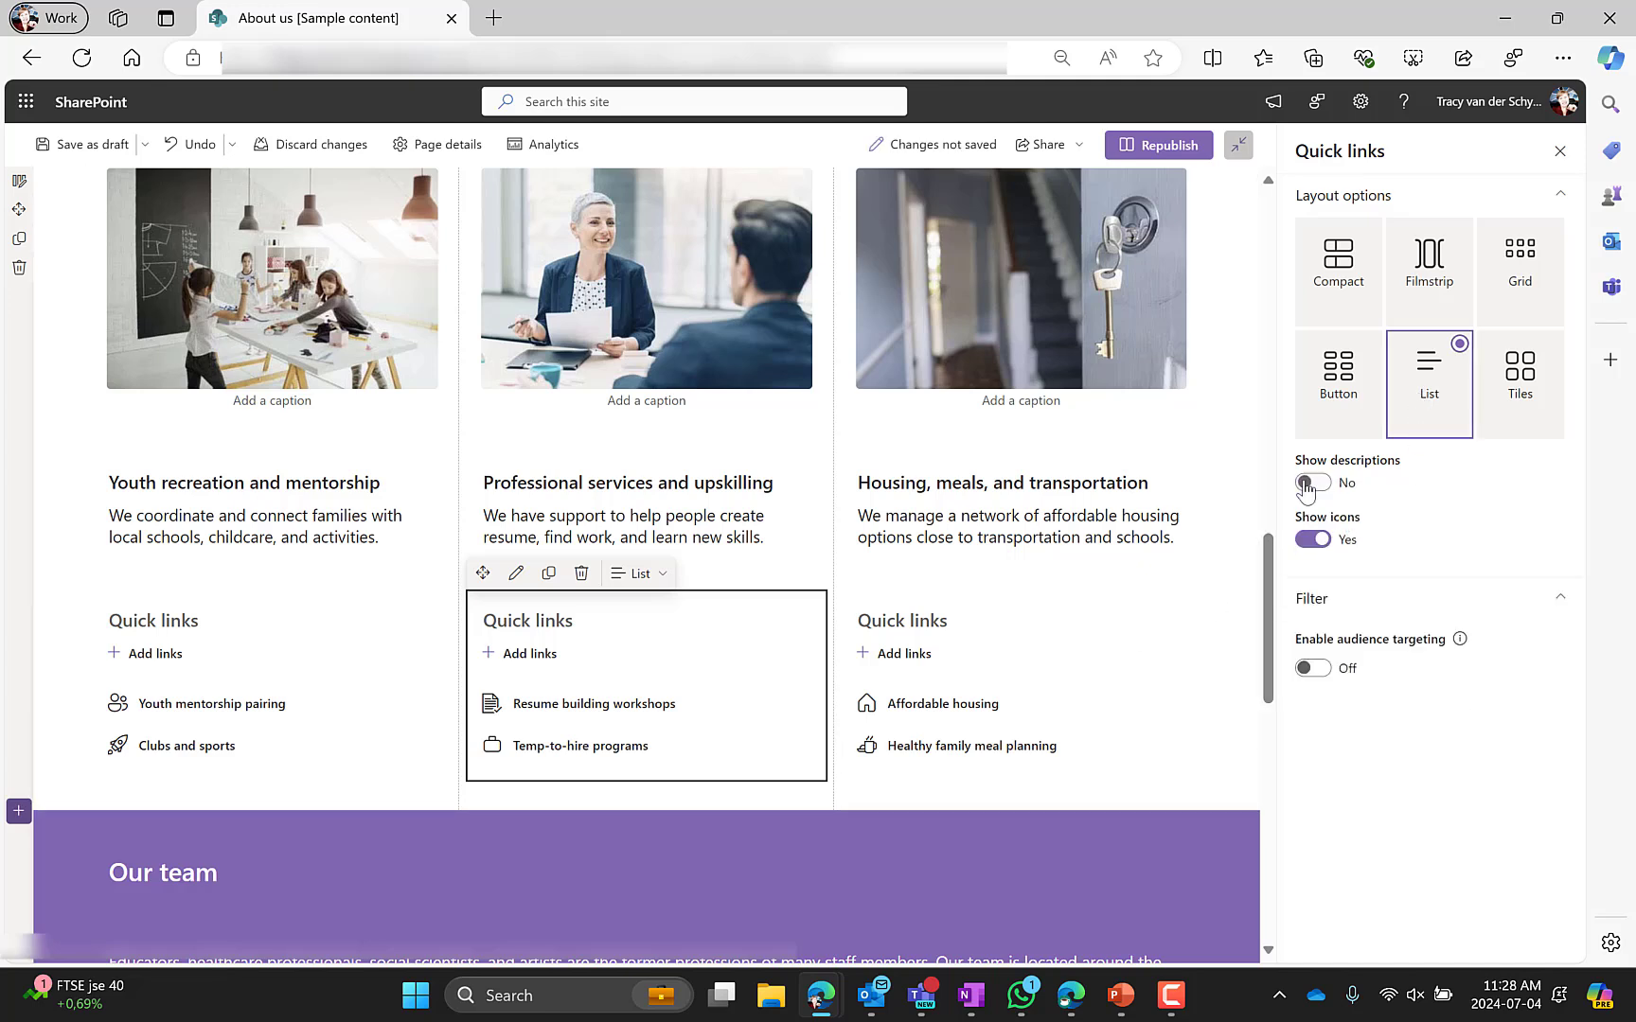
Open the Our team section's settings and select its heading, text and team images
scroll(201, 646, down, 5)
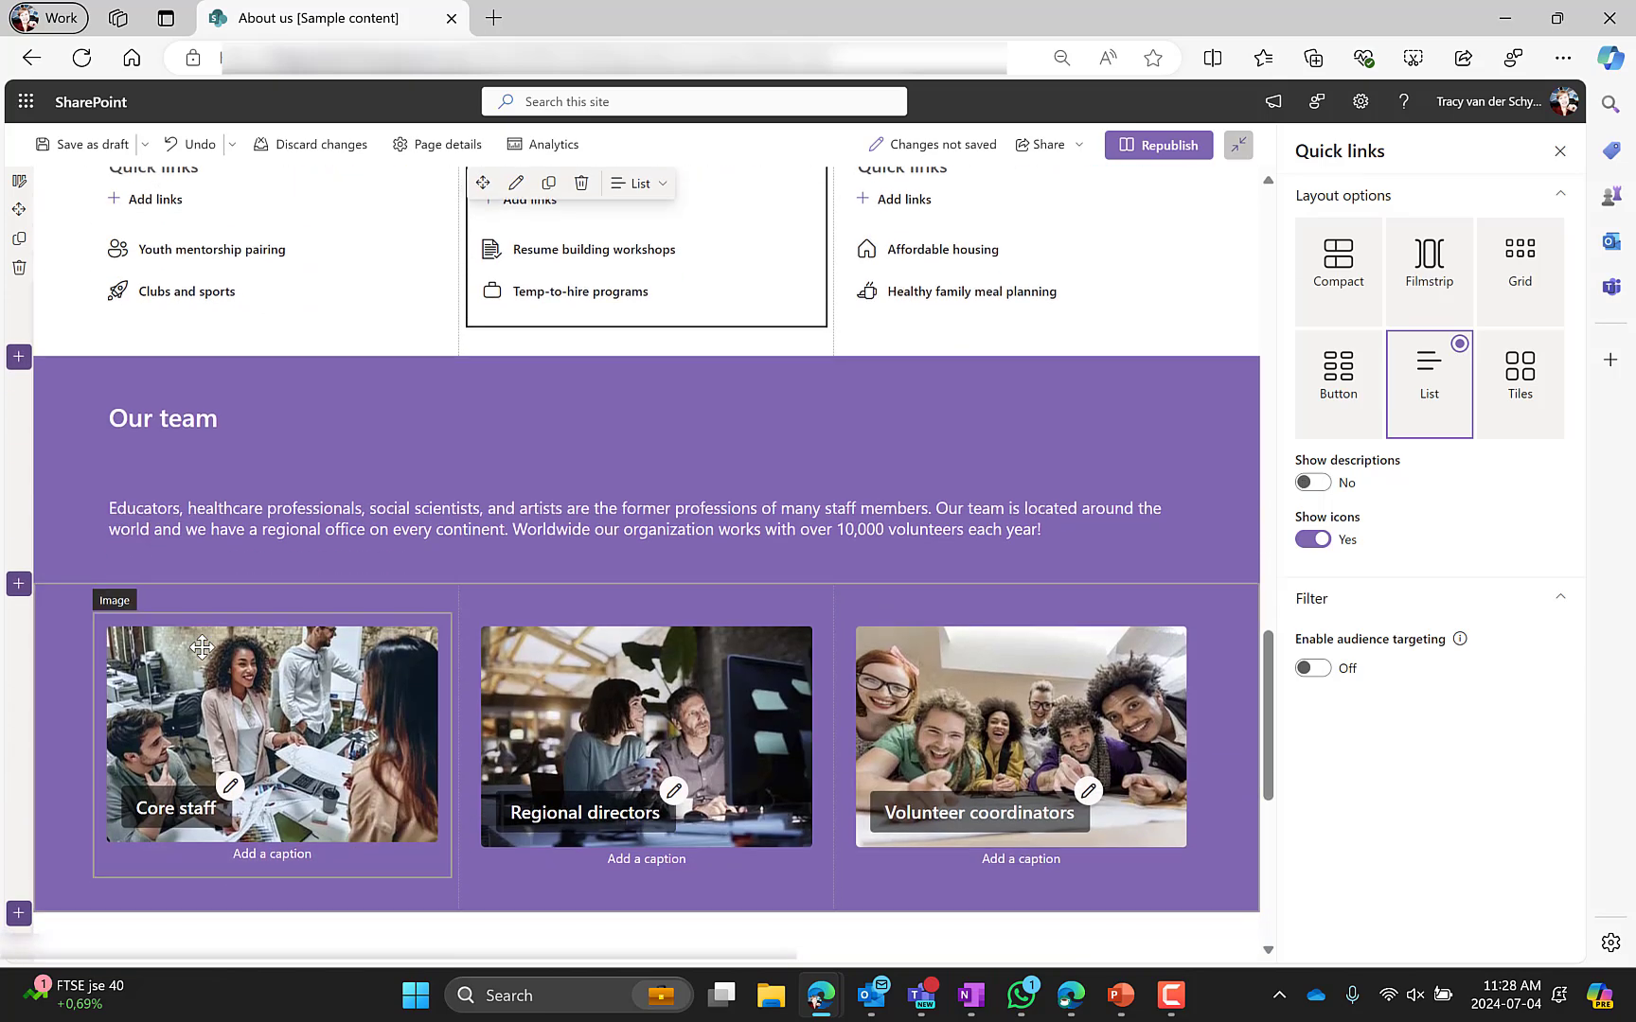
click(72, 488)
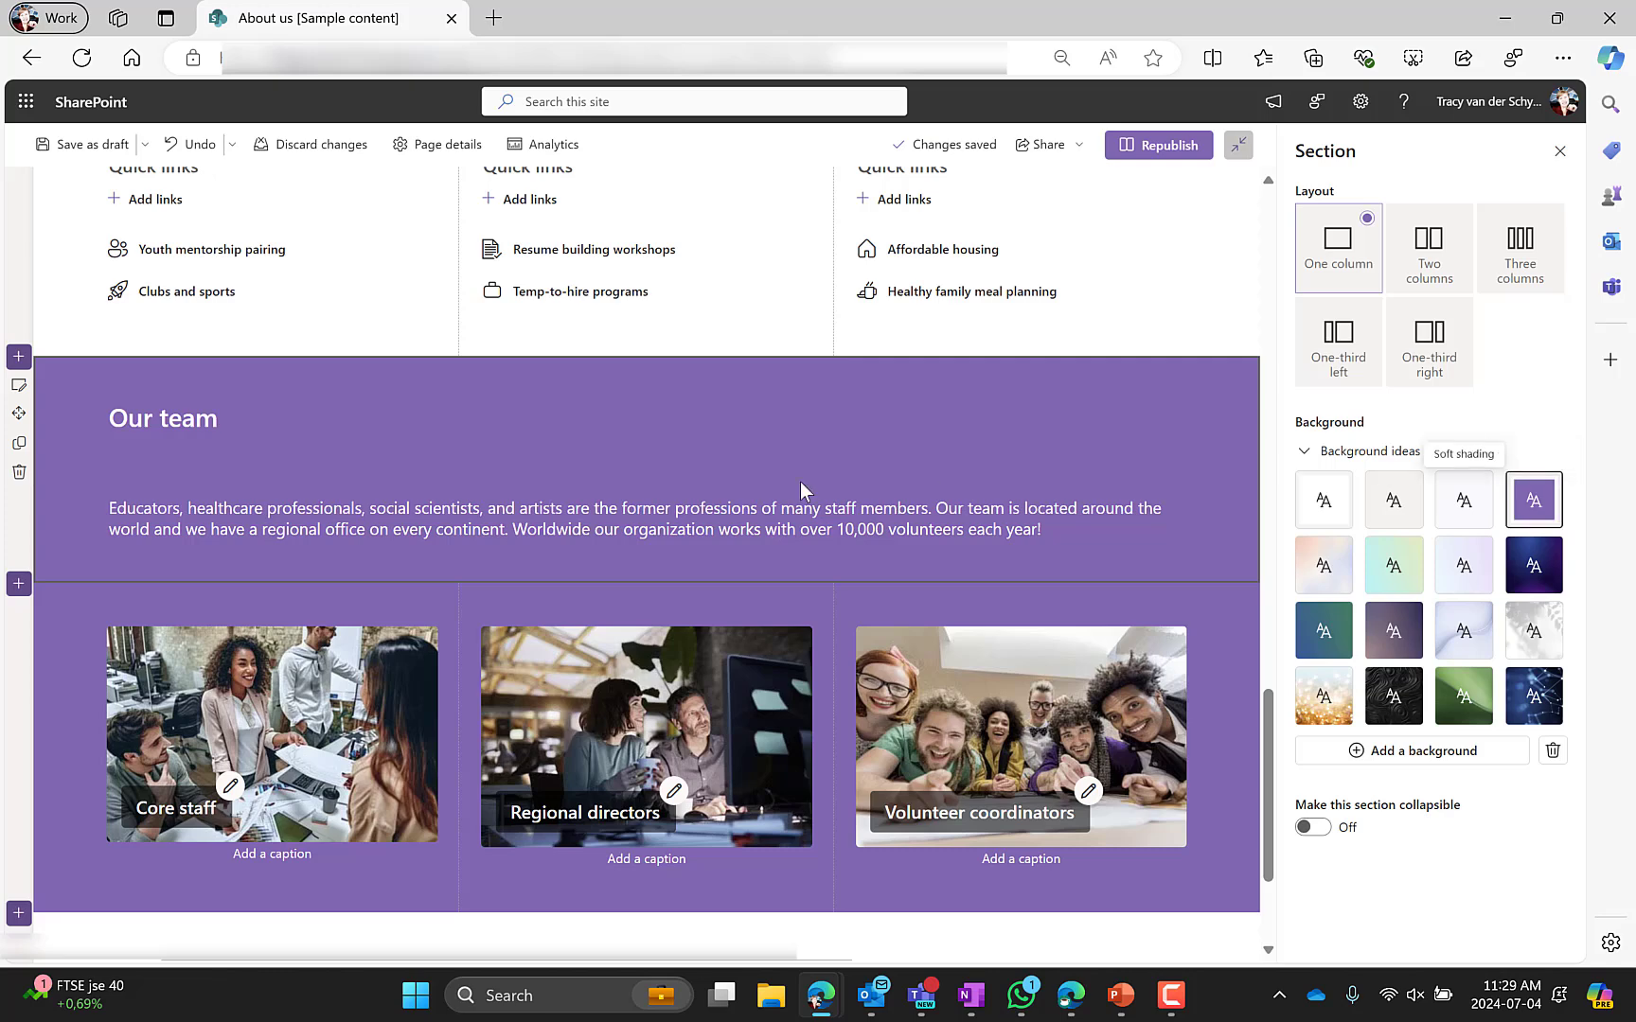
click(172, 411)
click(199, 508)
scroll(199, 502, down, 3)
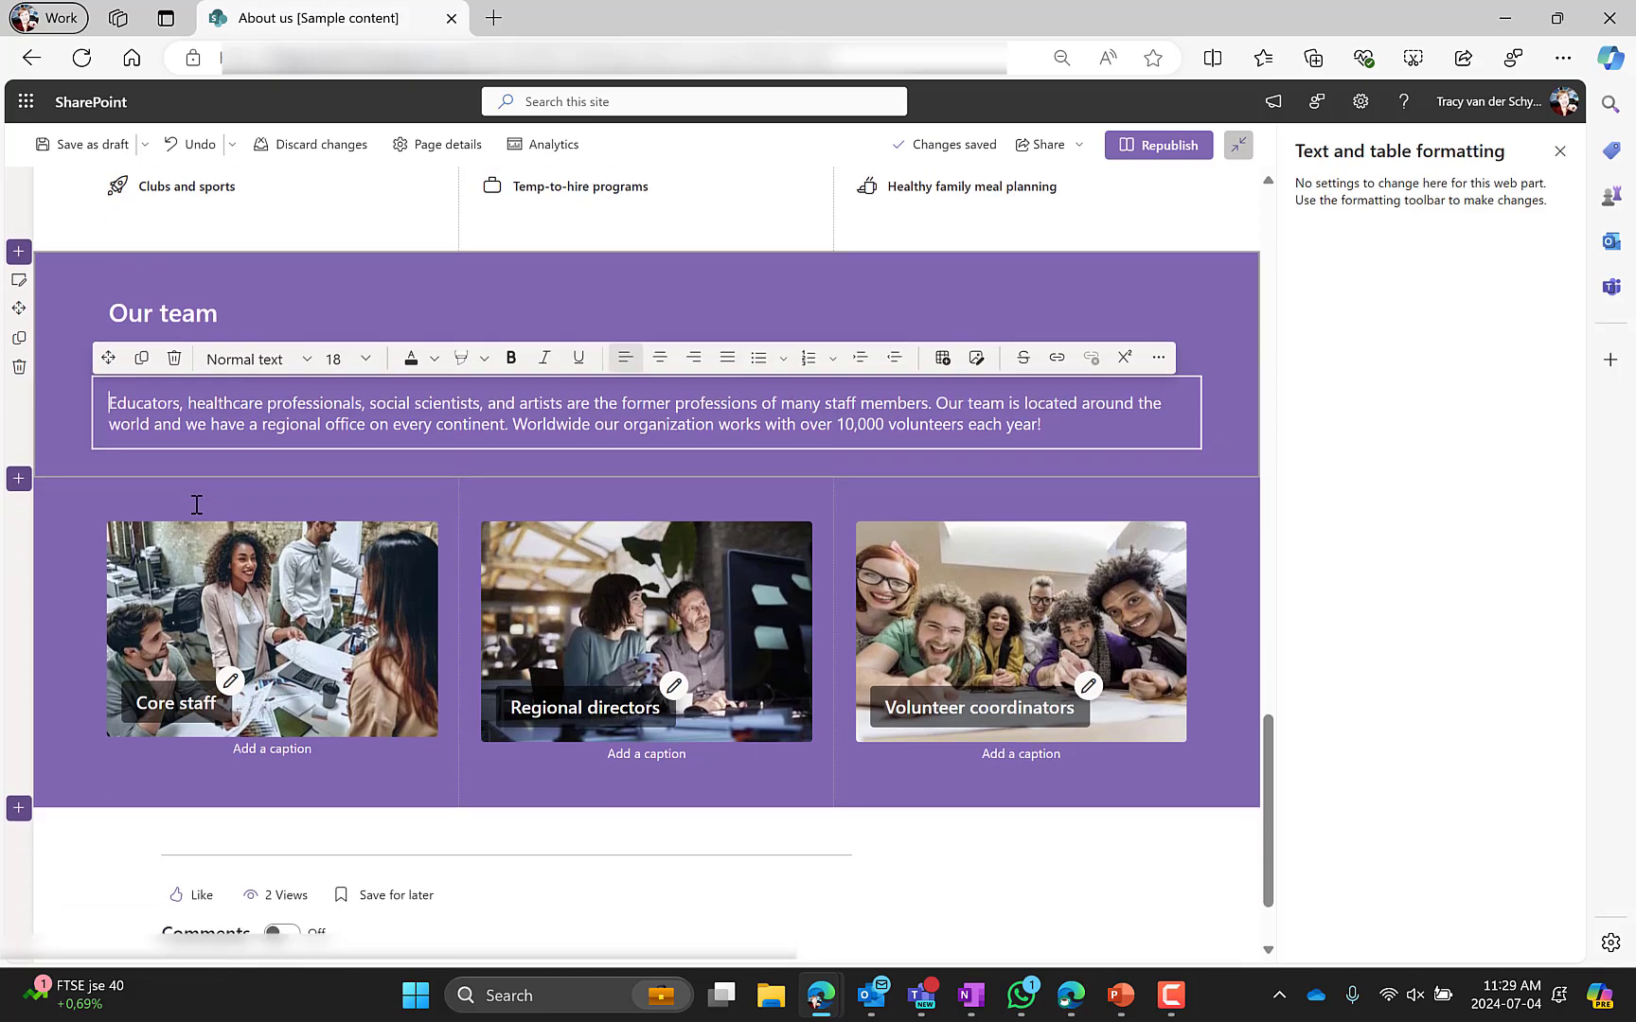
click(206, 469)
click(719, 502)
click(965, 496)
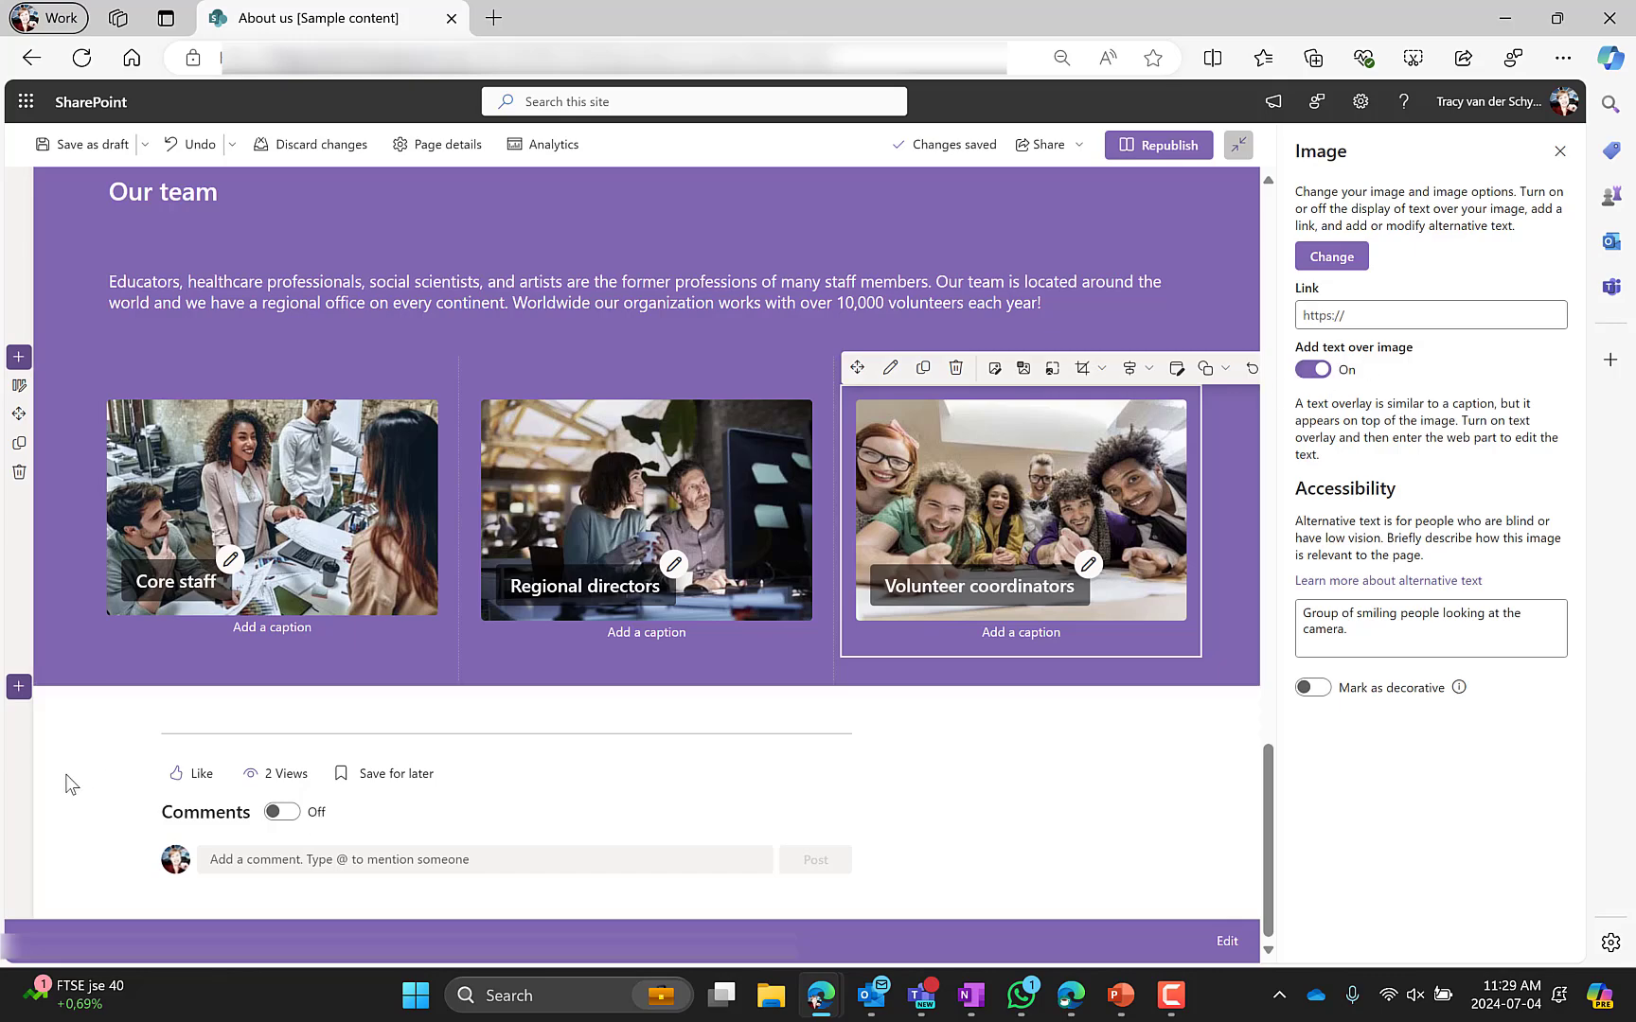
Republish the About us page
scroll(66, 776, up, 20)
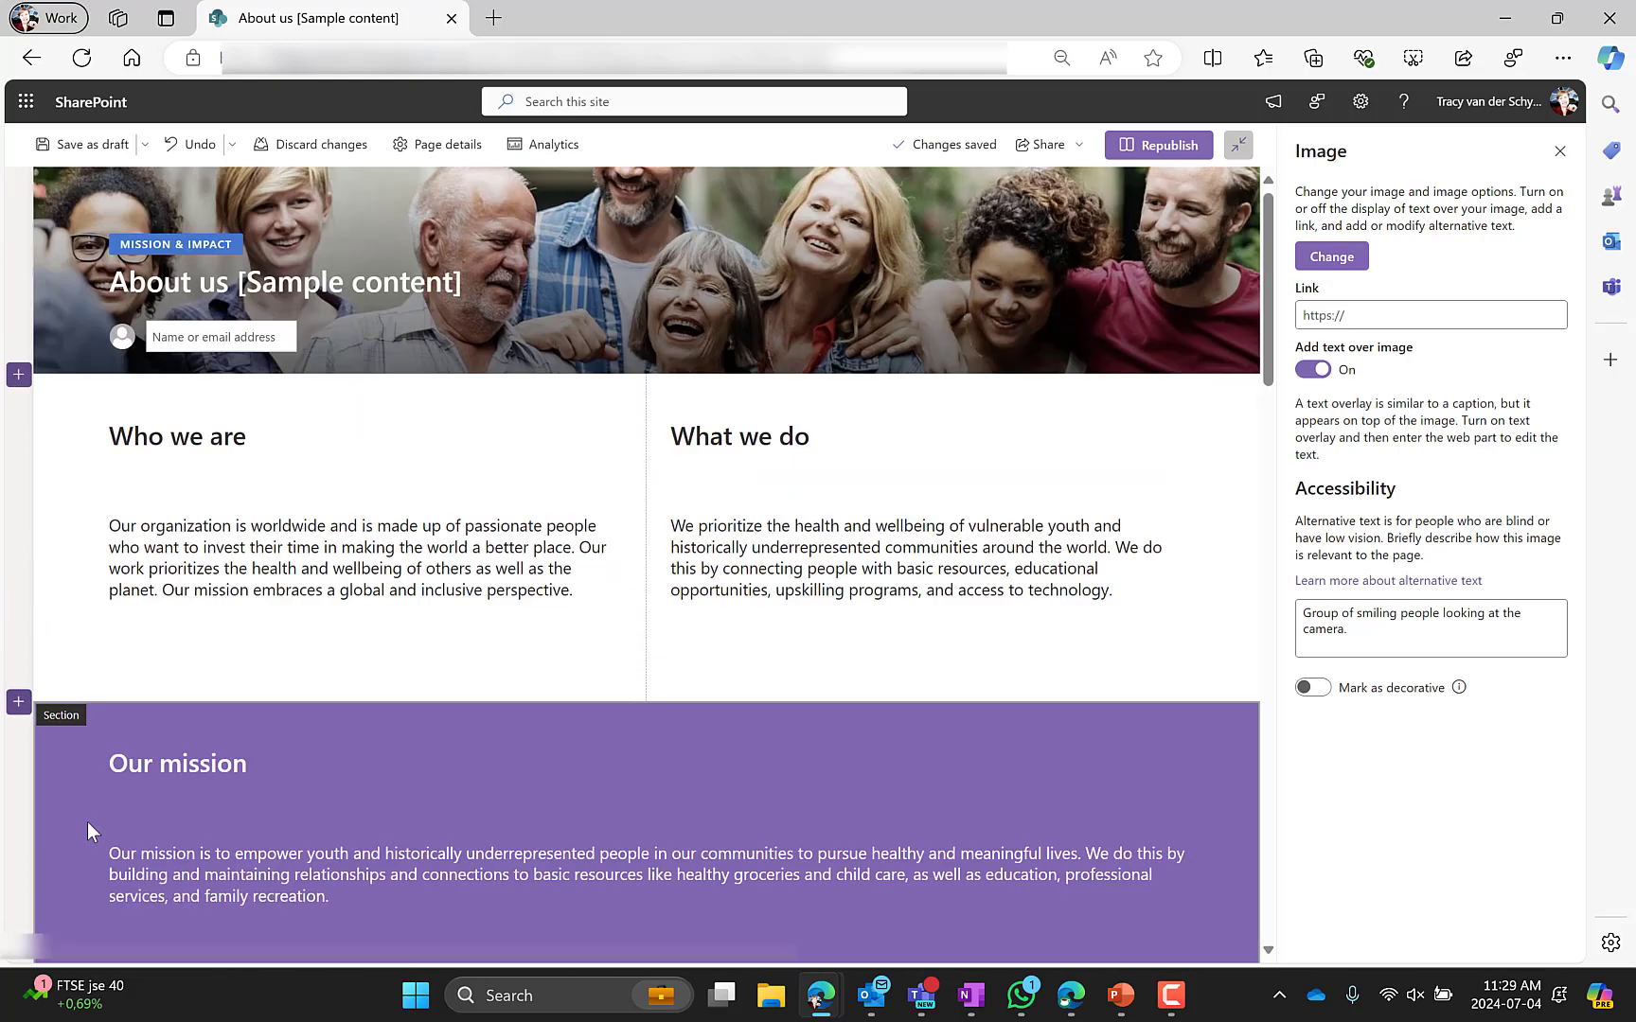
click(1206, 145)
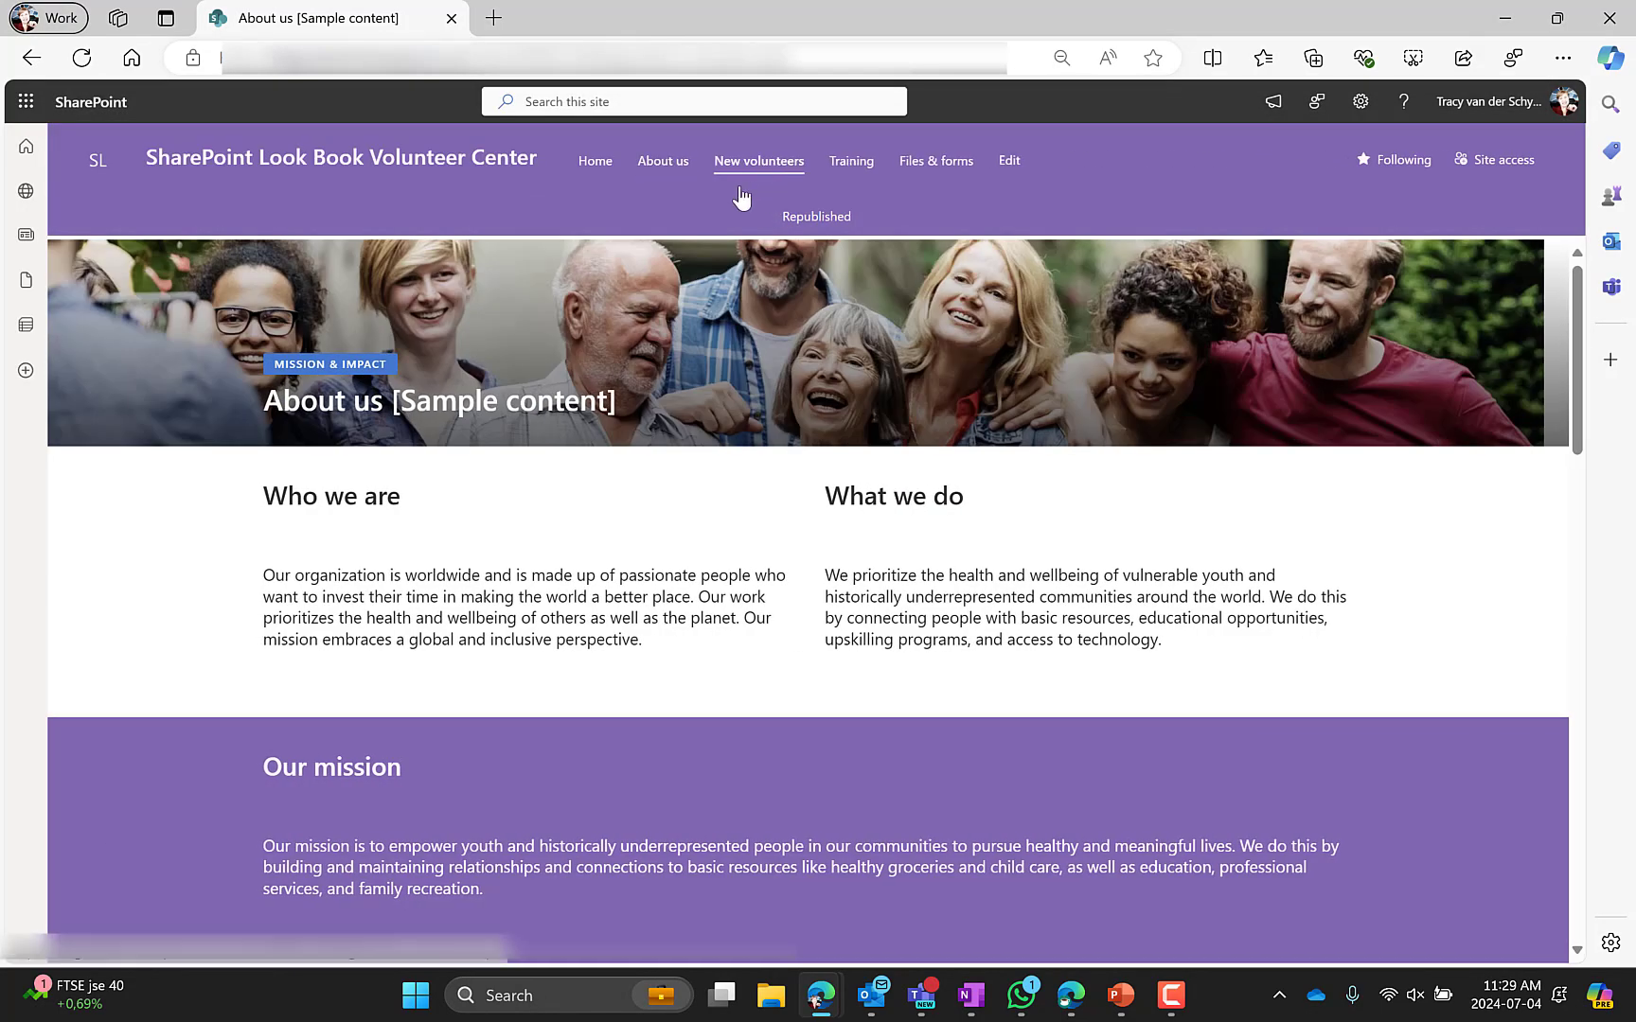
Open the New volunteers page and switch it to edit mode
click(740, 189)
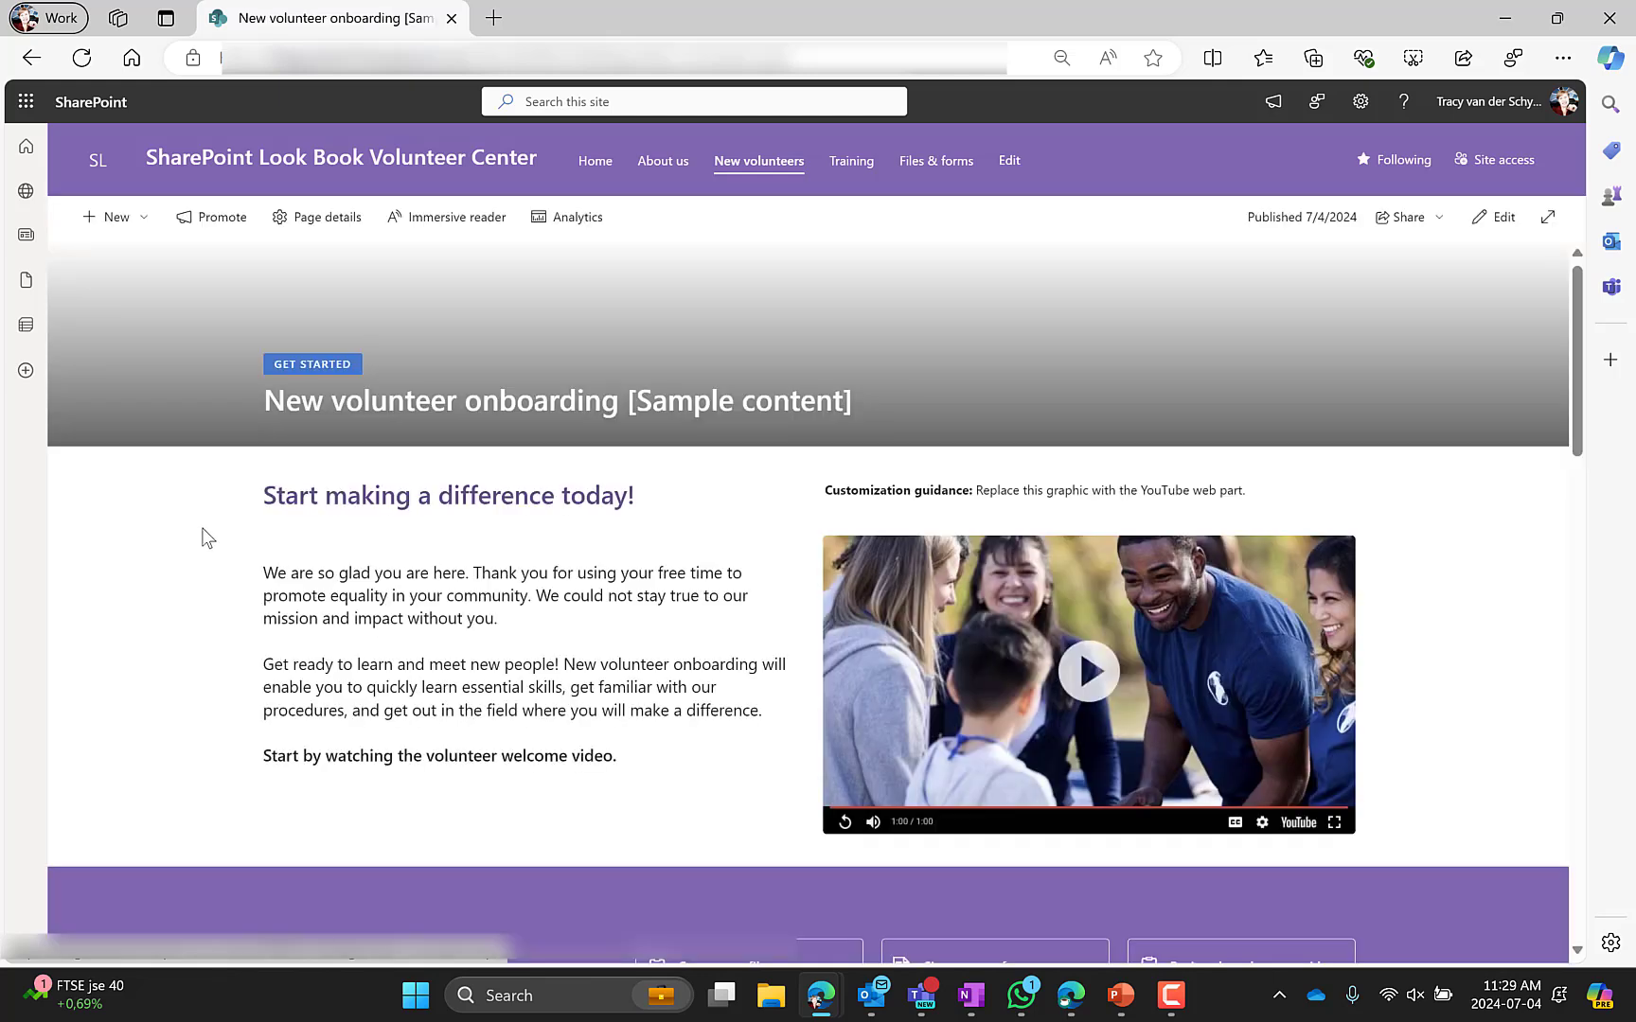
click(1494, 216)
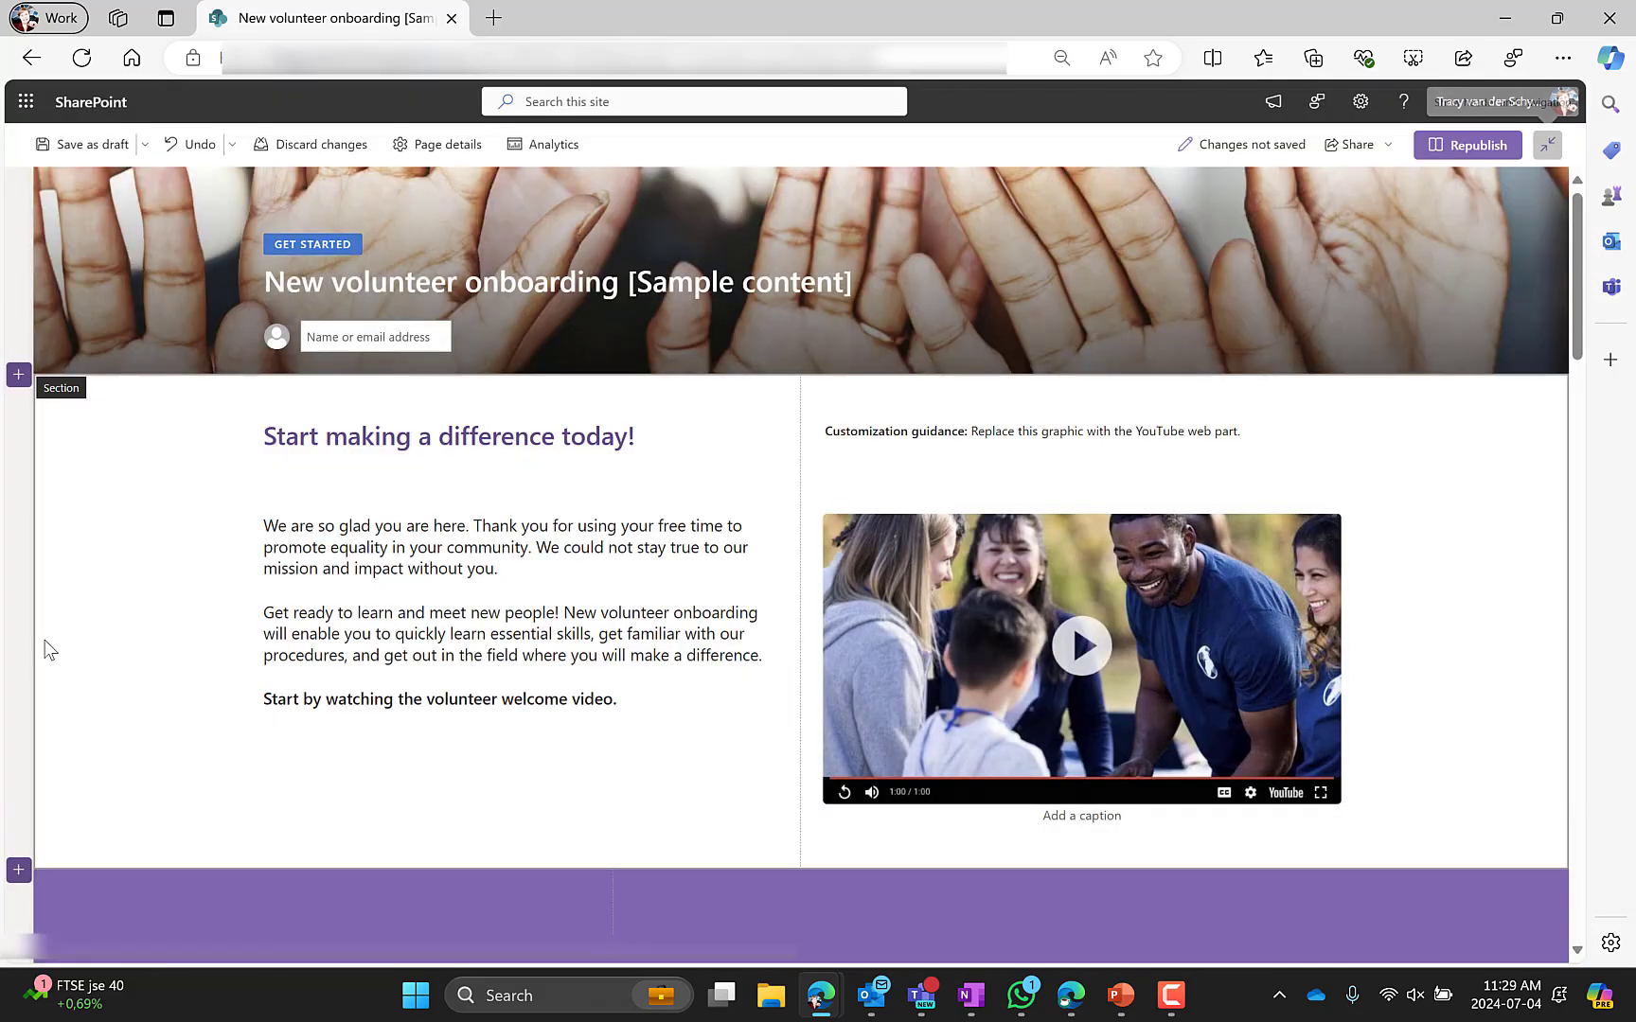
Open the first section's settings and select its heading, text, customization guidance and placeholder image
click(159, 527)
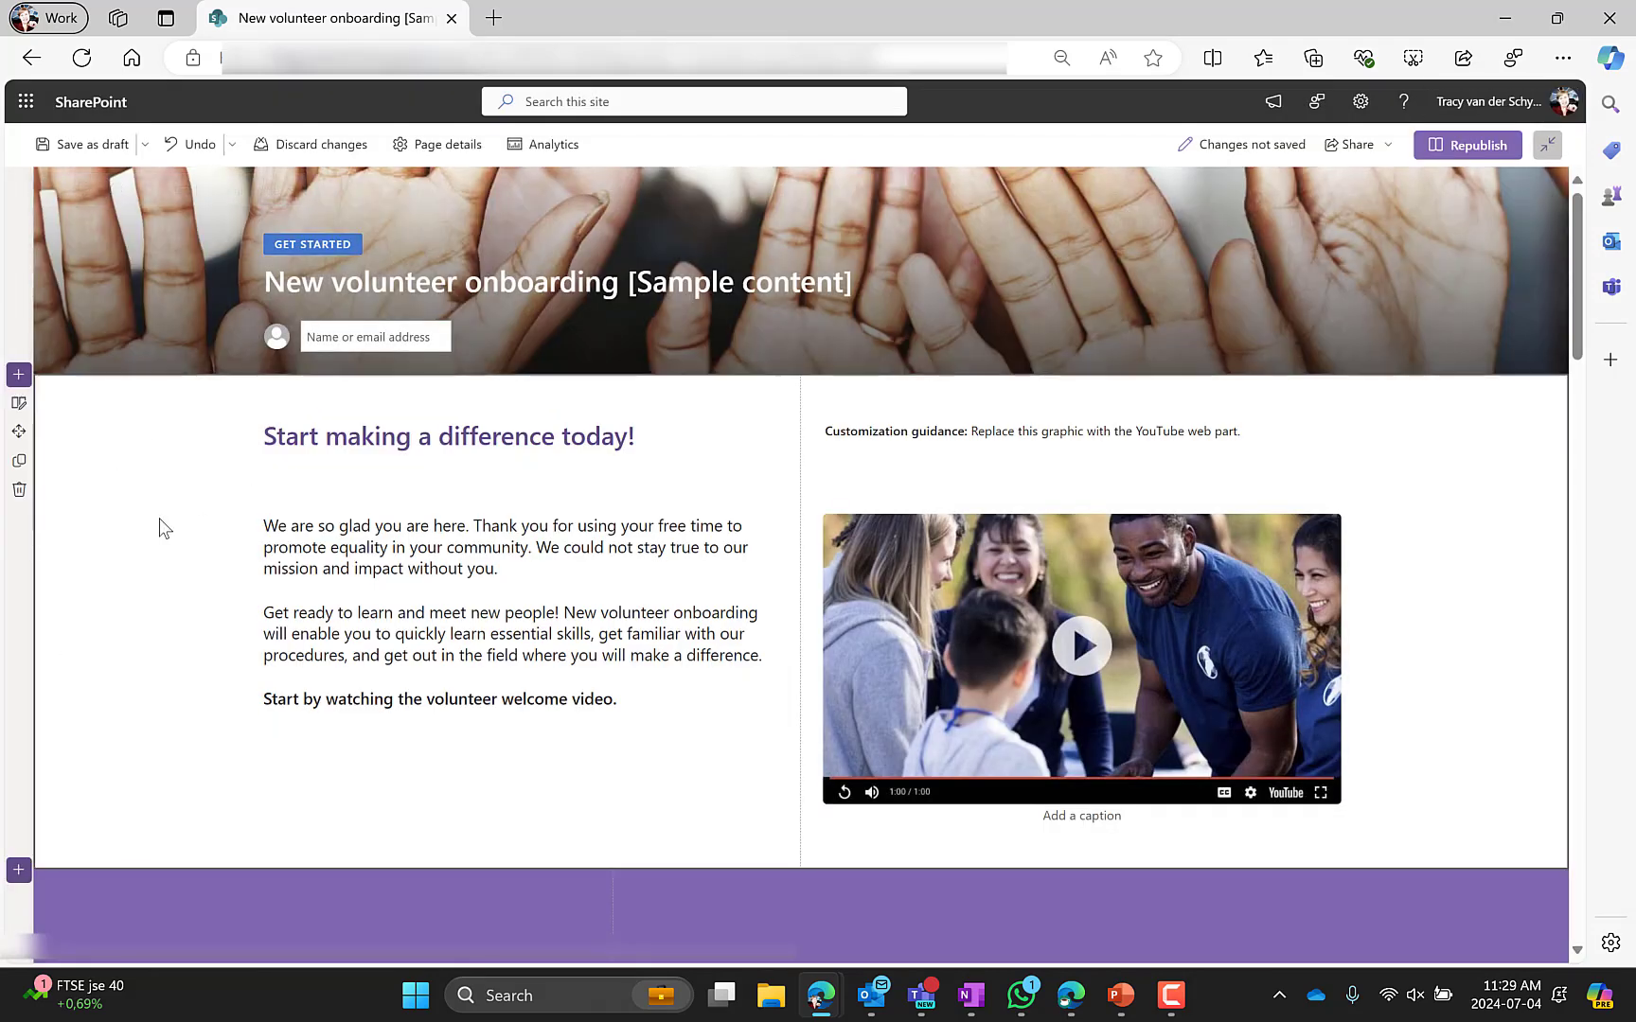
click(17, 402)
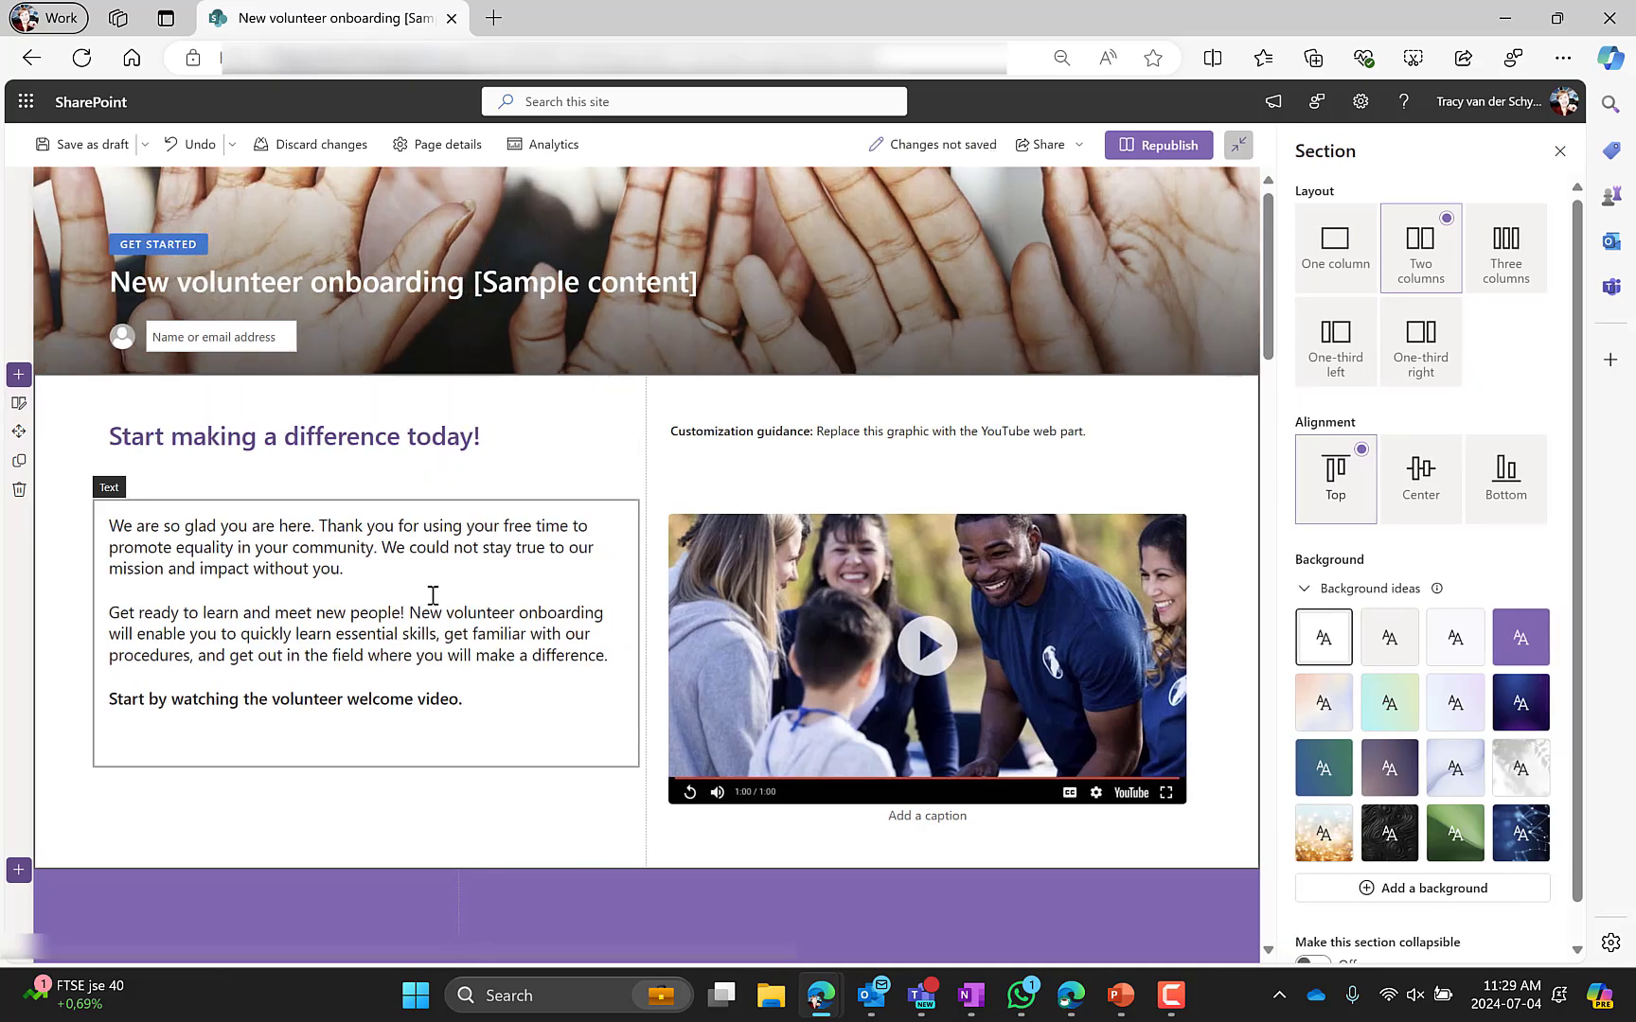
click(407, 445)
click(385, 580)
click(761, 442)
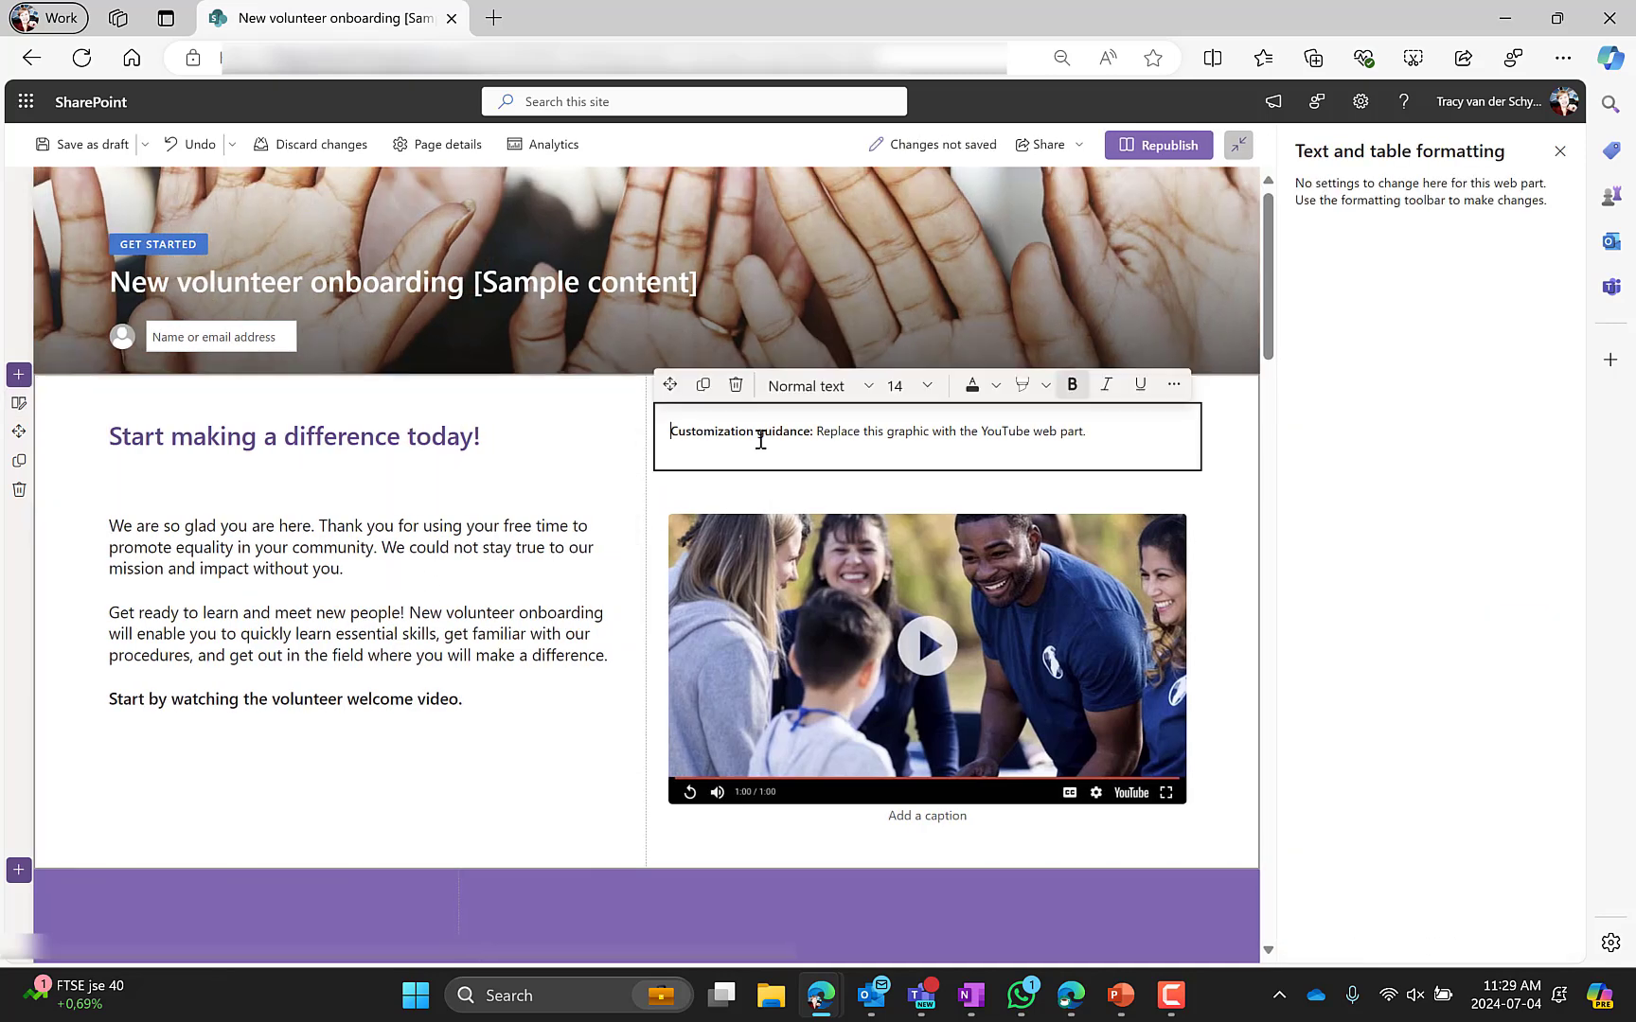
click(735, 526)
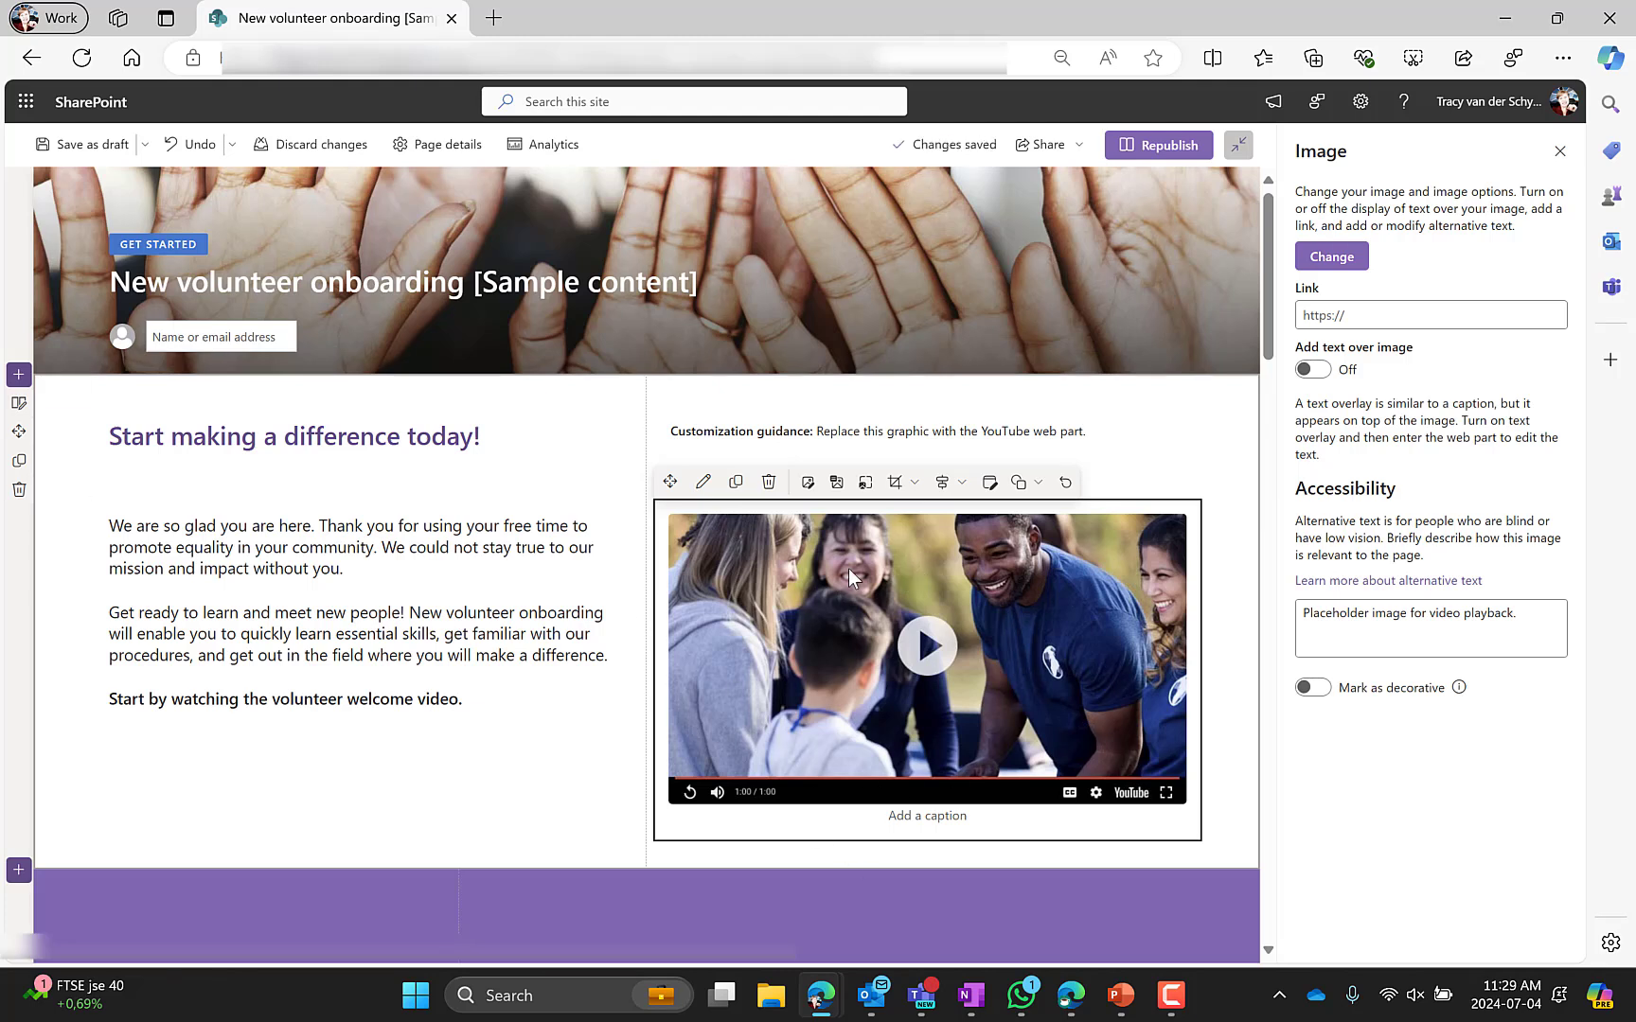
Add a YouTube web part below the placeholder video image
click(928, 855)
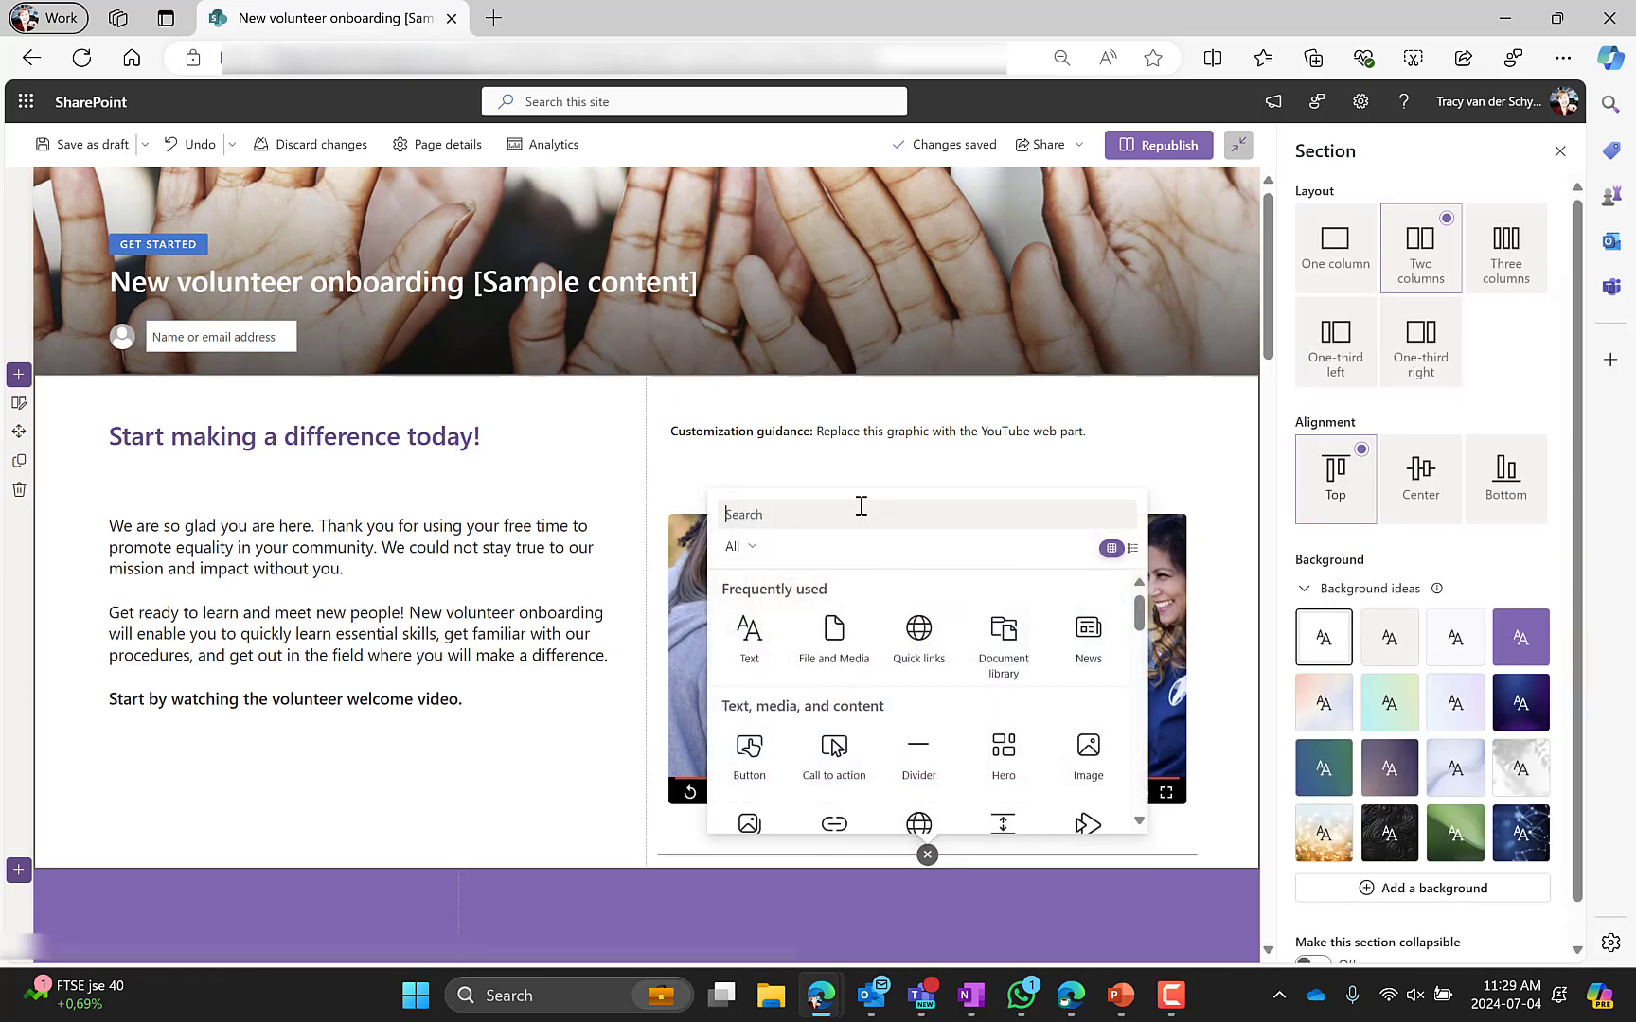
text(yo)
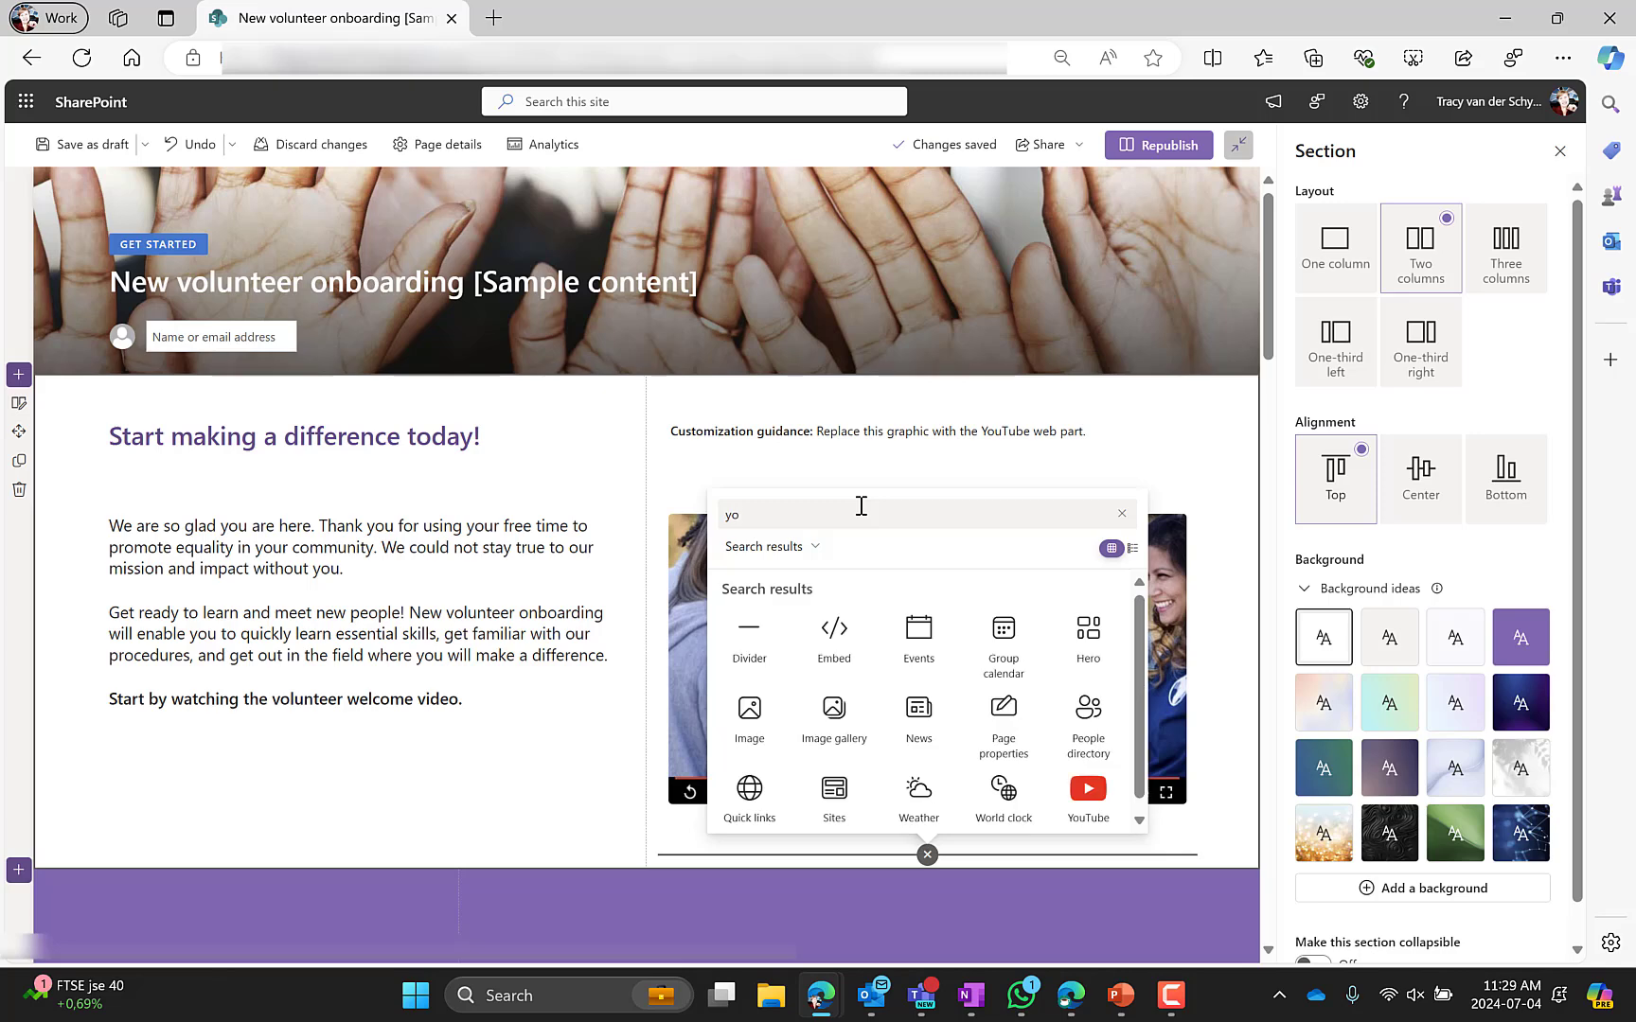
click(1105, 816)
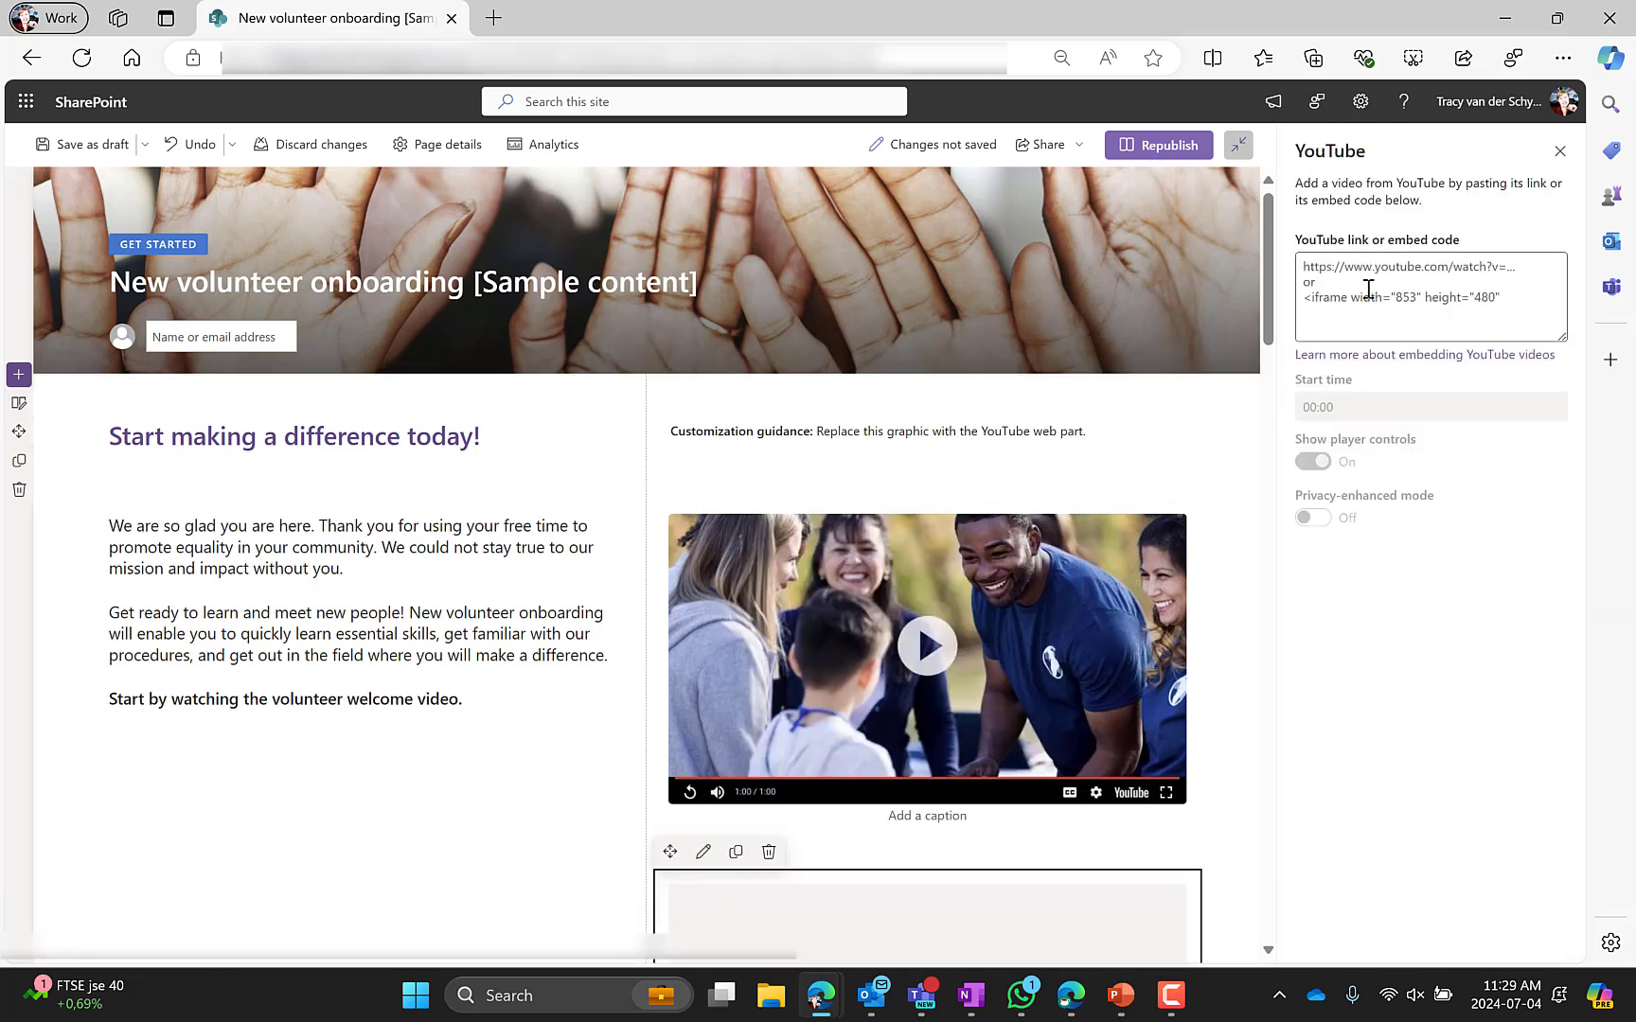
Copy the share link of the SharePoint Look Book Human Resources YouTube video and paste it into the YouTube web part
scroll(806, 657, down, 5)
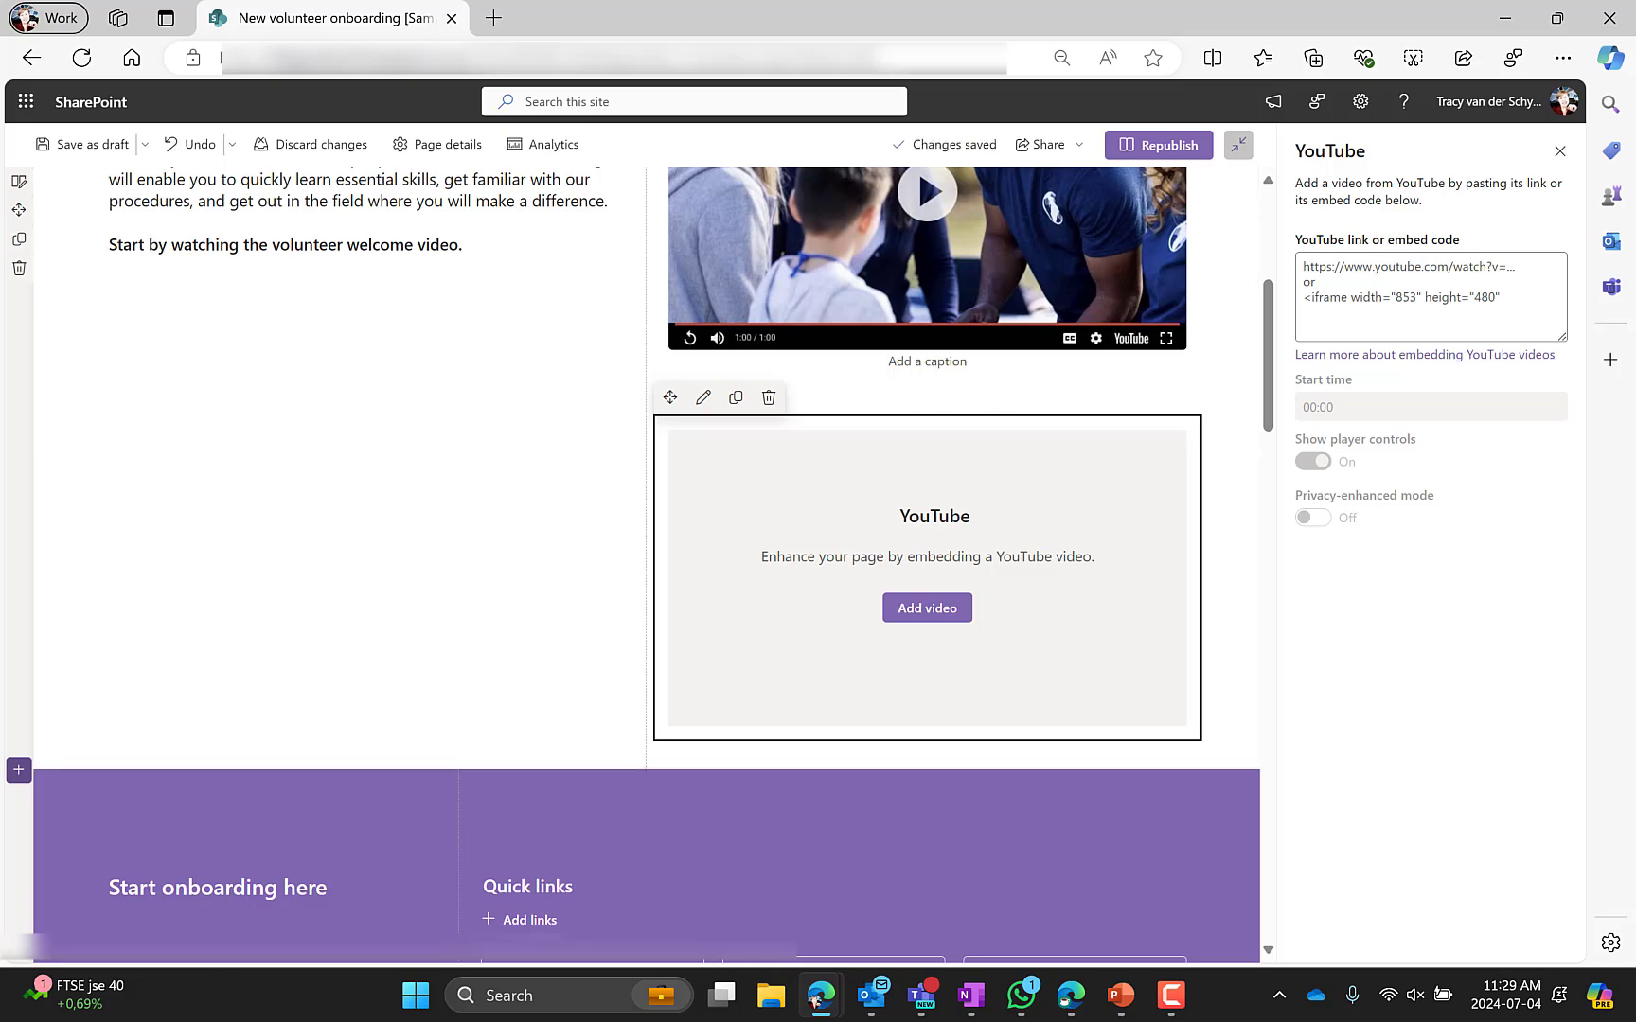
click(73, 781)
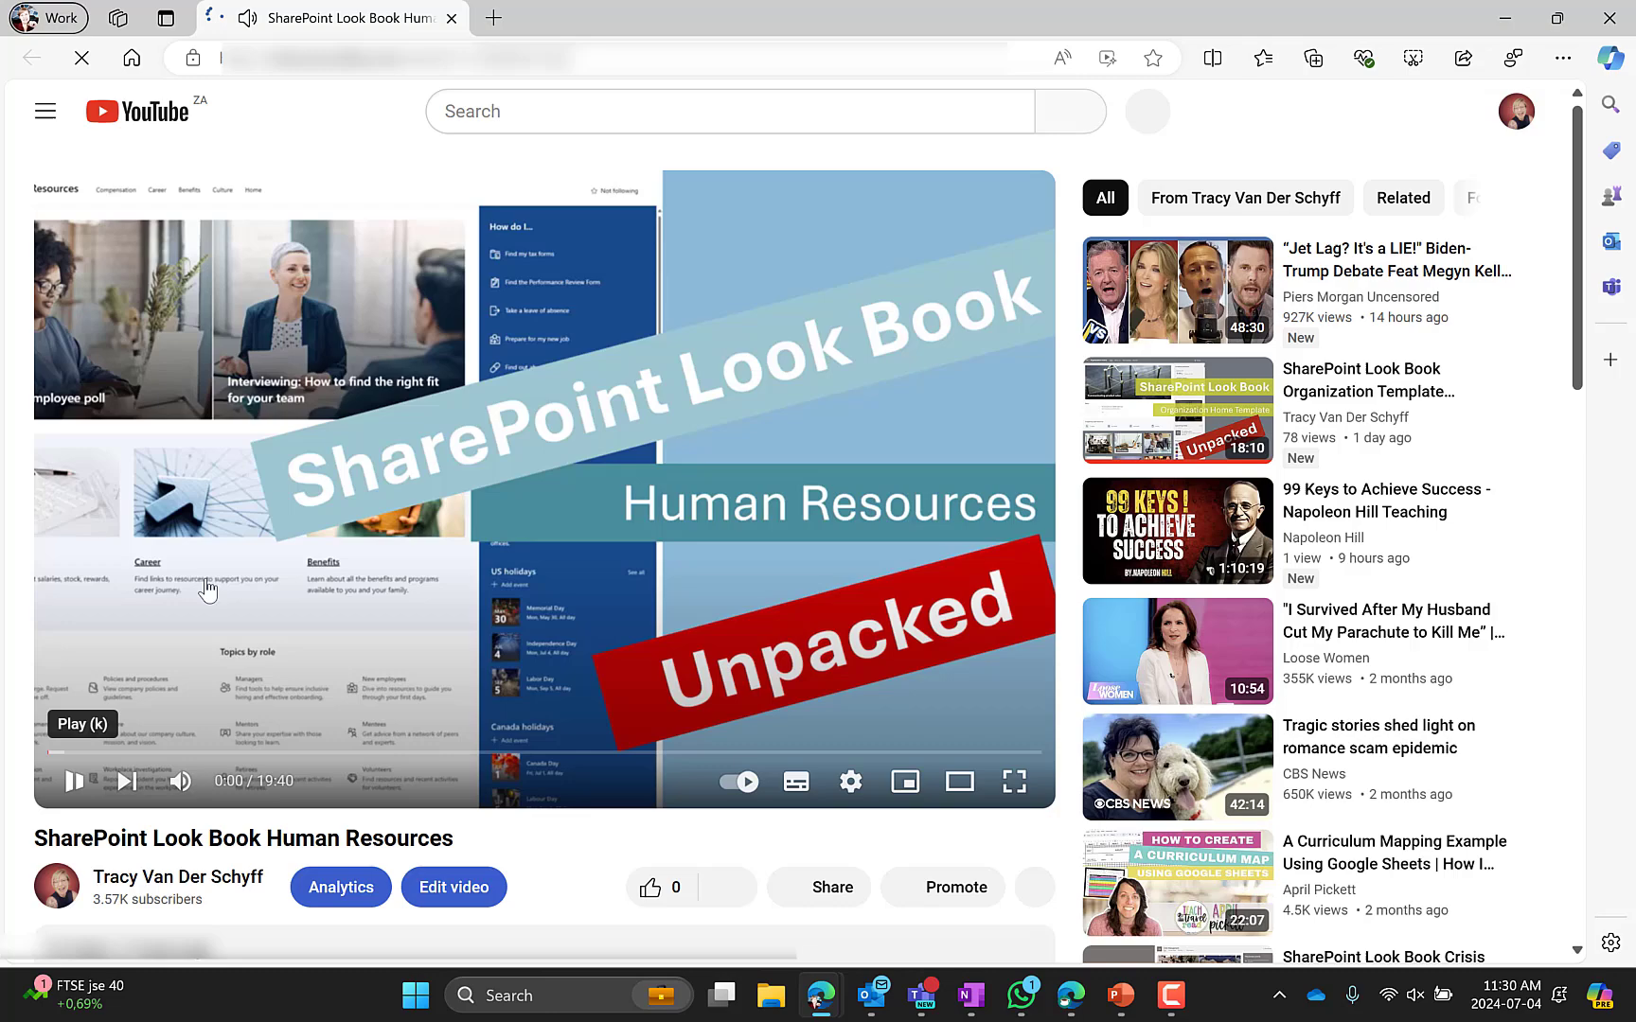
scroll(219, 560, down, 4)
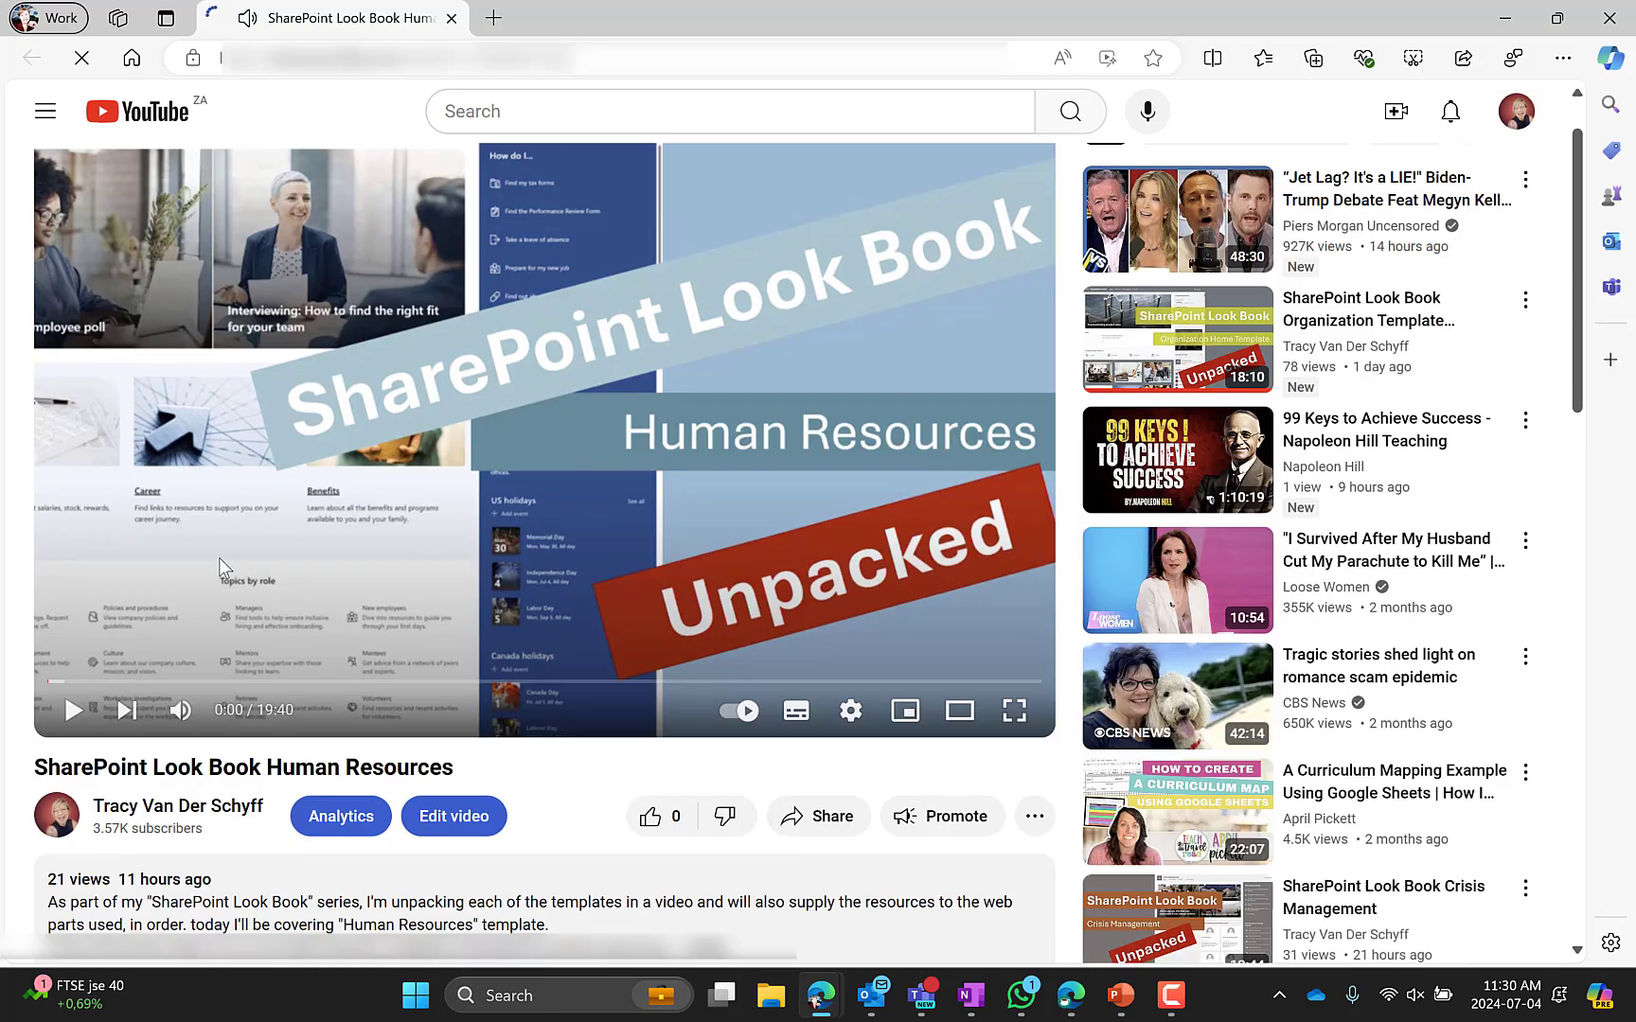
click(822, 547)
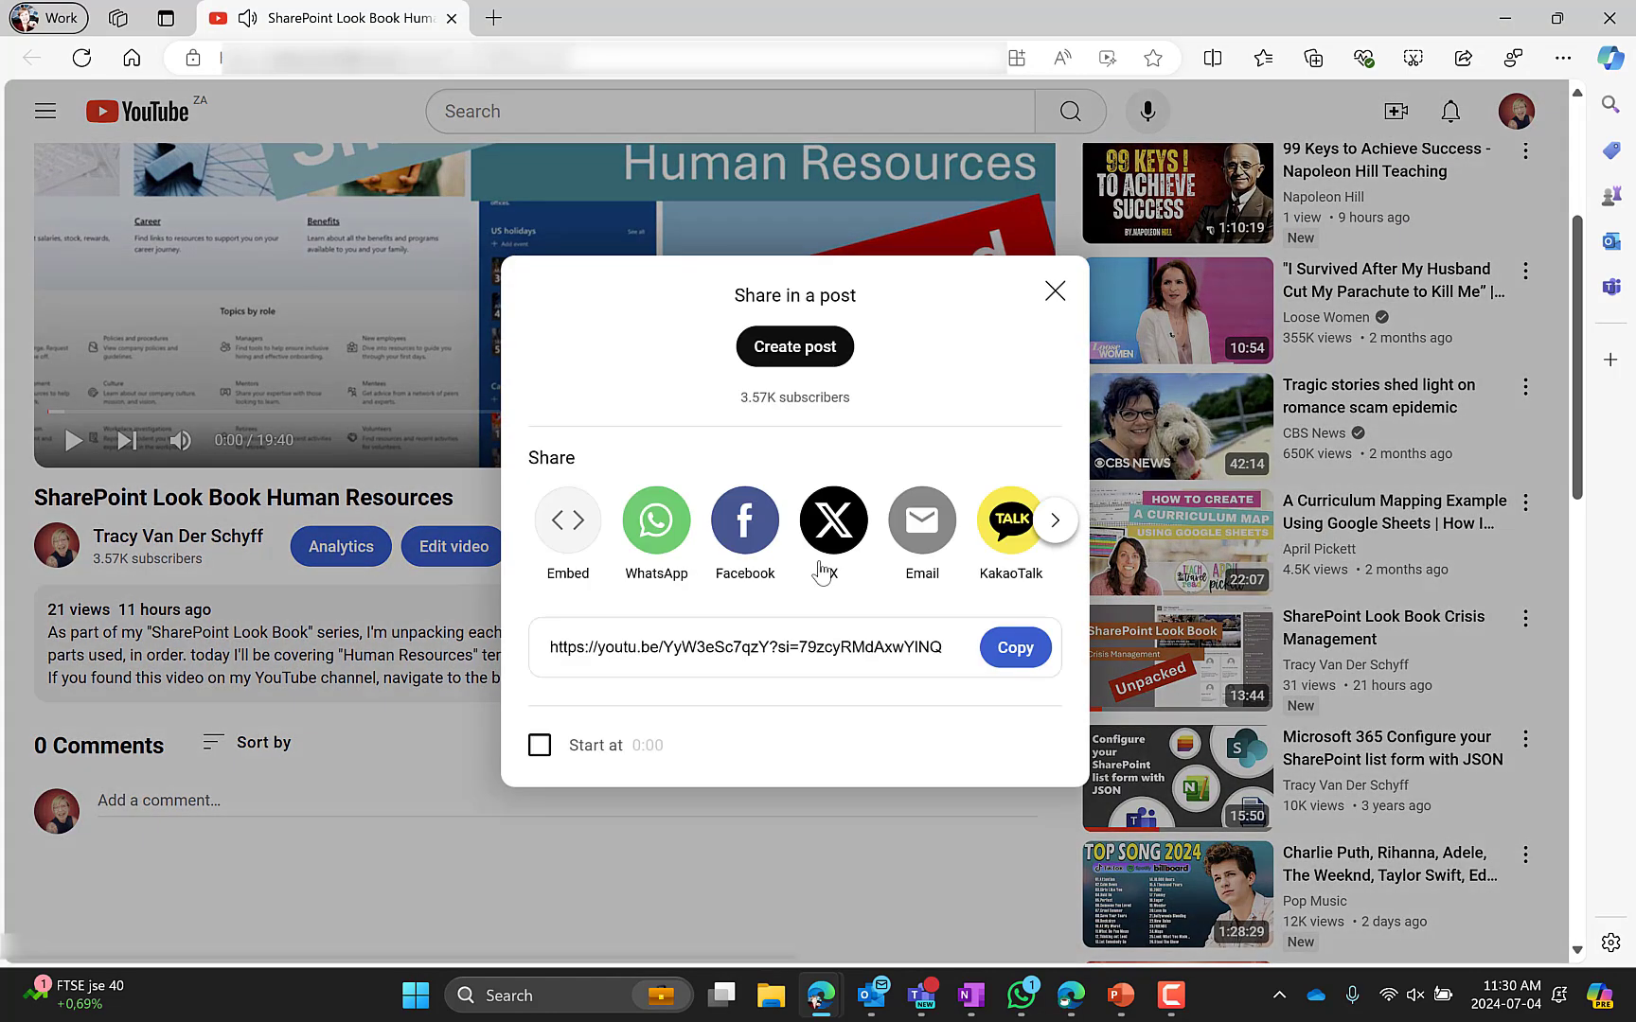
click(1020, 650)
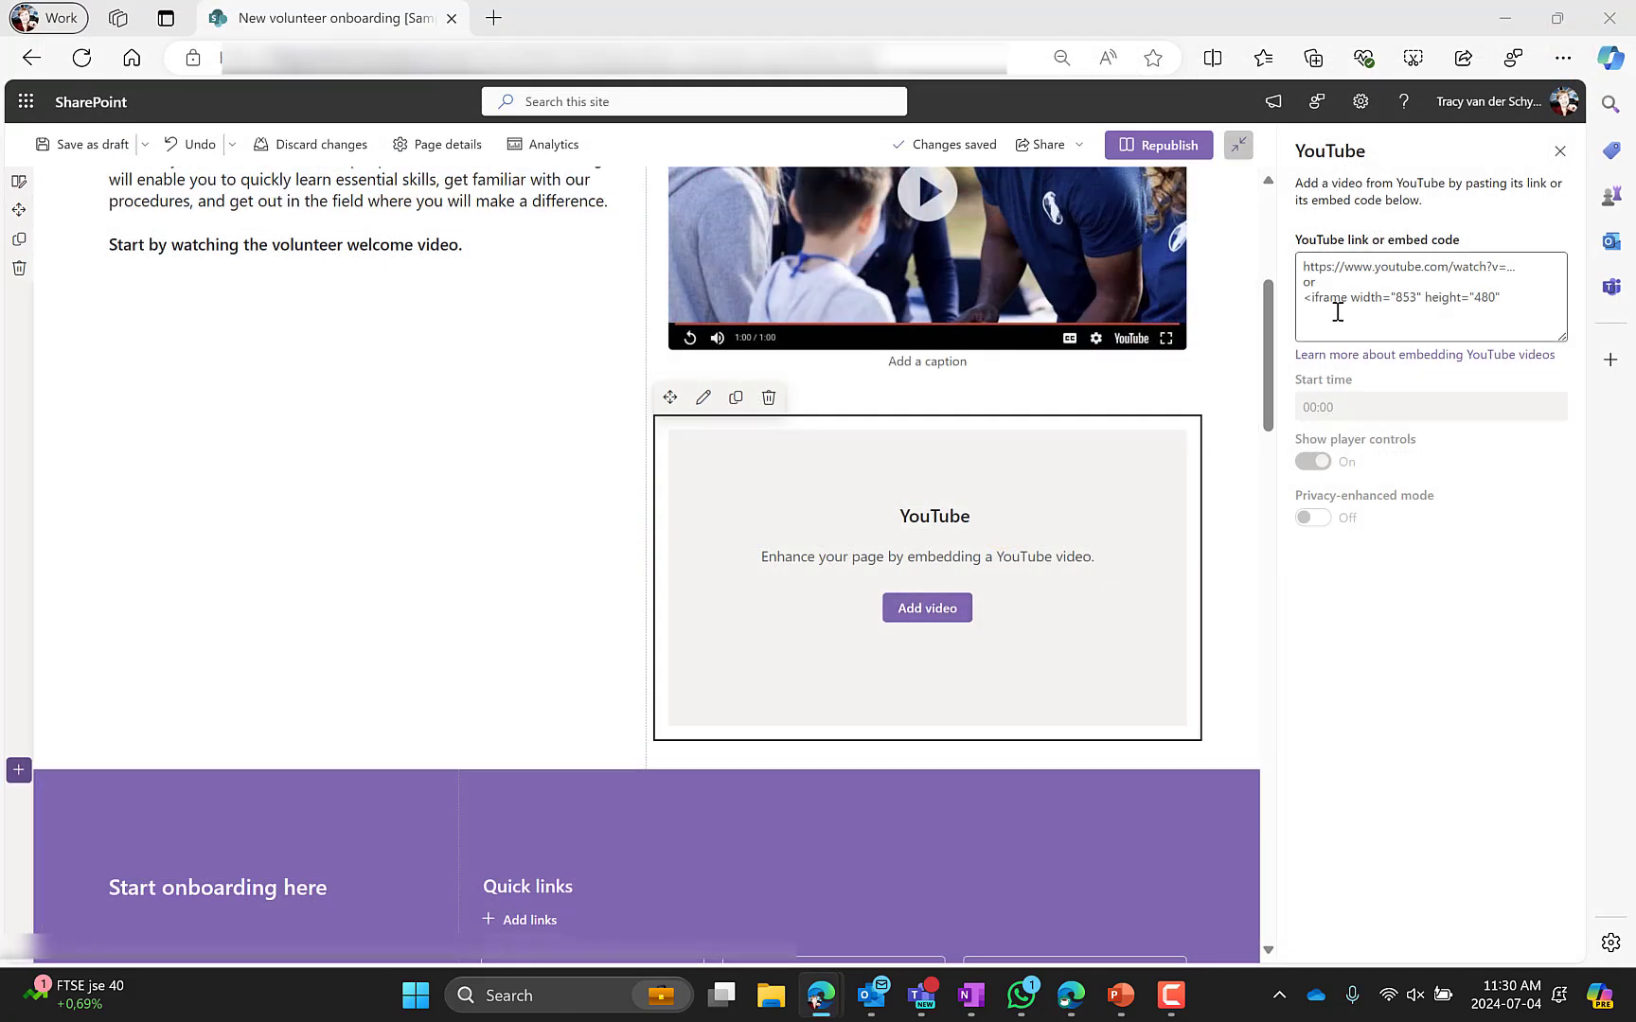
key(ctrl+v)
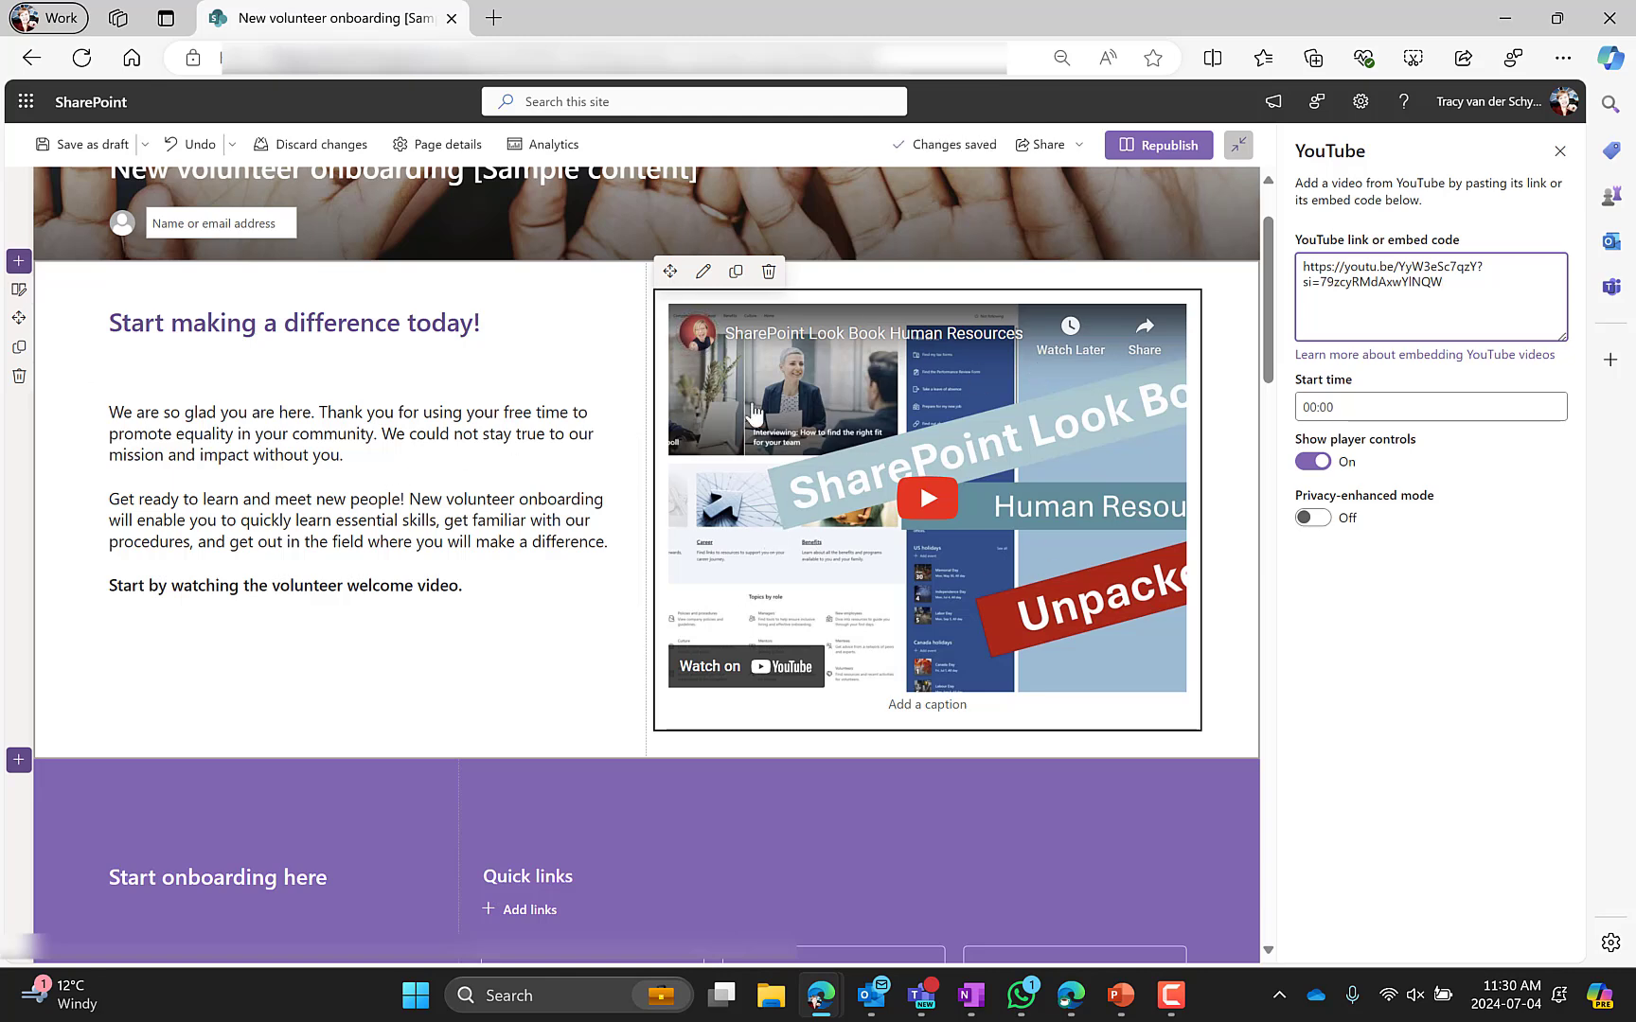
Add a File and Media web part below the YouTube video and open its file picker
click(927, 745)
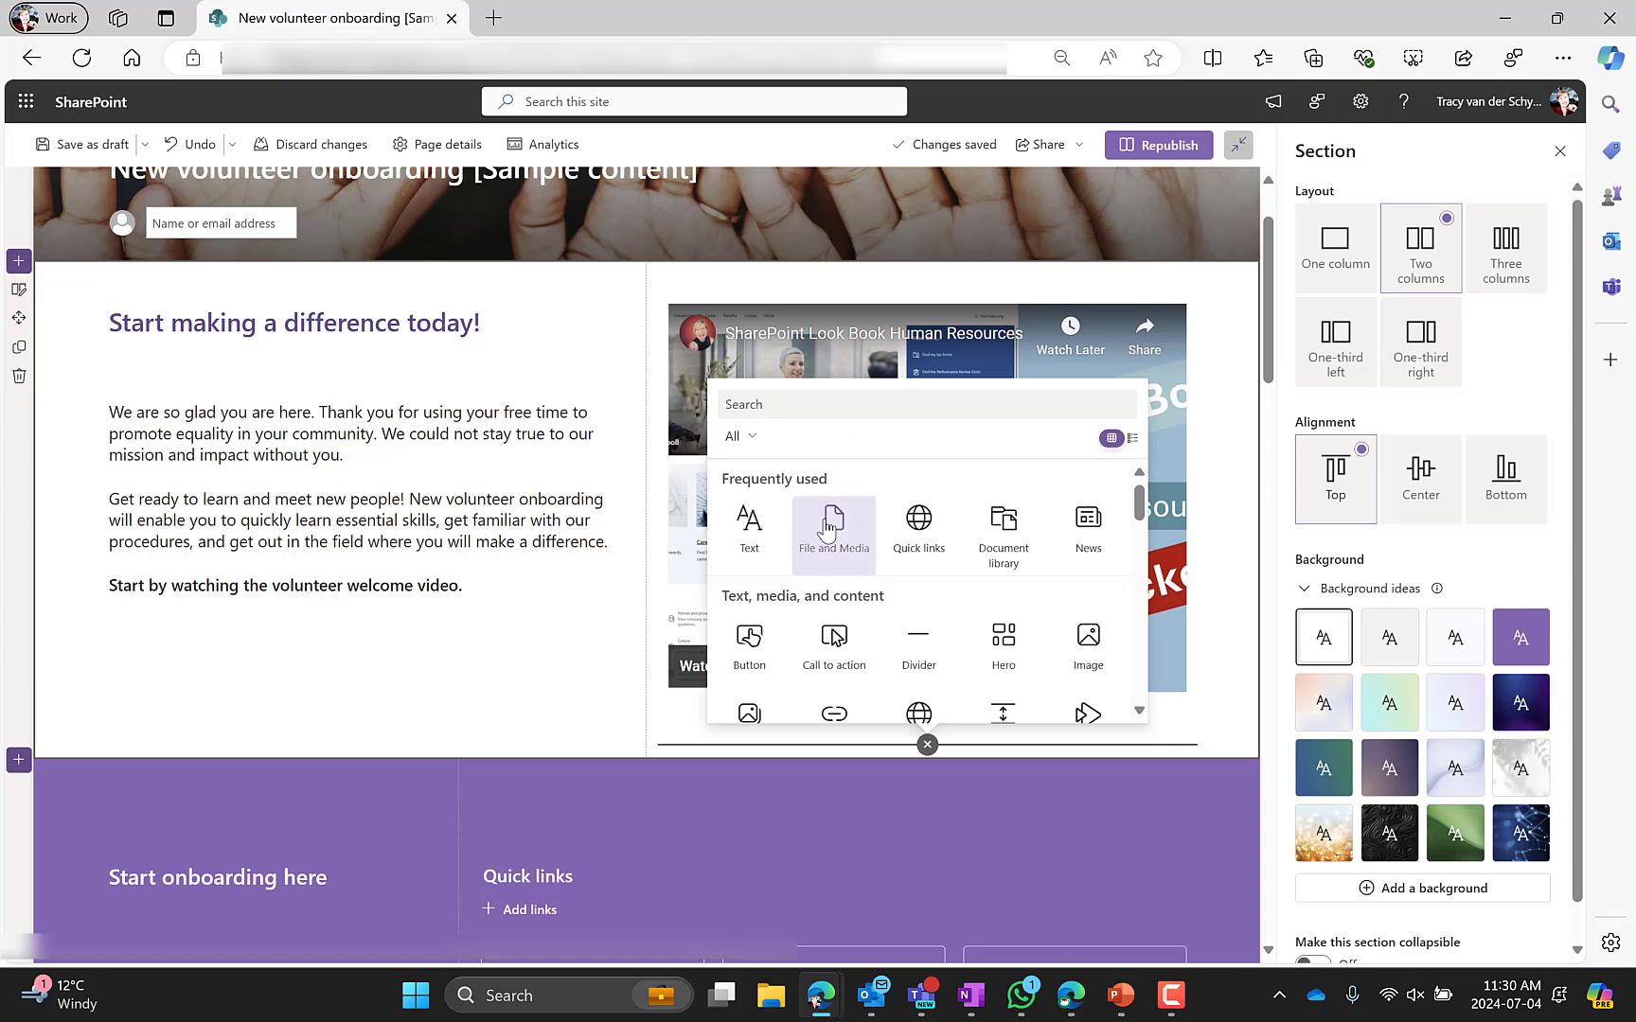
click(838, 524)
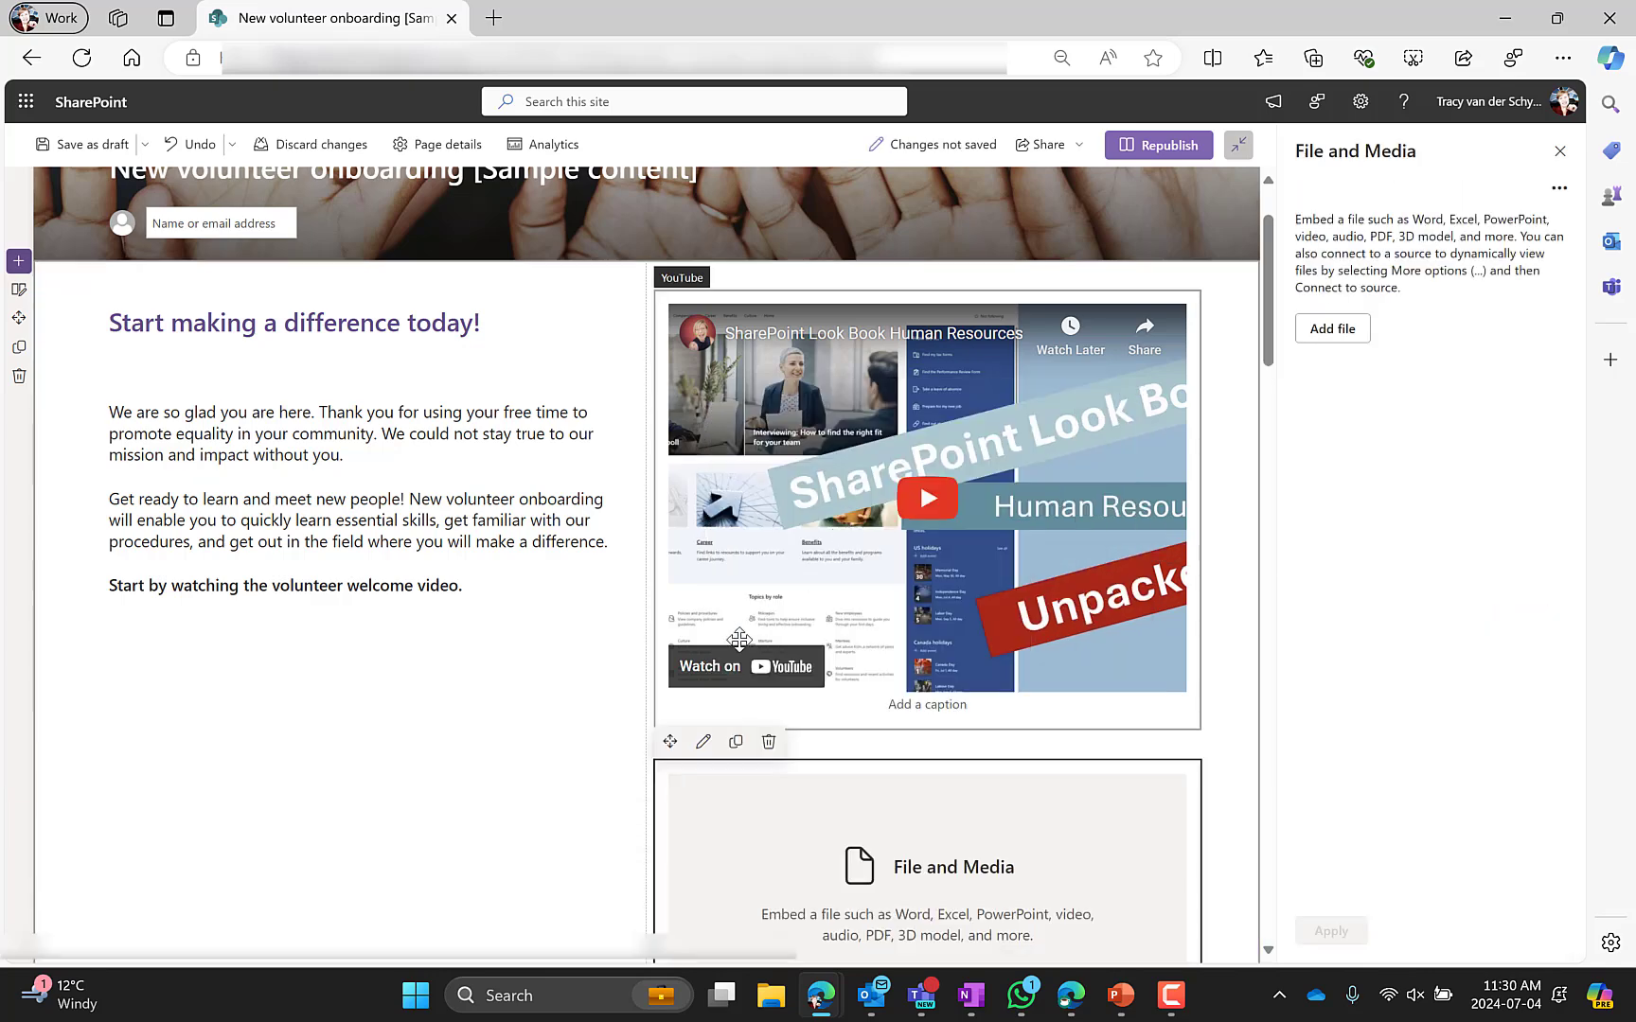
scroll(748, 624, down, 3)
click(927, 647)
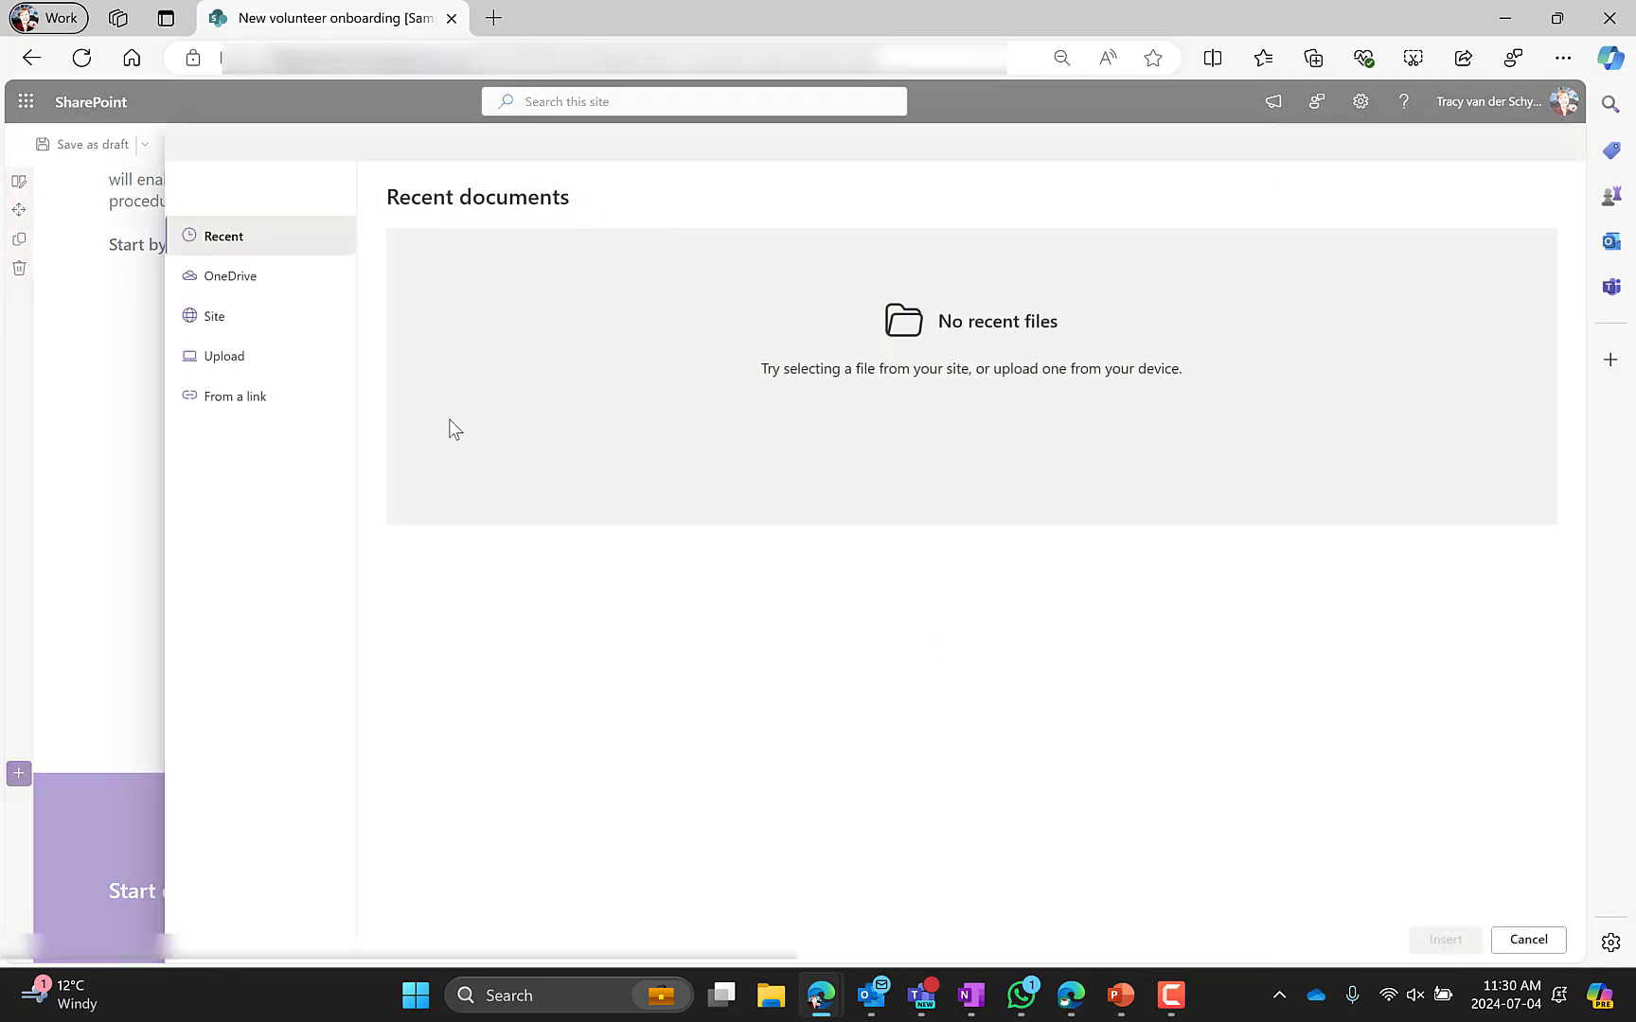
Upload SharePoint Look Book Crisis Management.mp4 to the site's Documents library and insert it into the web part
click(225, 355)
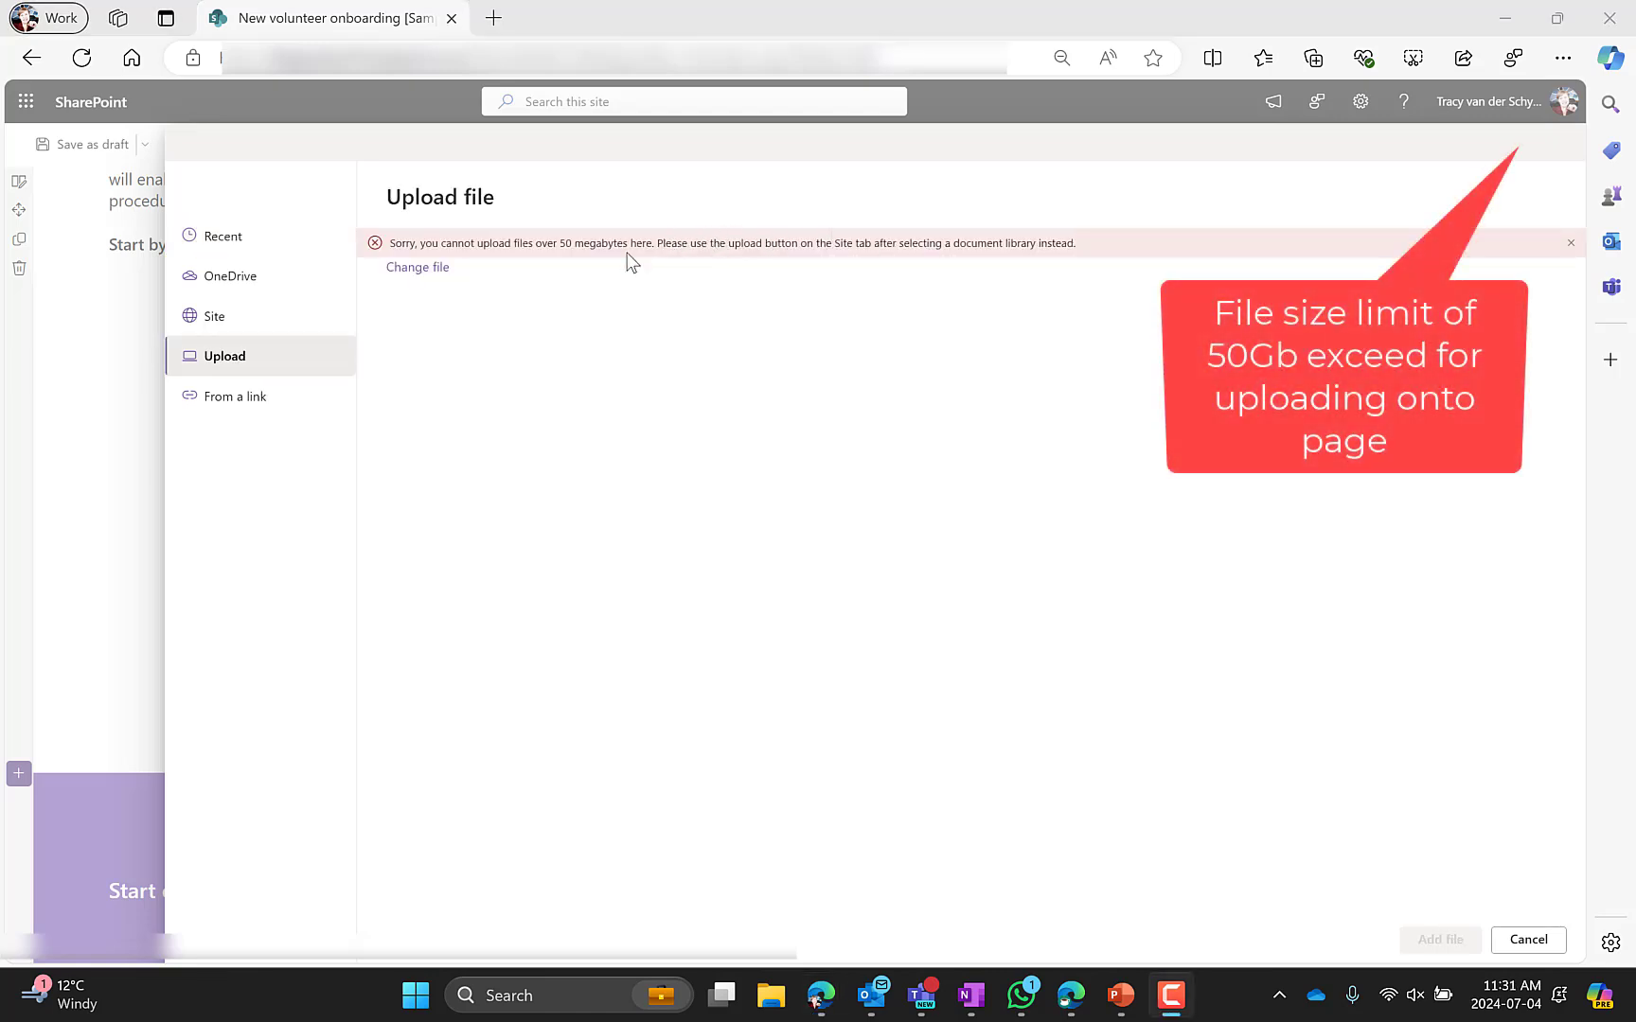
click(263, 322)
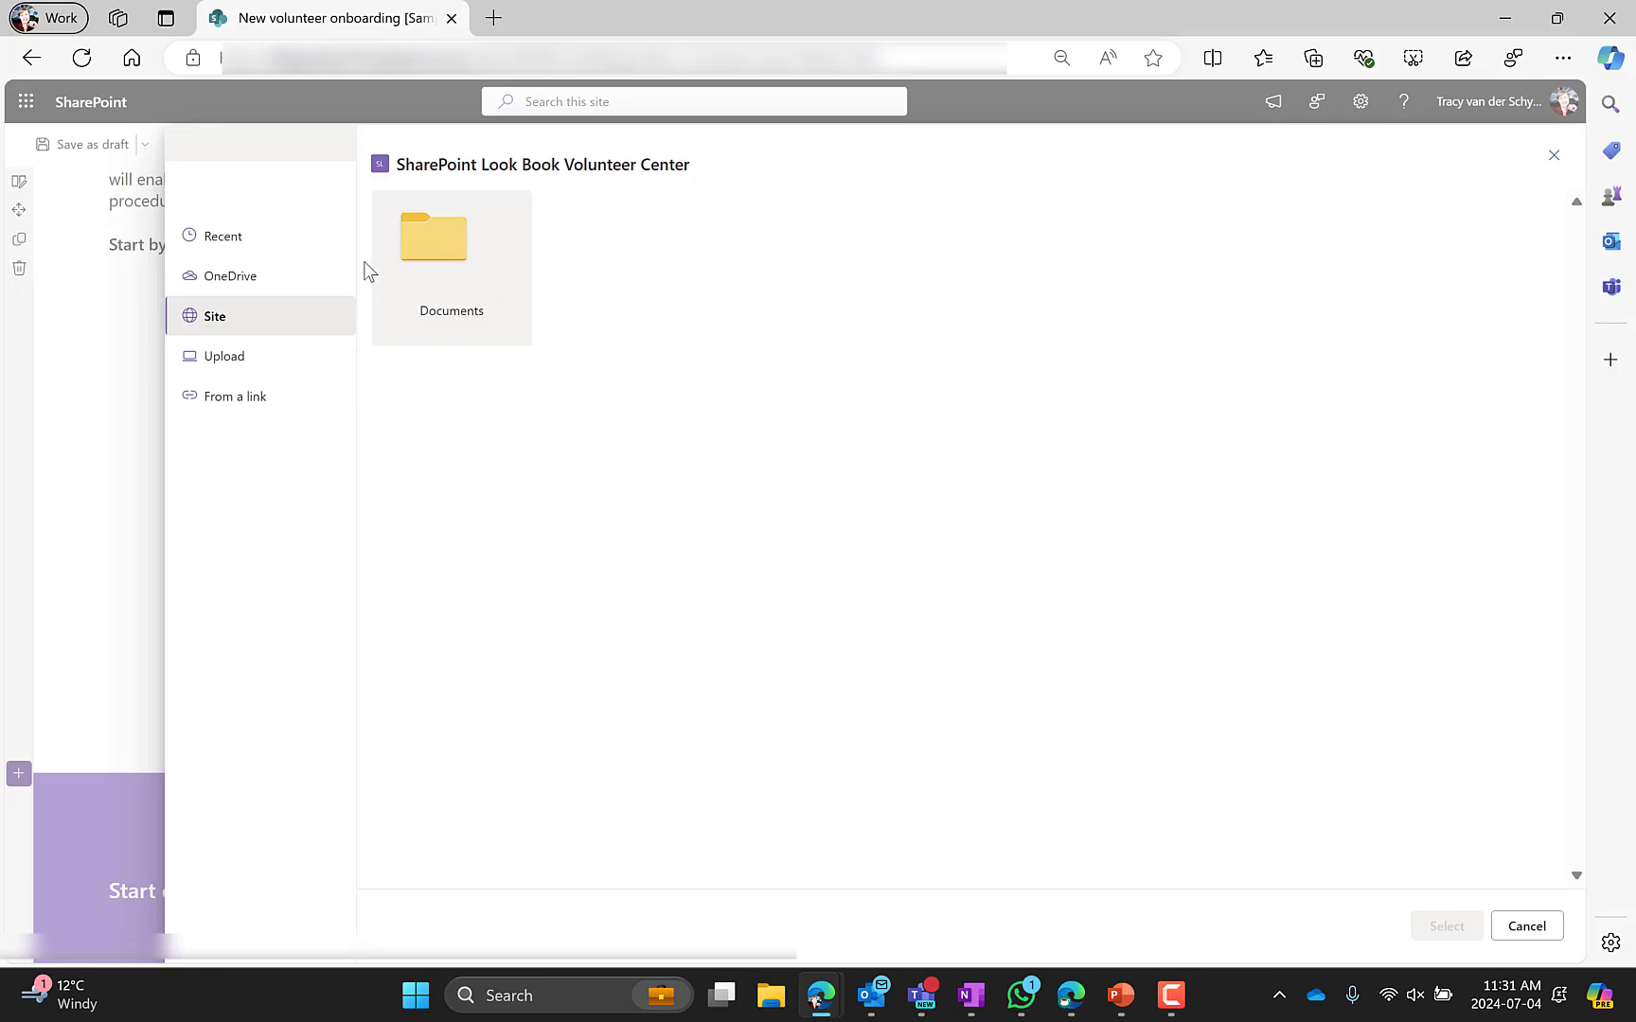
click(438, 244)
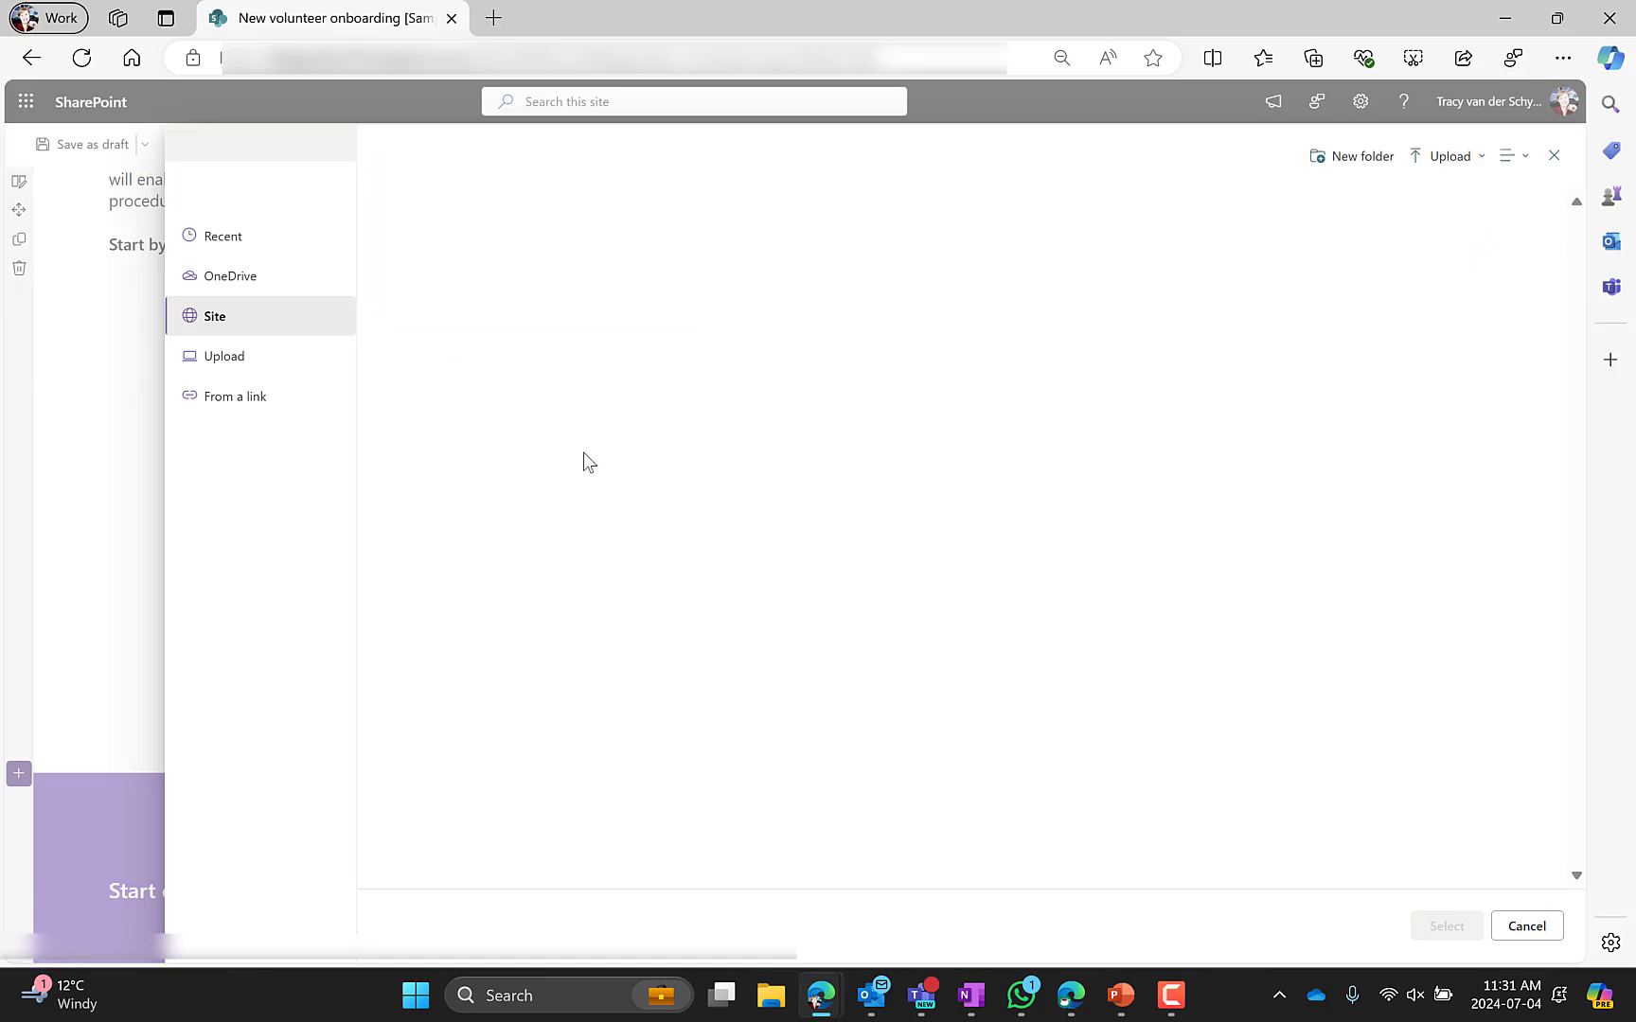
click(1440, 159)
click(1434, 195)
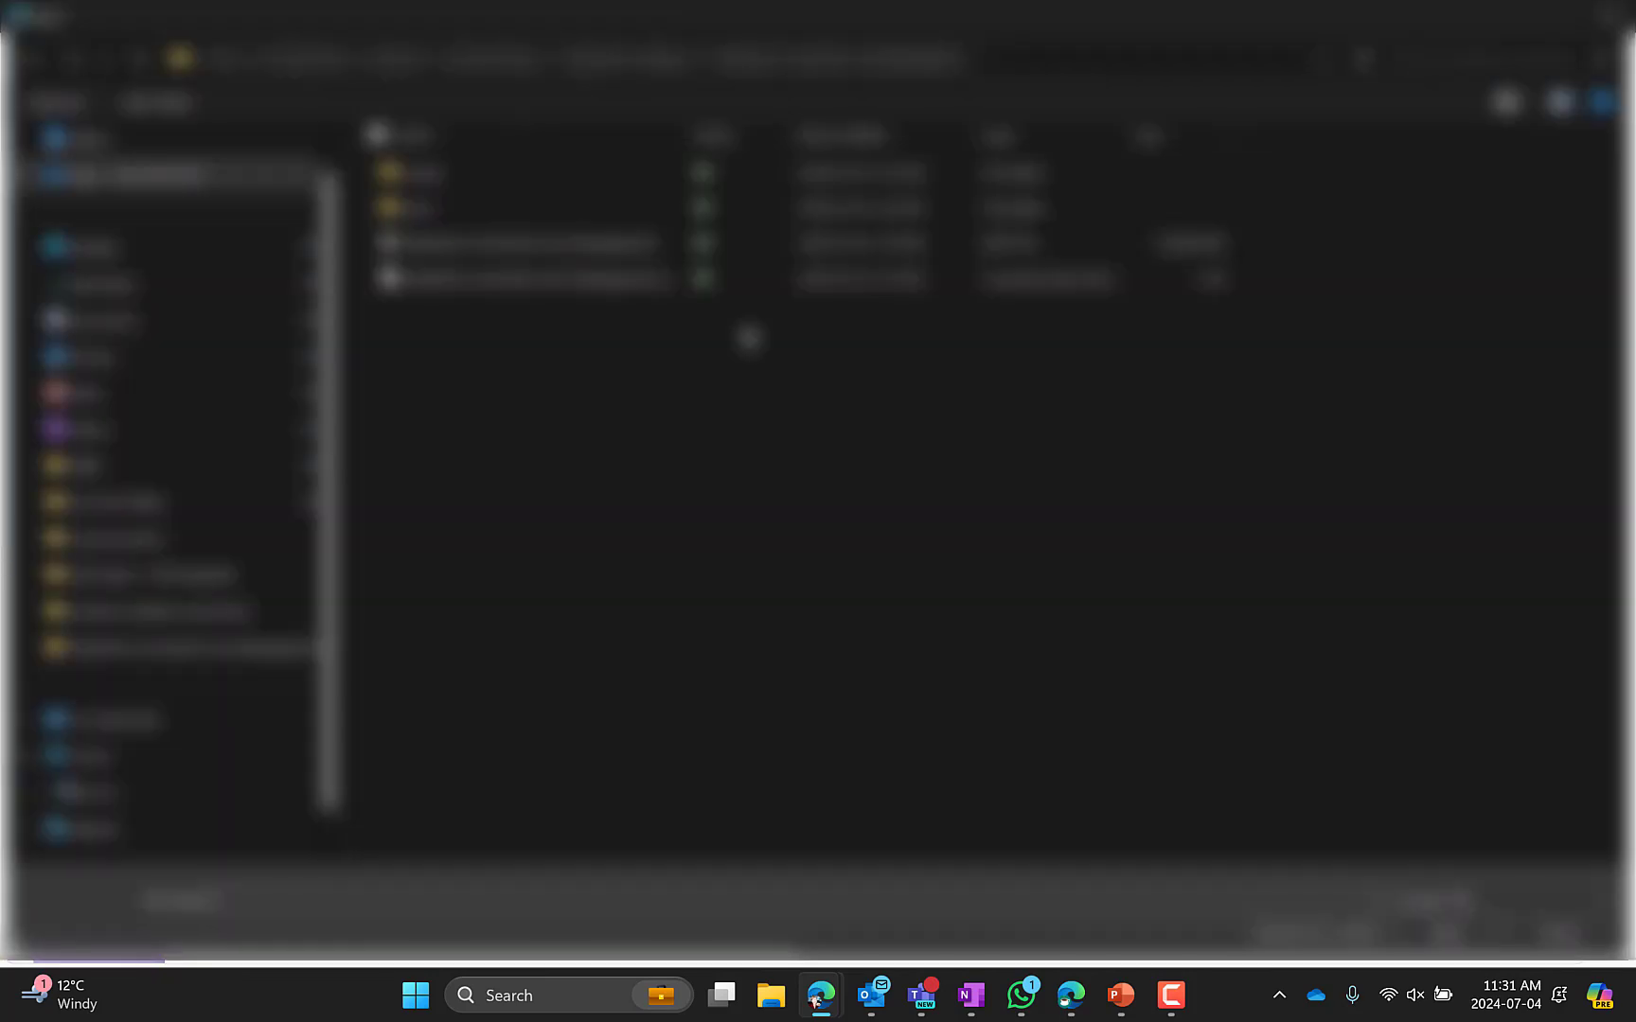
click(596, 249)
click(1415, 932)
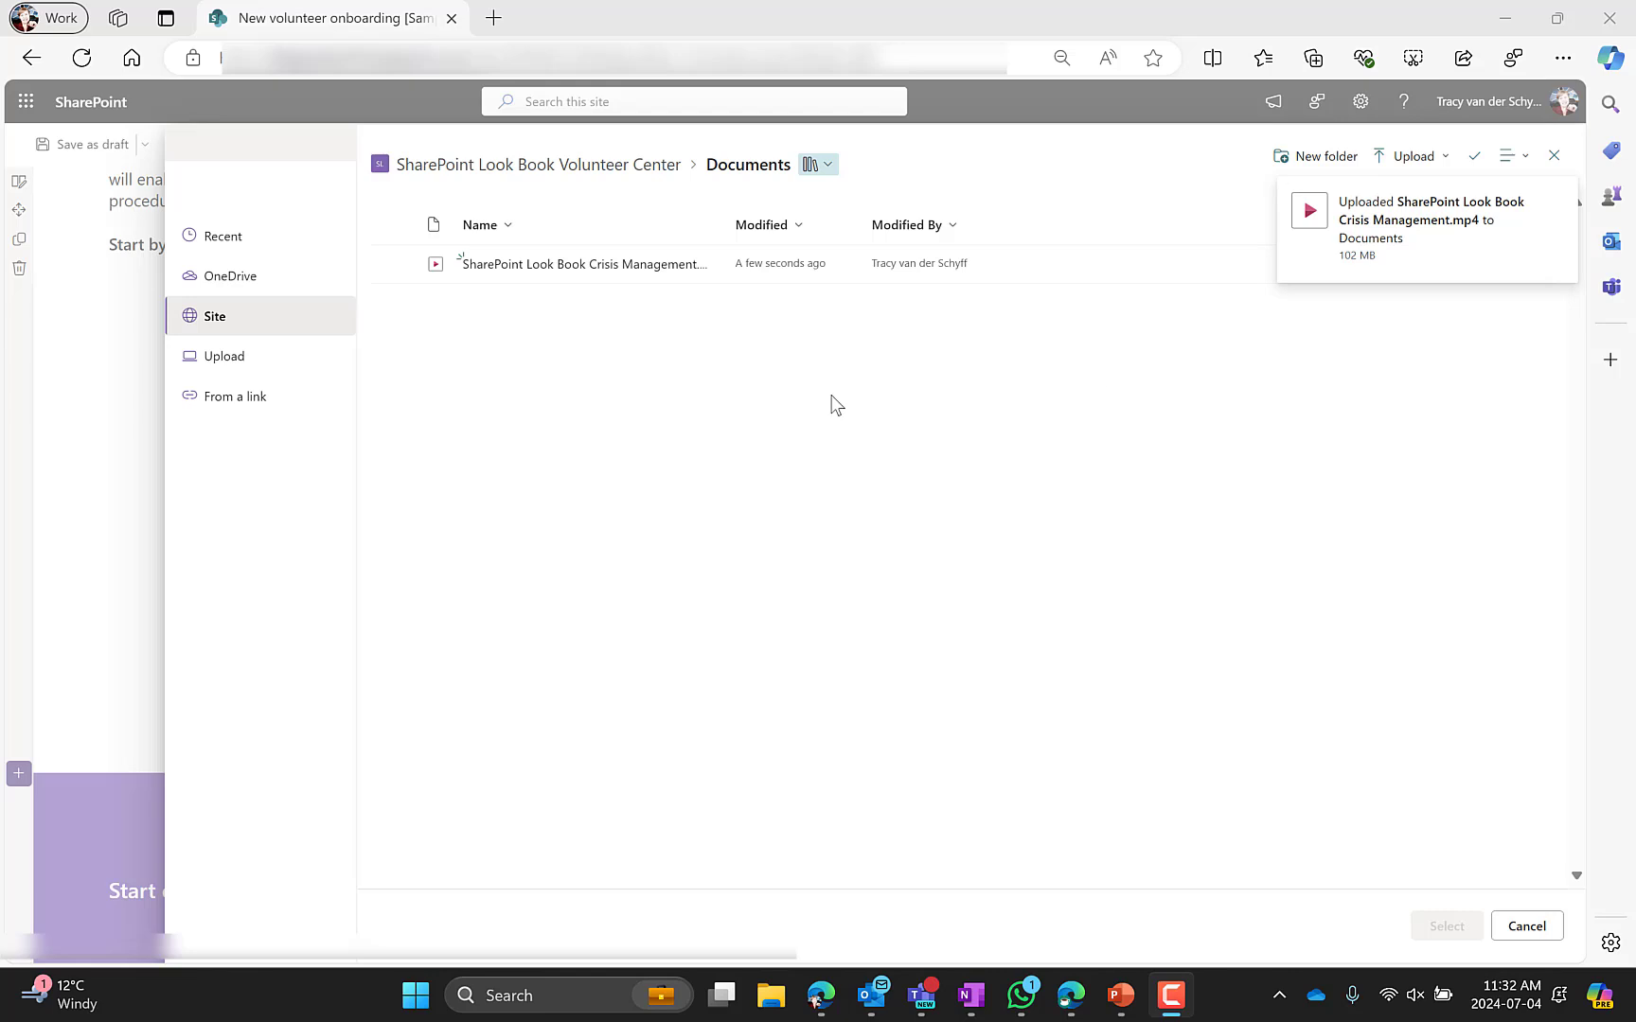
click(398, 271)
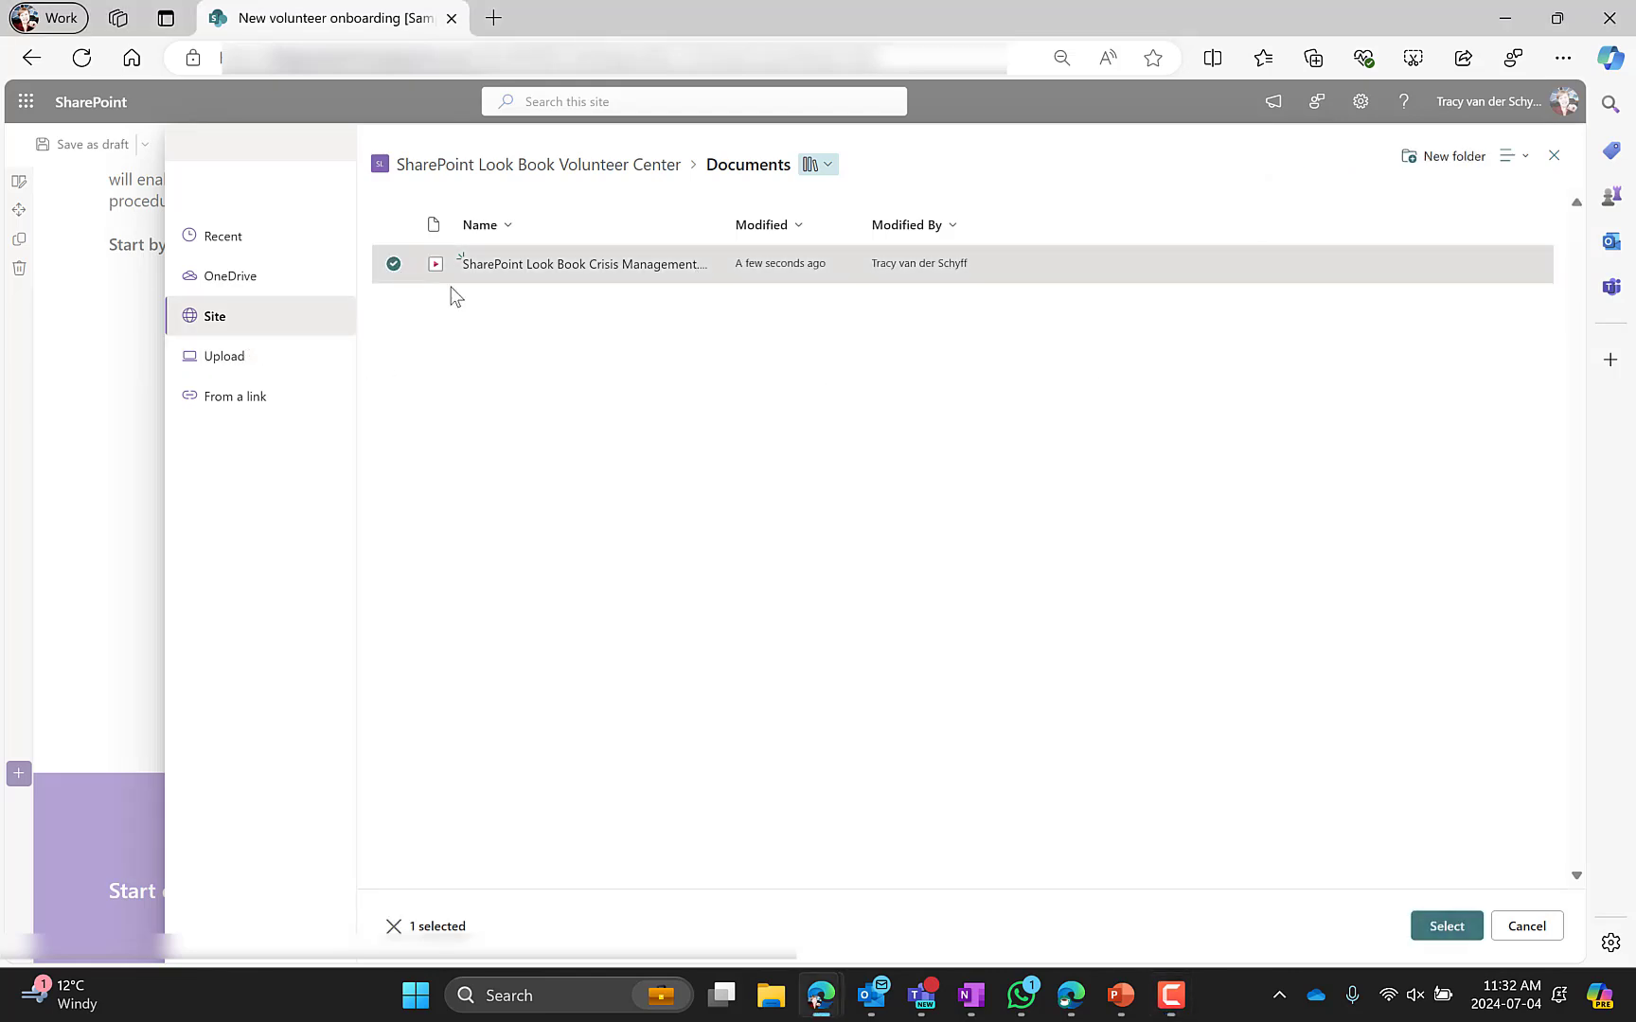
click(1449, 926)
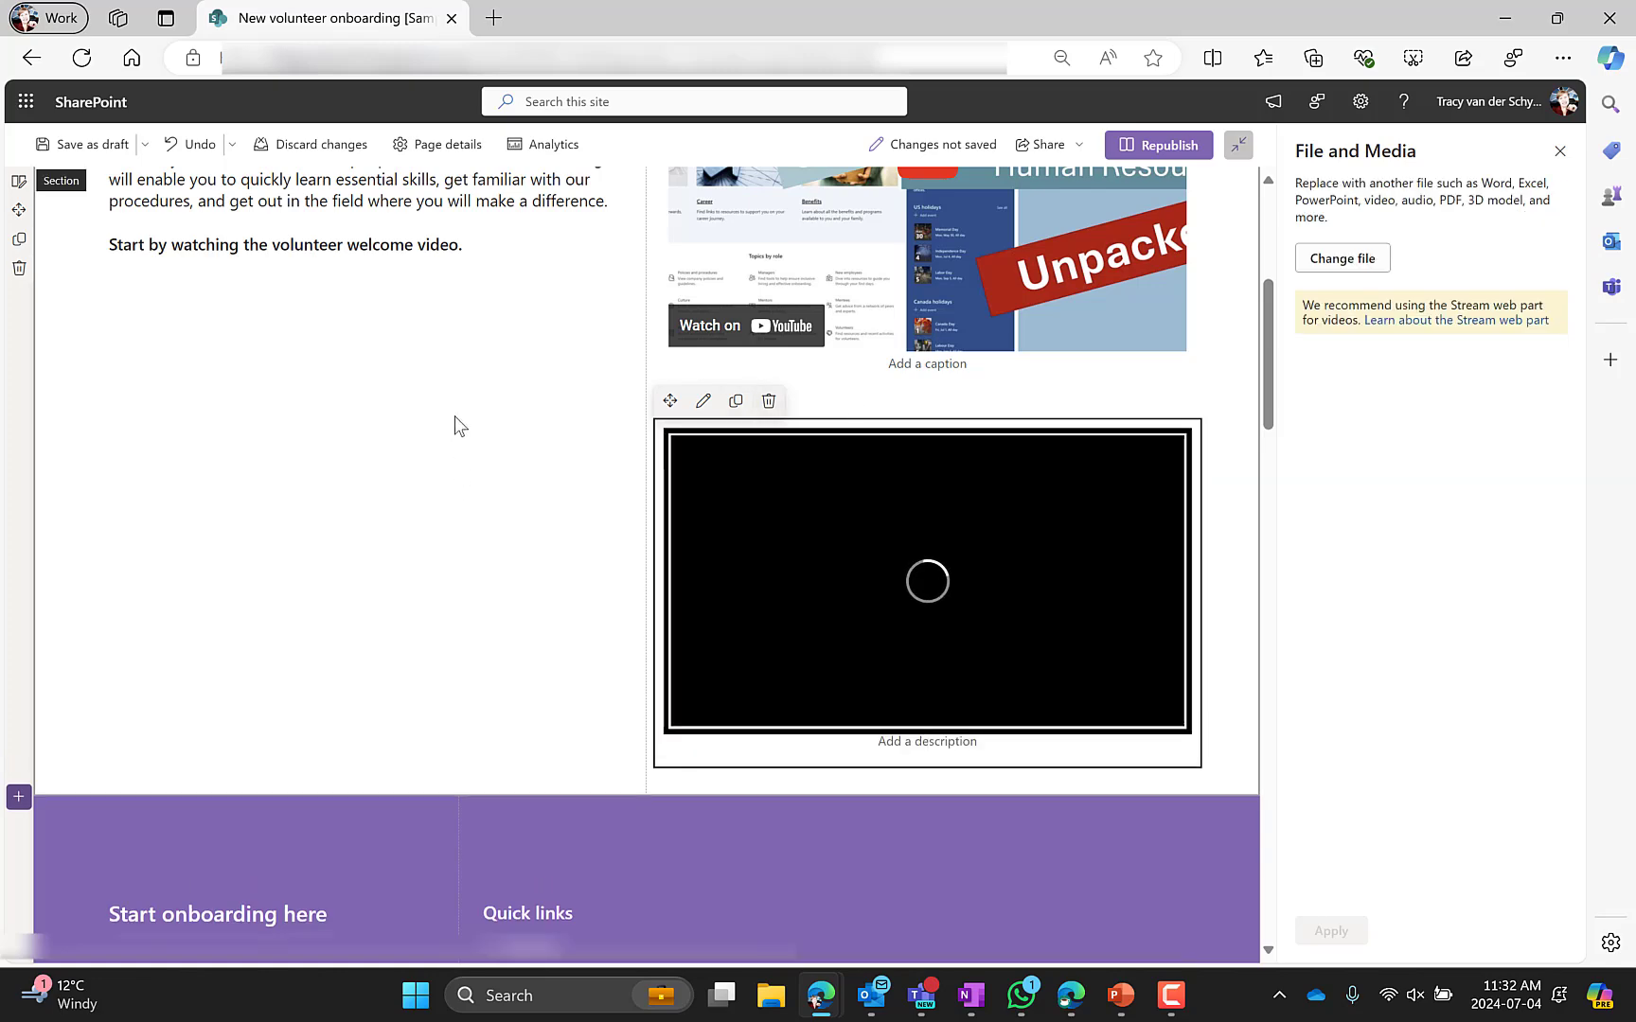
Delete the File and Media video web part below the YouTube video
scroll(555, 533, up, 3)
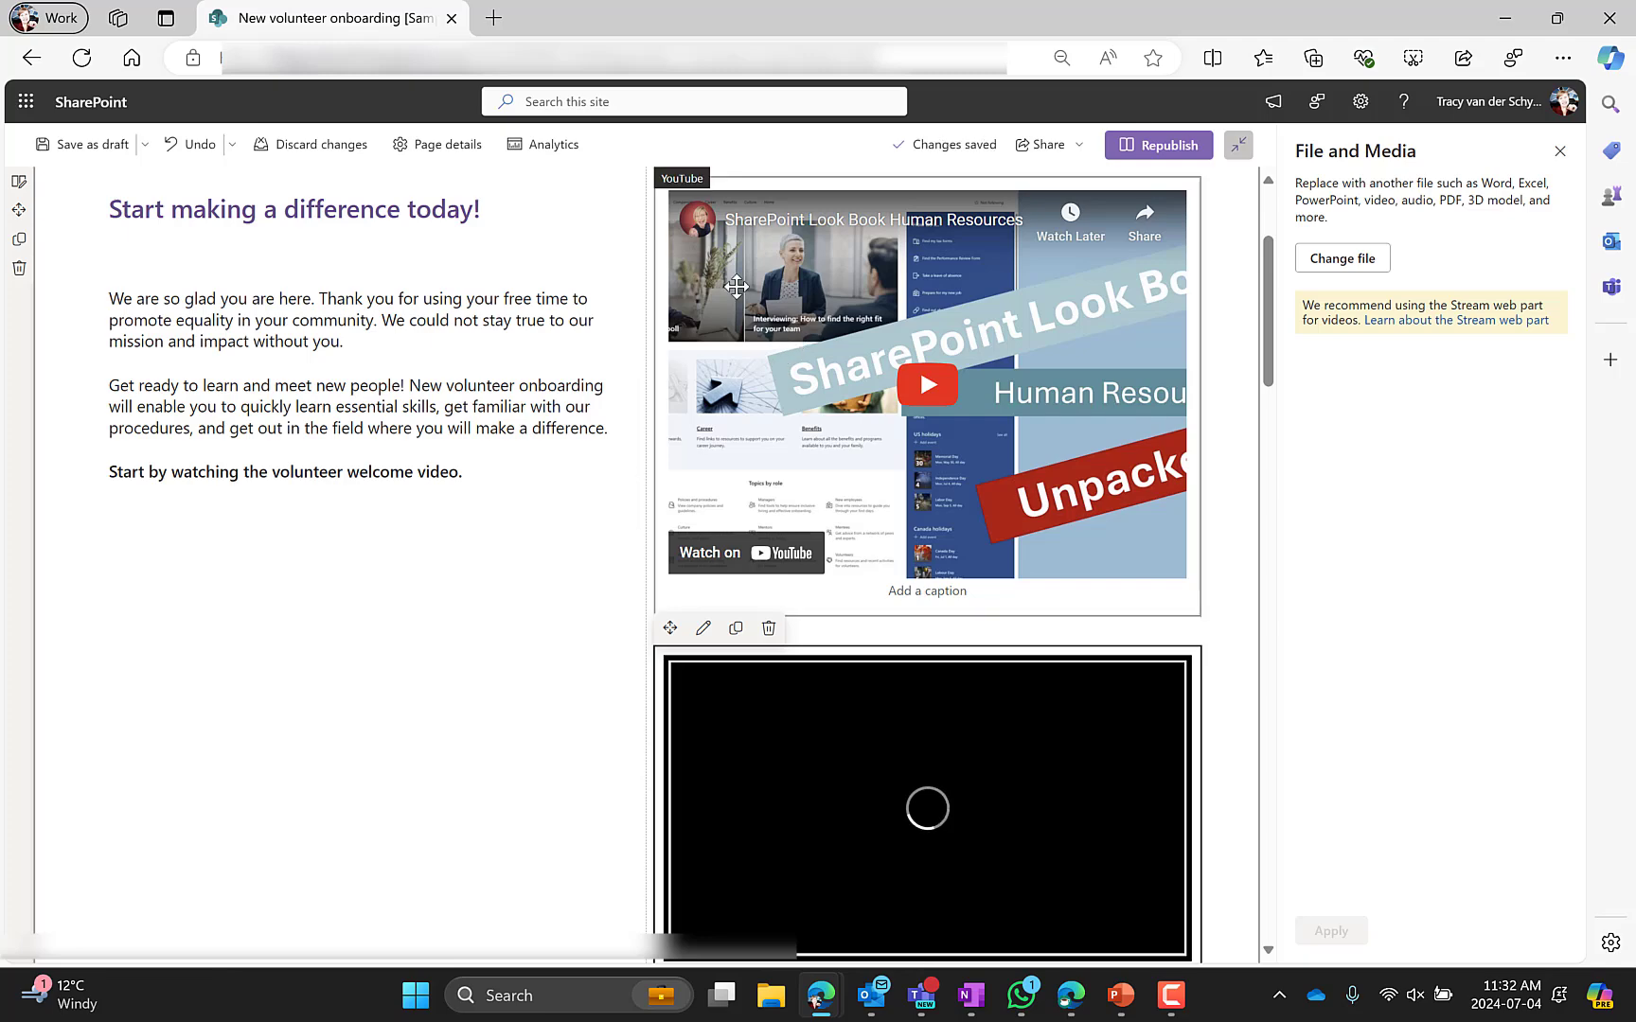
click(720, 260)
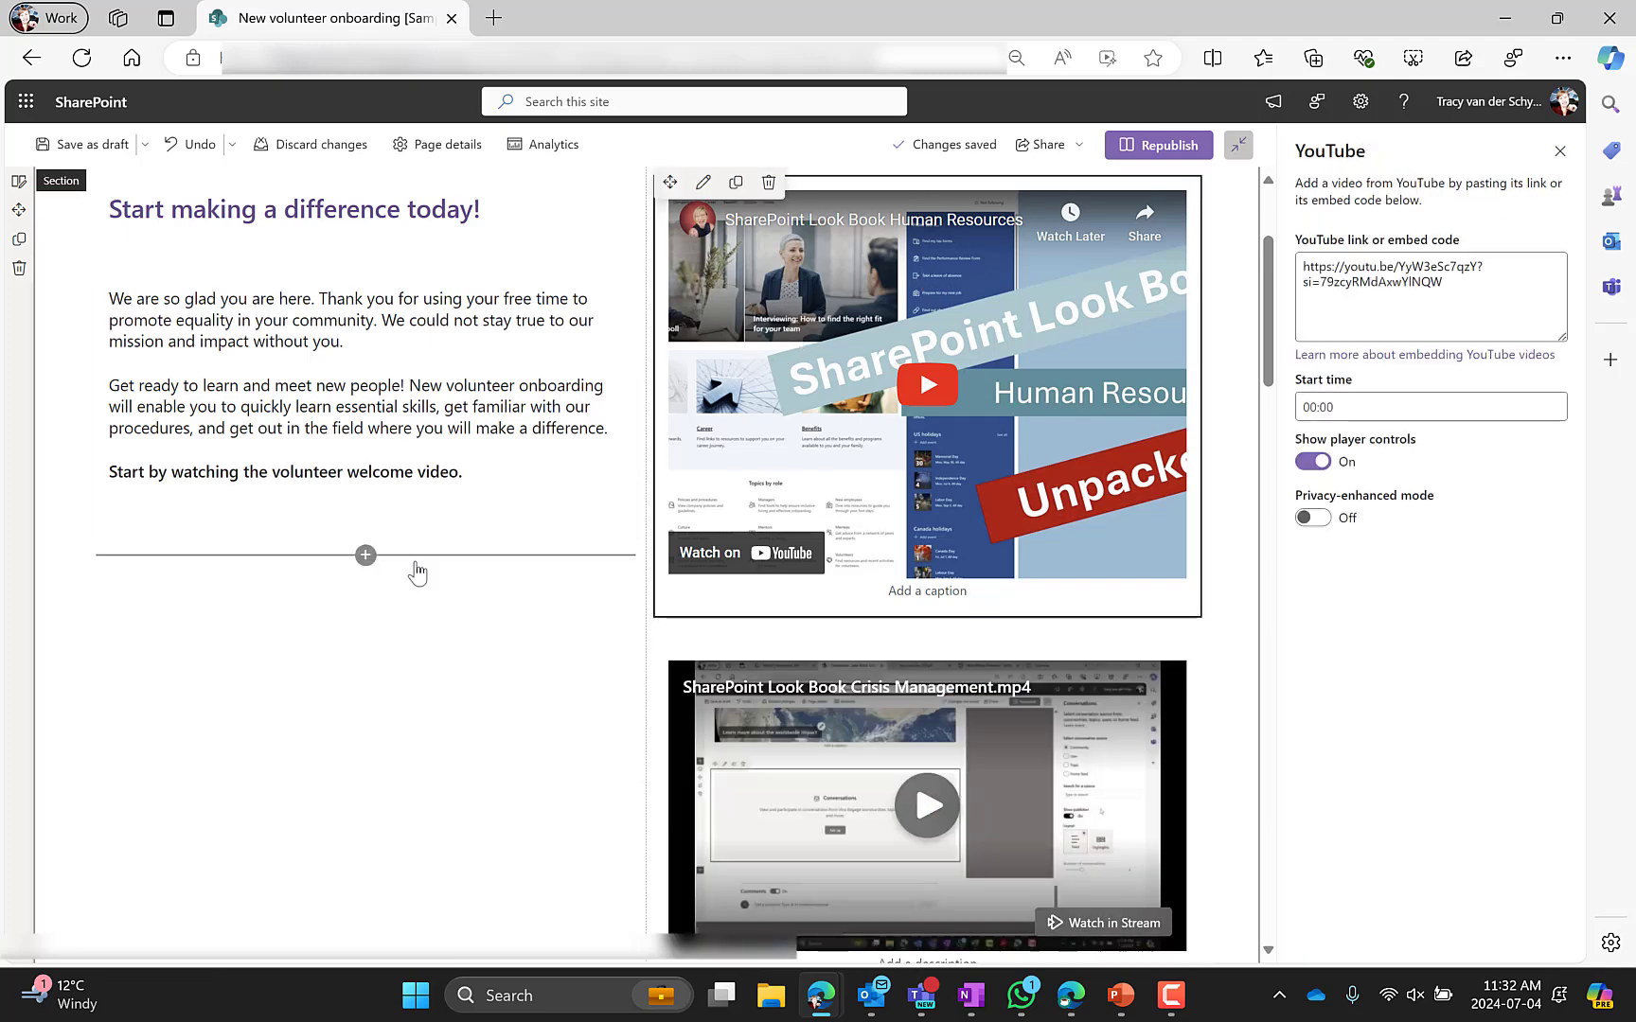
scroll(711, 709, down, 3)
click(711, 708)
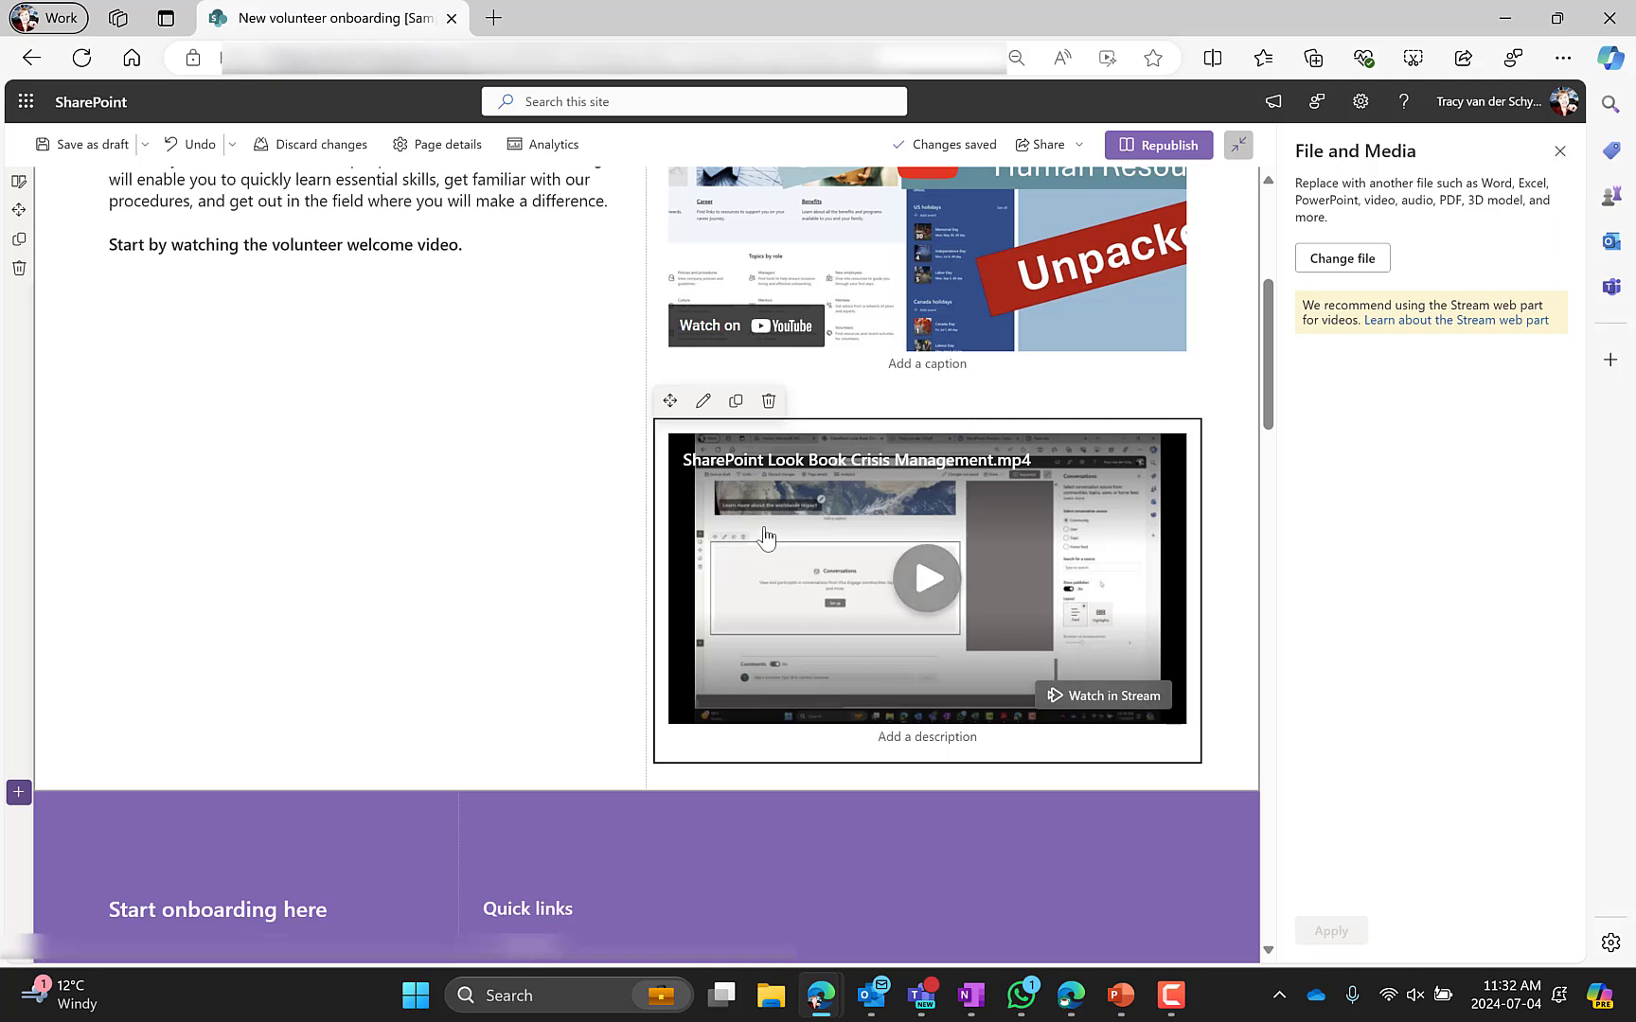
click(769, 401)
Examine the Start onboarding here section's settings, text and quick links web parts
scroll(365, 506, down, 1)
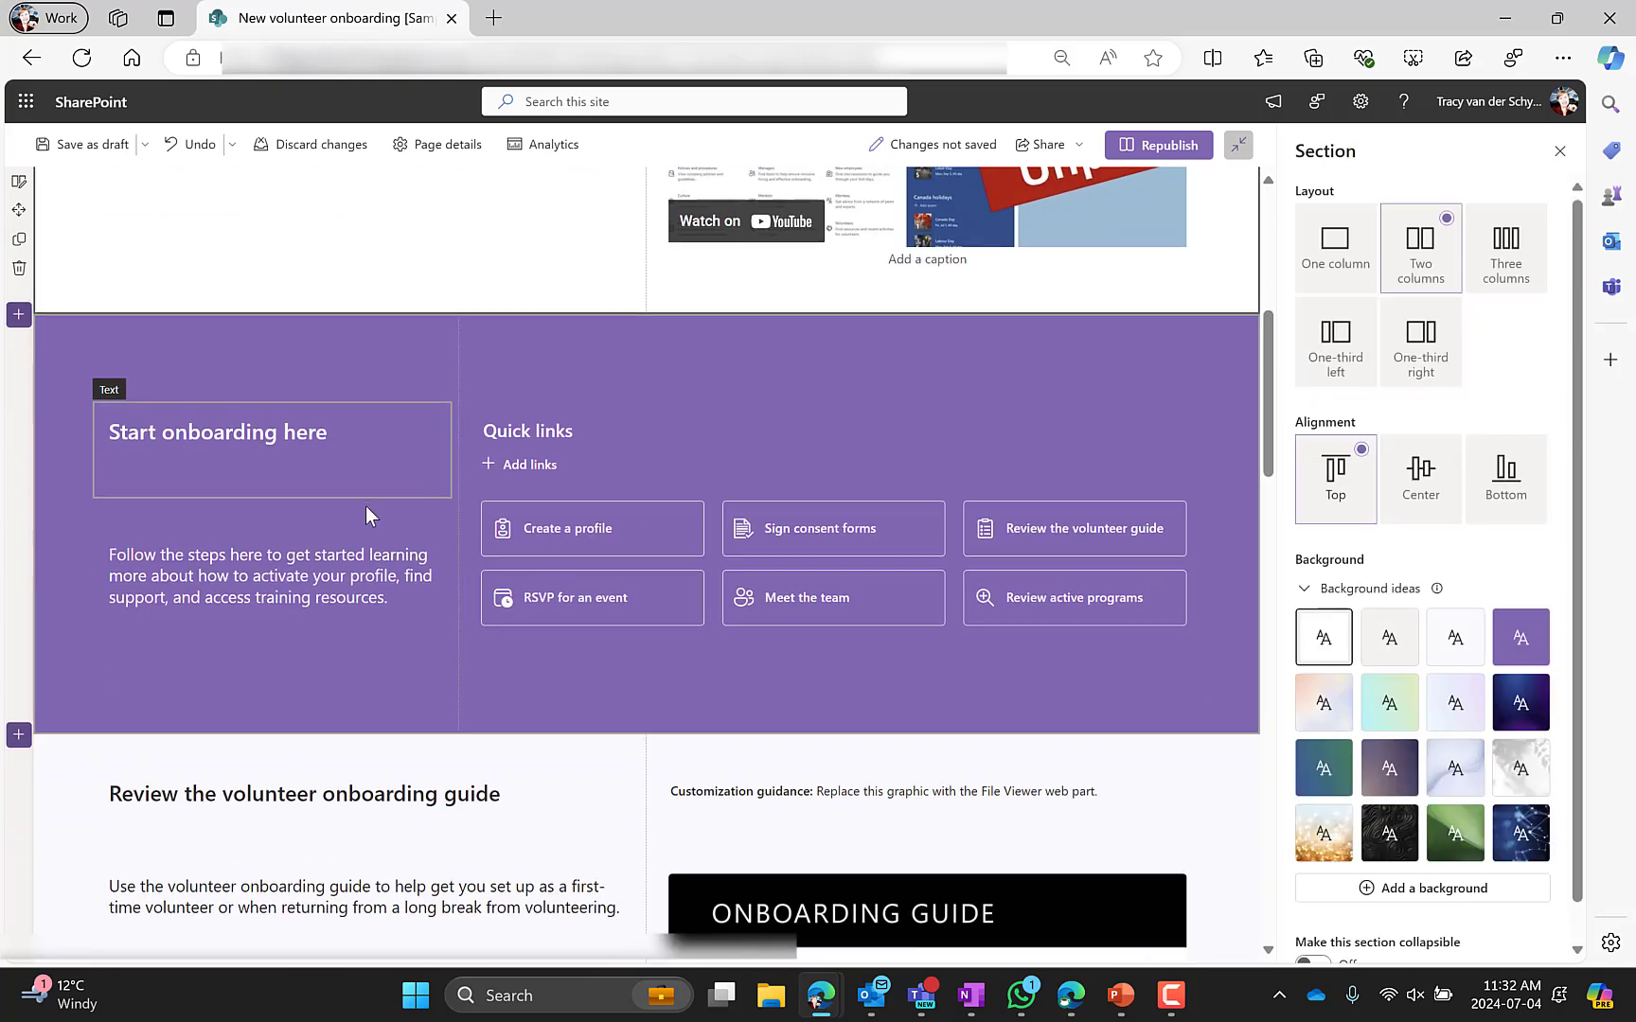
click(52, 551)
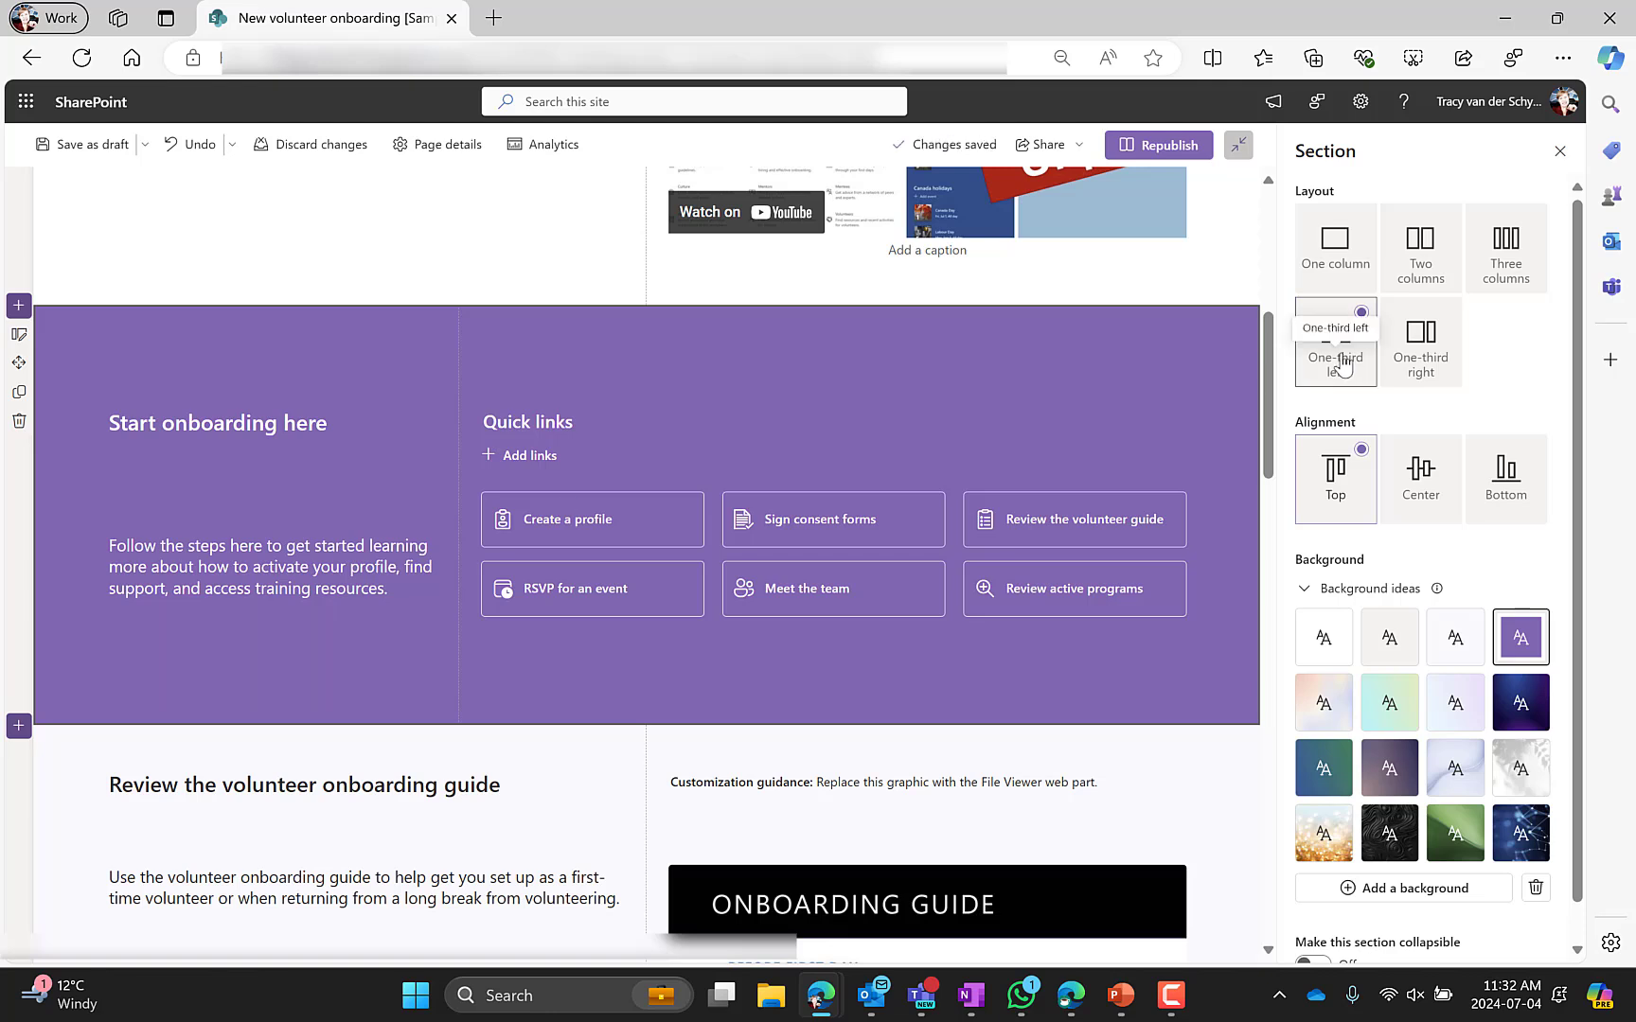
click(367, 436)
click(313, 558)
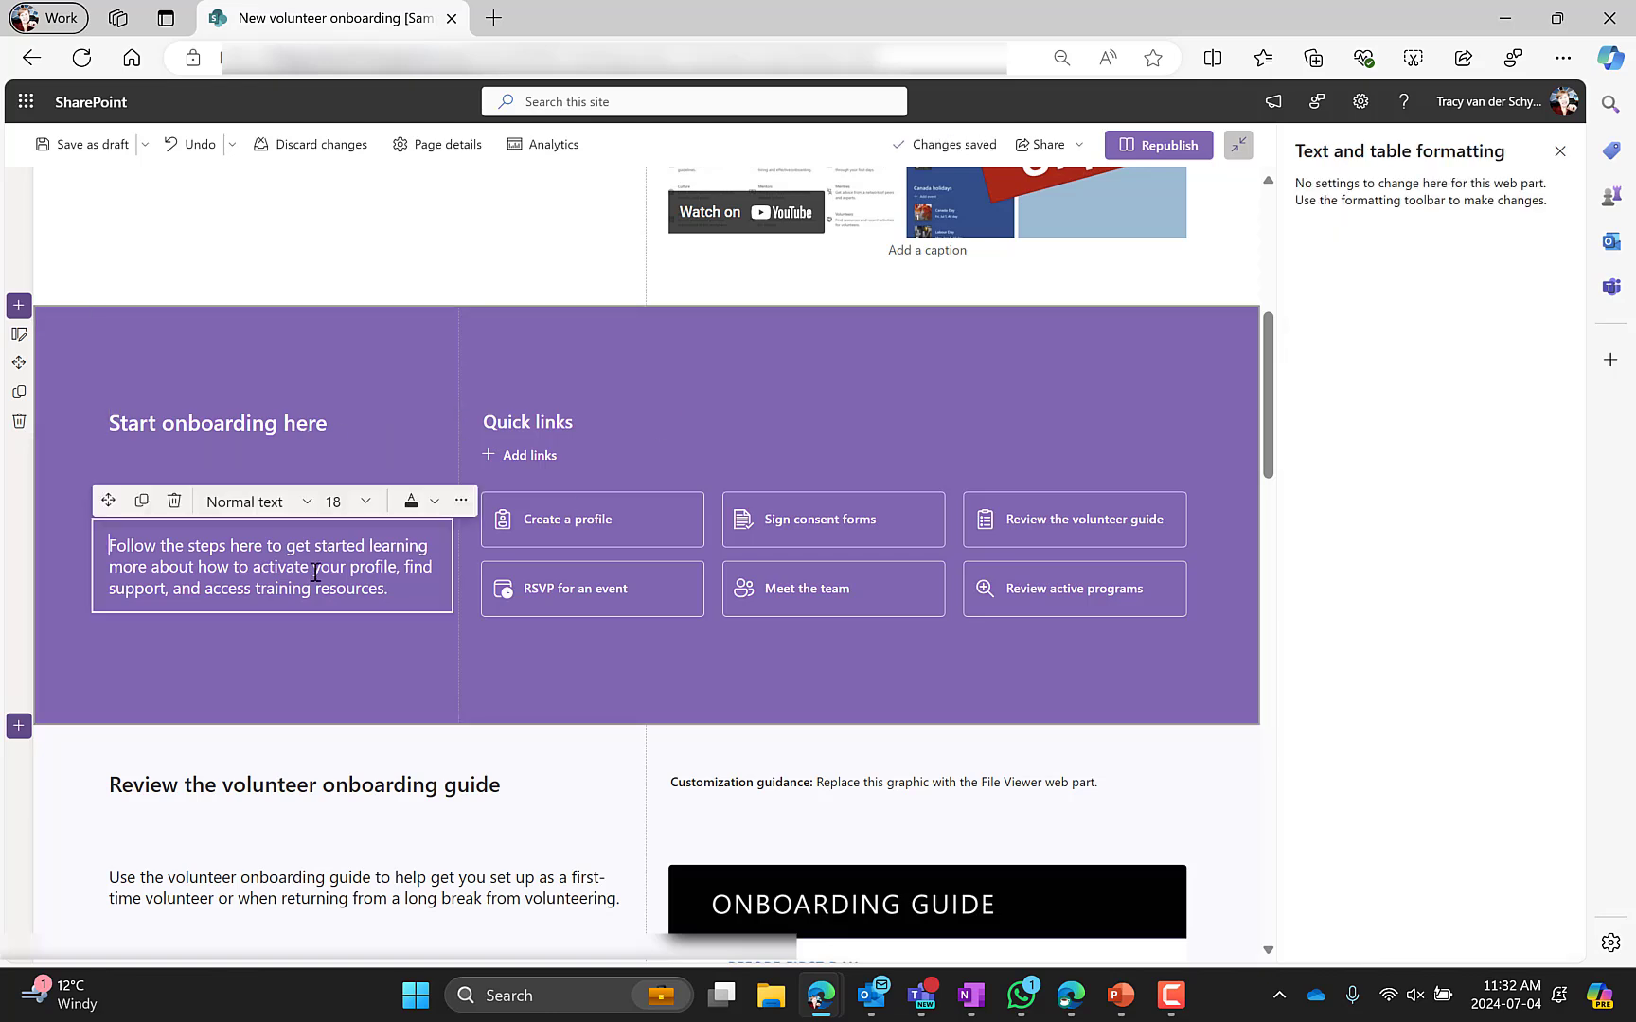
click(585, 435)
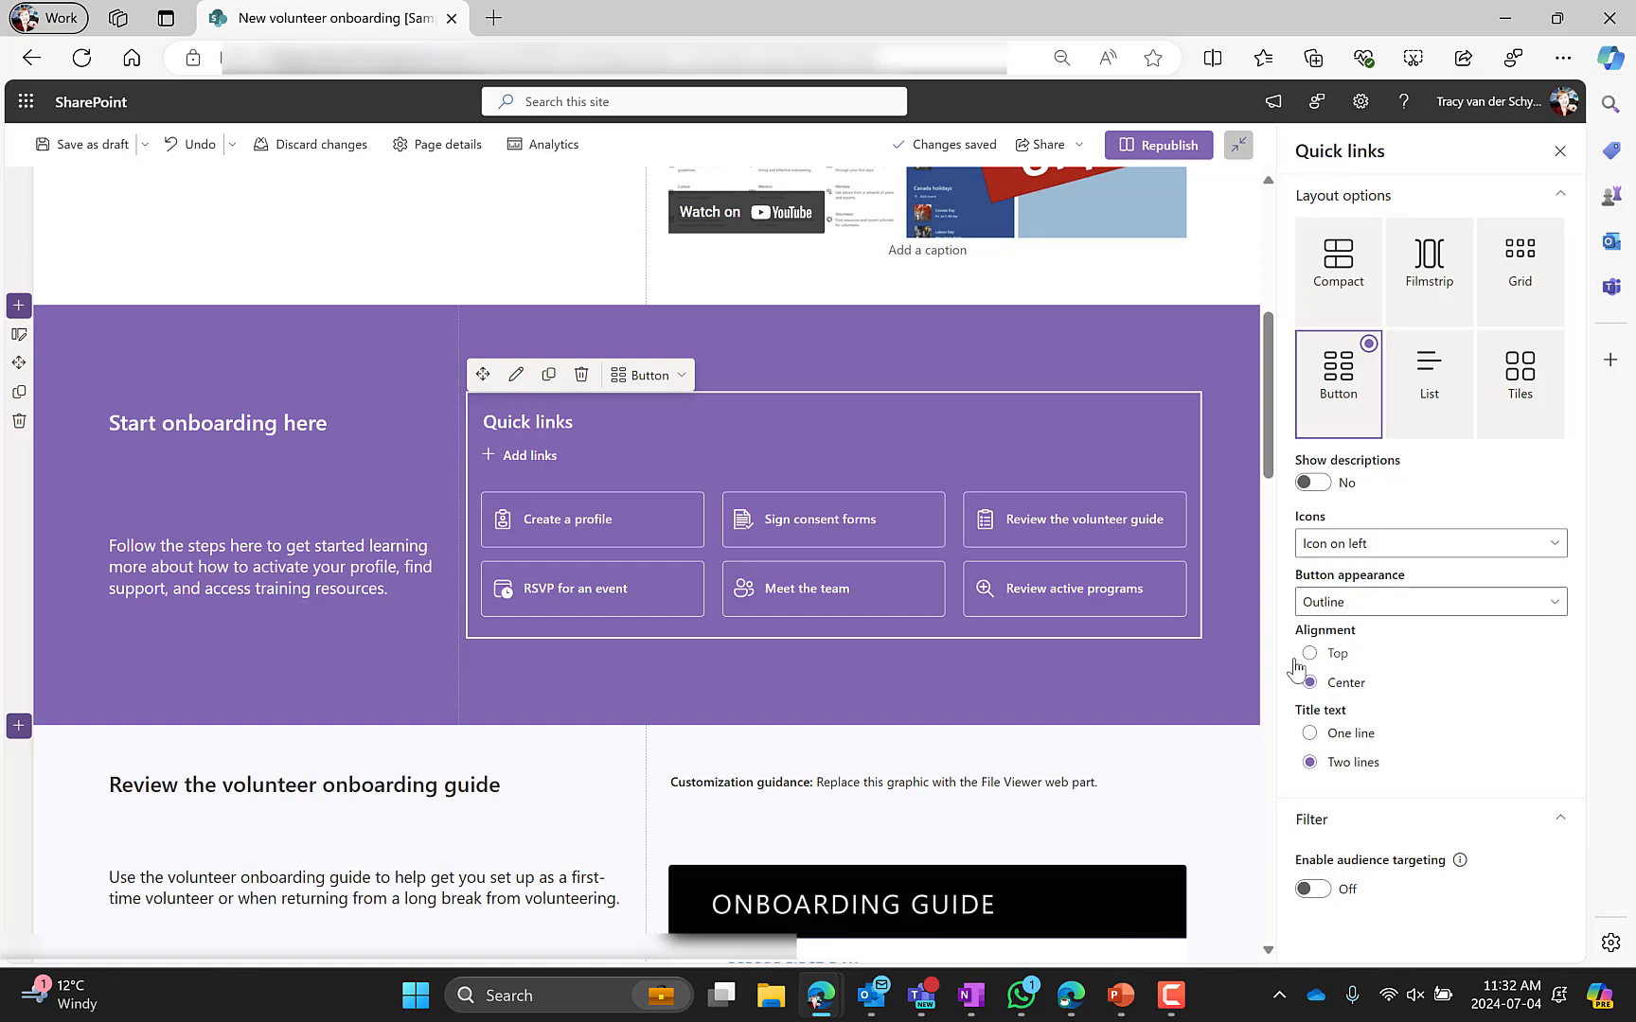
Examine the Review the volunteer onboarding guide section's settings, text, More resources links and customization guidance
scroll(197, 642, down, 1)
scroll(197, 642, down, 2)
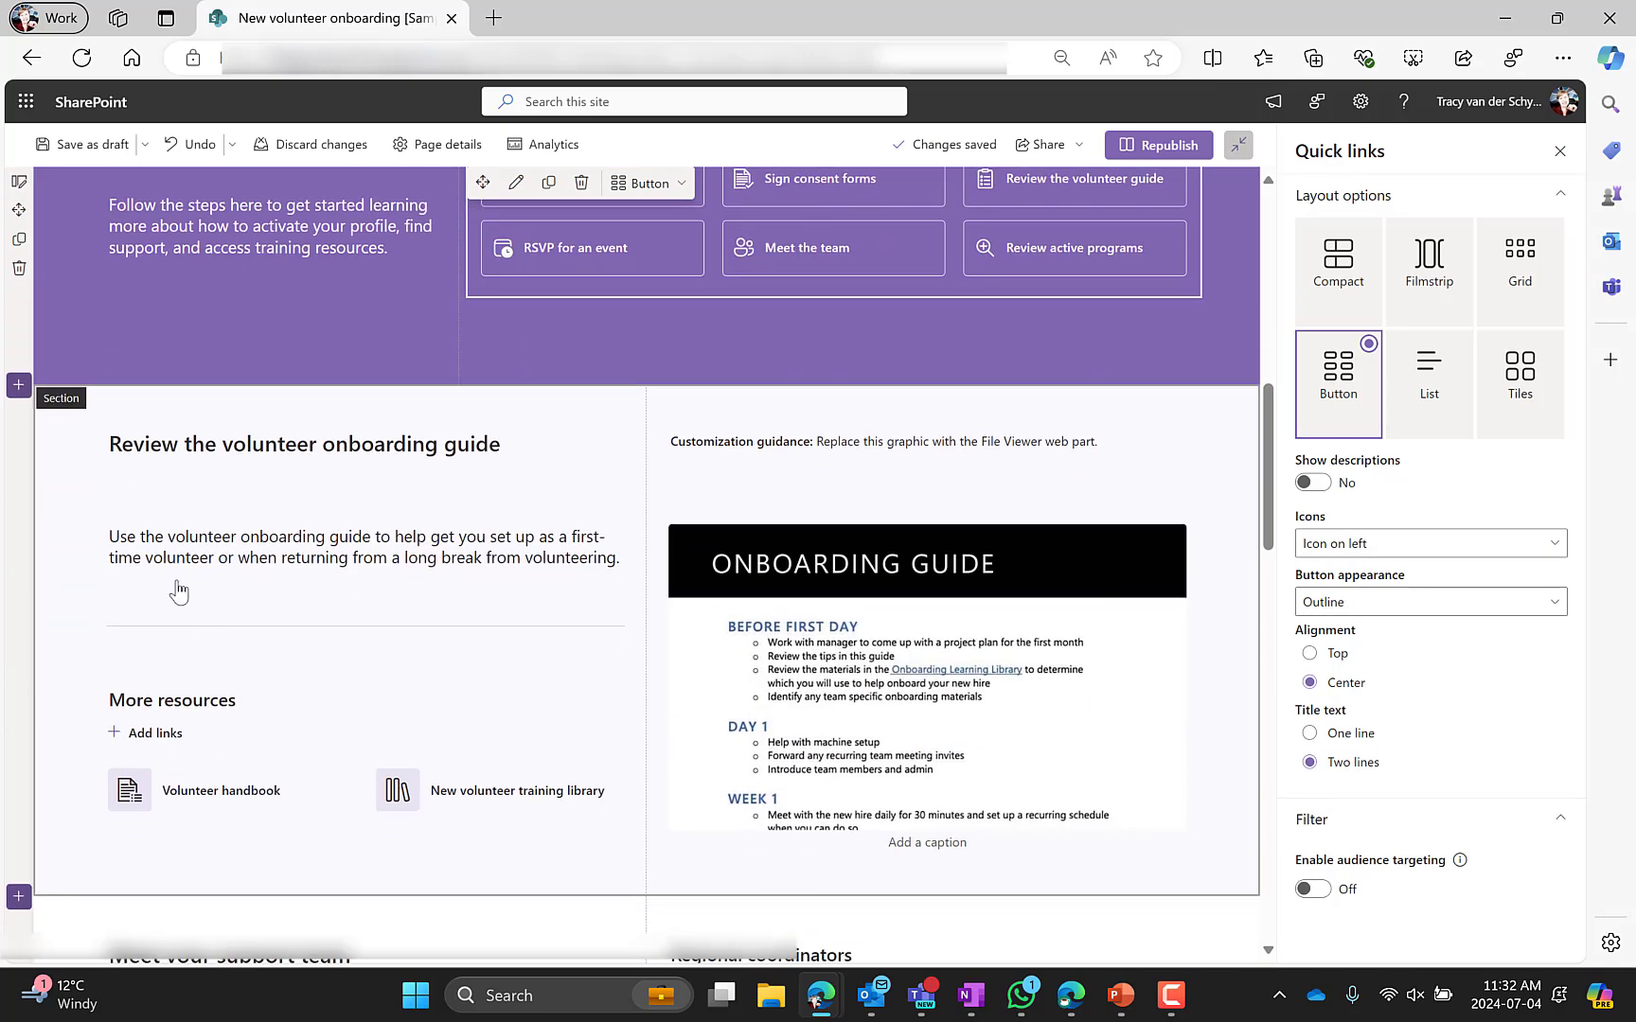
click(62, 513)
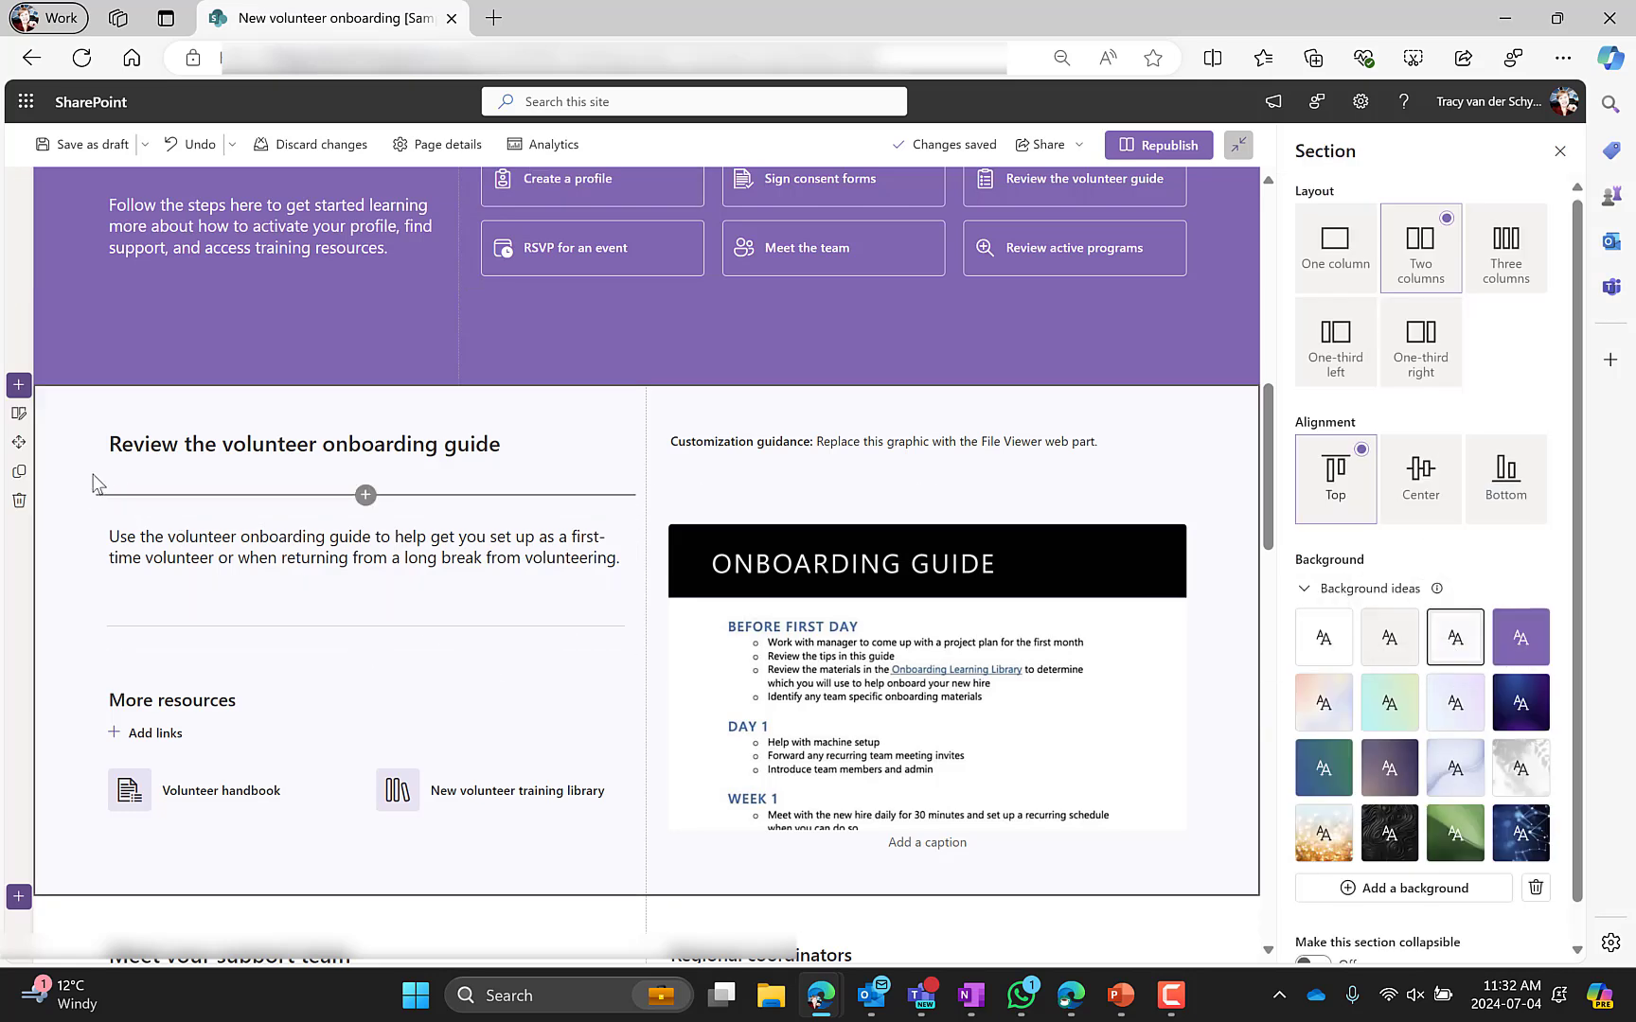
click(160, 549)
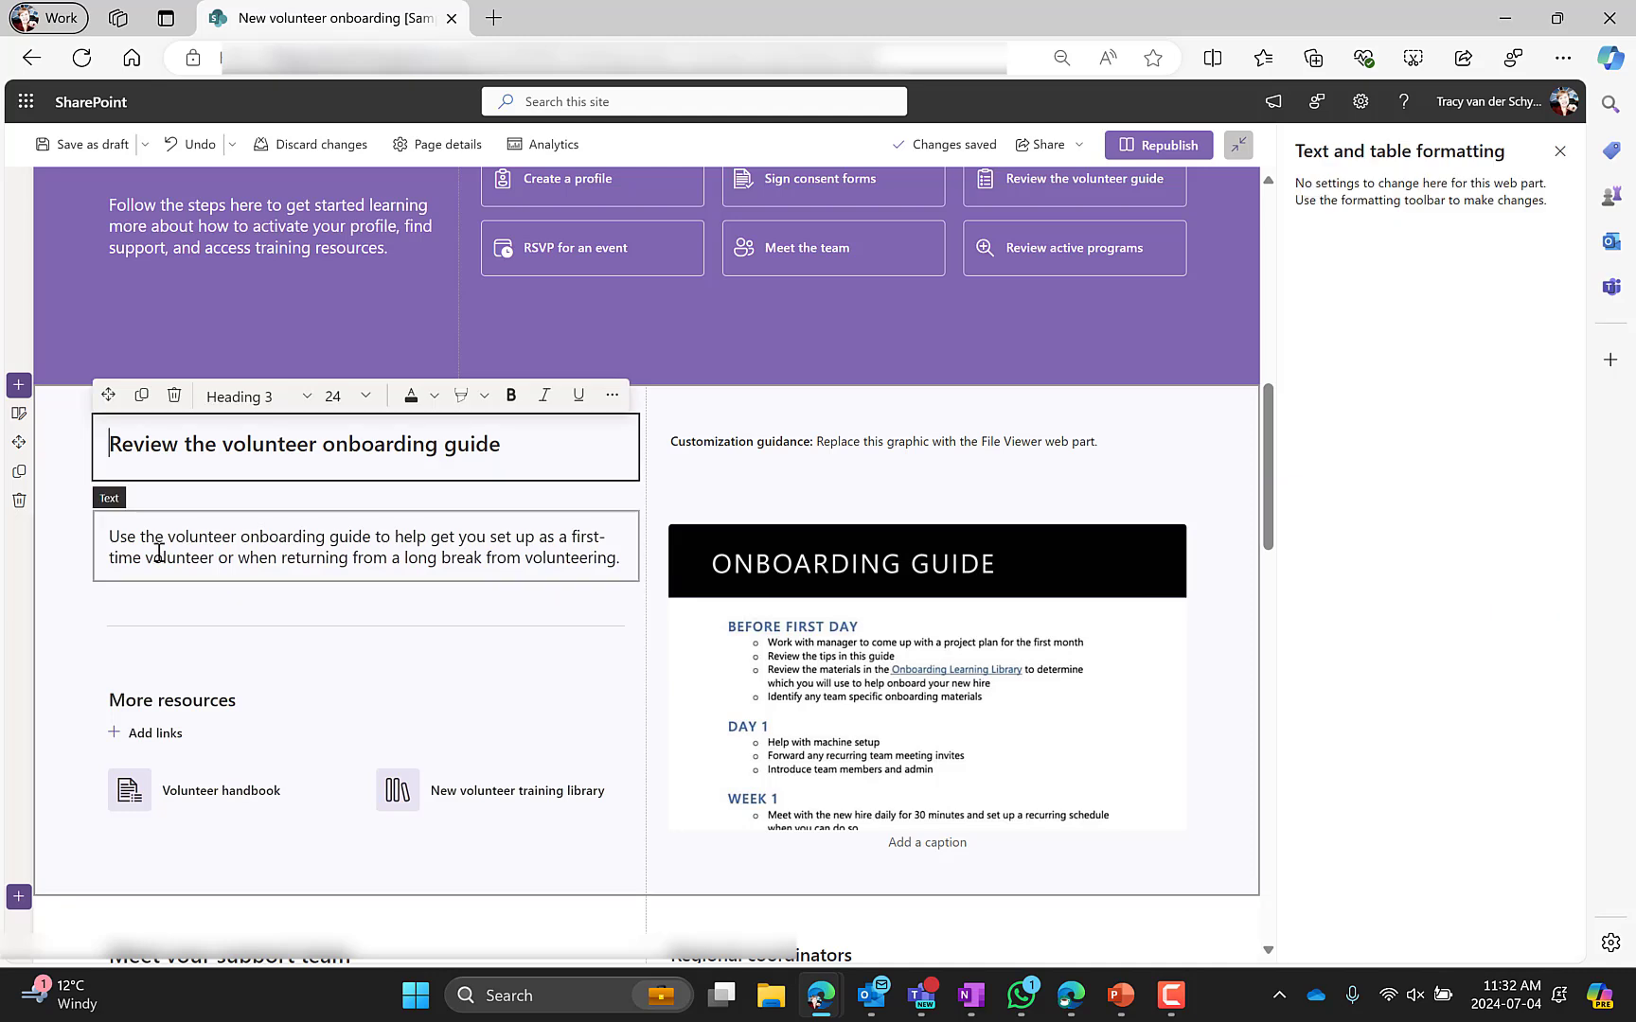
click(202, 722)
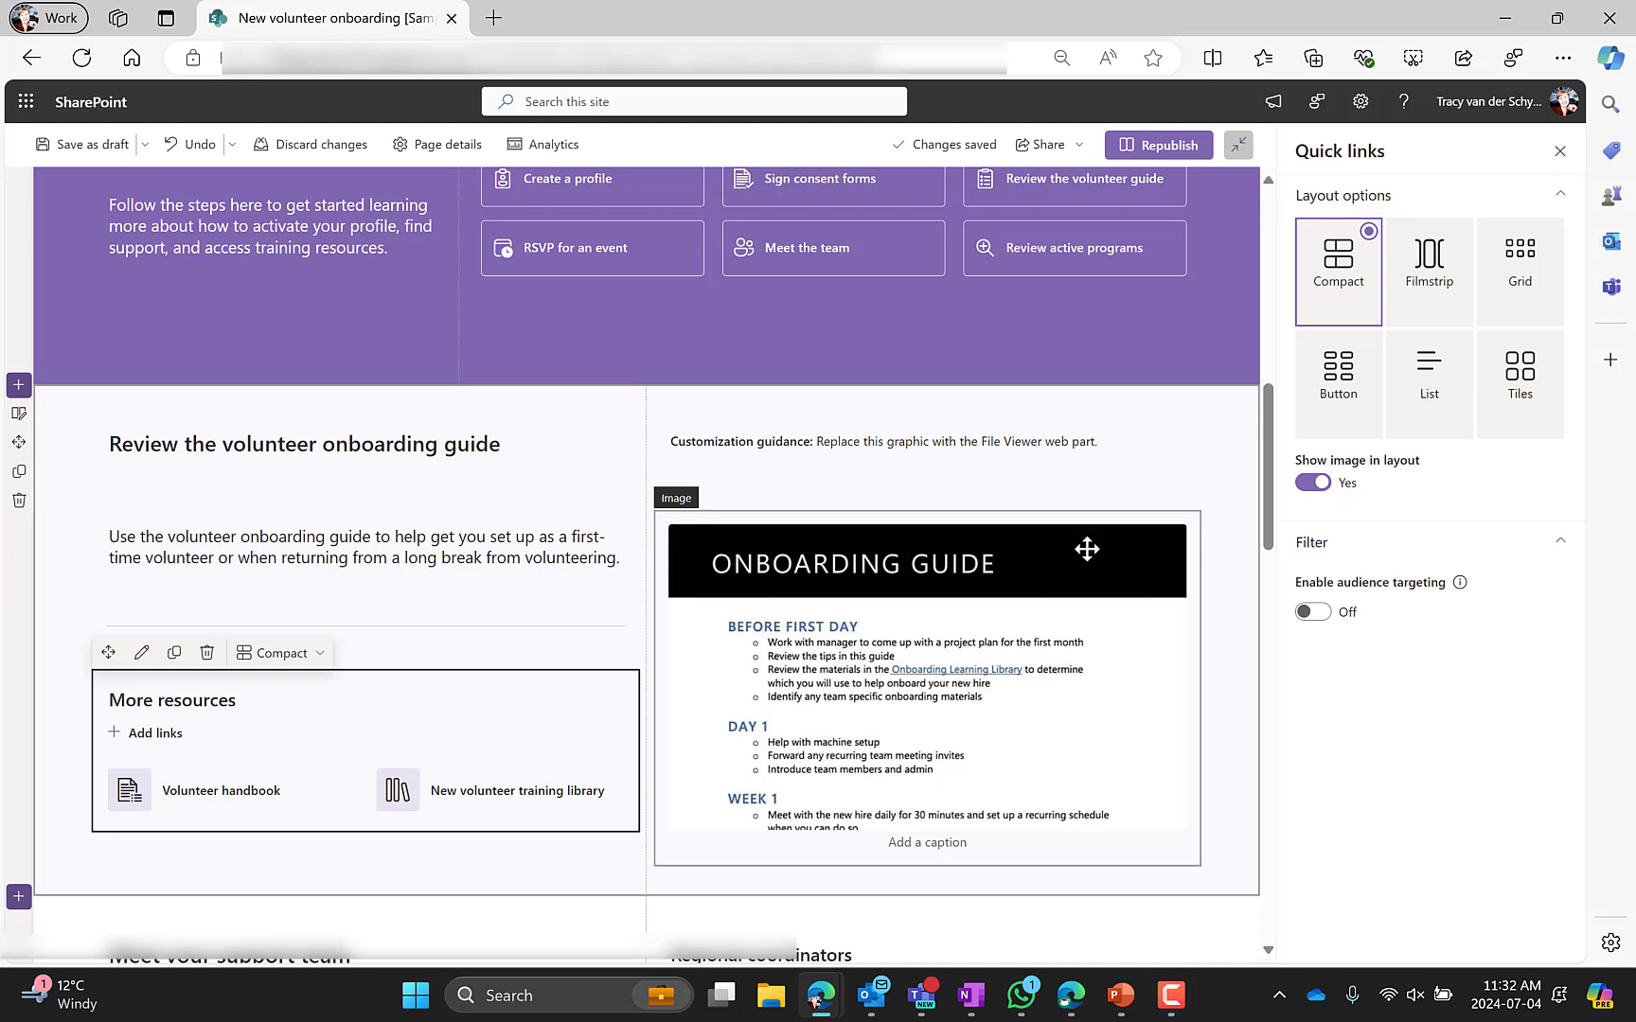
click(807, 464)
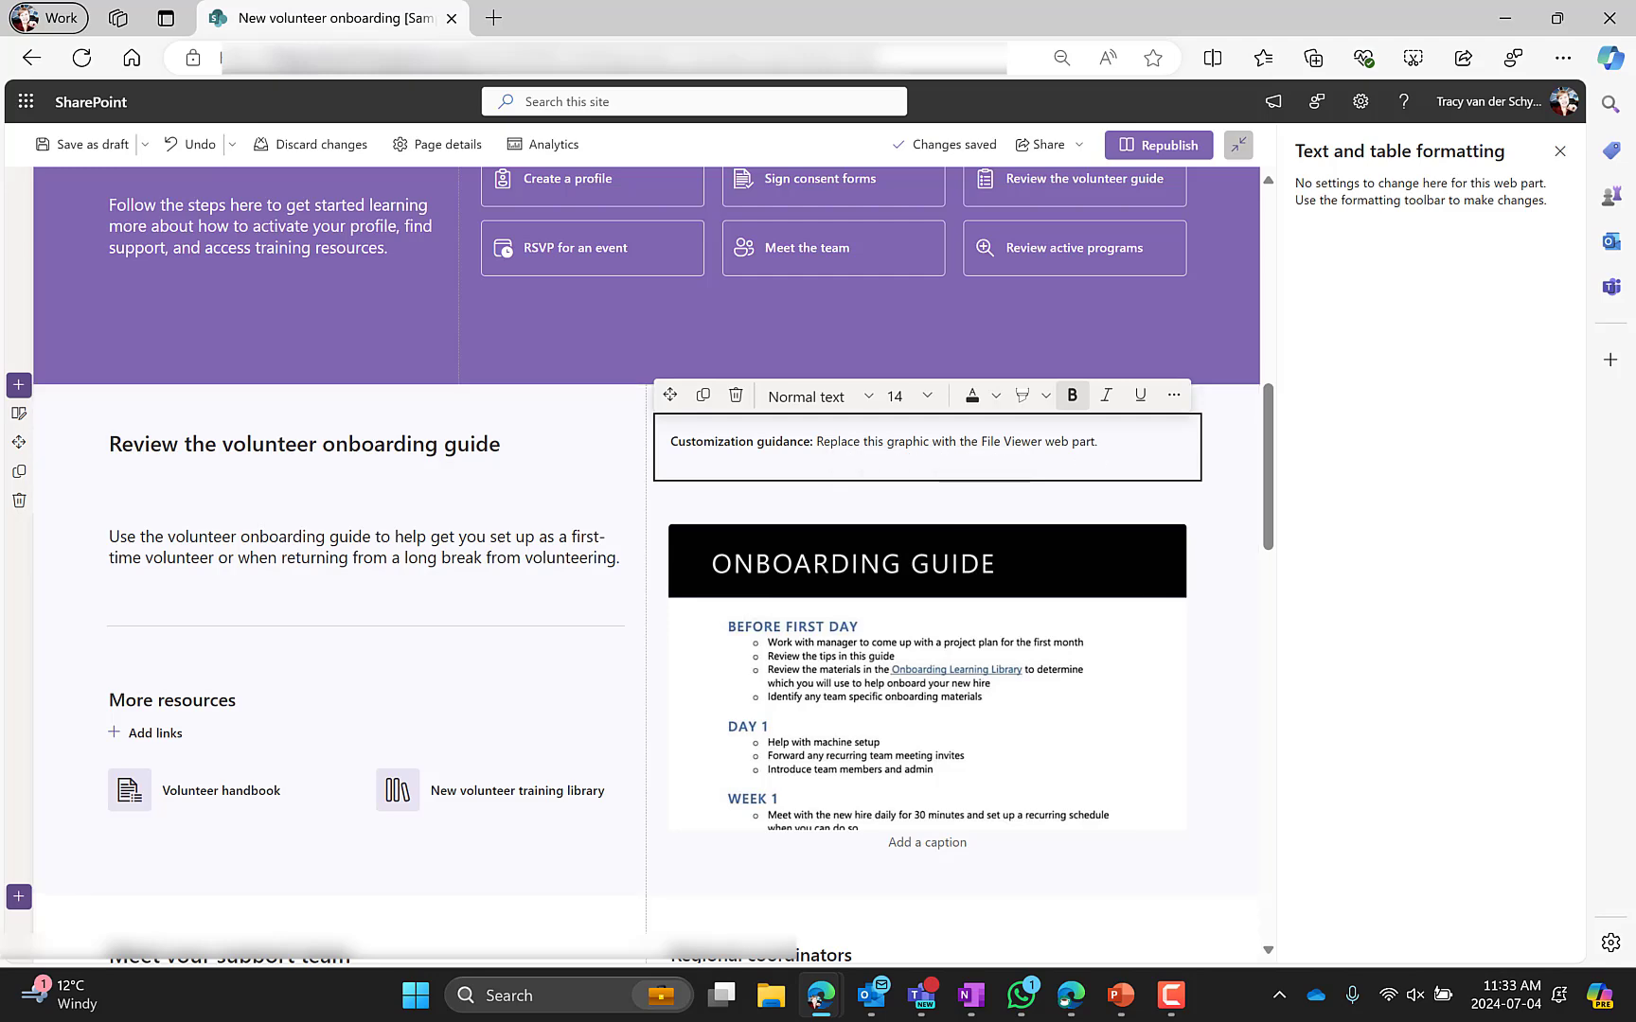
Add a File and Media web part below the onboarding guide's customization guidance and browse the site's files
click(927, 494)
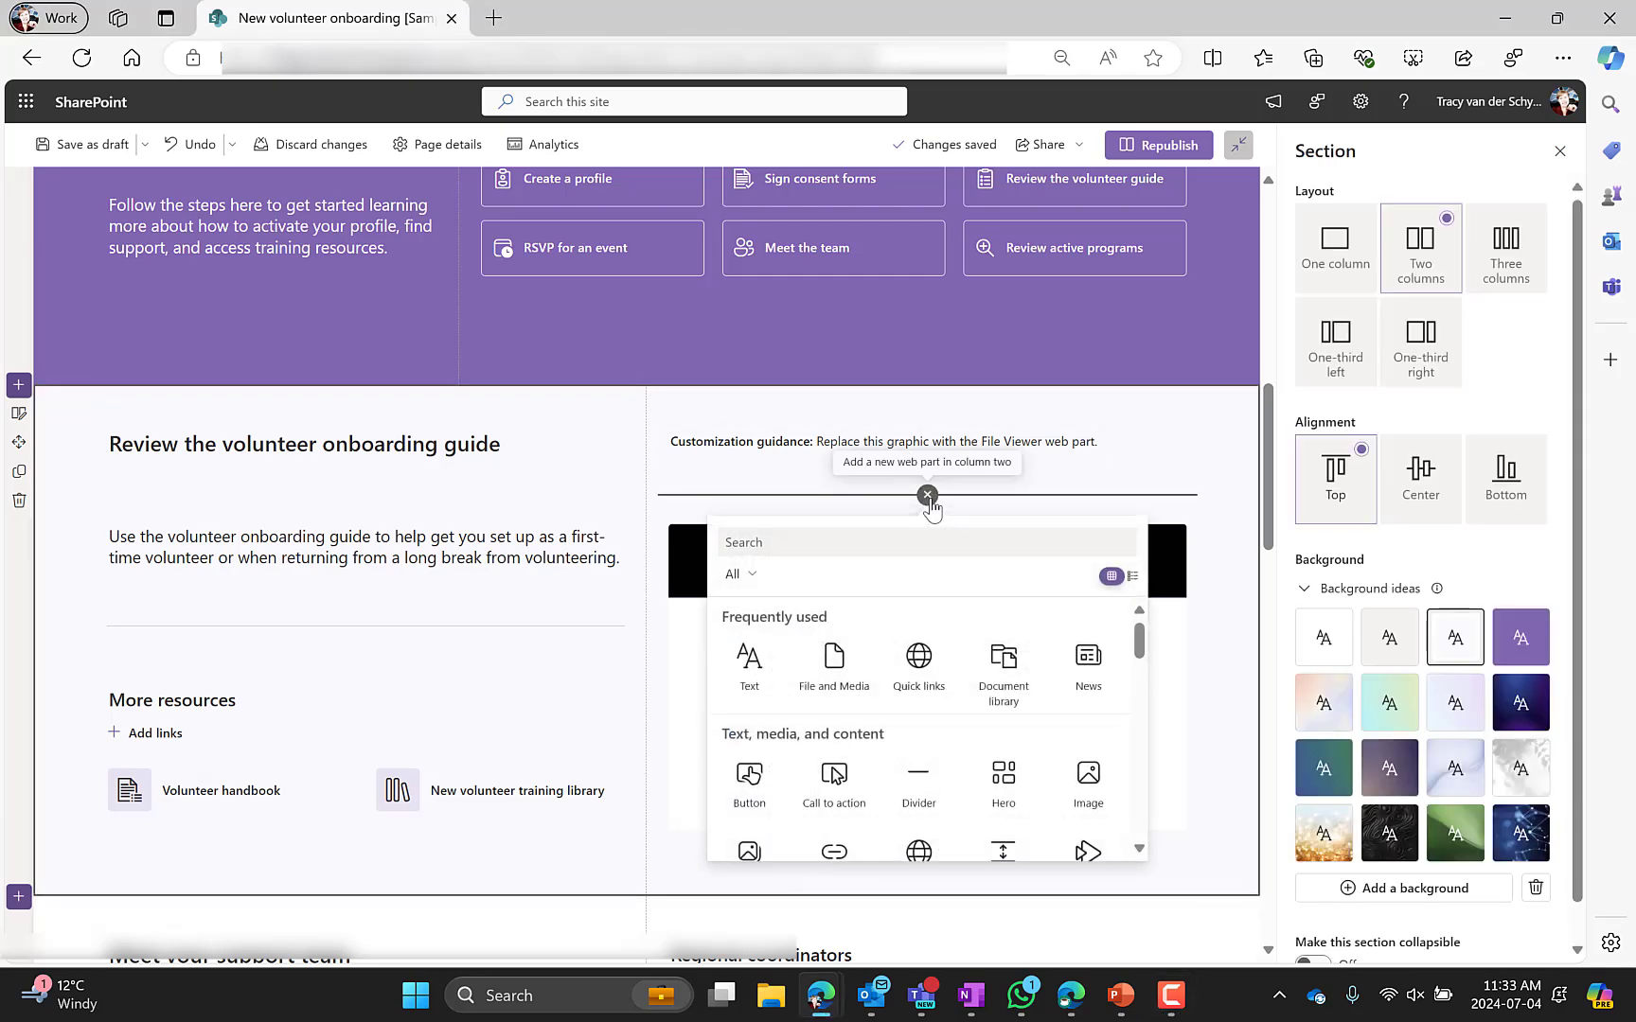
click(835, 663)
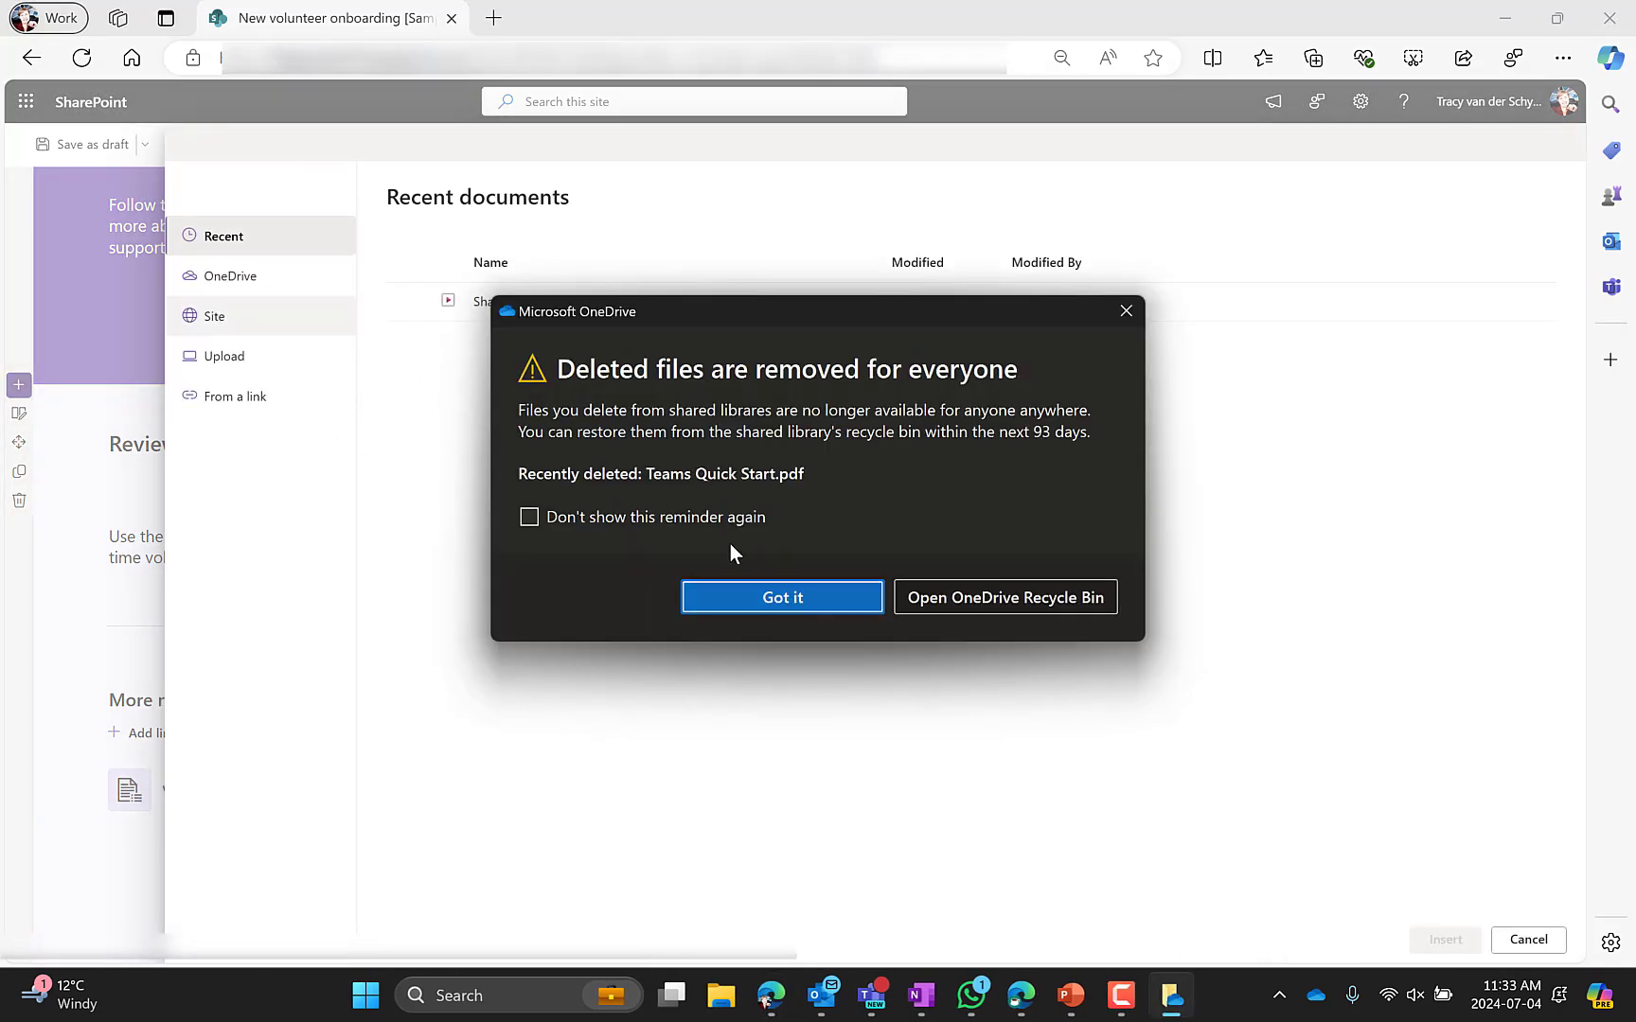
click(265, 324)
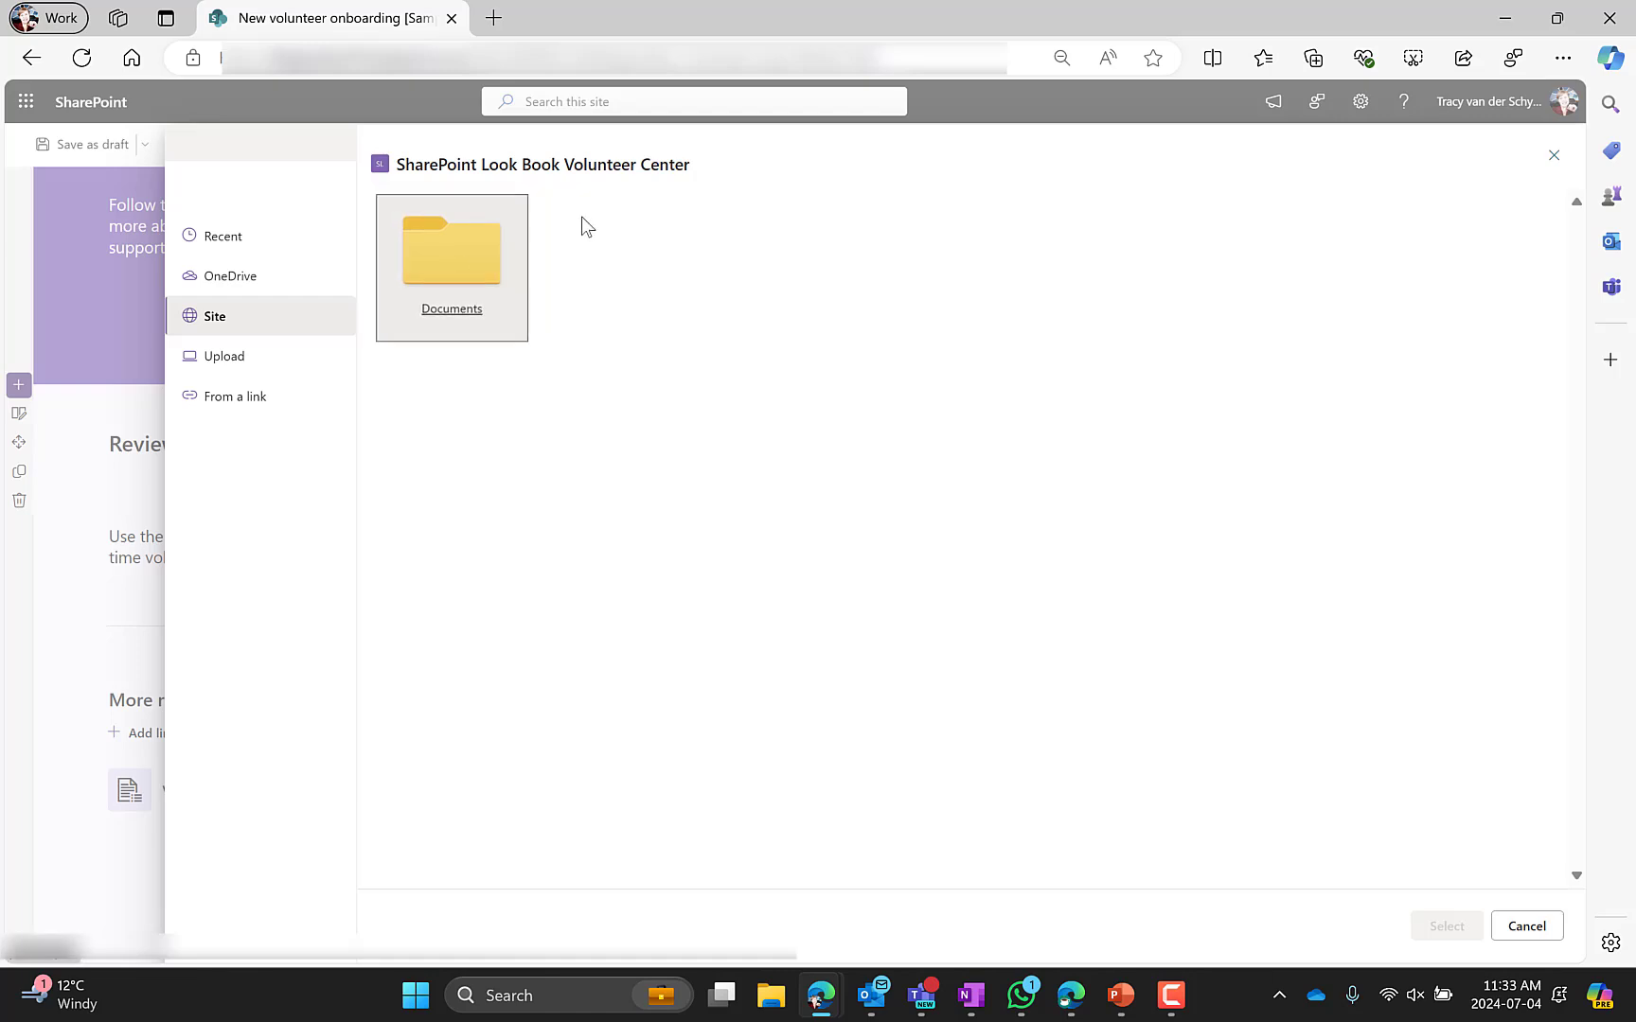
Upload Teams Quick Start.pdf to the site's Documents library and insert it into the web part
click(1445, 156)
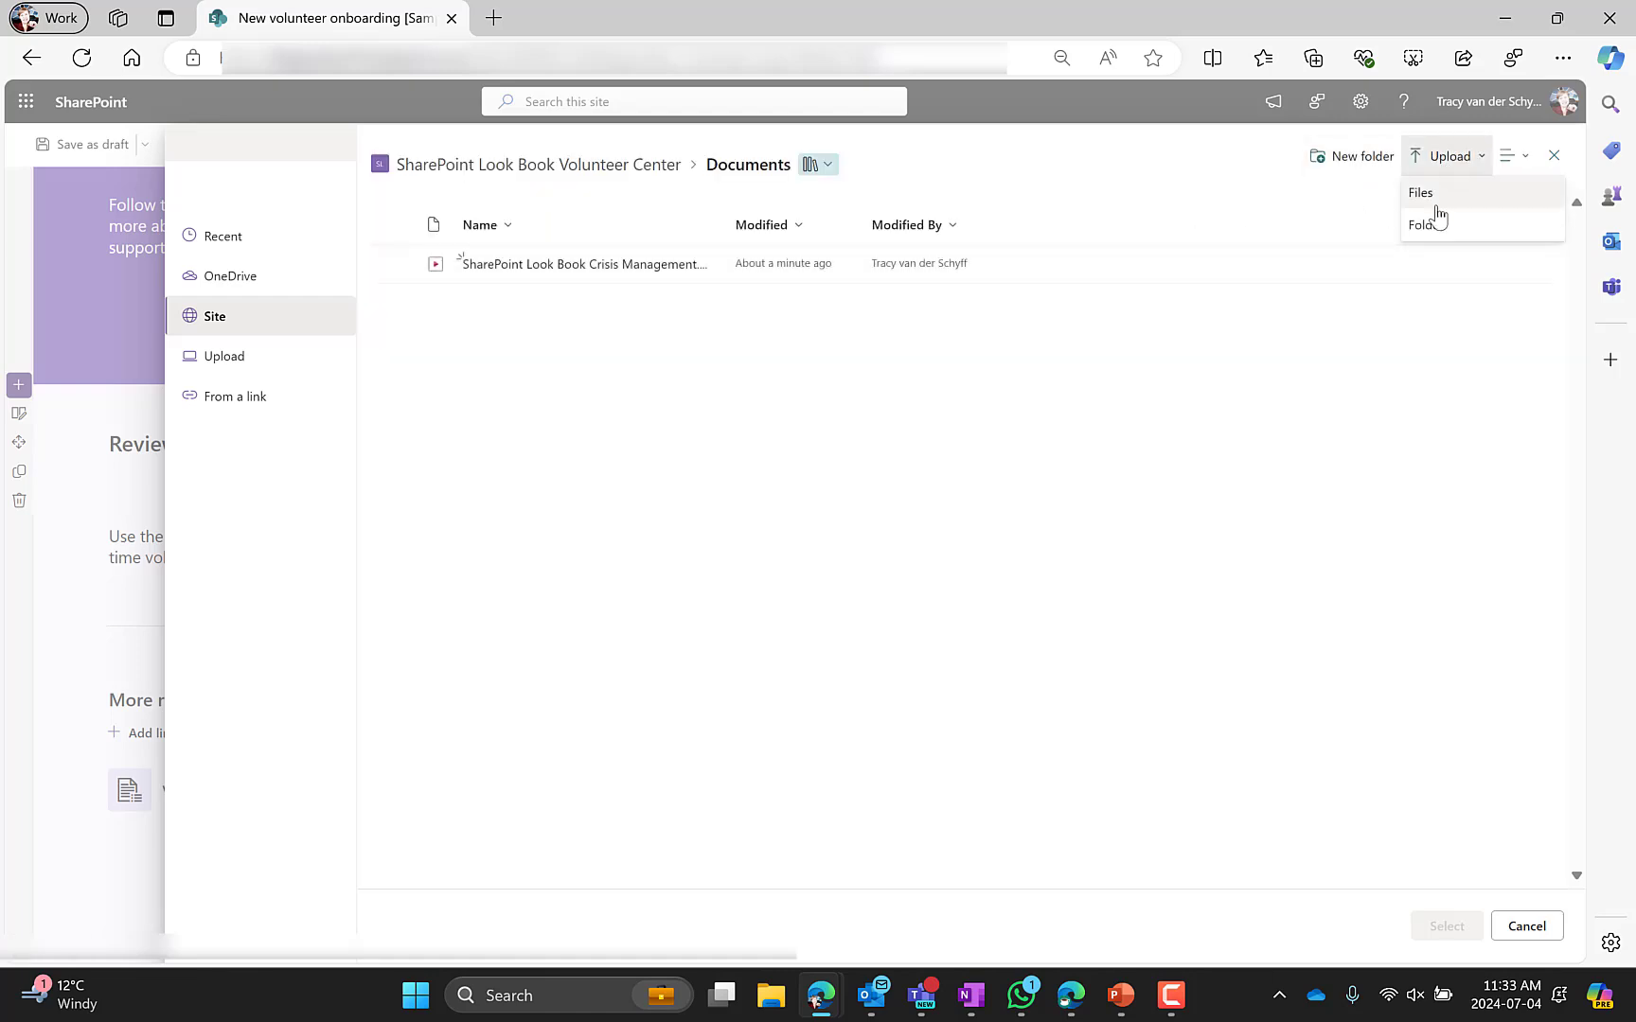
click(1435, 195)
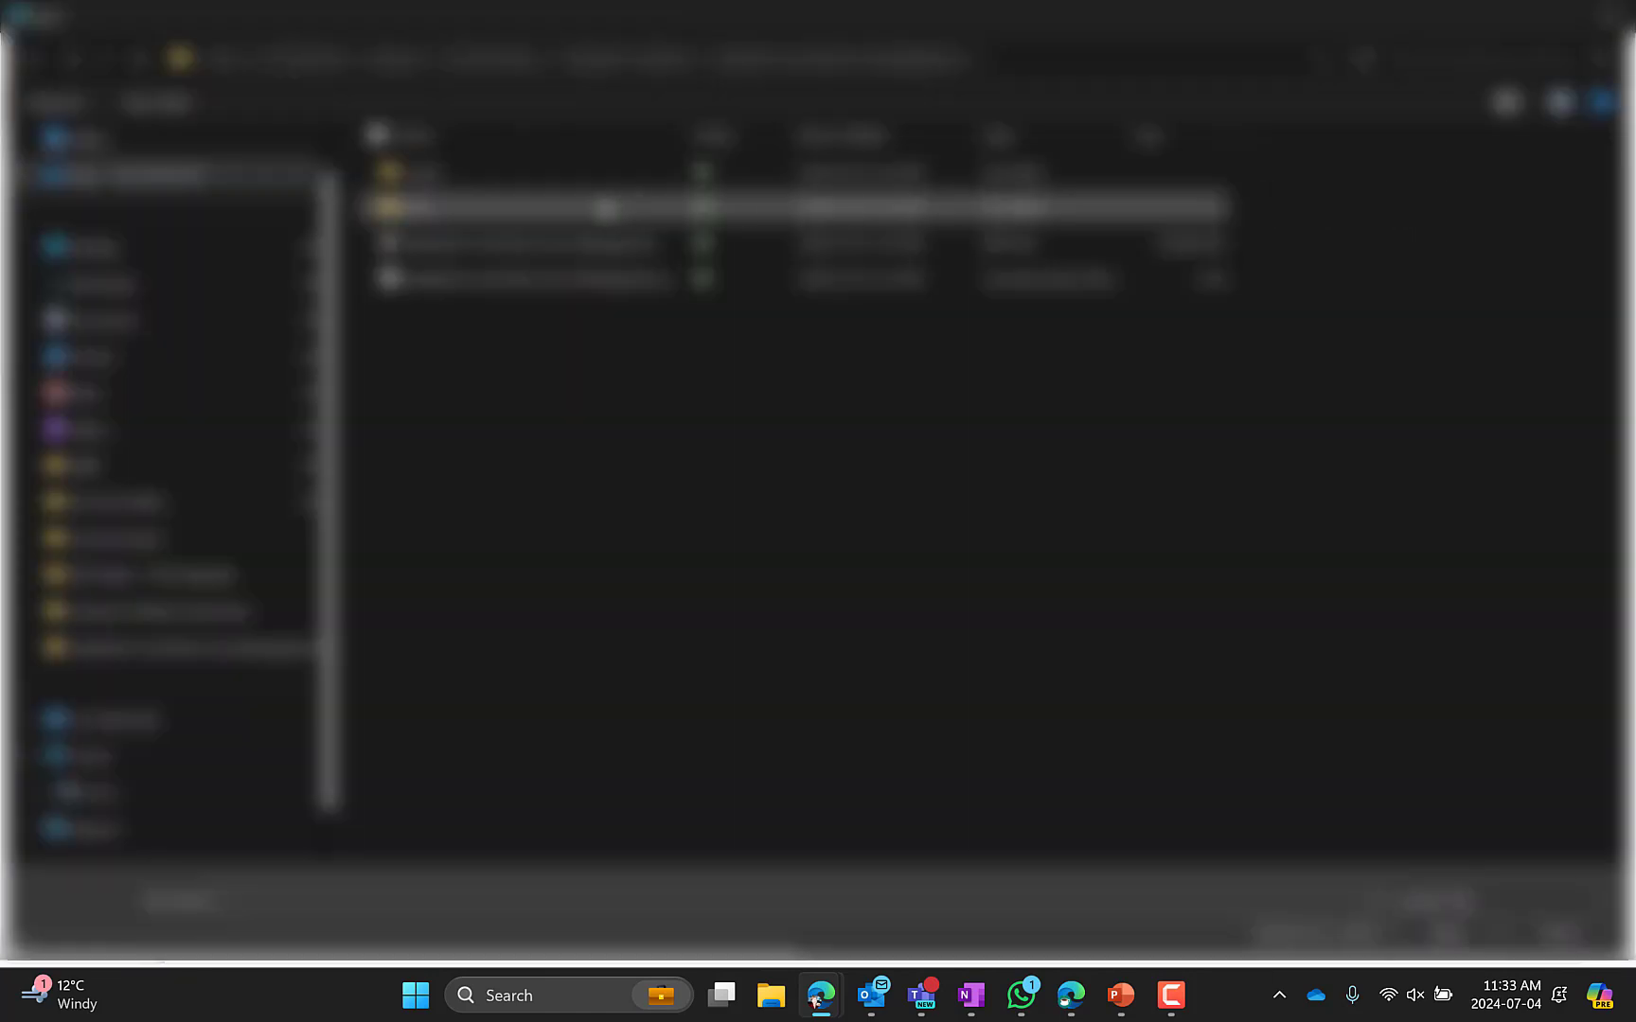
click(161, 253)
click(536, 232)
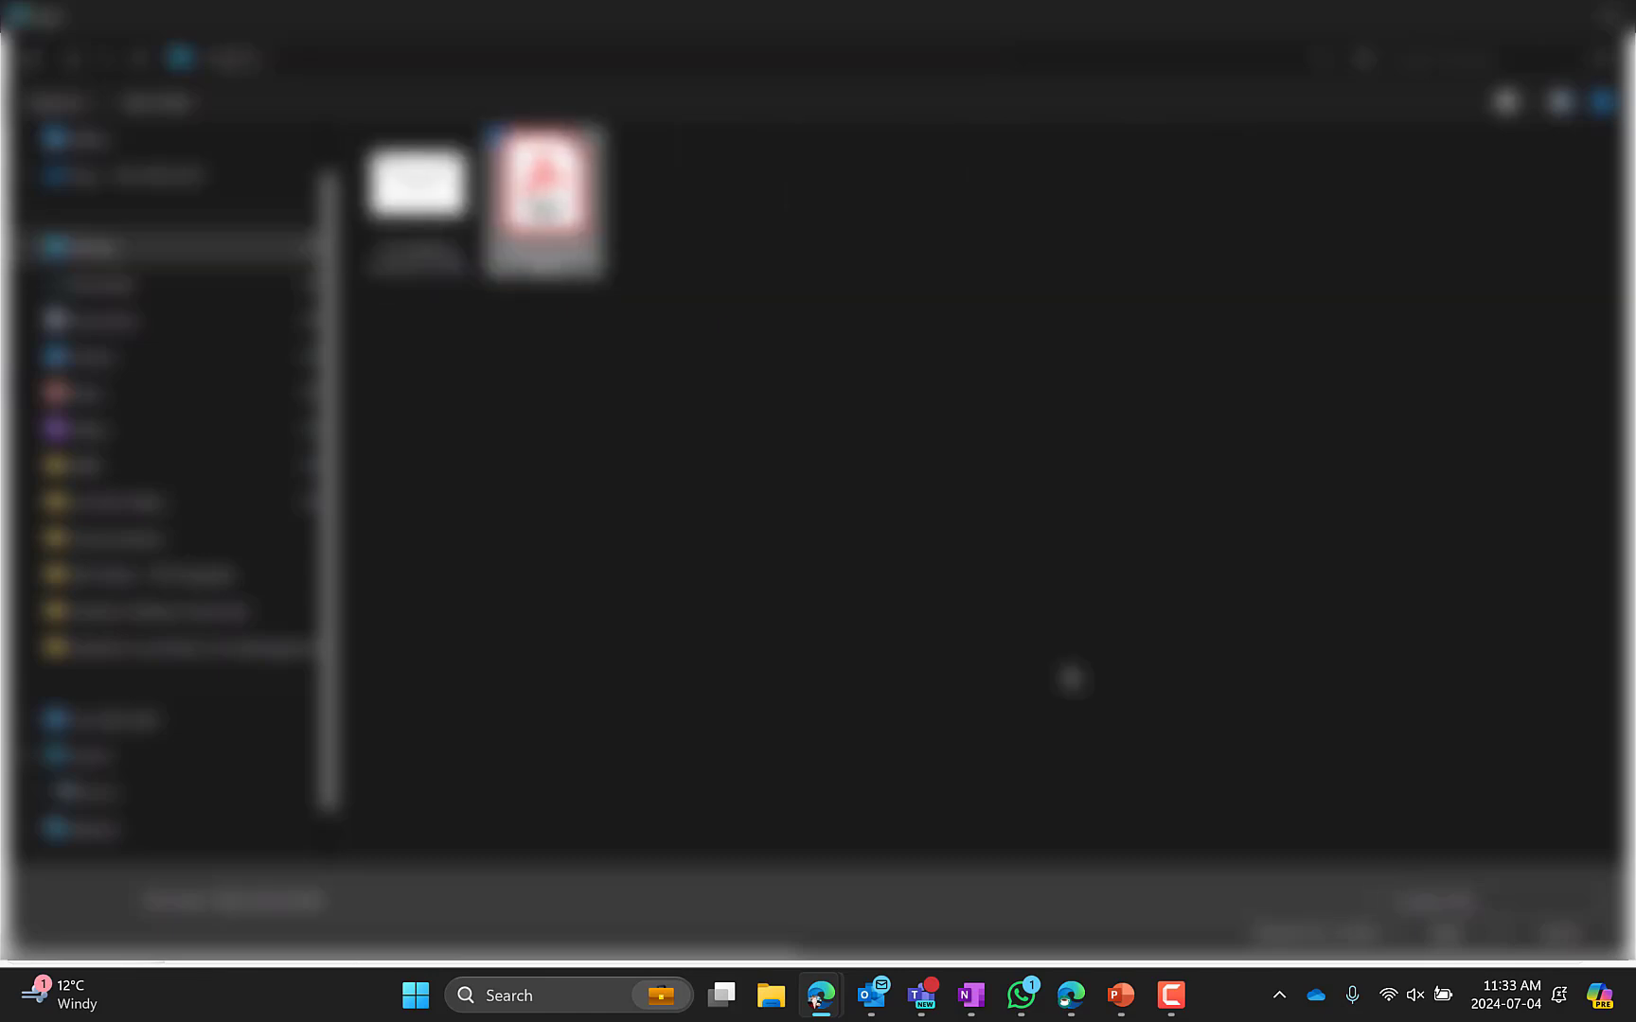
click(1451, 933)
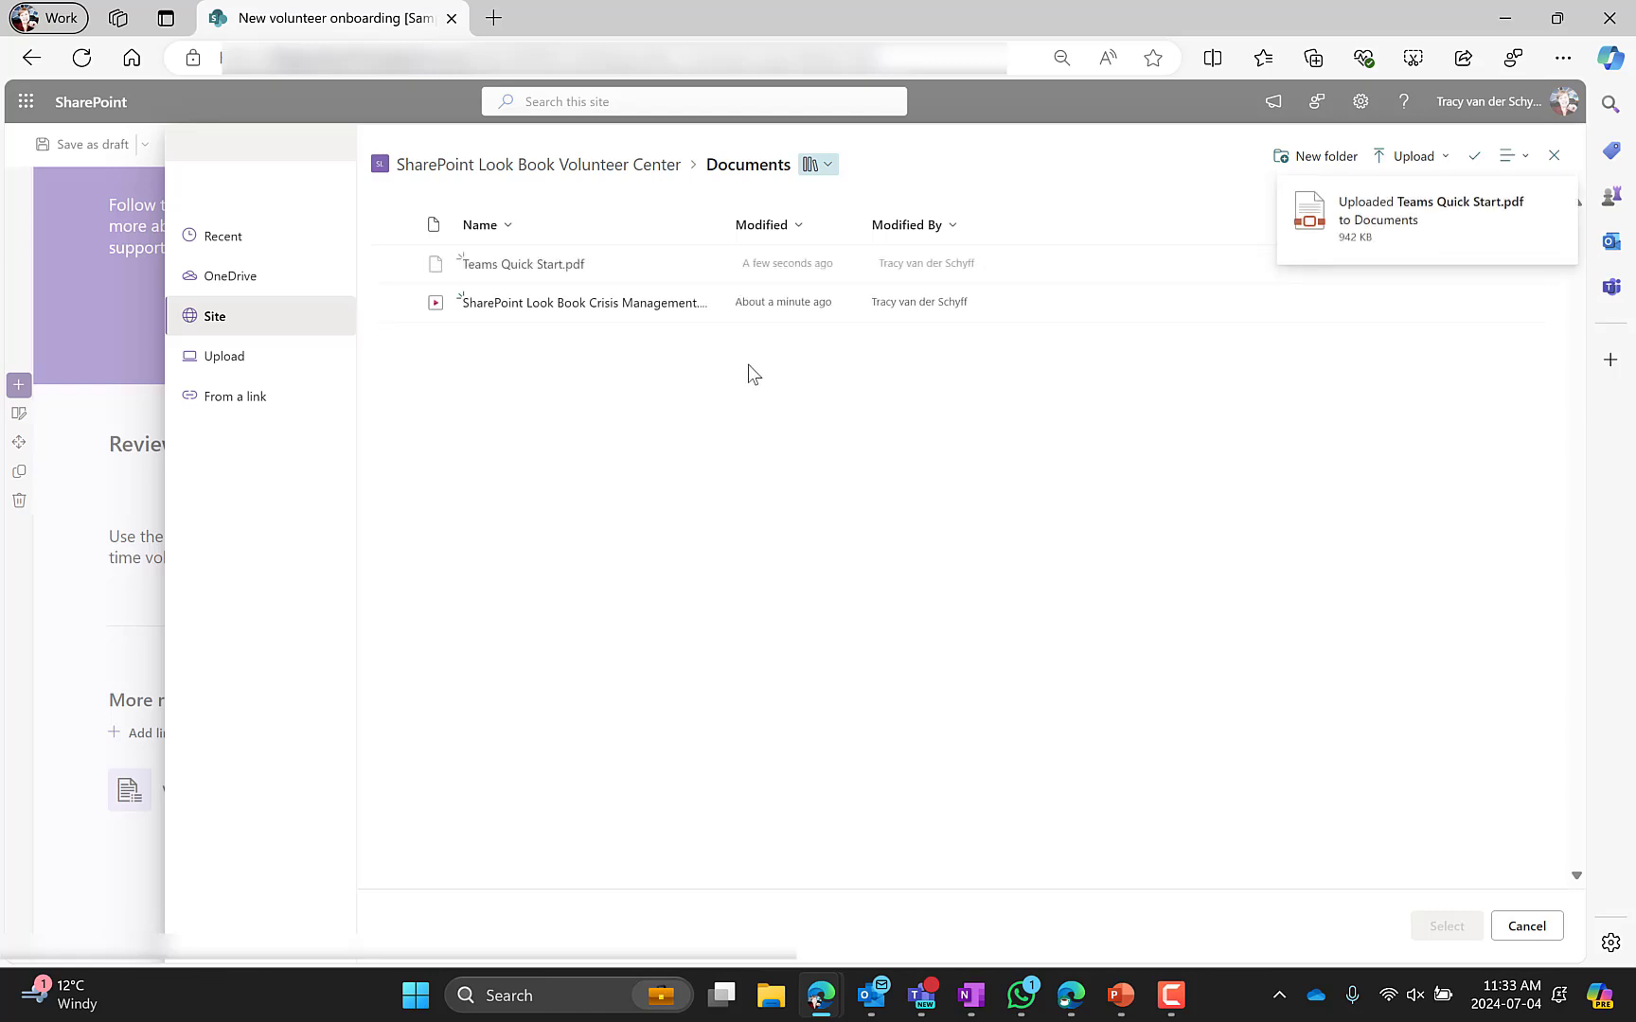
click(588, 265)
click(1444, 930)
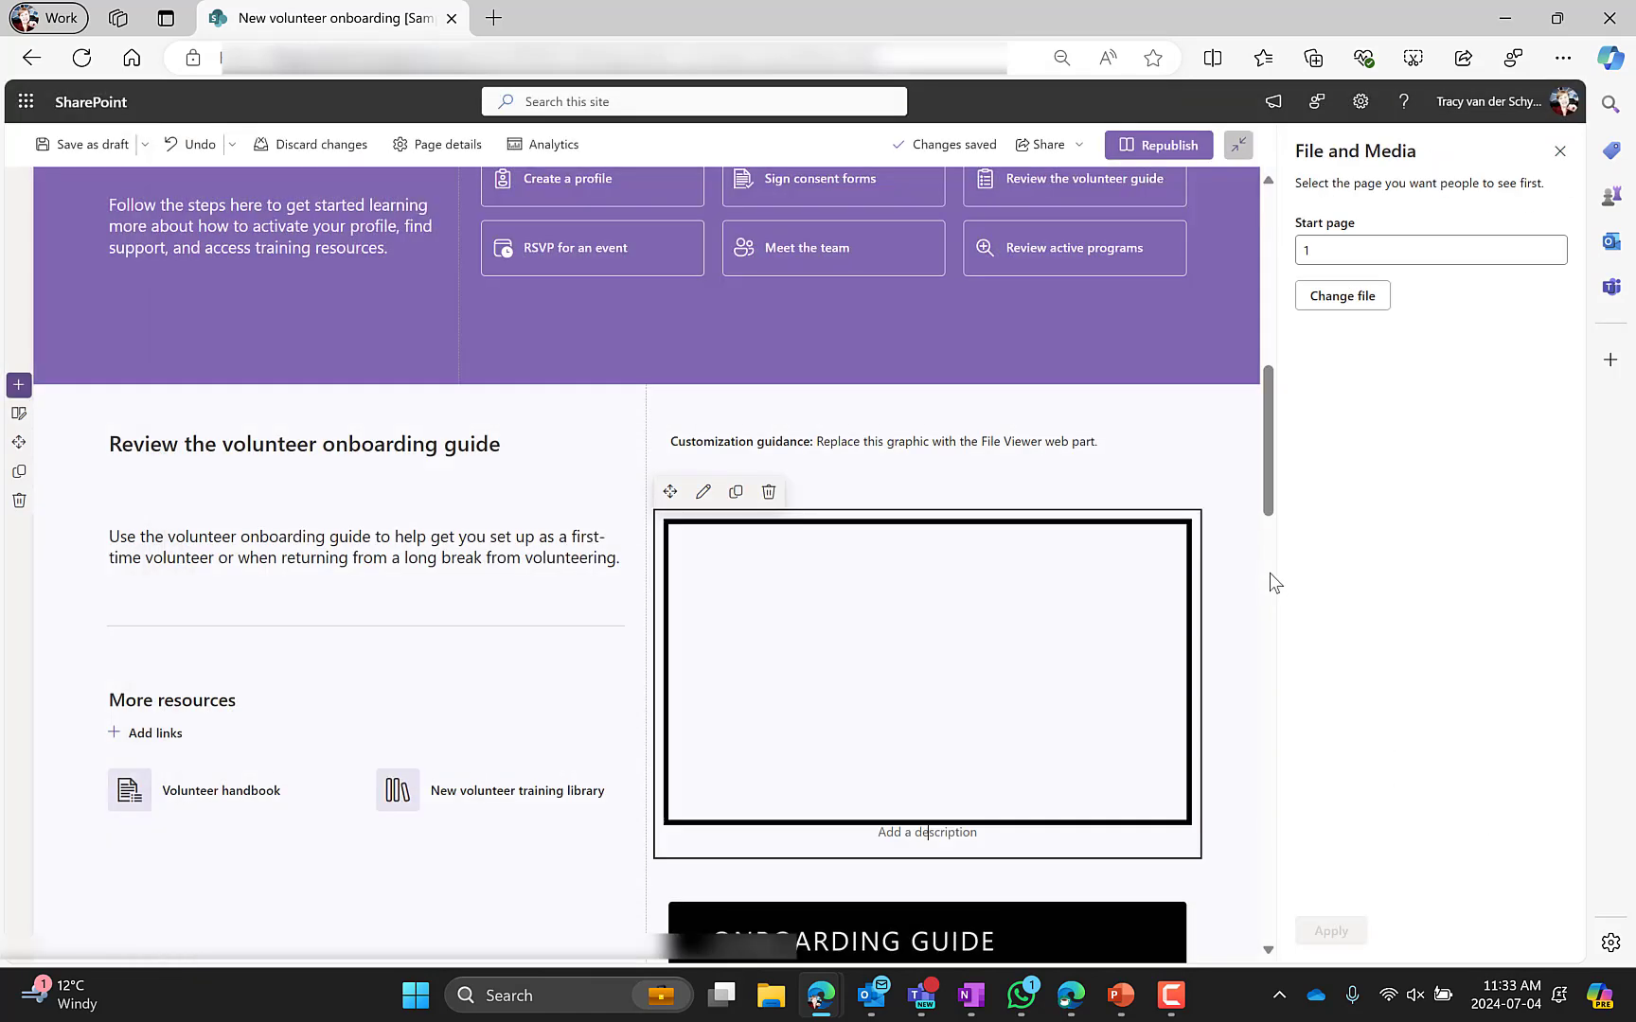
Delete the onboarding guide sample graphic below the new file viewer
scroll(906, 630, down, 1)
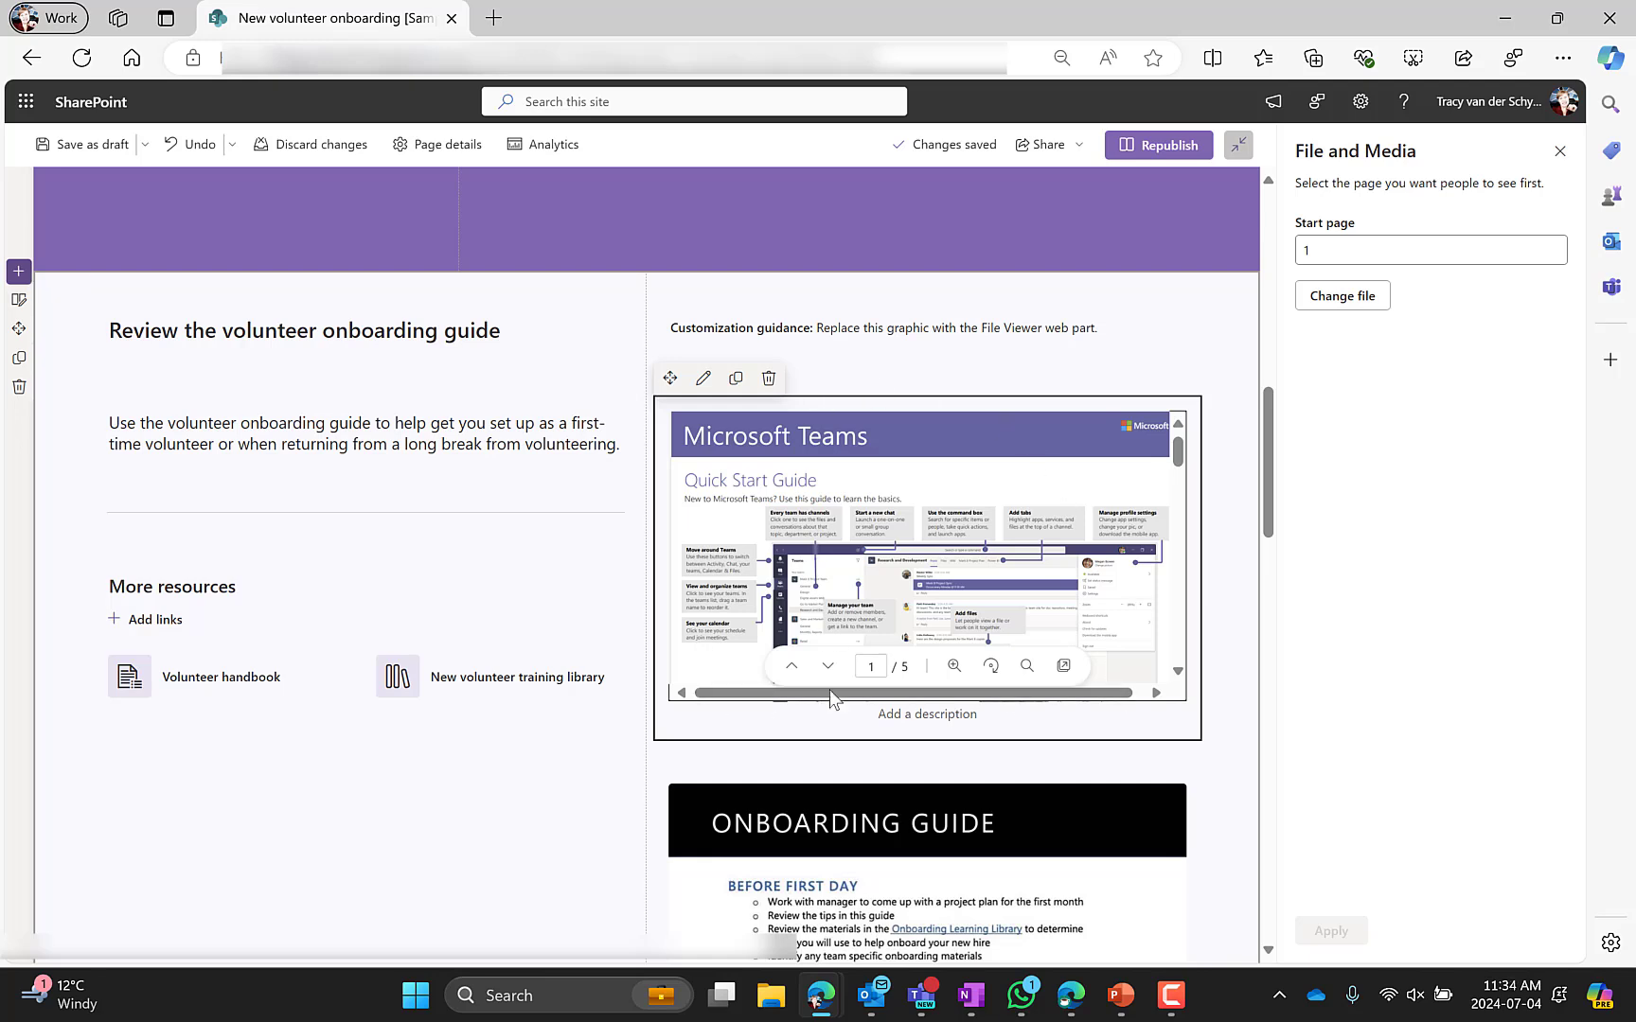
scroll(971, 525, down, 5)
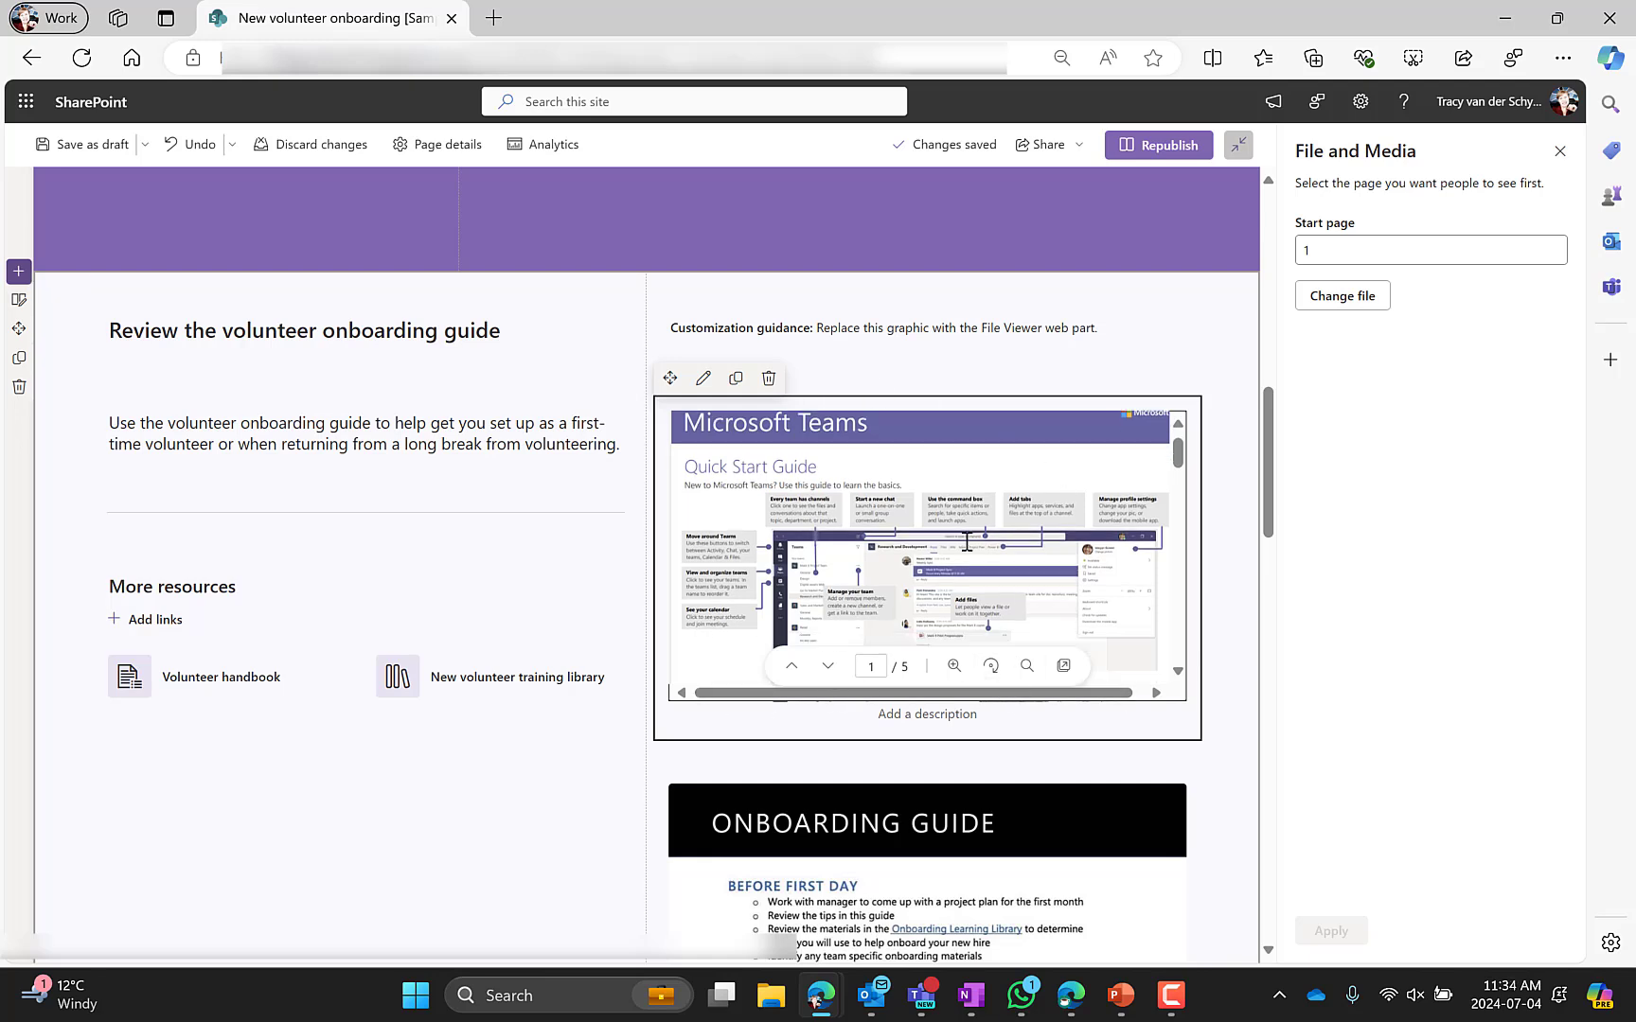
click(961, 814)
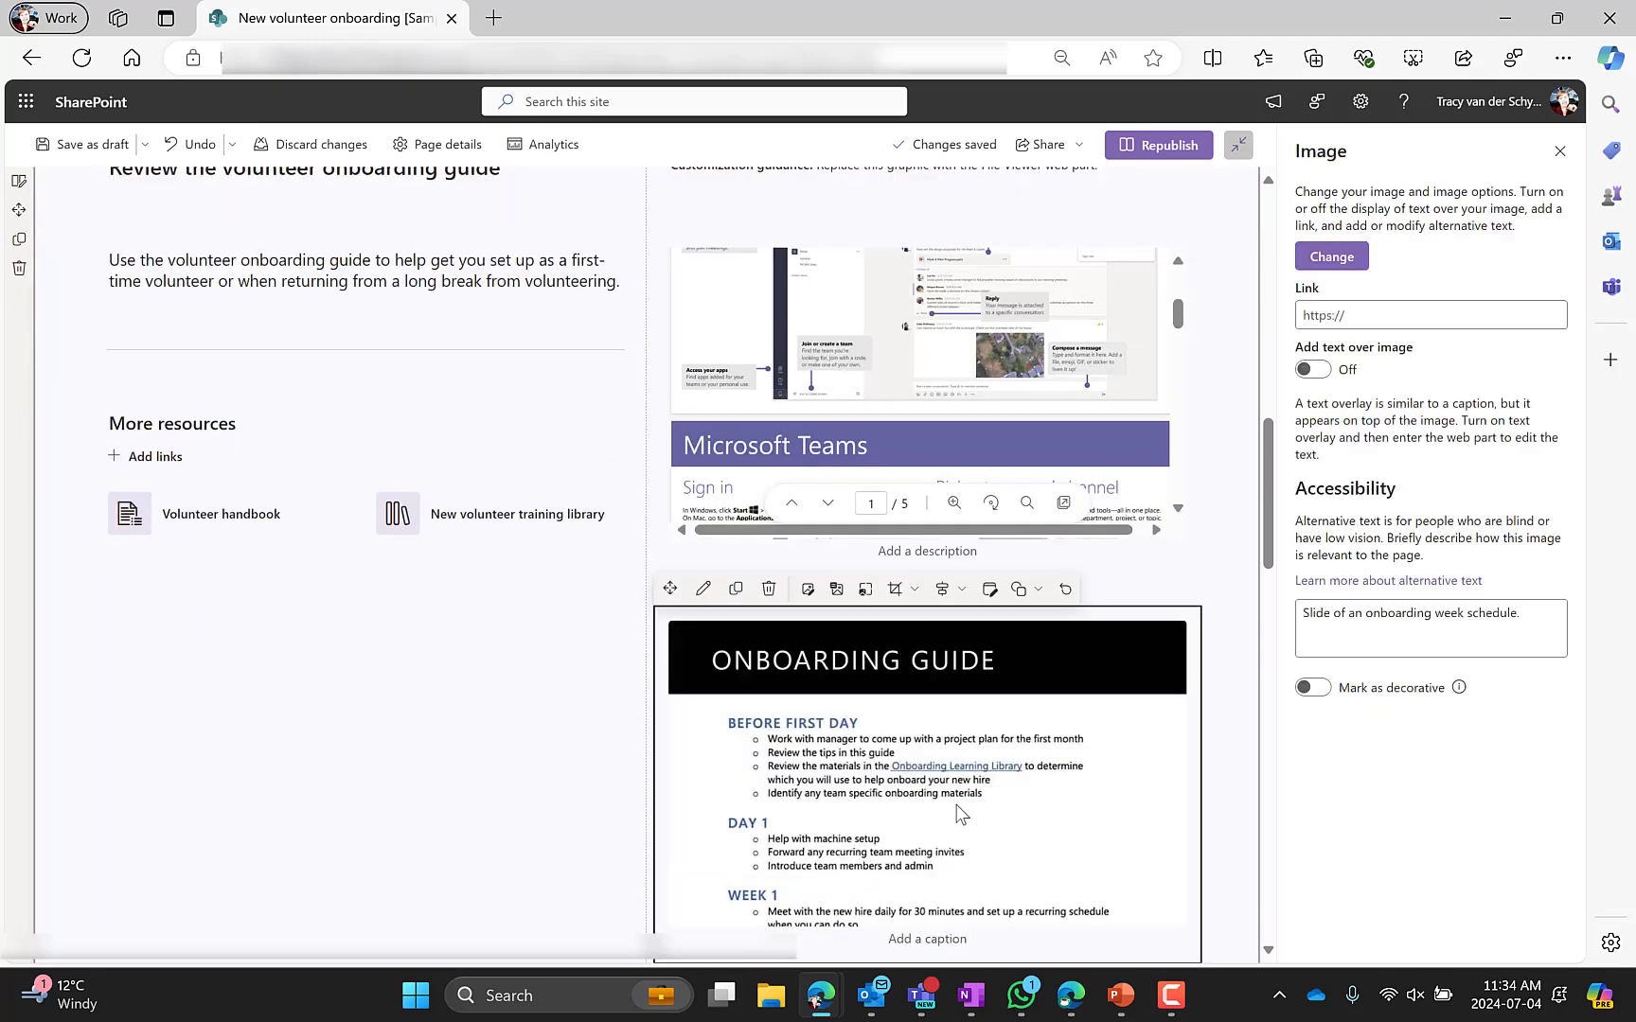
click(769, 589)
Examine the onboarding guide section's customization guidance text, description text and file viewer web part
scroll(773, 585, up, 3)
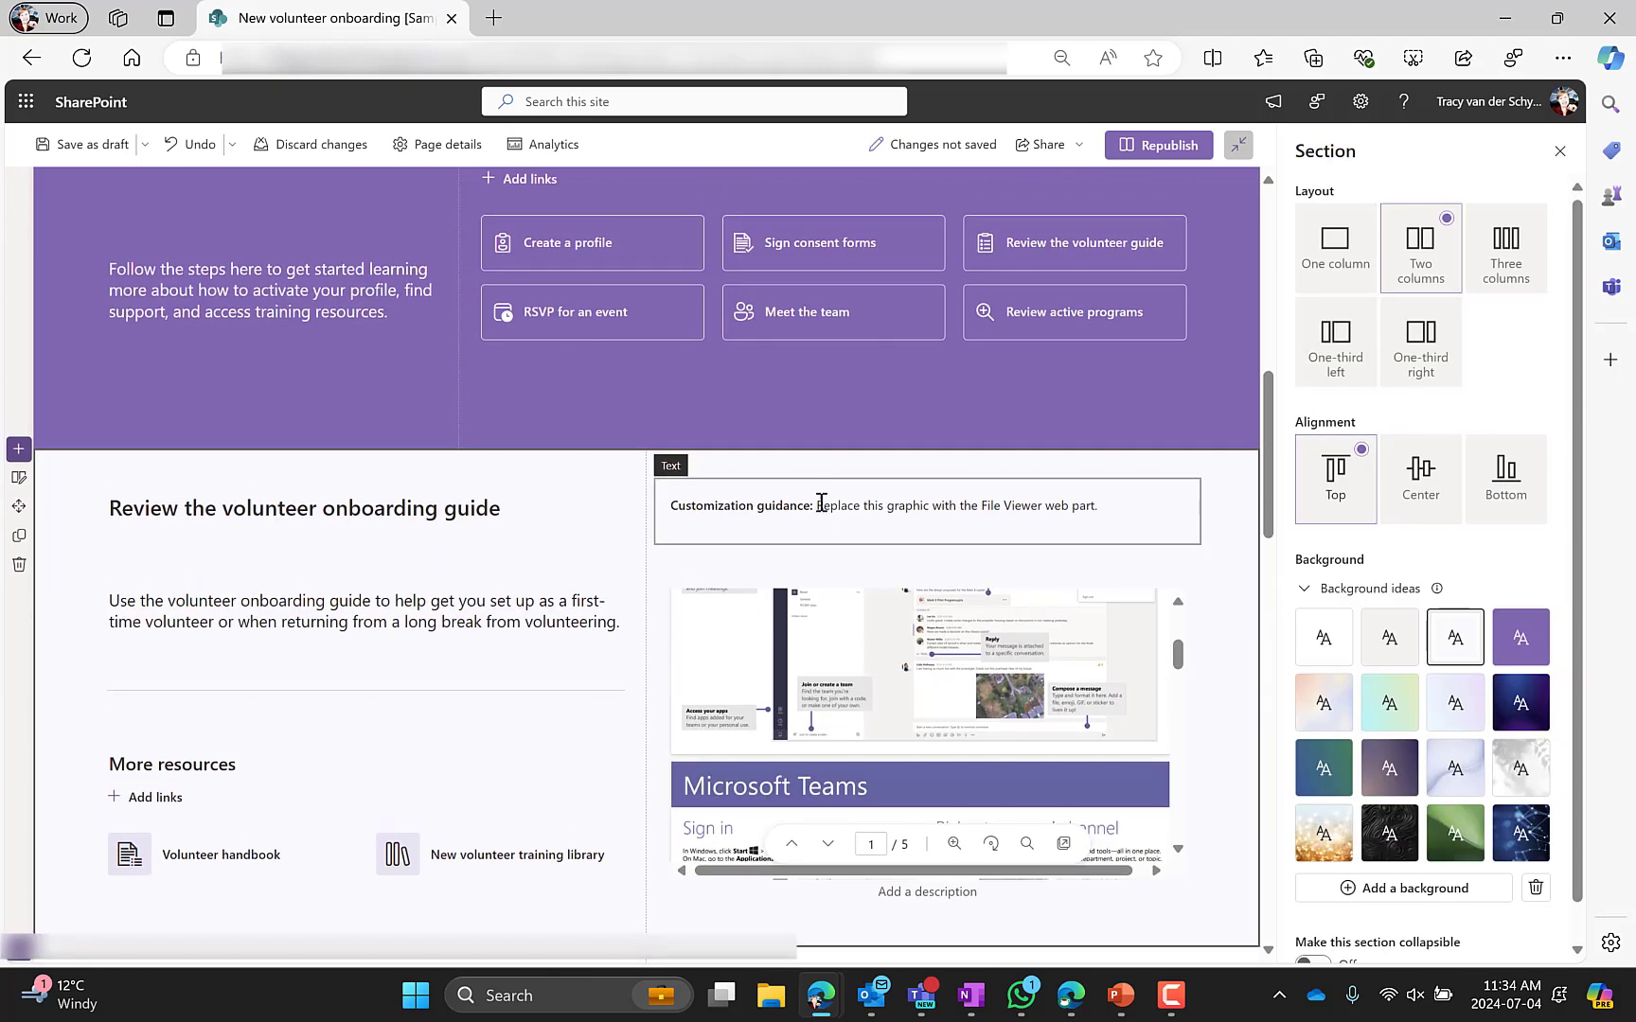
click(822, 503)
click(737, 461)
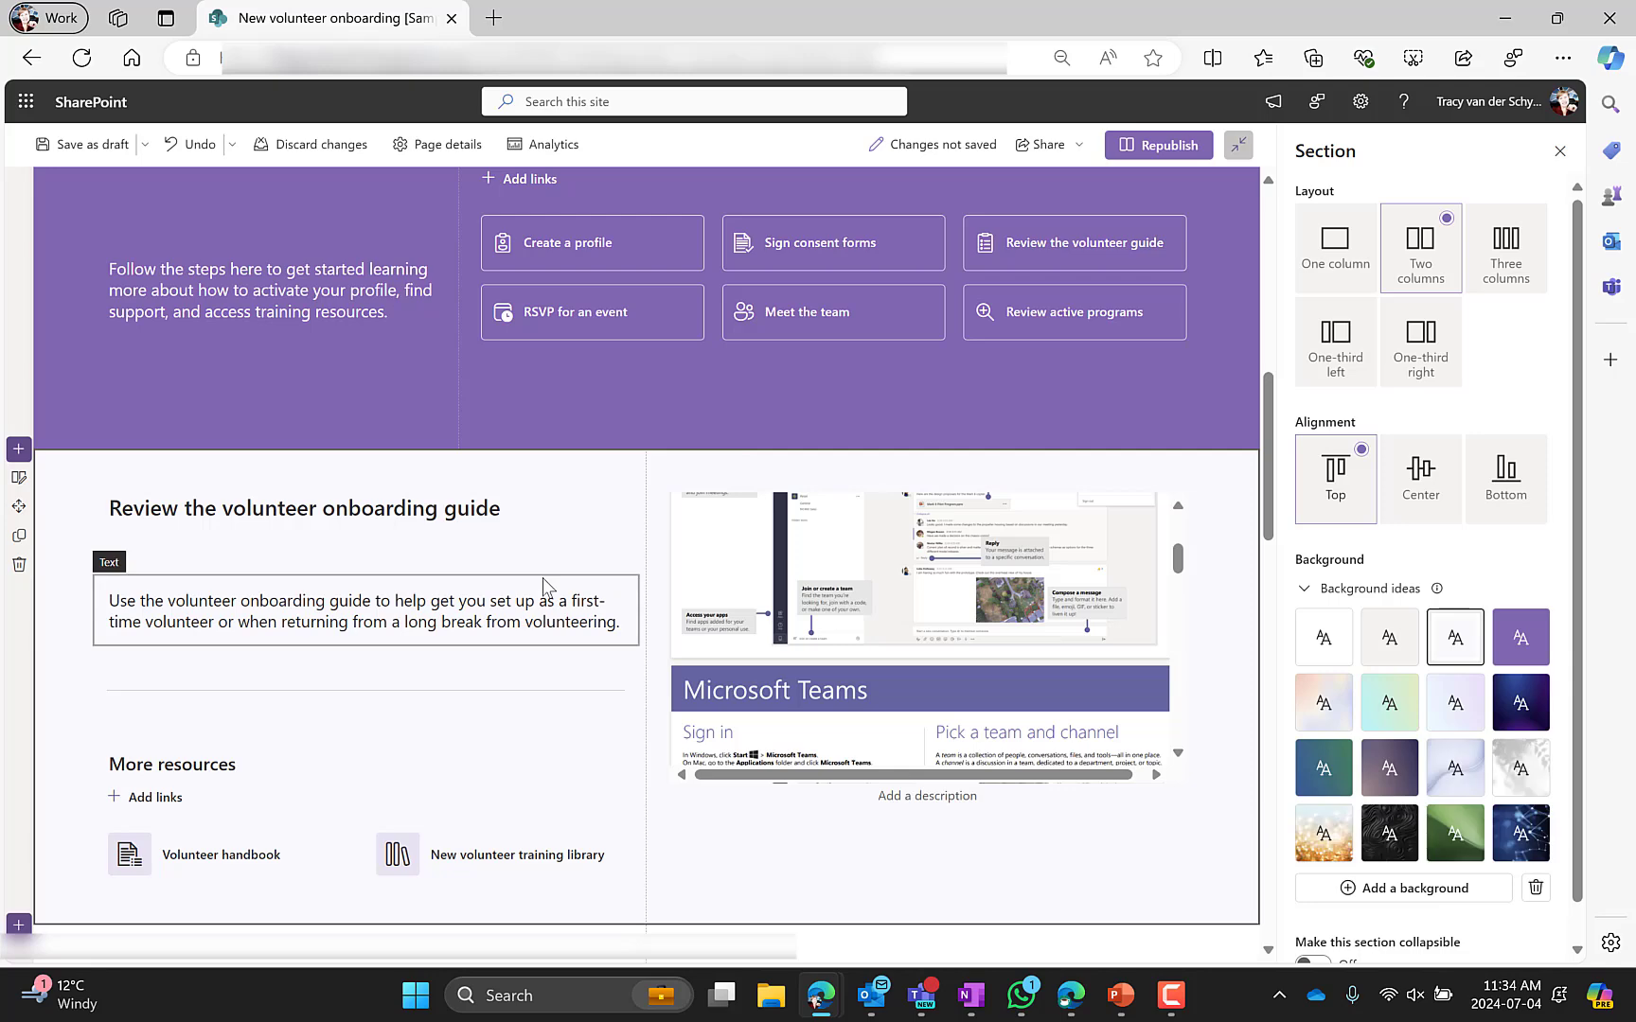
scroll(541, 588, down, 2)
click(914, 447)
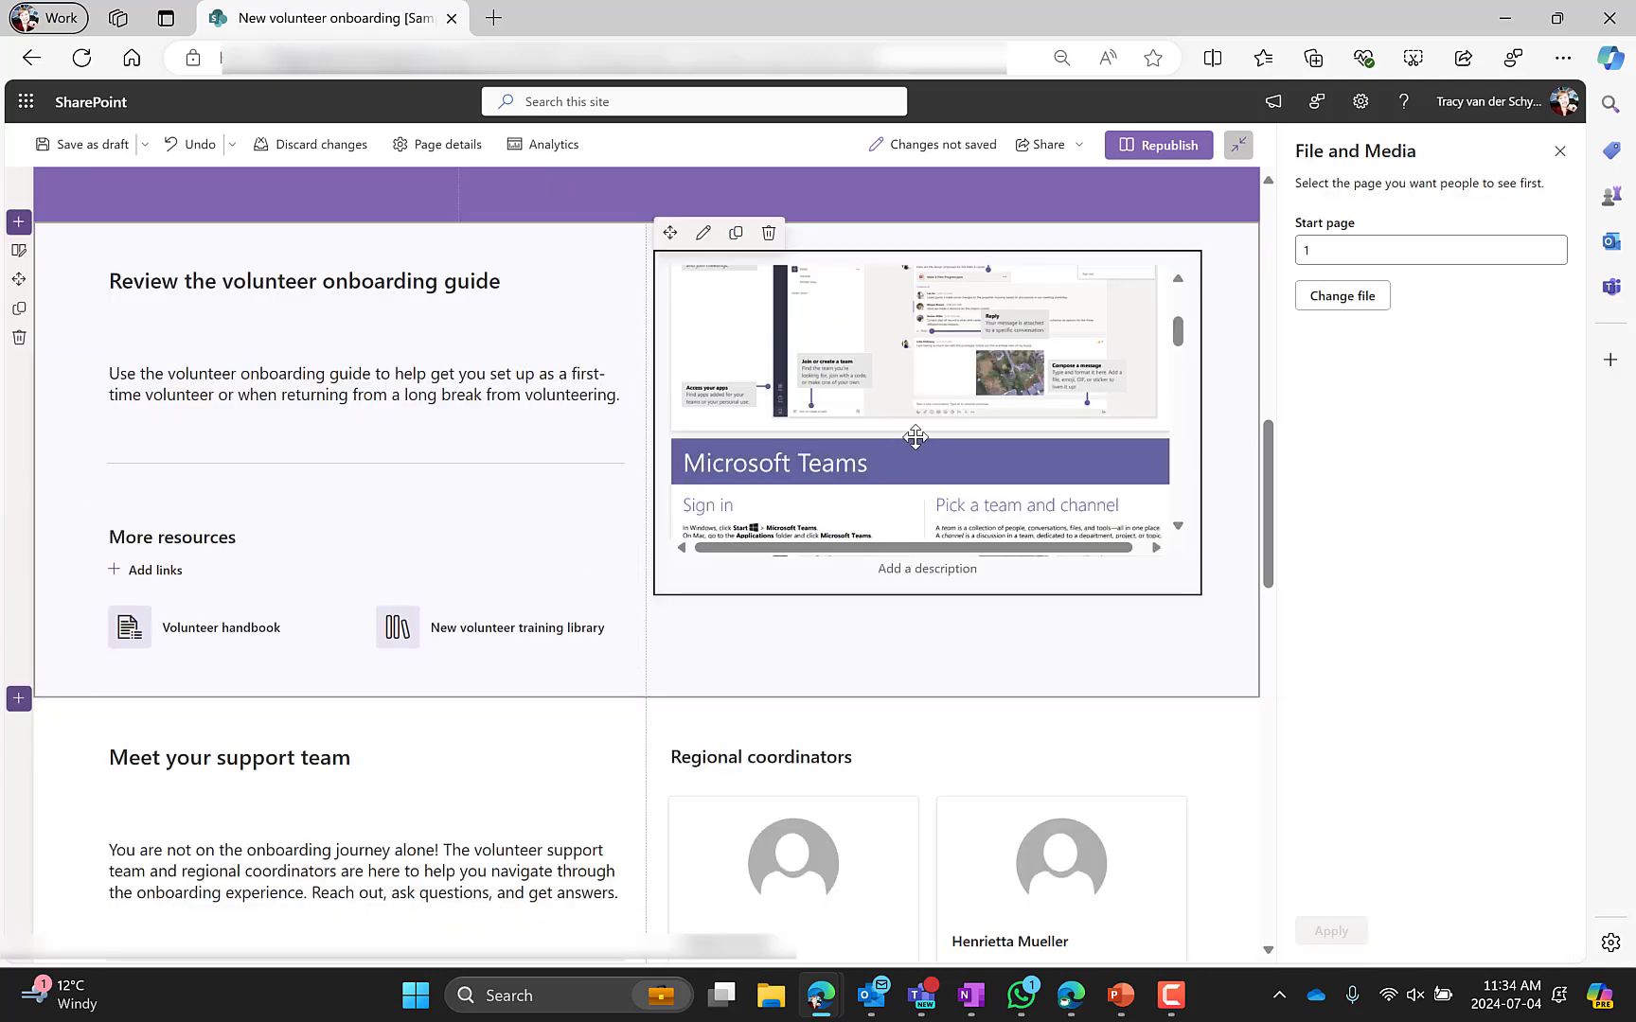
scroll(917, 438, down, 6)
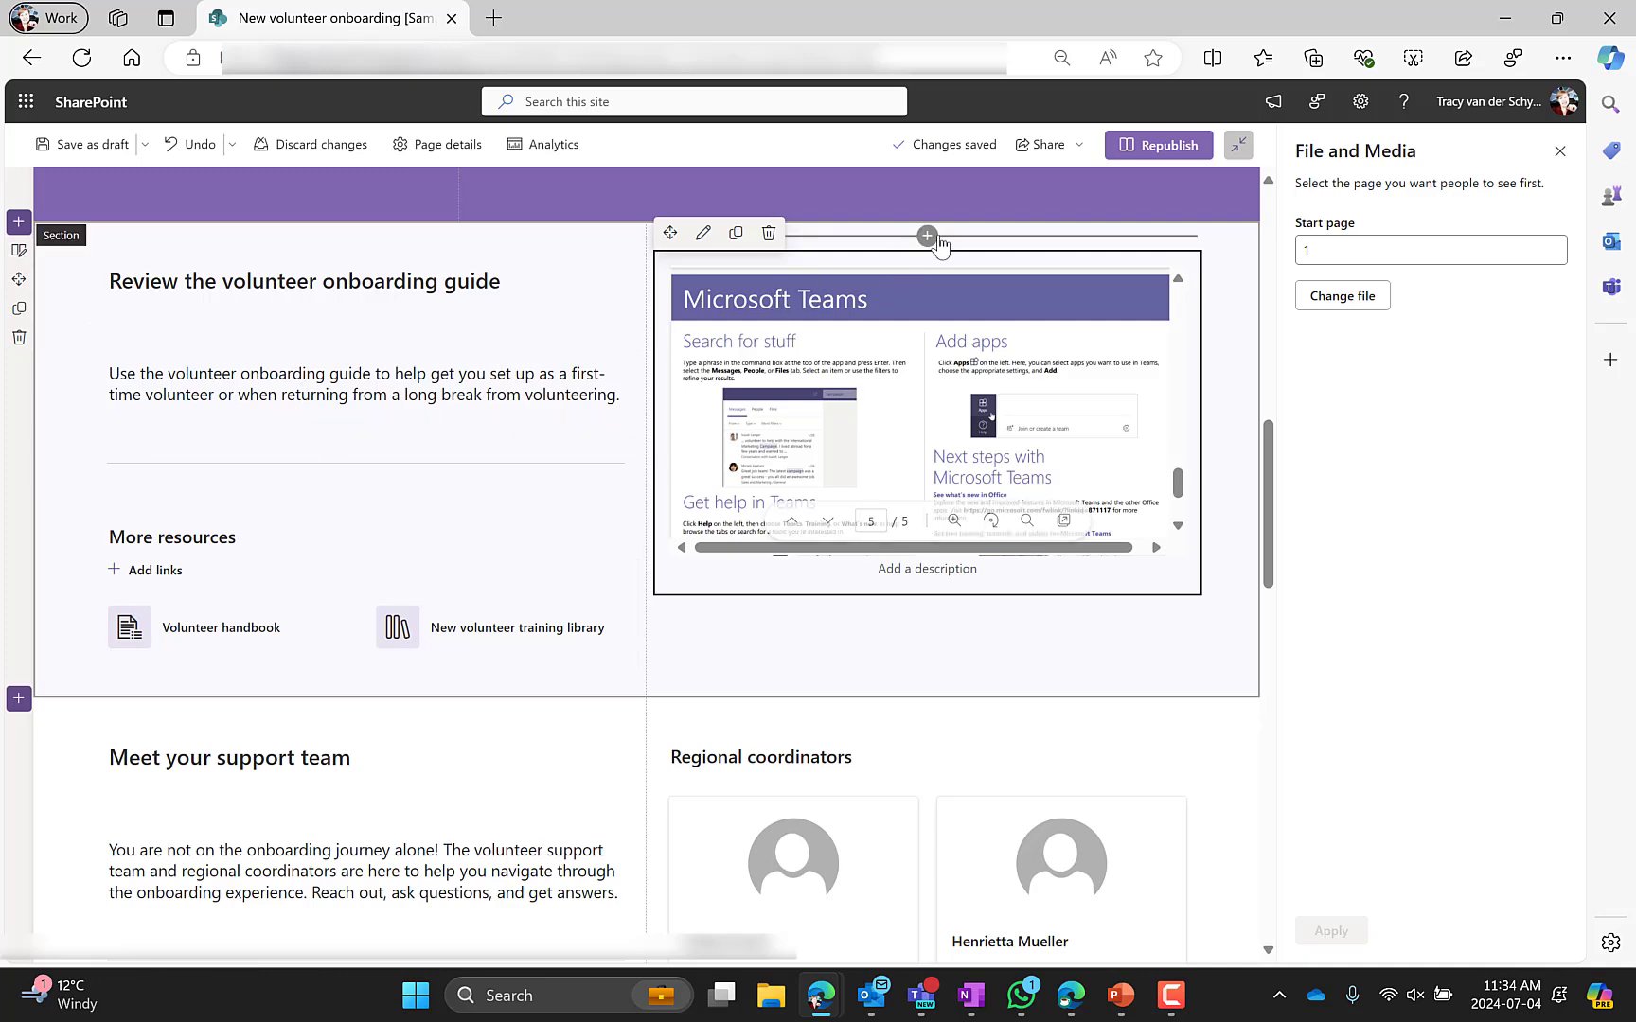
click(926, 235)
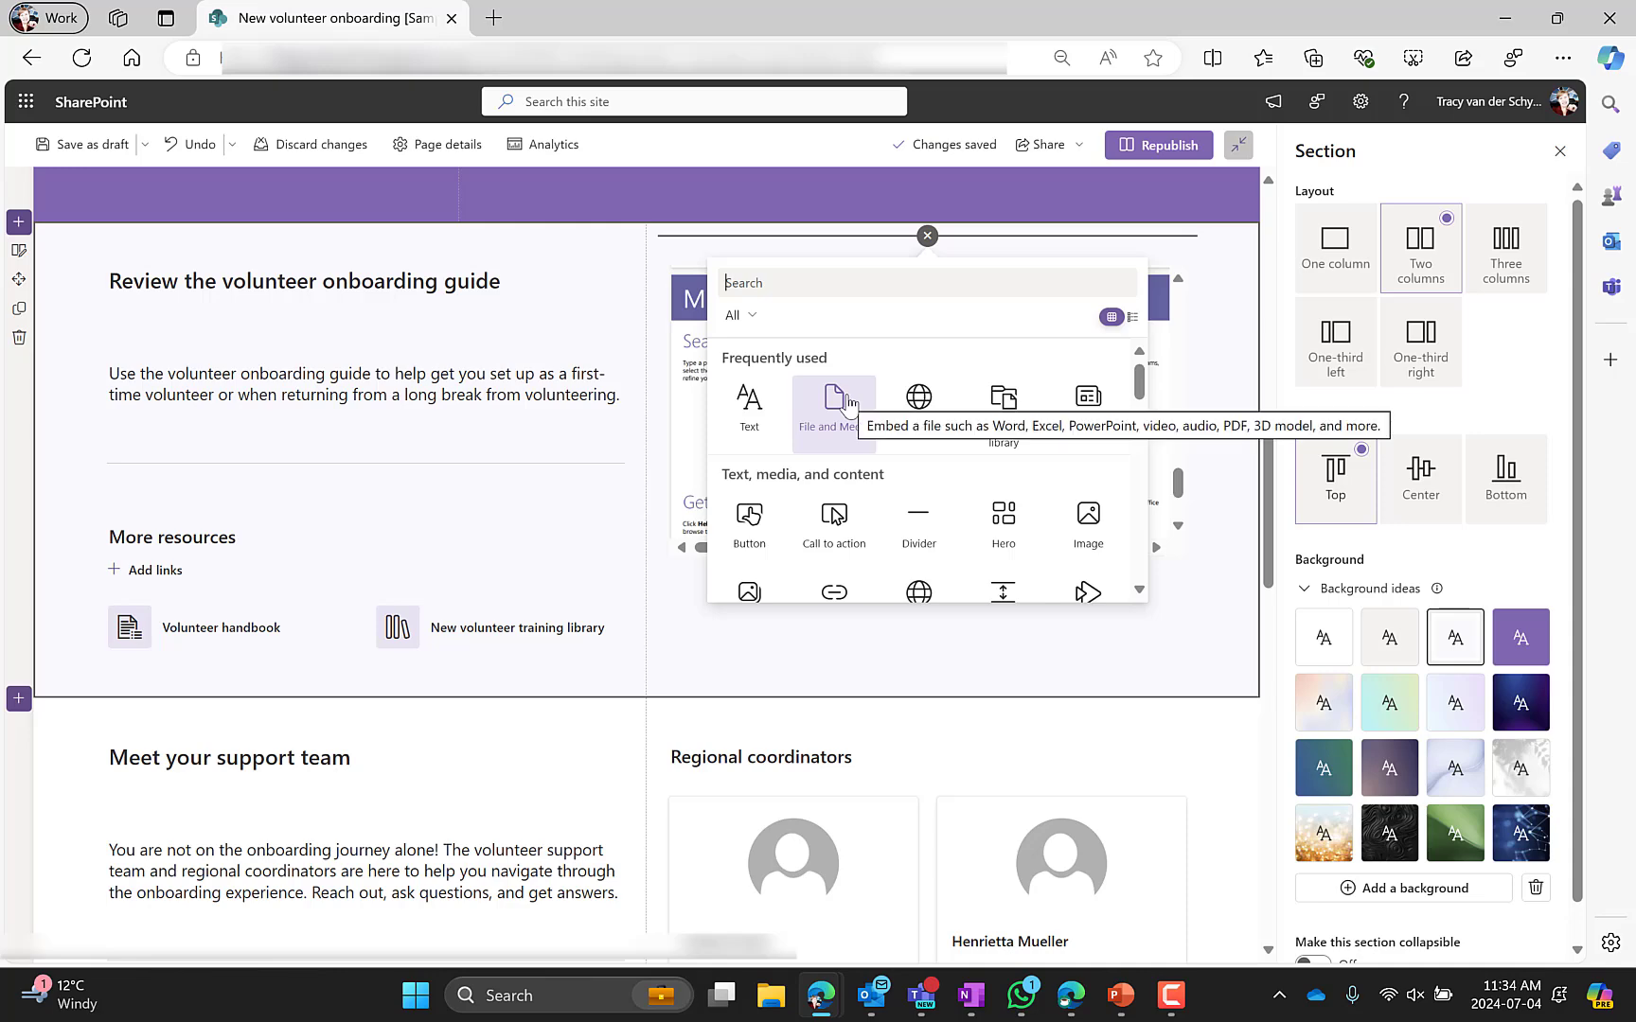
click(237, 758)
Examine the Meet your support team section's text and its two People web parts
scroll(123, 729, down, 2)
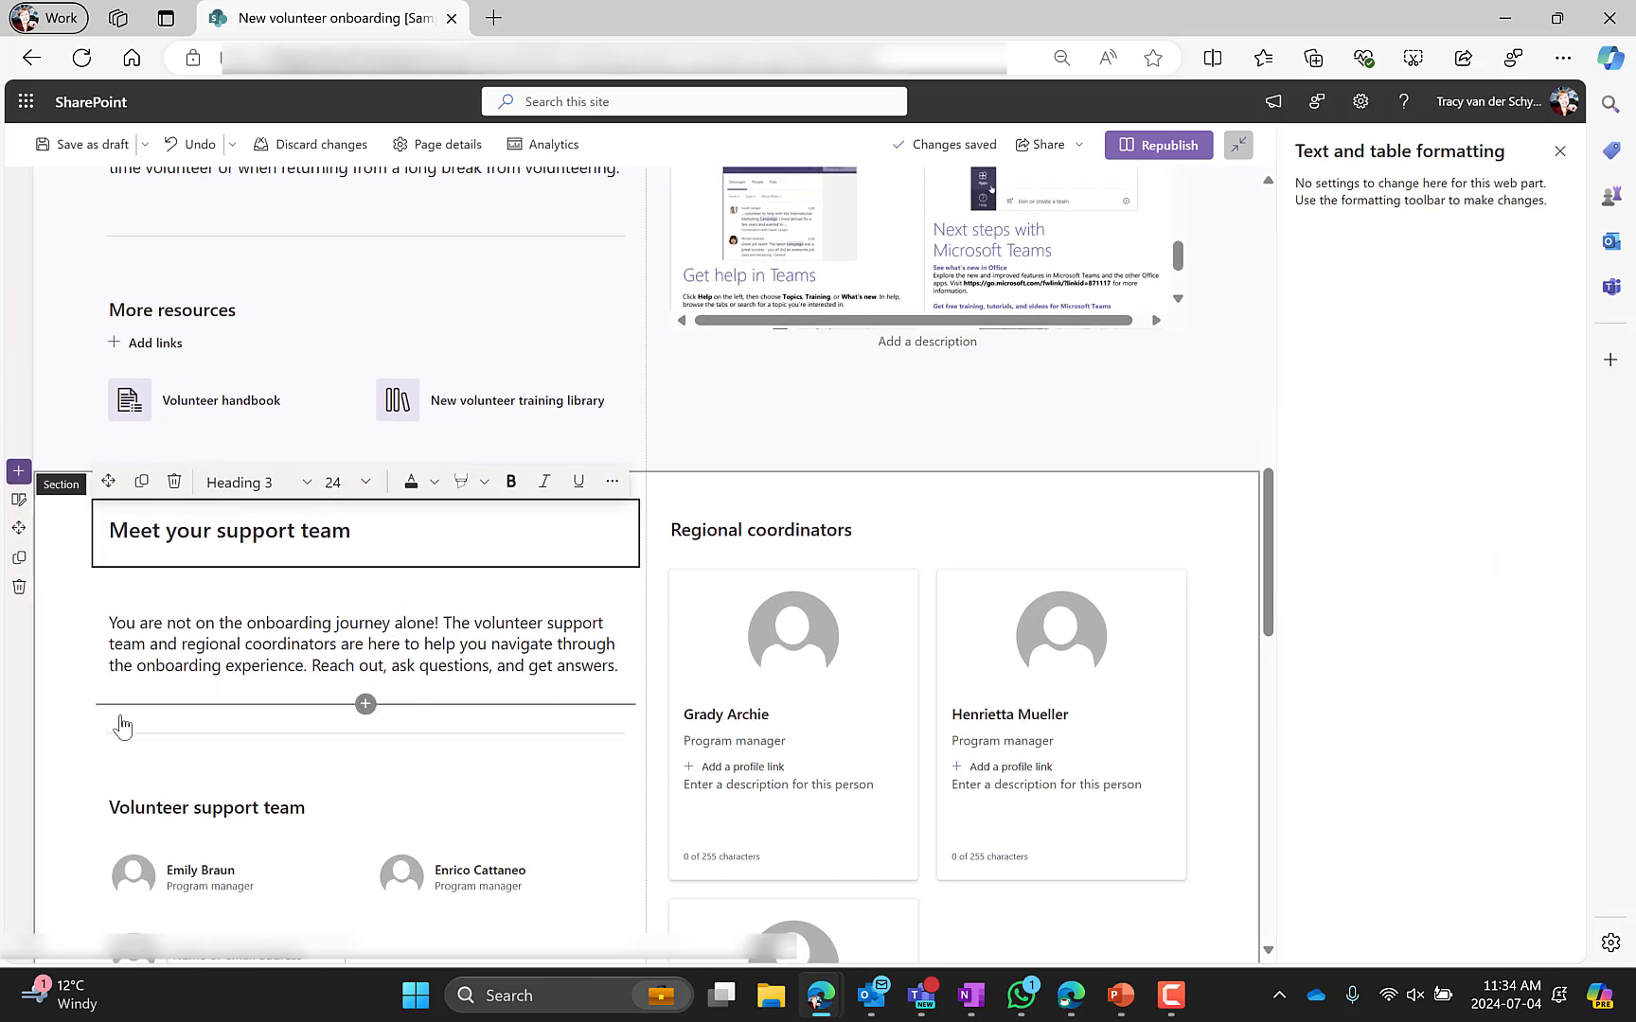
click(65, 729)
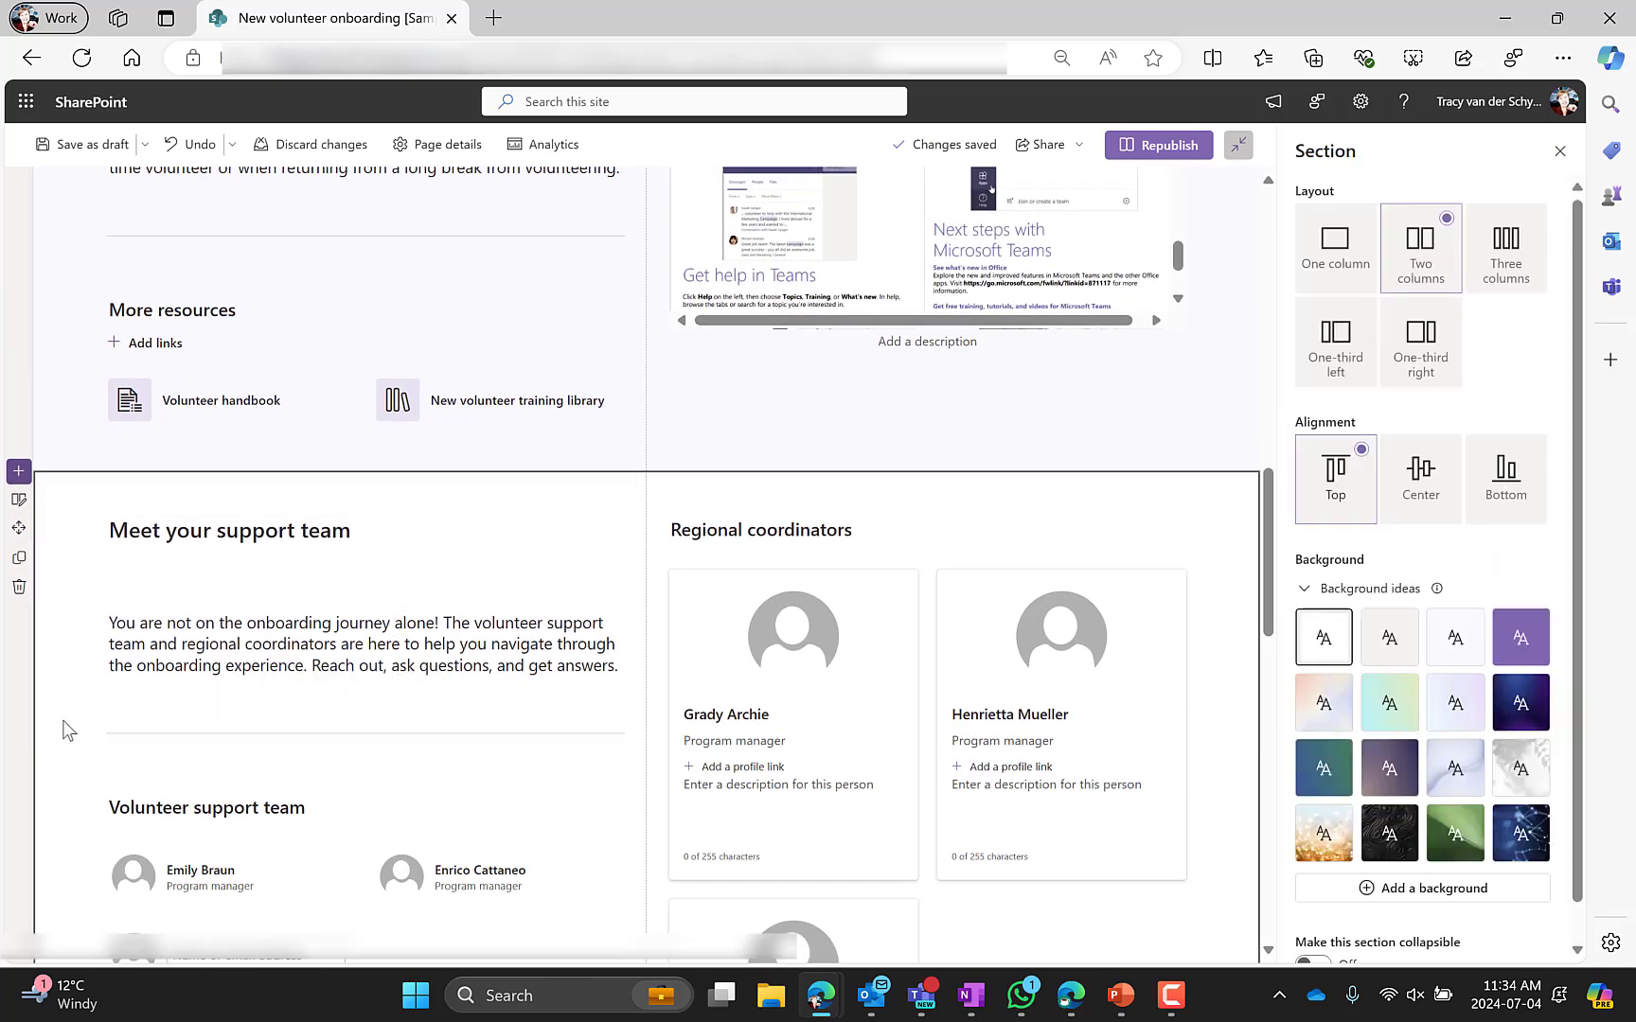
click(234, 533)
click(234, 628)
scroll(237, 632, down, 4)
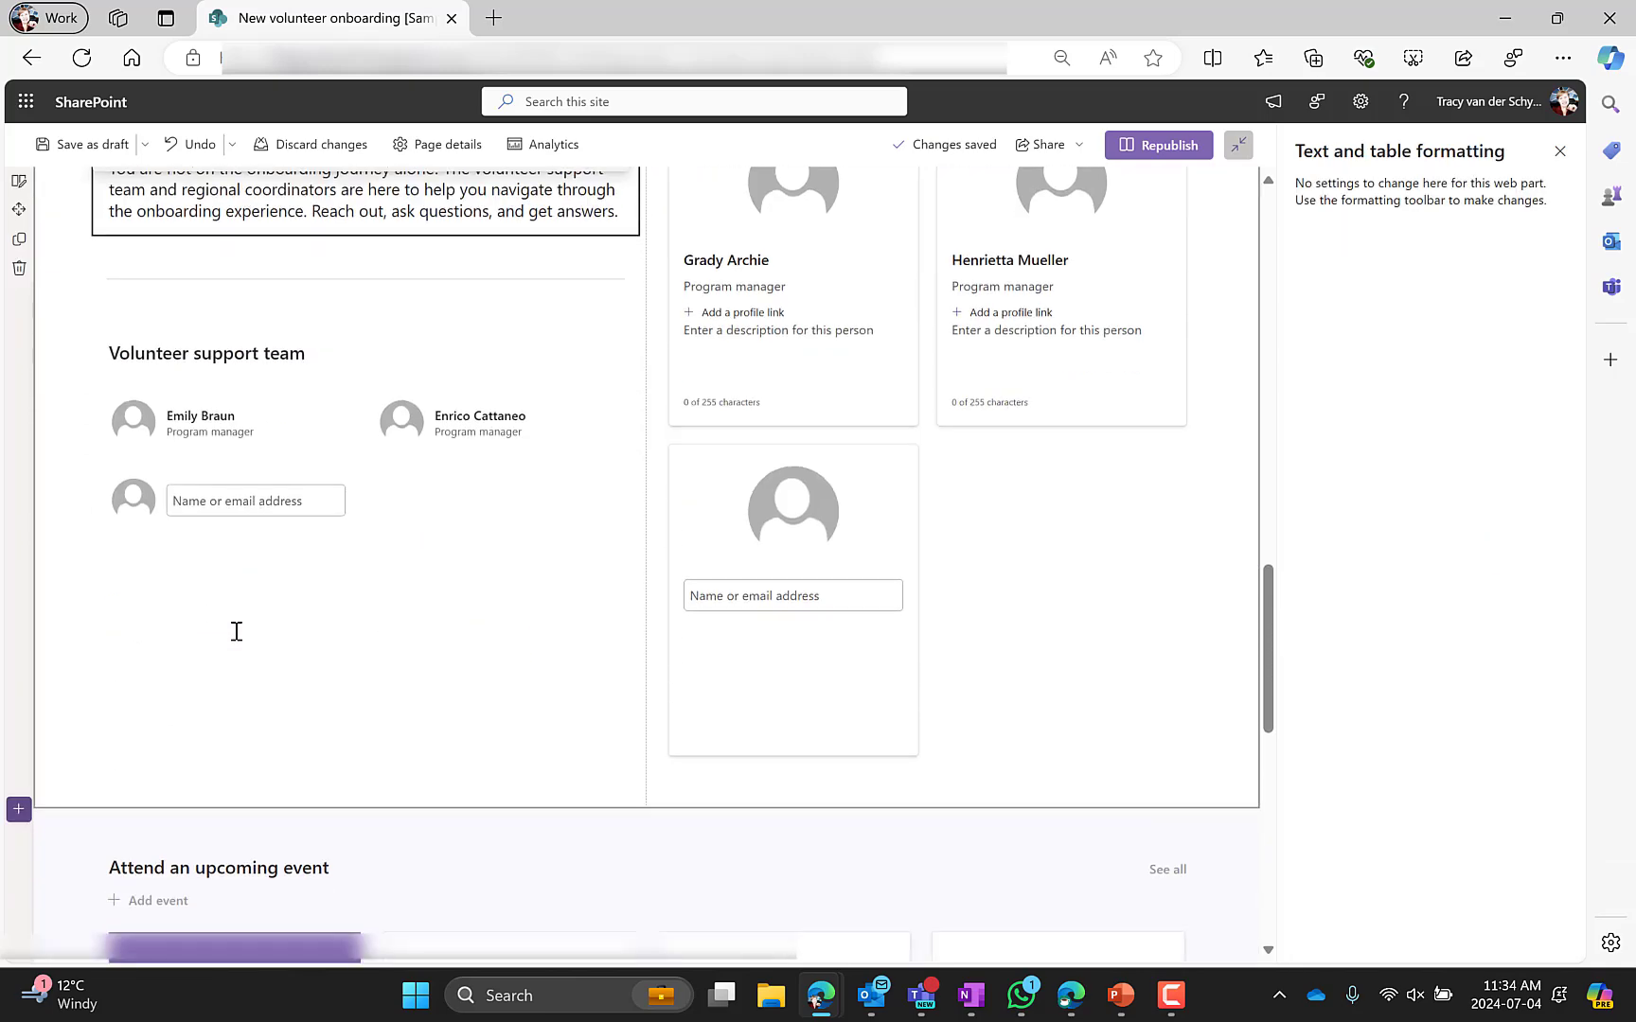
click(242, 377)
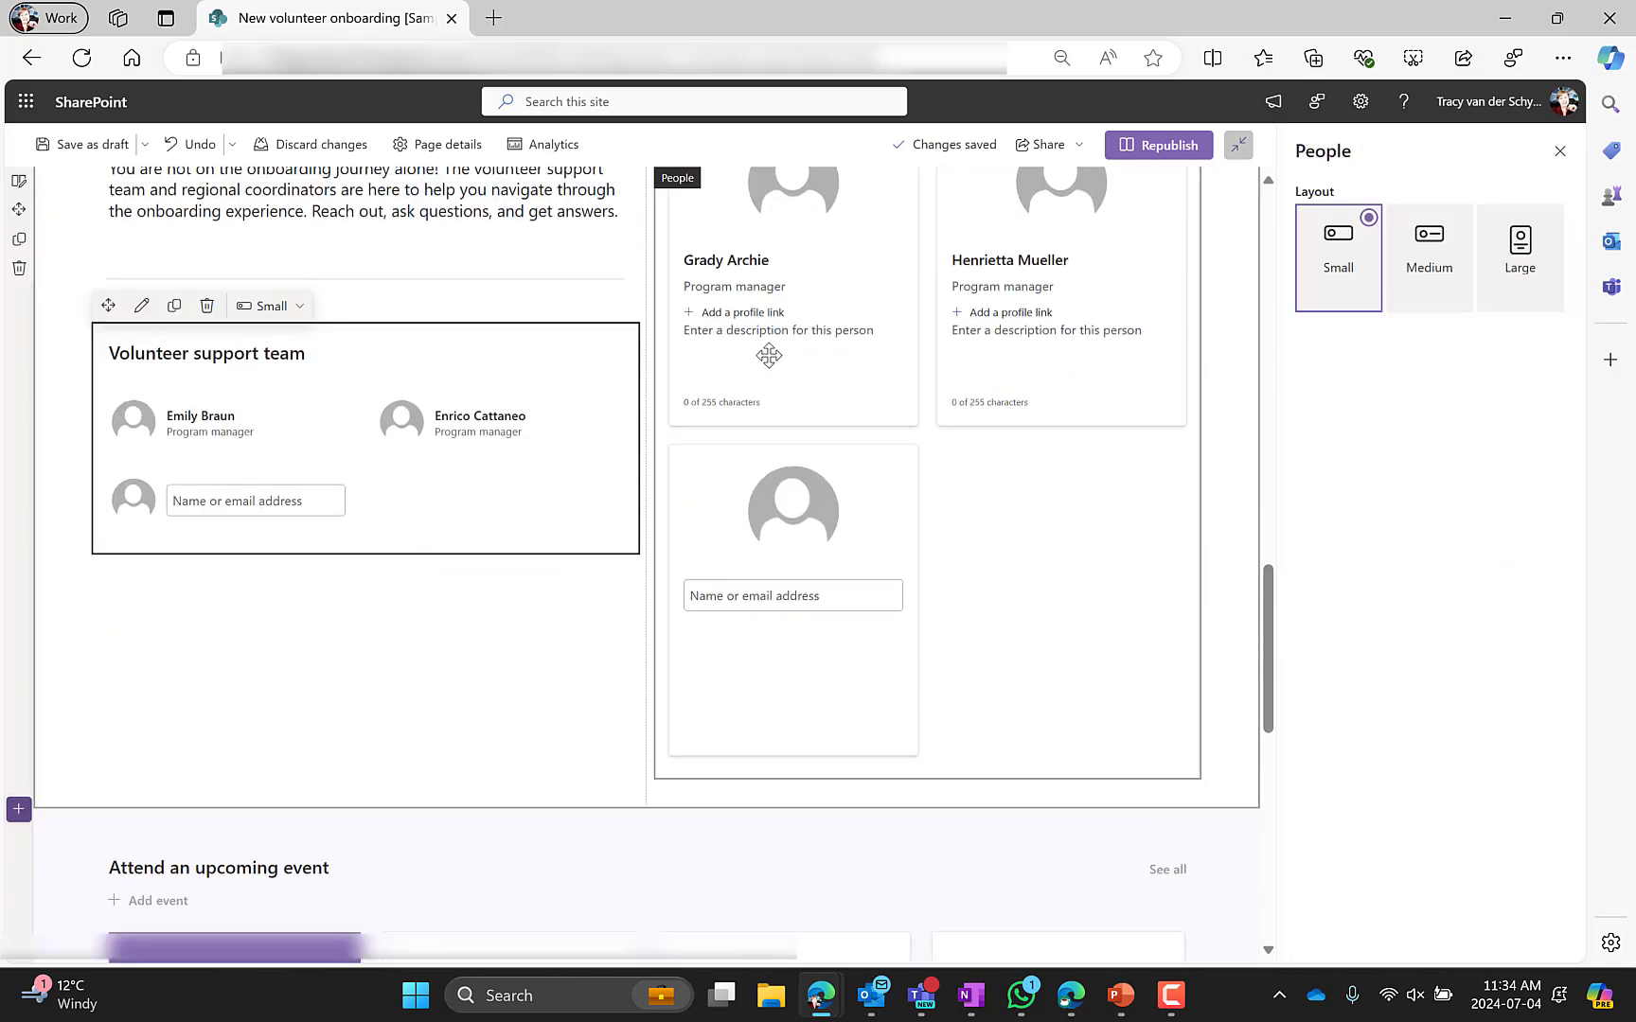
click(833, 284)
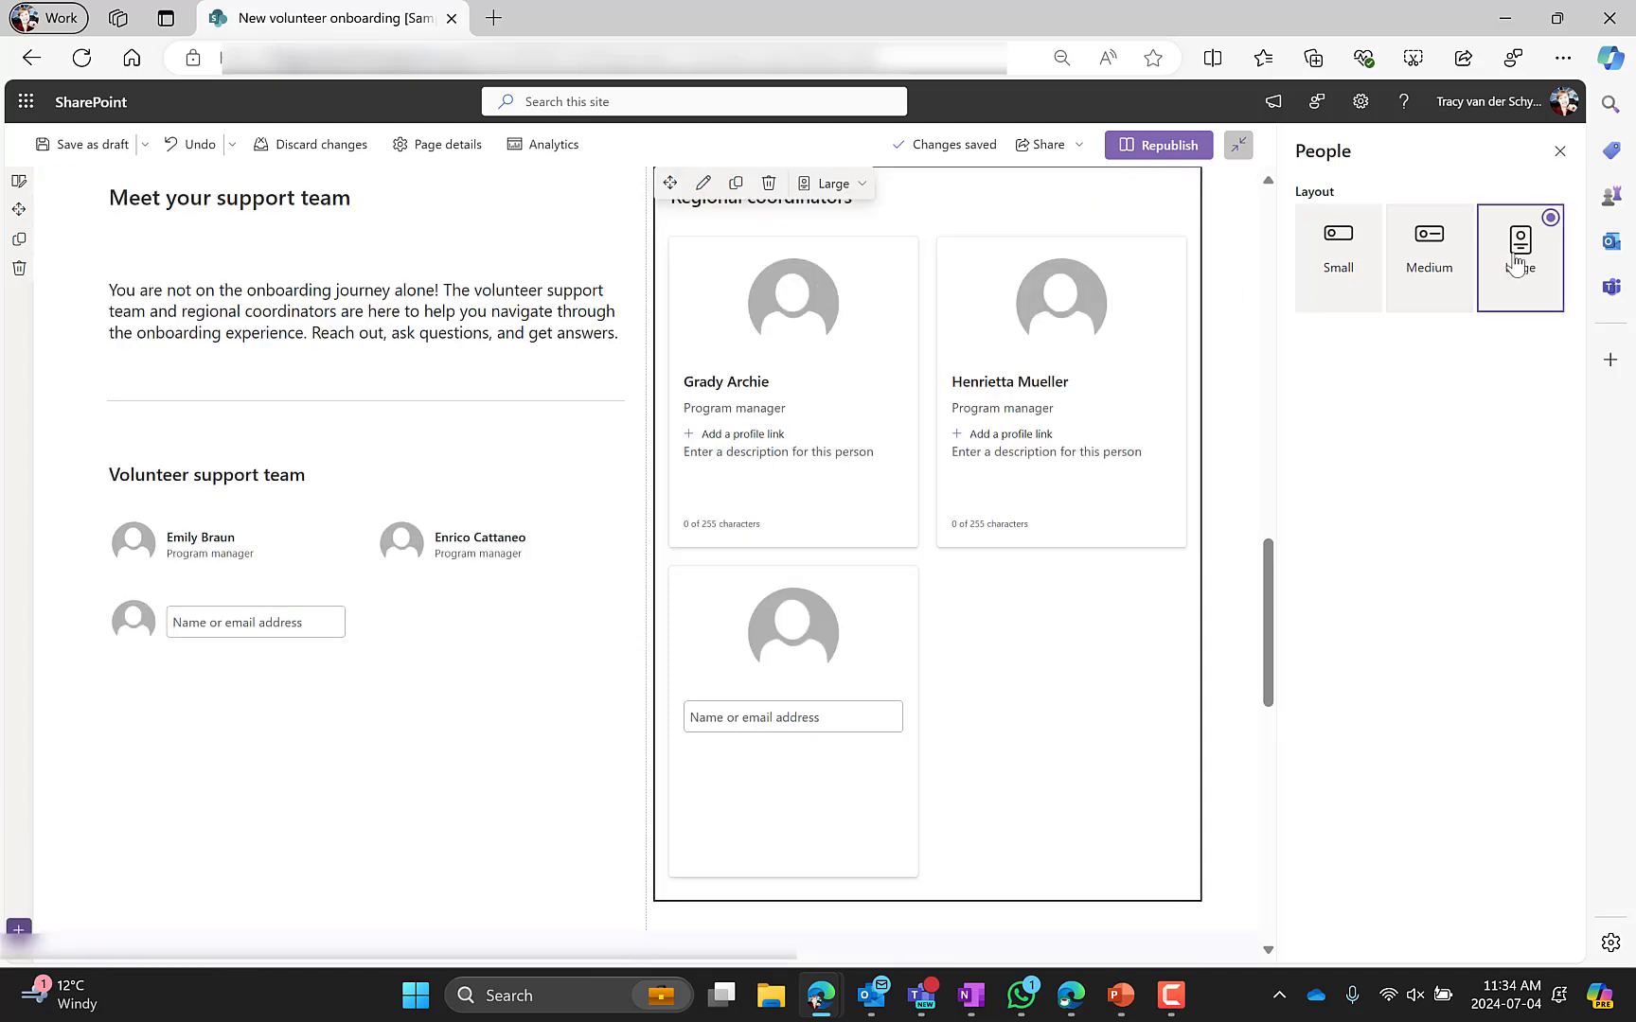
click(199, 627)
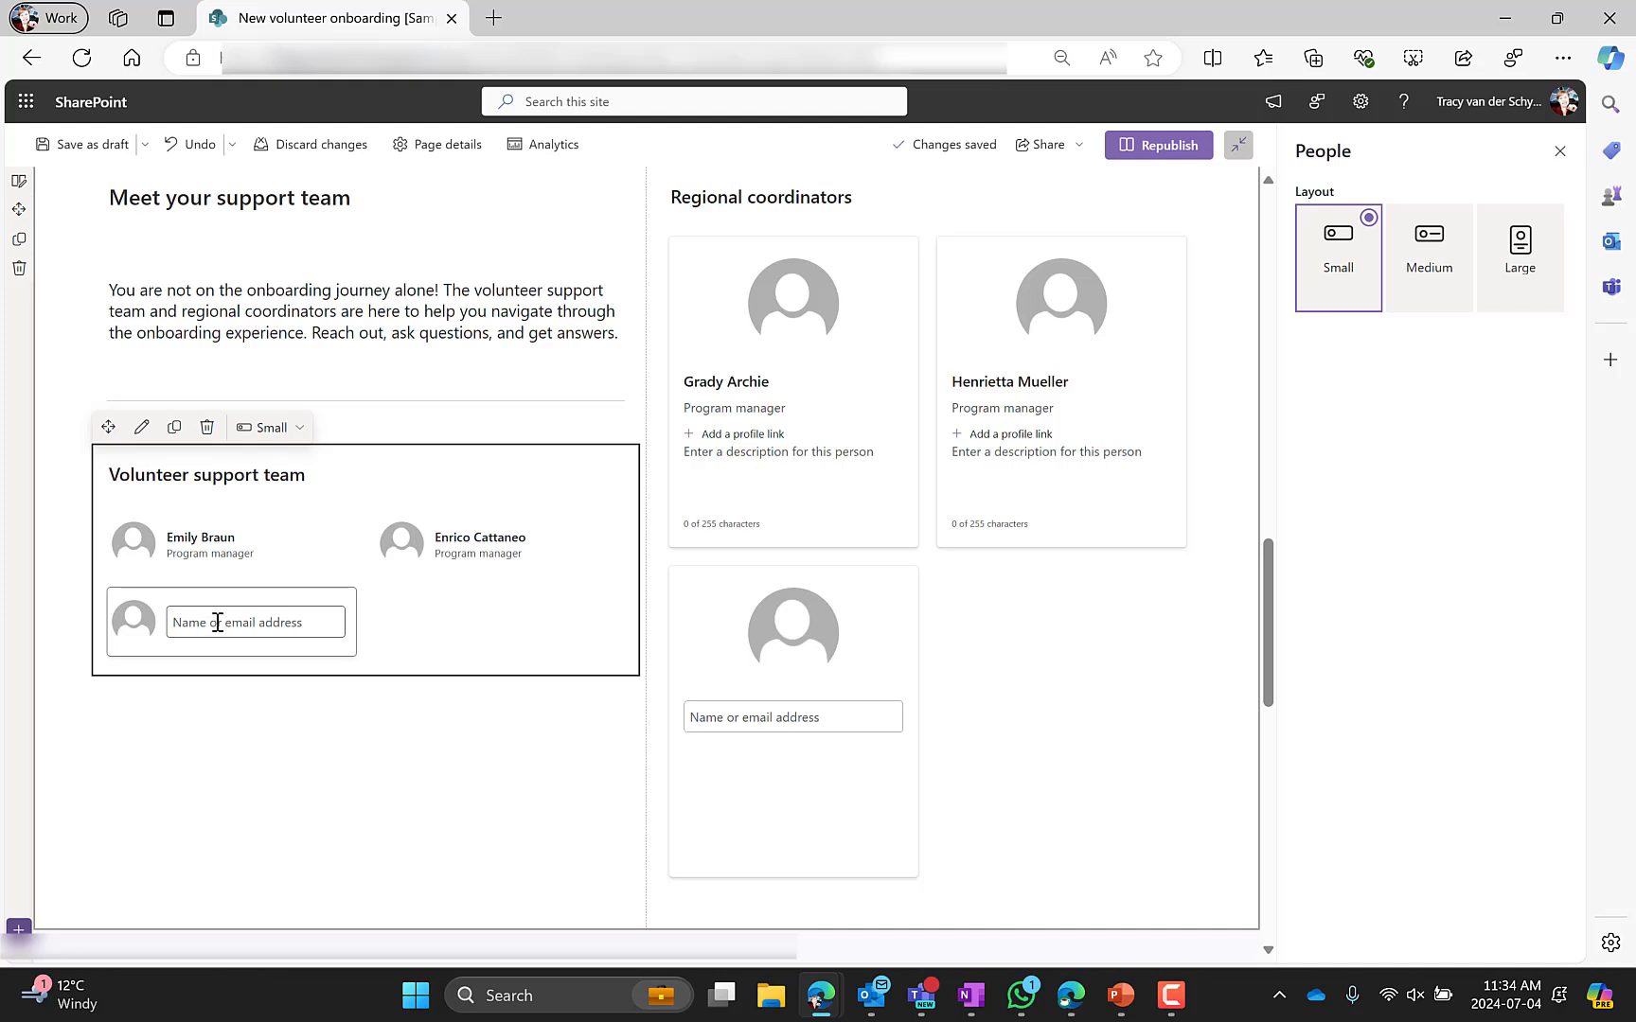
Try the Compact layout on the Attend an upcoming event web part and switch back to Filmstrip
scroll(217, 622, down, 5)
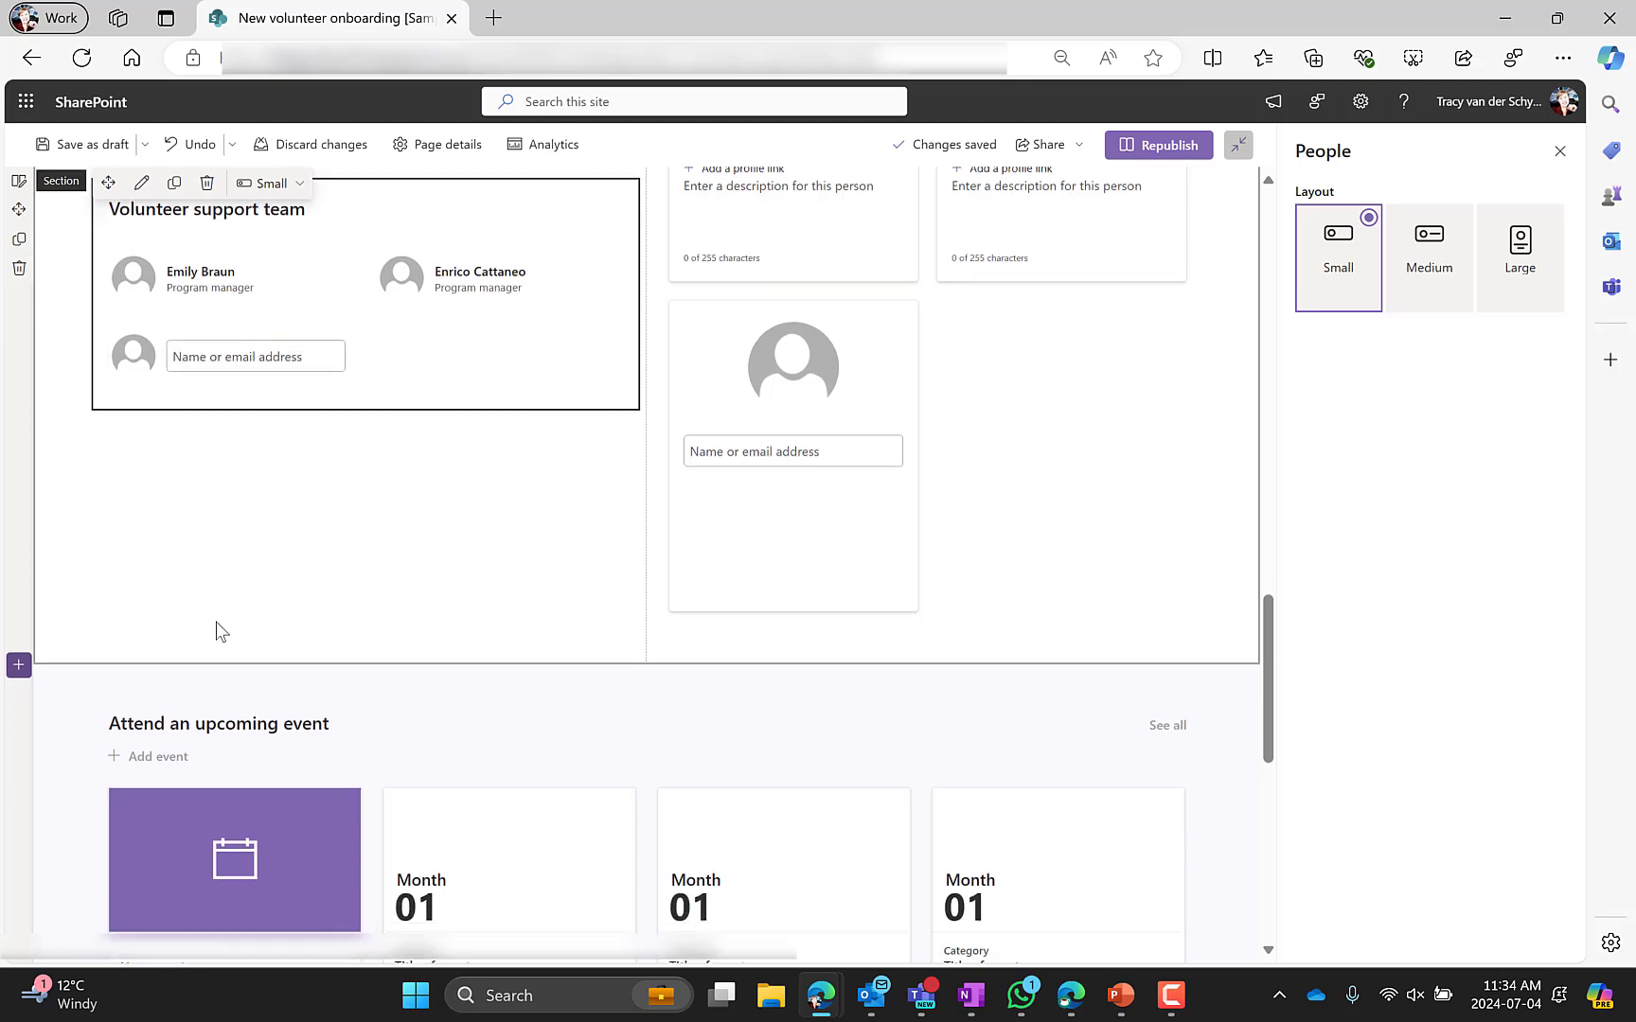
click(55, 640)
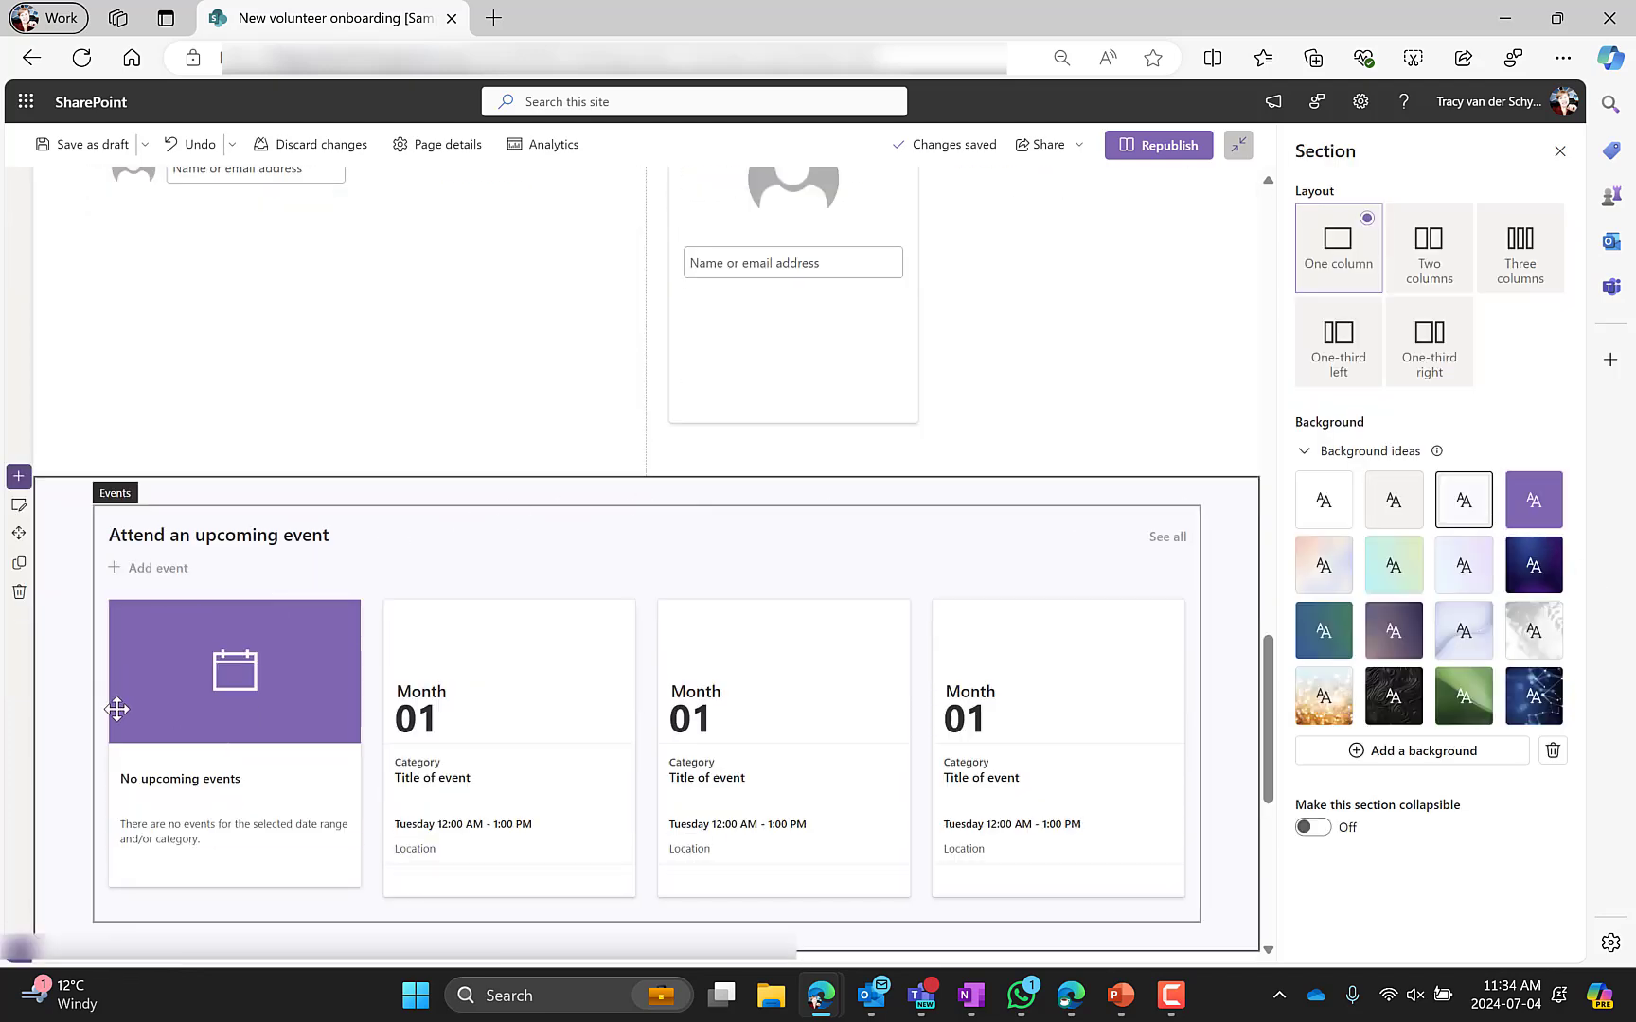
scroll(116, 709, down, 2)
click(165, 314)
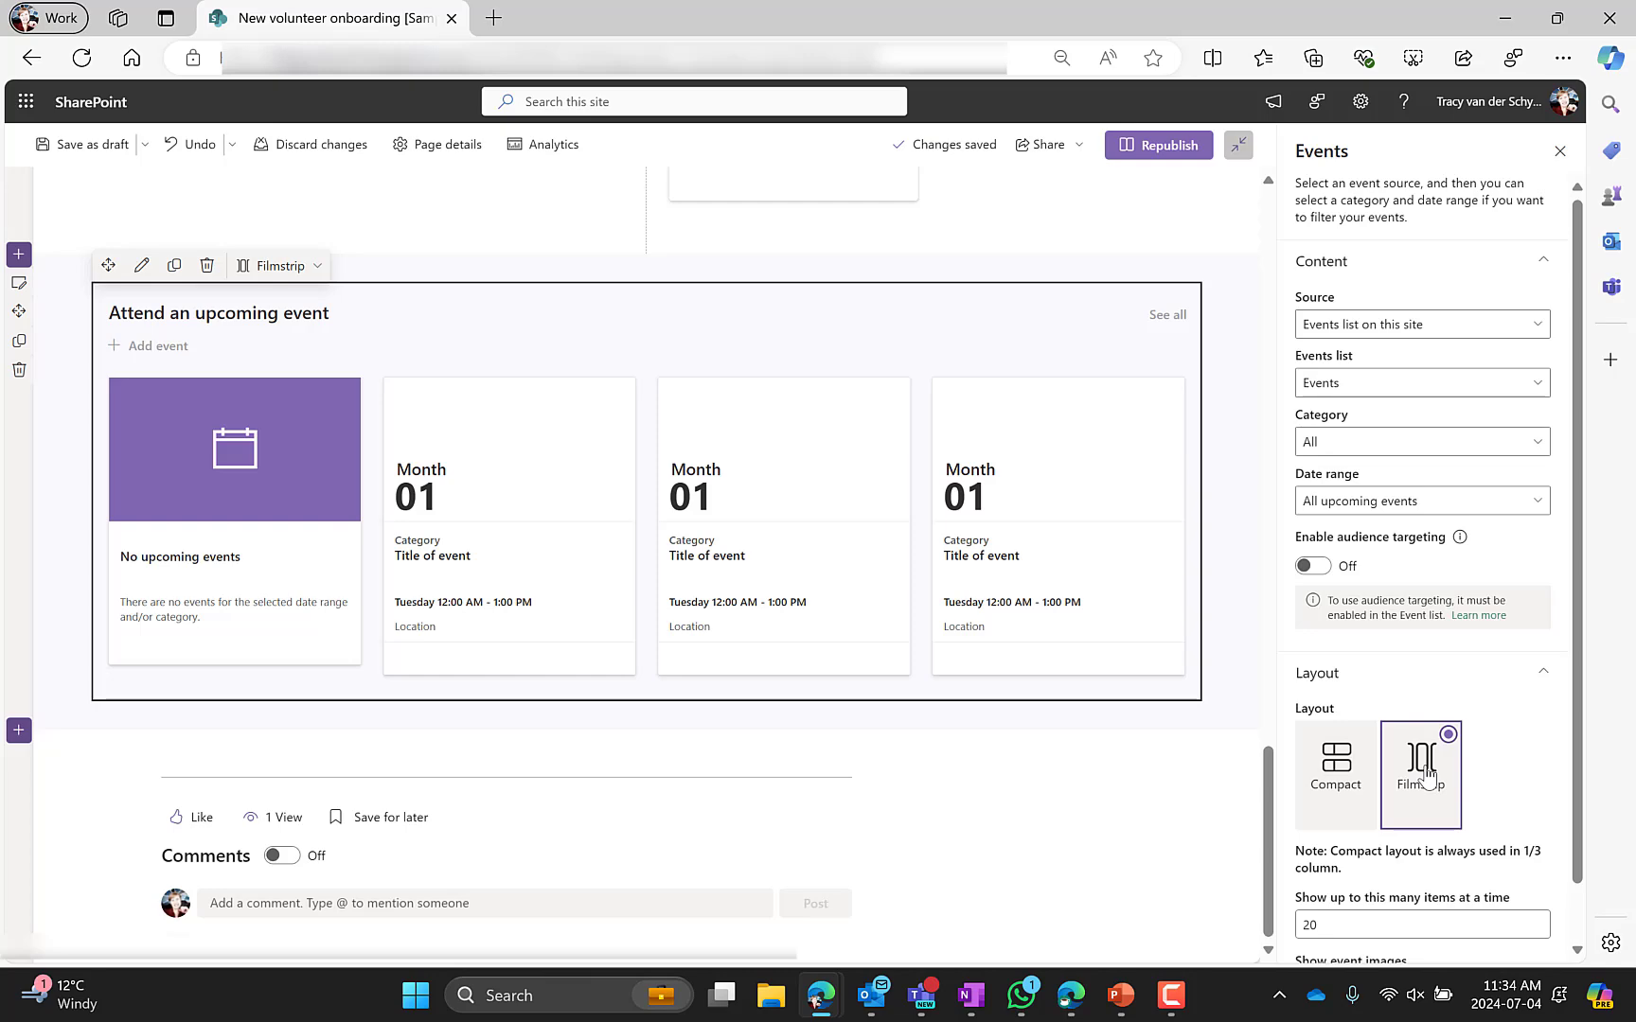
click(1335, 781)
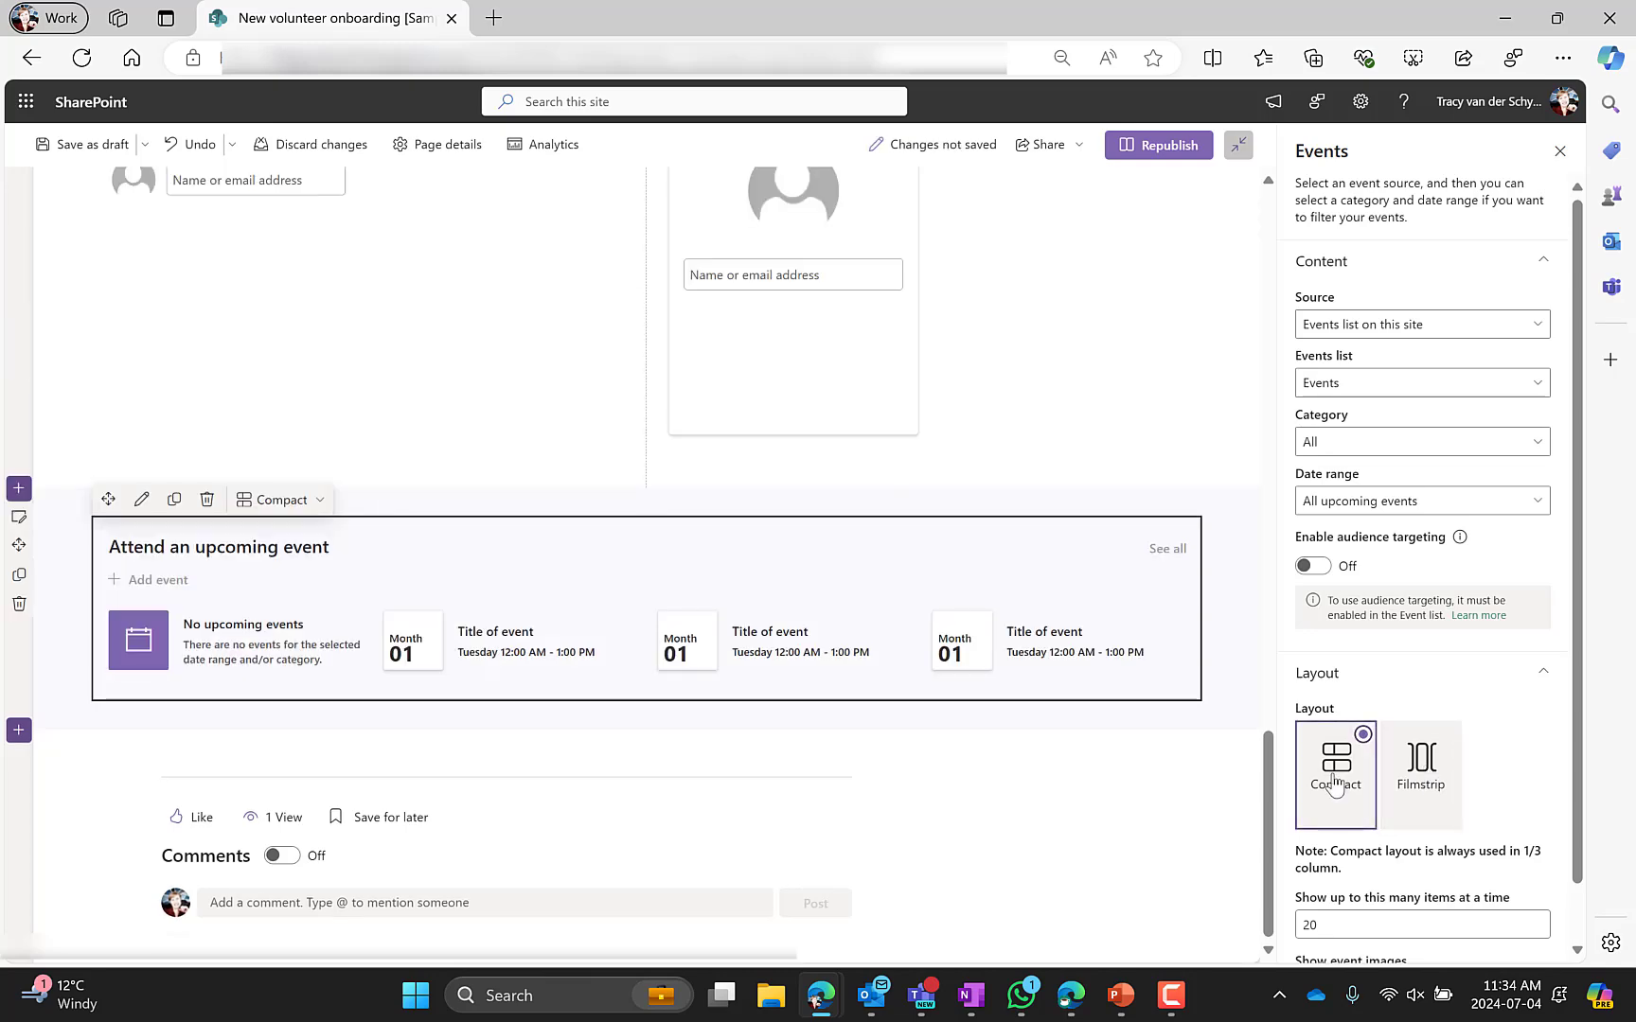
click(1420, 762)
Republish the onboarding page and open the Training page for editing
click(1159, 145)
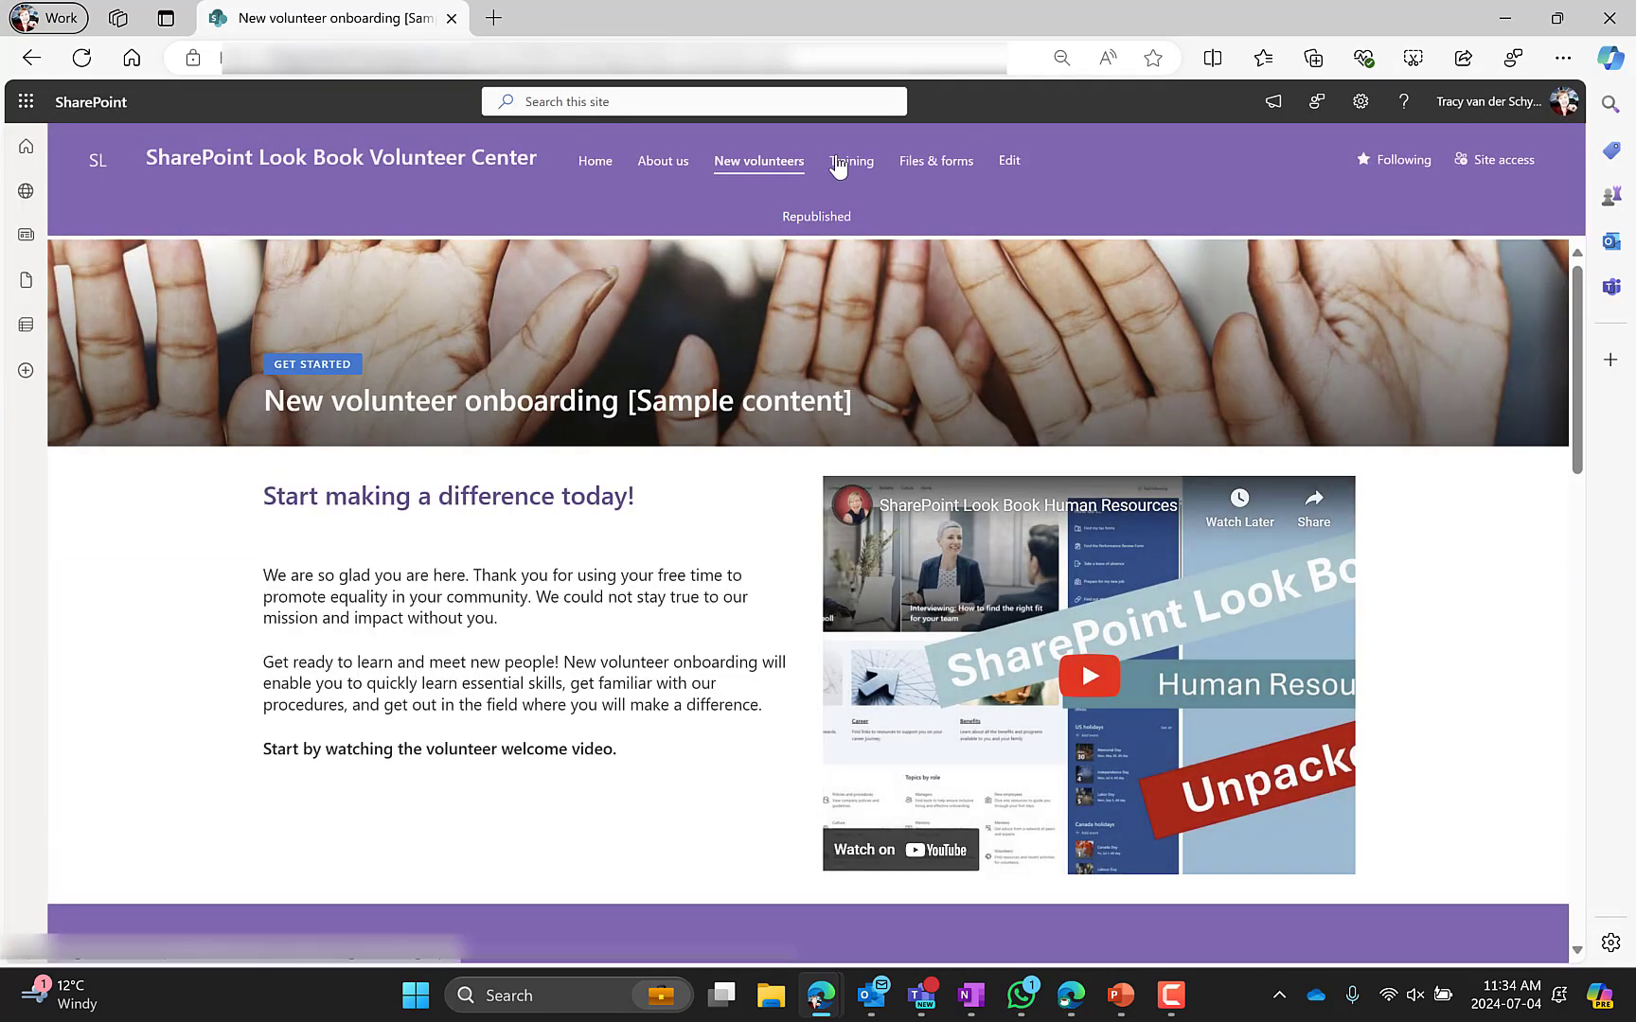
click(849, 157)
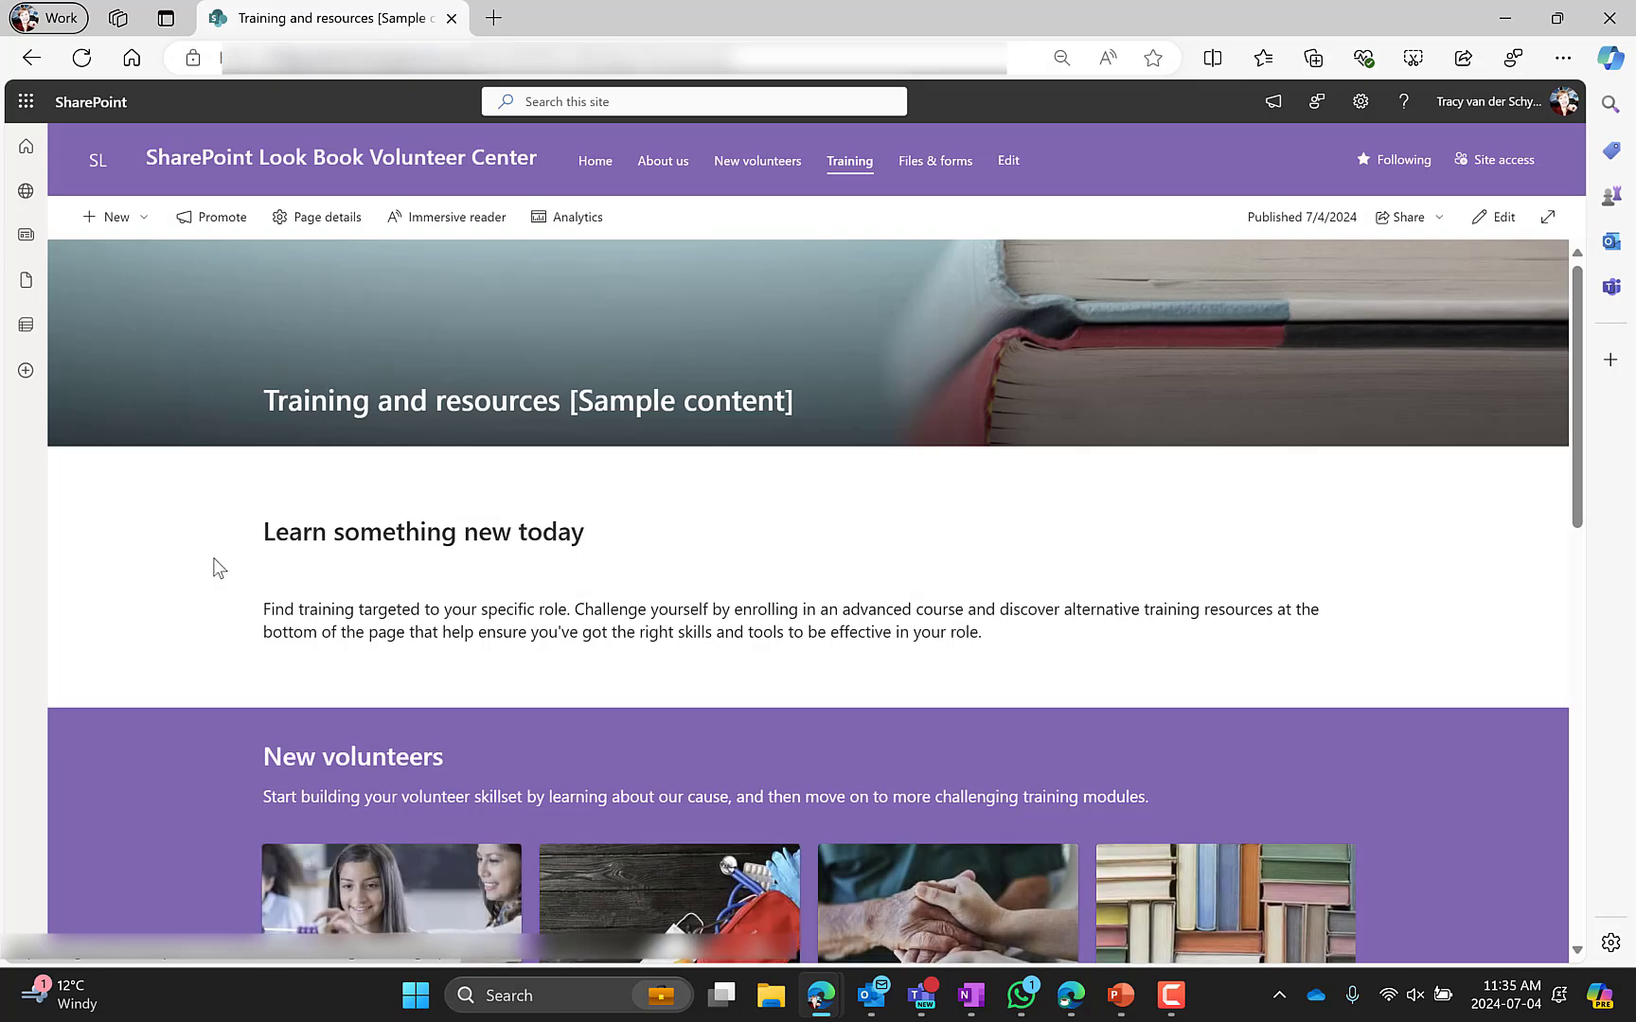
click(1484, 216)
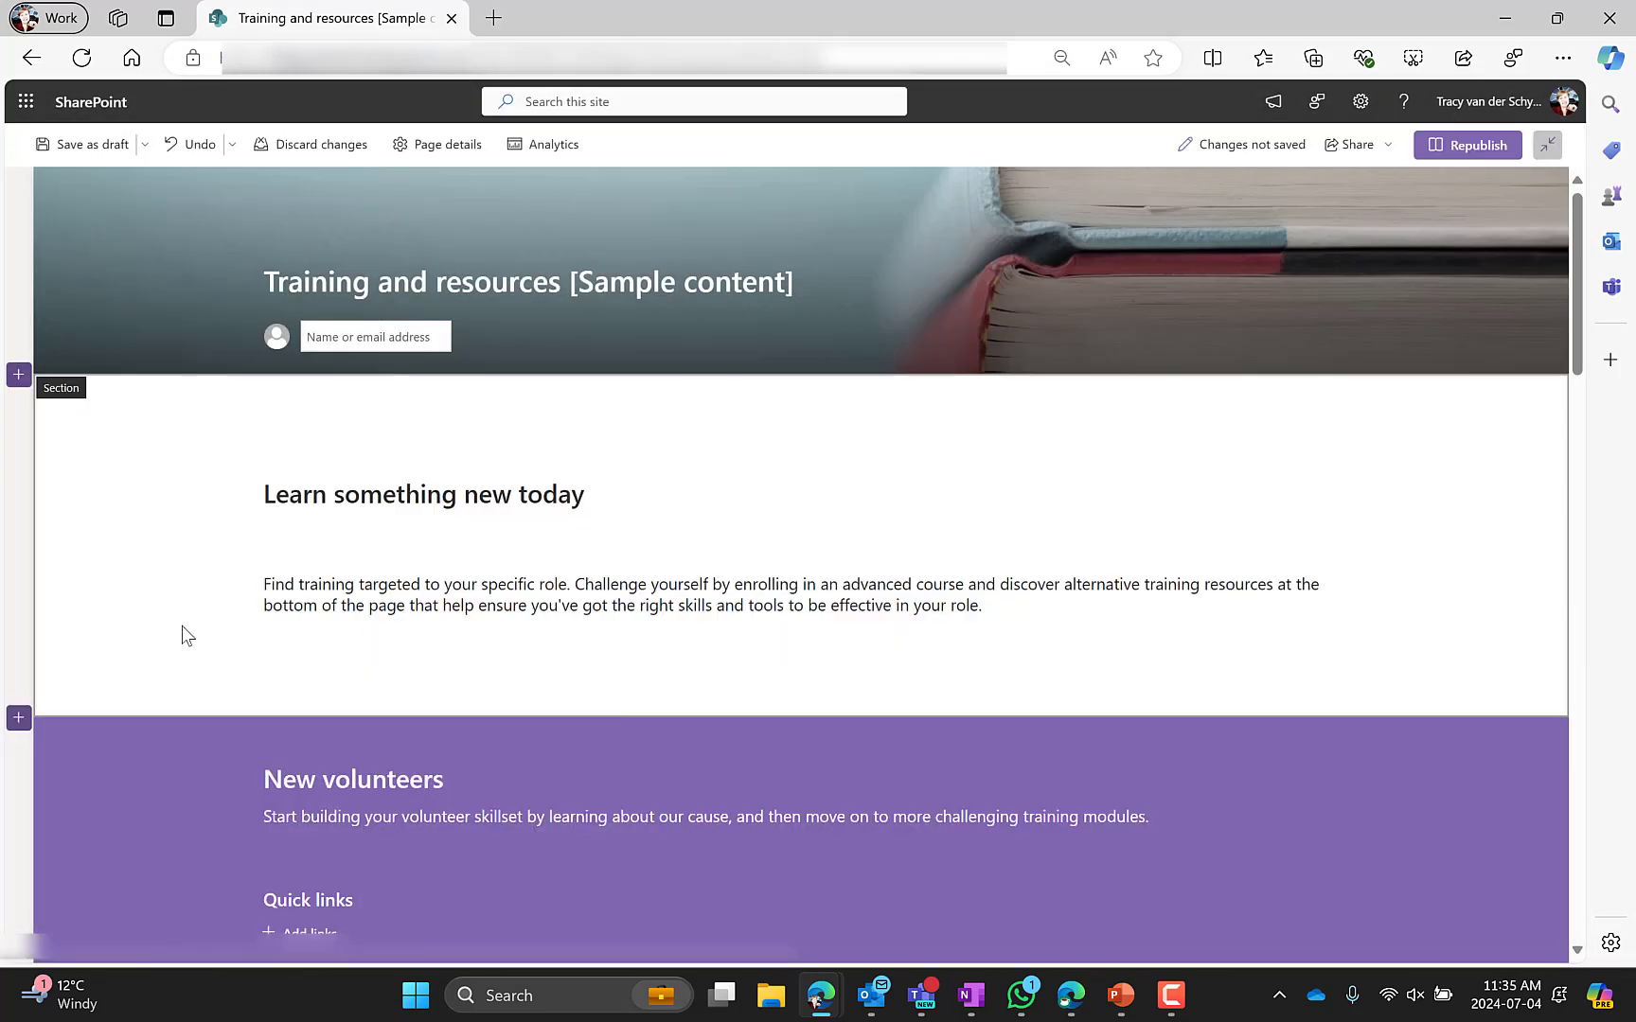
mouse_move(191, 292)
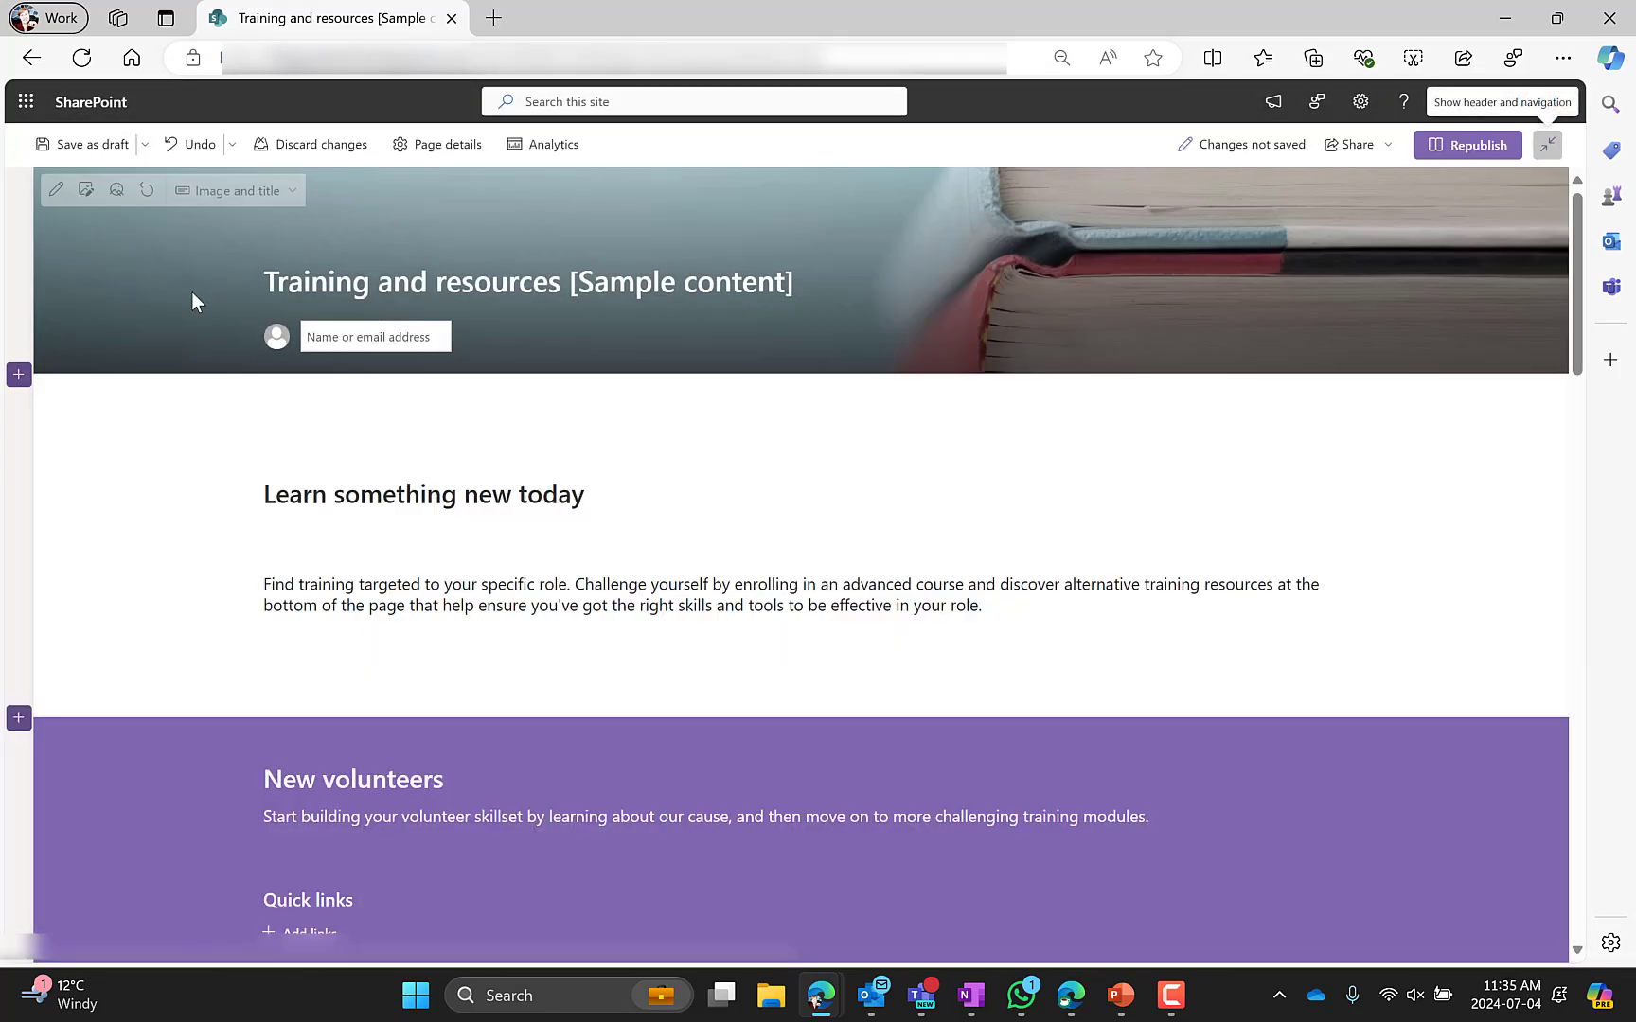
Try the Plain, Color block and Overlap title area layouts, returning to Image and title
click(56, 189)
click(1446, 322)
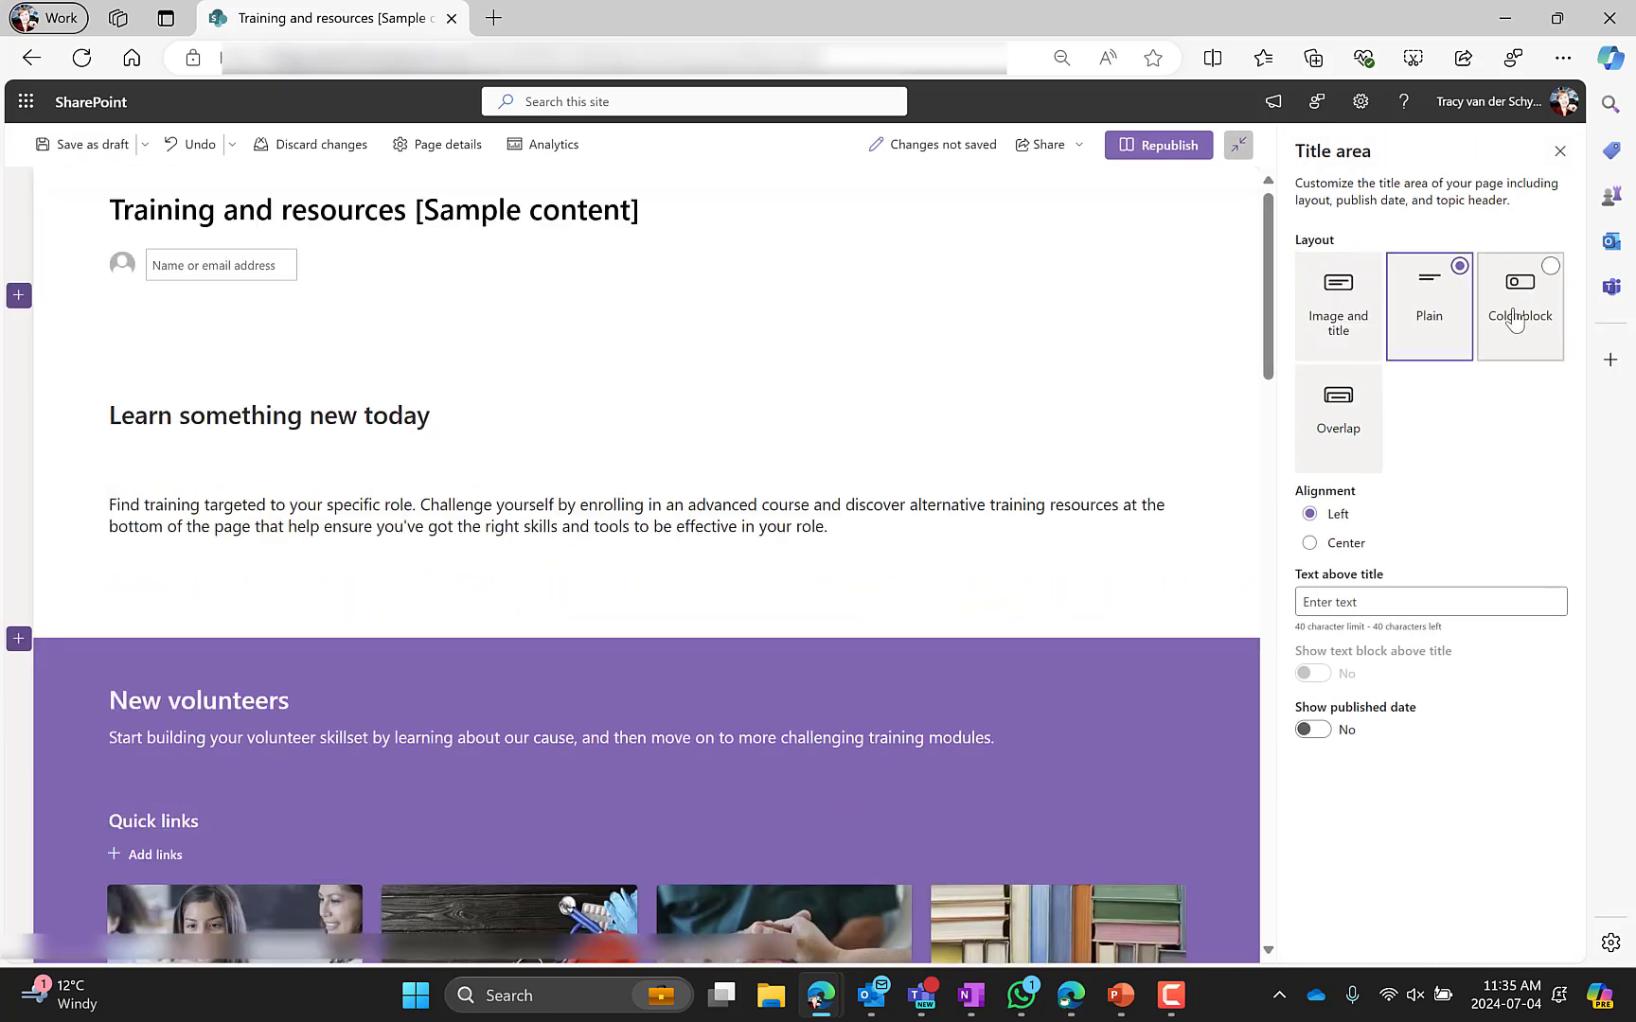
click(1507, 313)
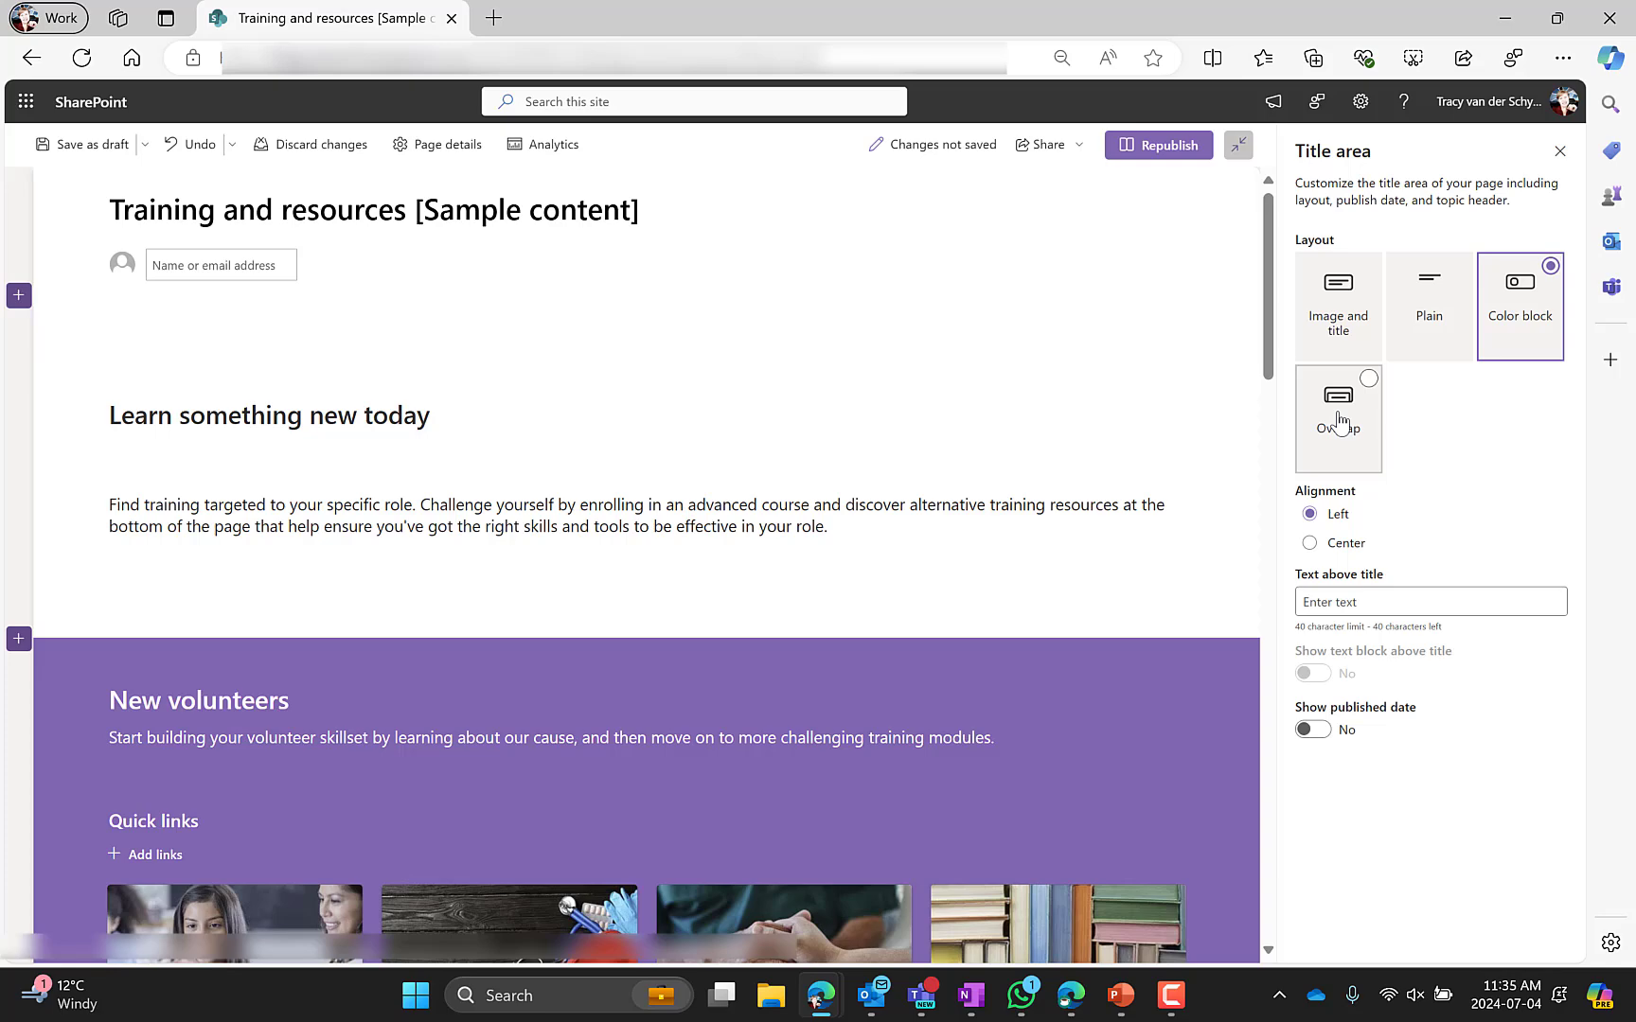
click(1515, 327)
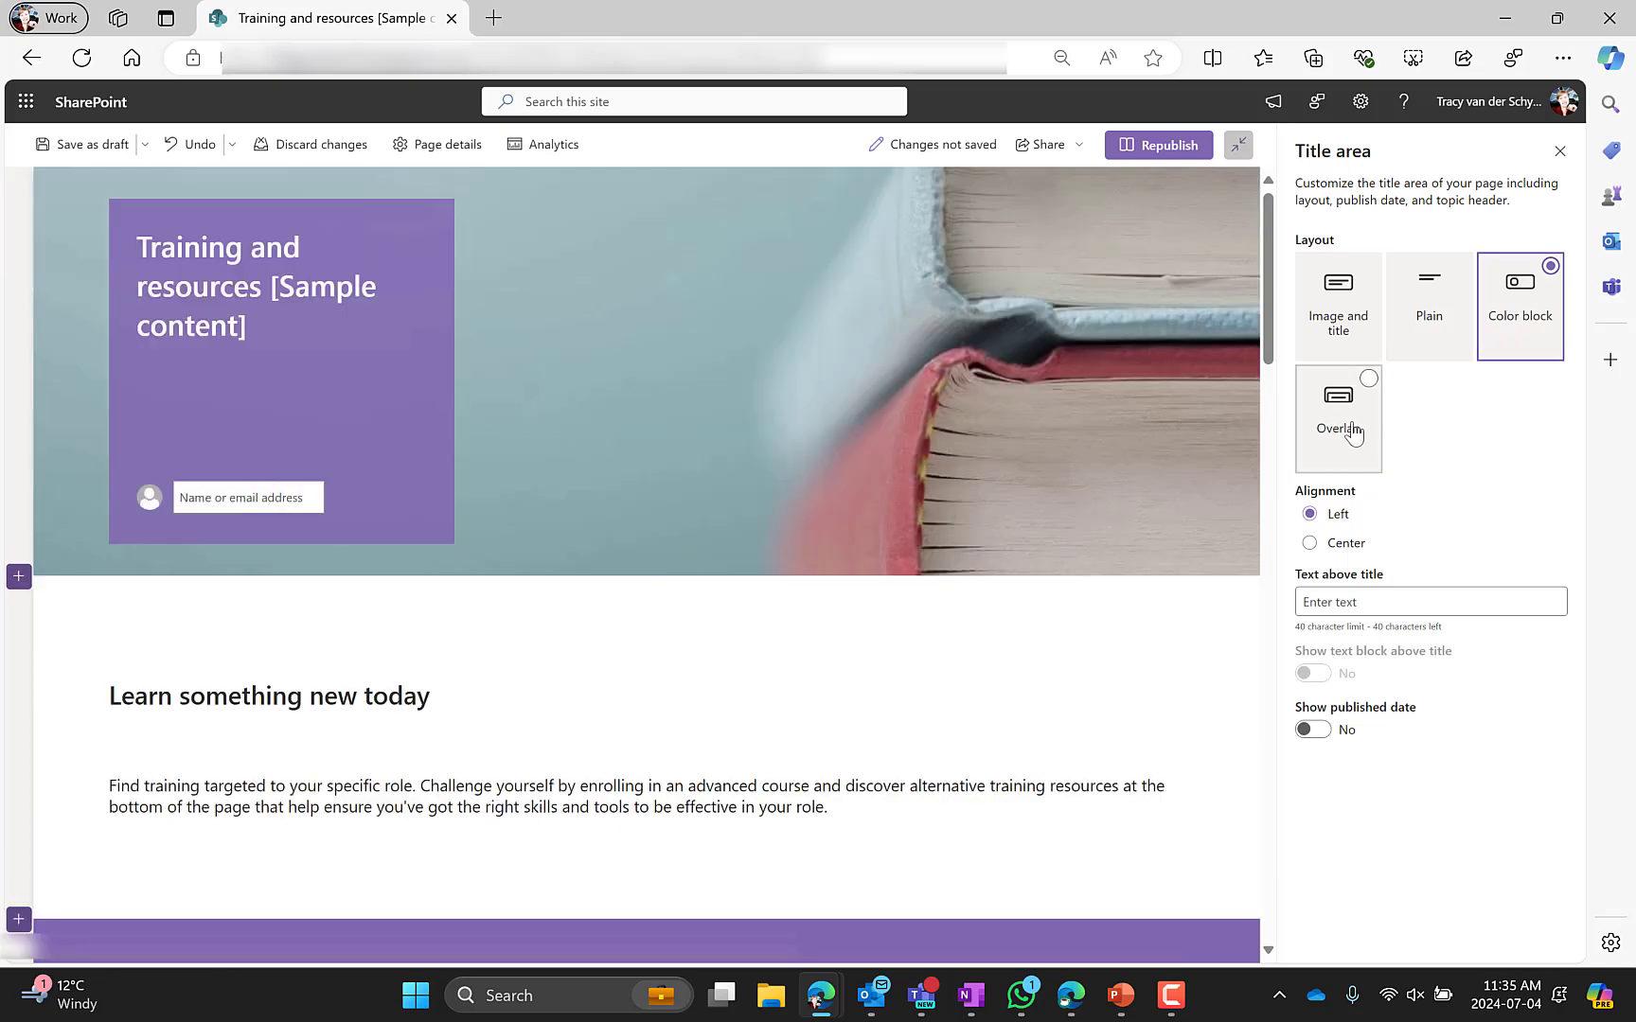
click(1352, 428)
click(1336, 324)
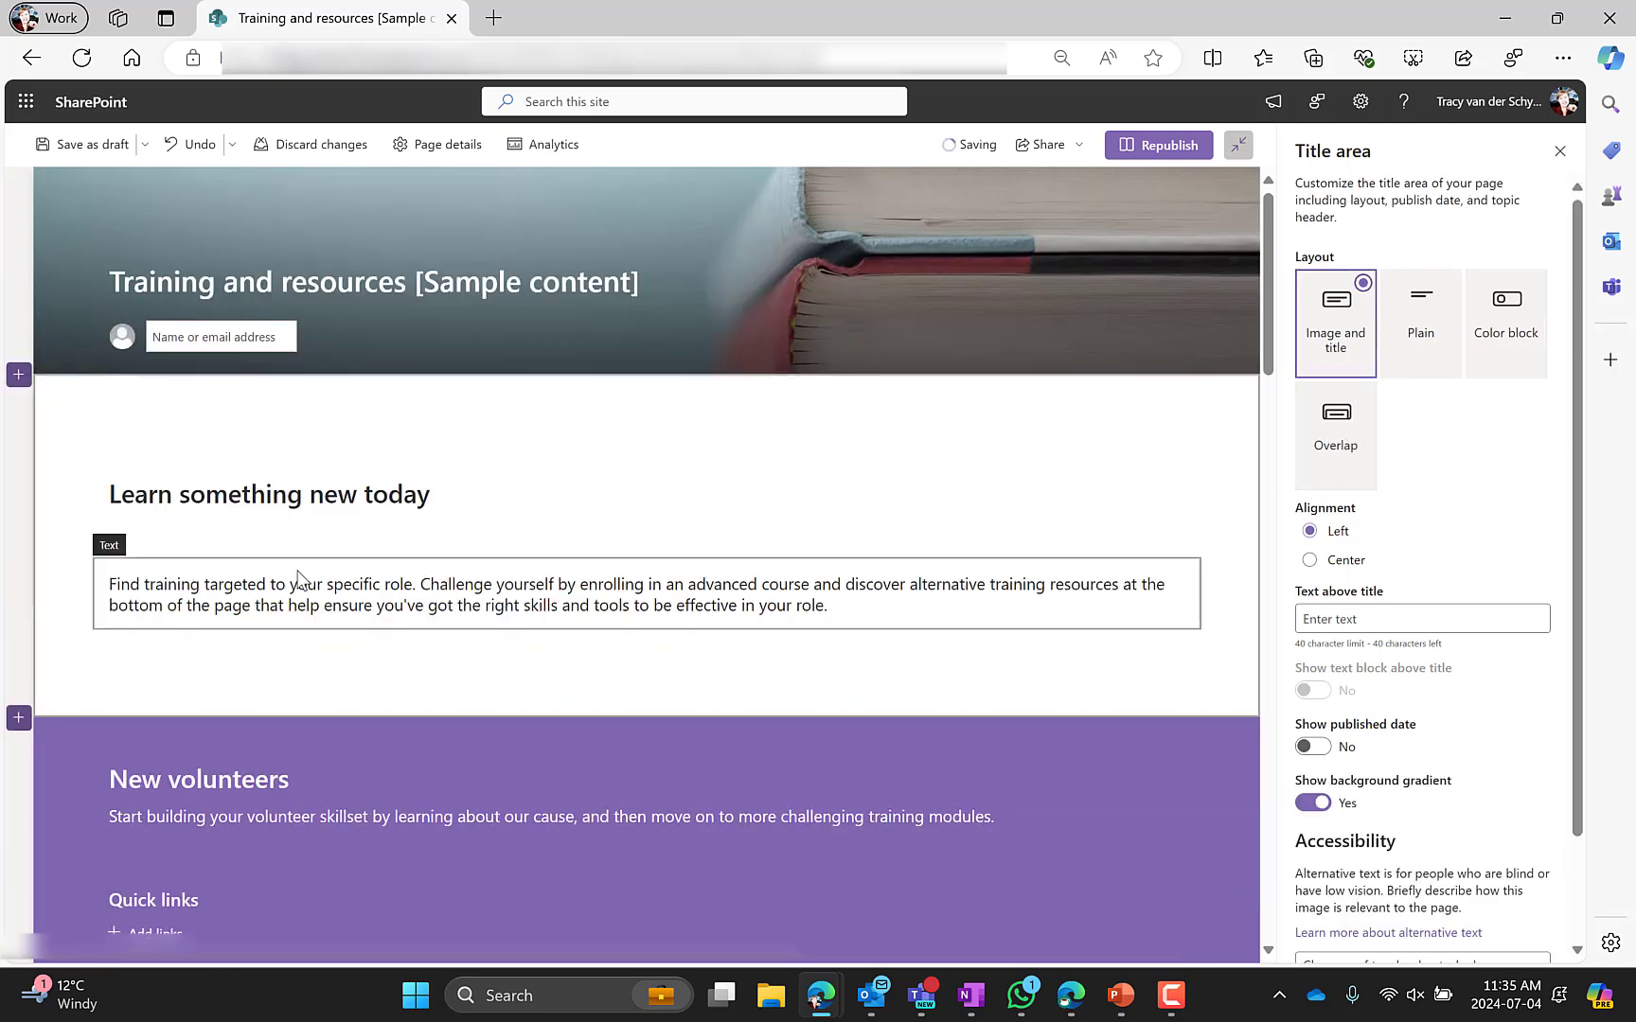
Examine the Learn something new today section and its text web parts
scroll(327, 421, down, 2)
click(324, 374)
click(82, 471)
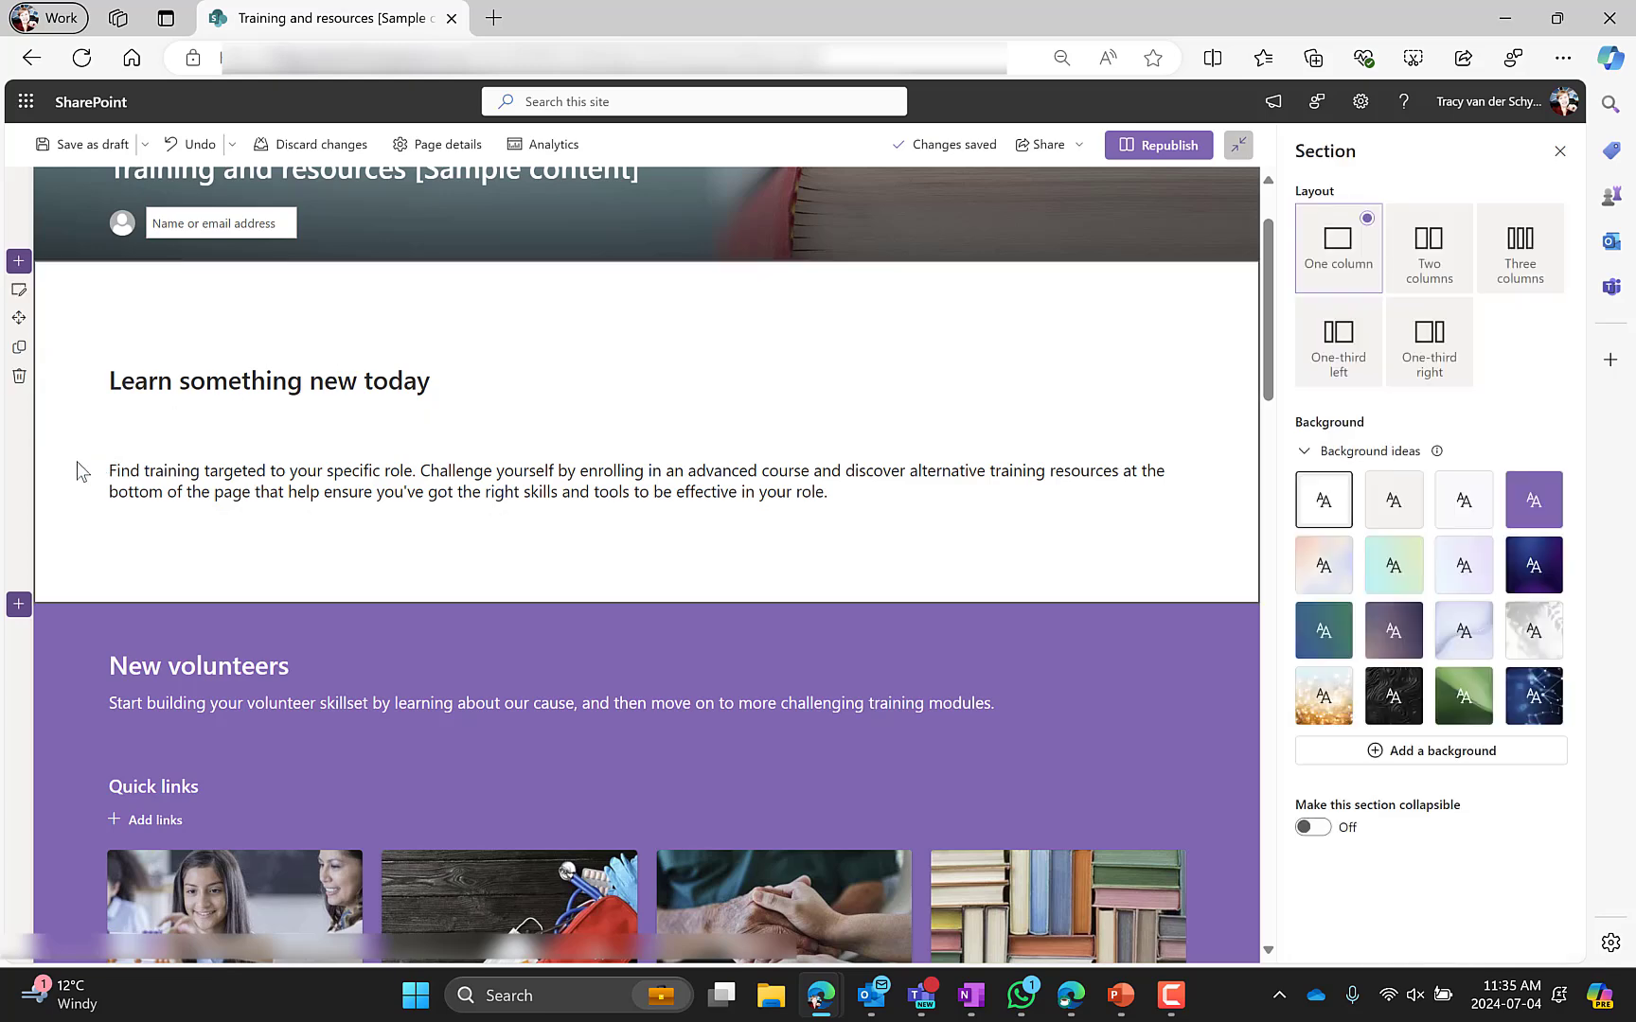
click(156, 387)
scroll(175, 497, down, 3)
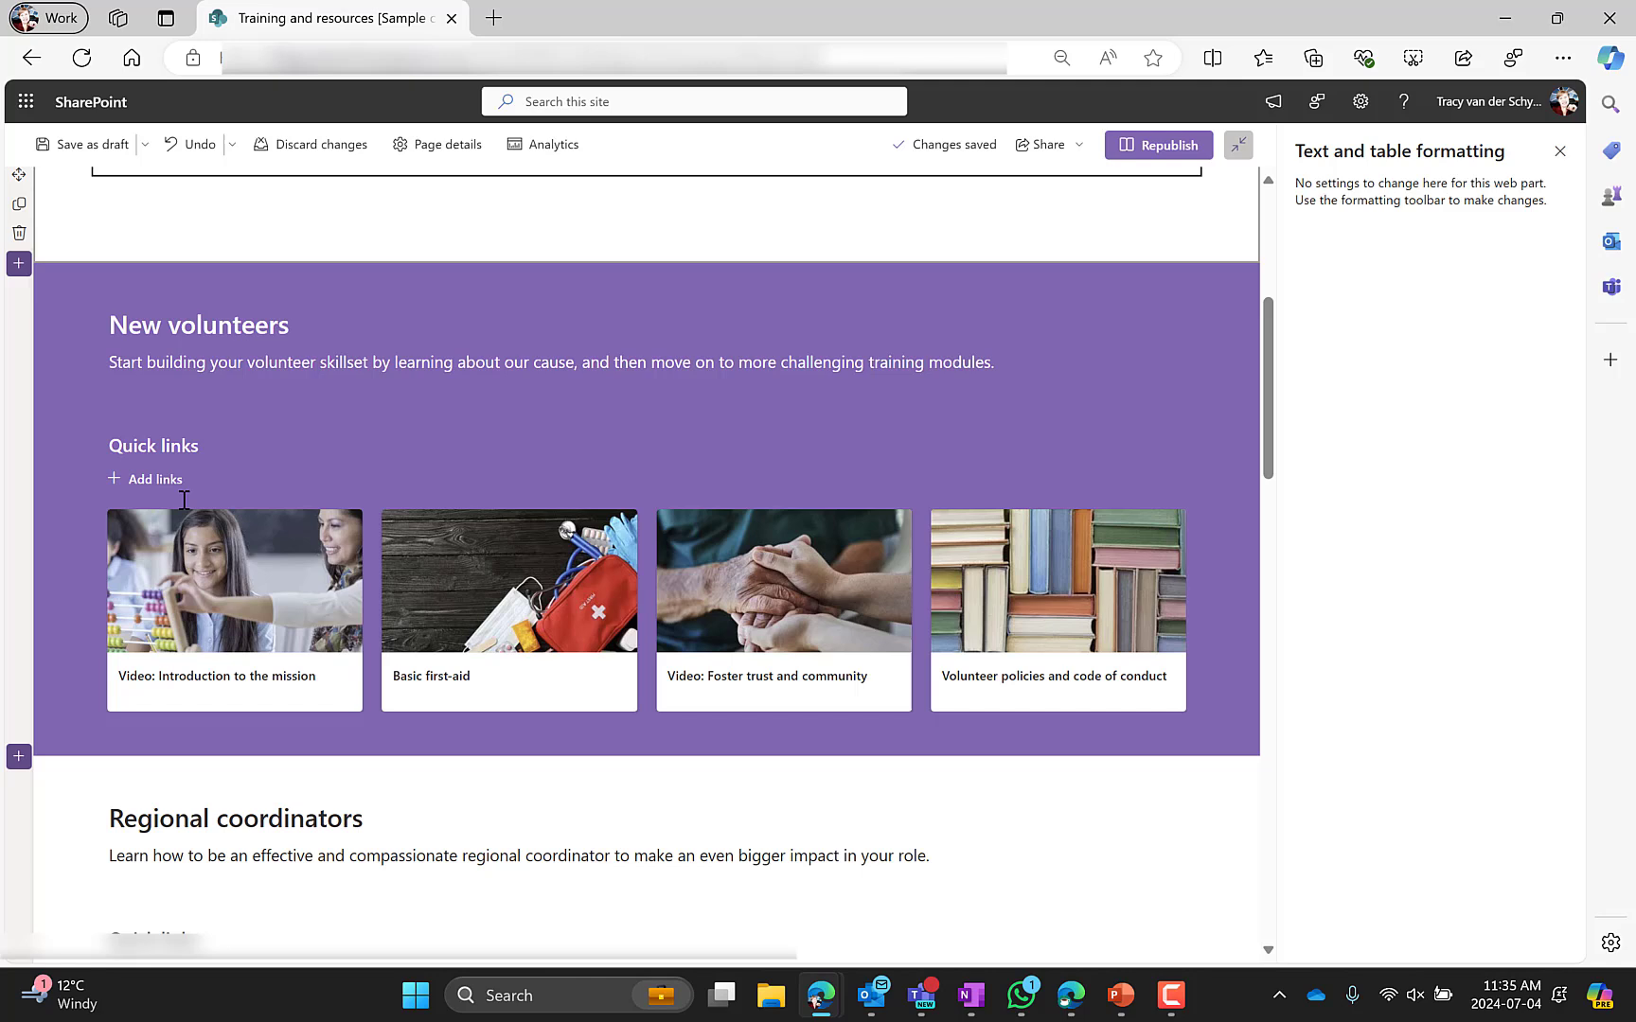
Try the Grid layout on the New volunteers quick links and switch back to Filmstrip
click(78, 466)
click(241, 323)
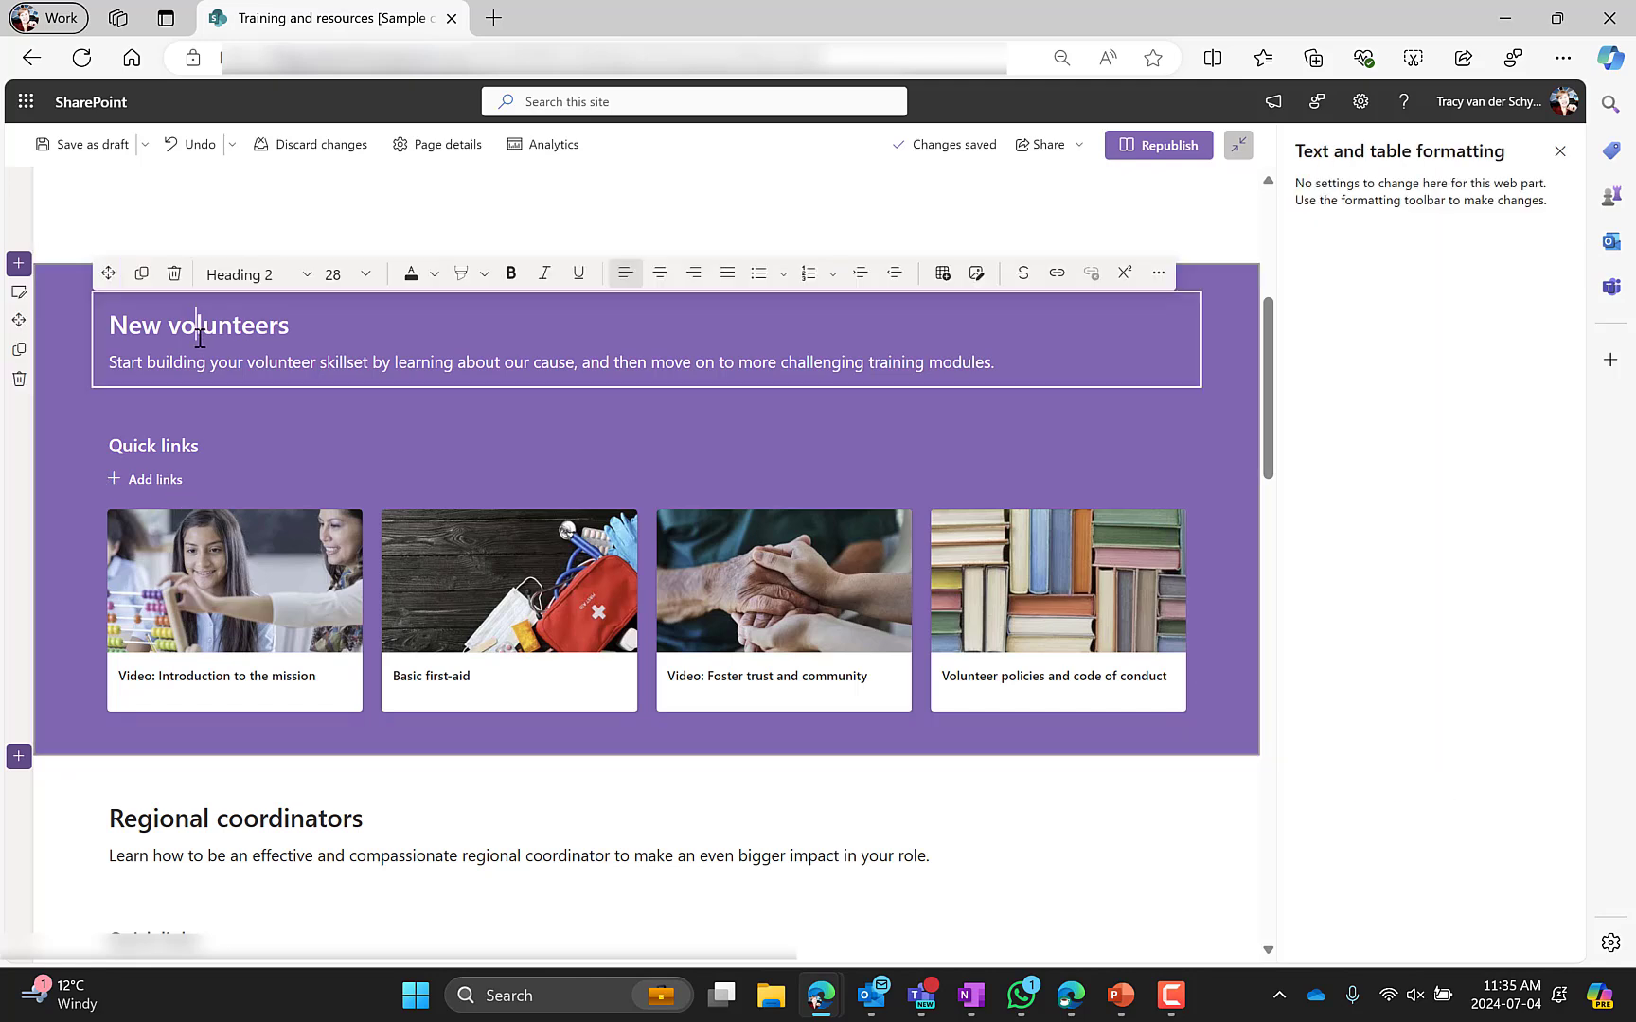
click(204, 451)
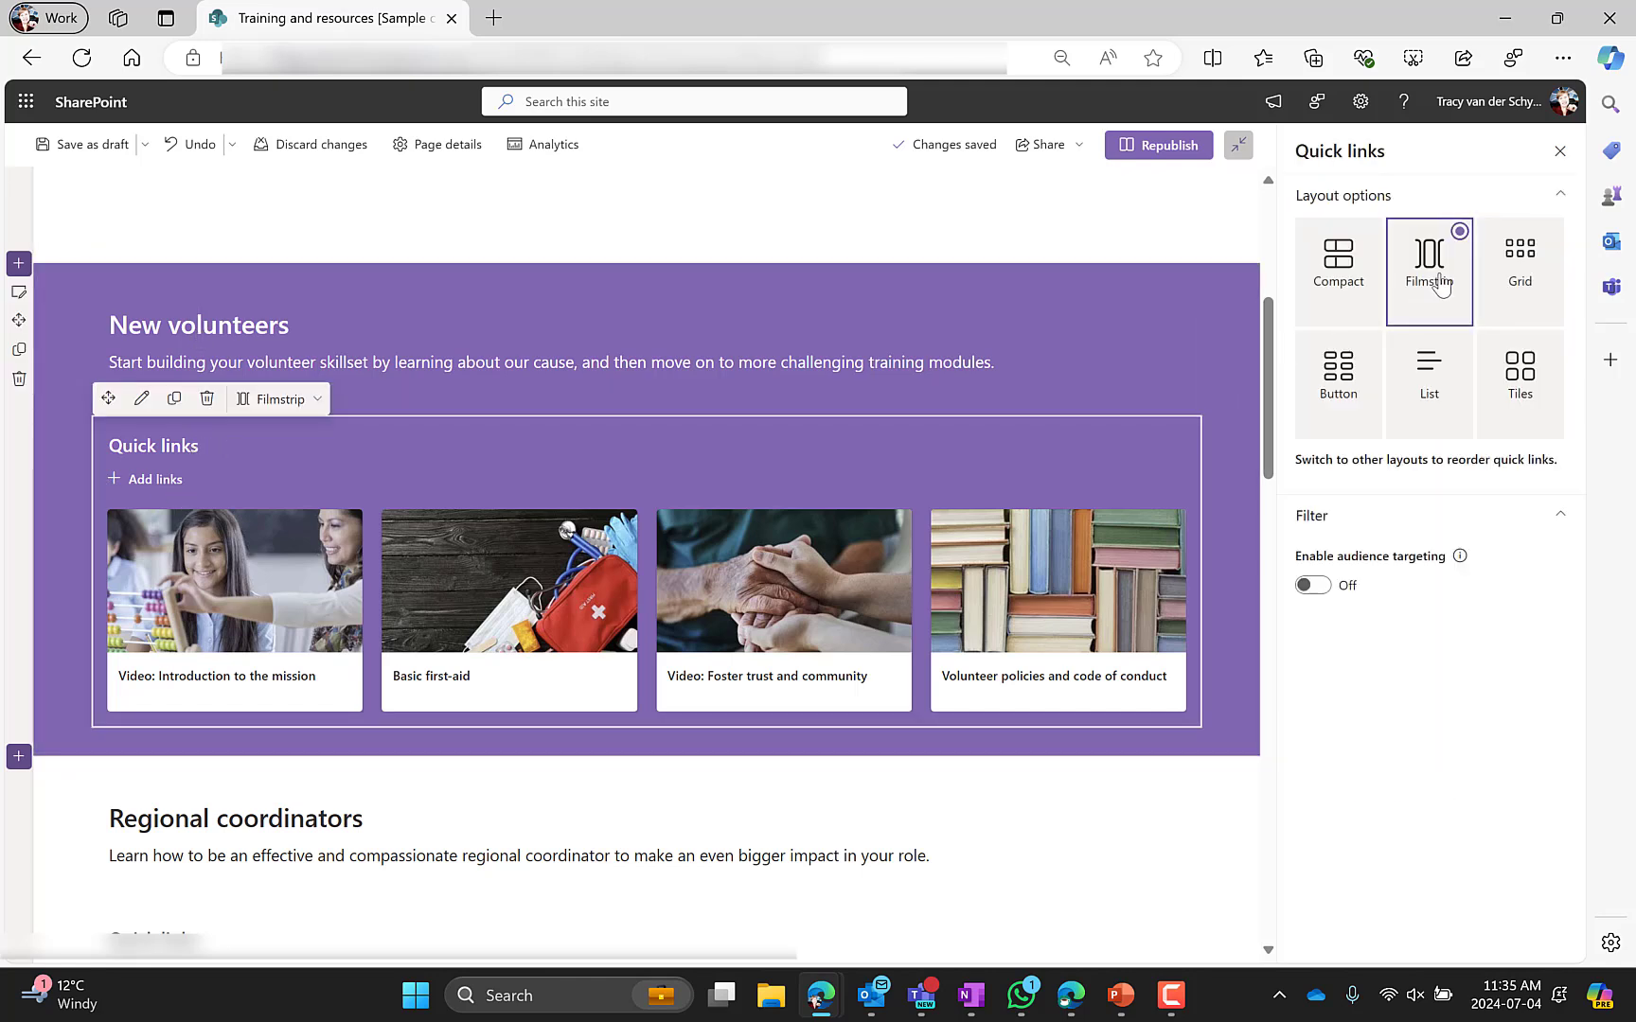
click(1520, 265)
click(1438, 282)
Examine the Regional coordinators and Advanced training paths sections and their quick links web parts
scroll(493, 585, down, 4)
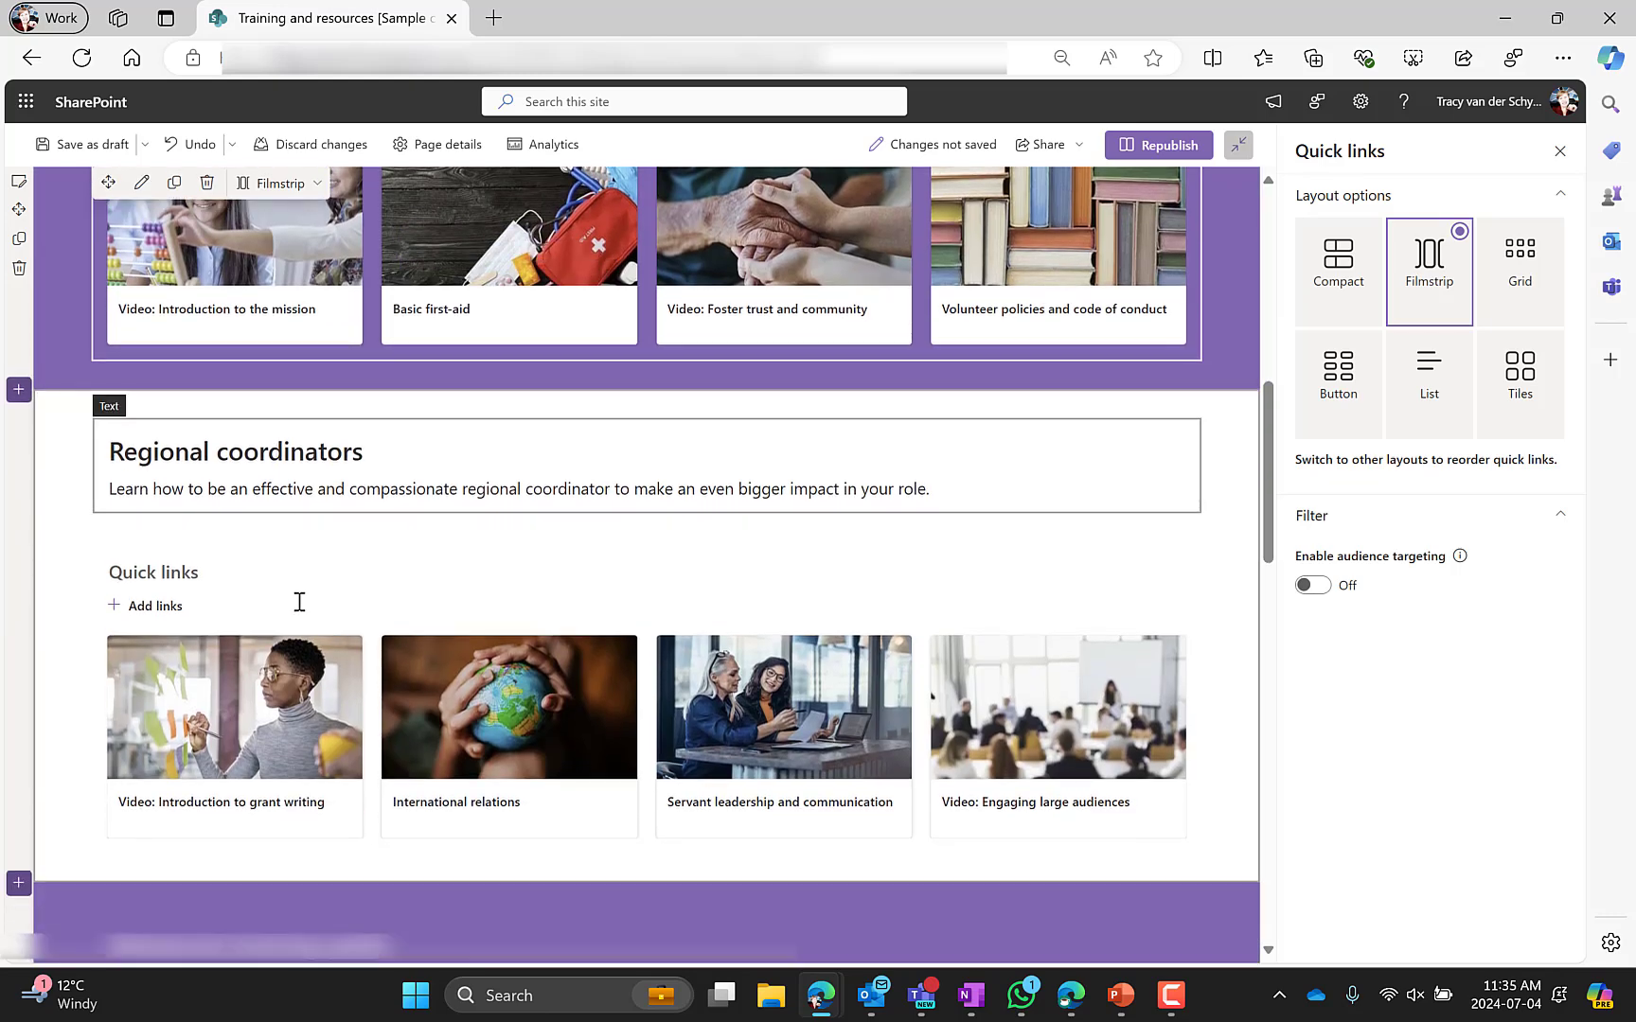
scroll(299, 602, down, 2)
click(310, 462)
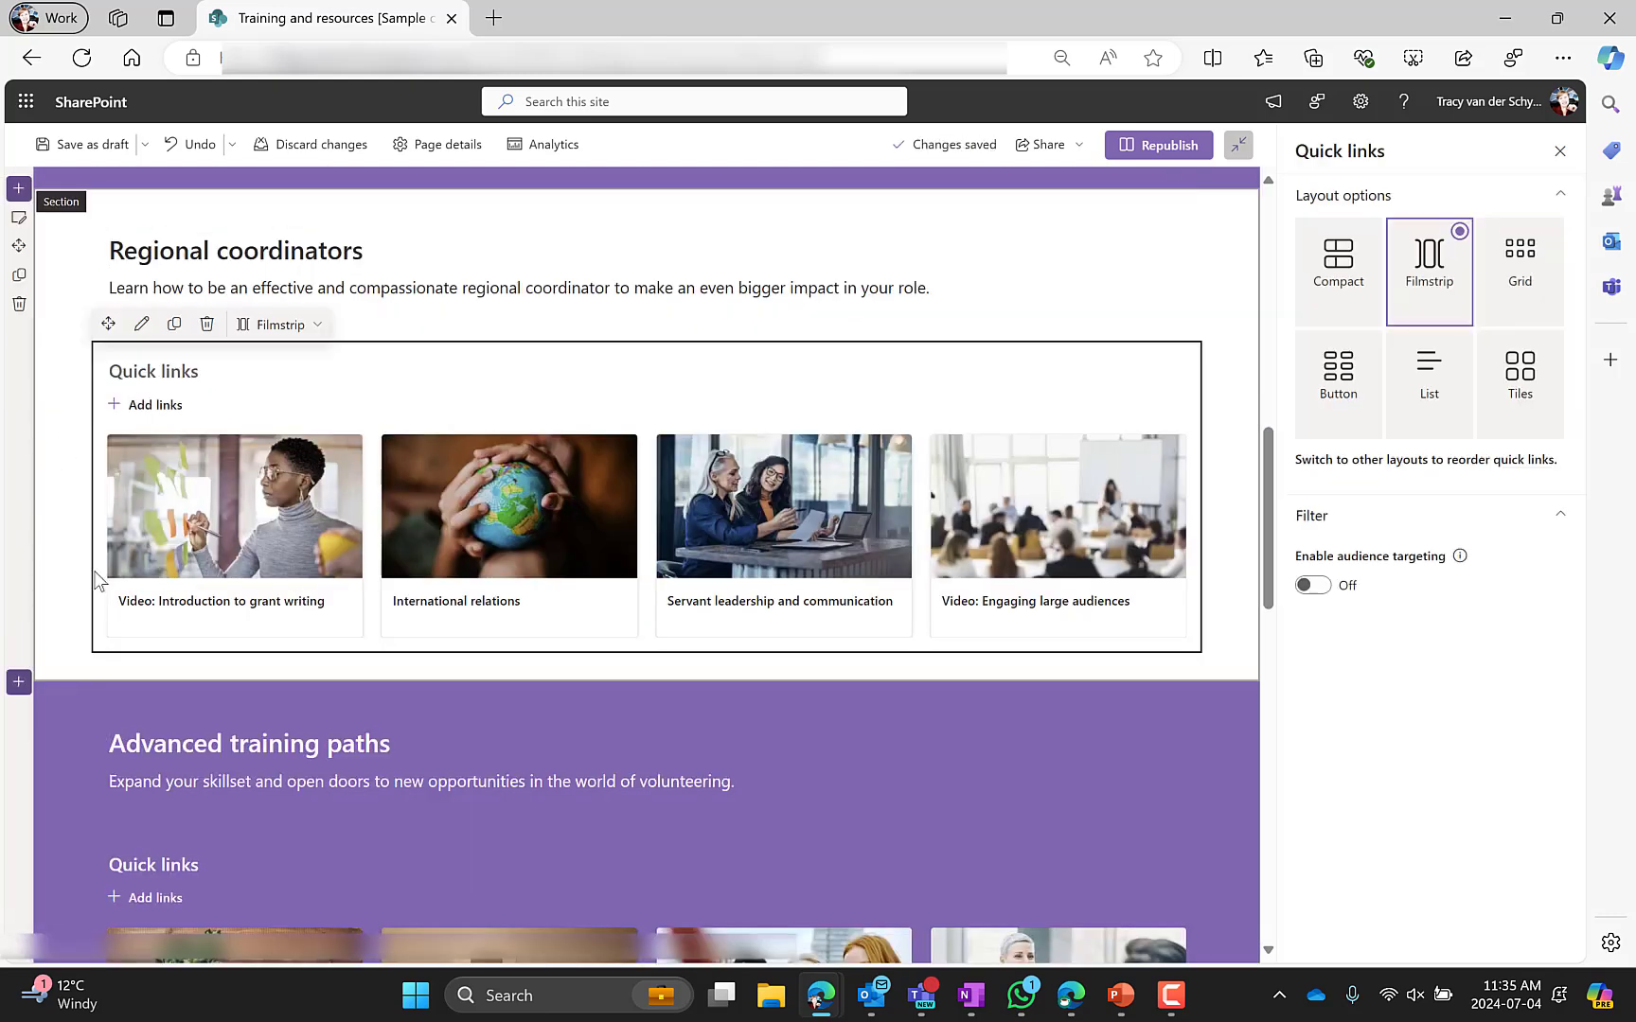
scroll(423, 566, down, 5)
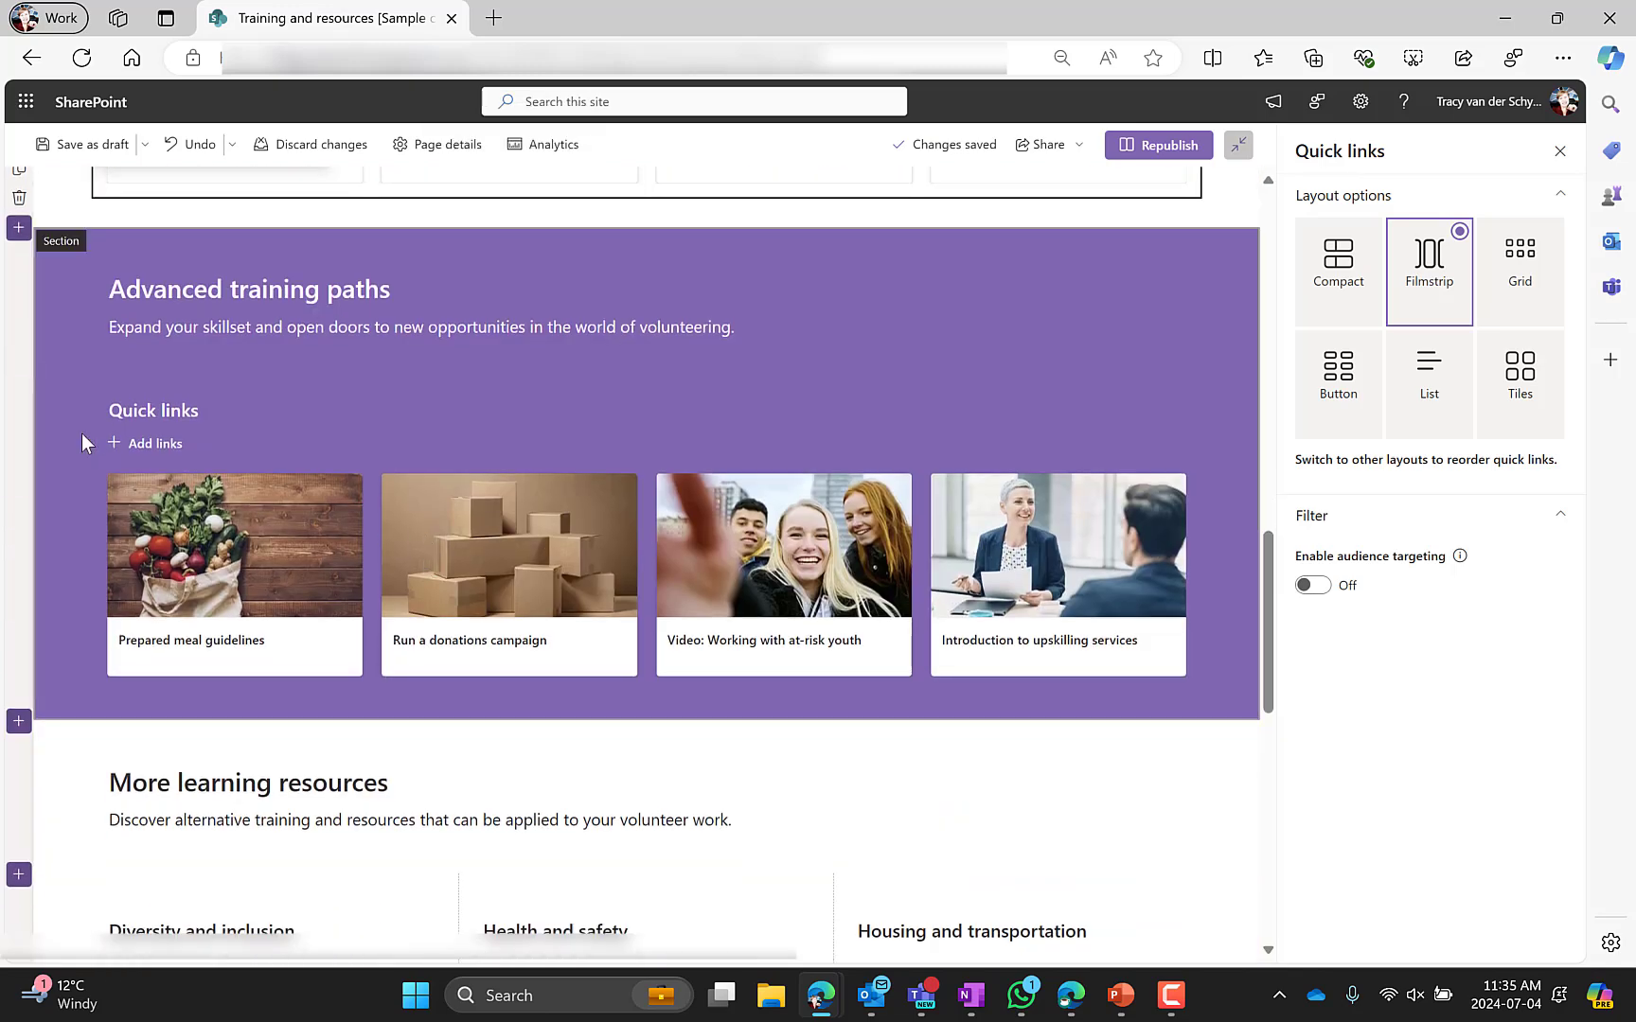
click(83, 443)
click(158, 376)
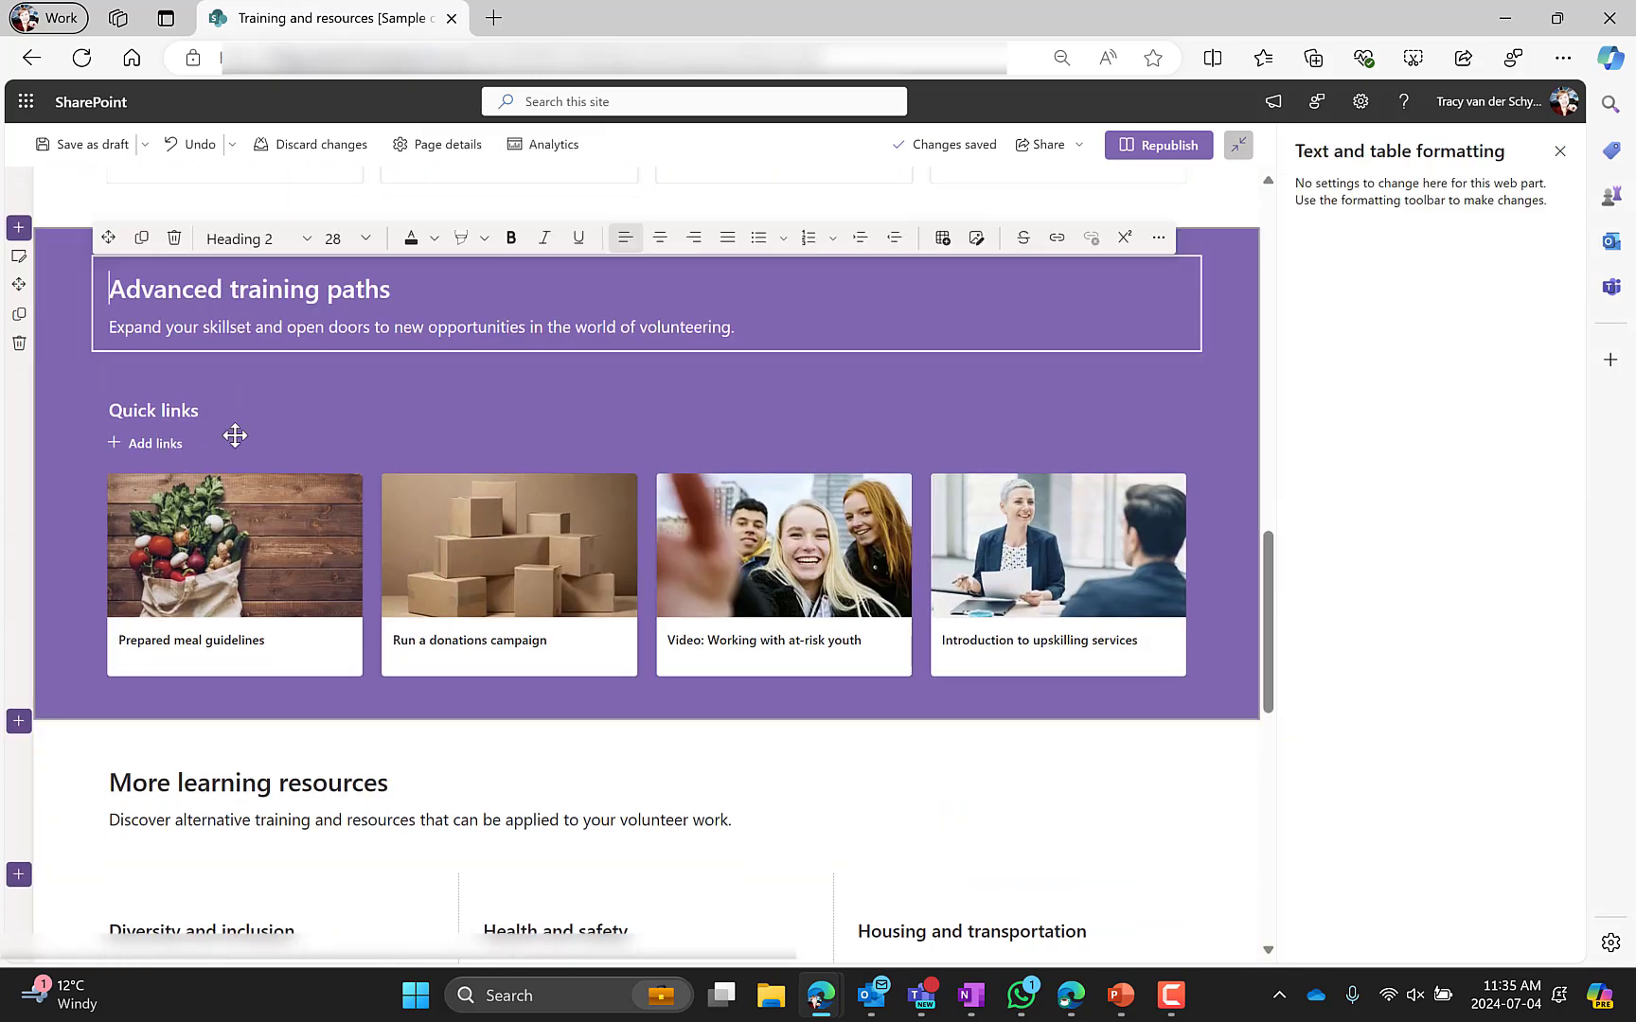
Examine the More learning resources sections and the quick links web parts in its three columns
click(234, 493)
scroll(233, 493, down, 4)
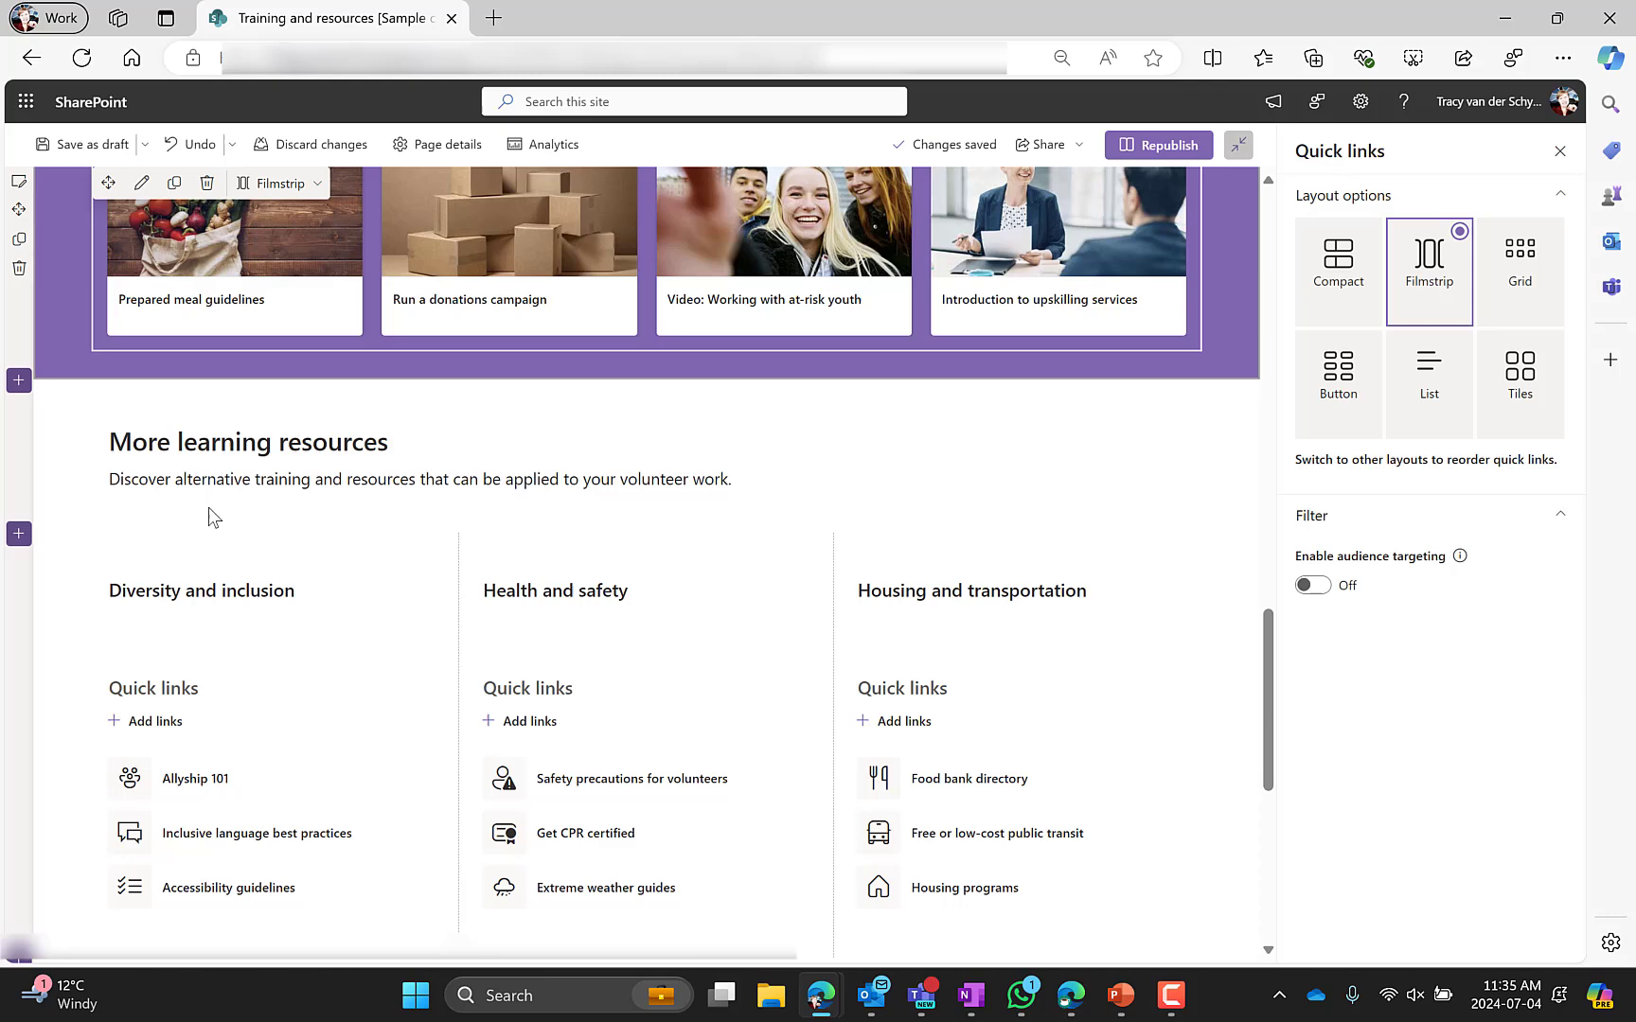
click(83, 475)
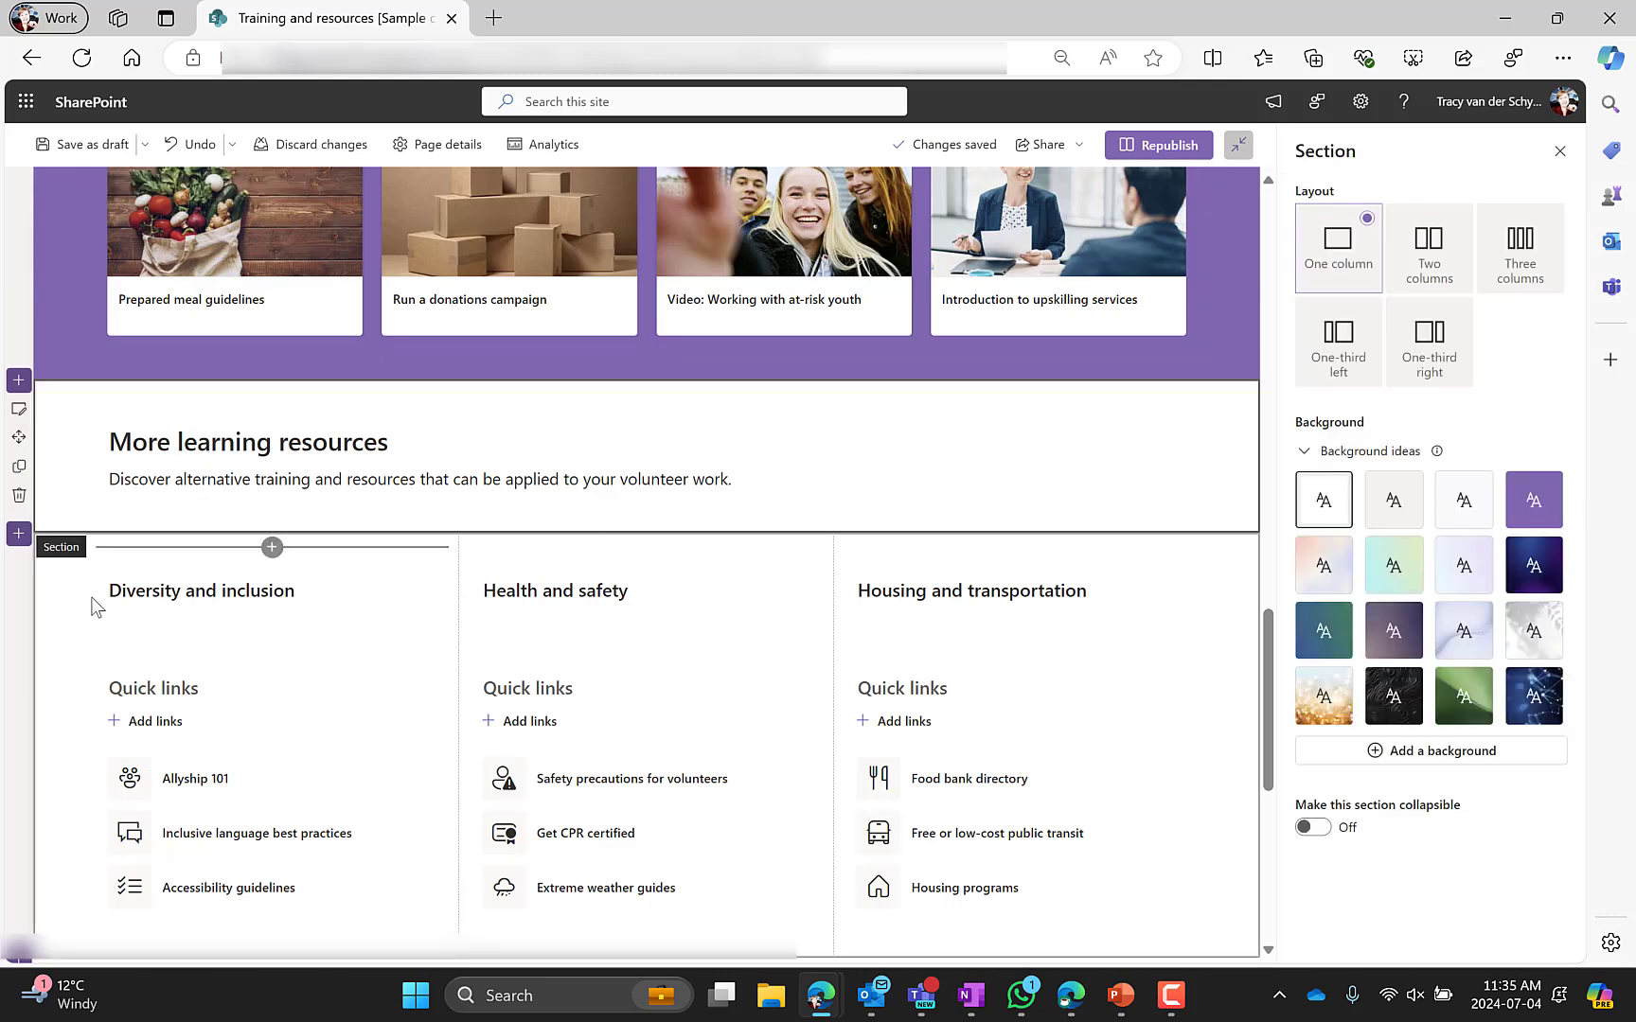
click(62, 627)
scroll(66, 633, down, 3)
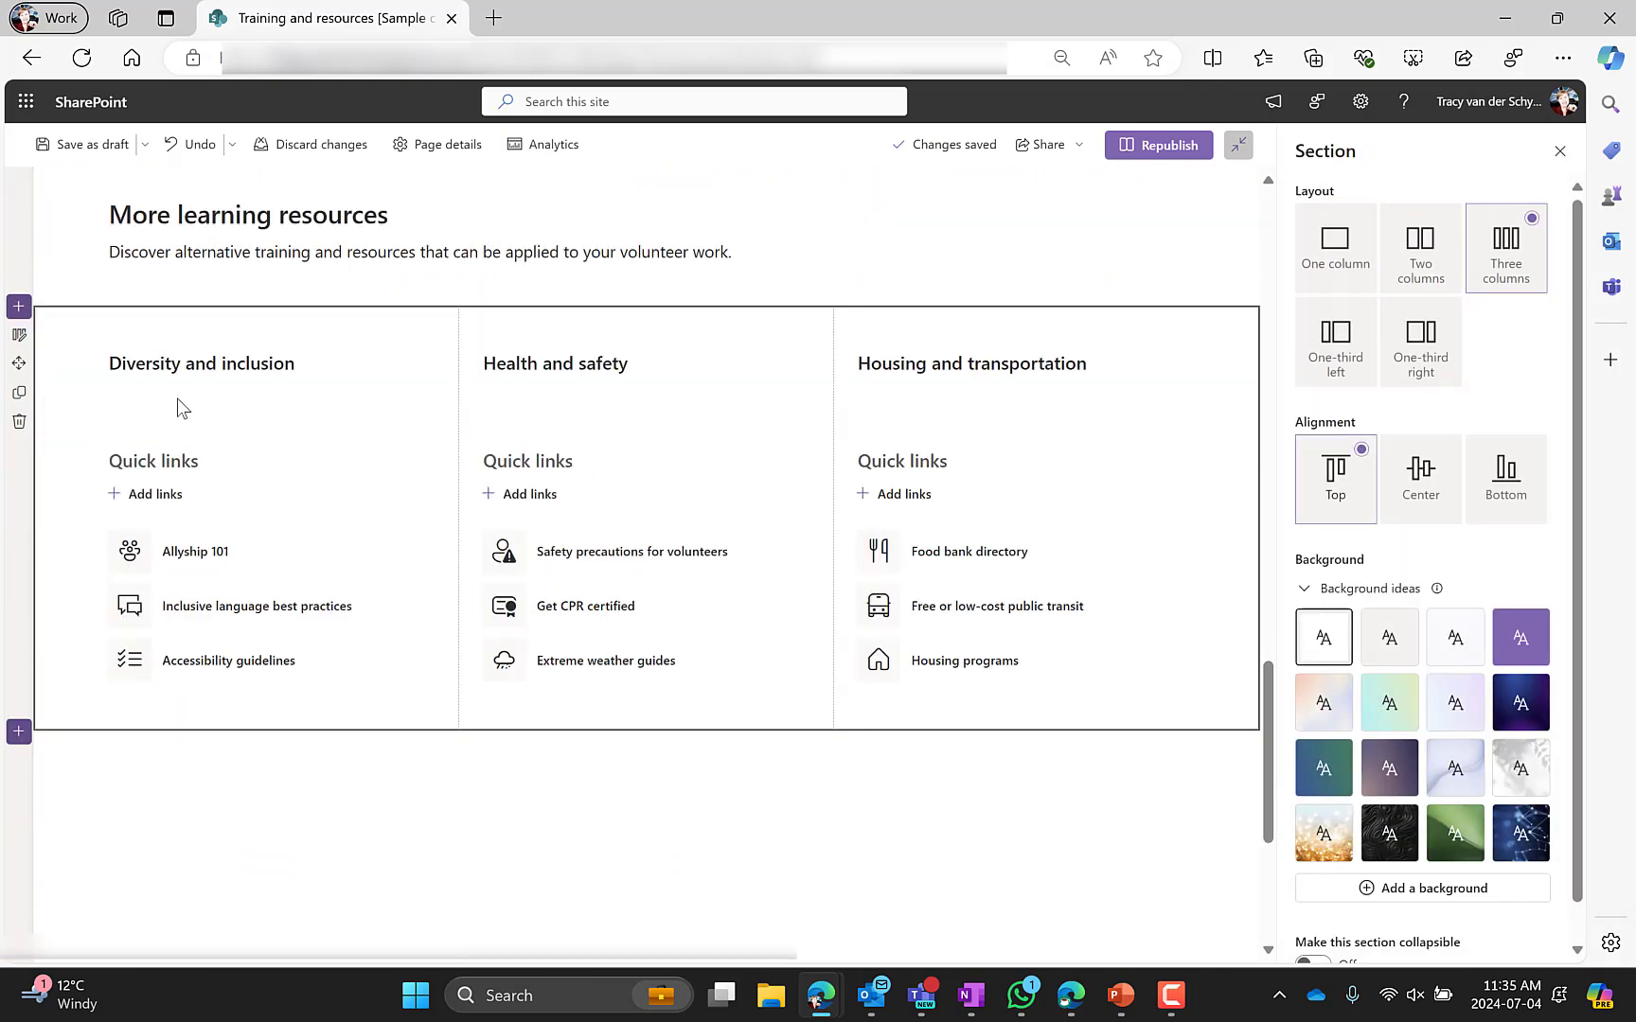
click(178, 369)
click(582, 409)
click(578, 459)
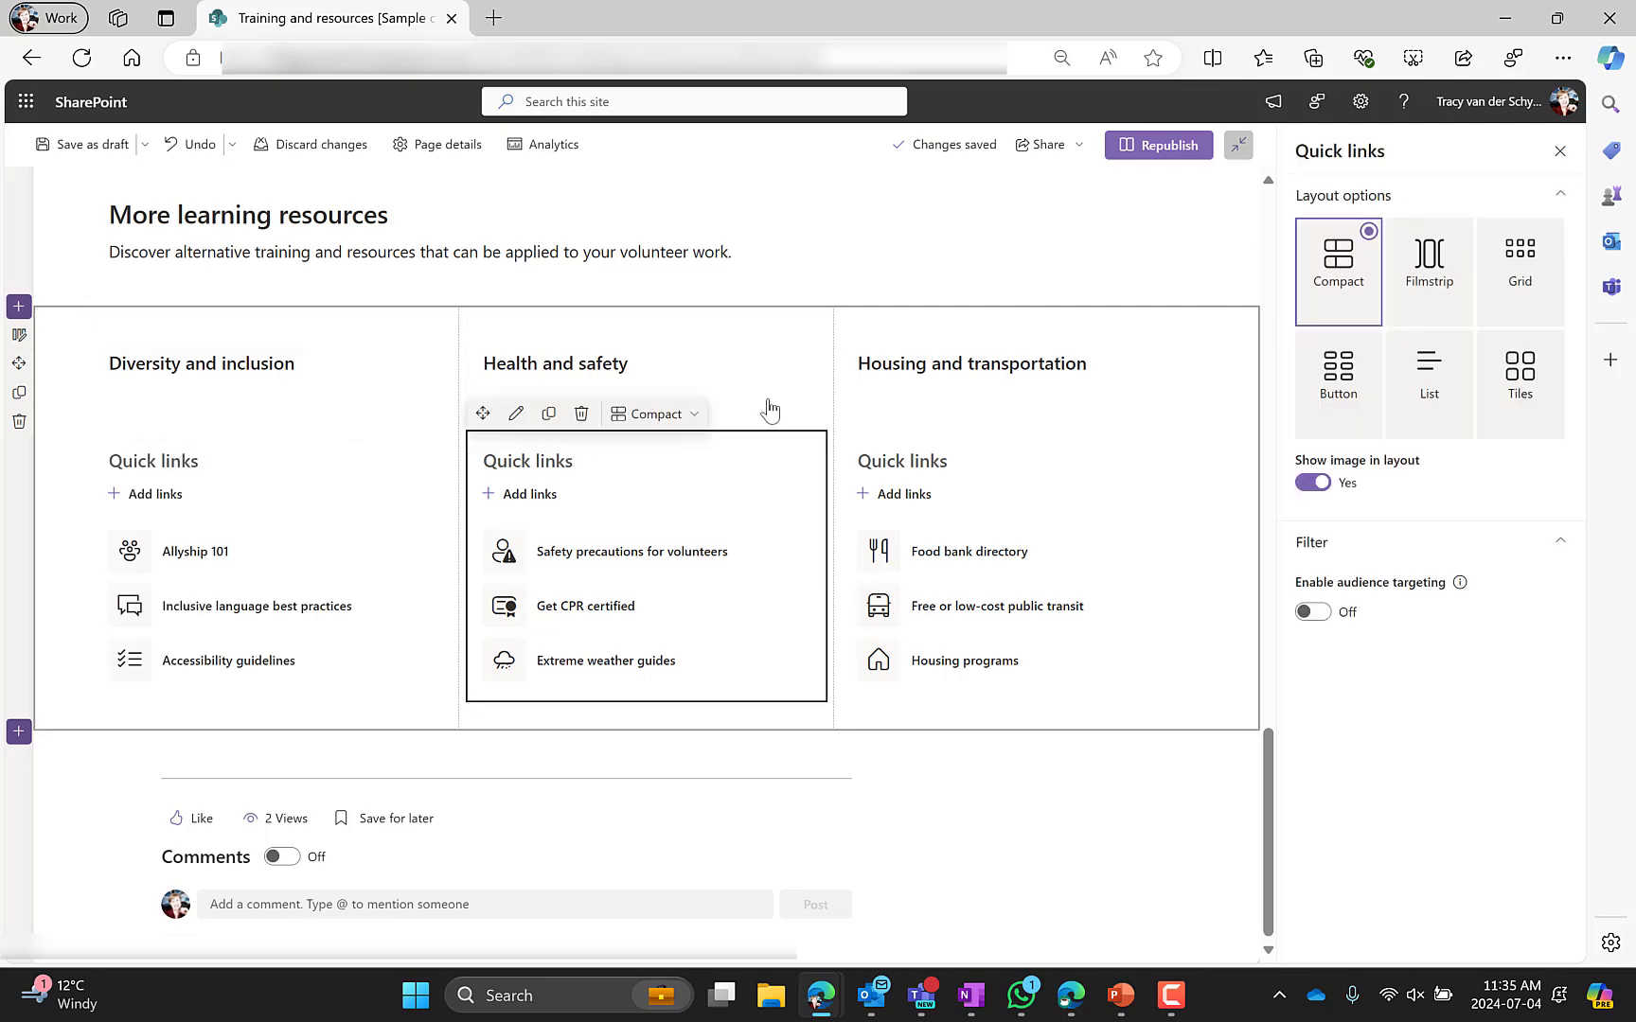
click(909, 392)
click(916, 478)
Republish the Training and resources page
scroll(83, 566, up, 1)
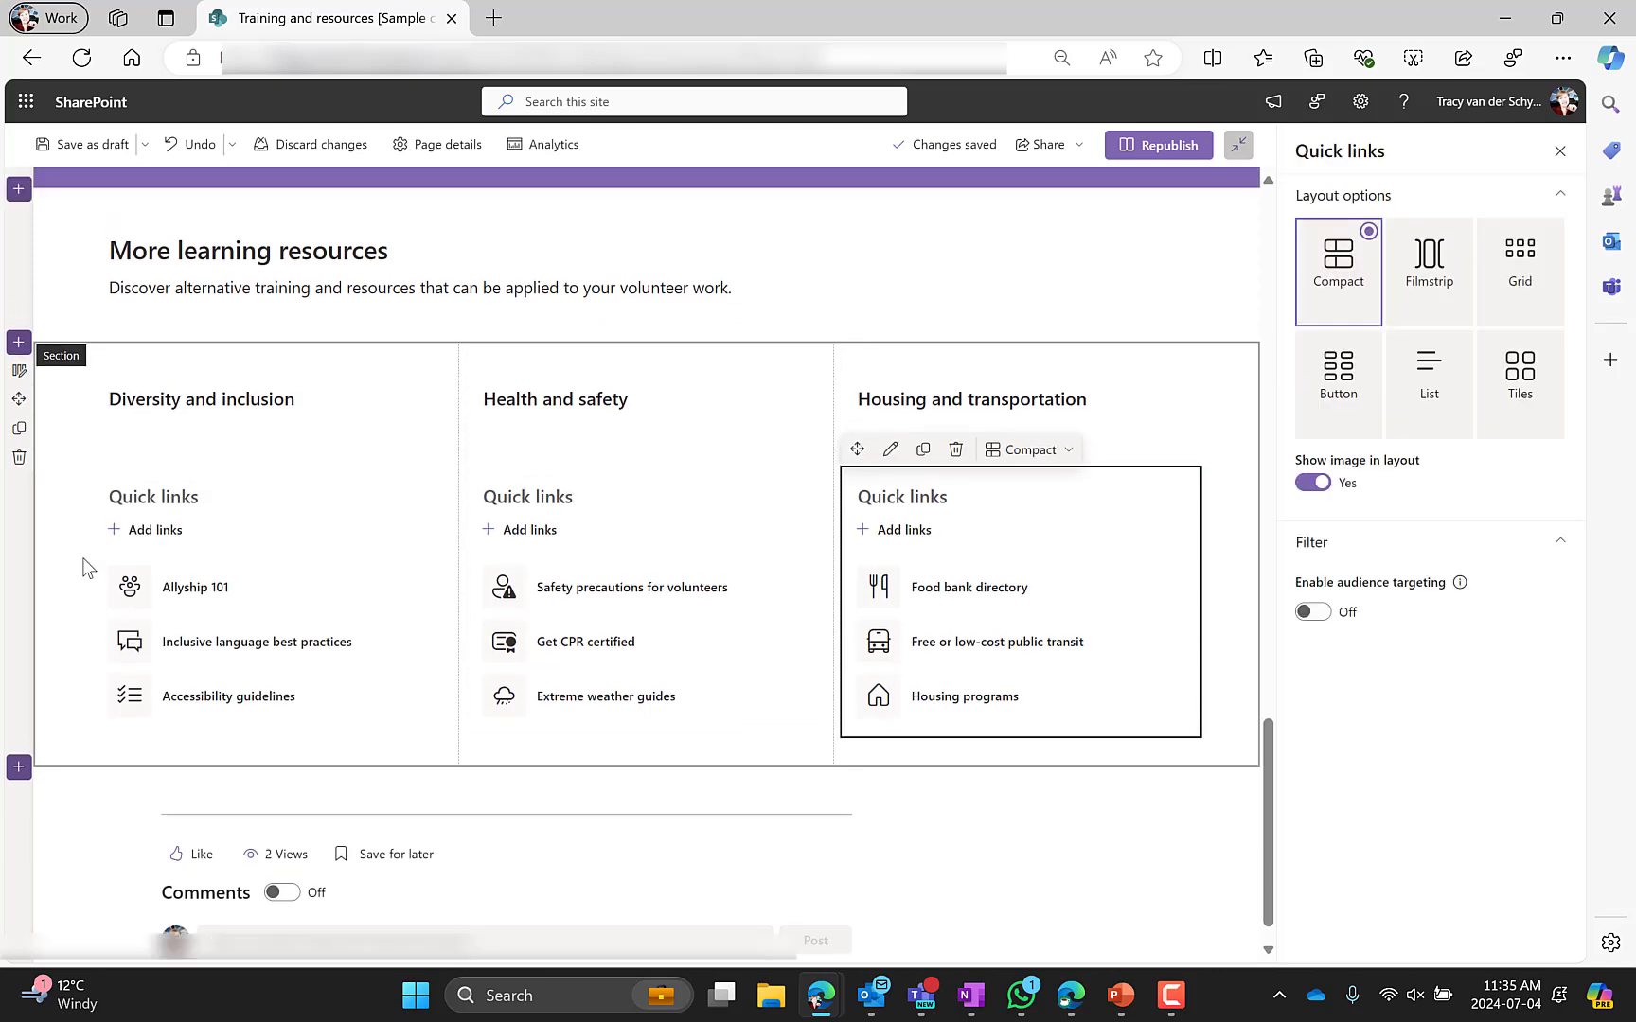
scroll(87, 568, up, 8)
click(1158, 145)
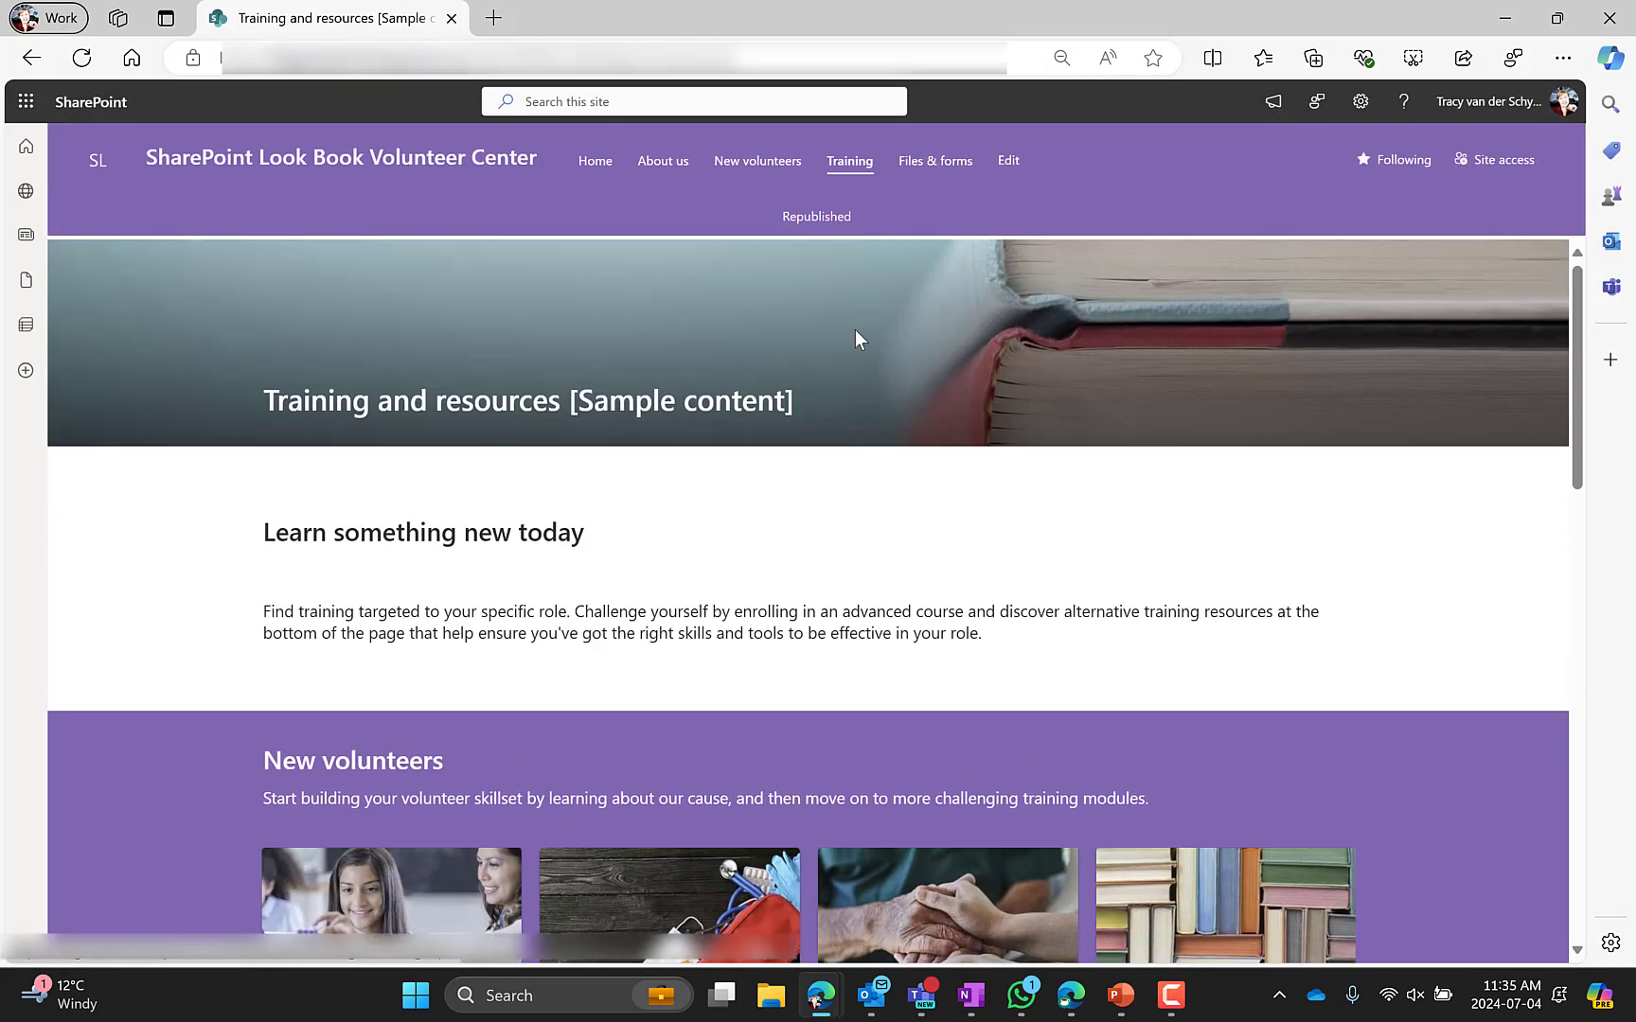
Open the Files & forms document library and return to the site's Home page
click(942, 166)
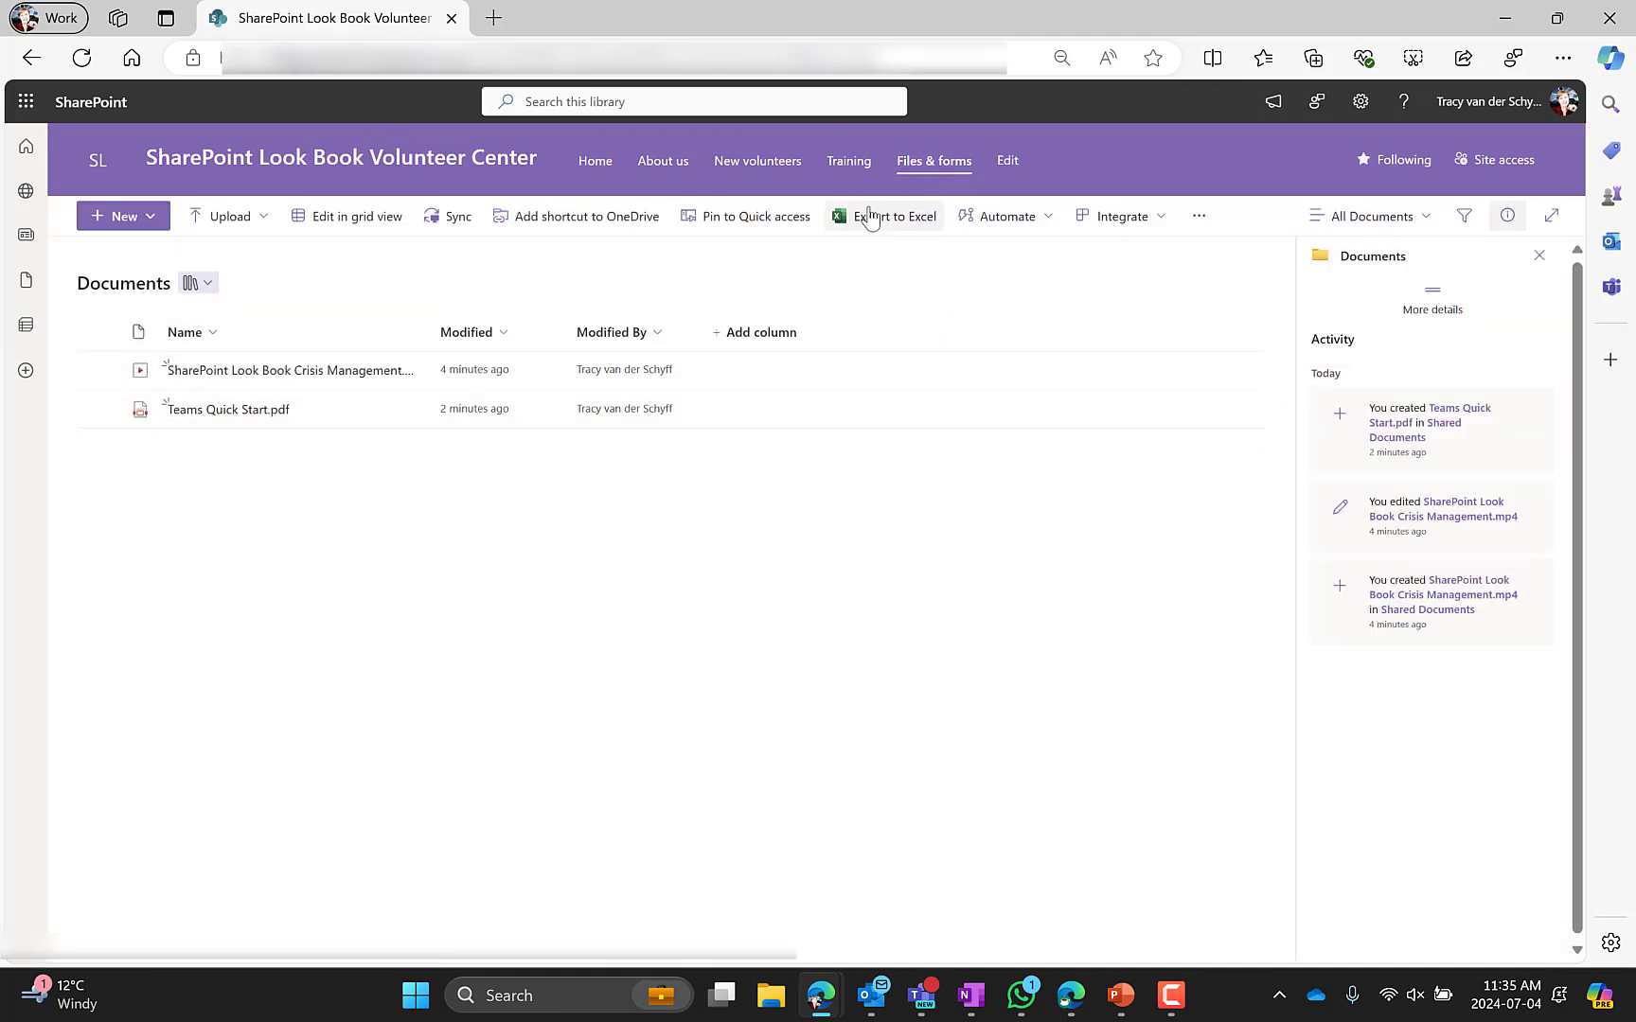
drag(606, 167, 590, 161)
click(593, 167)
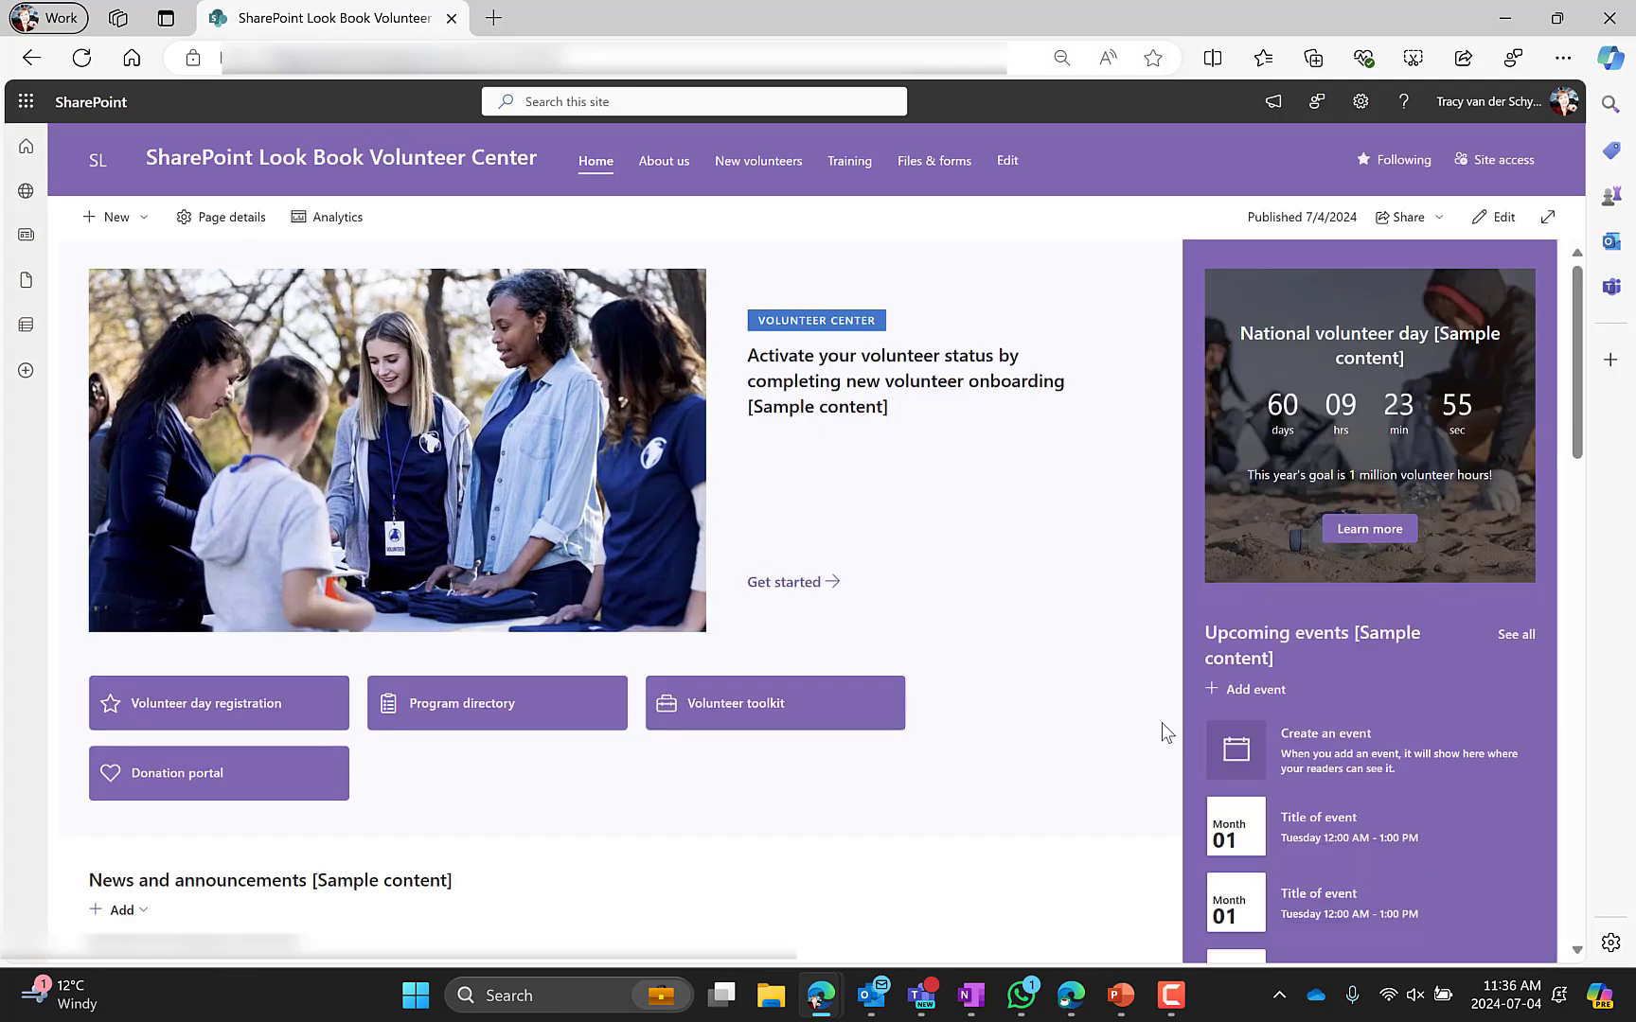
Open the browser developer tools and turn on device emulation to preview the site on a mobile screen
click(1562, 58)
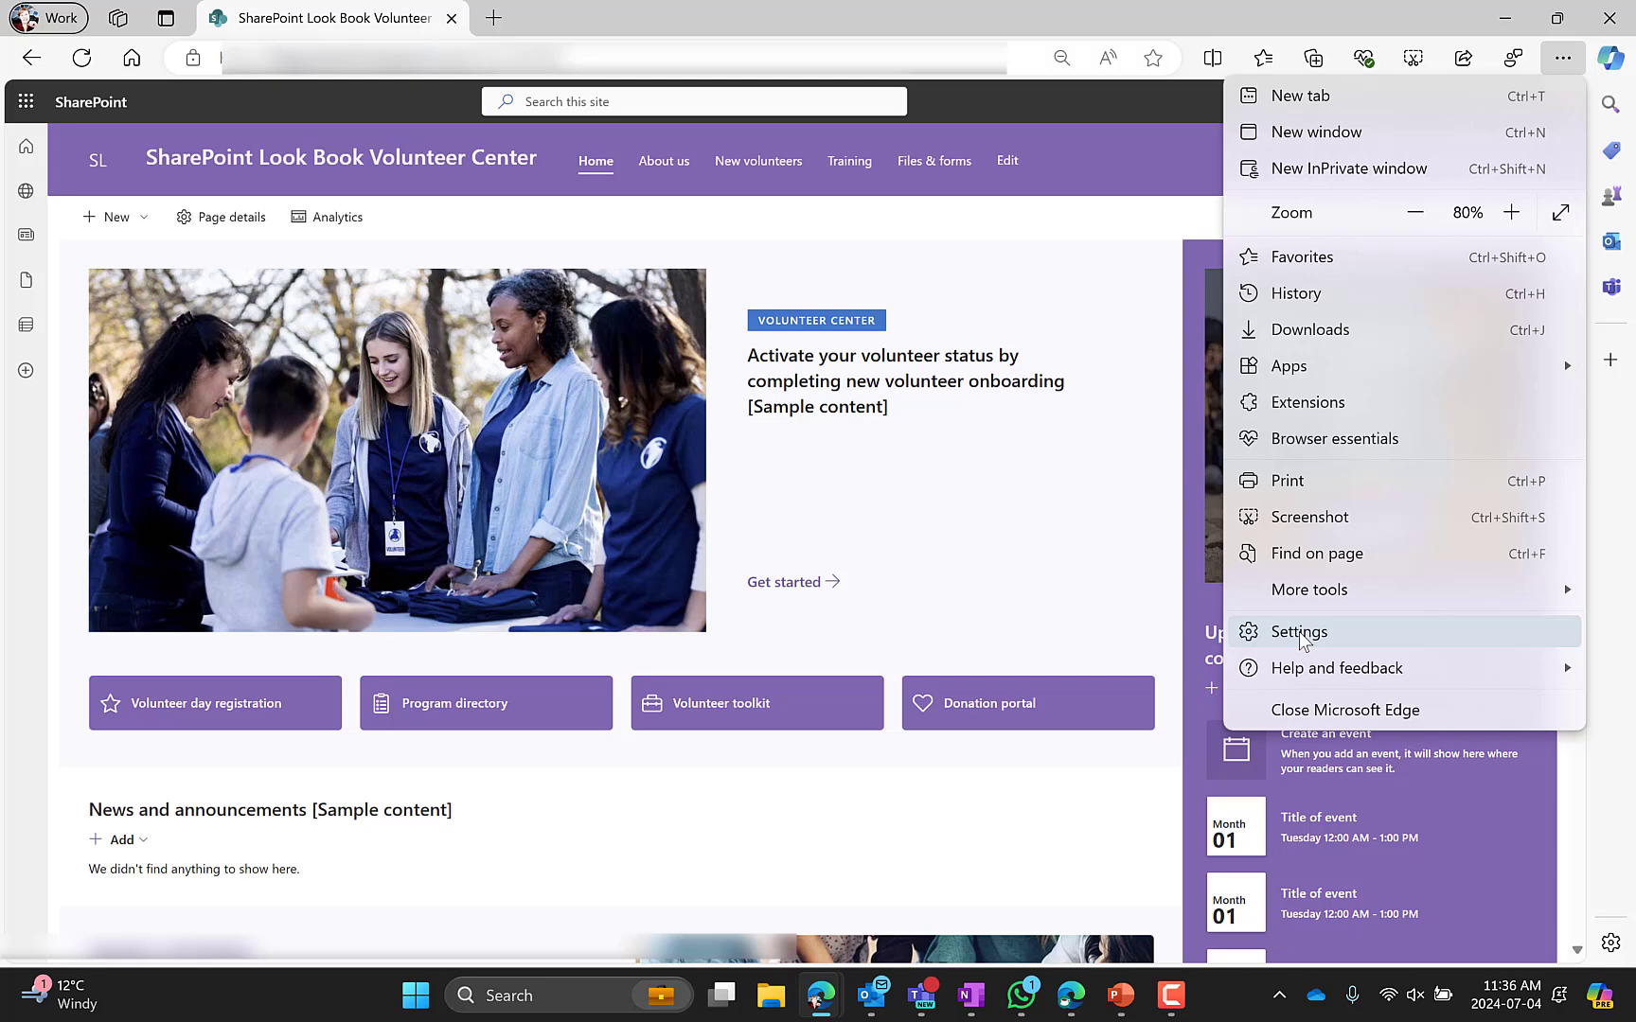
mouse_move(1306, 596)
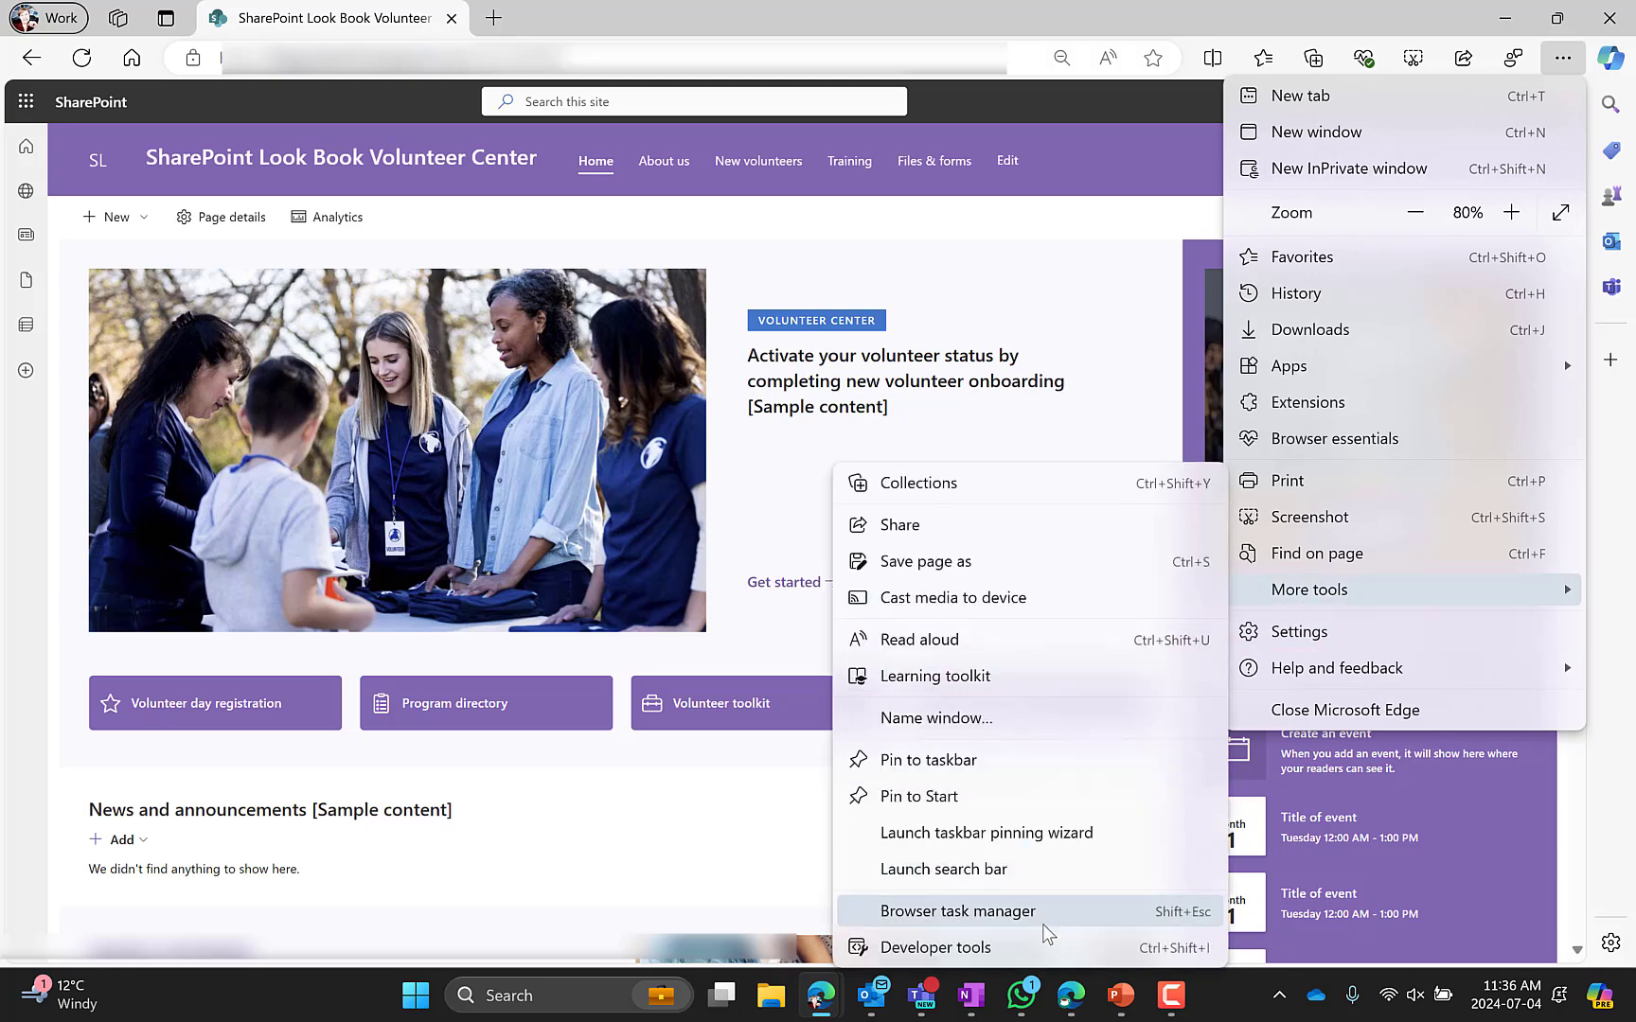
click(1040, 947)
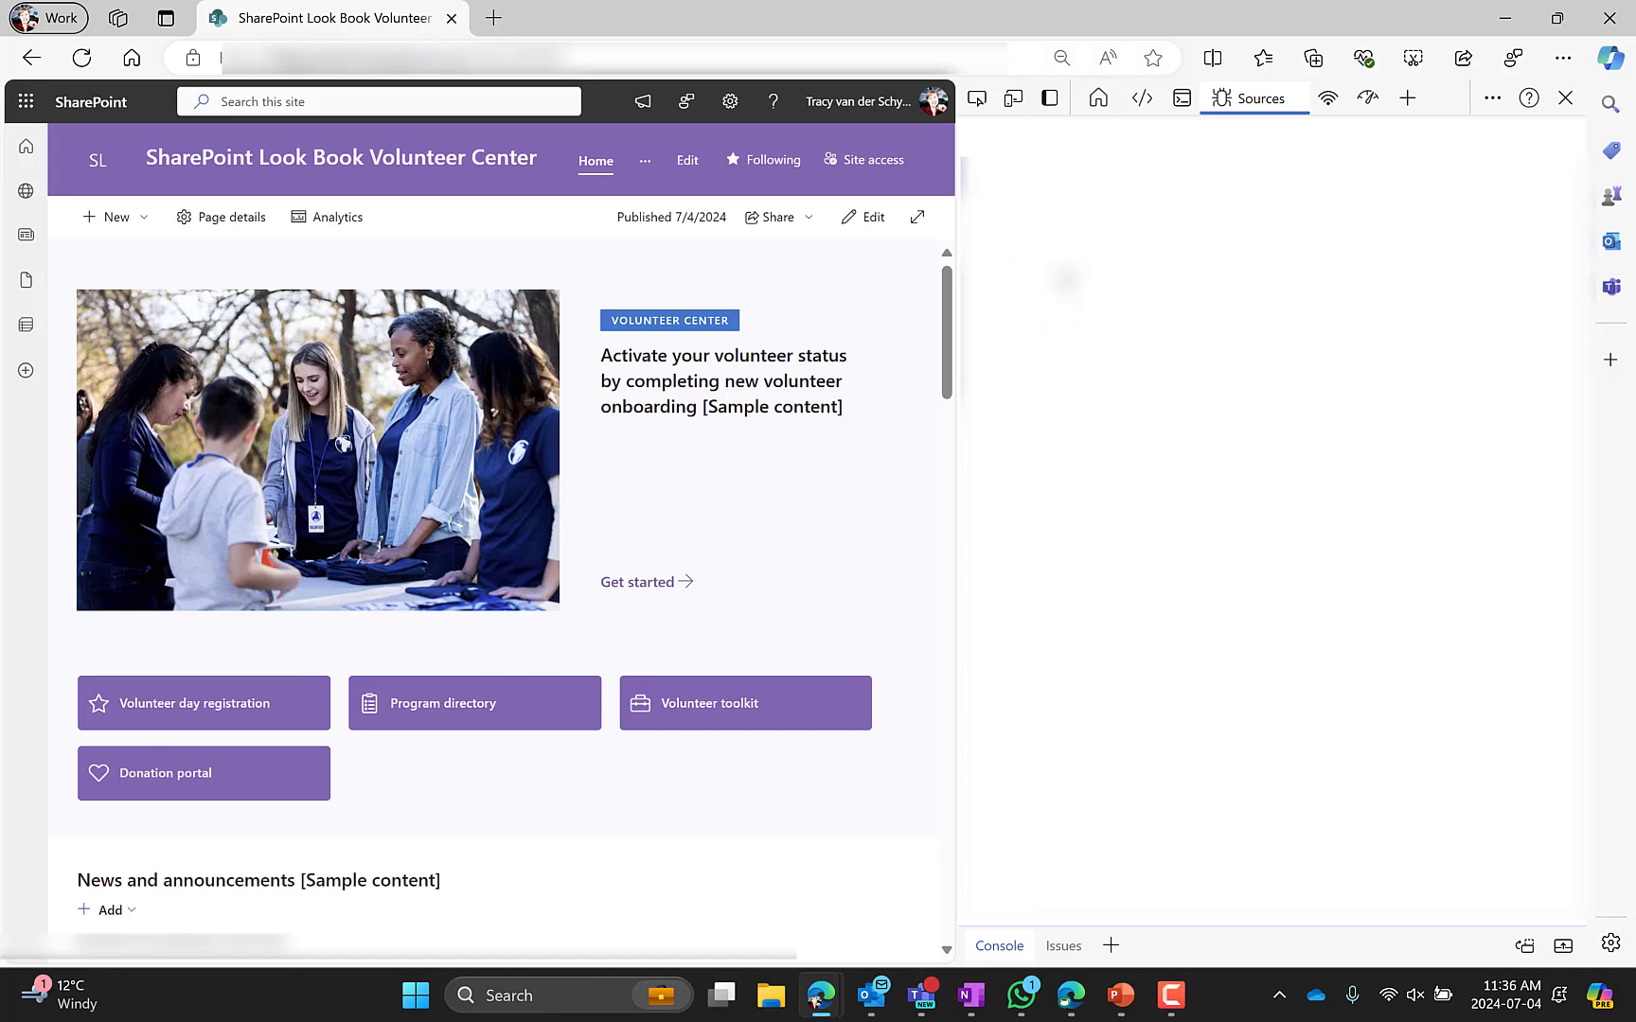
click(1011, 99)
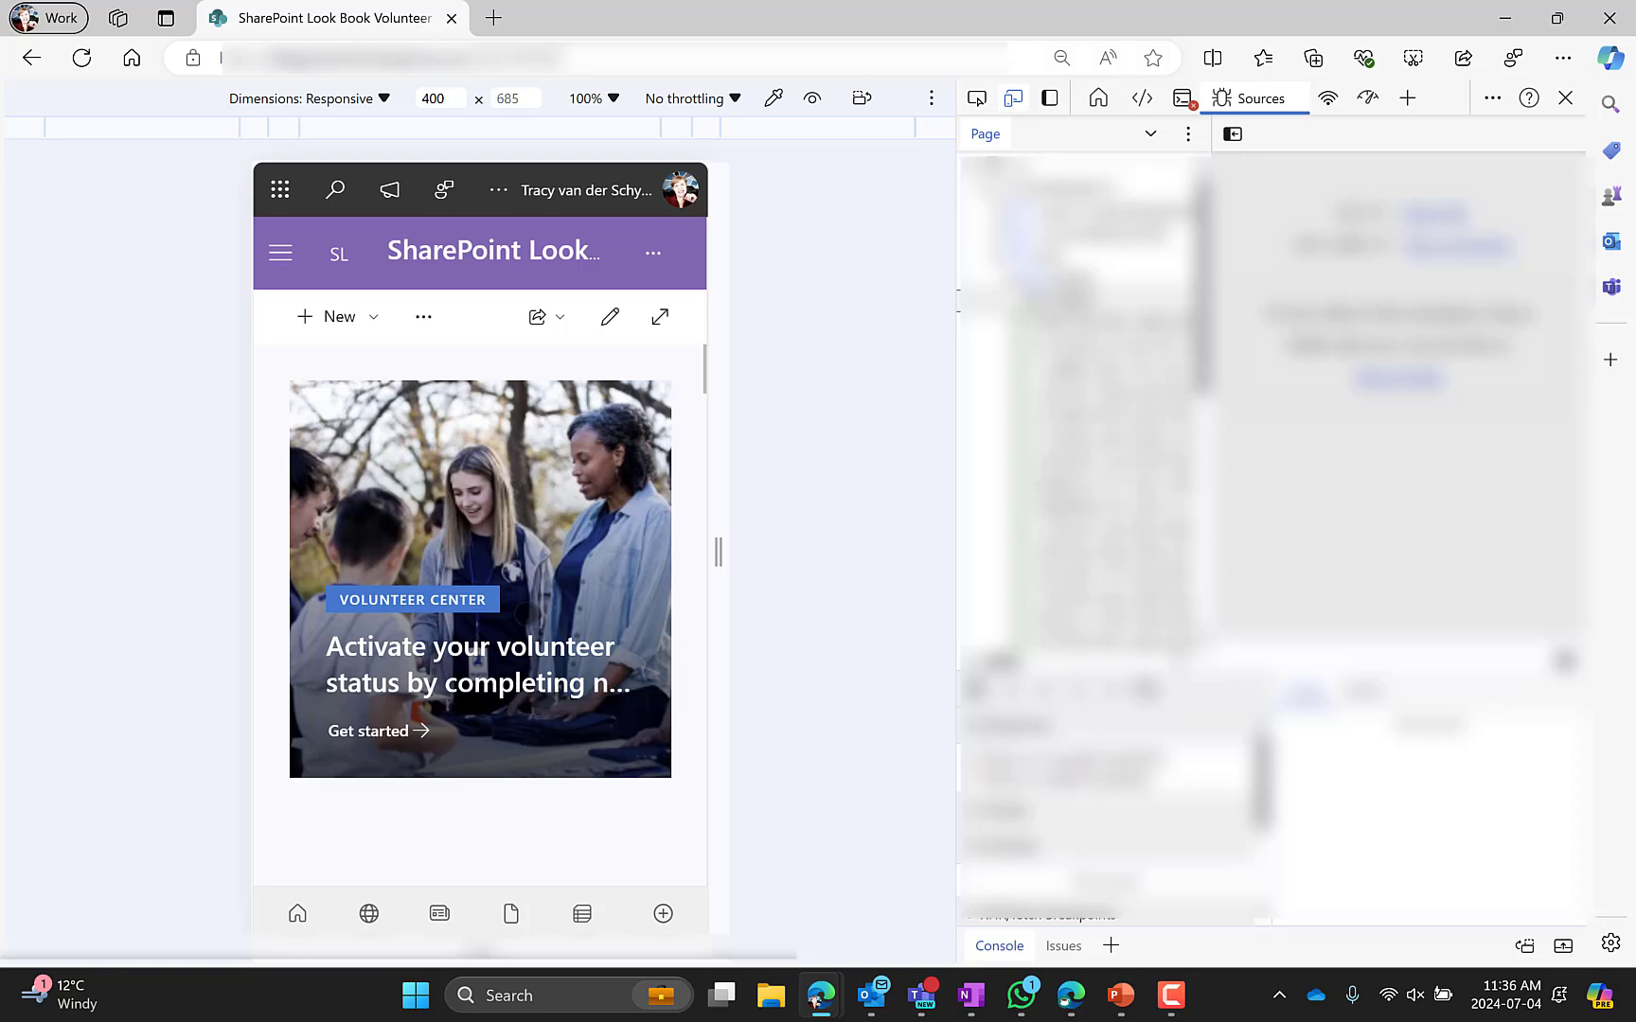
Scroll through the home page in the mobile preview, then close the developer tools
scroll(527, 614, down, 3)
scroll(526, 614, down, 10)
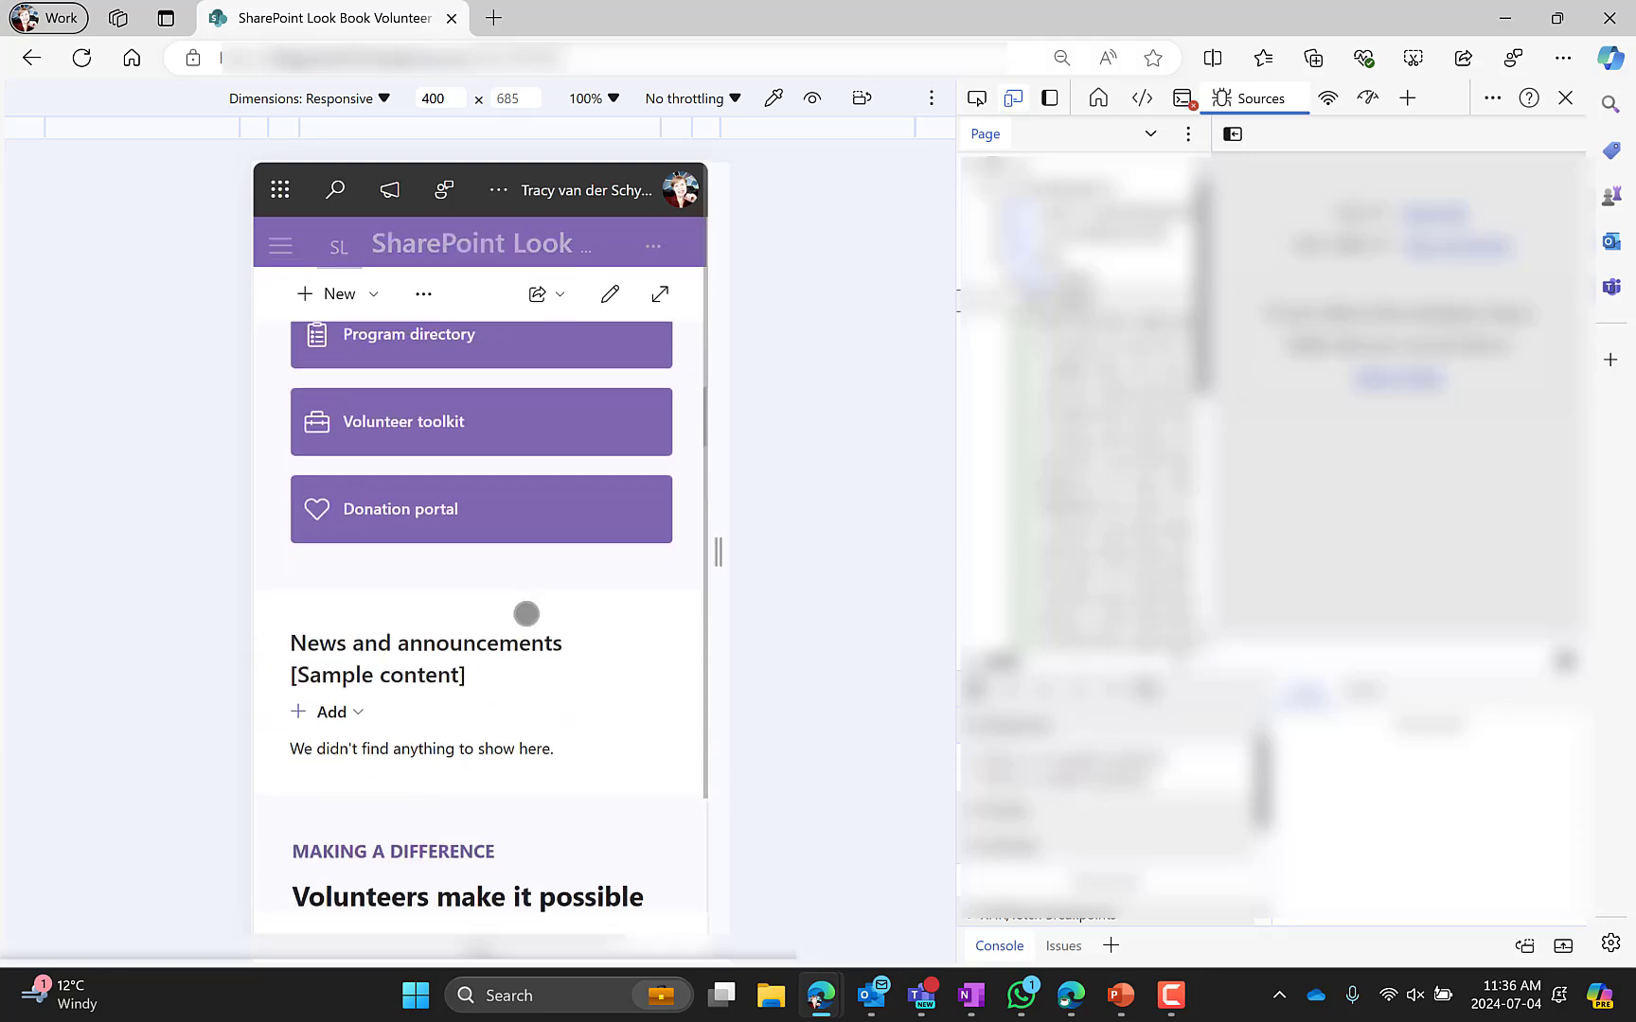
scroll(526, 614, down, 10)
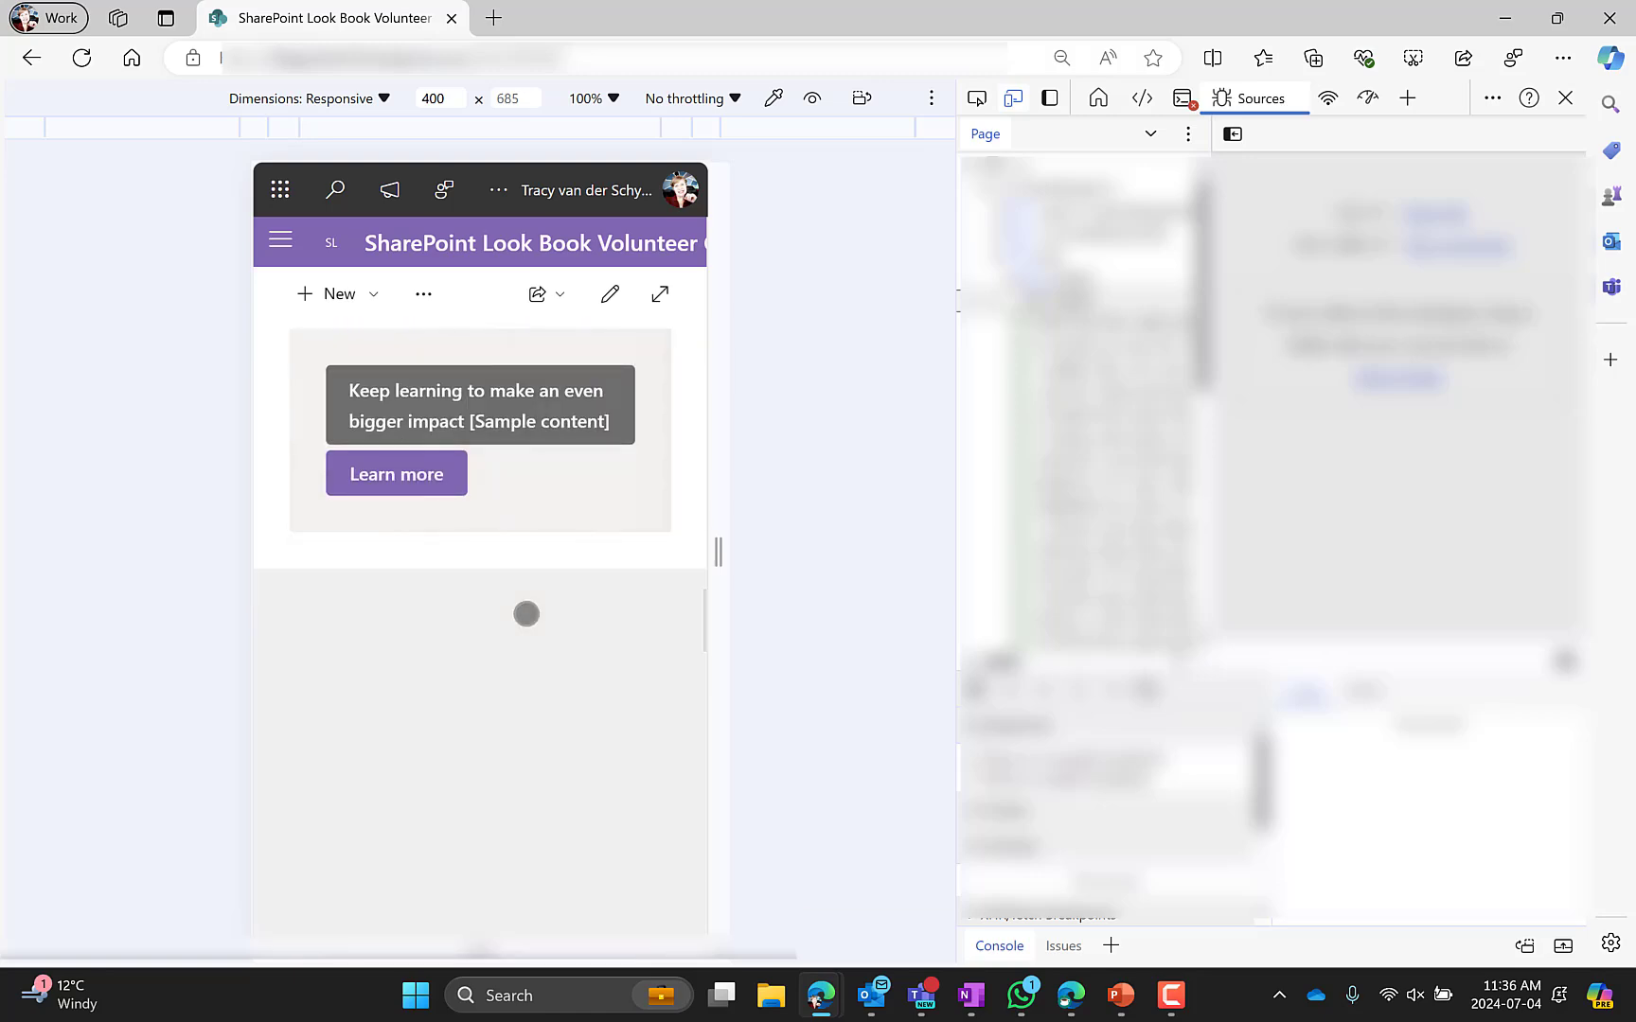
scroll(526, 615, down, 9)
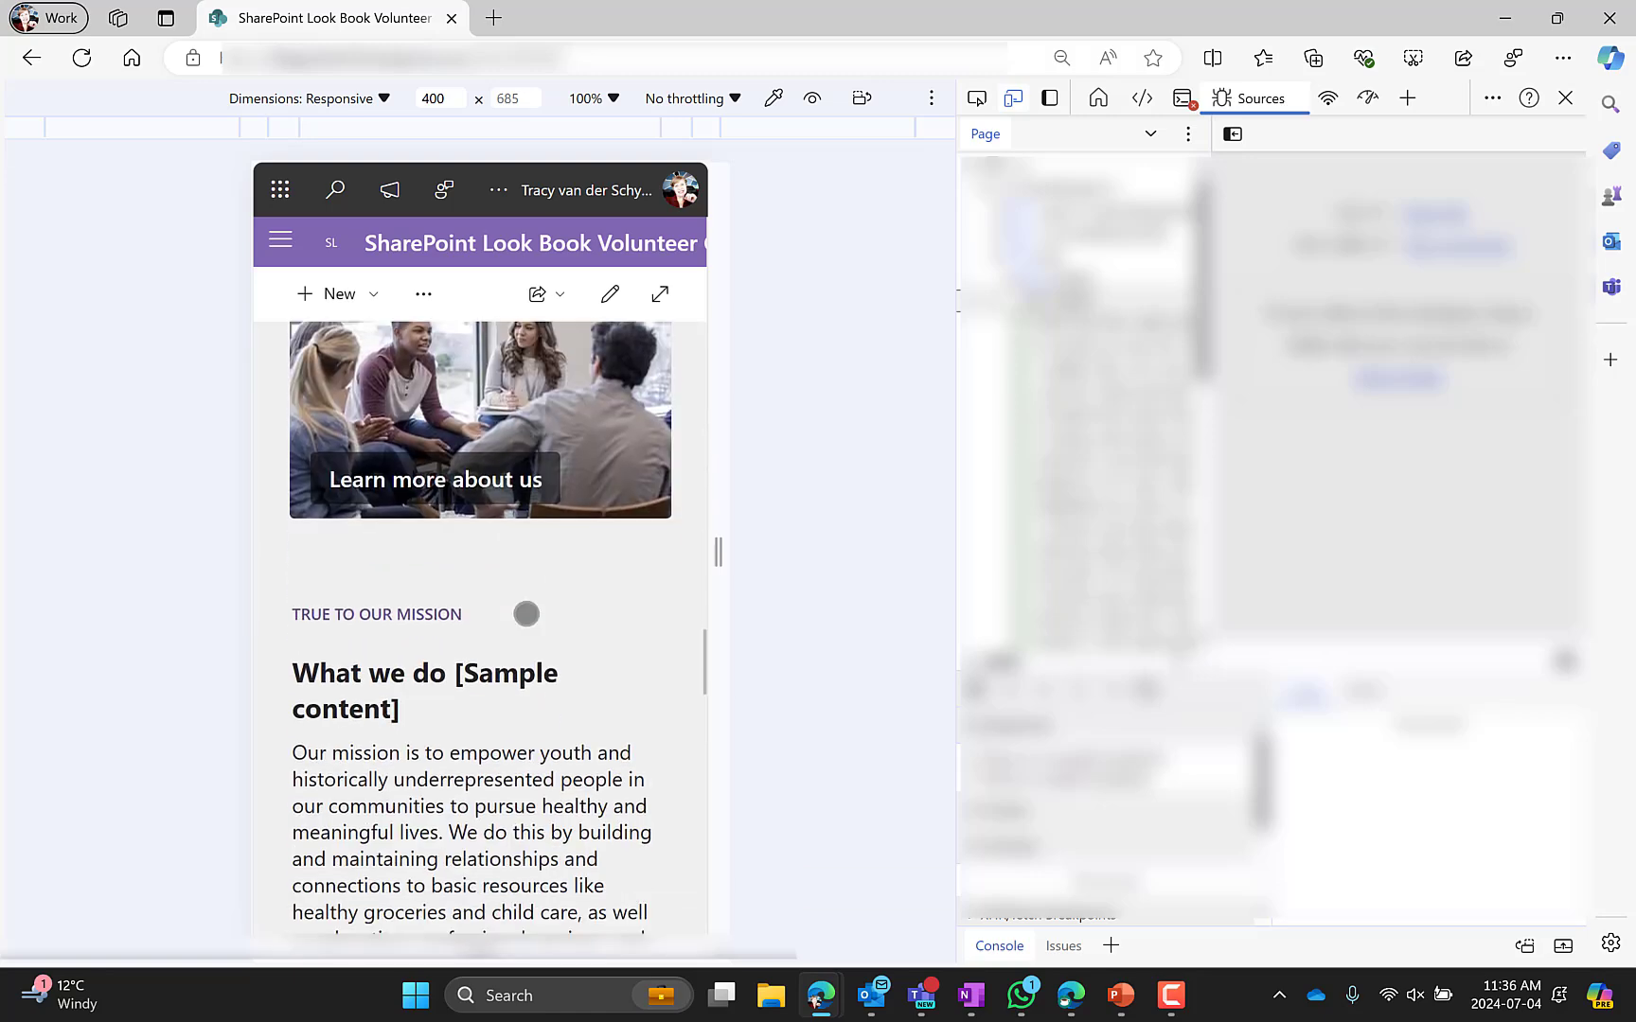
scroll(526, 614, down, 5)
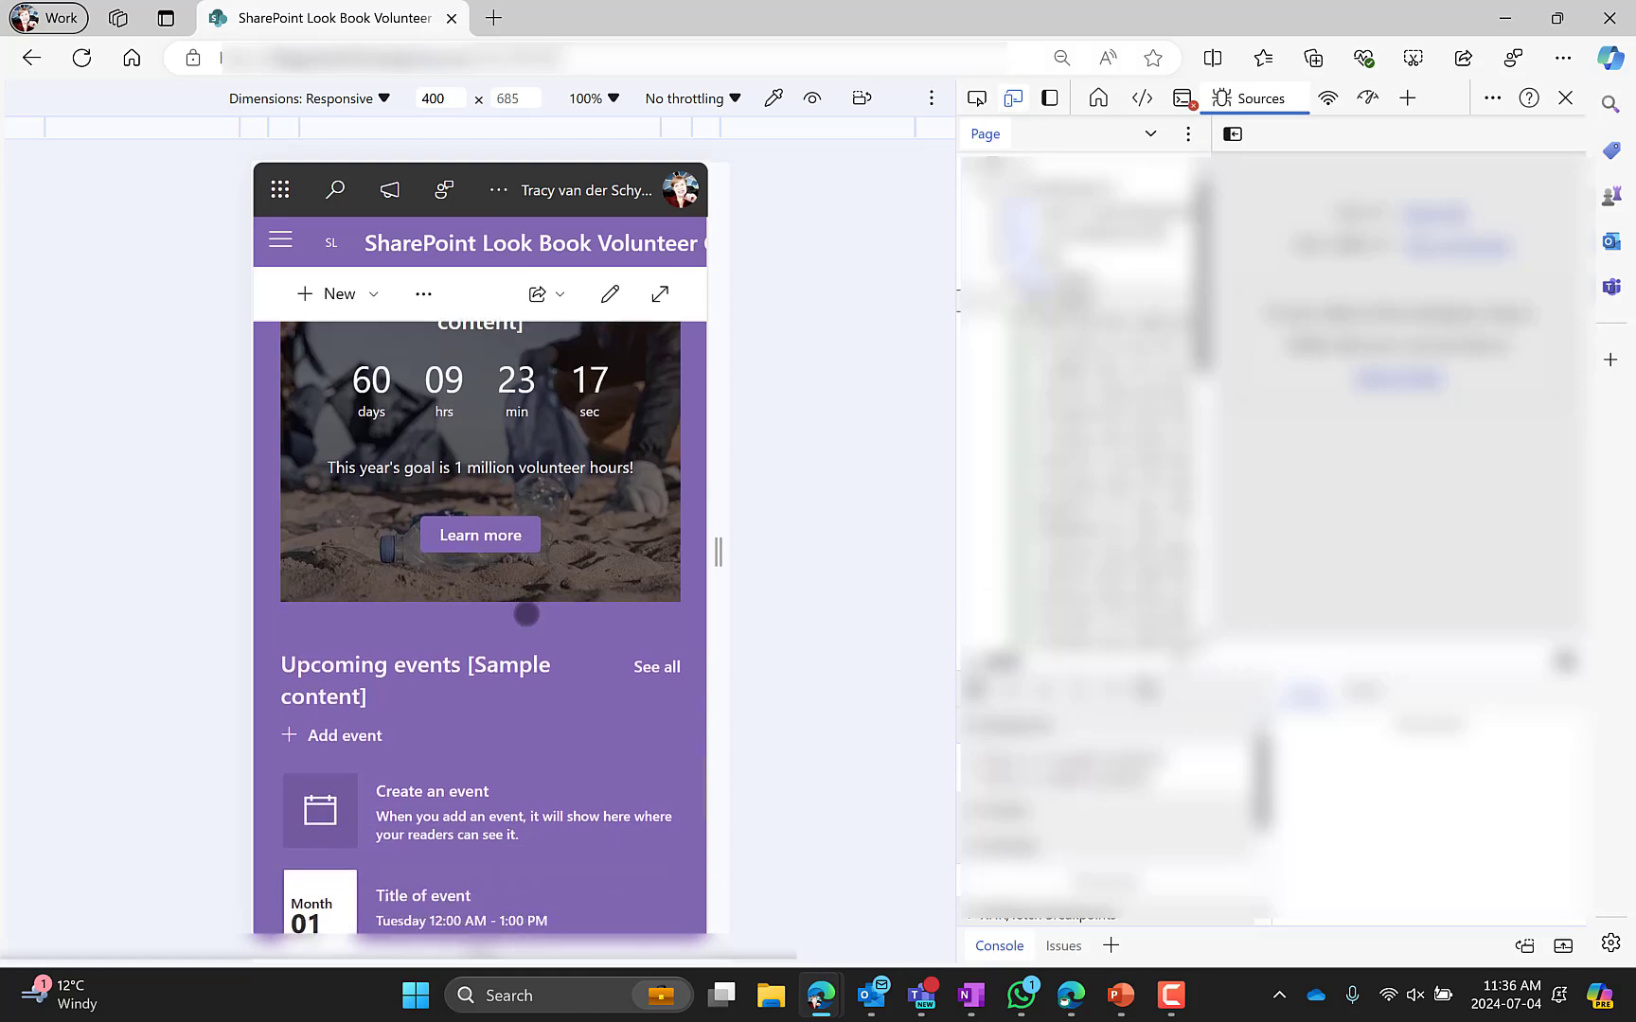
scroll(526, 615, up, 2)
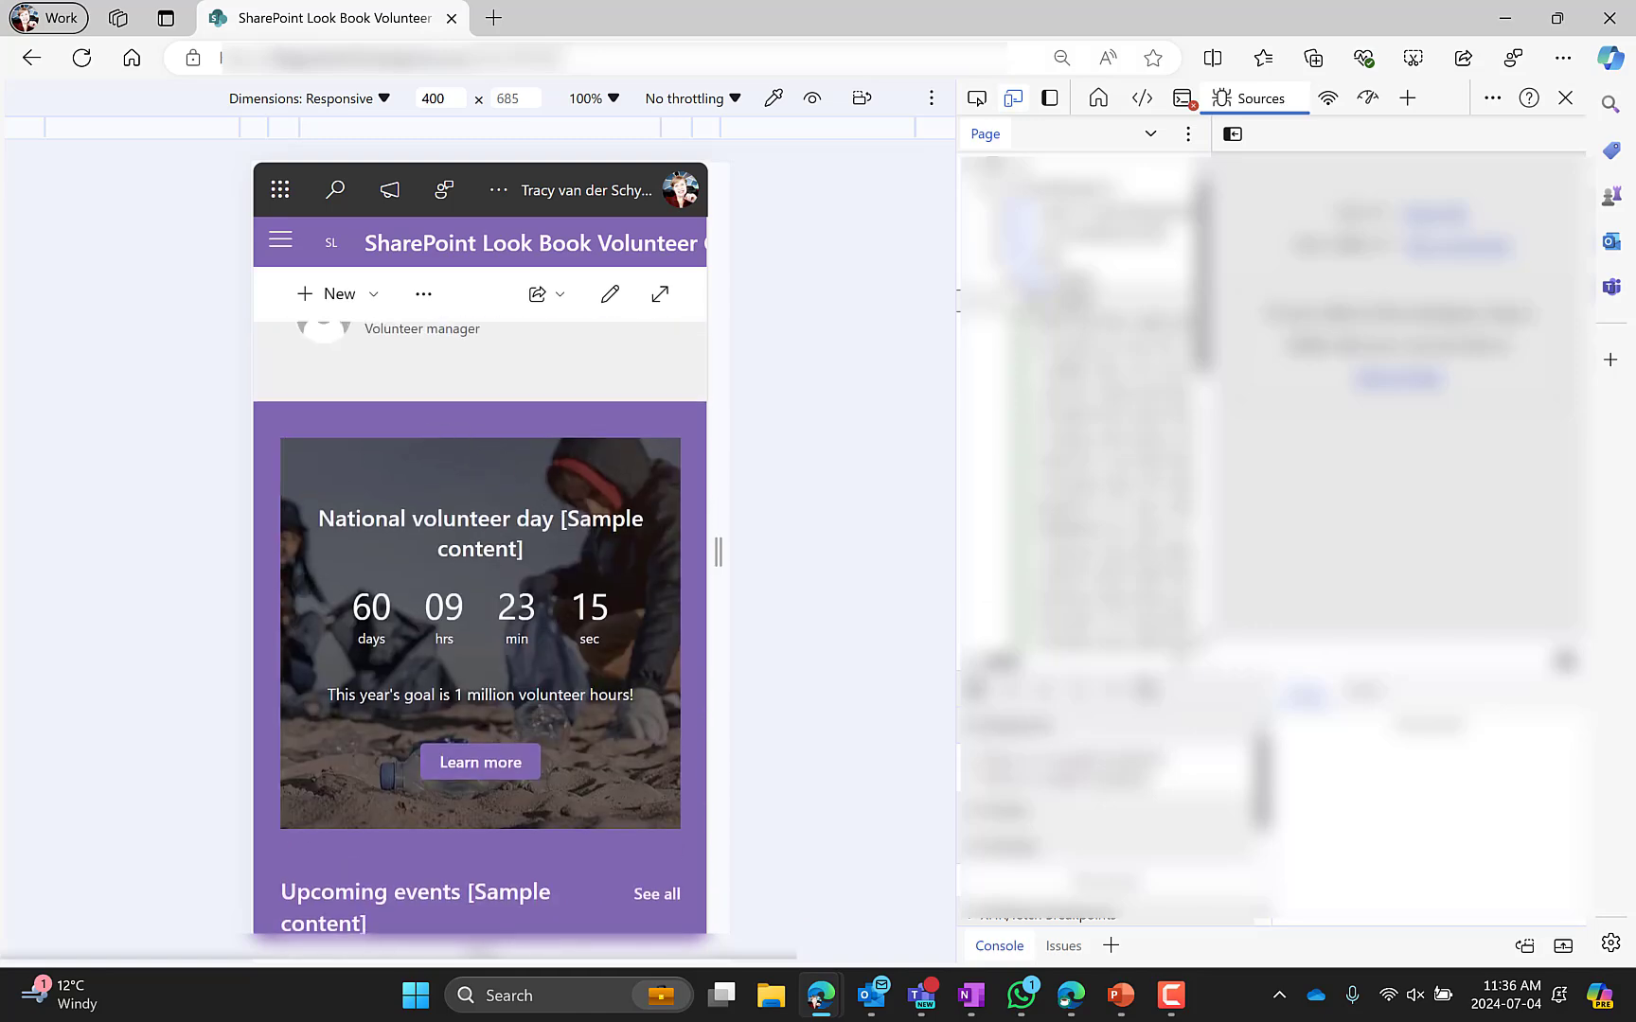
scroll(544, 658, down, 6)
scroll(544, 658, up, 15)
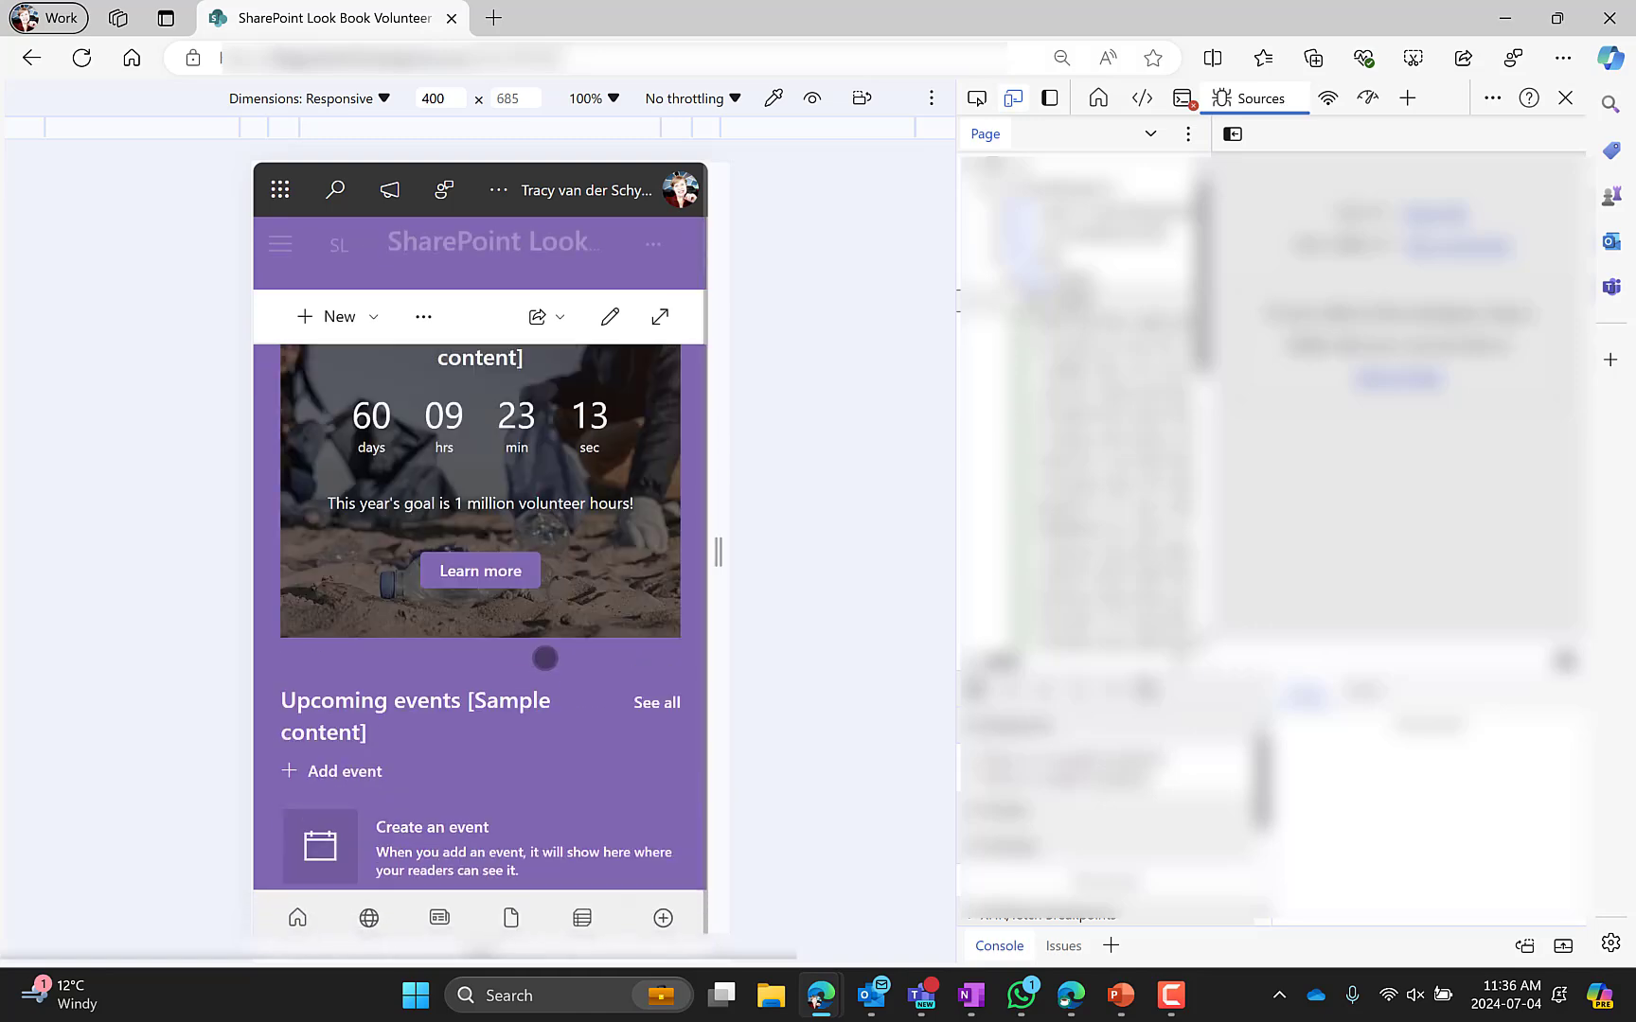
scroll(545, 658, up, 6)
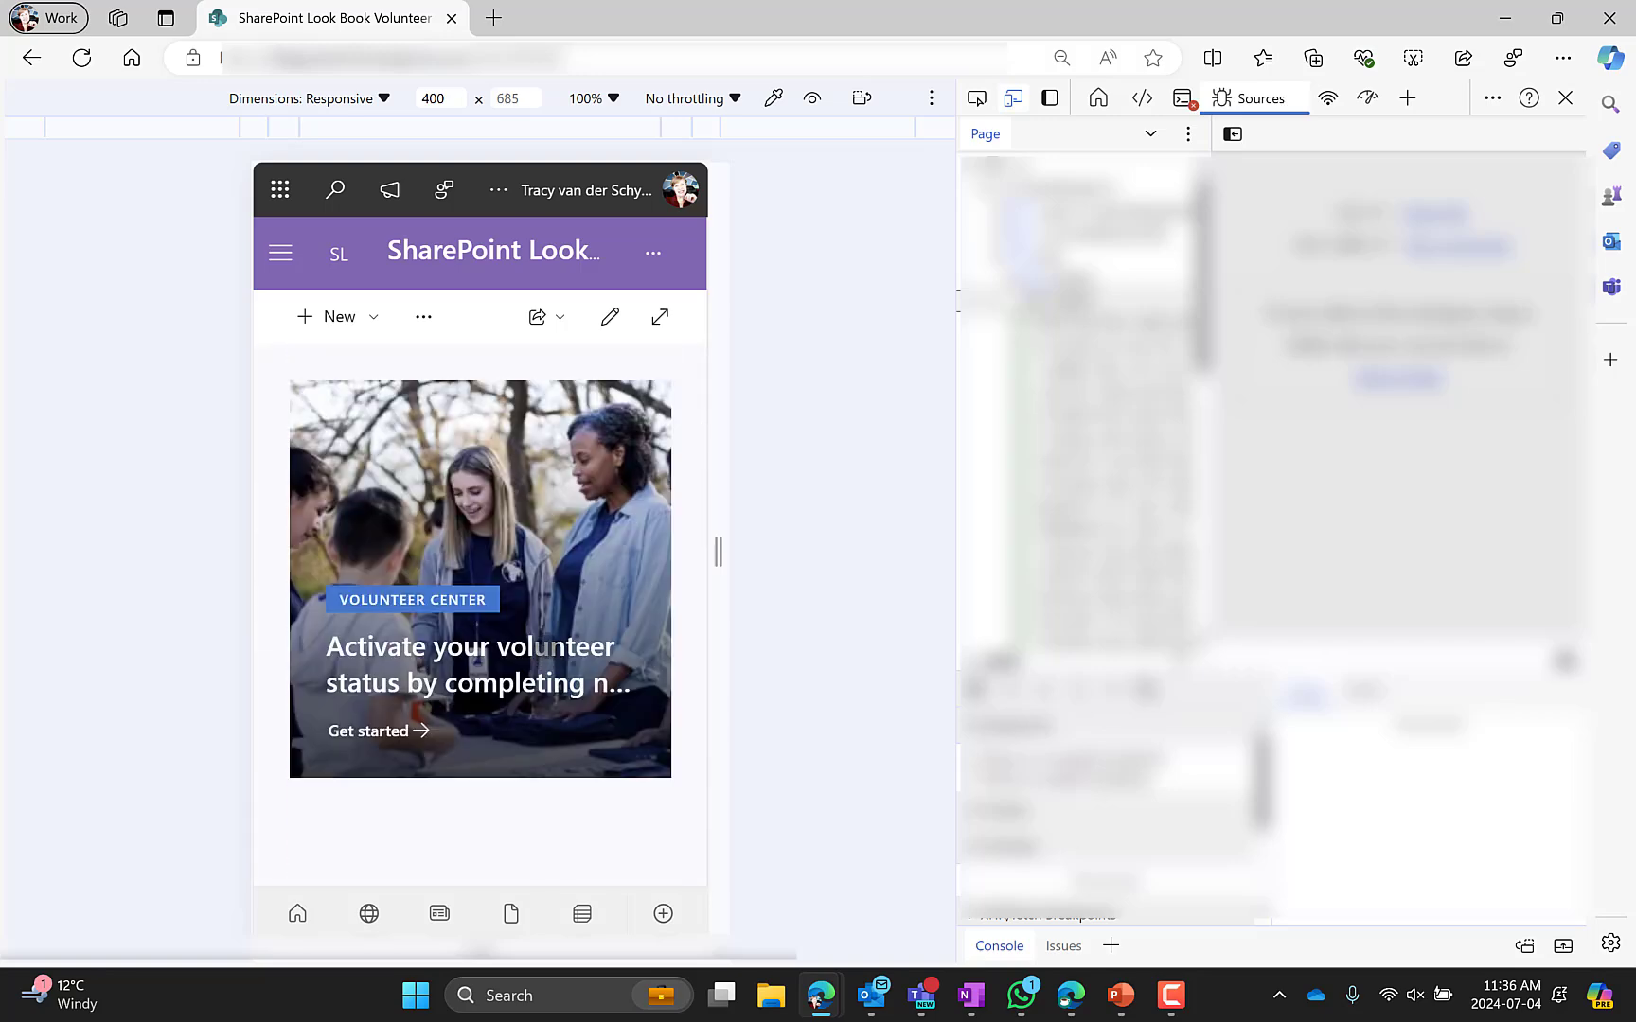
scroll(544, 643, down, 4)
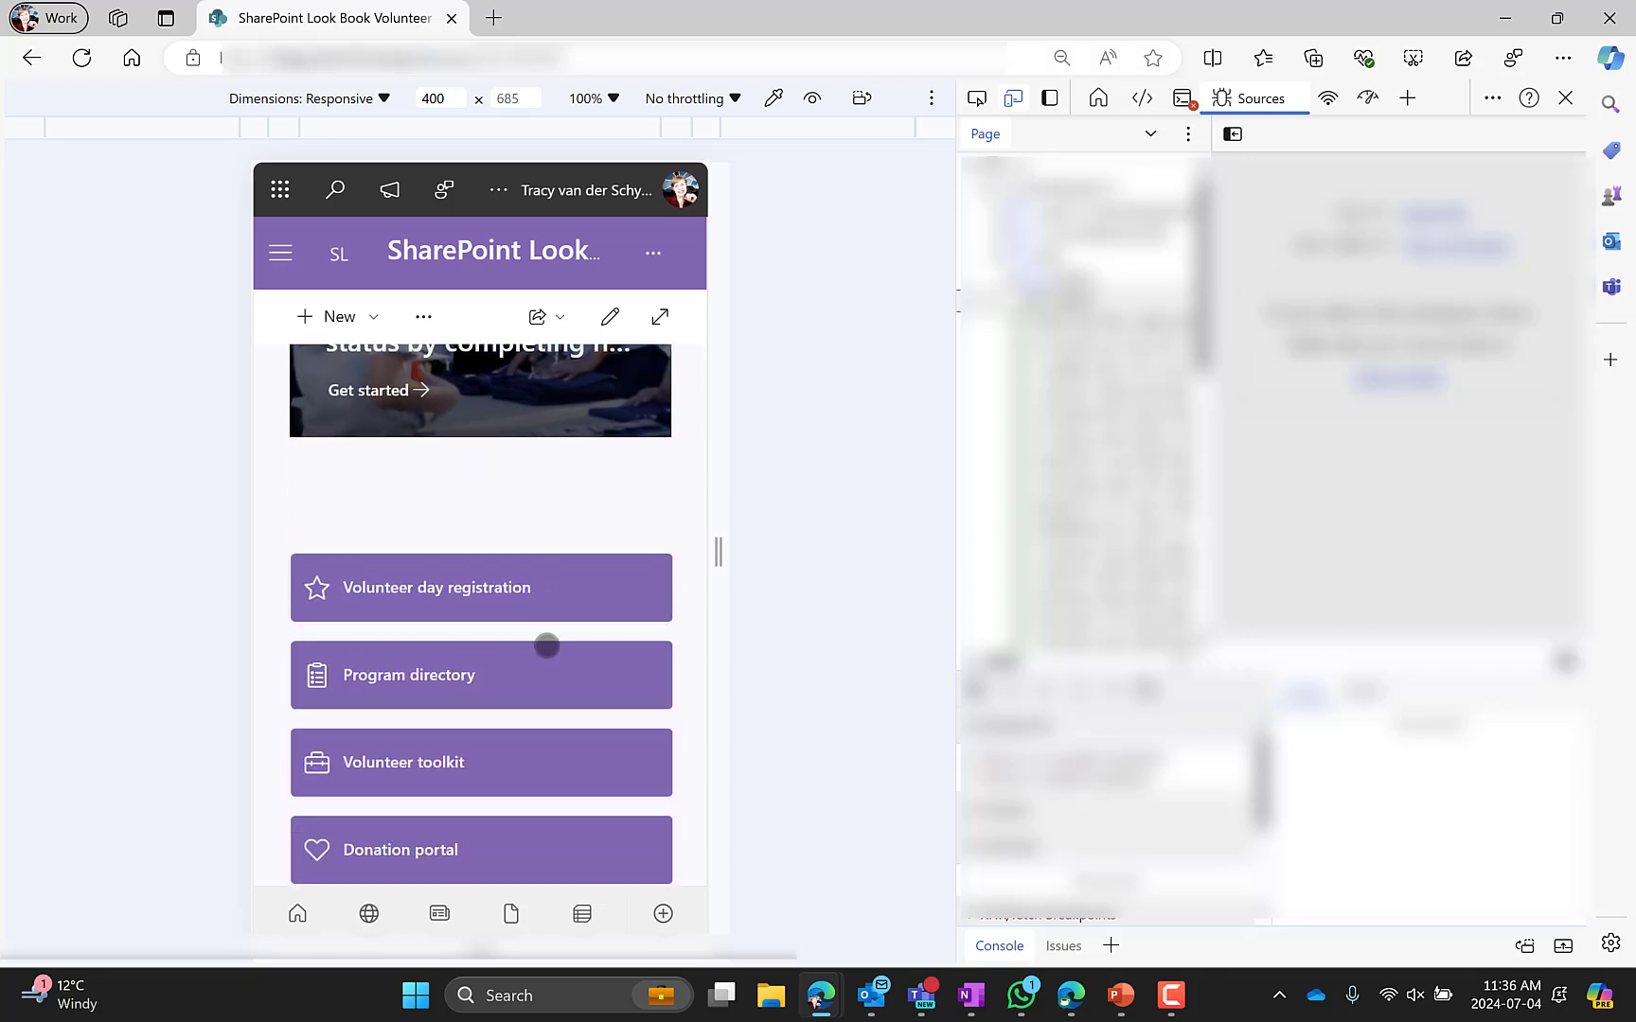
scroll(547, 645, down, 5)
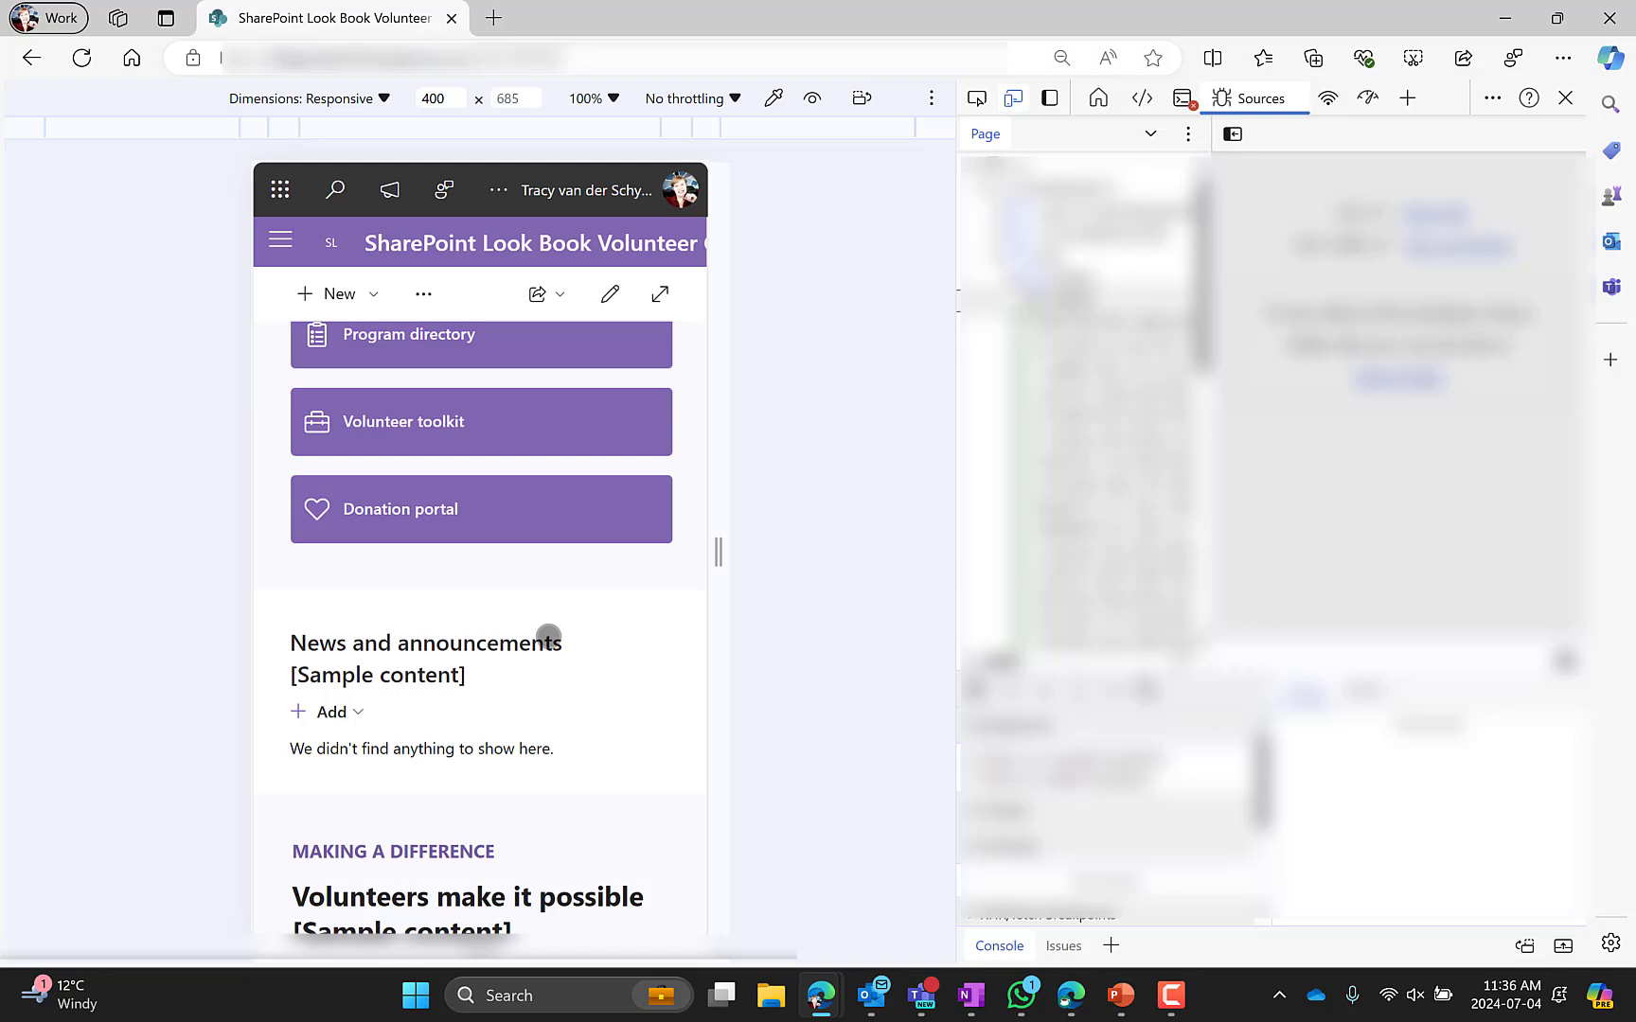
scroll(548, 635, up, 10)
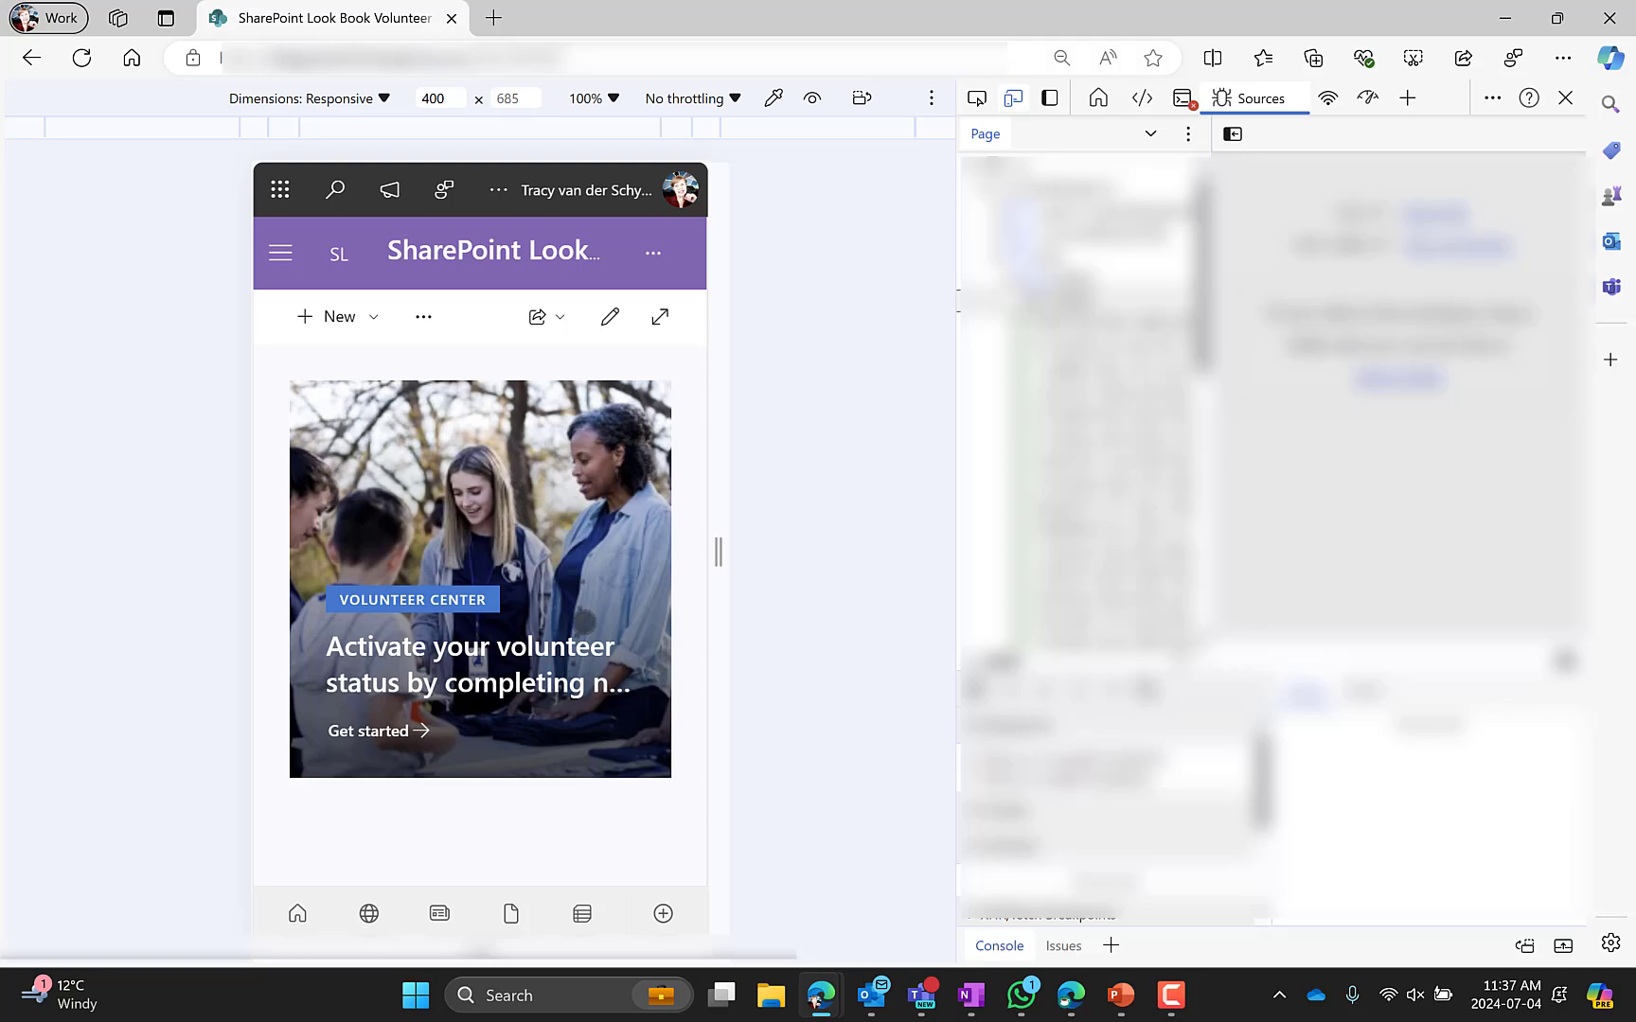
scroll(587, 615, down, 3)
scroll(529, 774, down, 4)
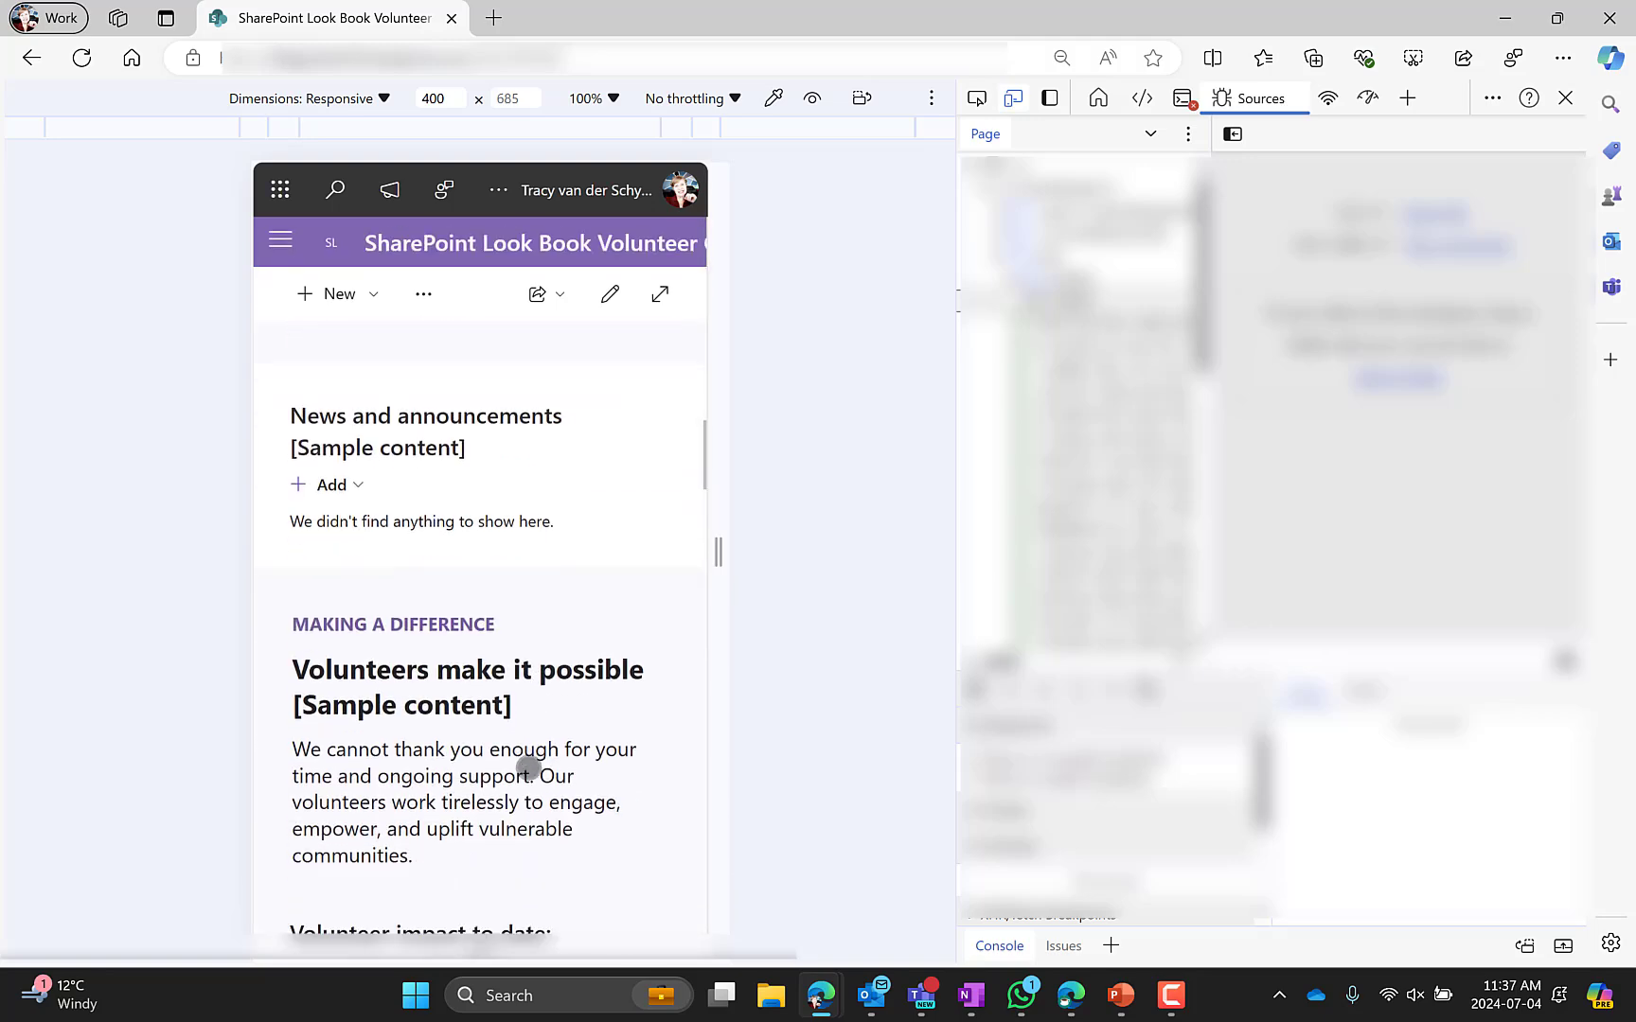
scroll(484, 732, down, 3)
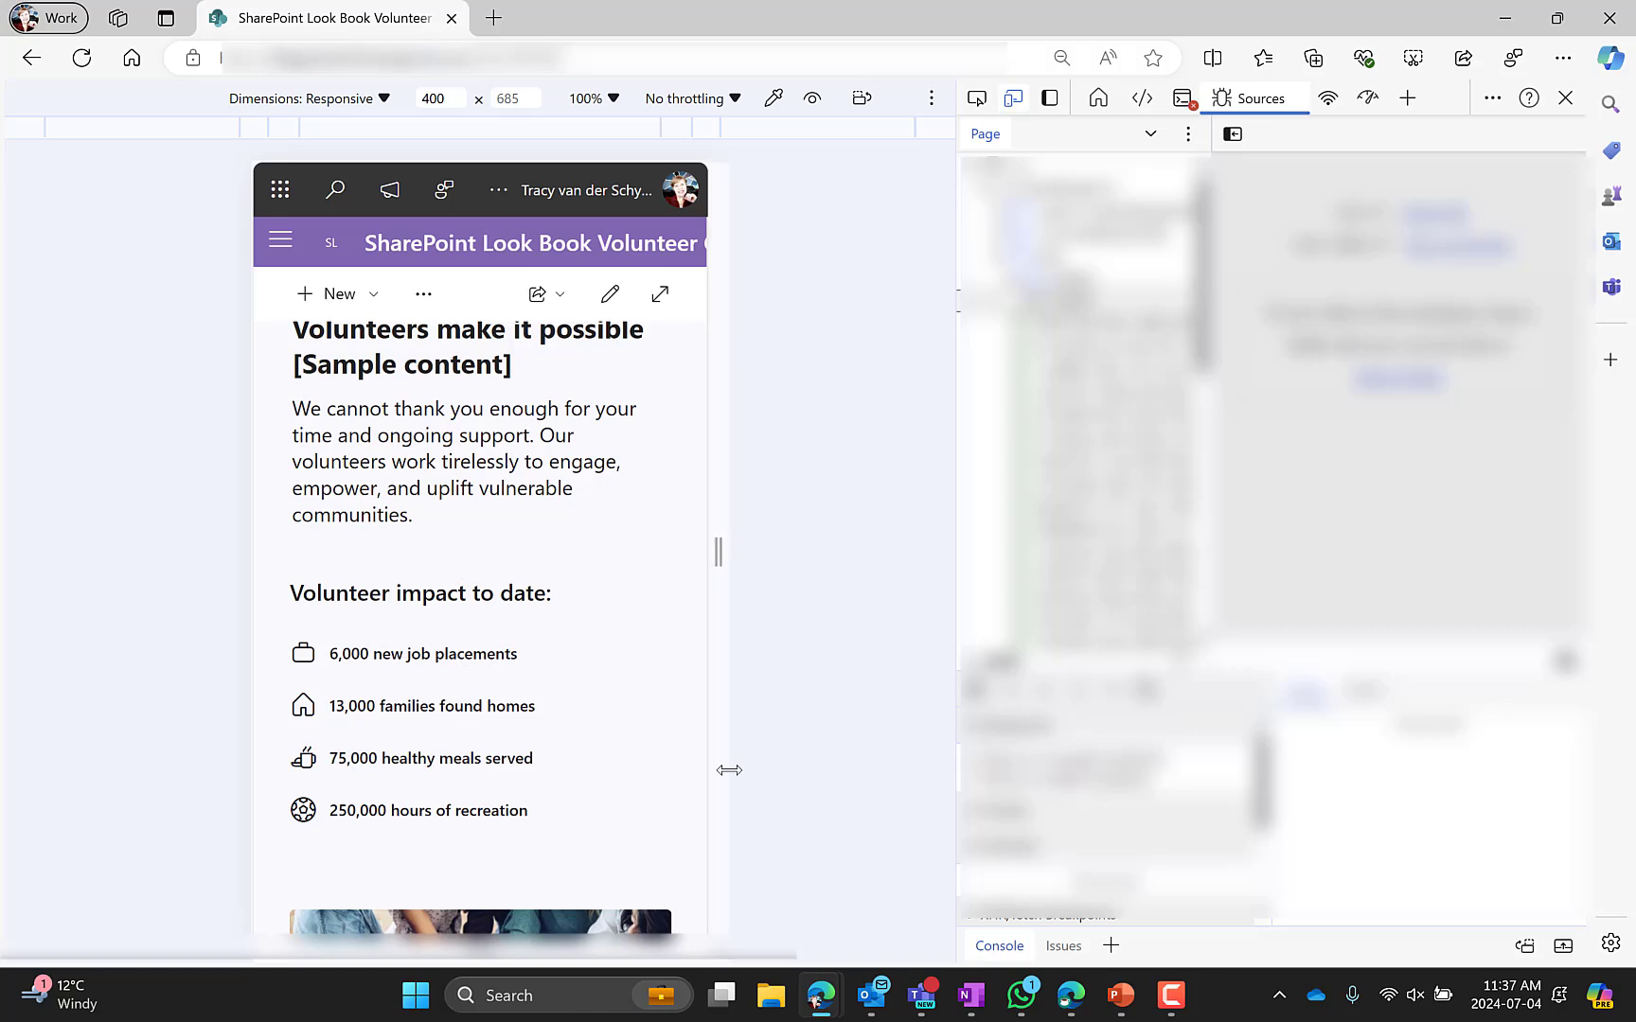
scroll(515, 739, down, 3)
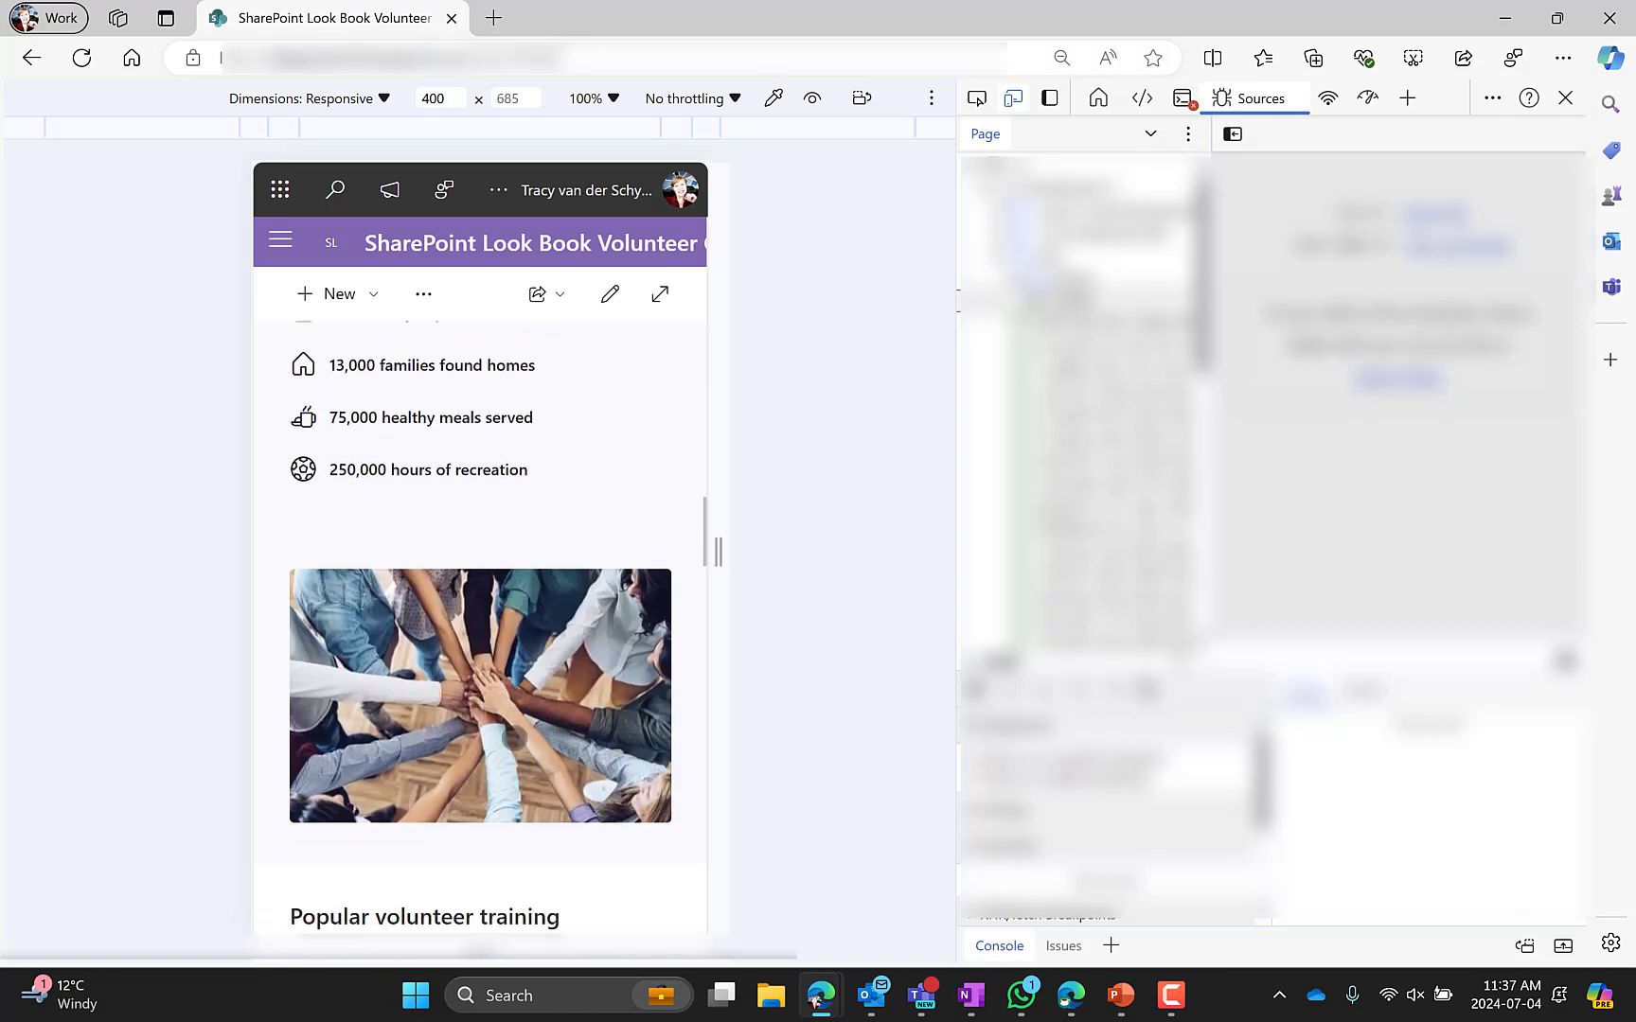
scroll(514, 738, down, 9)
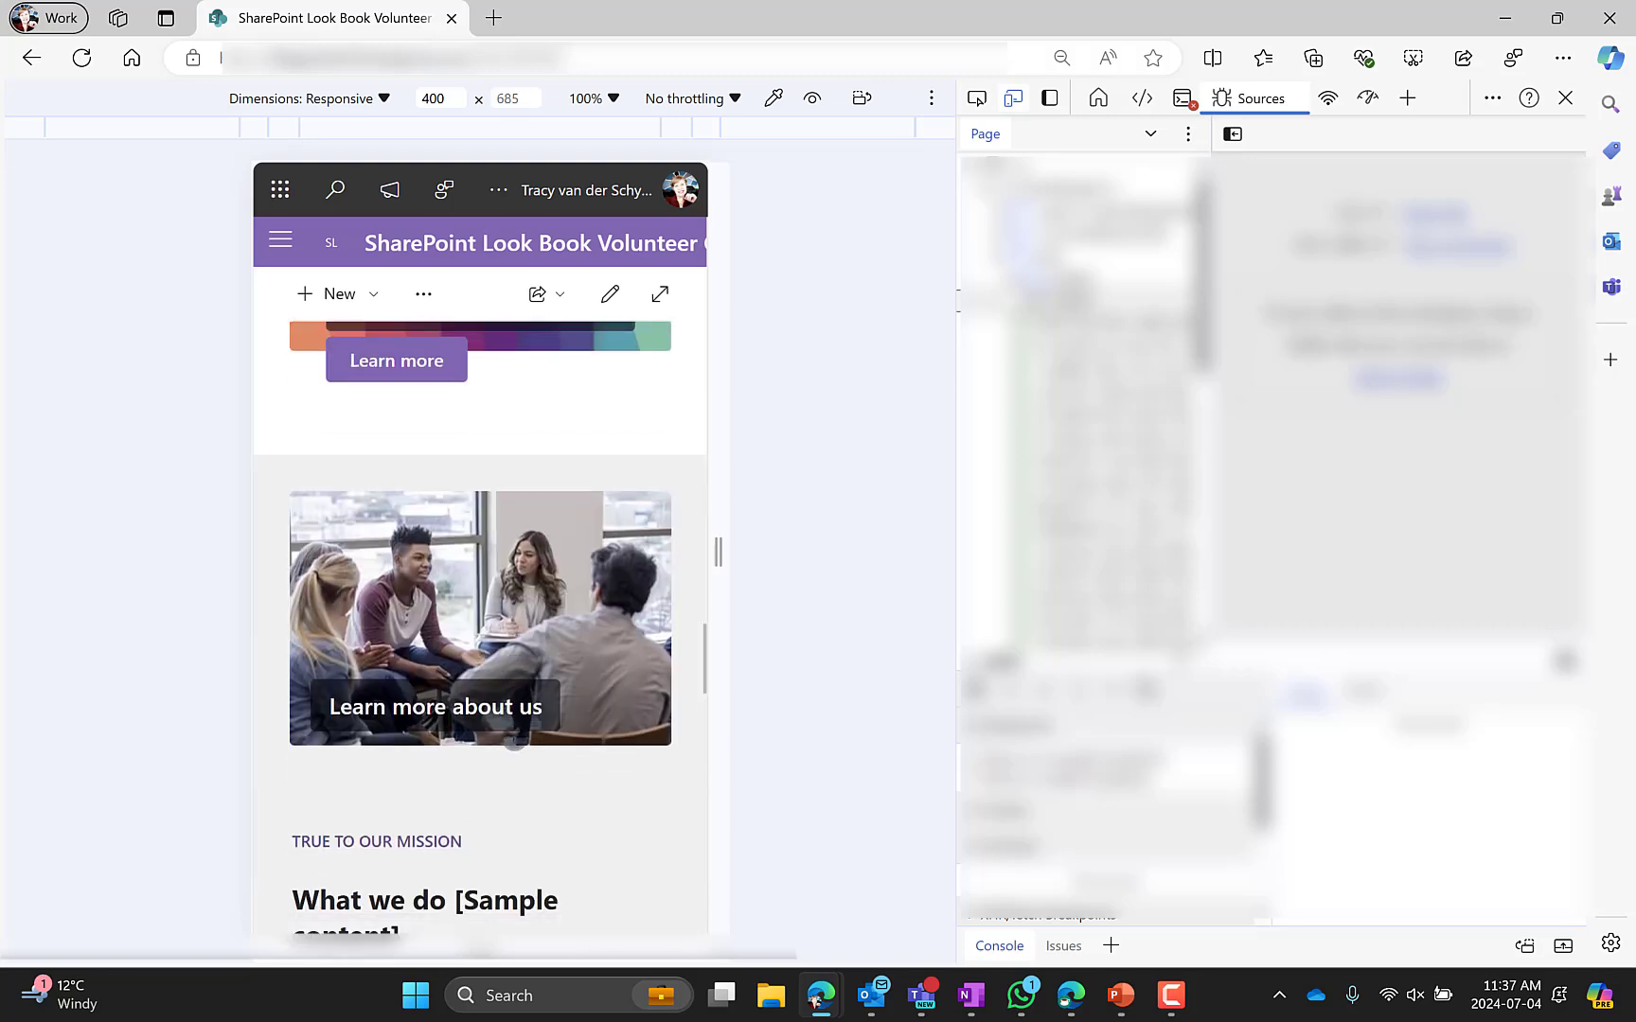
scroll(514, 739, down, 9)
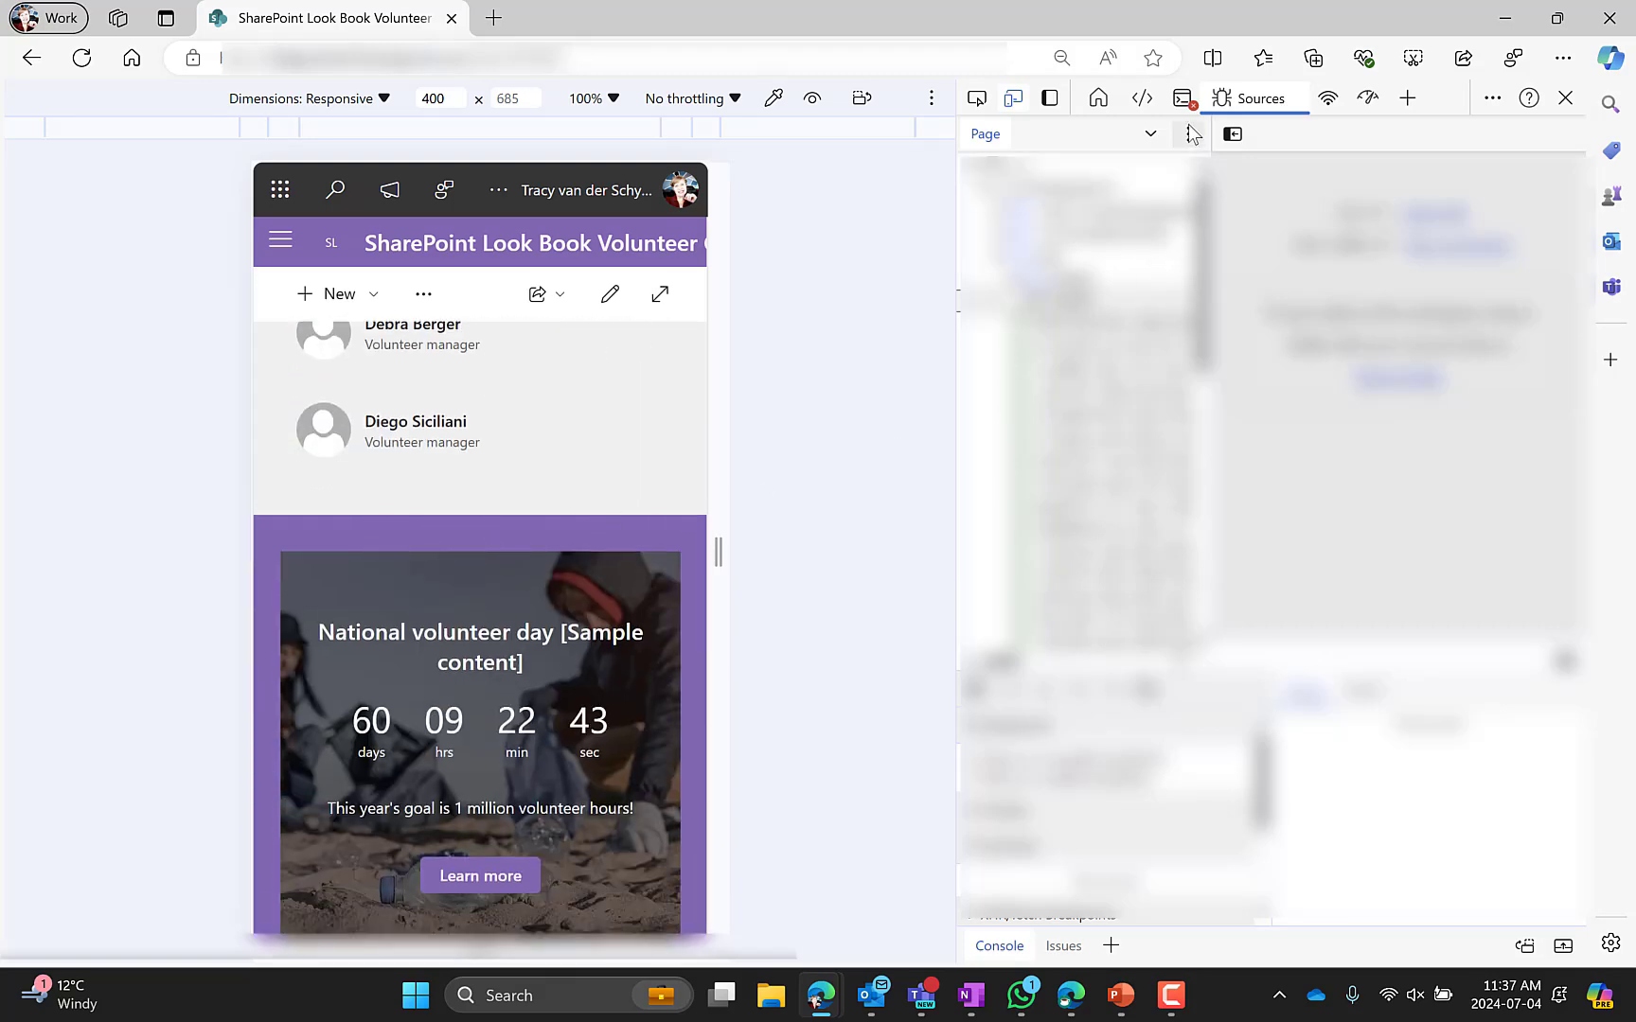
click(1565, 97)
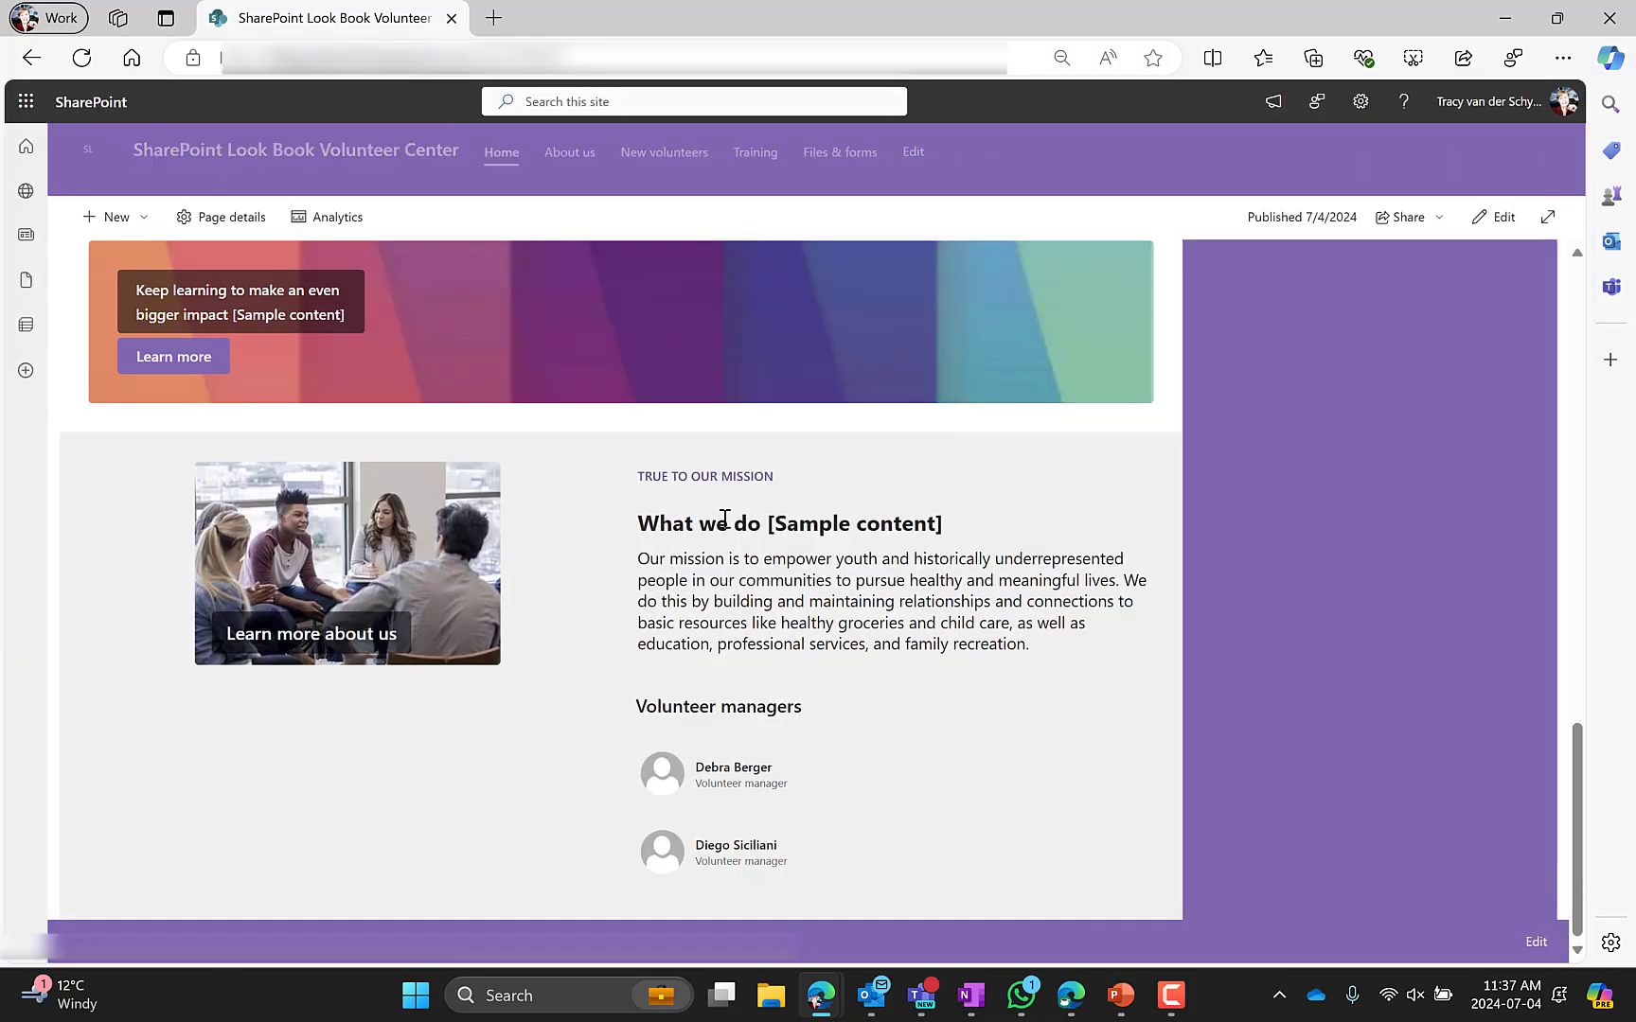
scroll(1240, 544, up, 10)
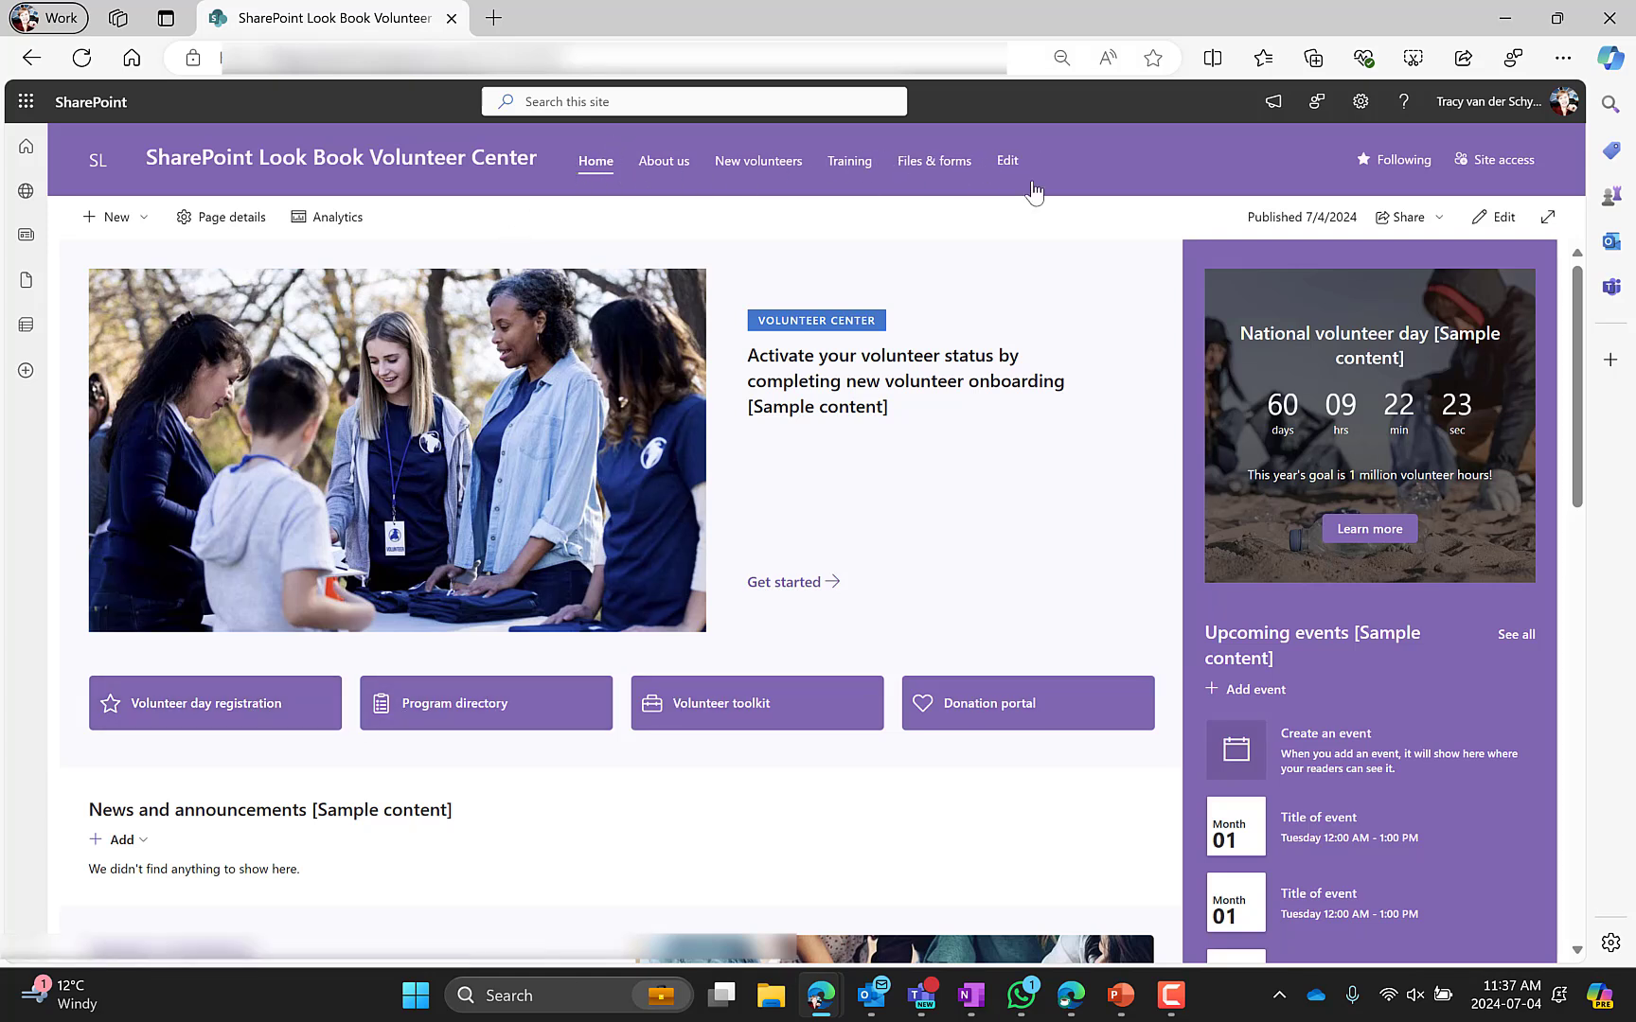
Reopen the mobile preview, open and close the site navigation menu, and close the developer tools
click(1562, 58)
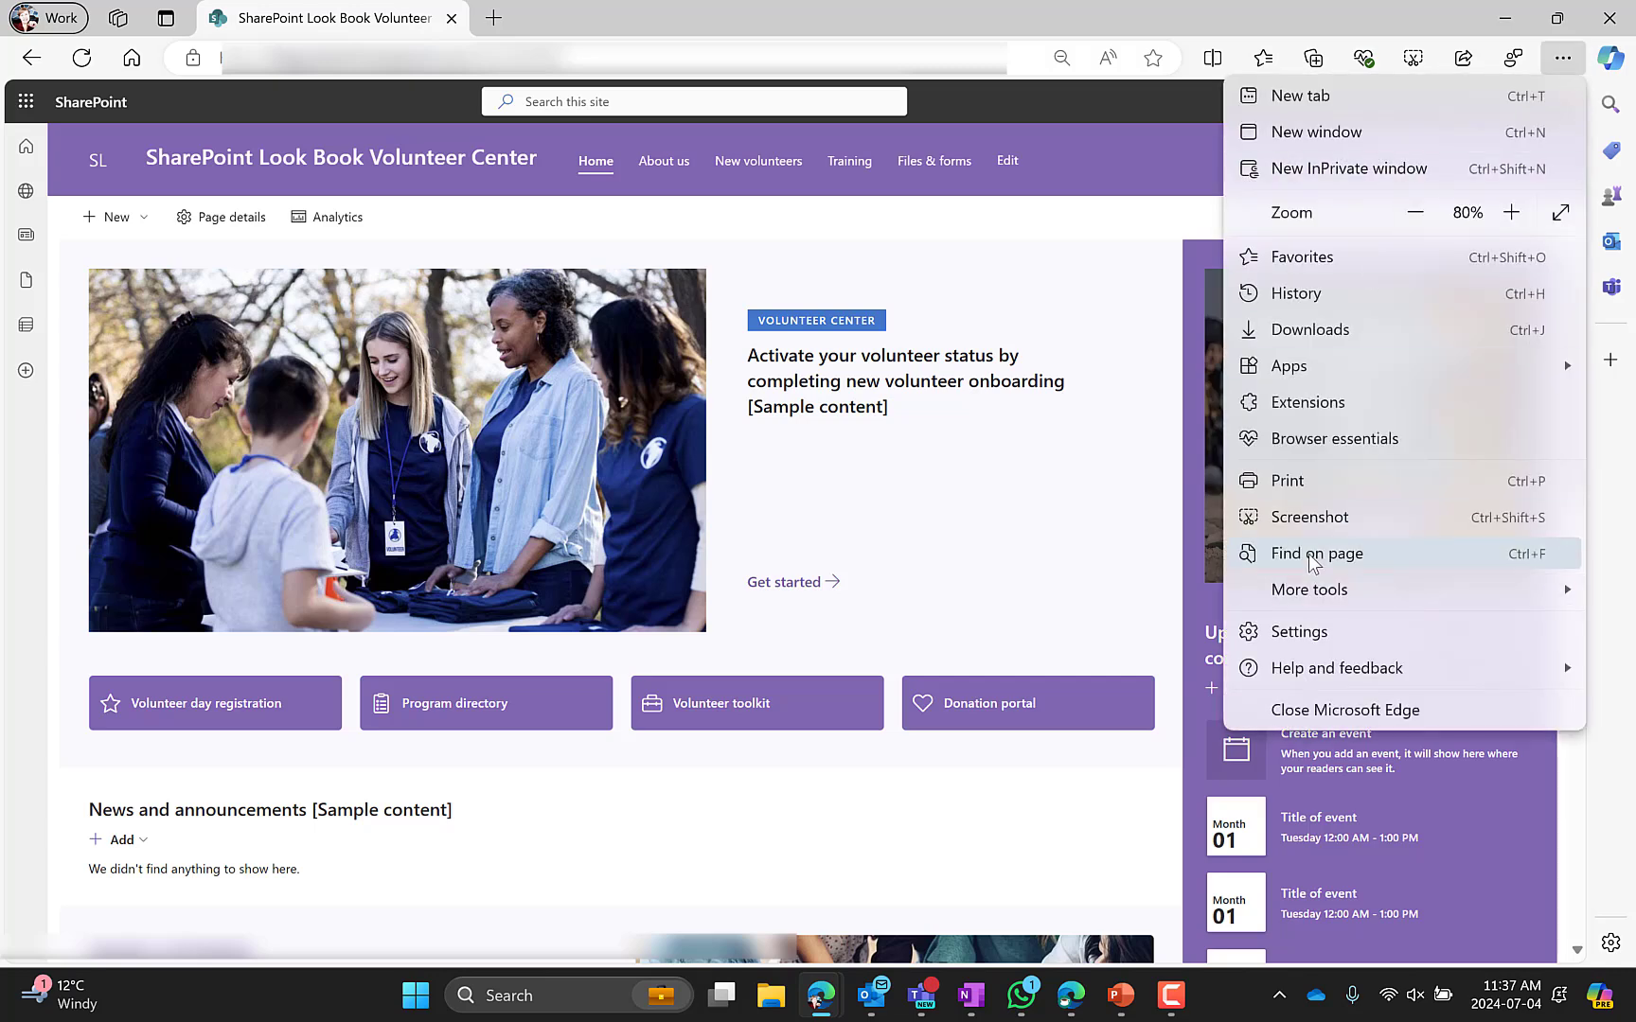
mouse_move(1313, 592)
click(997, 941)
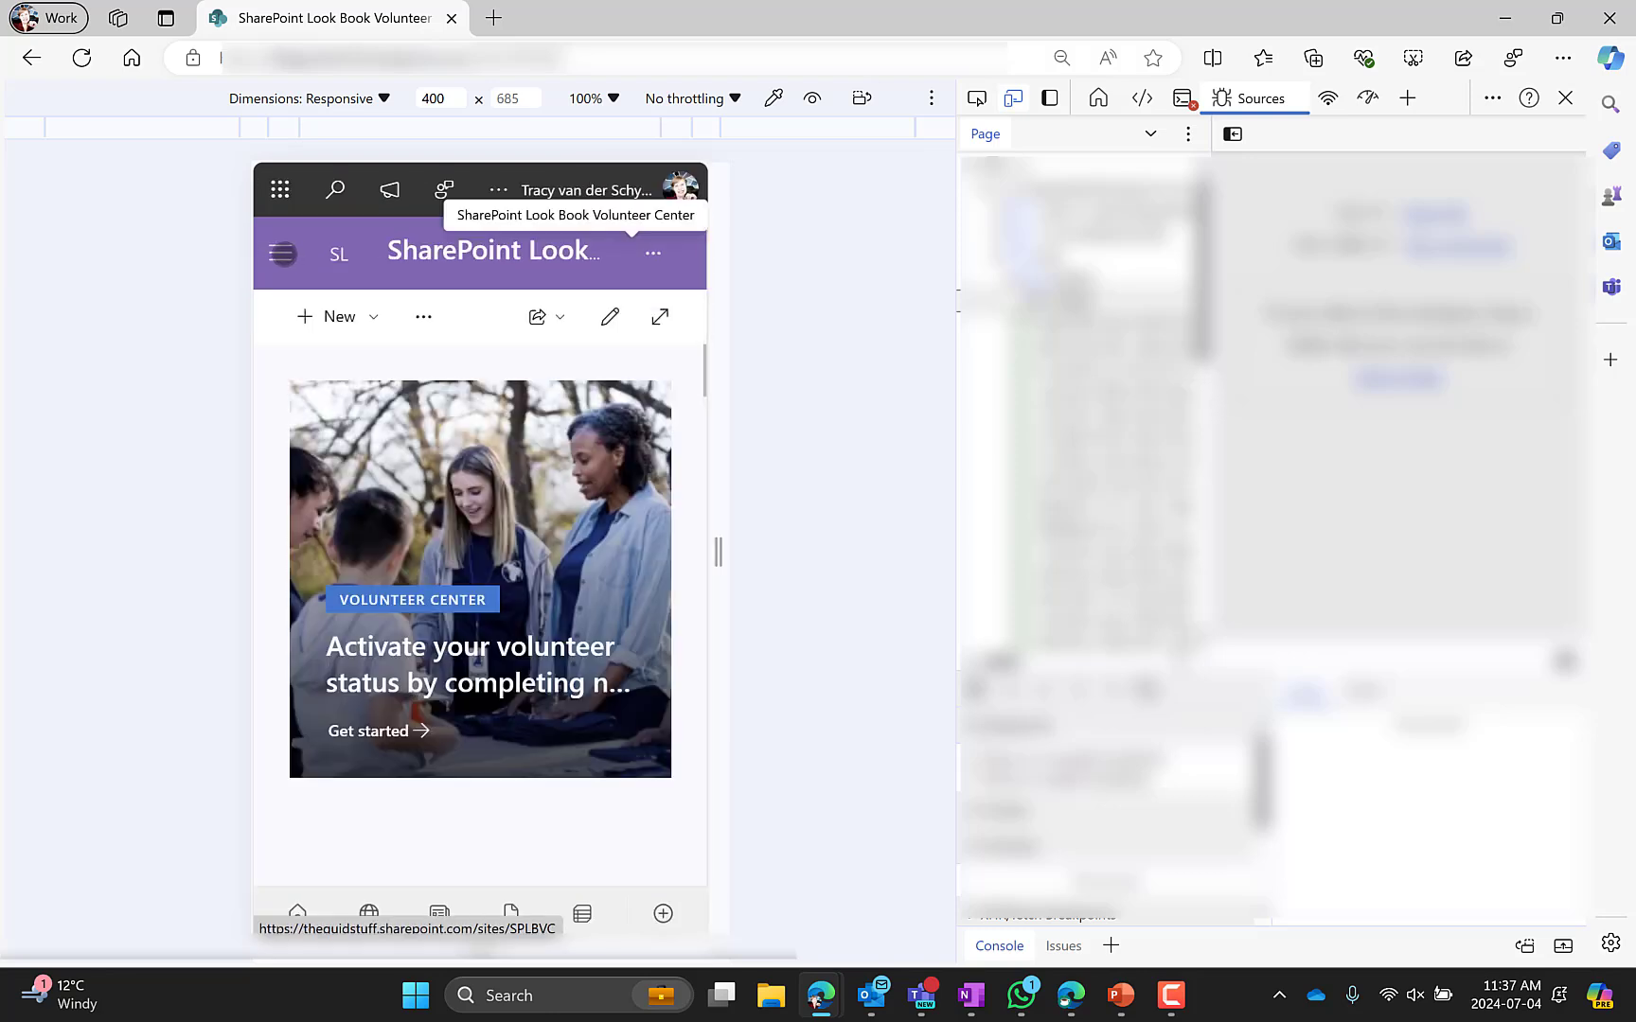
click(282, 253)
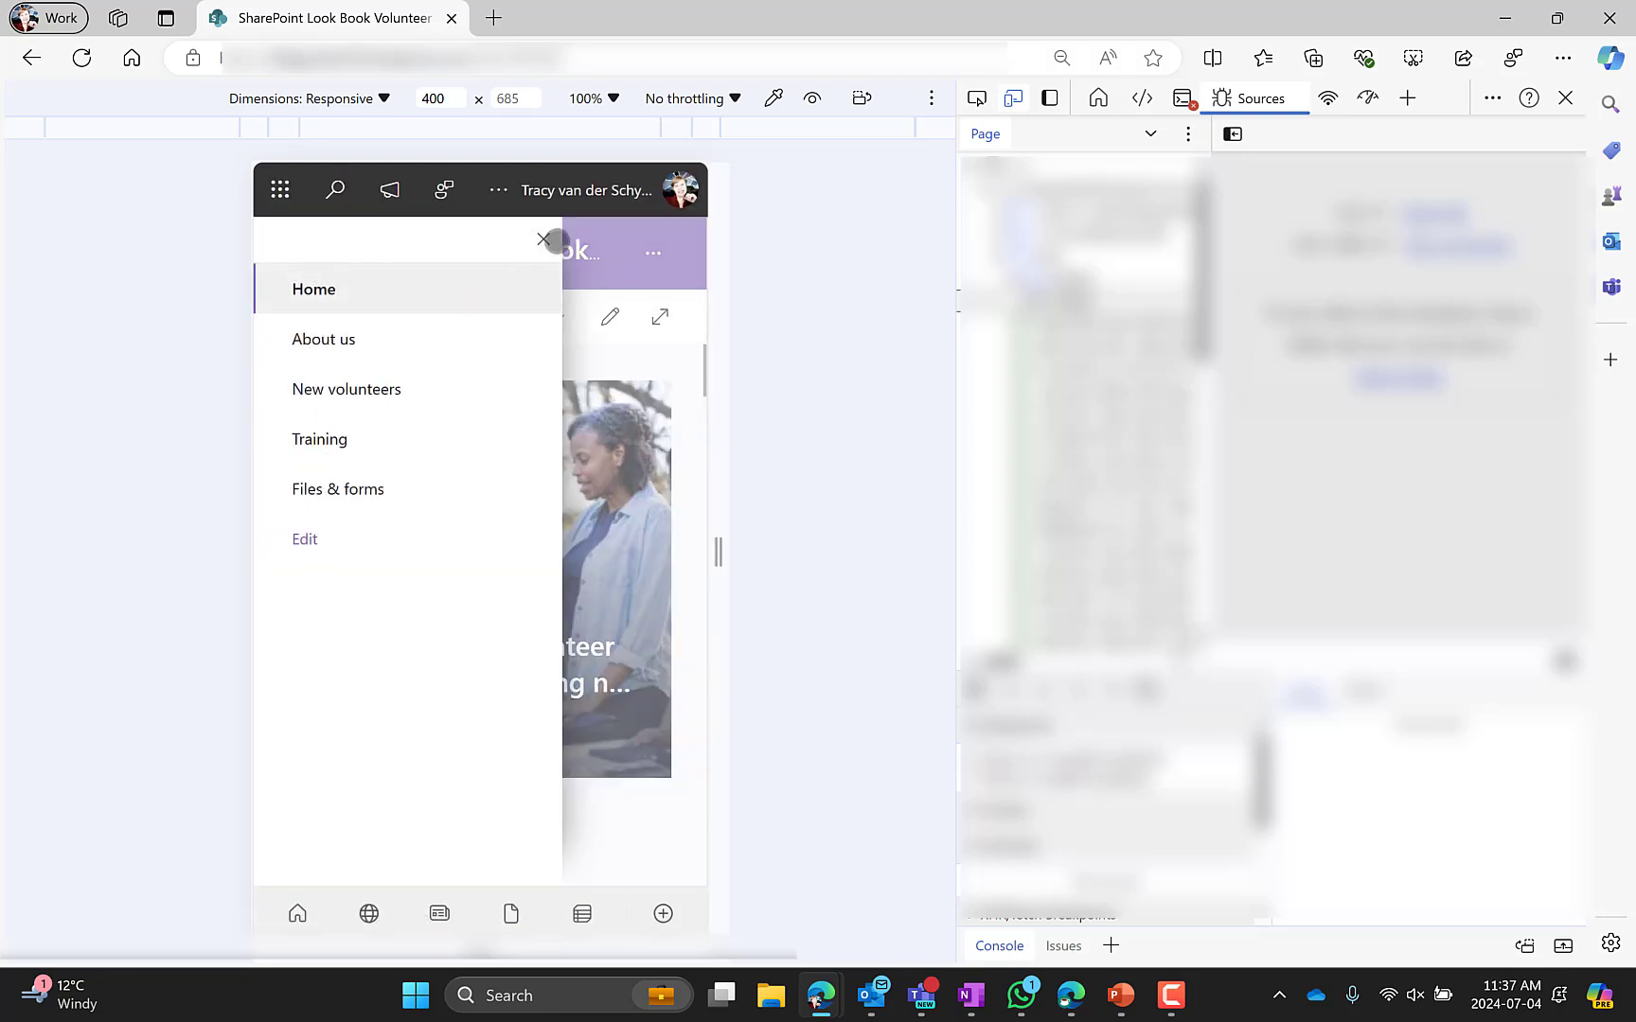
click(543, 240)
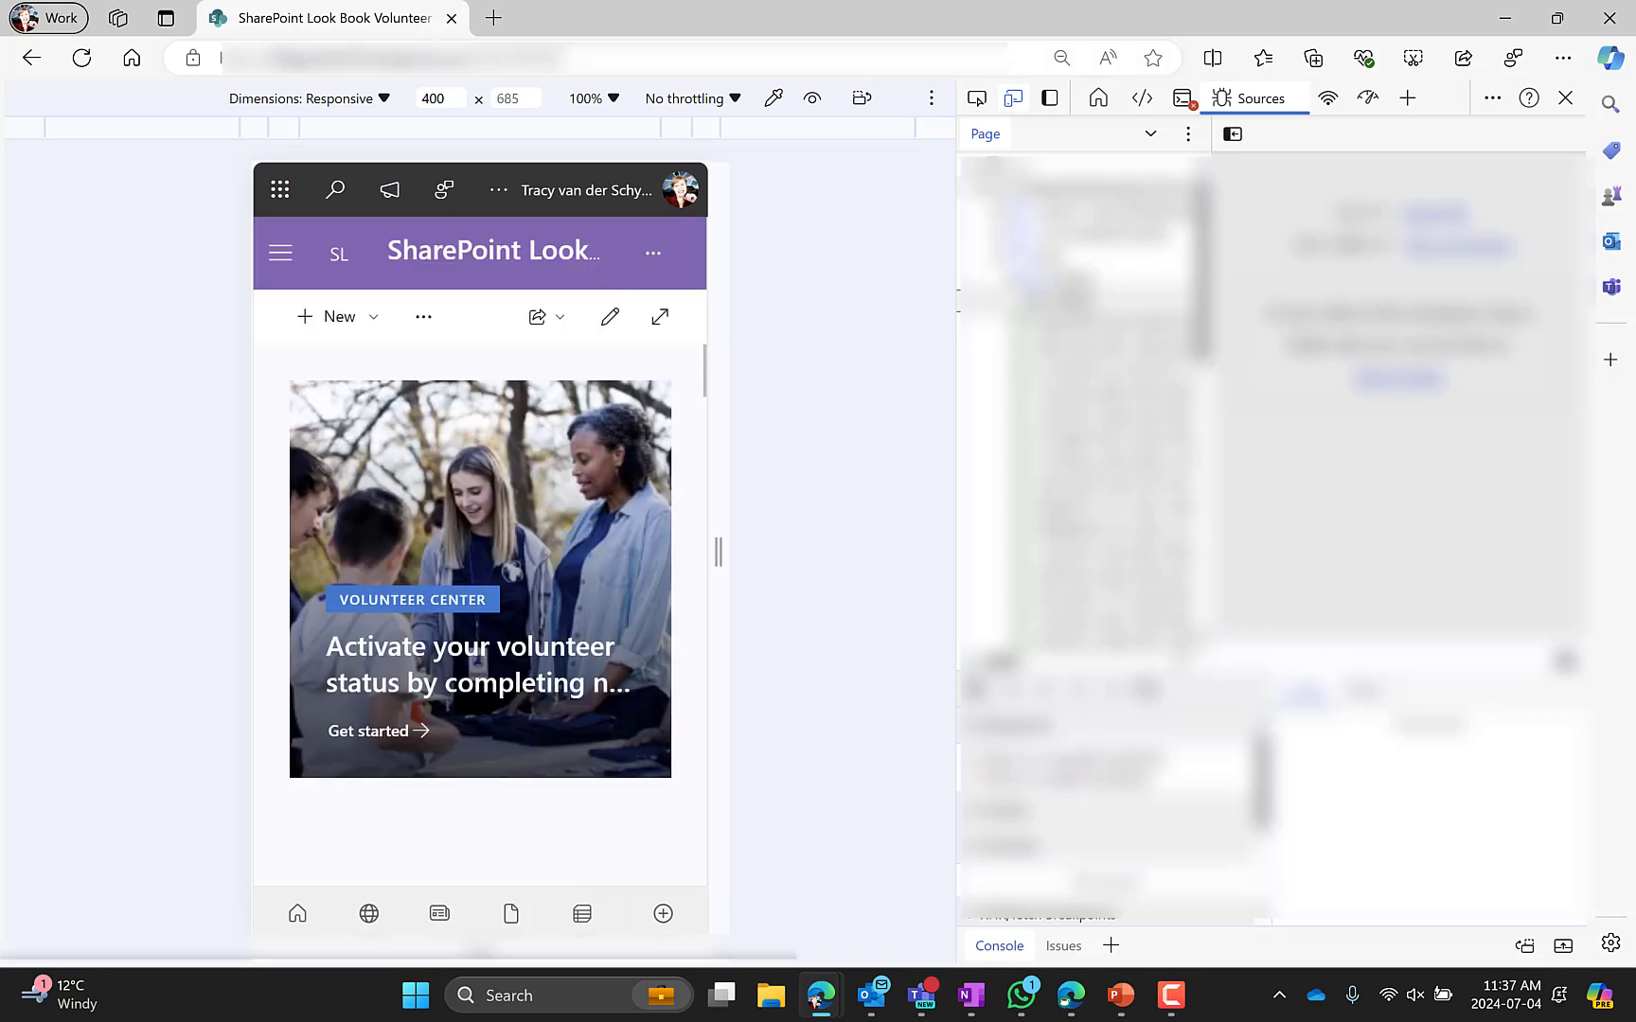
click(1565, 97)
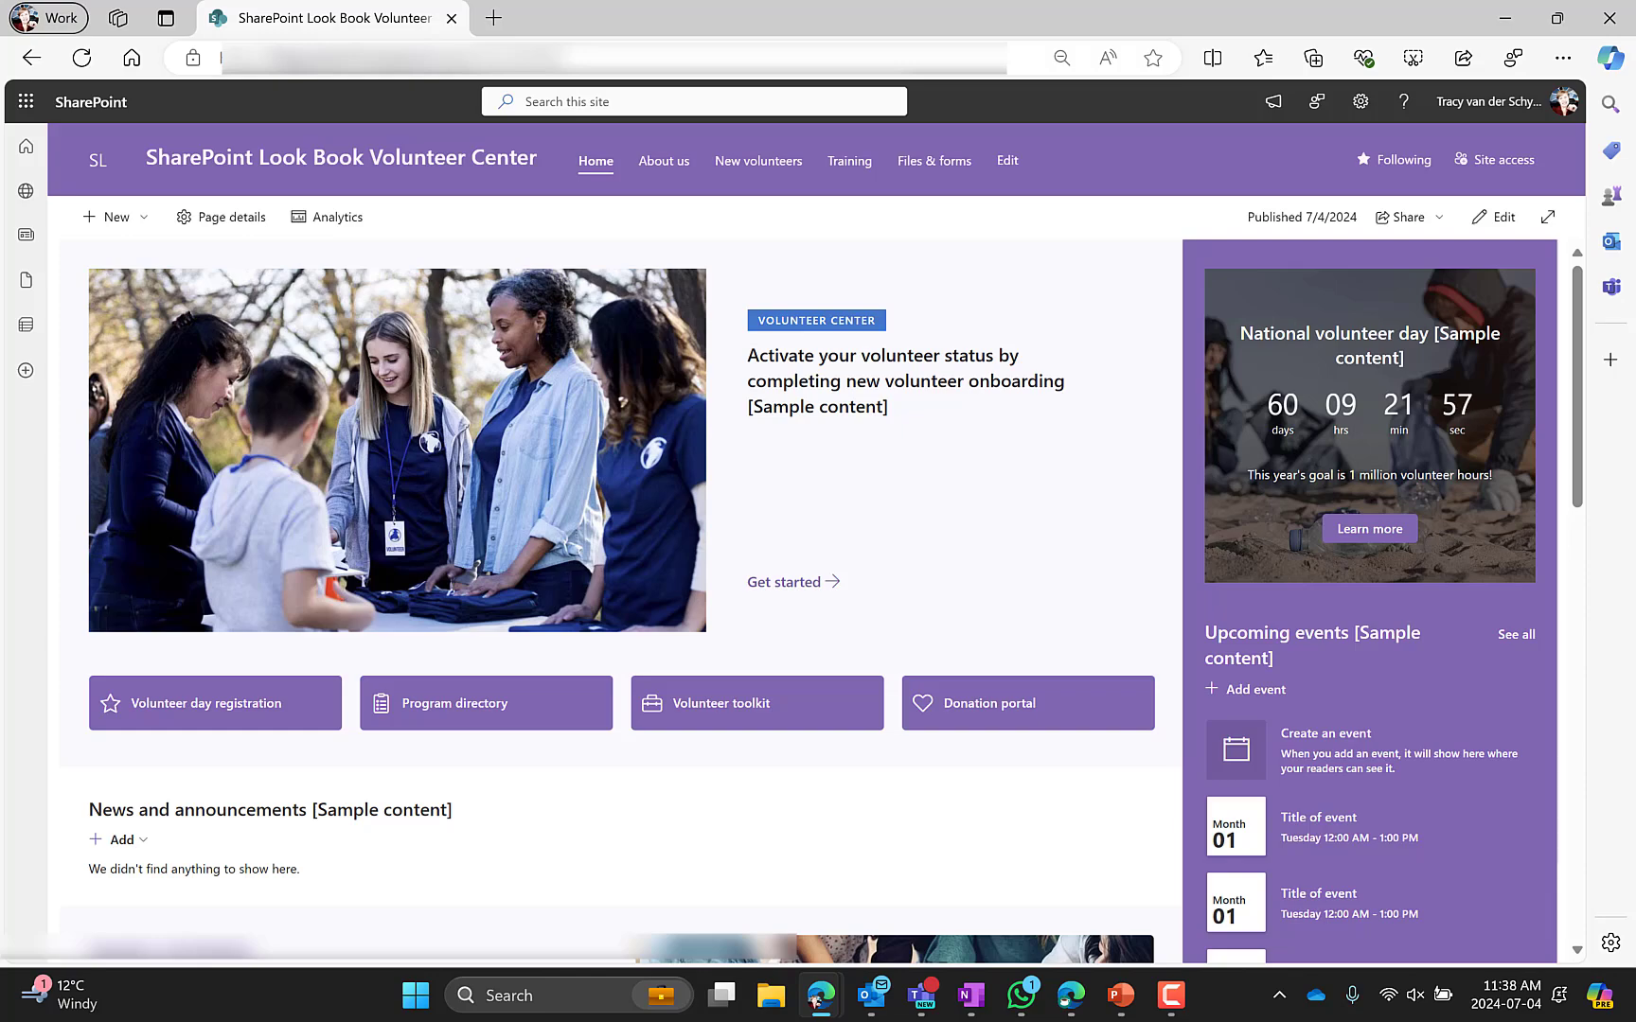
Return to the Volunteer center template page in the SharePoint Look Book
drag(1635, 138, 1174, 188)
double_click(1174, 188)
scroll(172, 489, up, 2)
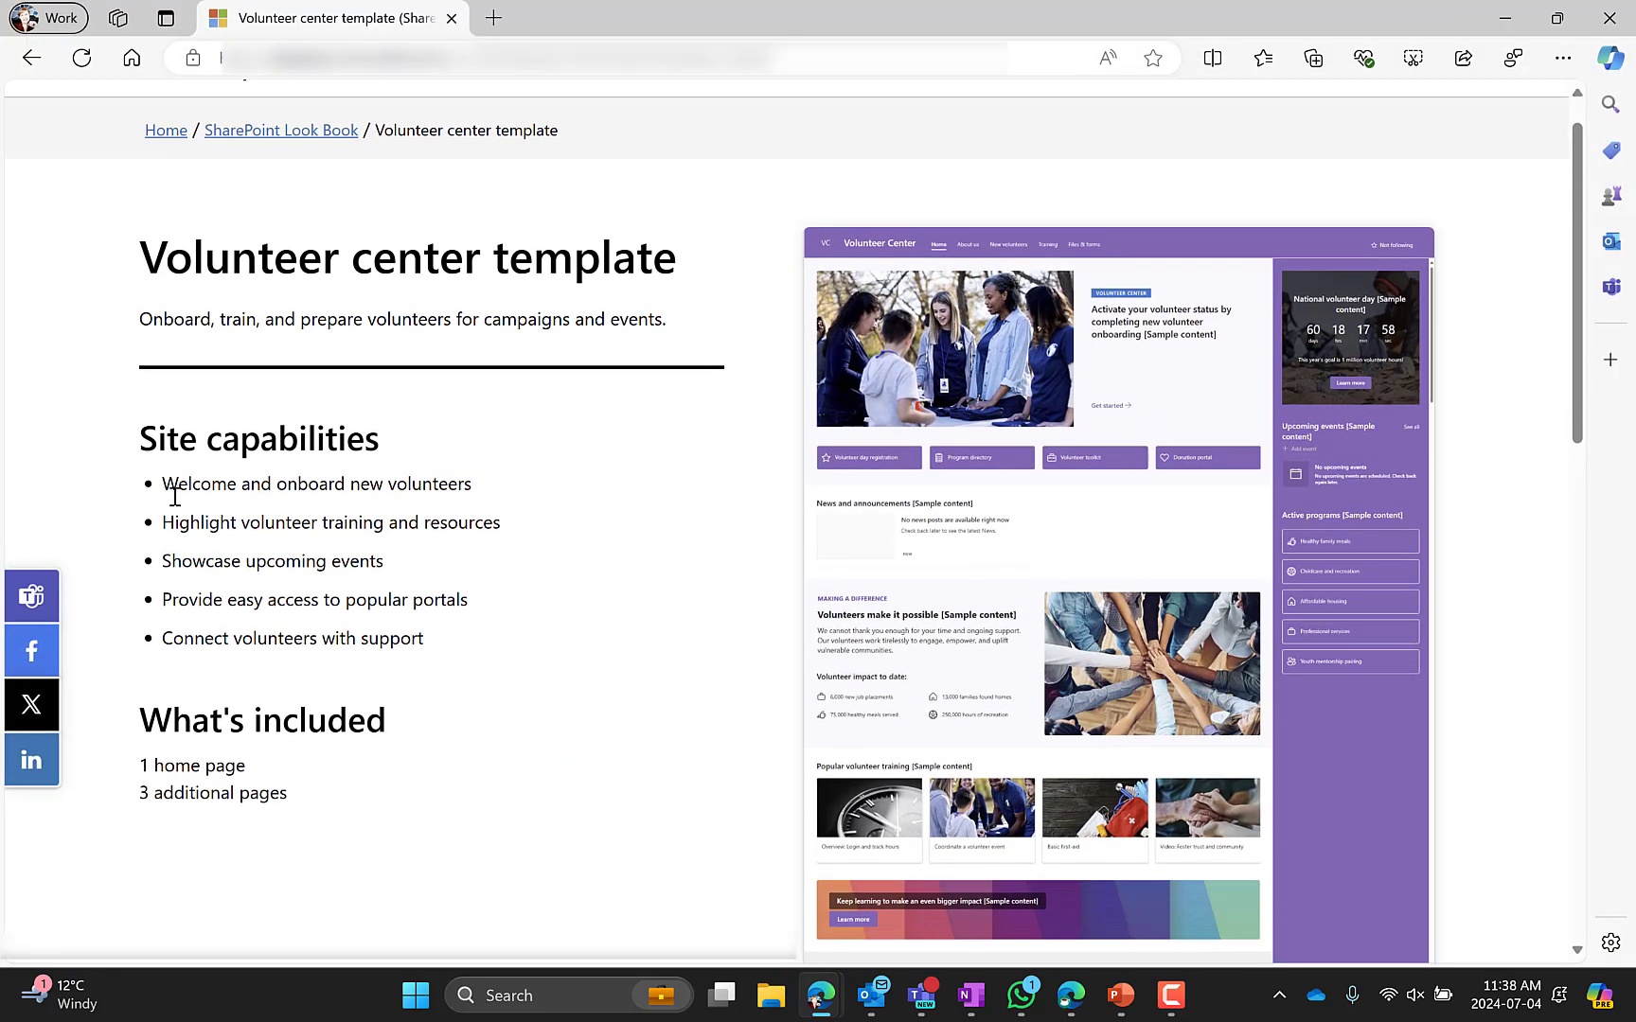
Open the SharePoint look book page and browse the communication site templates available there
click(244, 179)
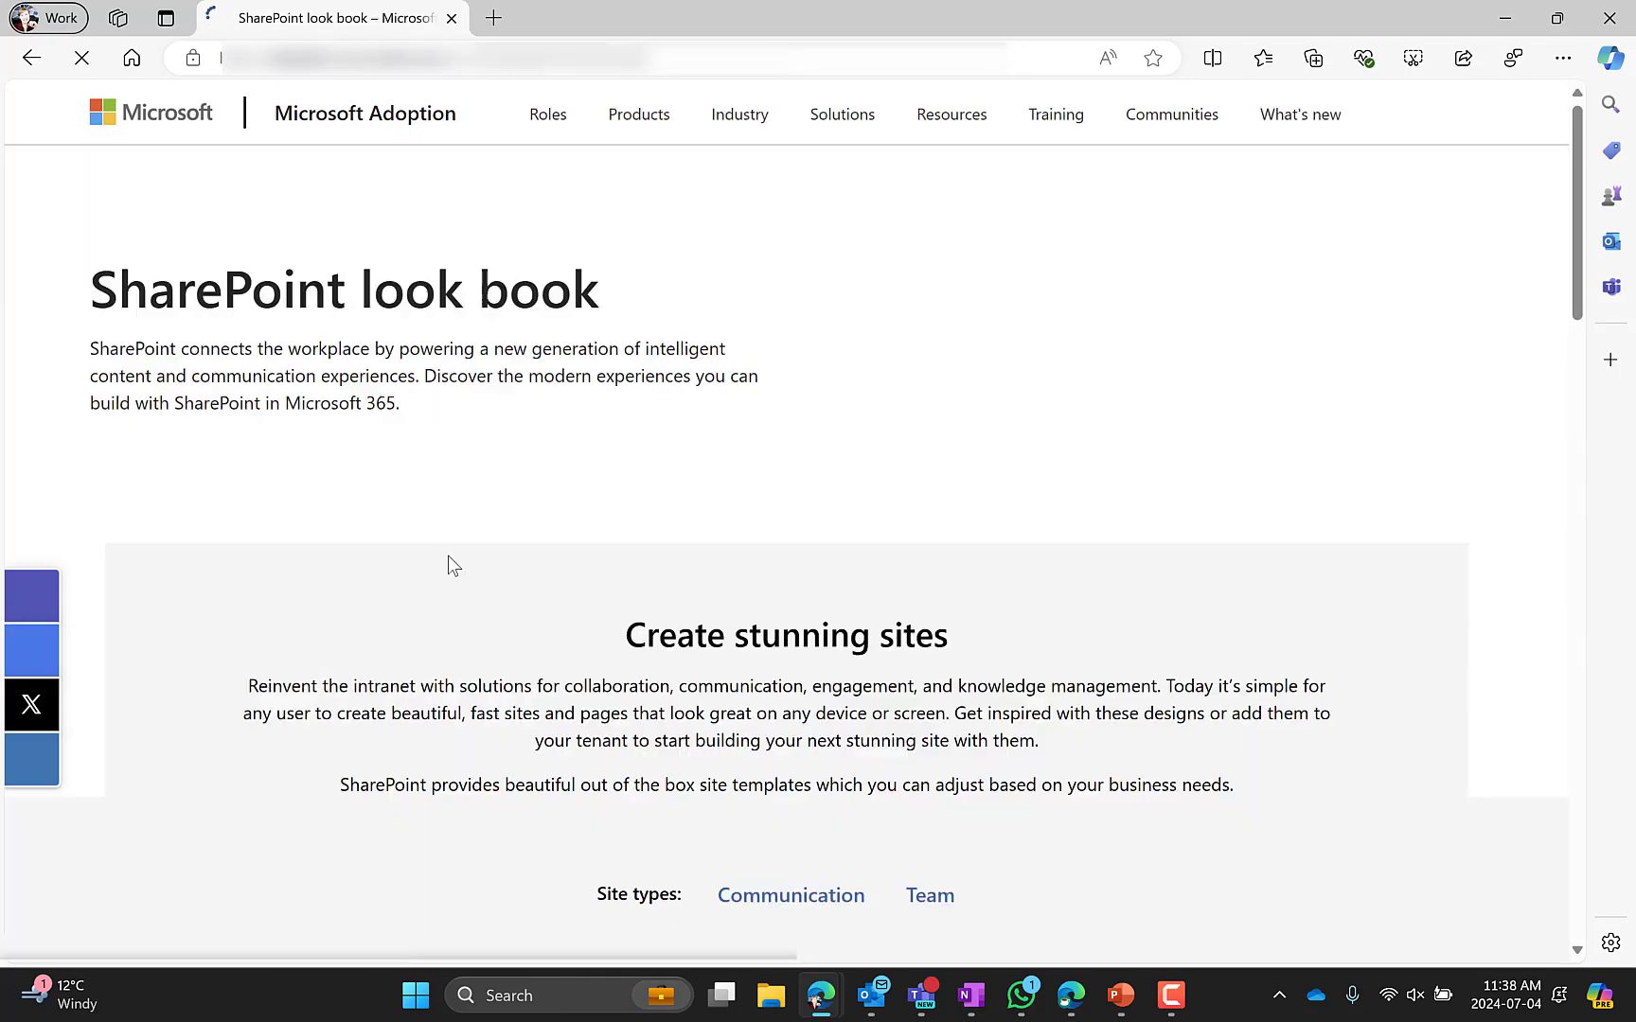
scroll(449, 565, down, 6)
scroll(413, 569, down, 1)
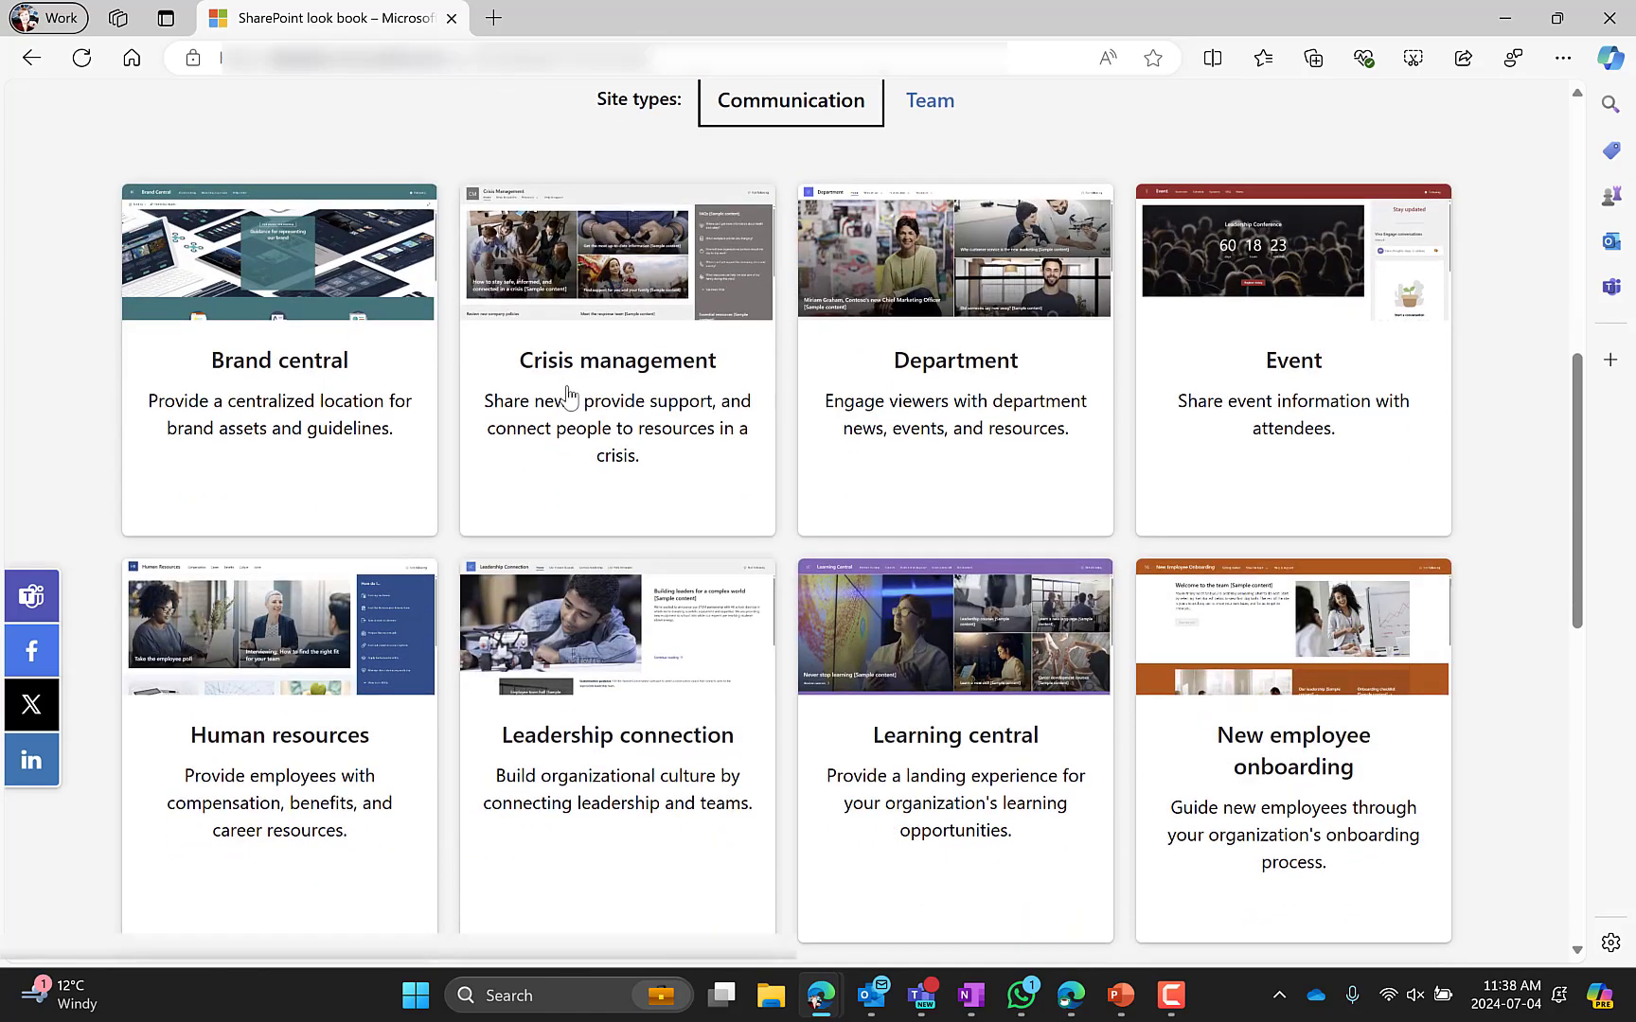
scroll(632, 355, down, 1)
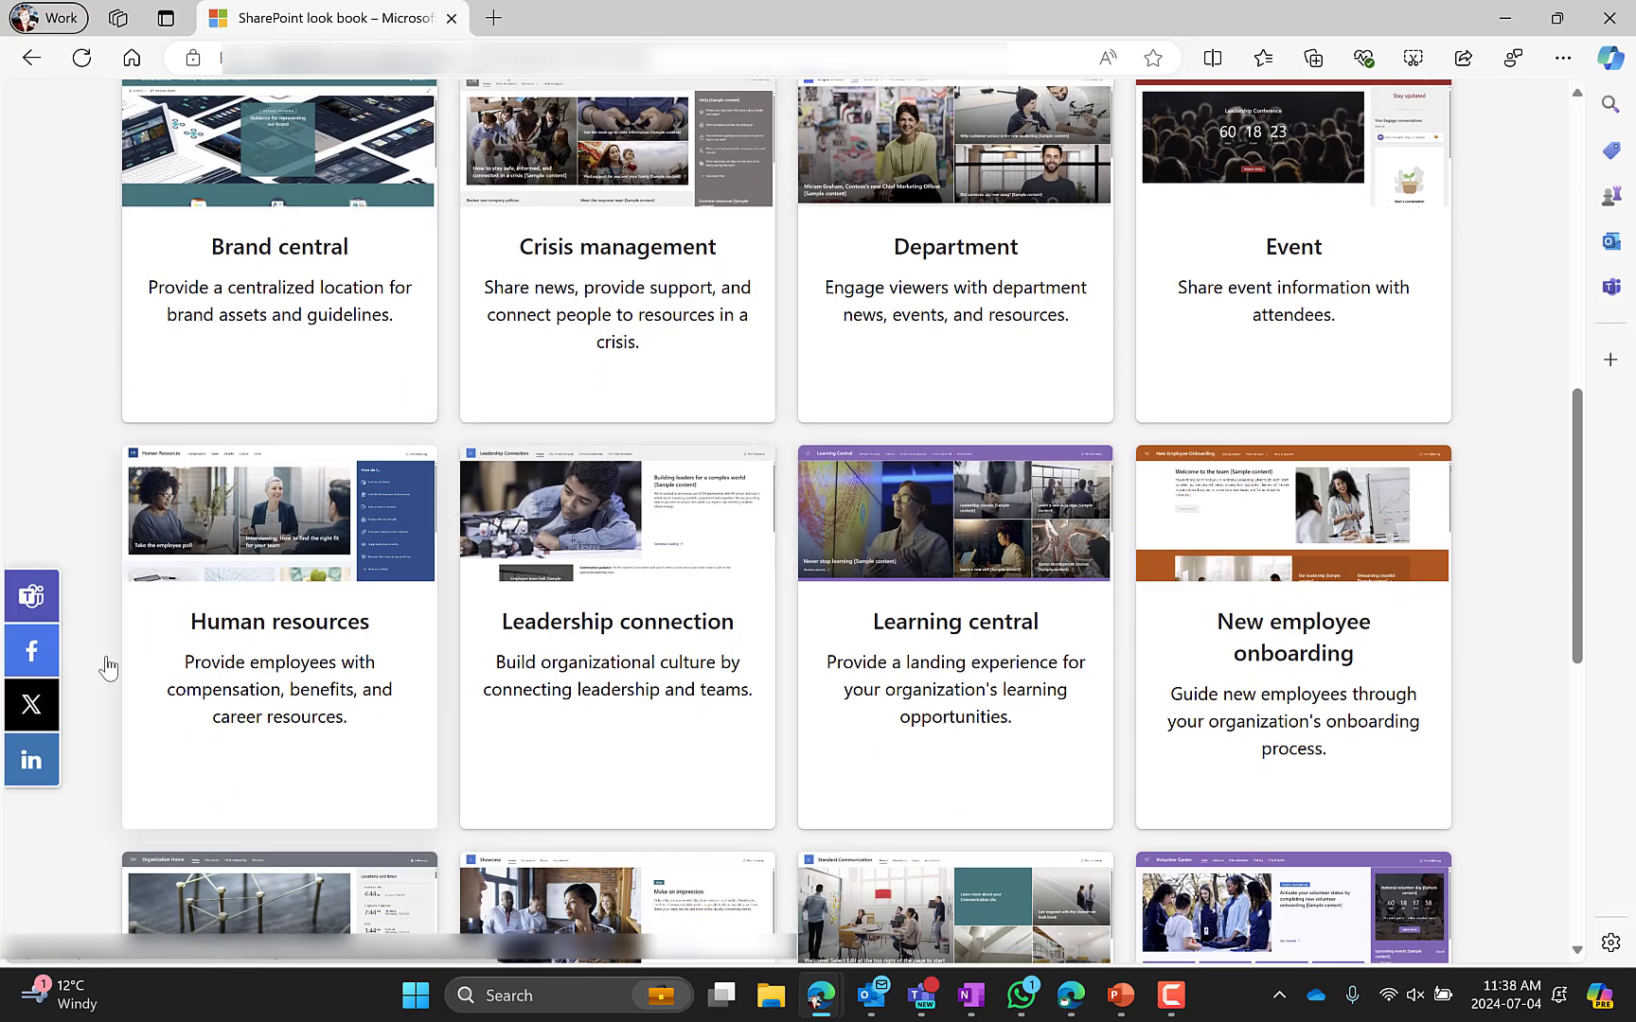
scroll(388, 701, down, 4)
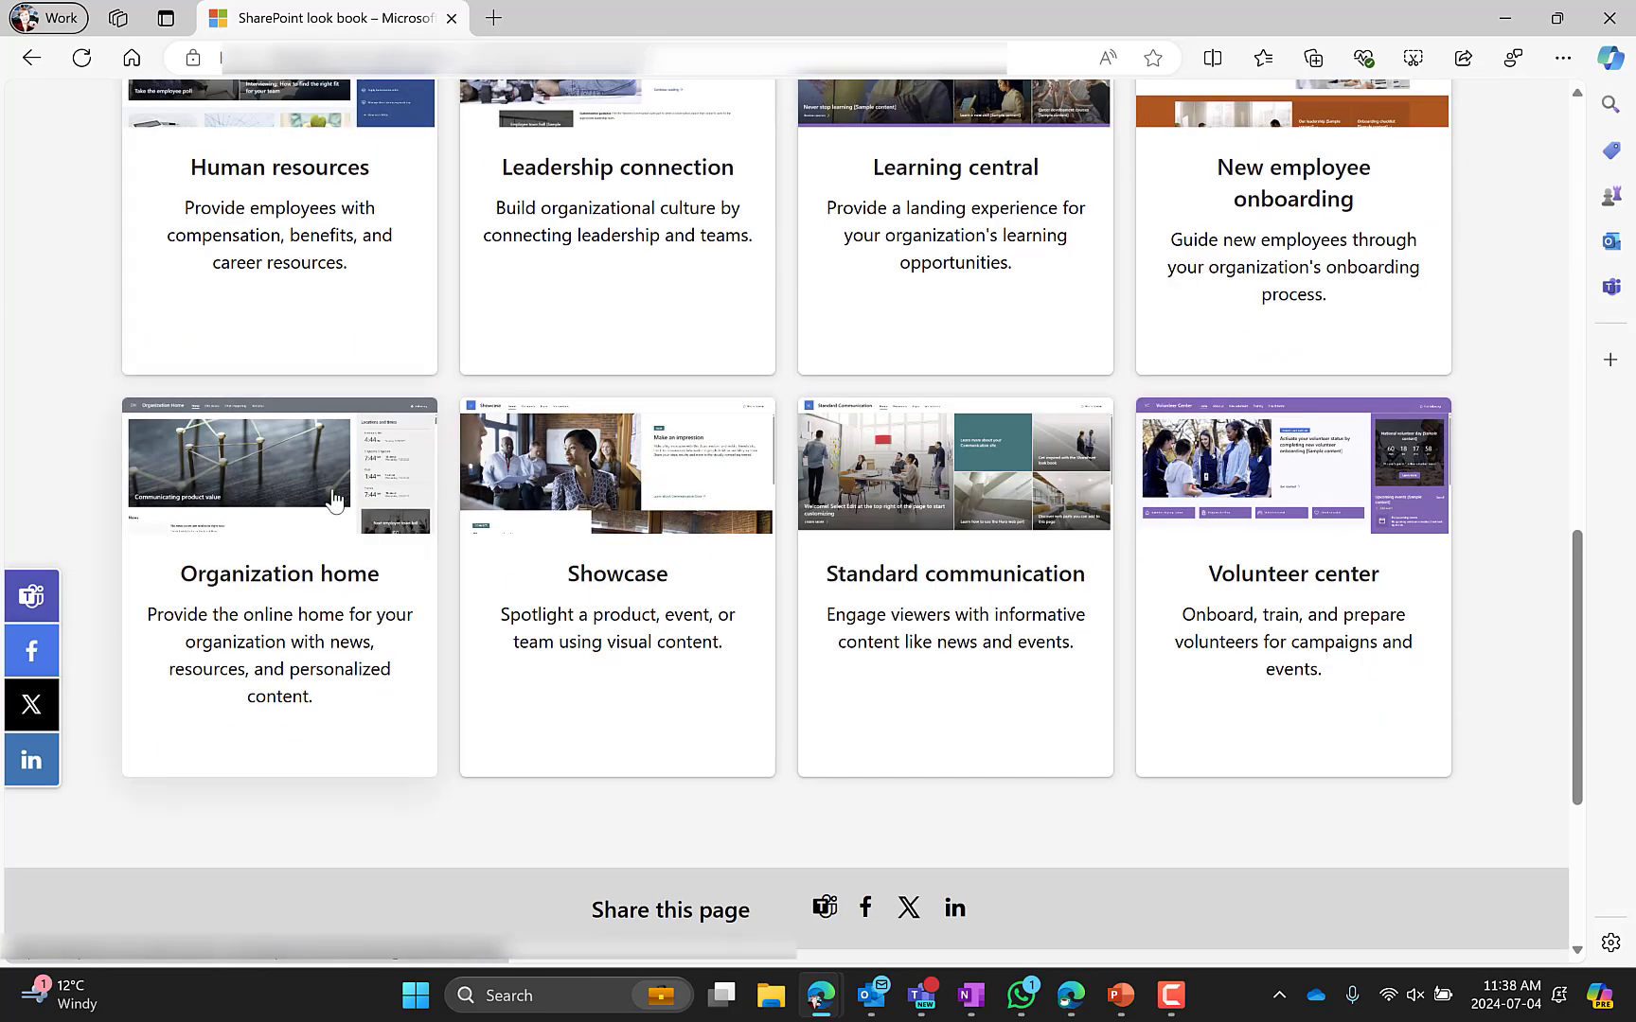
scroll(333, 499, up, 1)
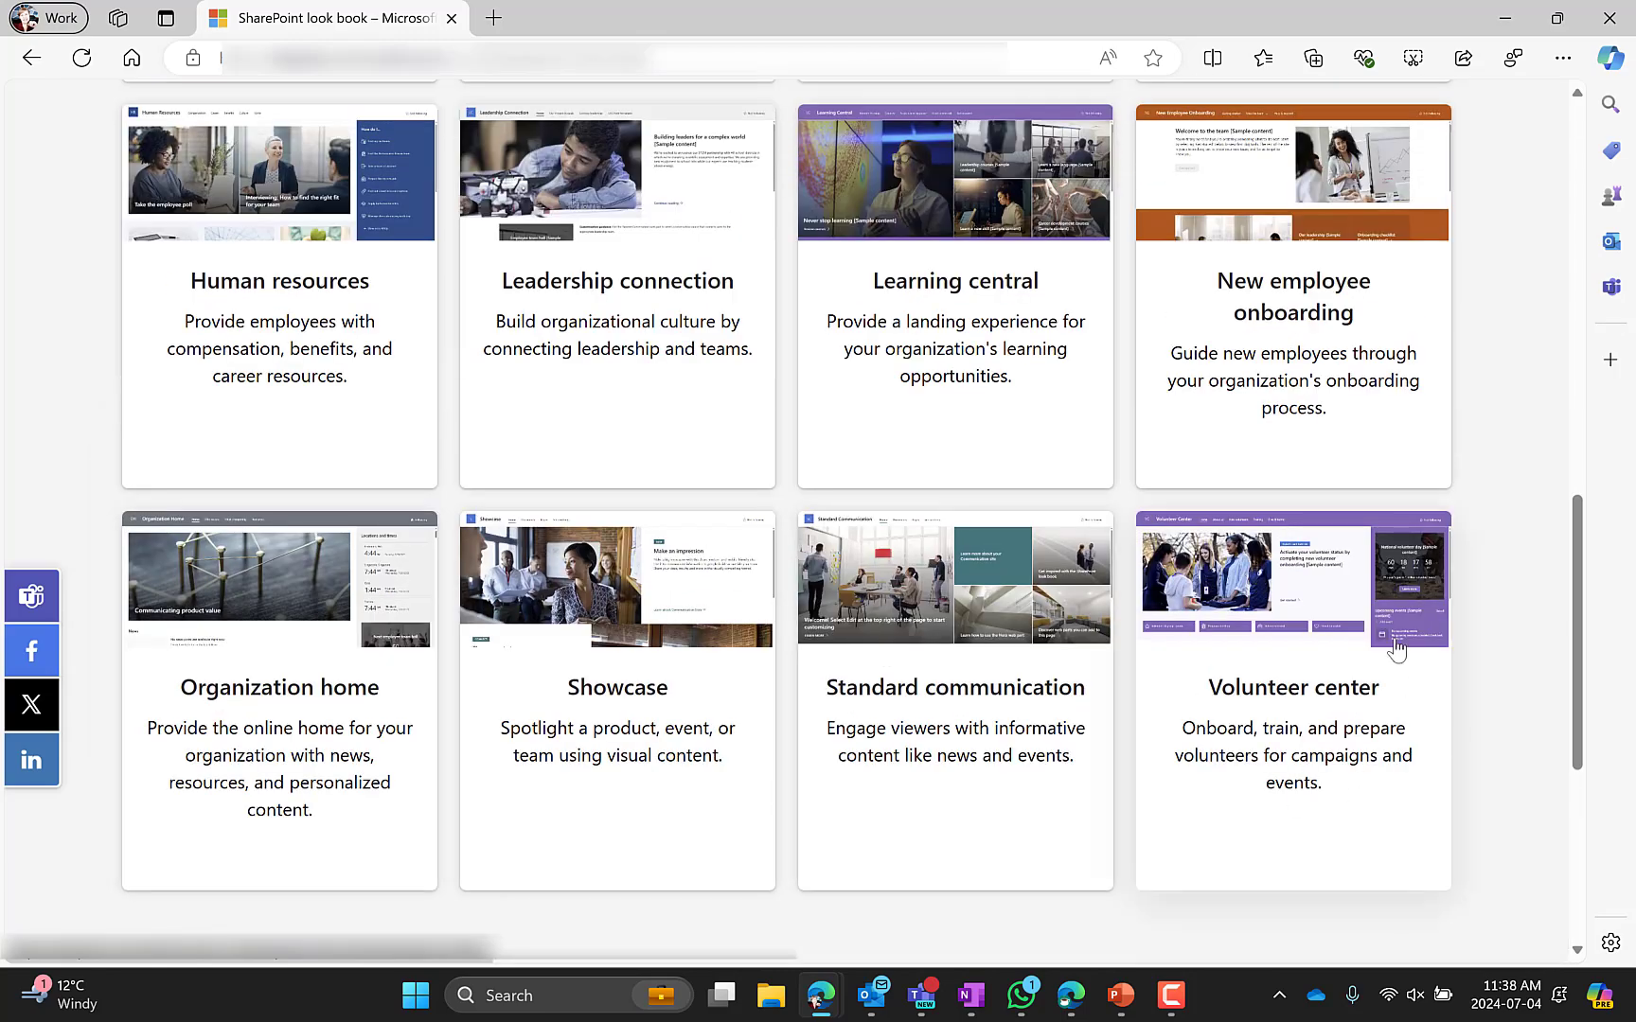
scroll(535, 655, up, 3)
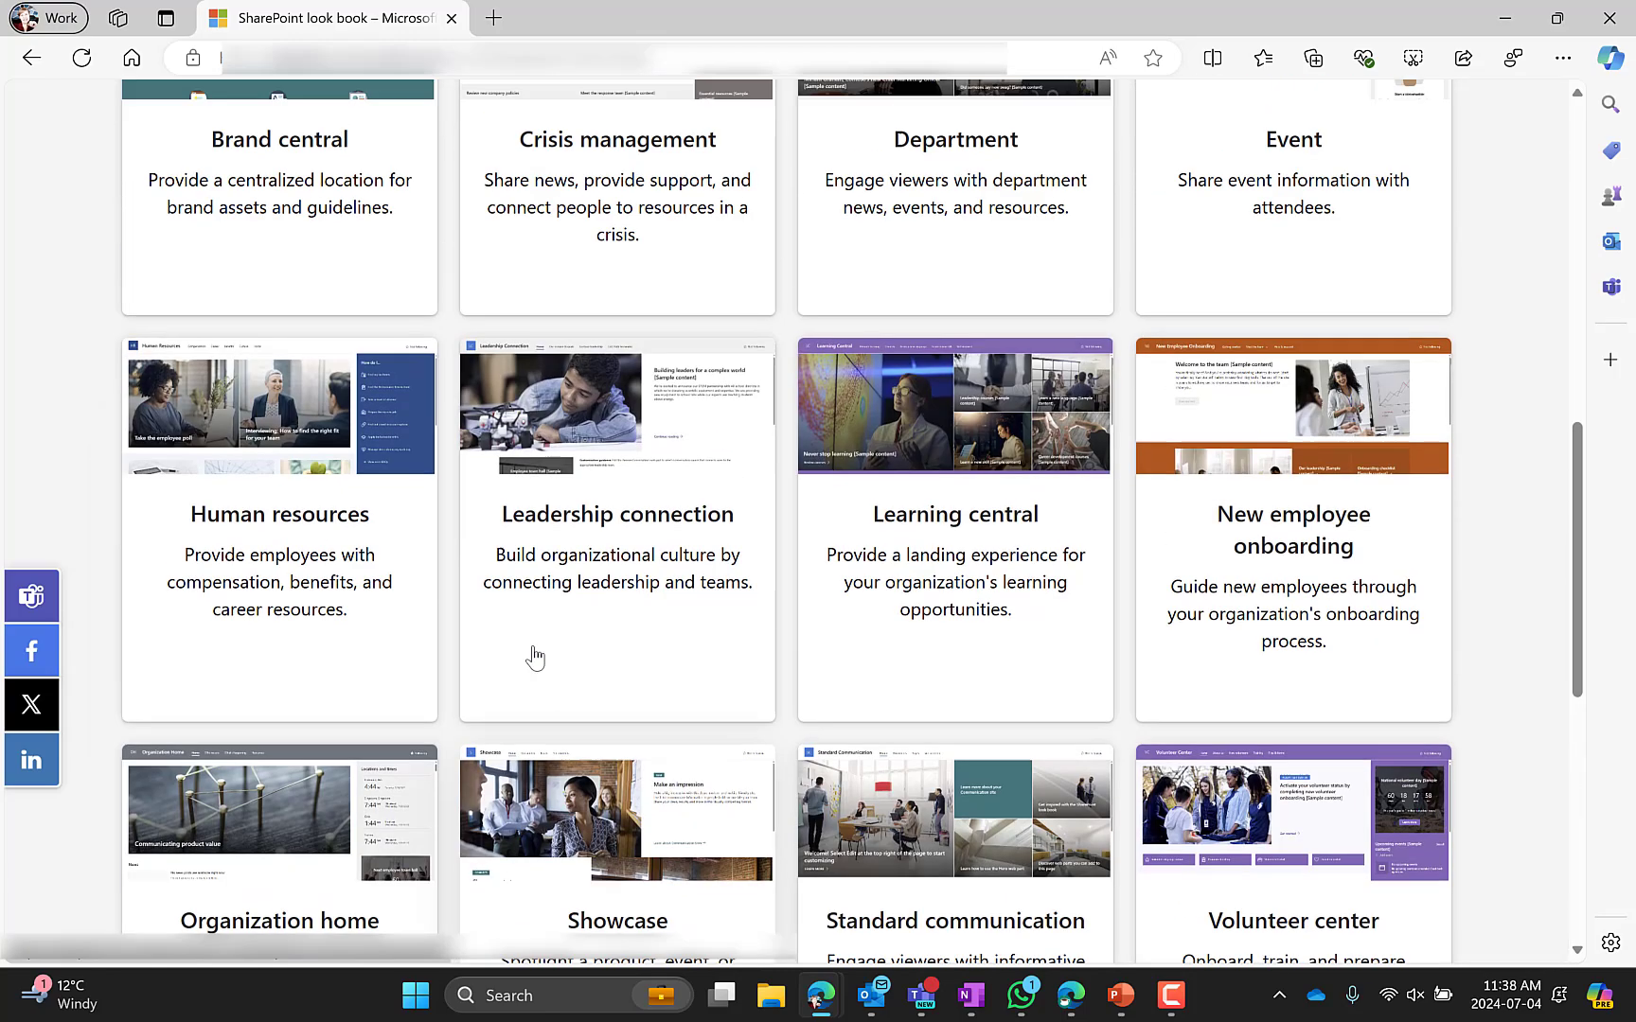